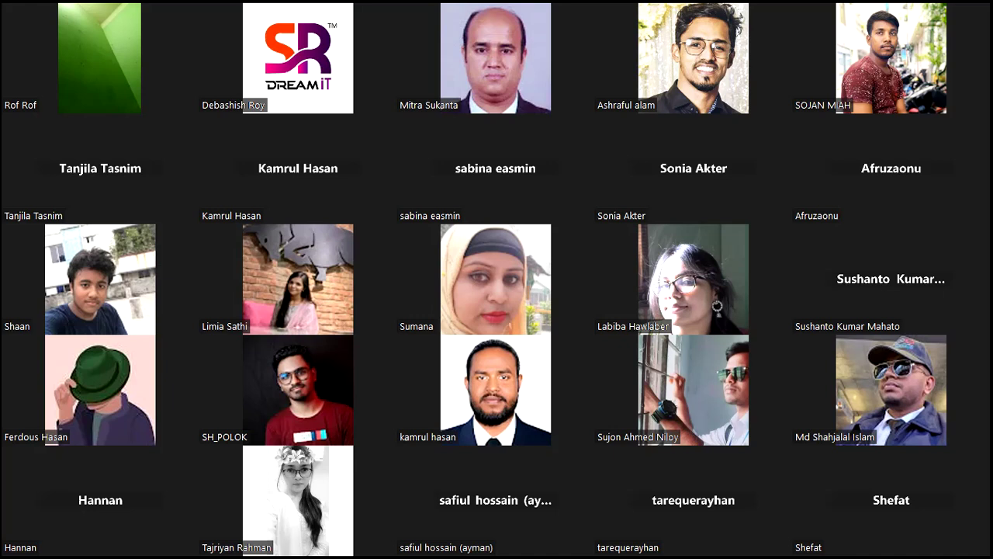
key(Page_Down)
key(Page_Down)
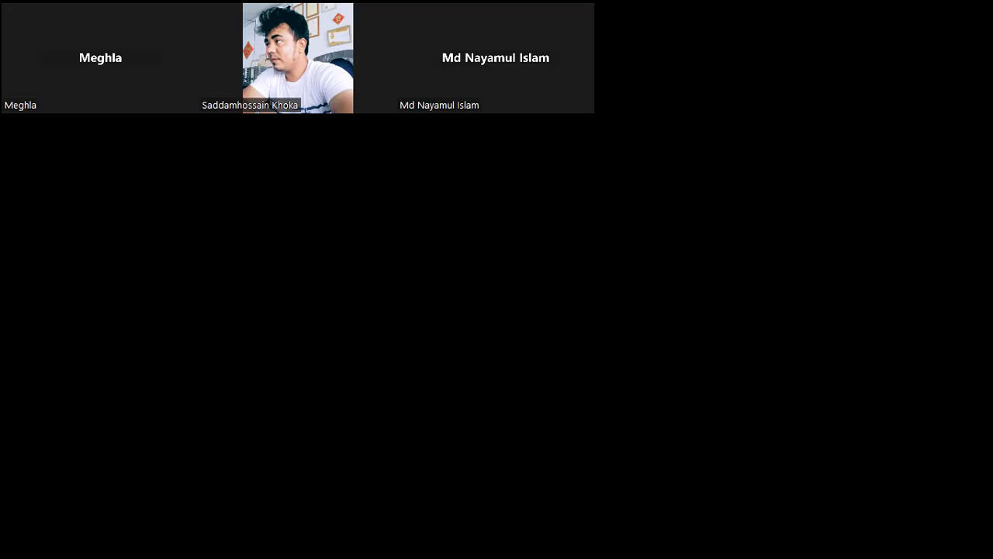
key(Page_Down)
key(Page_Down)
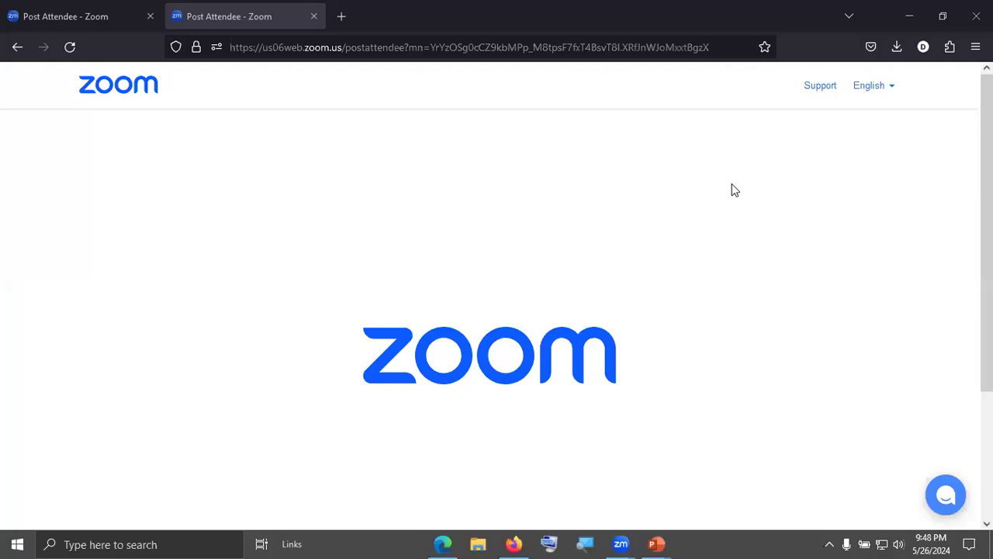
click(630, 313)
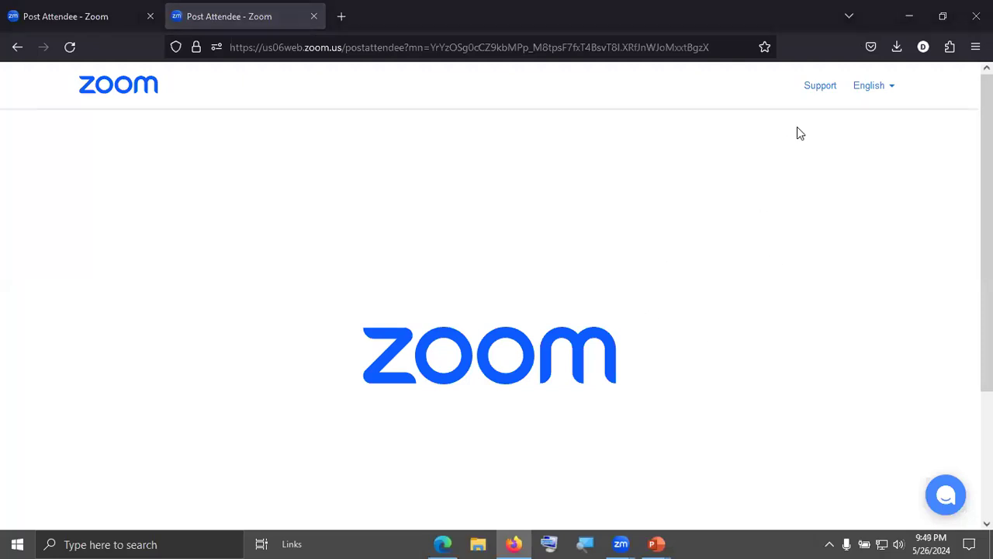
Minimise the Zoom web page and review the Class 06 and Class 07 topics in the Graphic Design Course Module PDF.
click(909, 16)
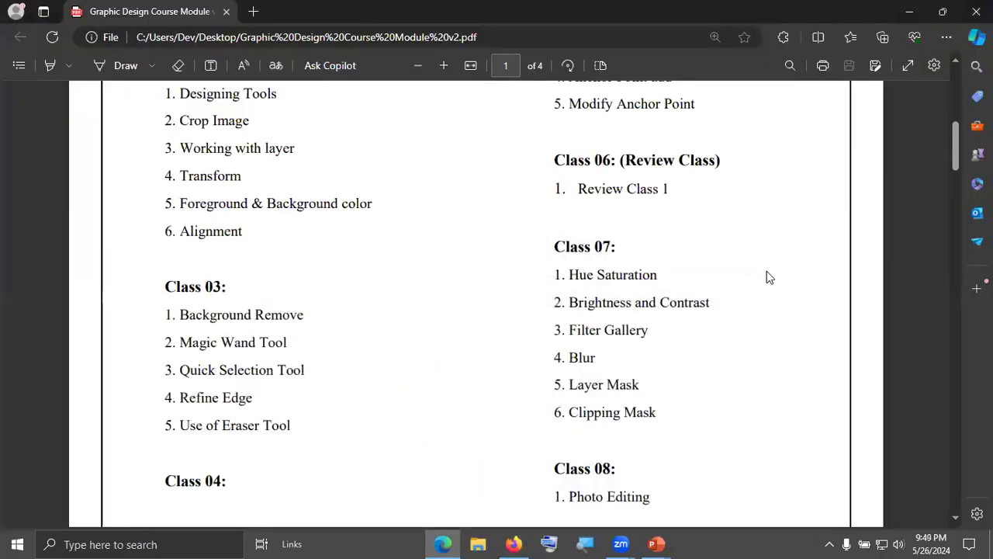
scroll(758, 283, up, 5)
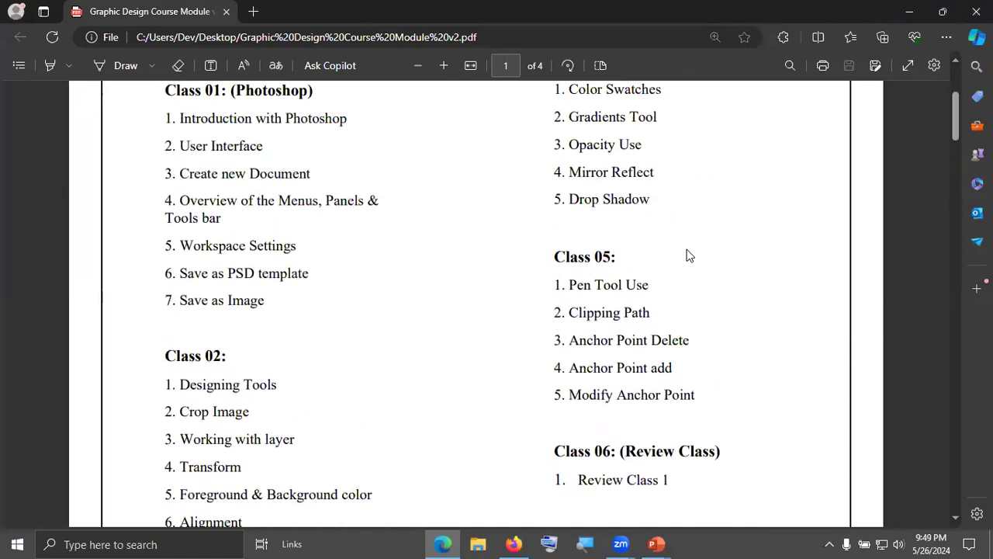
scroll(674, 305, up, 2)
scroll(678, 300, down, 7)
scroll(644, 295, up, 2)
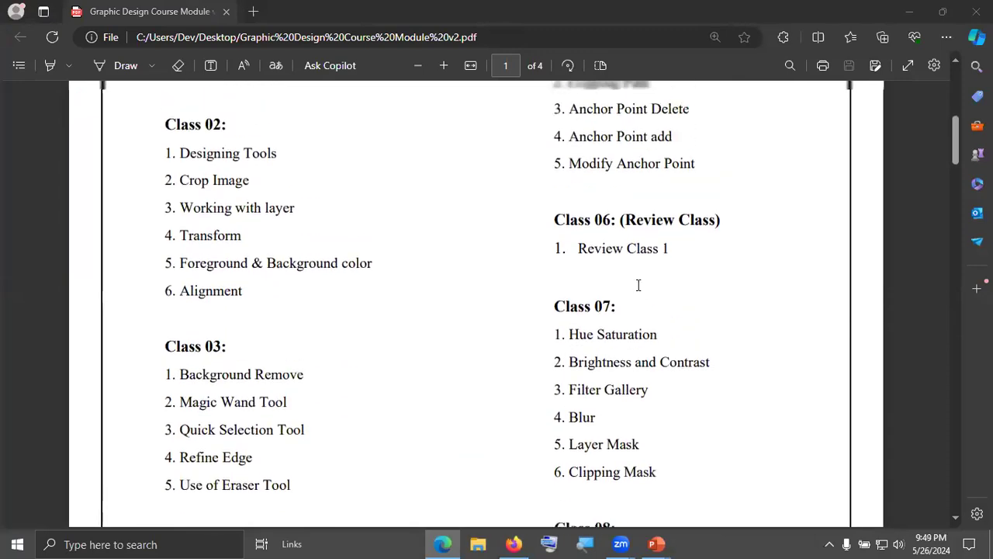
drag(588, 263, 674, 272)
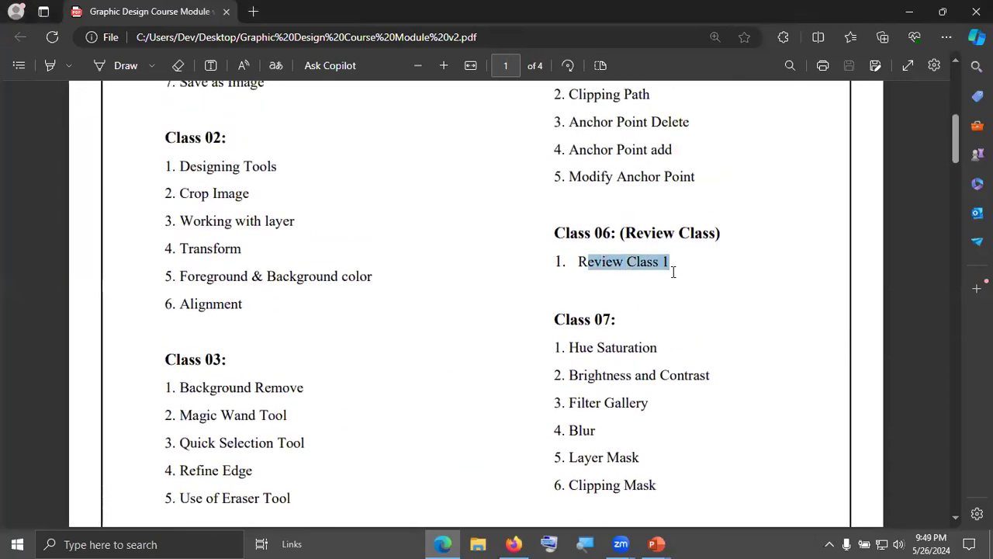
click(632, 301)
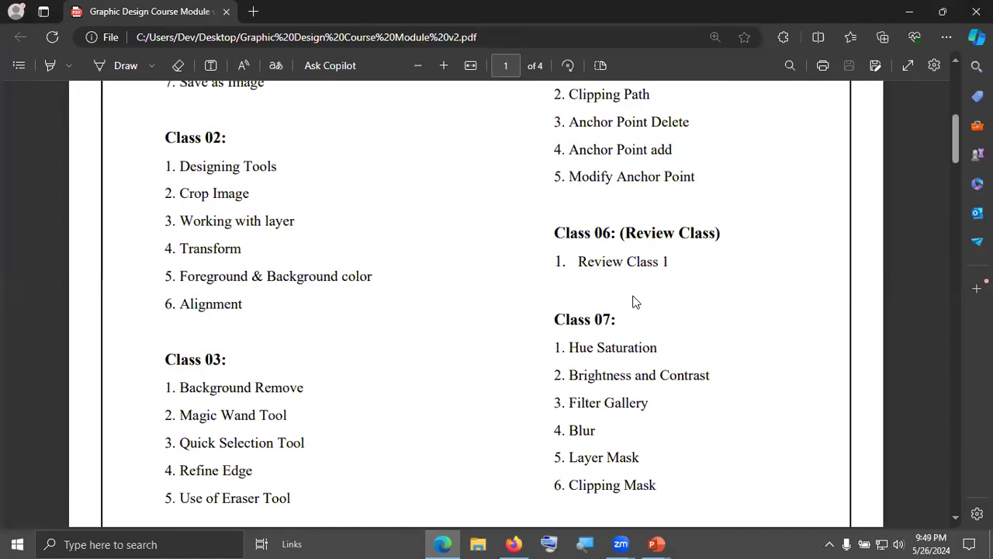
drag(570, 347, 710, 459)
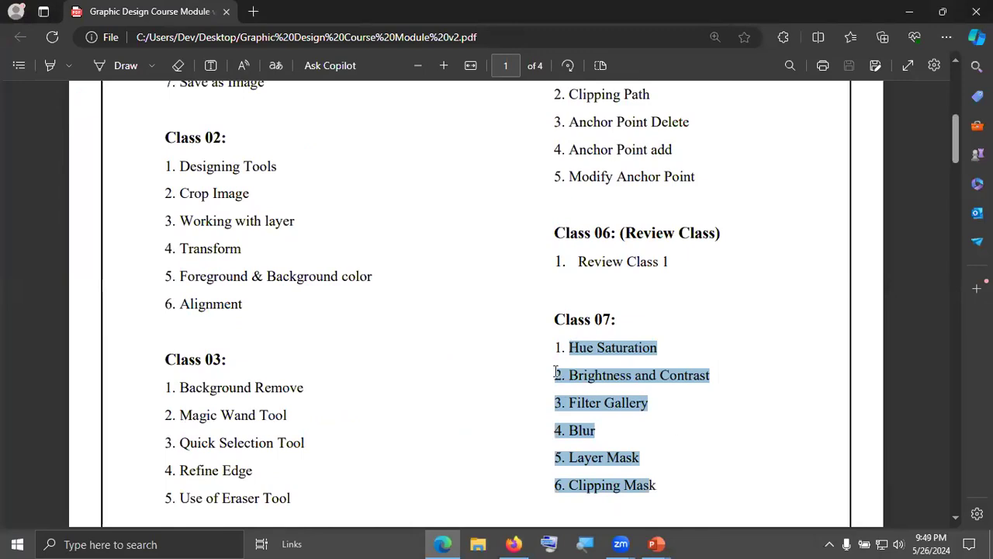
click(503, 368)
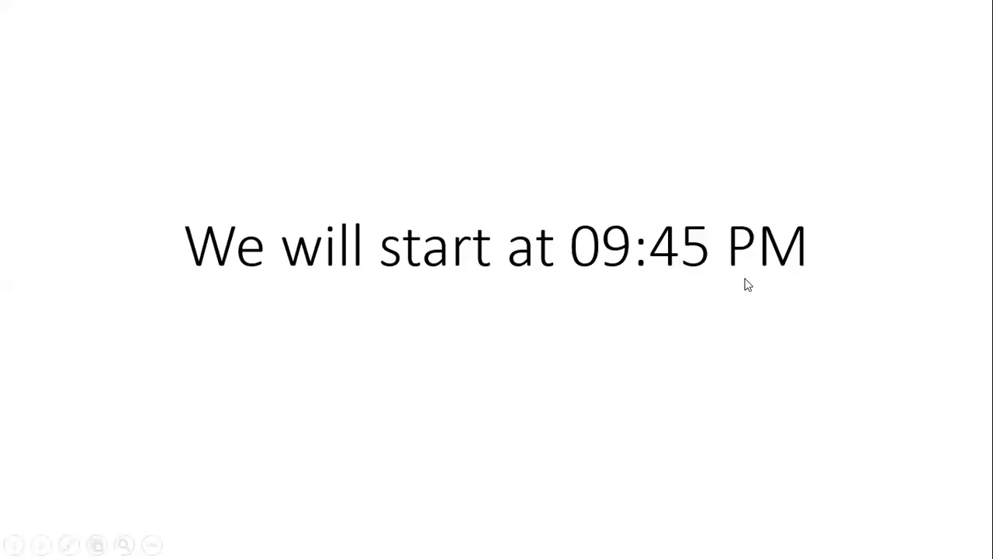
Close the "We will start at 09:45 PM" presentation in PowerPoint without saving its changes.
key(super+d)
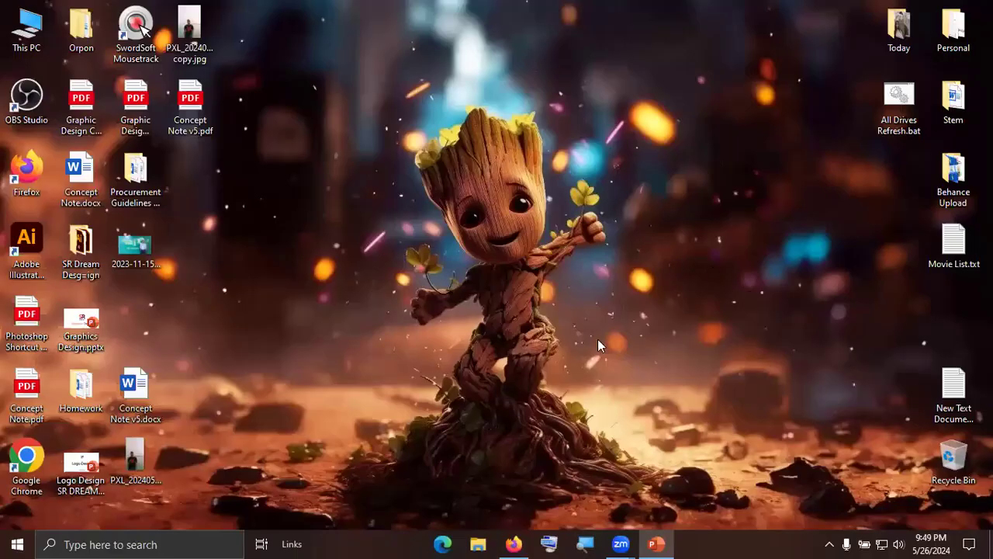
click(657, 544)
click(976, 11)
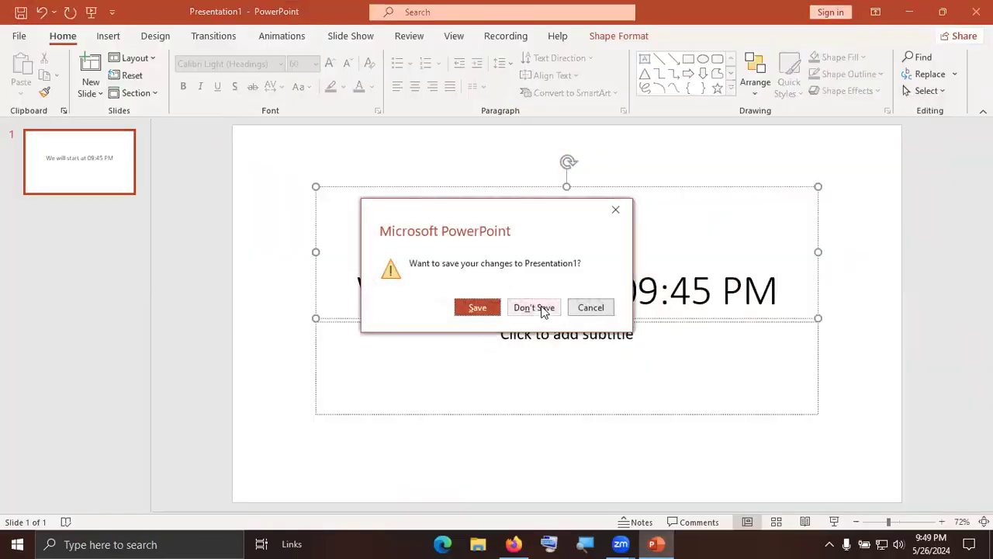
click(534, 307)
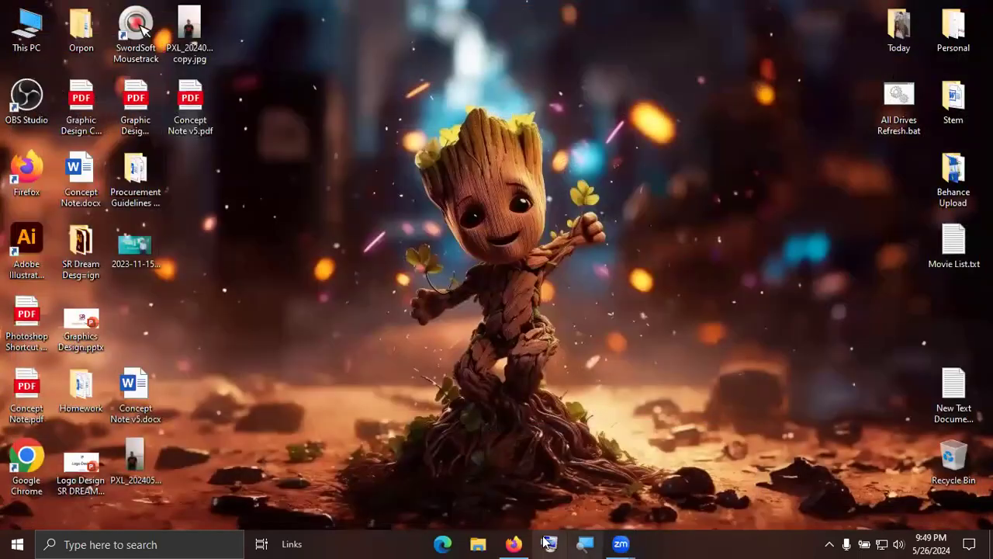
right_click(415, 233)
click(467, 278)
right_click(428, 233)
right_click(413, 220)
click(482, 266)
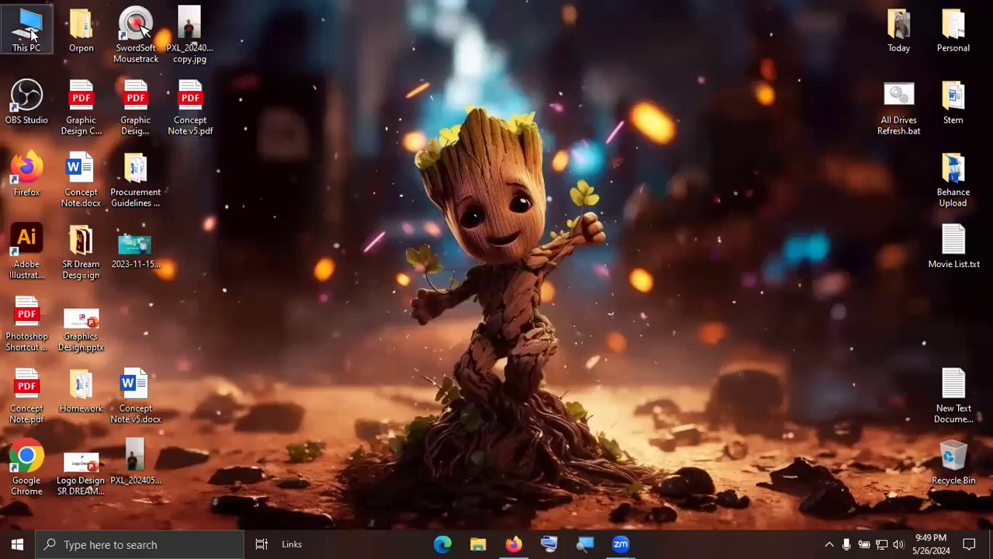
Launch Adobe Photoshop 2023 and create a 3000 x 3000 pixel RGB document at 300 pixels/inch with a white background.
key(super)
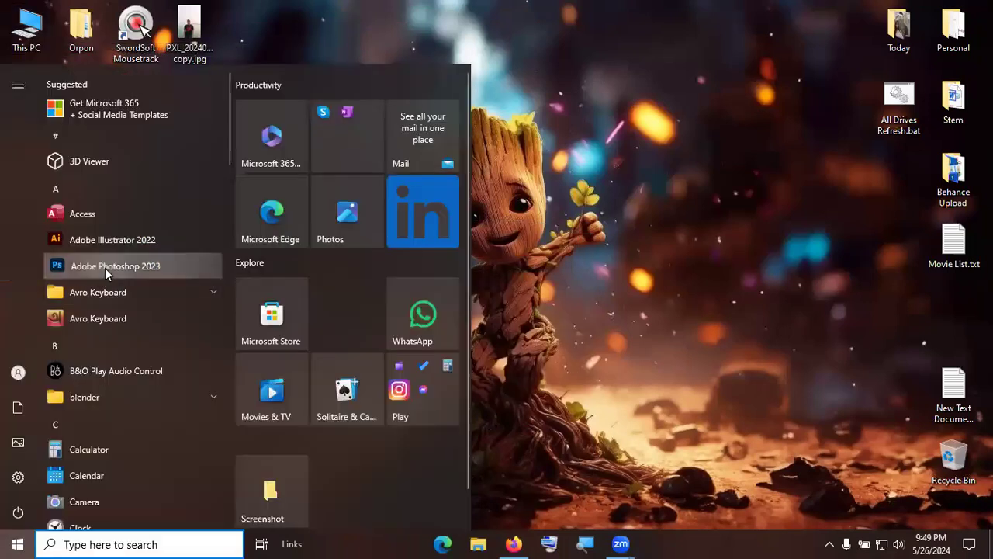
click(105, 268)
right_click(638, 255)
click(737, 292)
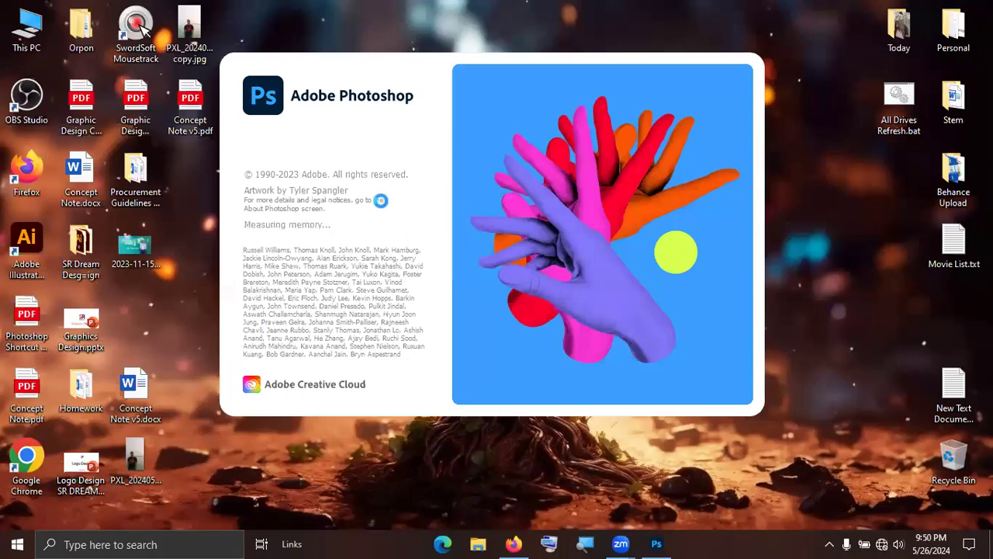
right_click(820, 208)
click(858, 253)
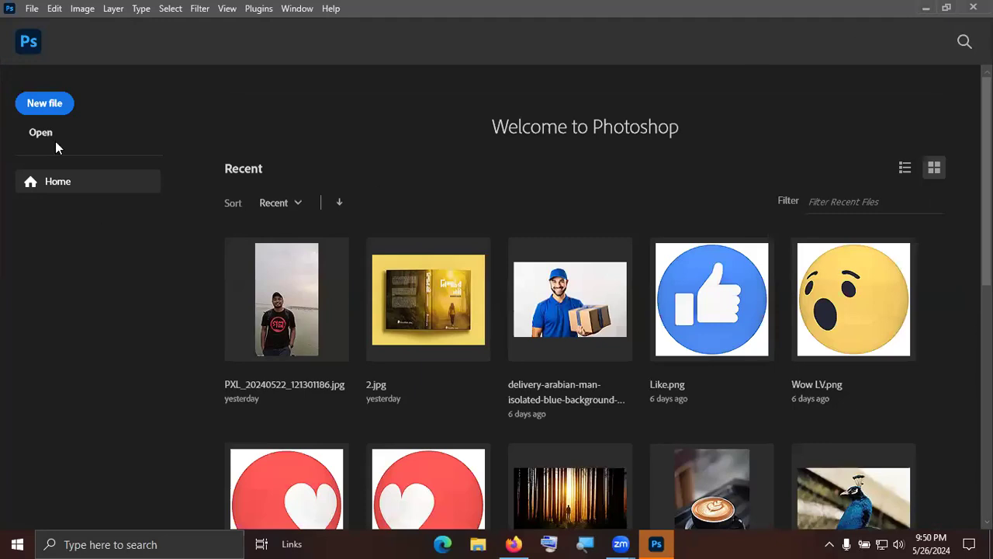
click(46, 113)
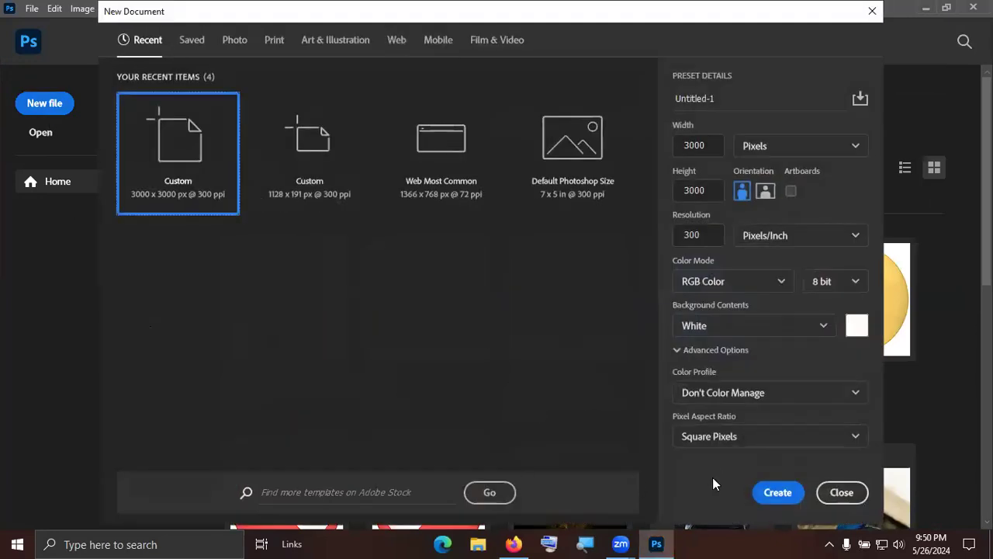
click(778, 492)
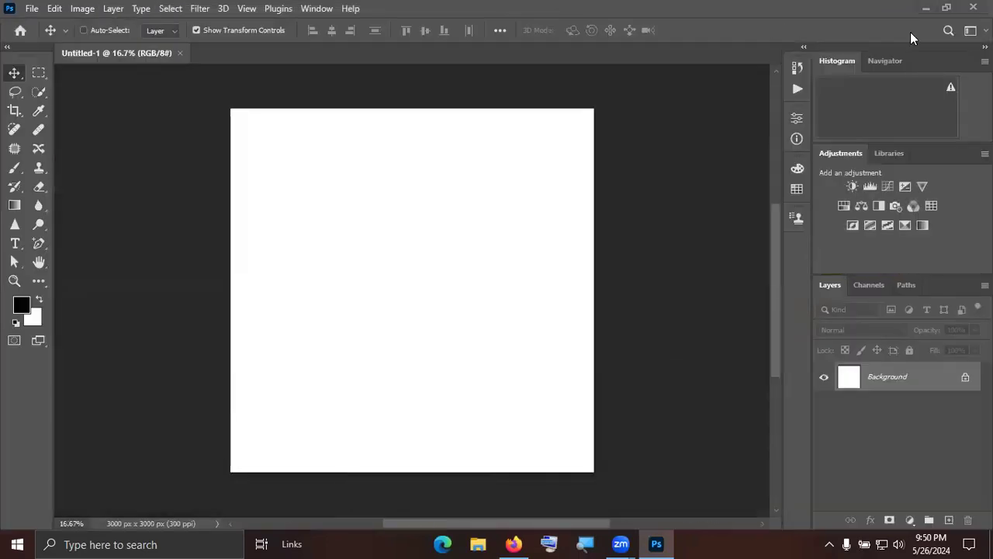
Open Graphic Design Course Module v2.pdf from the desktop and review the Class 07 topic list.
key(super+d)
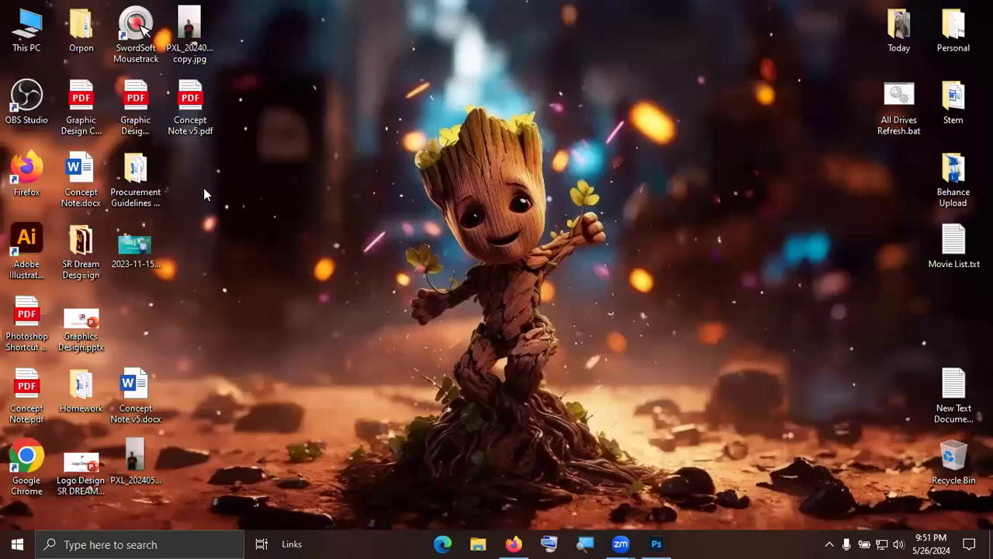
double_click(143, 107)
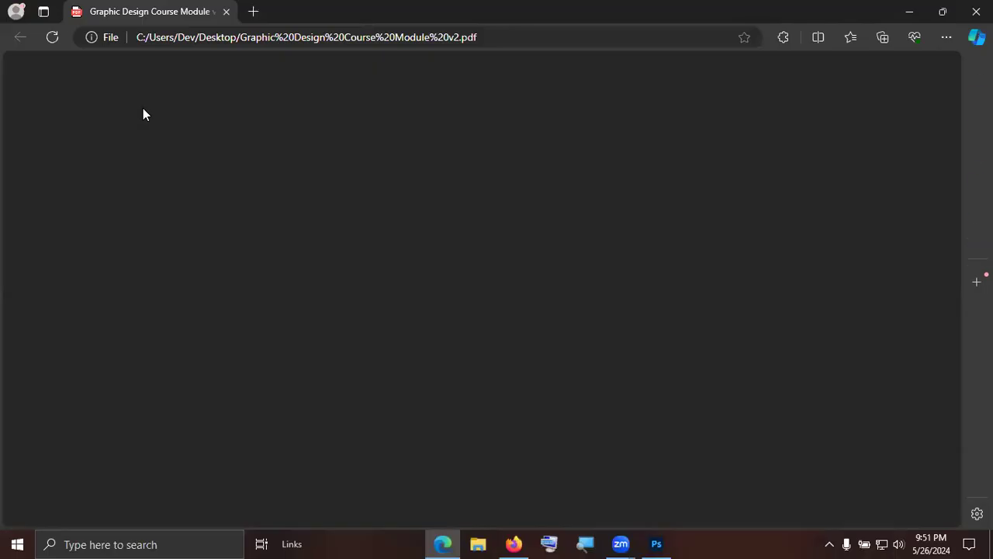
scroll(718, 303, down, 8)
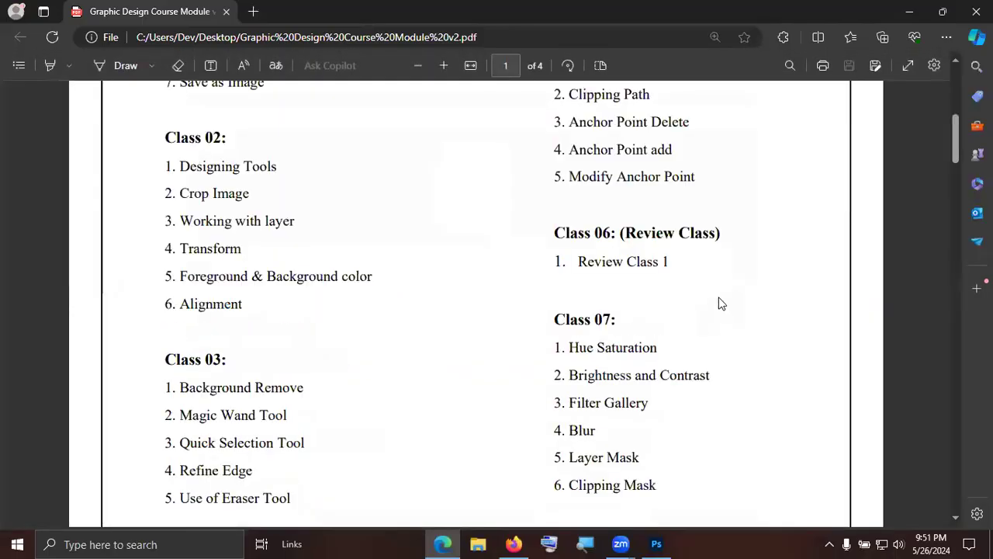
drag(562, 202, 686, 327)
click(748, 324)
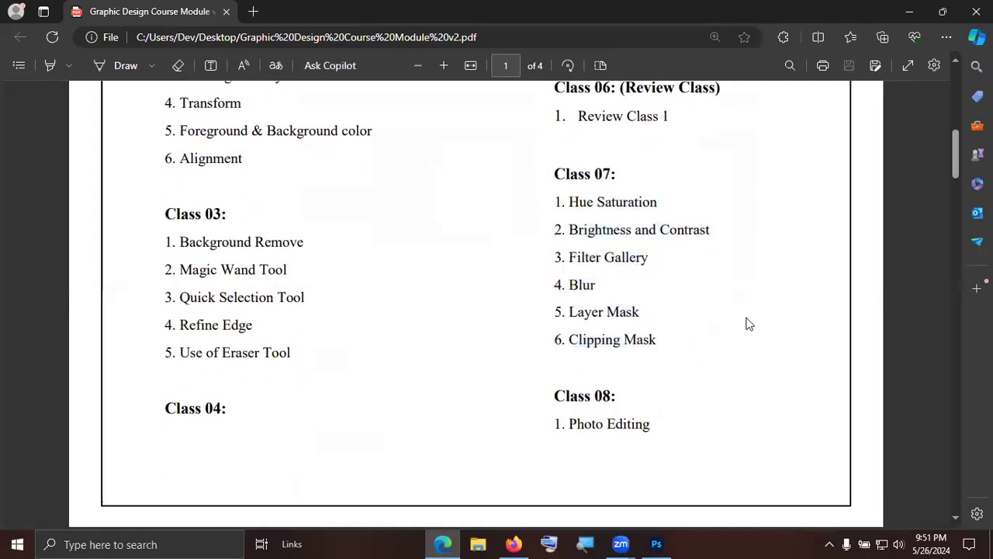
Switch to Photoshop and look through the Downloads folder for an image to open.
key(alt+Tab)
key(alt+Tab)
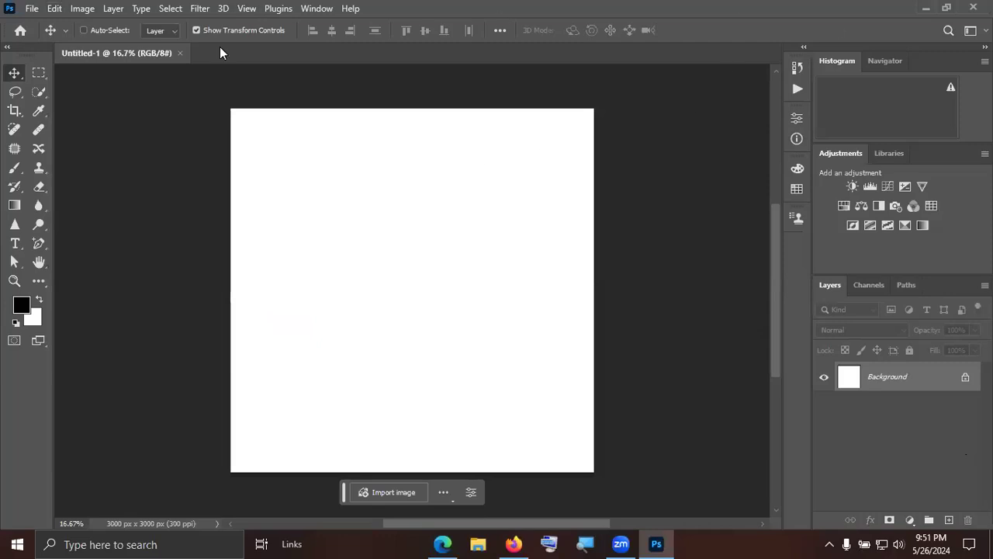
click(32, 8)
click(39, 38)
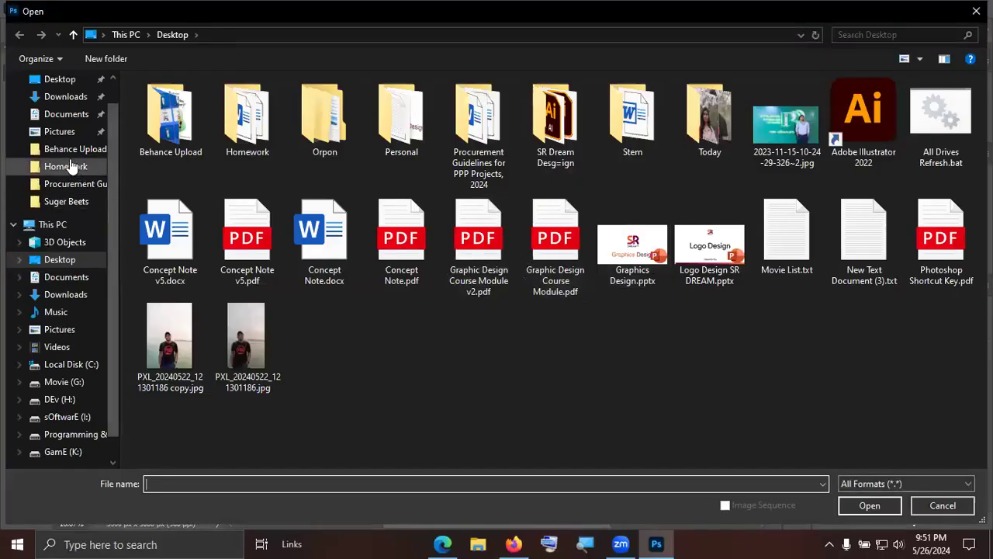
click(70, 99)
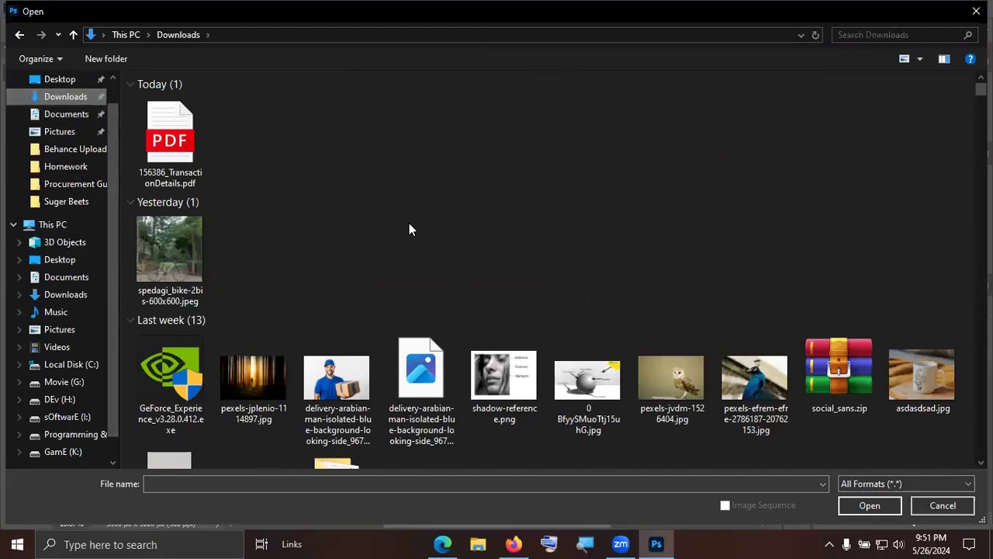
scroll(411, 228, down, 6)
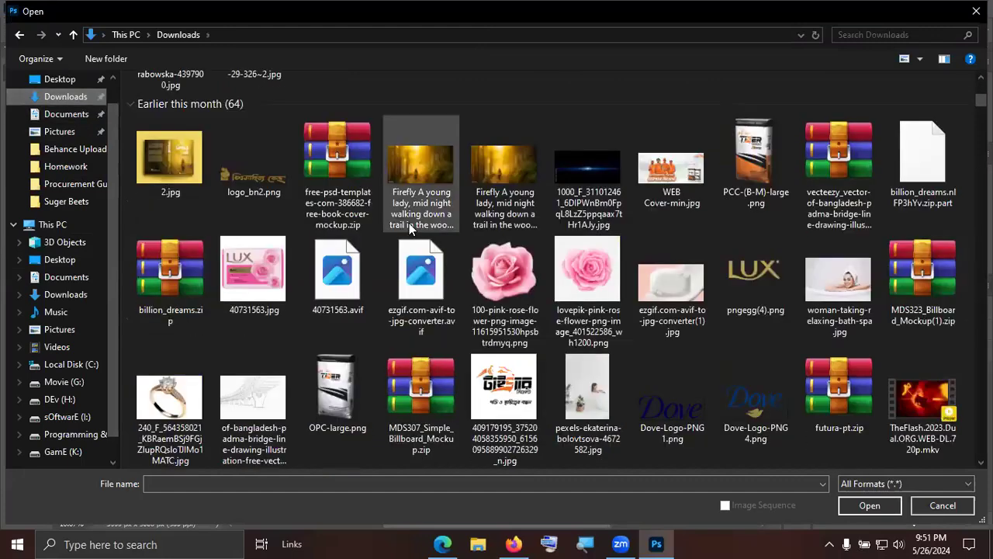
scroll(724, 206, up, 3)
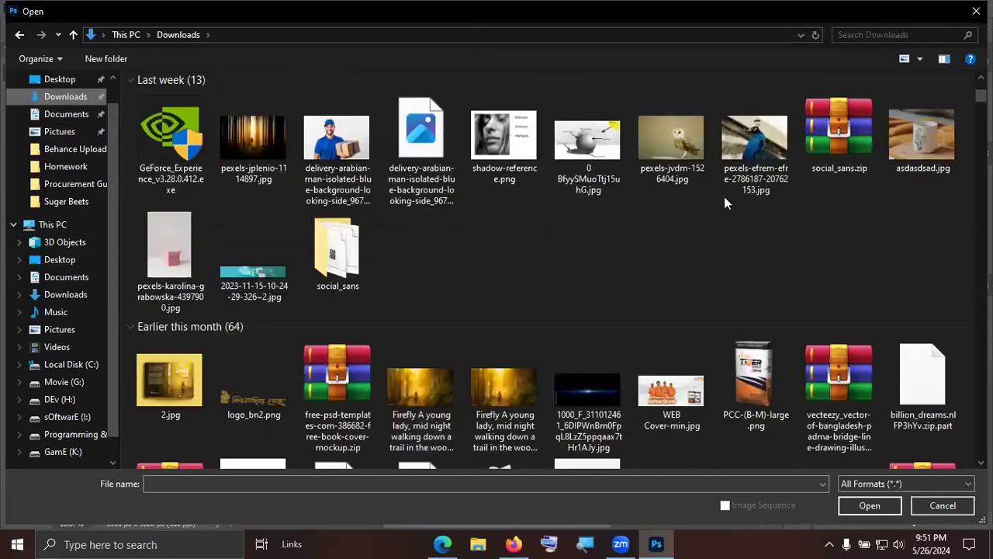
scroll(606, 380, down, 6)
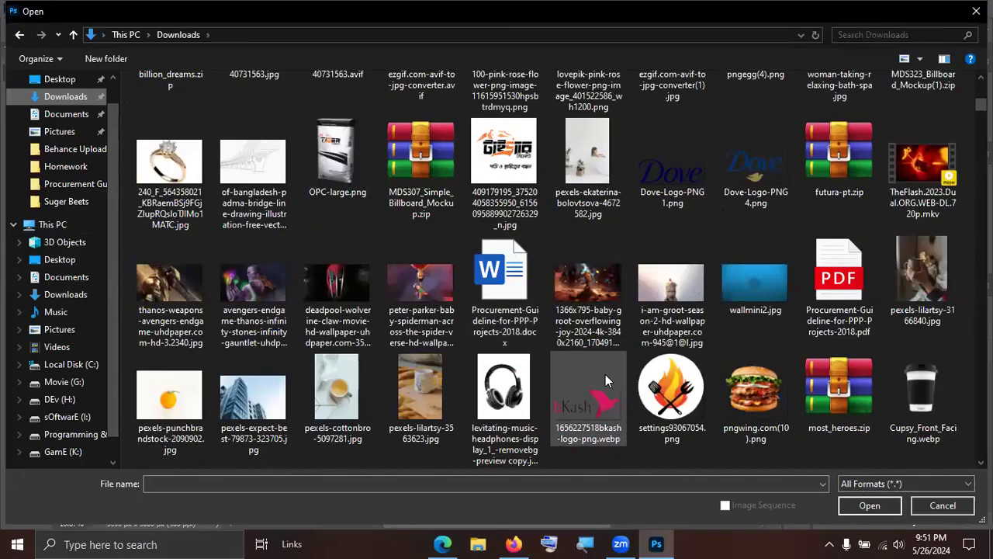
click(939, 505)
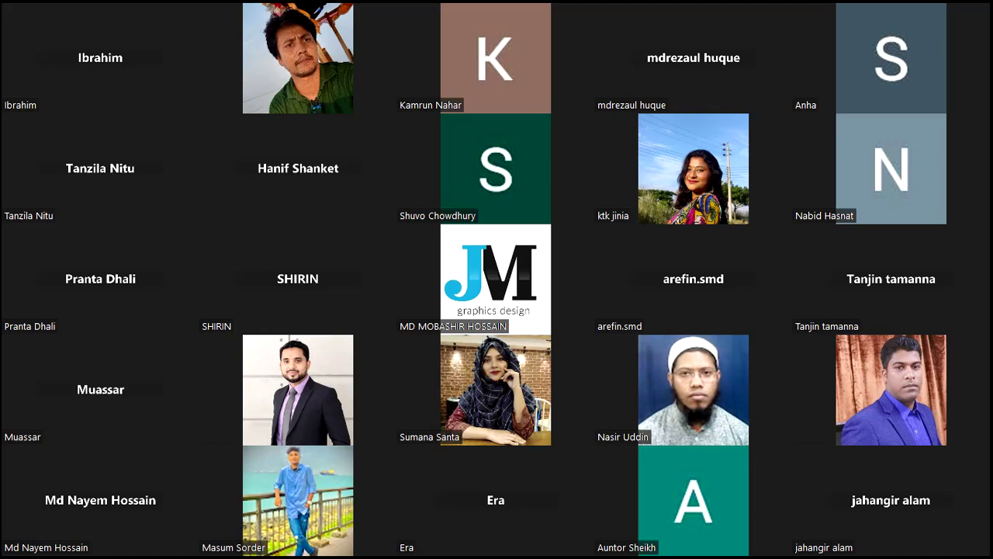
Preview the first photo in the desktop's New folder and select PXL_20231230_111614763.jpg there.
key(Page_Up)
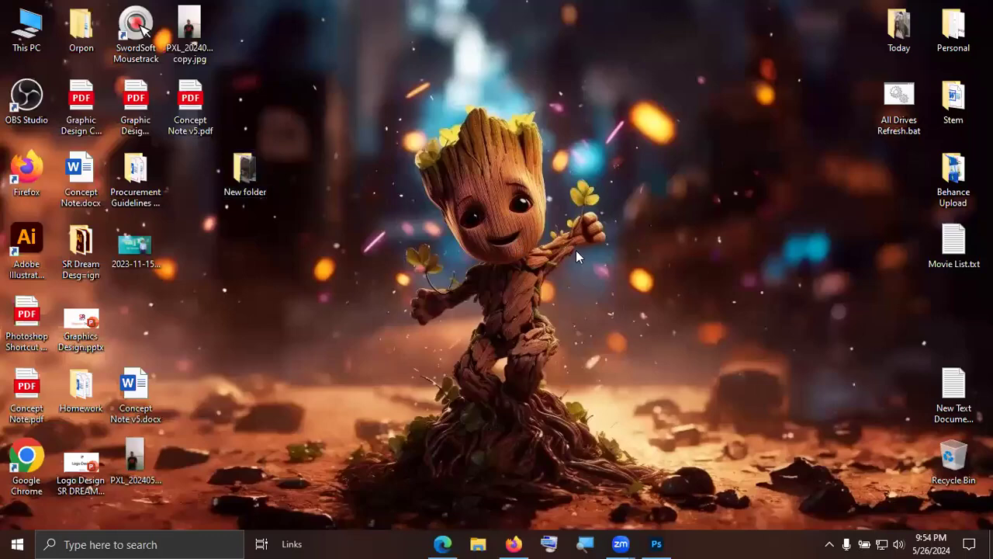
right_click(617, 260)
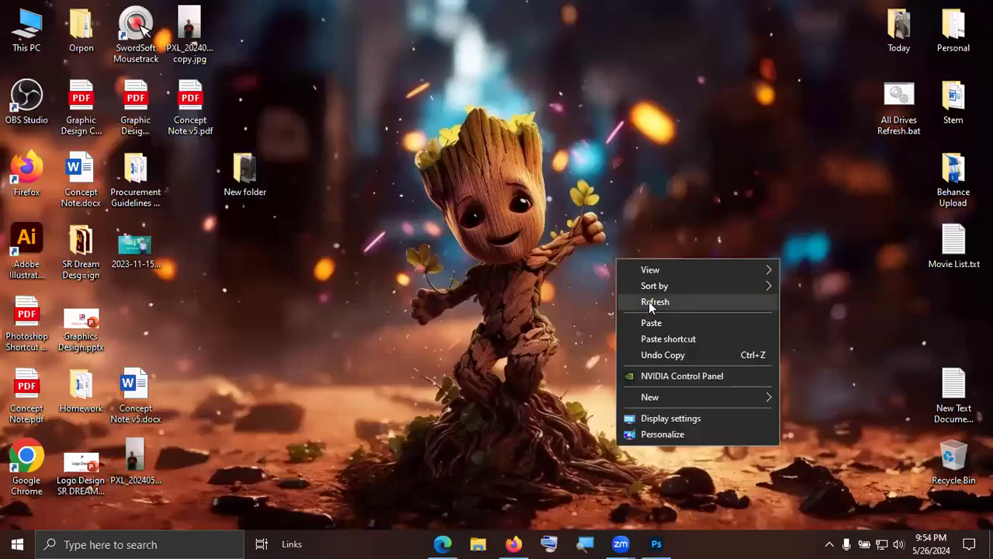
click(264, 176)
double_click(265, 176)
double_click(182, 122)
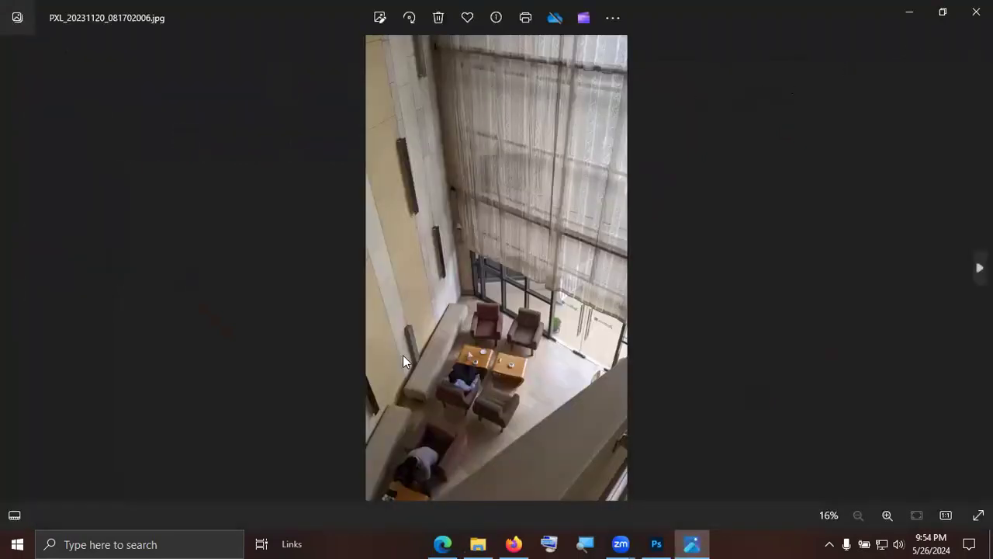
click(976, 12)
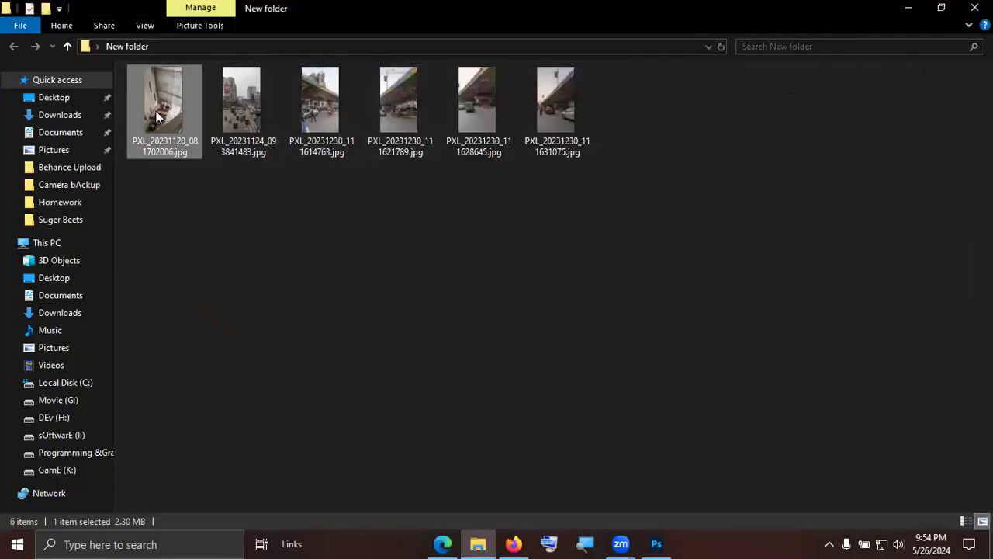
click(307, 111)
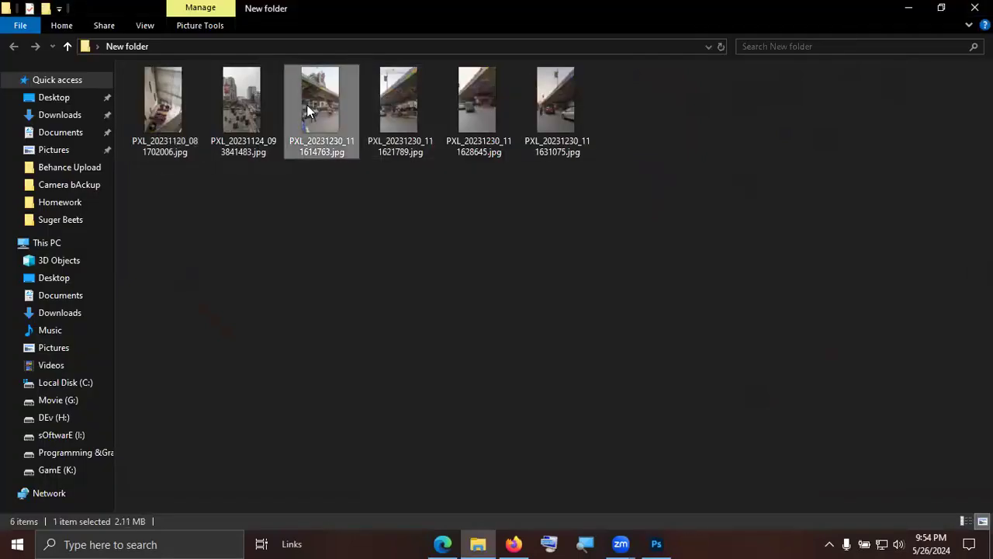
Preview the flyover street photos from PXL_20231230_111614763.jpg through PXL_20231230_111631075.jpg and close the viewer.
double_click(306, 111)
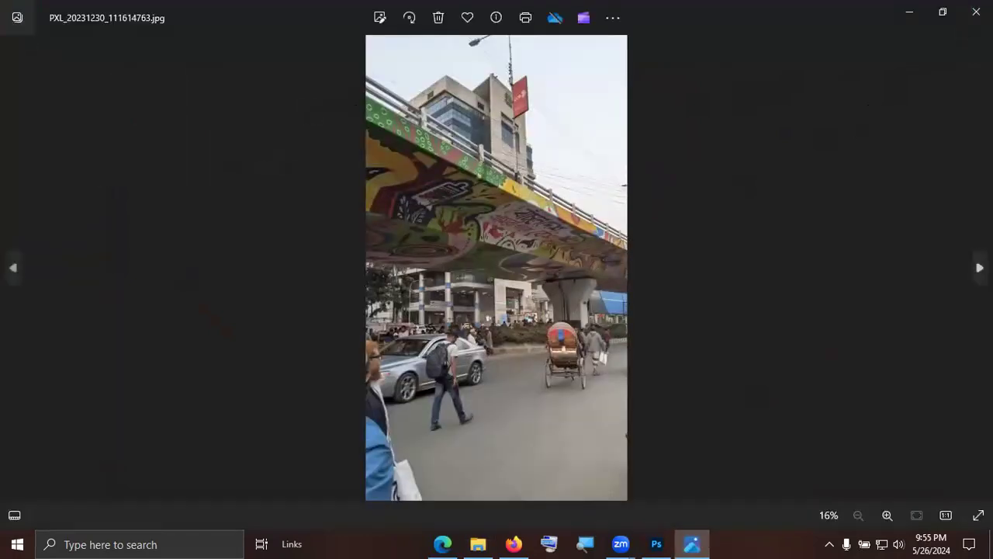
key(Right)
key(Right)
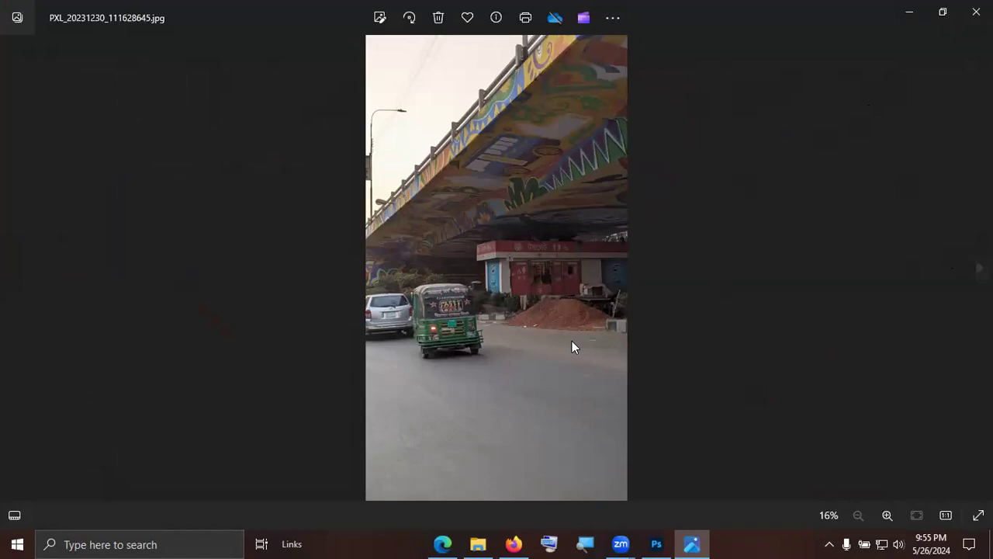
click(9, 272)
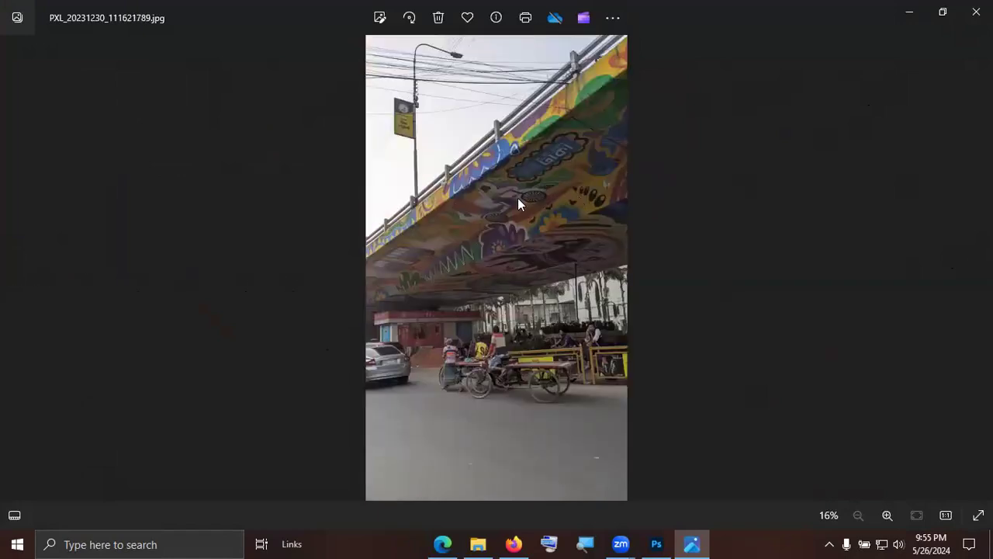
click(979, 268)
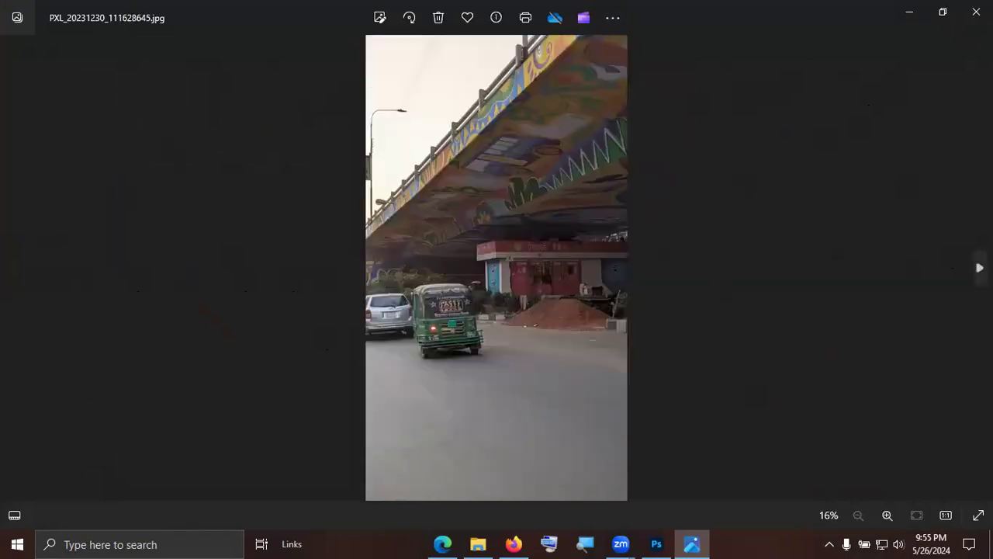
click(979, 268)
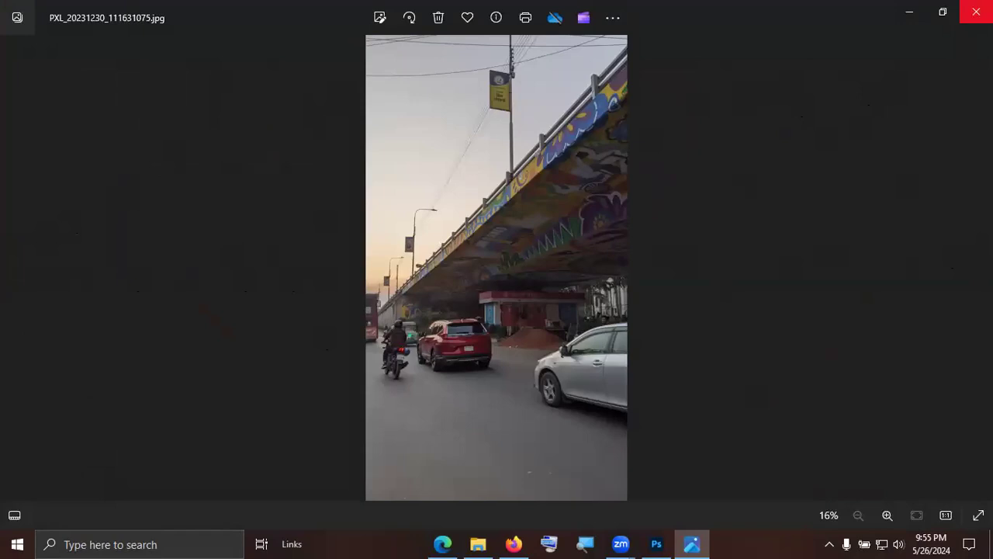
click(976, 12)
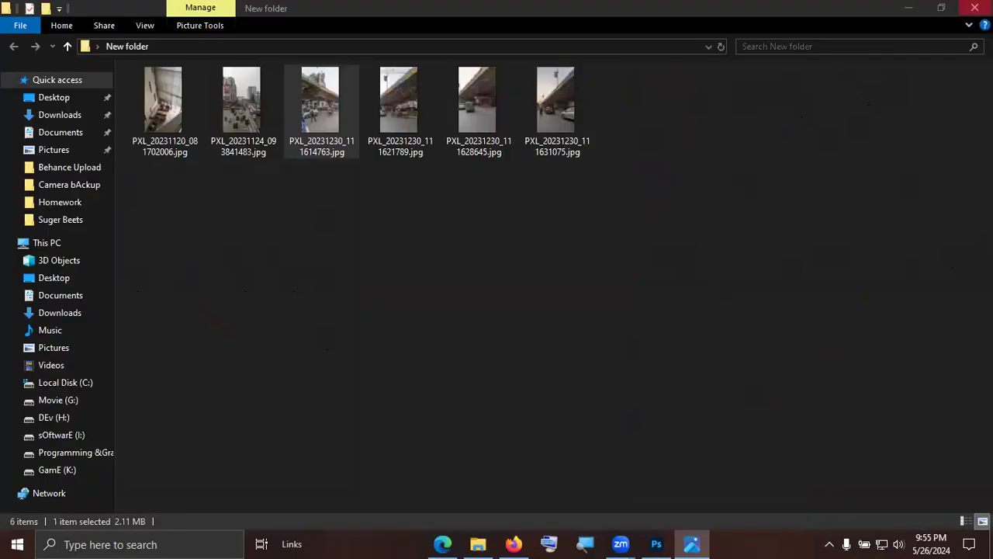
Open PXL_20231230_111631075.jpg from the New folder in Adobe Photoshop 2023.
right_click(552, 108)
mouse_move(674, 284)
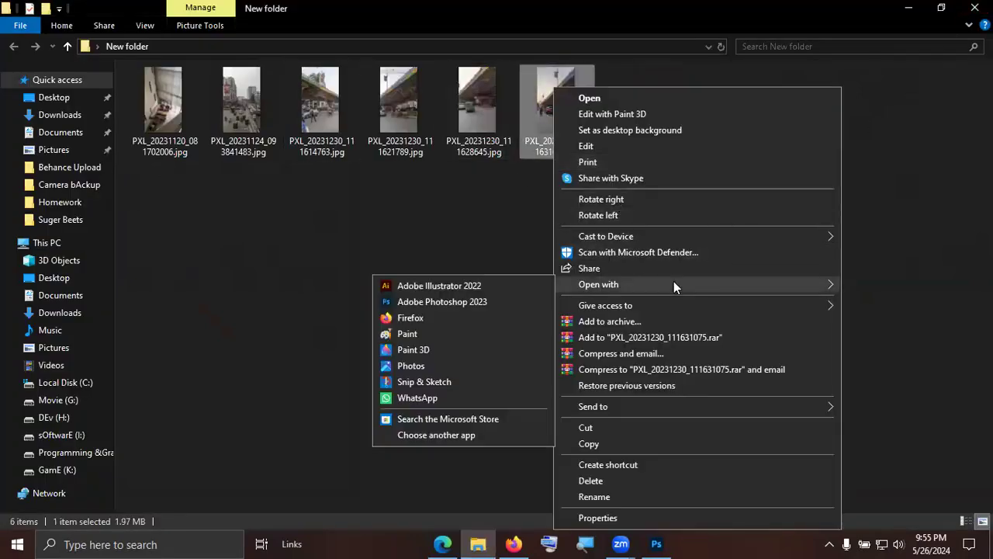
click(510, 301)
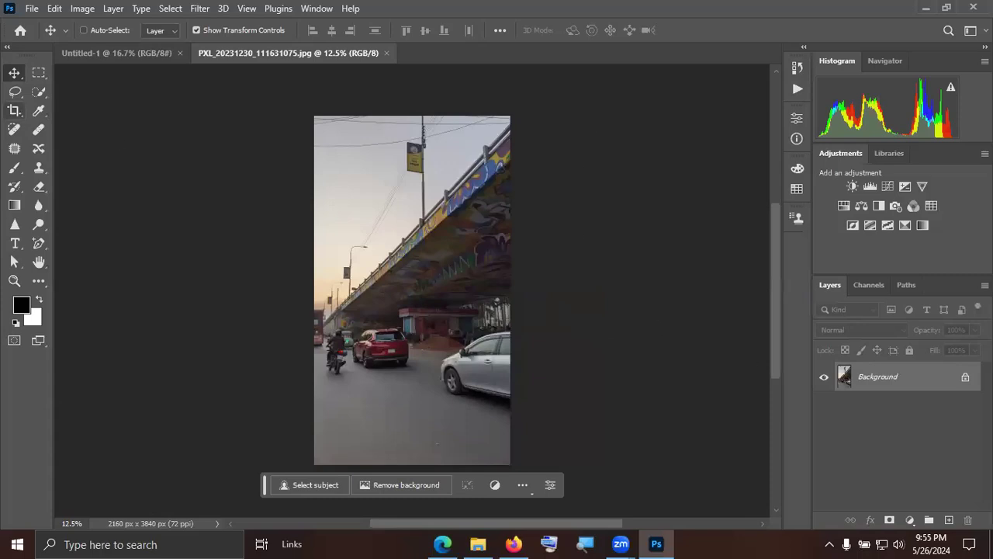
Crop the flyover photo to 2160 x 2400 px by trimming its upper and lower edges, and return to the Move tool.
click(14, 110)
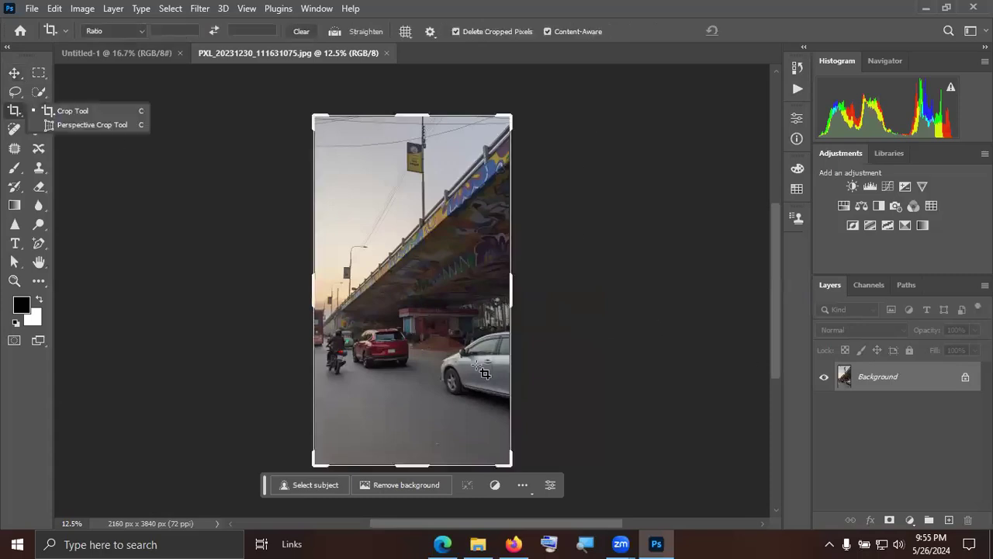
drag(436, 465, 434, 430)
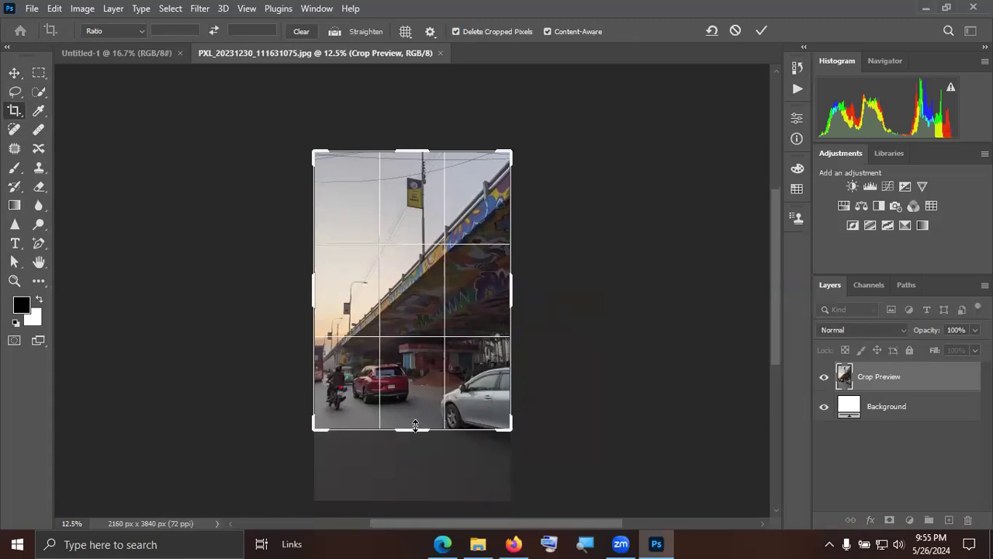
drag(415, 425, 415, 416)
drag(422, 161, 423, 175)
drag(426, 247, 423, 208)
click(764, 30)
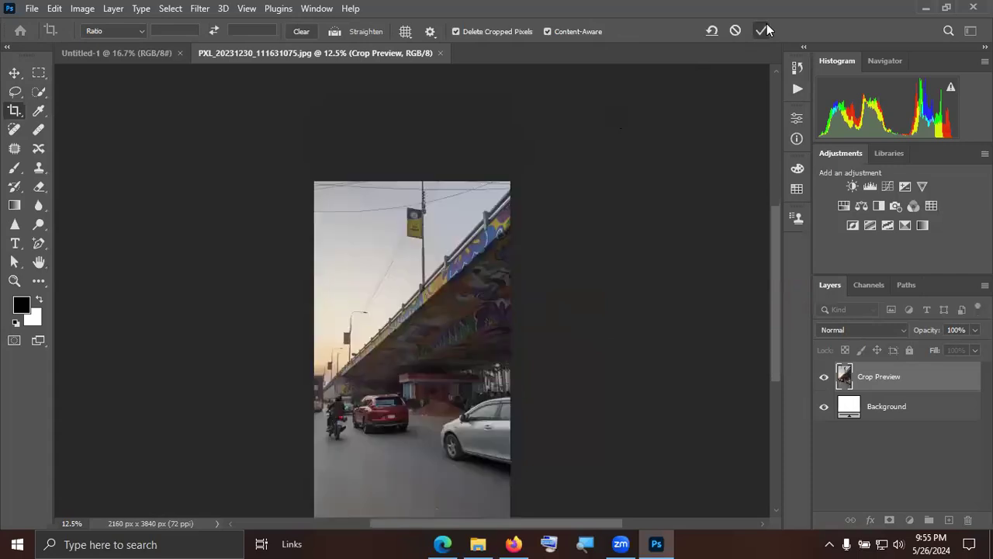
key(ctrl+0)
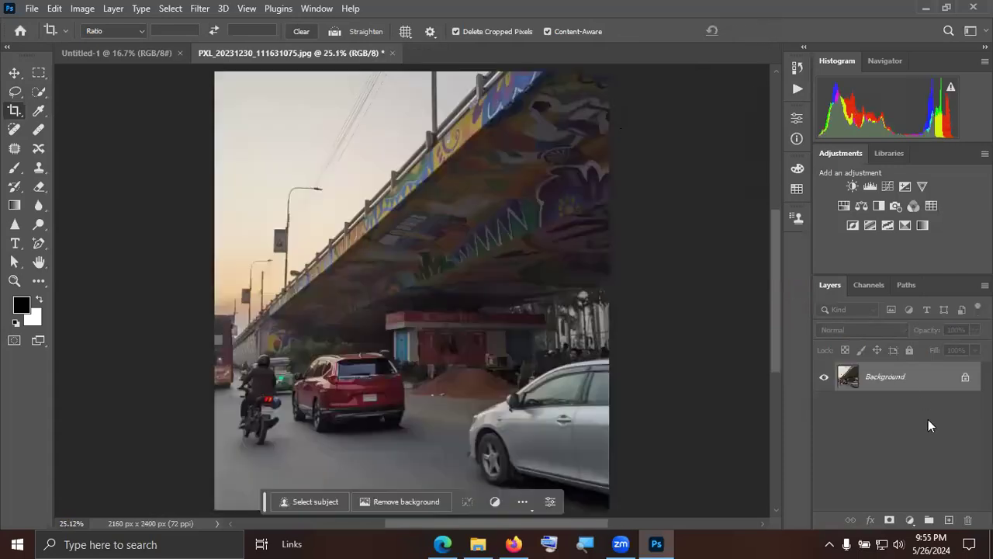
scroll(341, 217, up, 5)
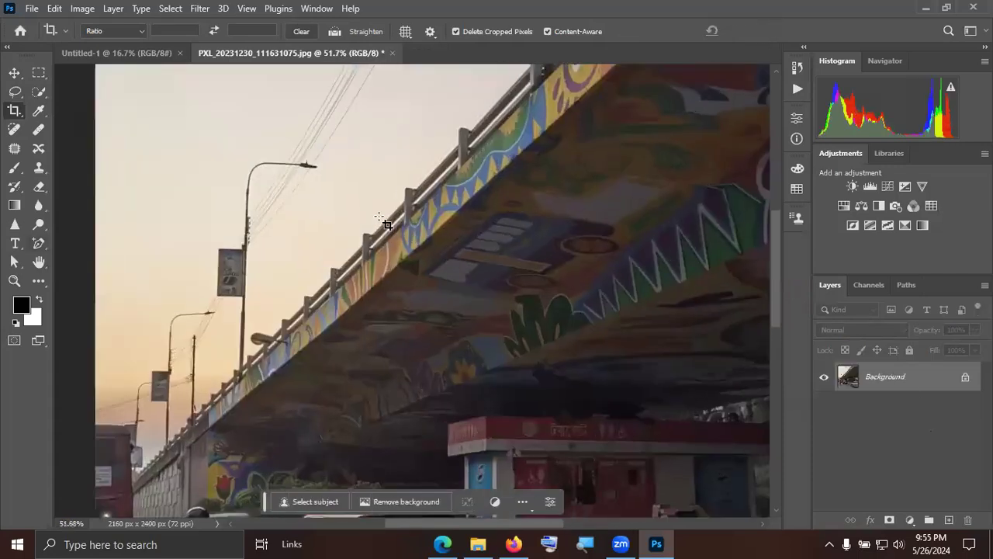
scroll(386, 223, down, 6)
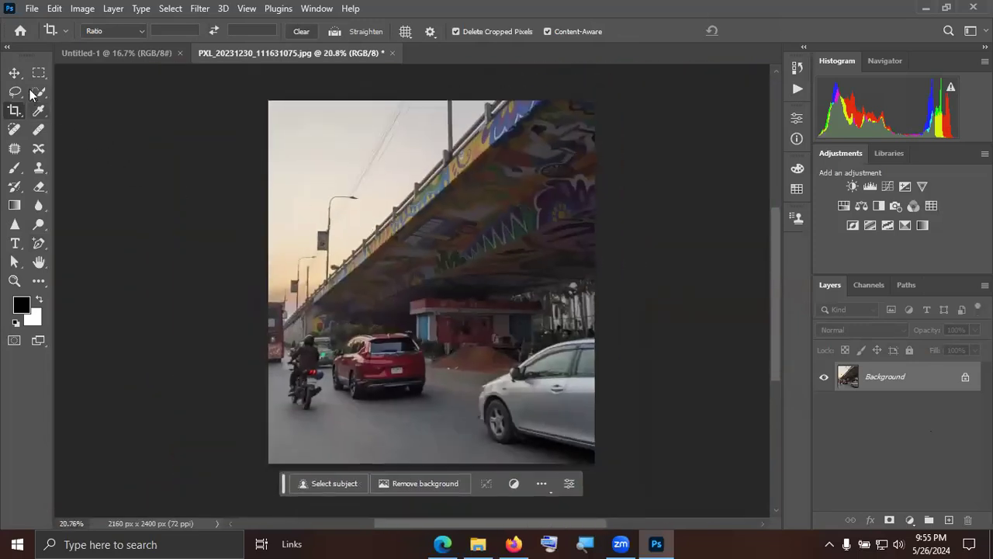
click(13, 73)
key(ctrl)
scroll(643, 256, up, 1)
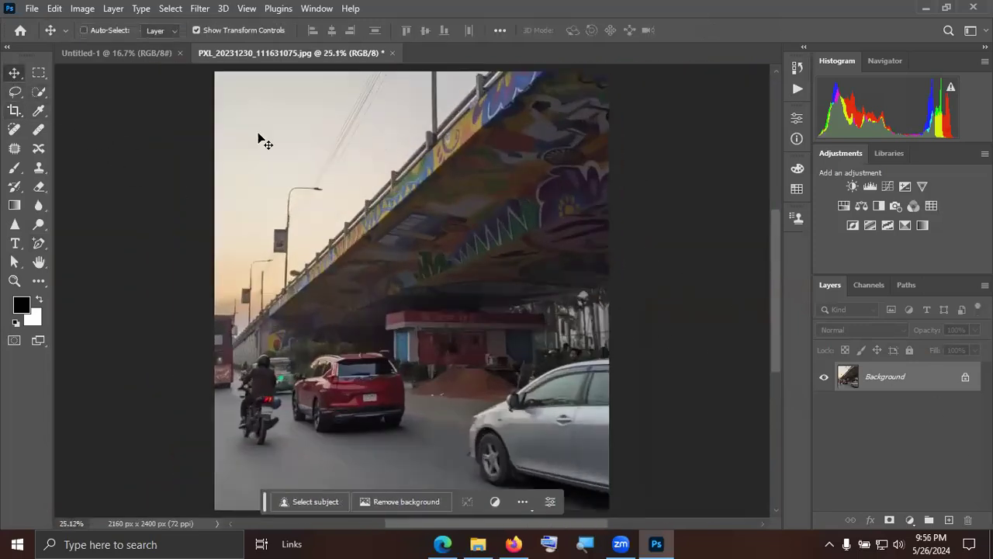
Open PXL_20231120_081702006.jpg from the desktop's New folder as another document.
click(32, 9)
click(41, 37)
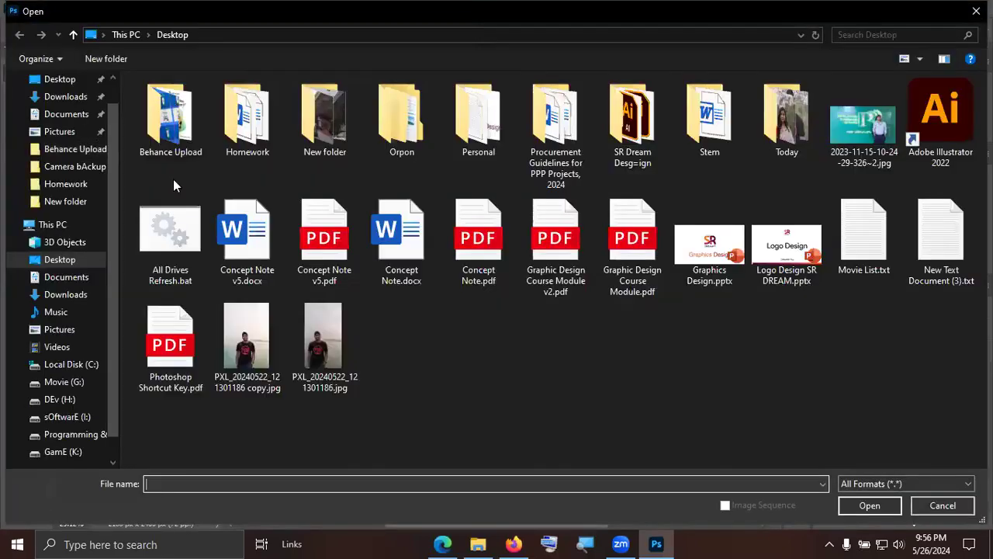
click(969, 544)
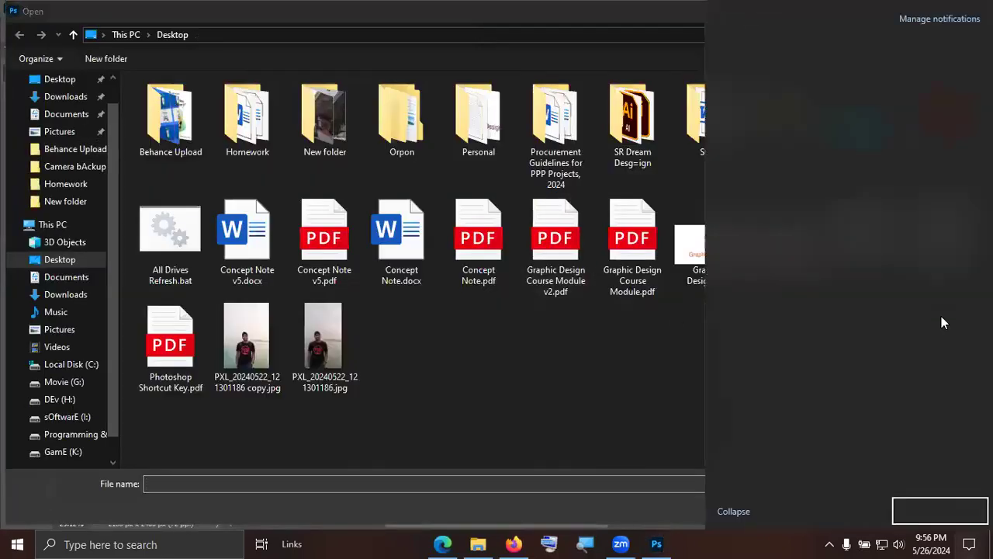
click(955, 308)
click(600, 364)
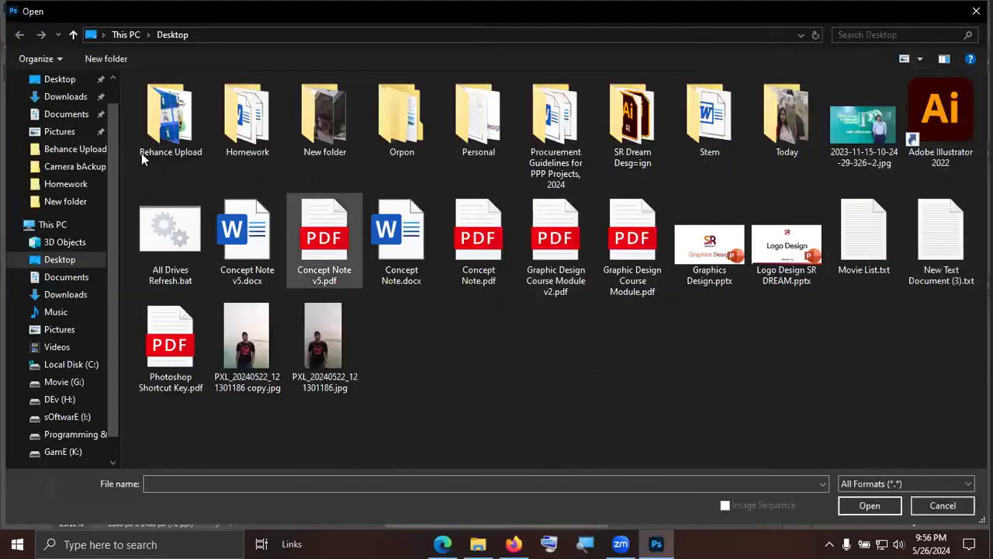
double_click(326, 128)
click(182, 124)
double_click(182, 121)
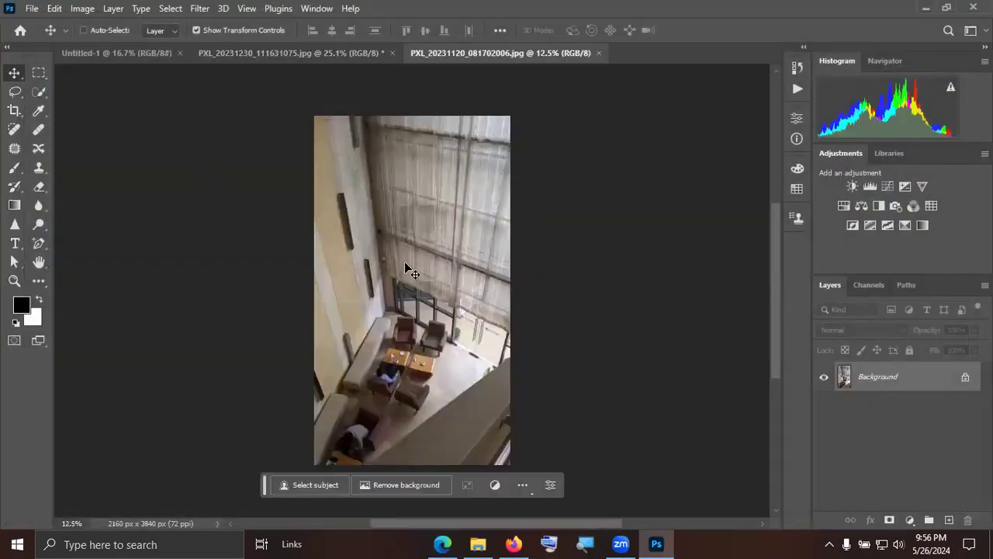
Crop the upper part of the lounge photo to 2160 x 2576 px and return to the flyover photo with the Move tool.
click(14, 110)
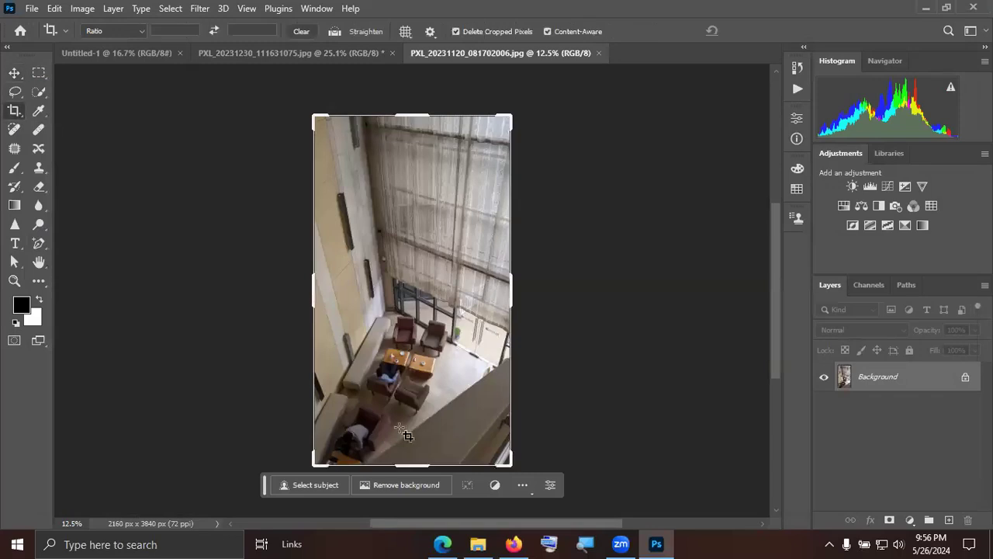
drag(411, 116, 421, 184)
click(759, 30)
key(ctrl+0)
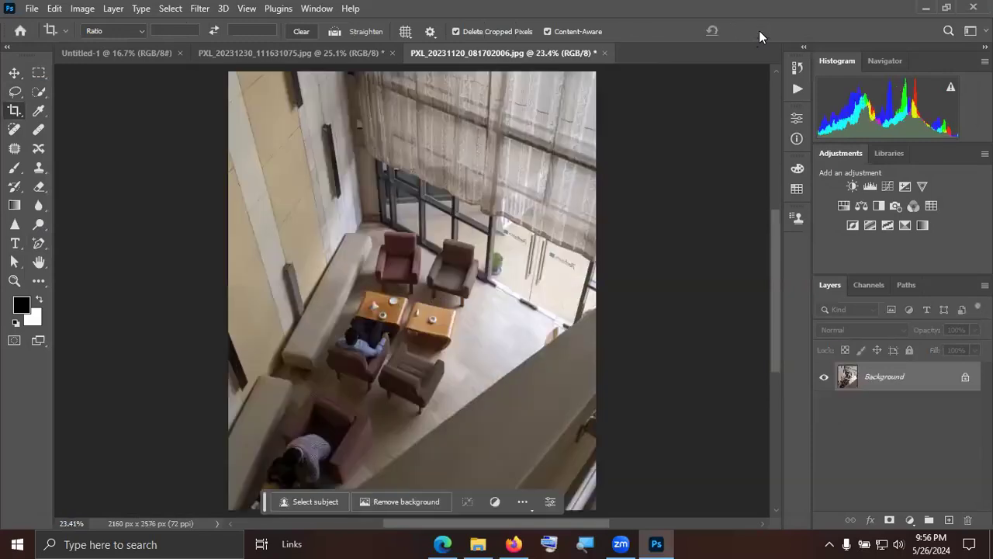
click(296, 52)
key(v)
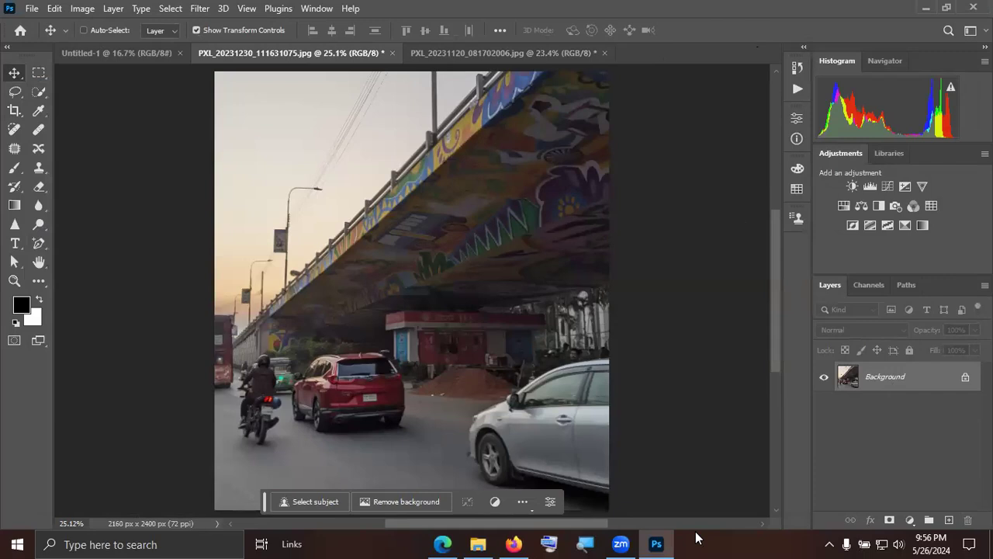
Launch SwordSoft Mousetrack from the desktop, enable the mouse pointer highlight with a larger radius, and return to Photoshop.
key(super+d)
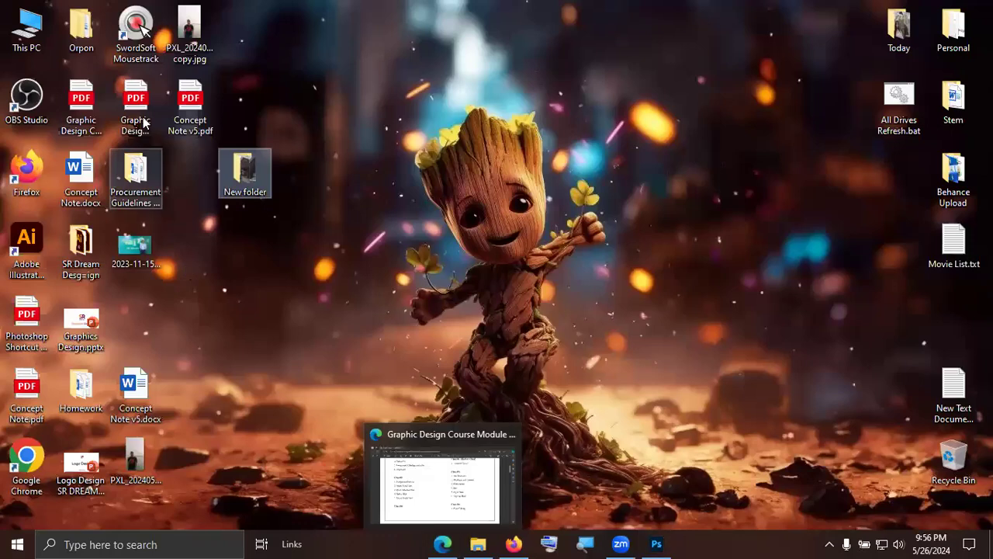
double_click(134, 26)
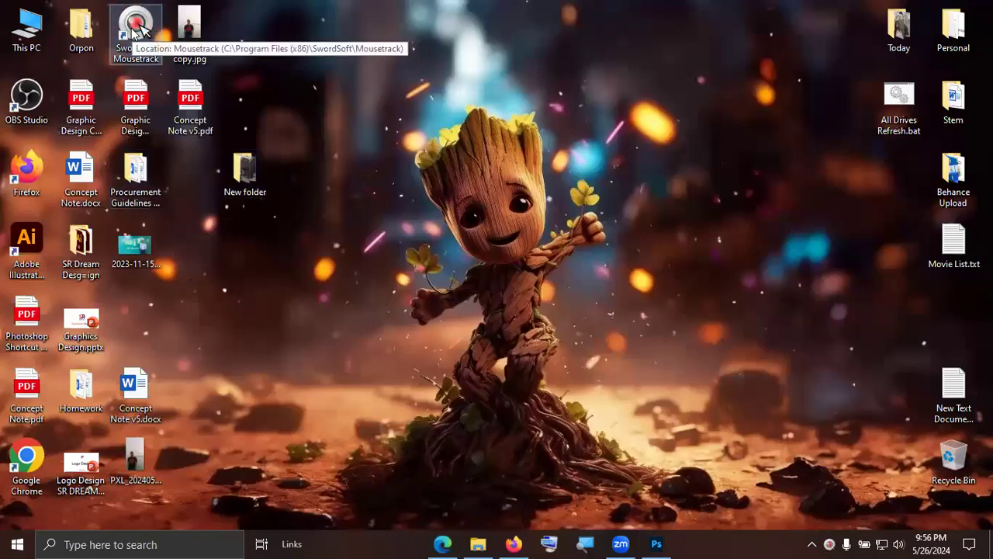
click(323, 282)
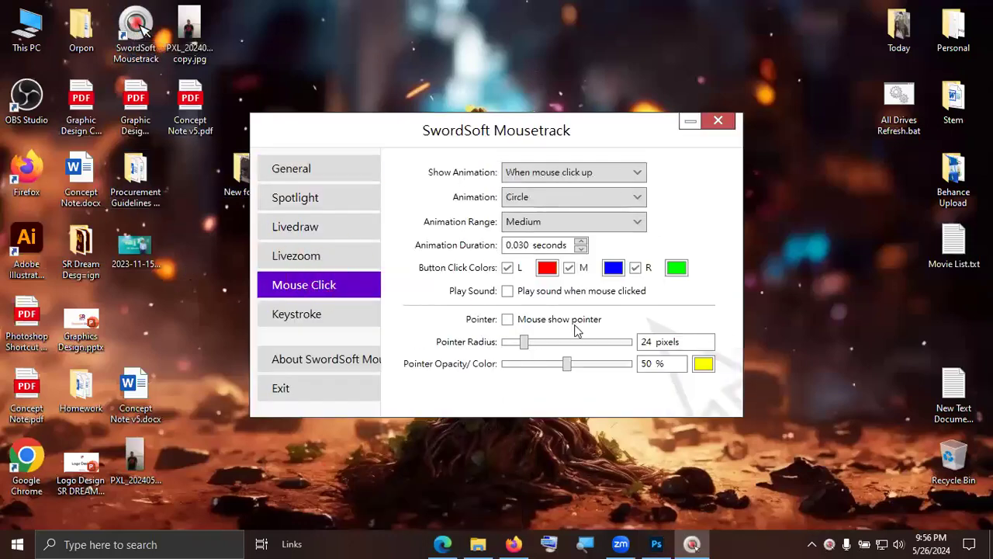
click(507, 319)
drag(524, 341, 575, 341)
click(717, 120)
key(alt+Tab)
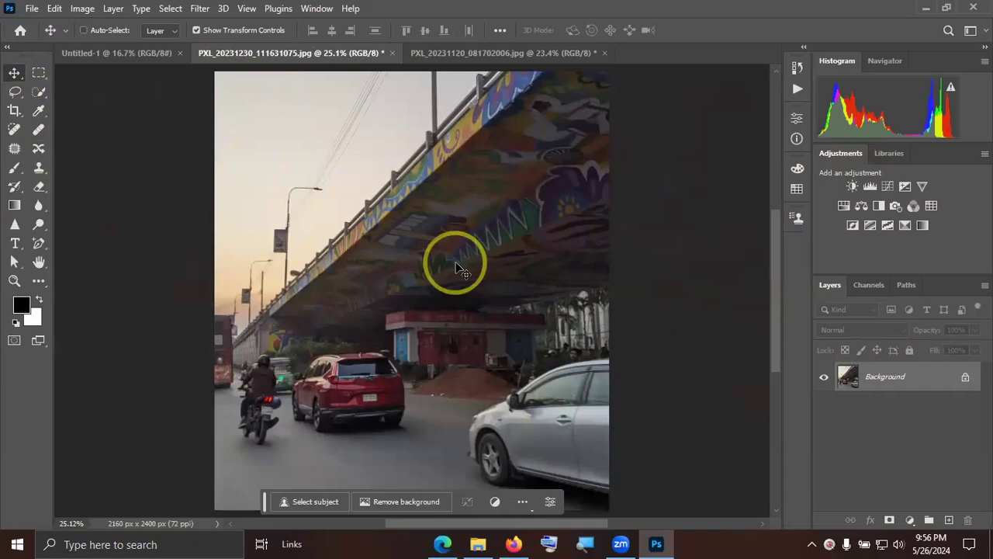
Start a Brightness/Contrast adjustment on the flyover photo, trying brightness -18 and -8 before setting it to 5.
click(83, 9)
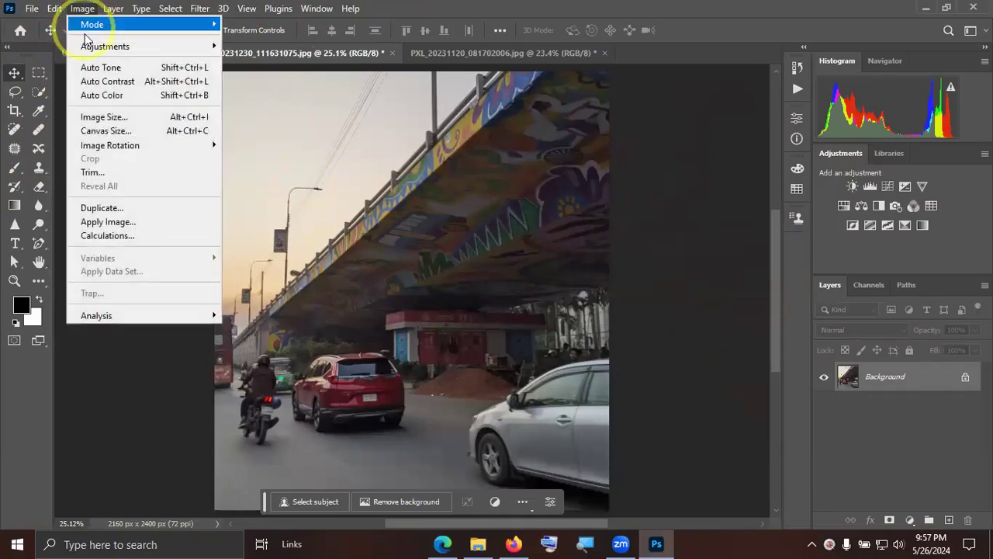
mouse_move(144, 48)
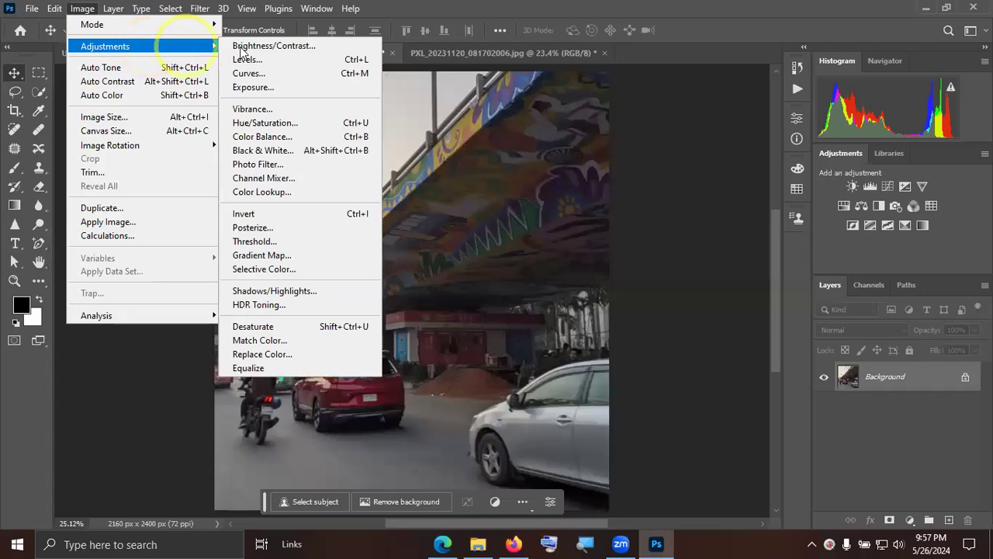
click(264, 48)
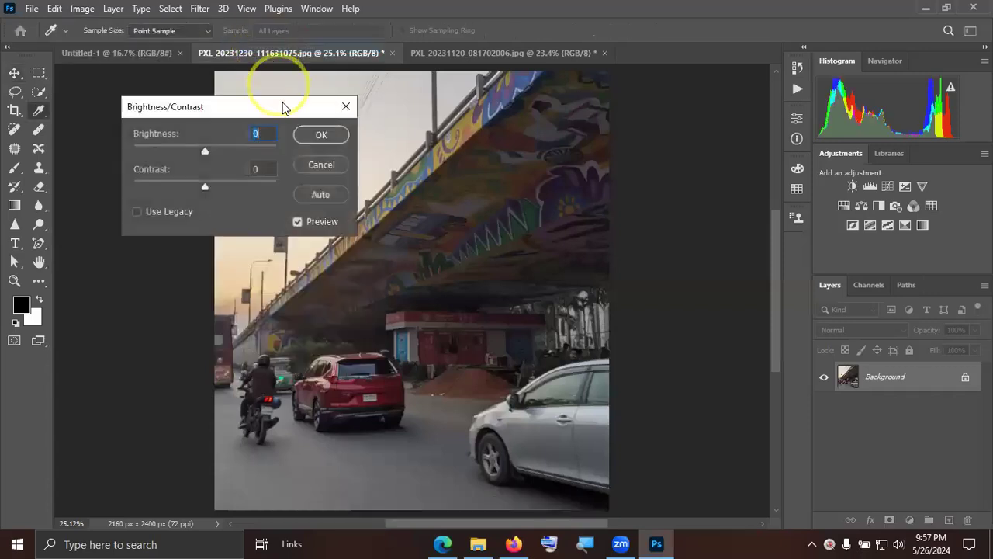
drag(292, 115, 781, 111)
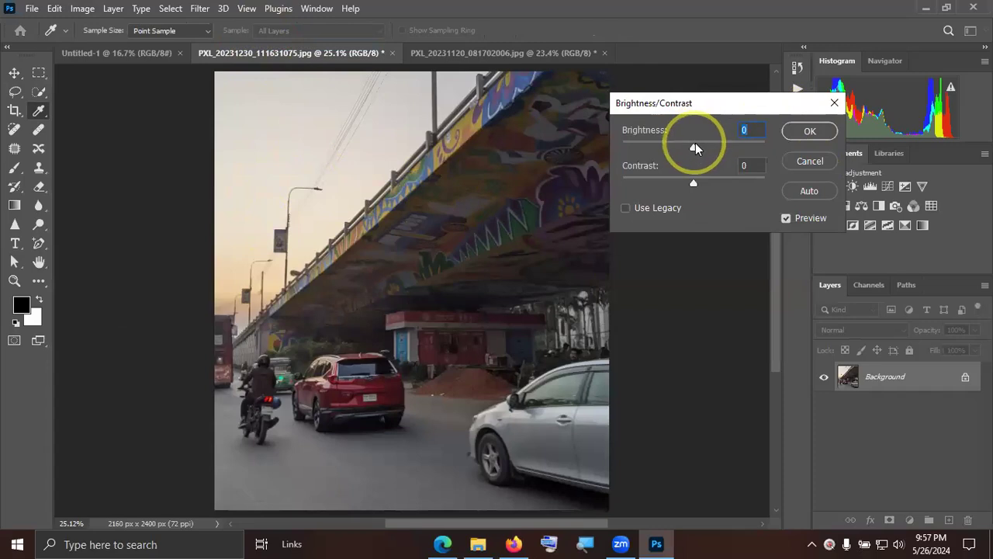
mouse_move(695, 146)
mouse_down()
mouse_move(786, 149)
mouse_move(814, 138)
mouse_move(792, 150)
mouse_move(686, 148)
mouse_up()
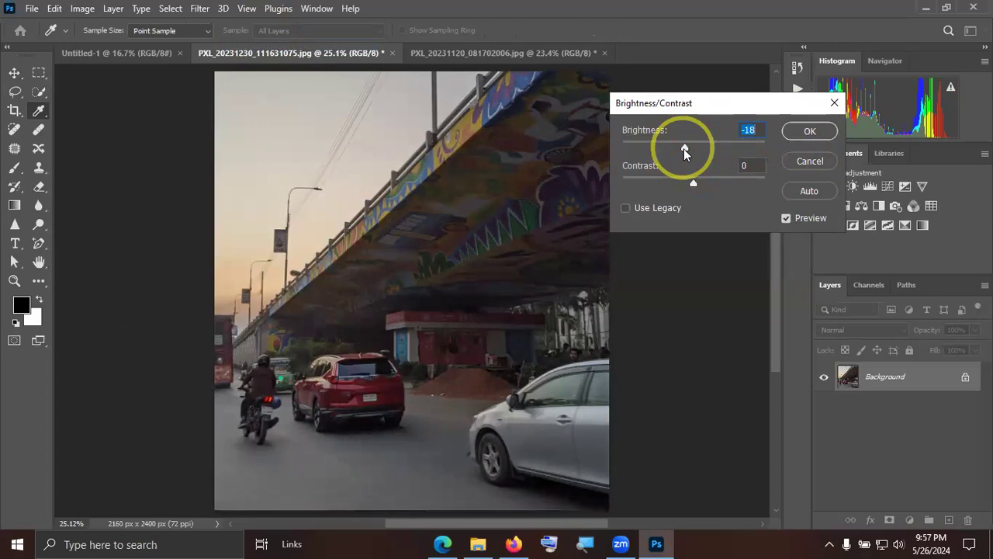
drag(683, 149, 691, 148)
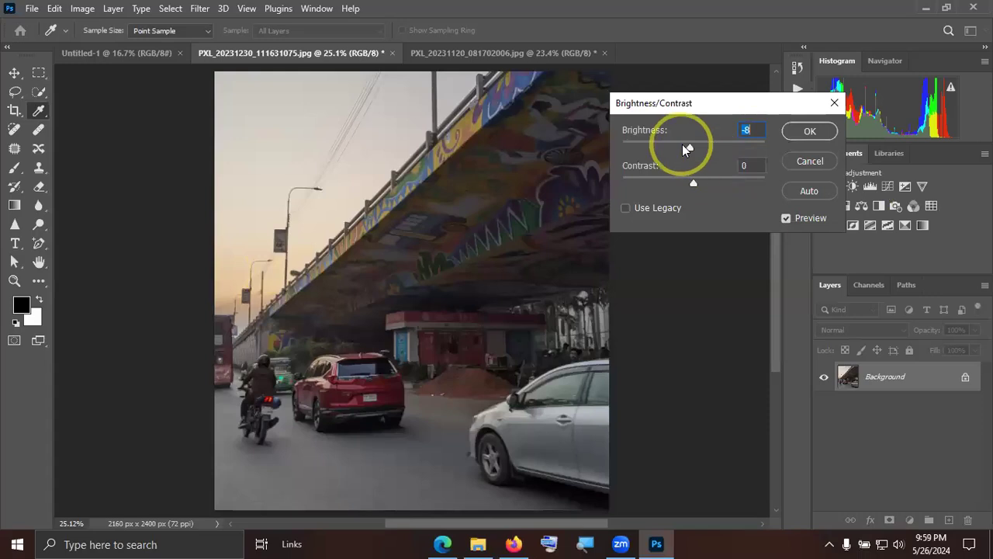
mouse_move(692, 146)
mouse_down()
mouse_move(712, 146)
mouse_move(660, 150)
mouse_move(698, 152)
mouse_move(688, 150)
mouse_move(704, 140)
mouse_move(696, 149)
mouse_up()
click(699, 151)
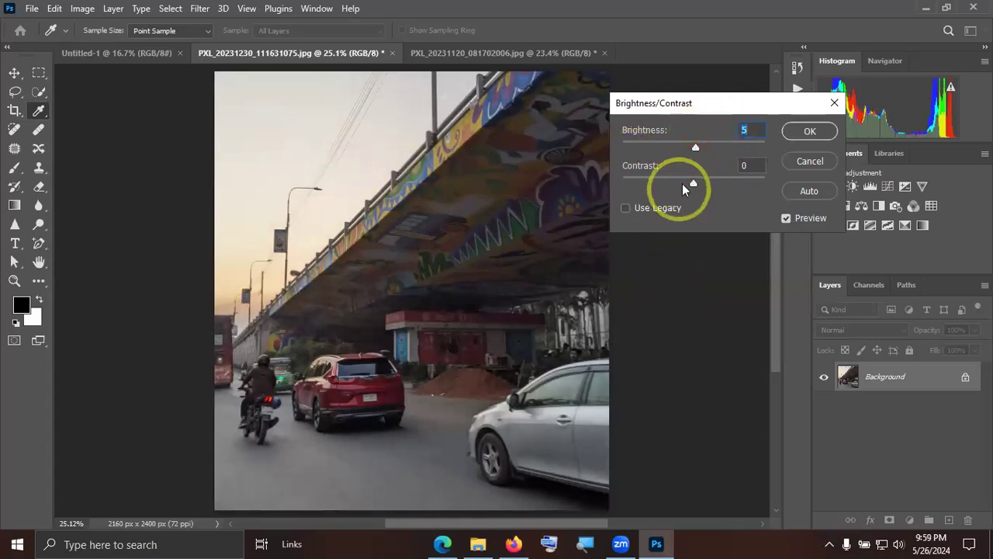
Try contrast 43, 100, -50 and 24 on the flyover photo, settle on 29, and apply the Brightness/Contrast adjustment.
drag(693, 183, 724, 184)
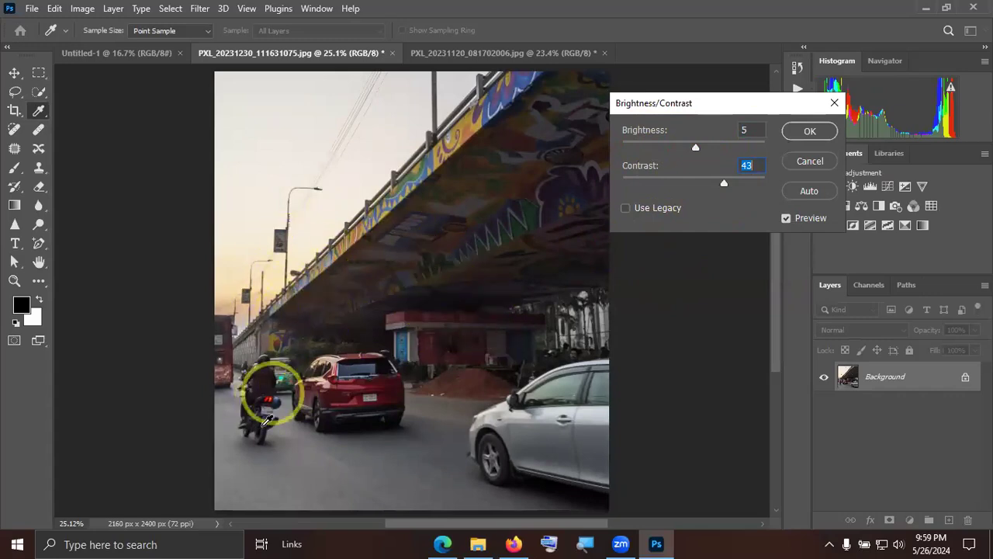
drag(726, 181, 766, 182)
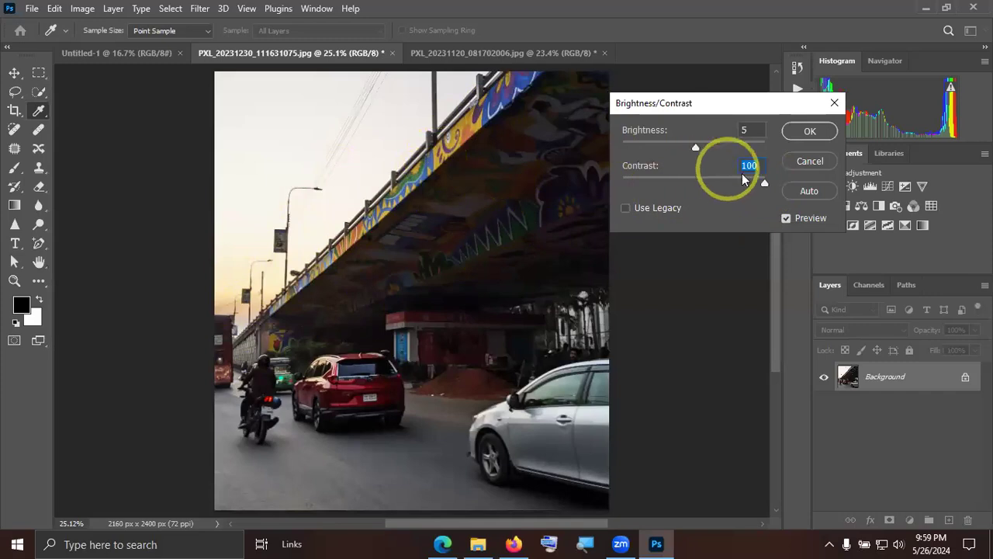
drag(765, 181, 721, 180)
drag(607, 173, 566, 178)
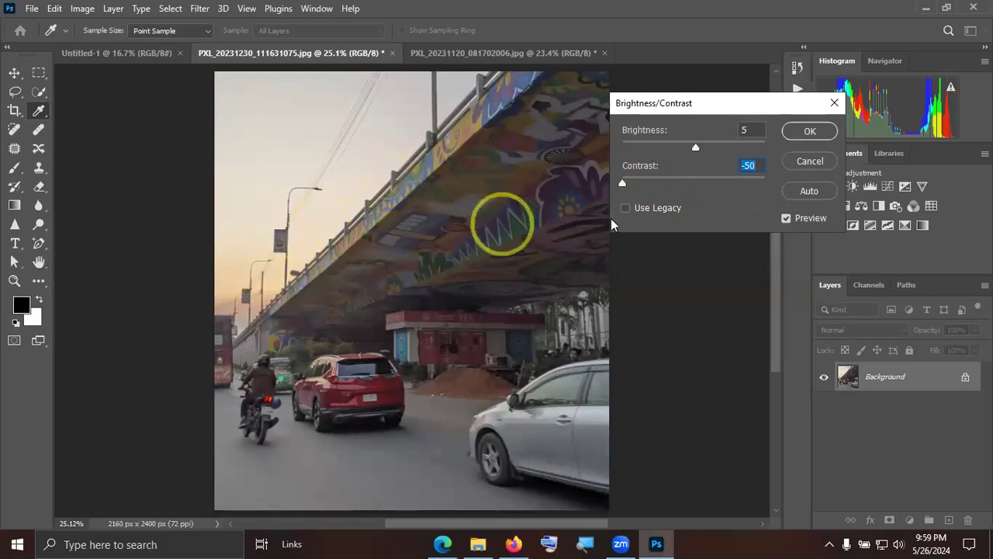
click(627, 184)
drag(653, 183, 711, 183)
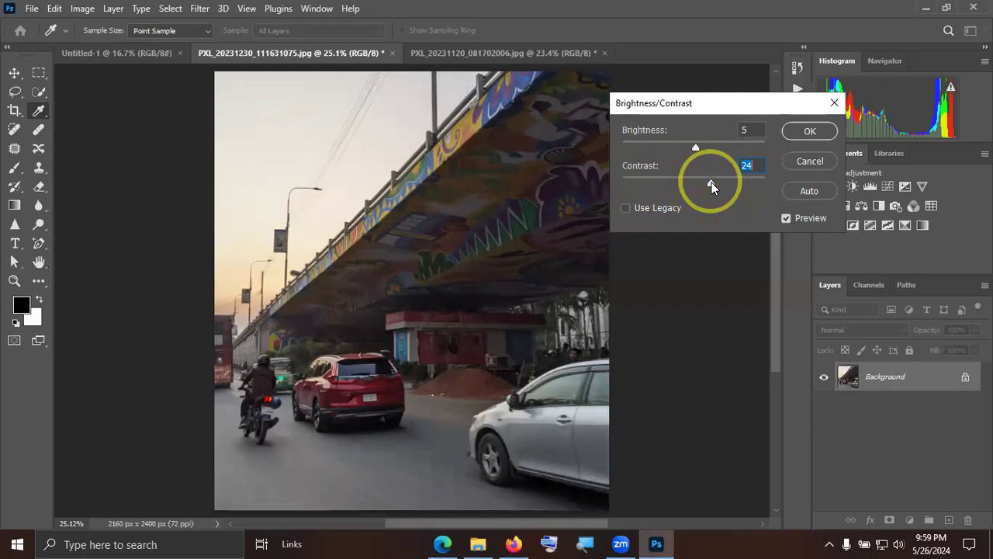
mouse_move(724, 189)
mouse_down()
mouse_move(742, 188)
mouse_move(717, 197)
mouse_move(724, 189)
mouse_move(714, 189)
mouse_up()
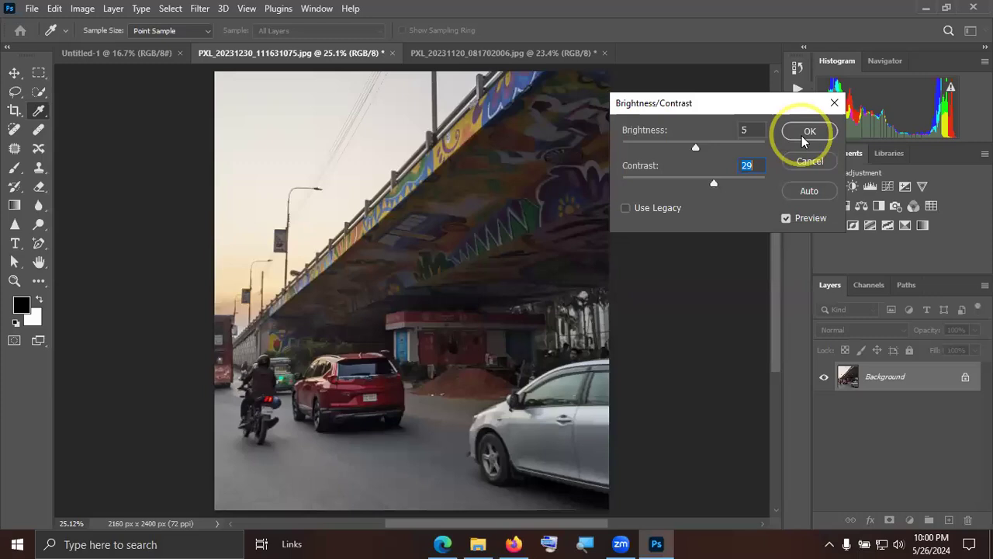
click(807, 132)
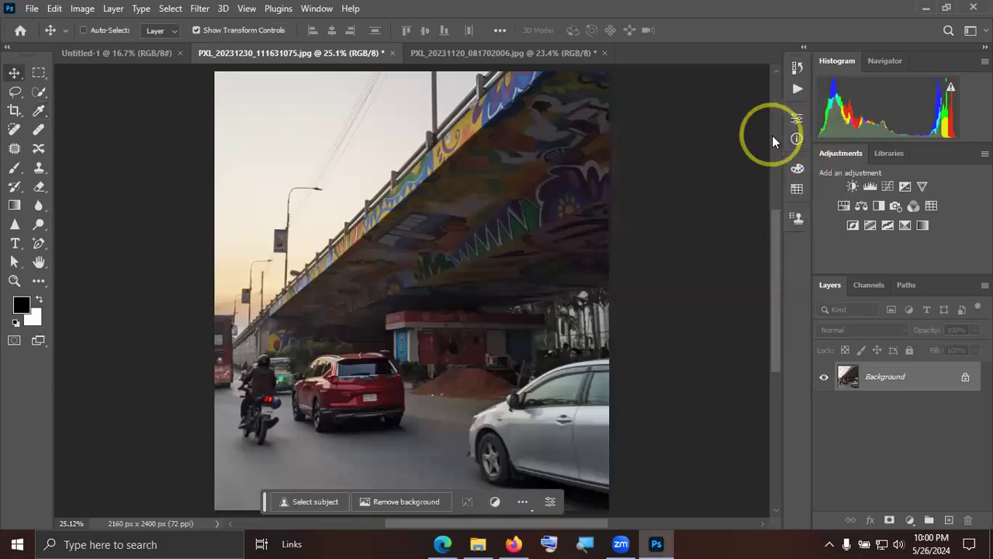
Start a Levels adjustment on the flyover photo and try out the shadow, midtone and highlight input levels.
click(84, 10)
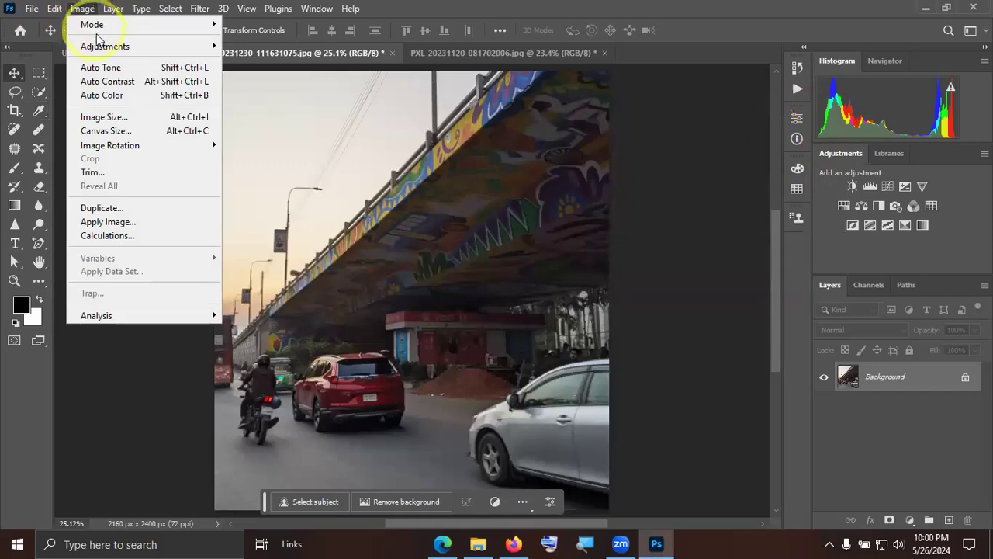
mouse_move(103, 48)
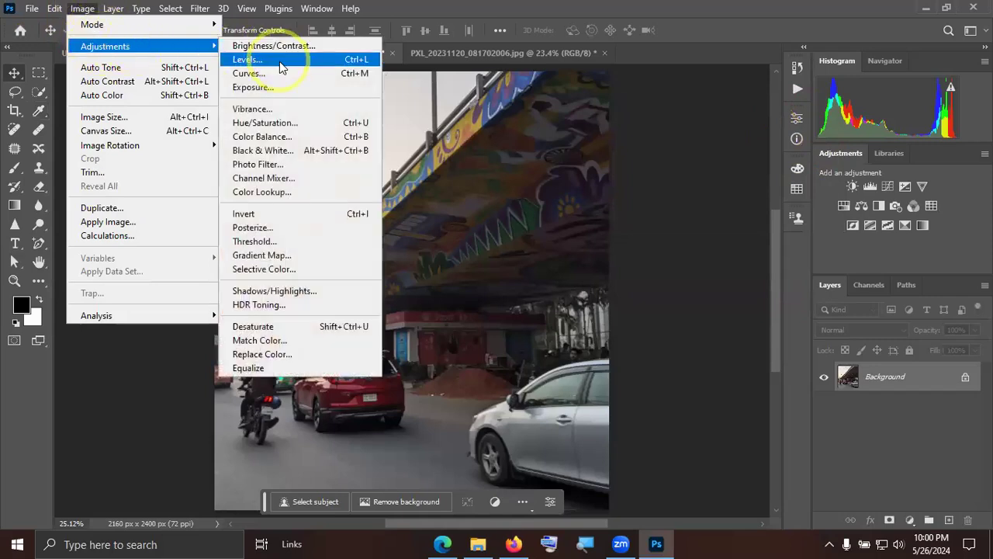
click(252, 60)
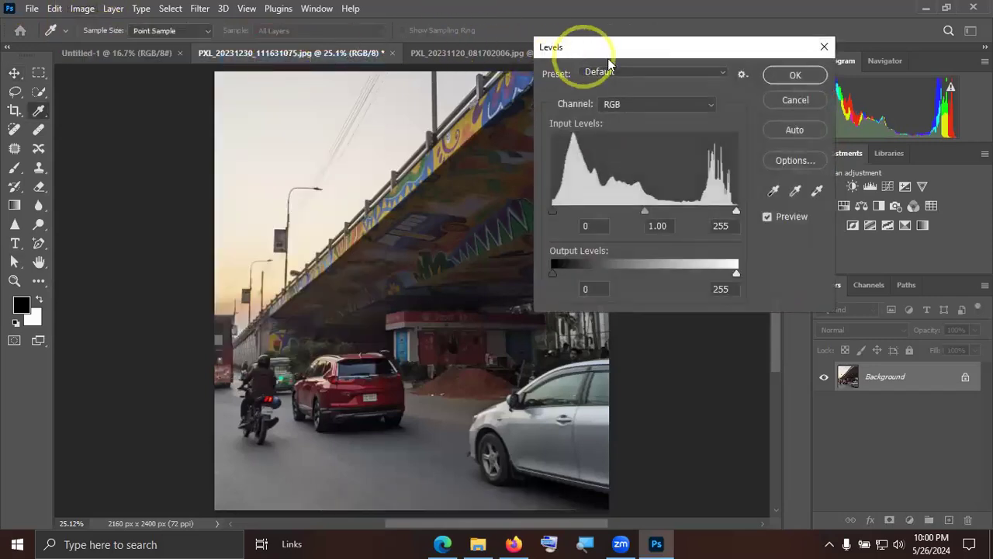
drag(609, 48, 718, 35)
mouse_move(657, 198)
mouse_down()
mouse_move(694, 198)
mouse_move(644, 196)
mouse_up()
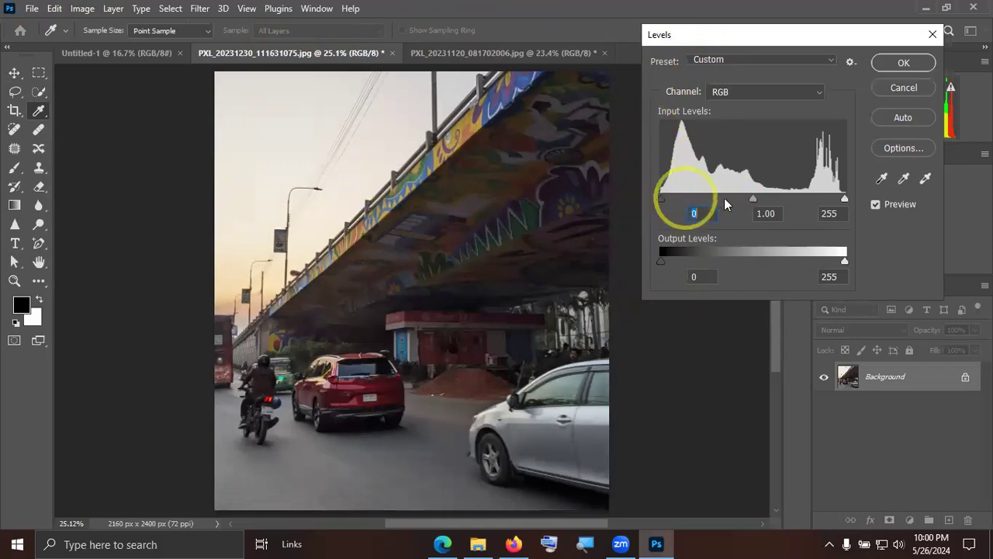
mouse_move(752, 198)
mouse_down()
mouse_move(736, 201)
mouse_move(759, 205)
mouse_move(752, 199)
mouse_up()
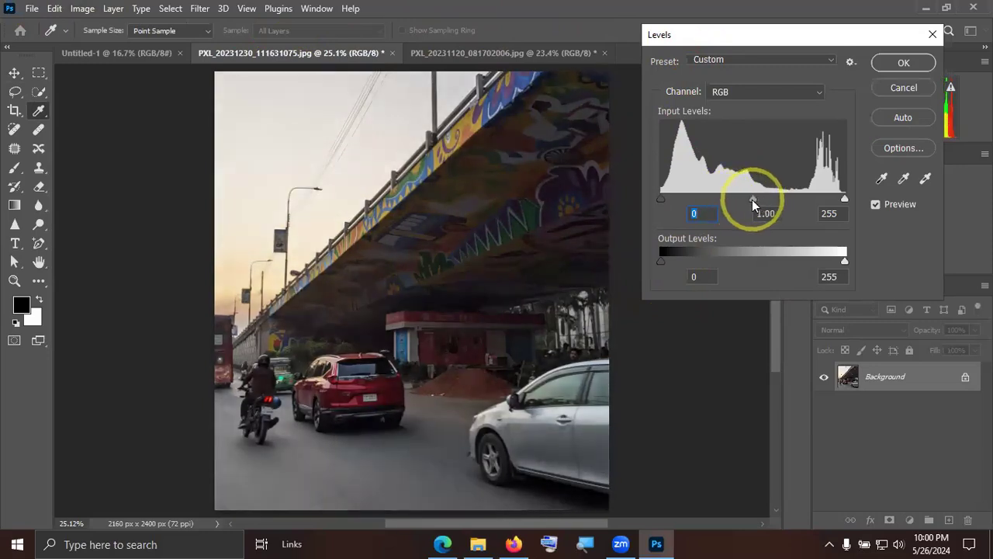
mouse_move(845, 199)
mouse_down()
mouse_move(770, 198)
mouse_move(834, 208)
mouse_move(839, 196)
mouse_move(851, 200)
mouse_move(835, 196)
mouse_move(856, 201)
mouse_up()
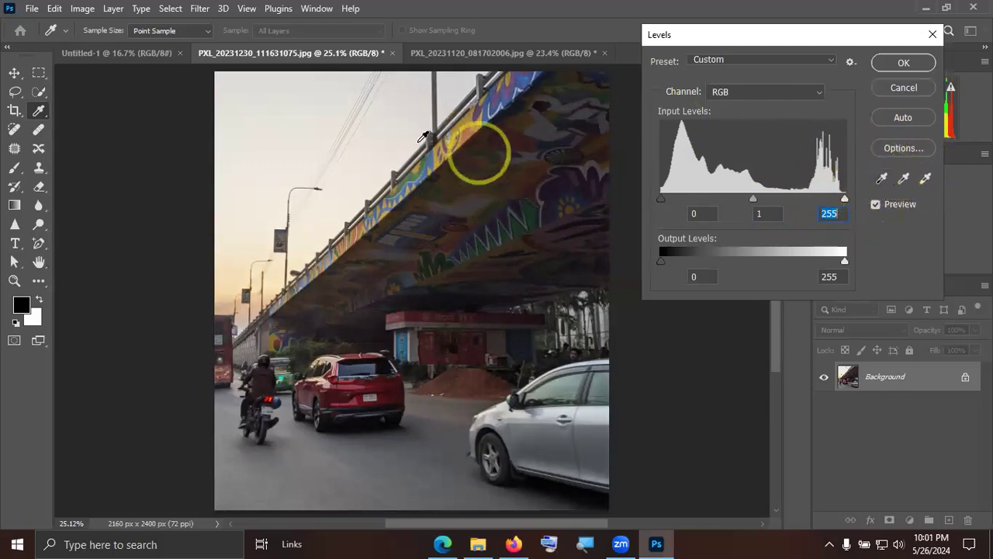
Try the Levels black point sampler on the dark flyover underside, its mural and the bright sky.
click(881, 180)
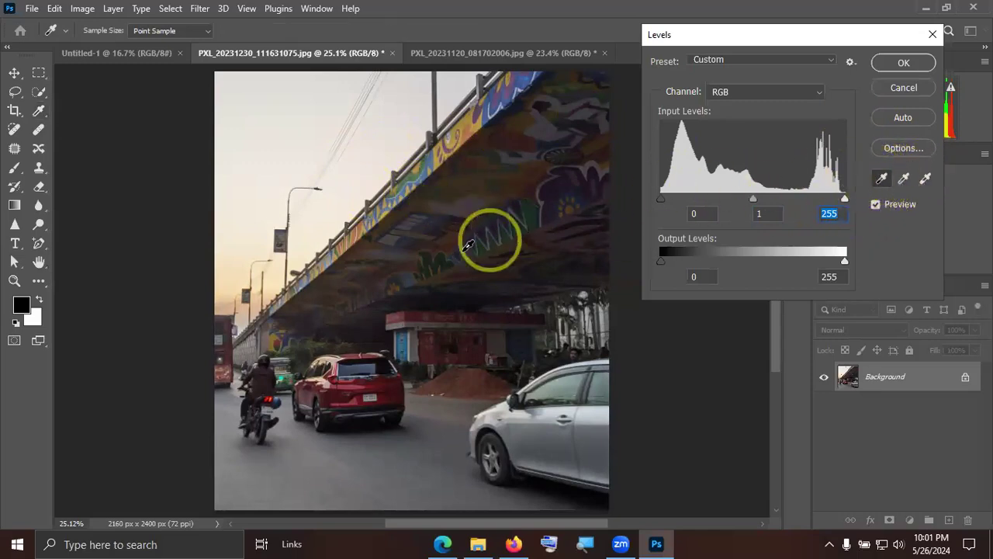
click(447, 296)
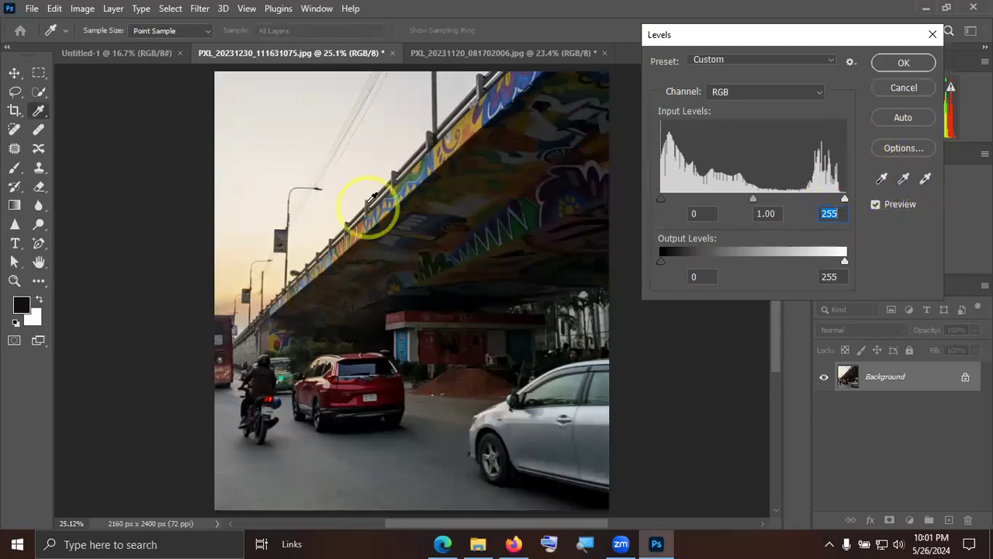
click(318, 215)
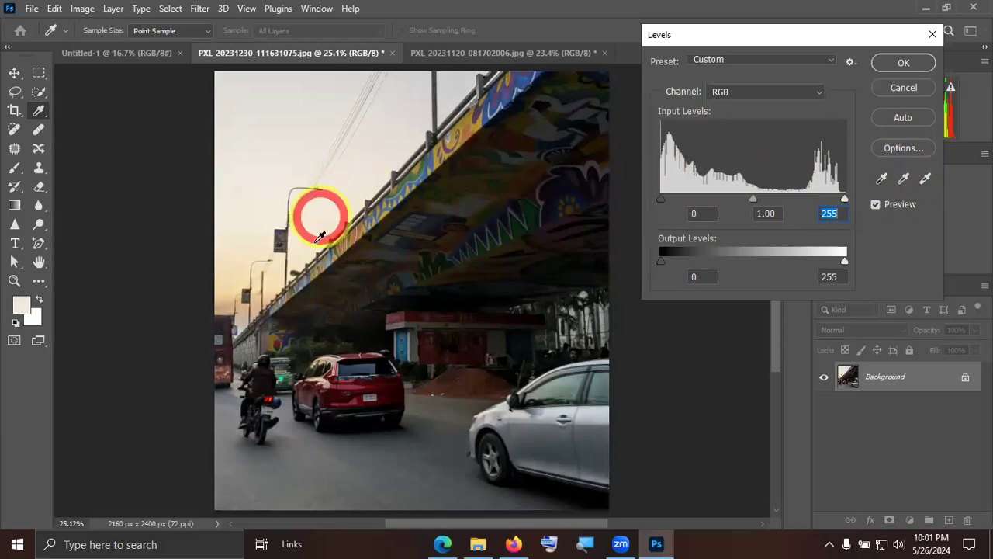
click(388, 306)
click(881, 179)
click(454, 203)
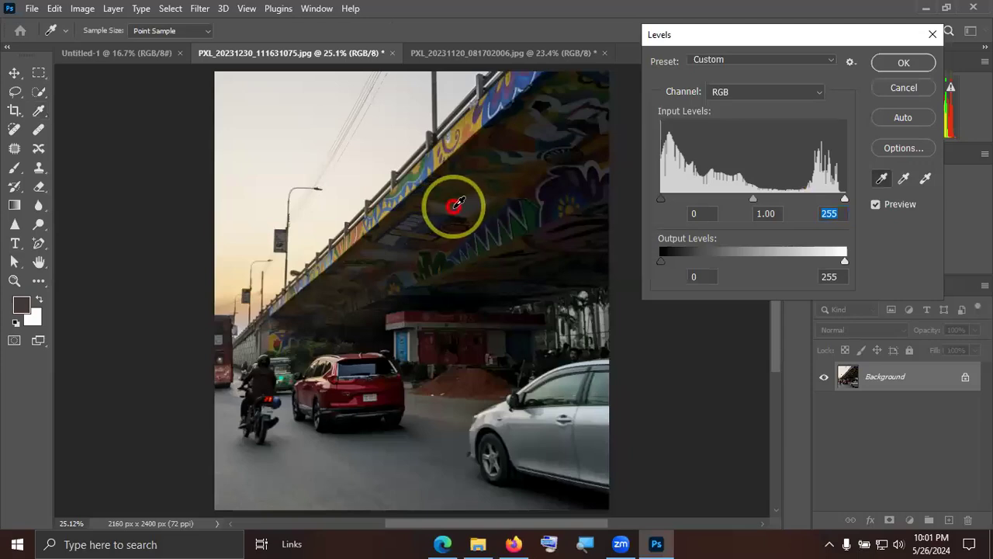
click(298, 142)
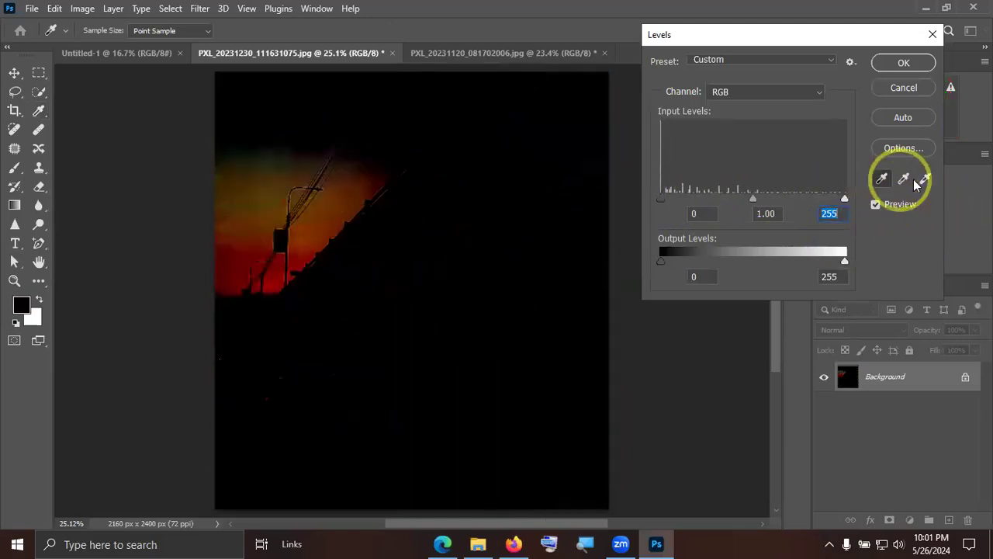
Try to undo the black point sampling and cancel the Levels adjustment.
key(ctrl+z)
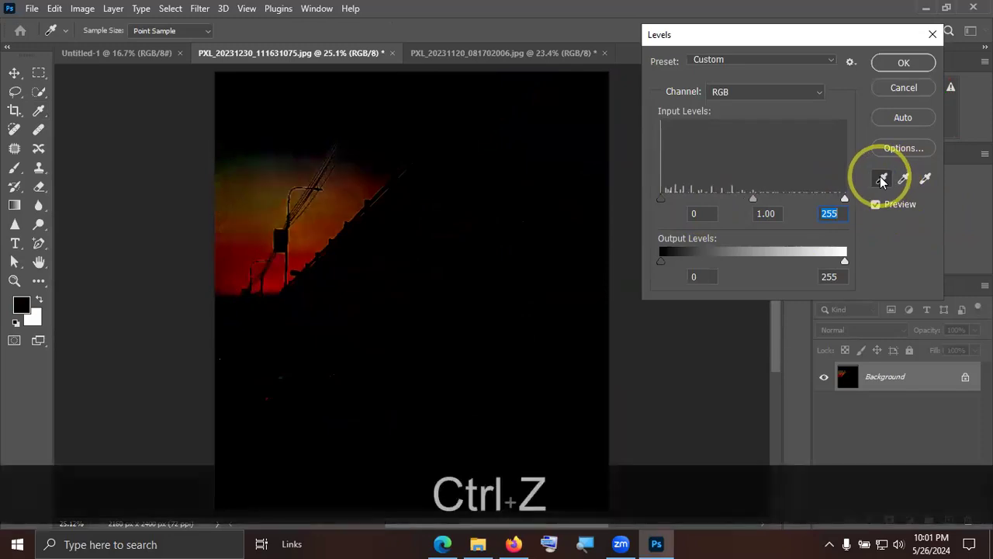
key(ctrl+z)
key(ctrl+z)
key(ctrl+z)
key(ctrl+z)
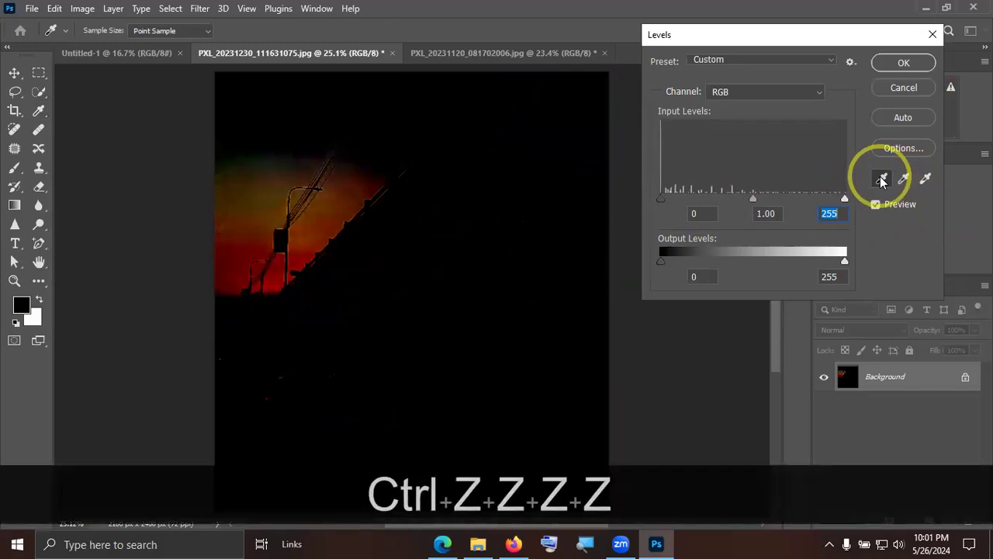
click(885, 178)
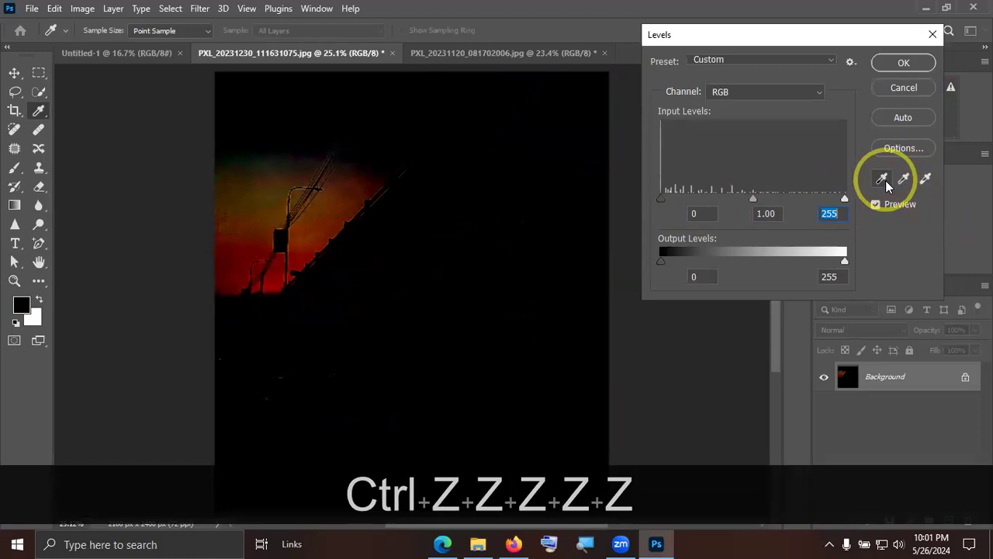
key(ctrl+z)
key(ctrl+z)
key(ctrl+z)
key(ctrl+z)
key(ctrl+z)
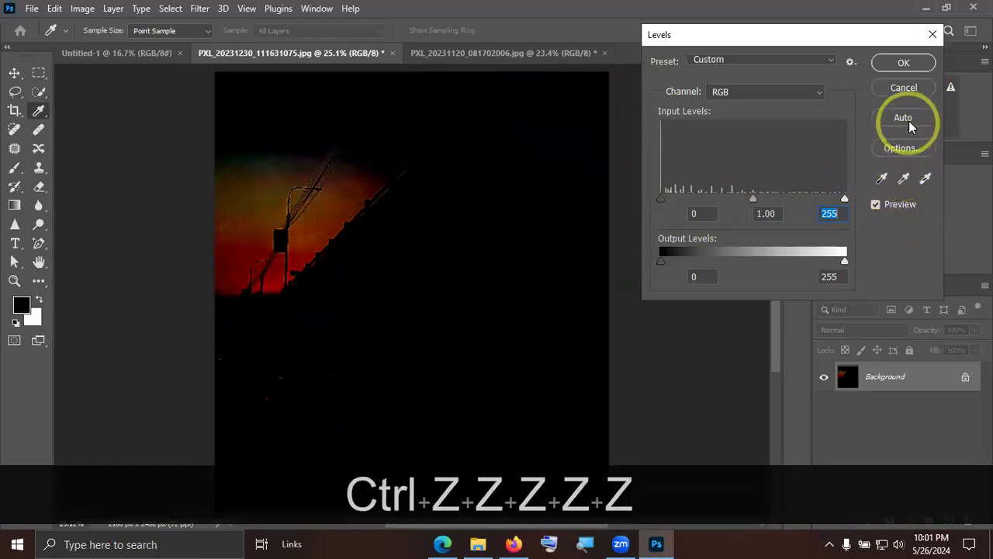
click(904, 87)
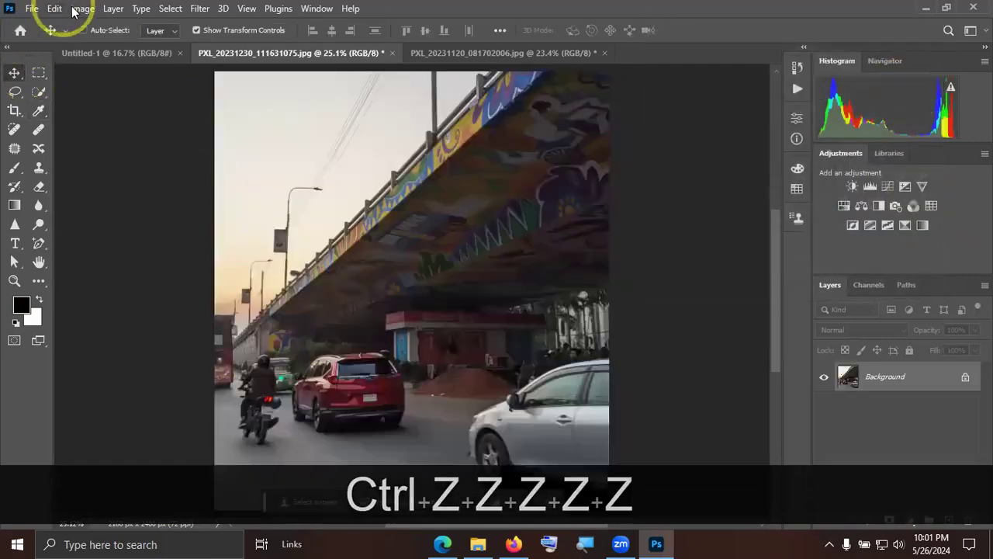
Apply a Levels adjustment to the flyover photo with RGB input levels of 6, 1.13 and 240.
click(82, 8)
click(109, 46)
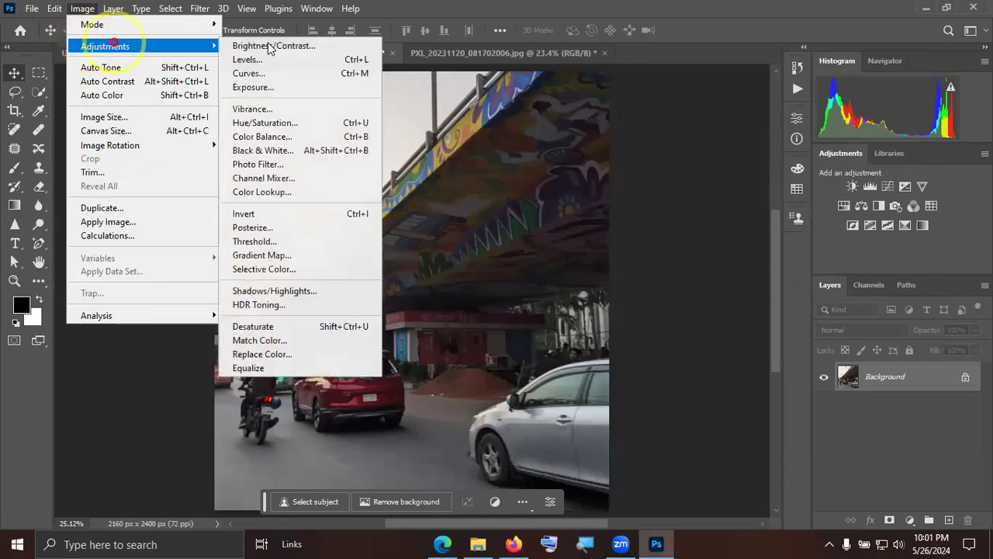
click(345, 59)
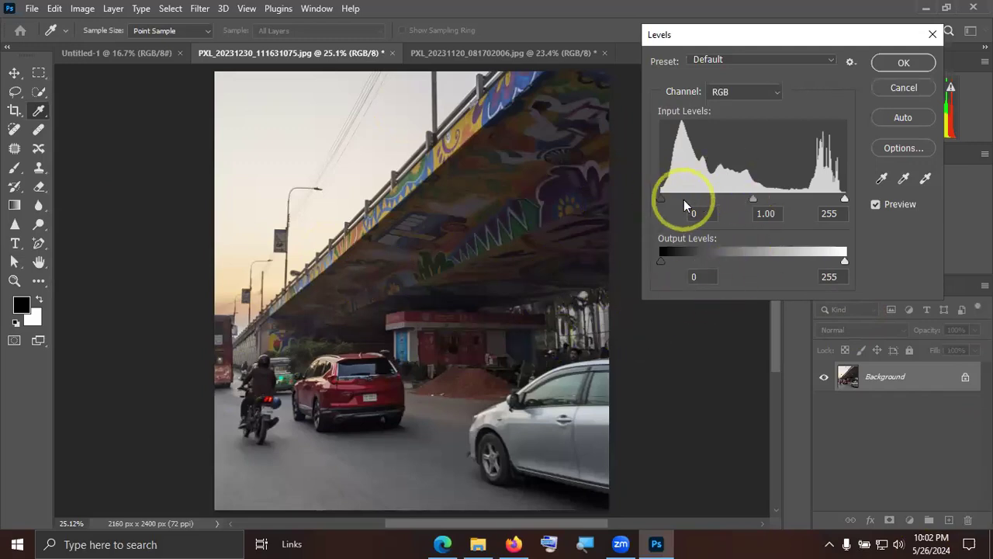
drag(662, 196, 665, 198)
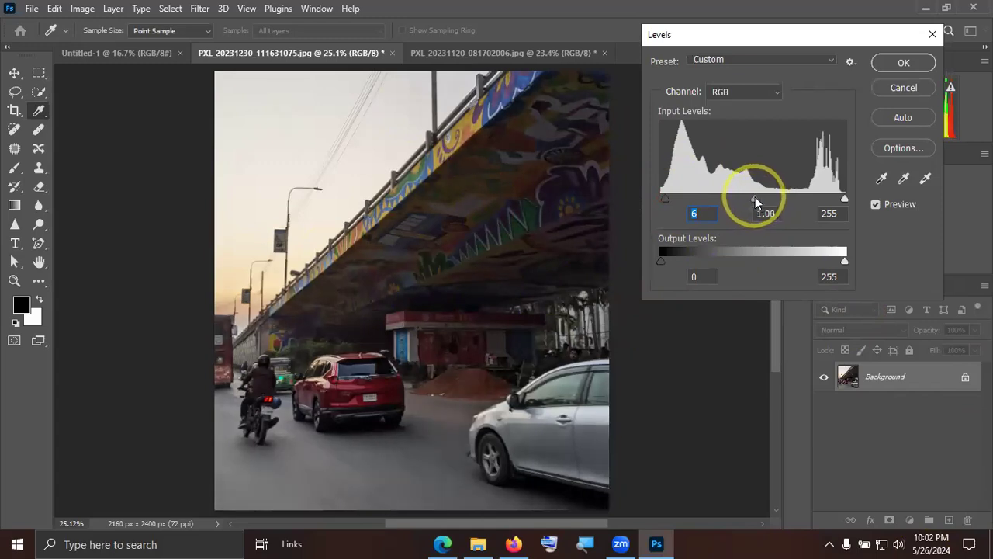
drag(752, 196, 747, 198)
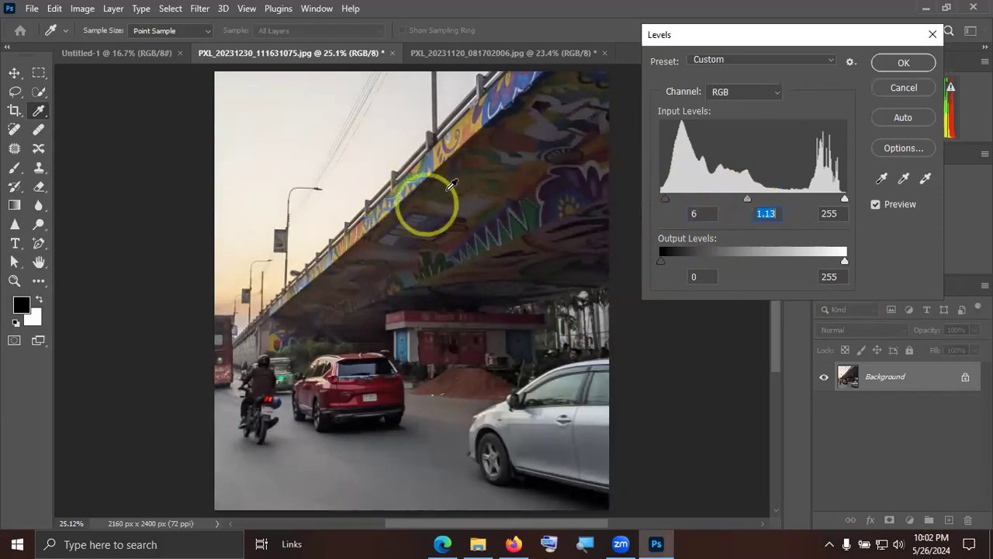
mouse_move(844, 198)
mouse_down()
mouse_move(822, 200)
mouse_move(835, 205)
mouse_up()
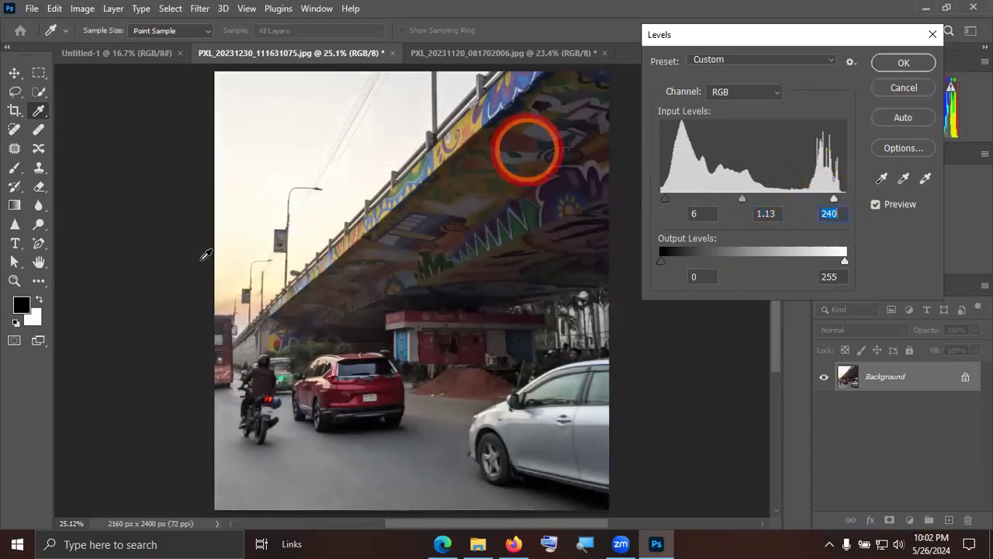
click(923, 65)
key(v)
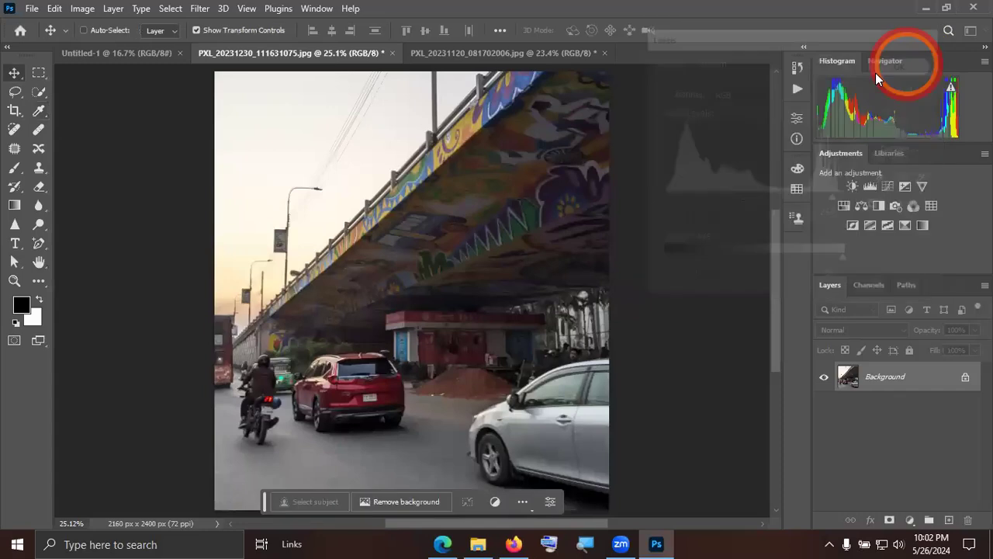
Start a Curves adjustment on the flyover photo and add an RGB curve point at input 115, output 118.
click(82, 9)
mouse_move(129, 46)
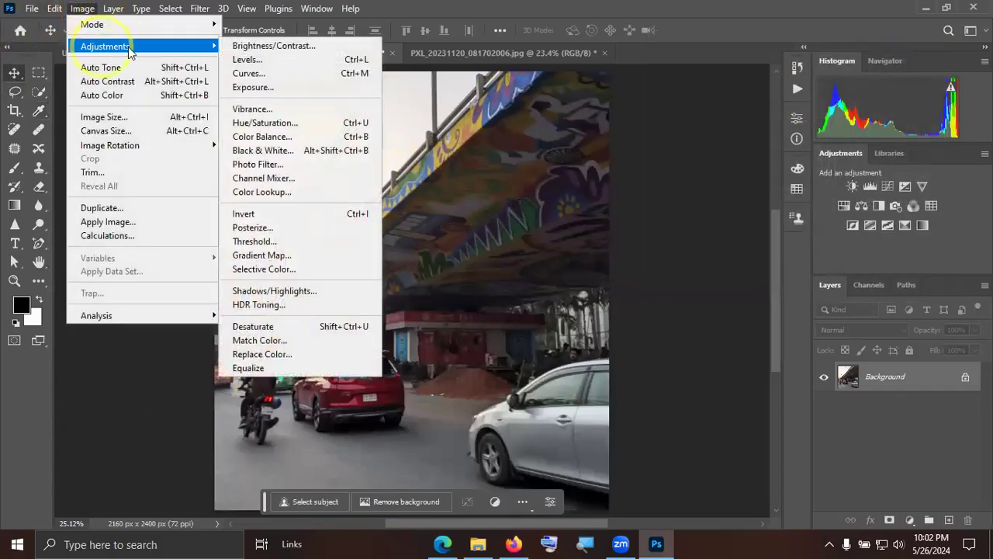
click(283, 75)
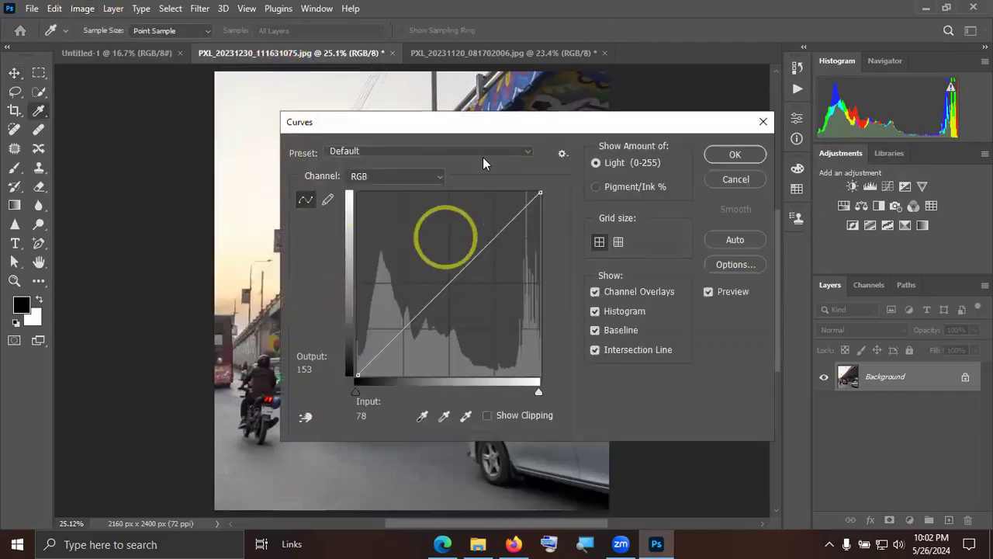
drag(510, 126, 775, 76)
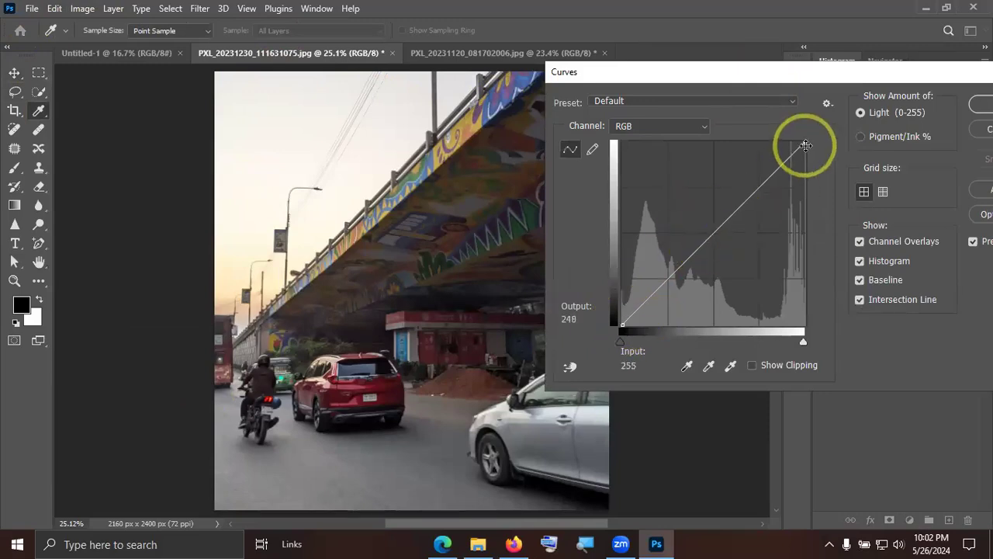
mouse_move(621, 322)
mouse_down()
mouse_move(647, 295)
mouse_move(650, 308)
mouse_move(628, 297)
mouse_move(638, 317)
mouse_move(618, 324)
mouse_up()
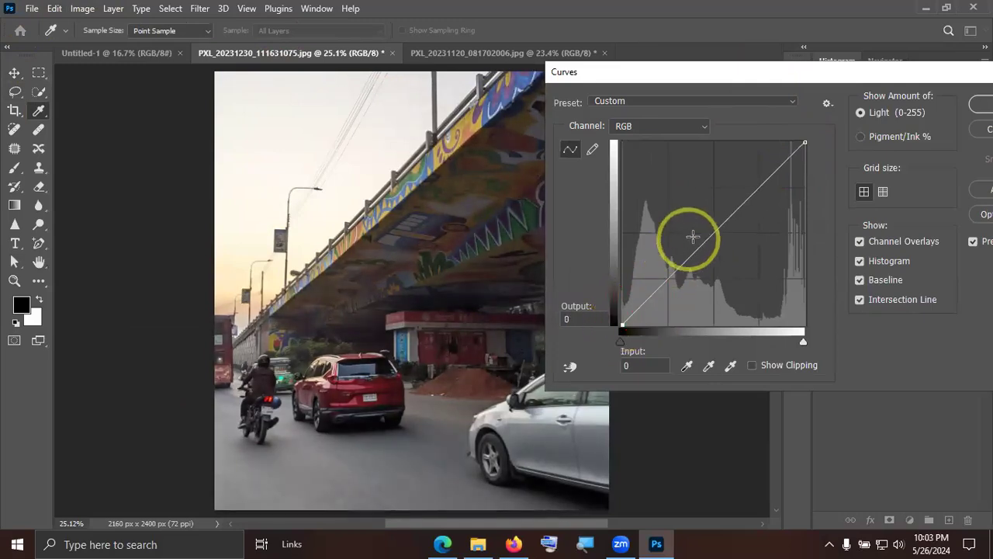
mouse_move(707, 232)
mouse_down()
mouse_move(713, 242)
mouse_move(692, 229)
mouse_move(704, 240)
mouse_up()
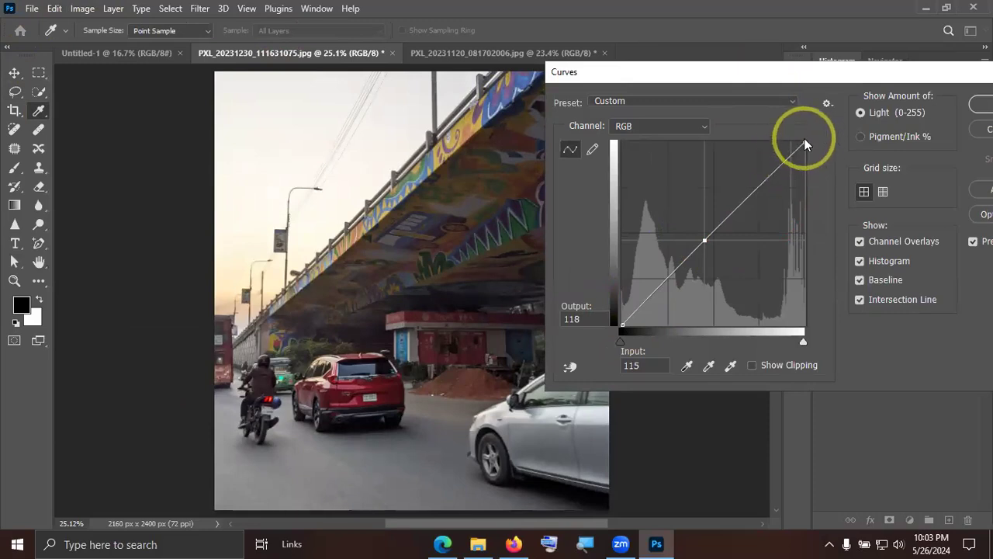
Try moving the curve's highlight endpoint inward, return it to input 255, output 255, and bring the whole Curves dialog into view.
drag(803, 144, 741, 163)
drag(774, 227, 805, 143)
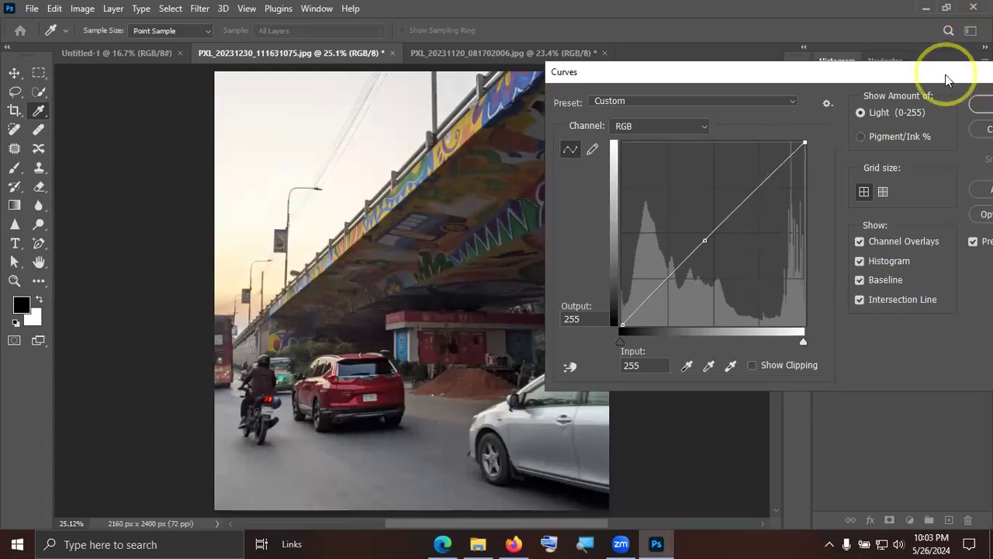
drag(933, 80, 771, 84)
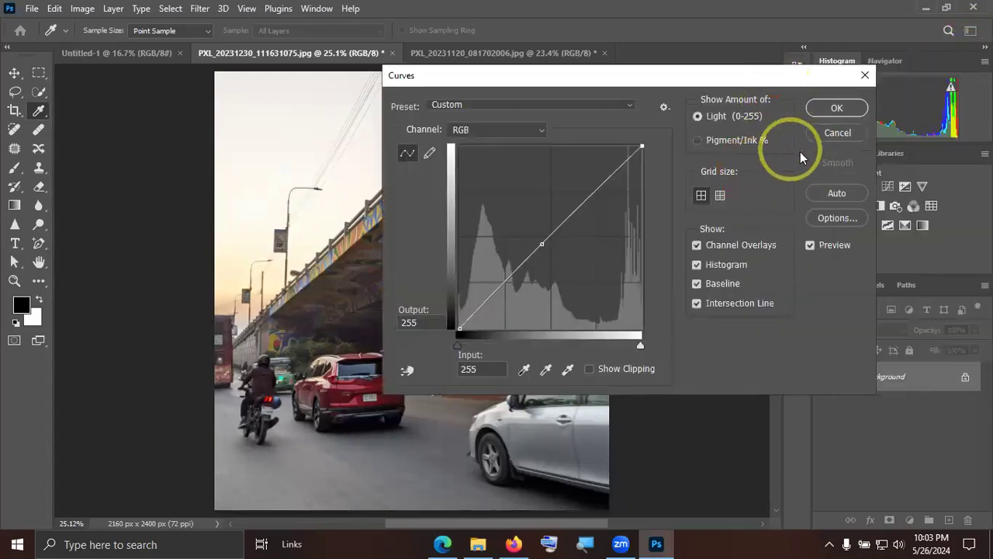
Cancel the Curves adjustment and open the shaded-sphere lighting diagram 0 BfyySMuoTtj15uhG.jpg from the Downloads folder, enlarged to 124%.
click(859, 133)
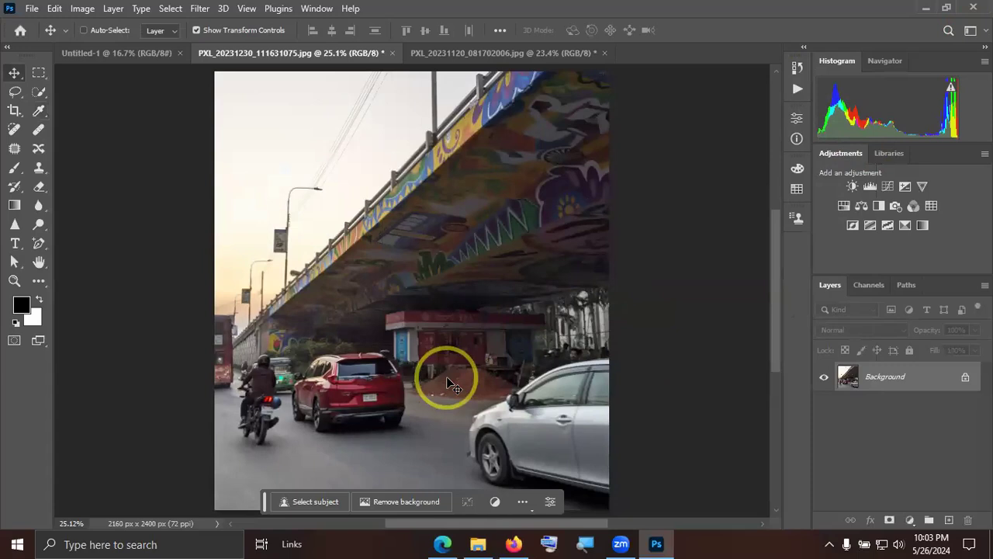
click(926, 8)
double_click(27, 27)
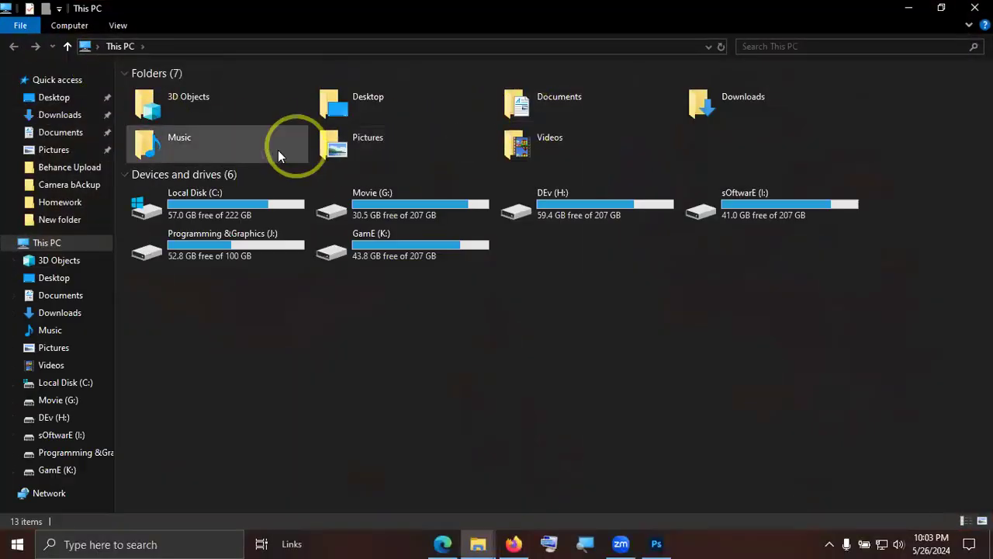
double_click(751, 88)
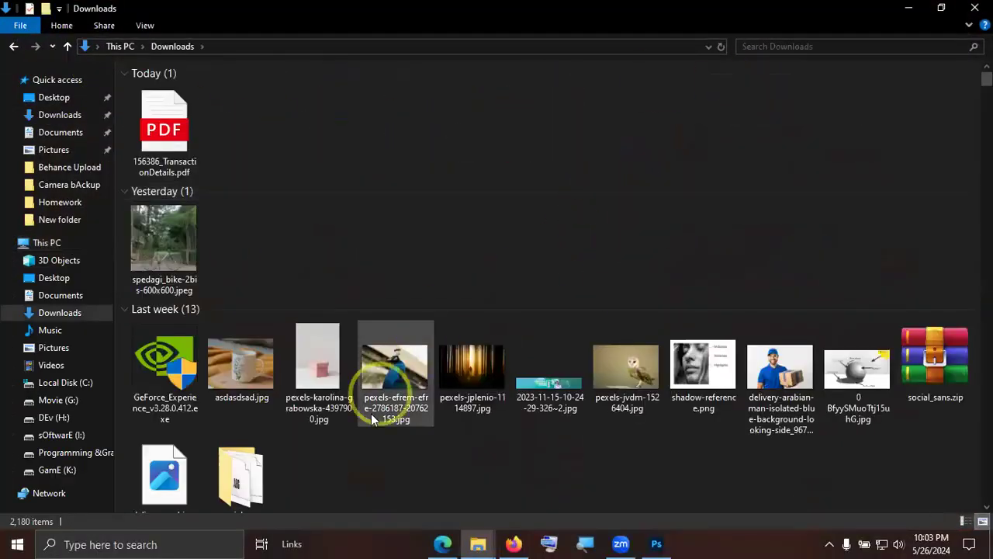
scroll(444, 406, down, 2)
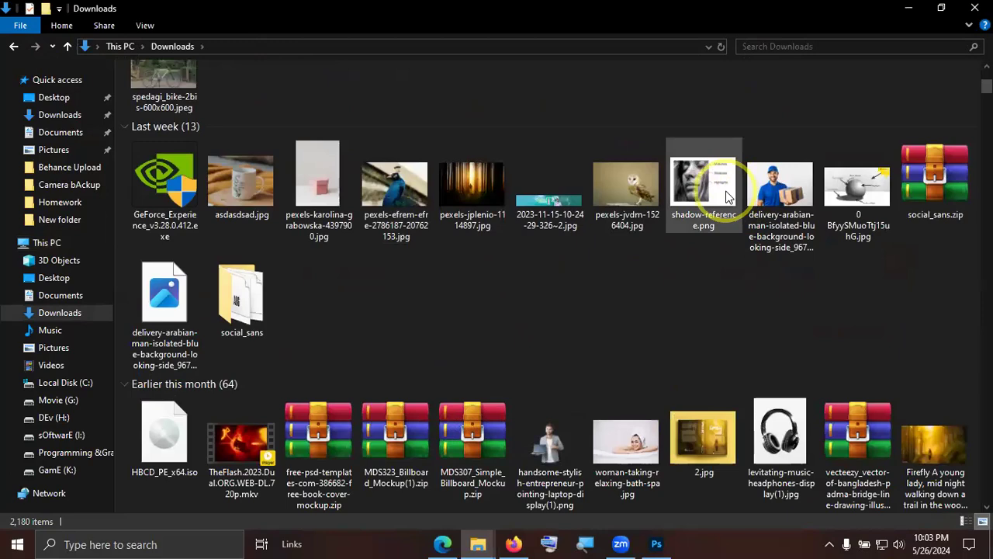
double_click(862, 191)
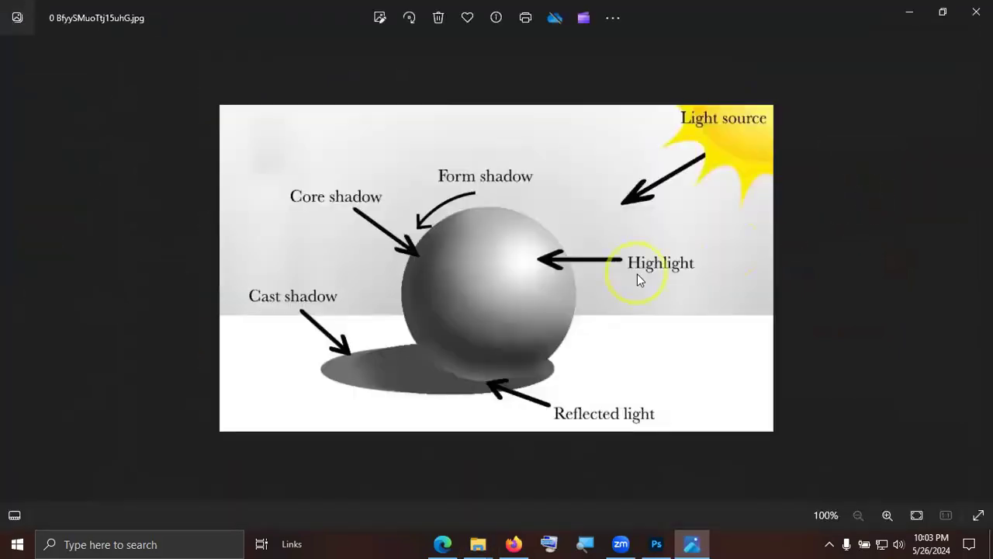
double_click(638, 278)
scroll(489, 276, down, 3)
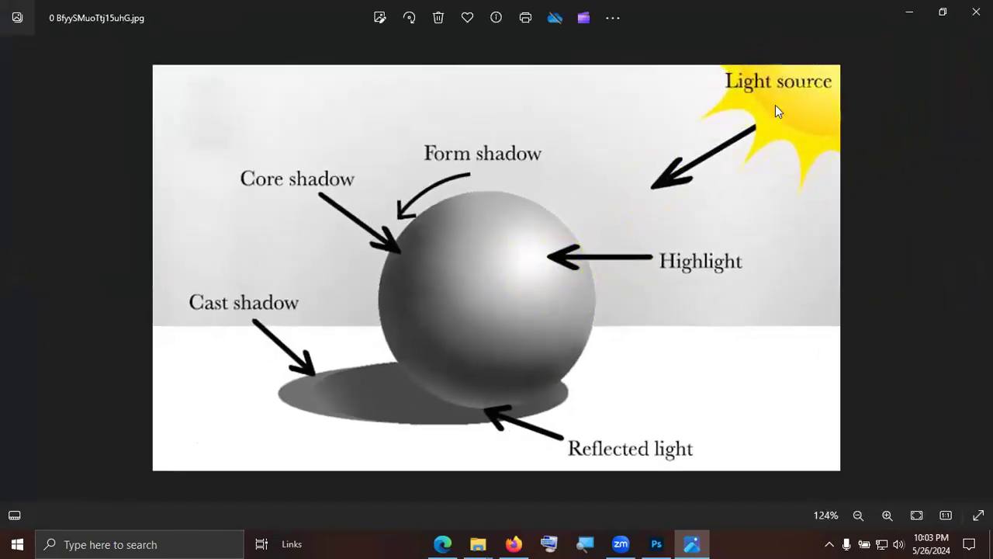
click(625, 542)
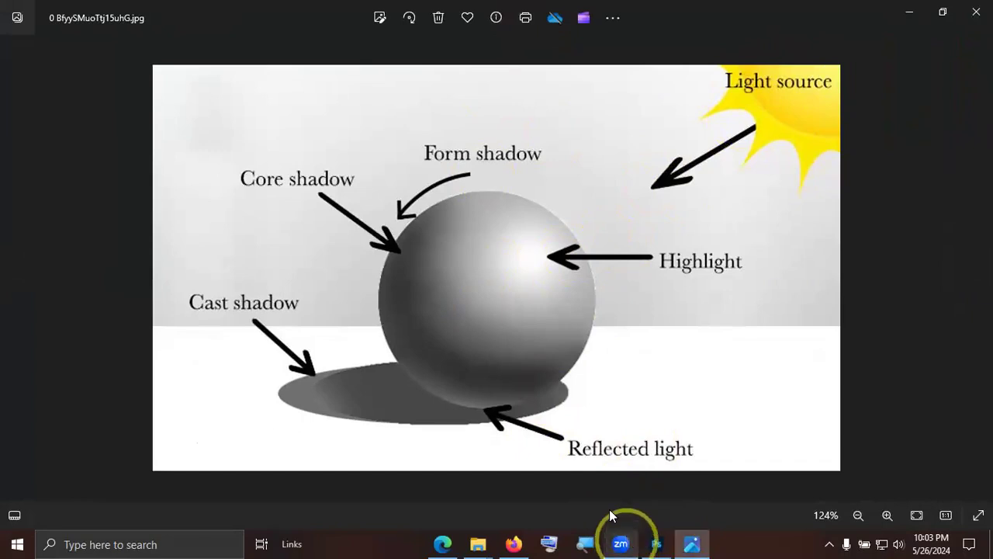
click(582, 467)
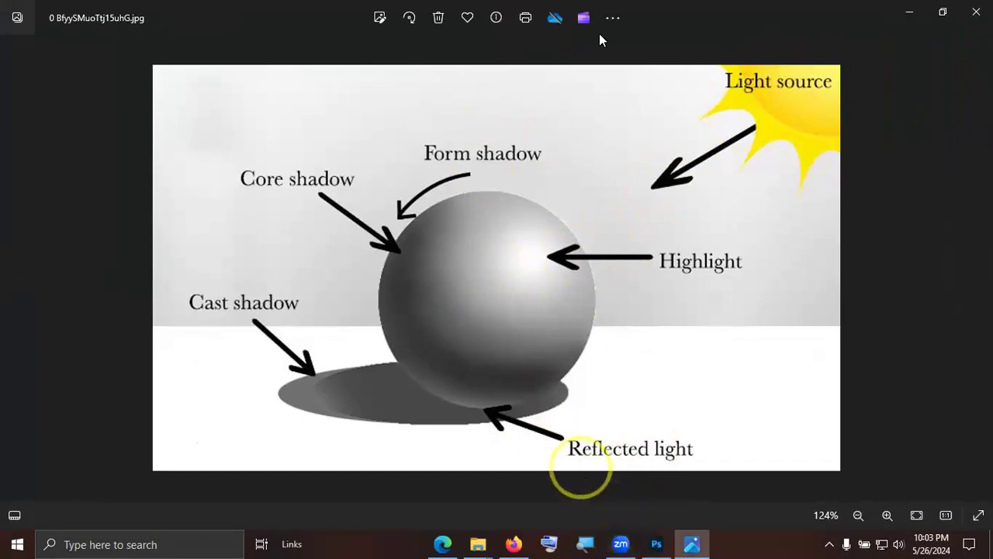
click(671, 26)
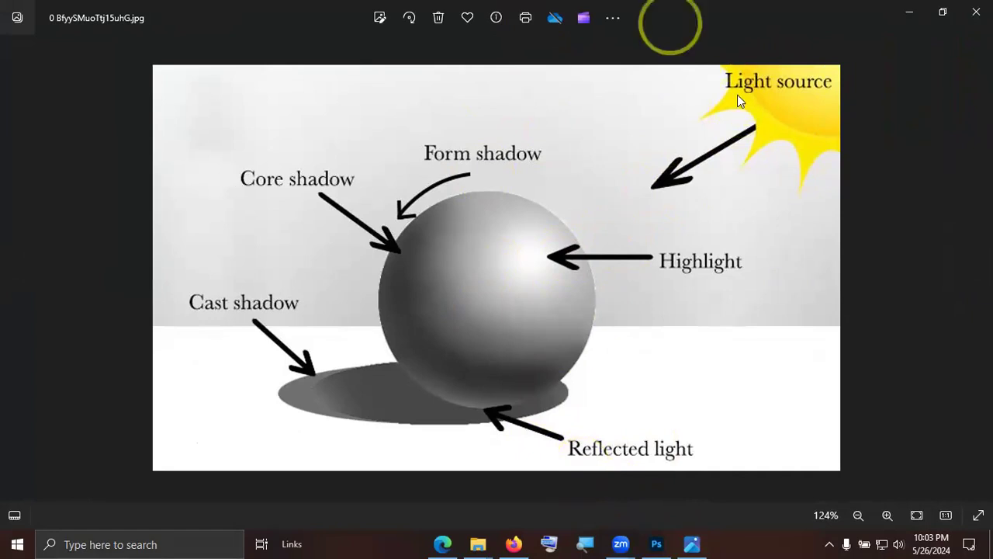
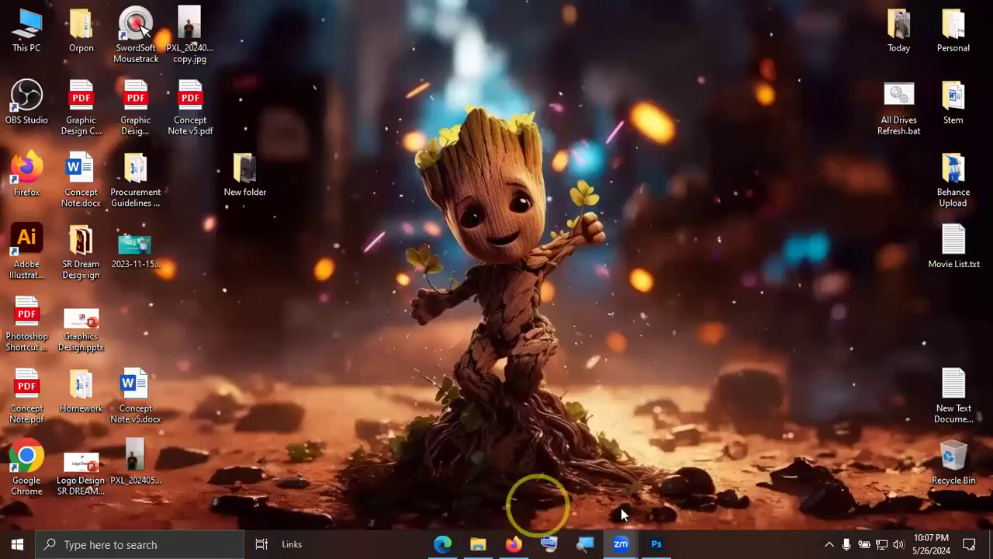
Switch to Photoshop and start an Exposure adjustment on the flyover photo.
click(656, 543)
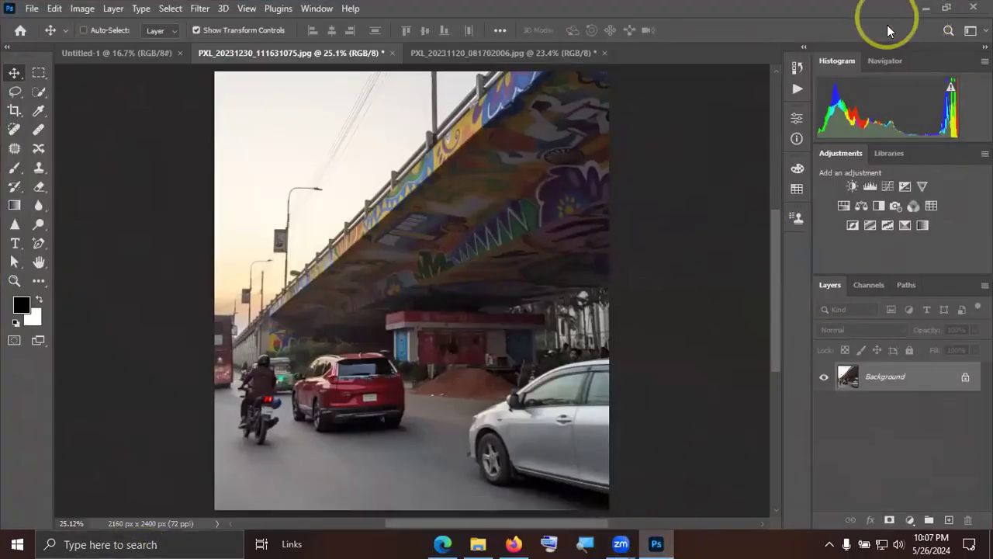
click(80, 11)
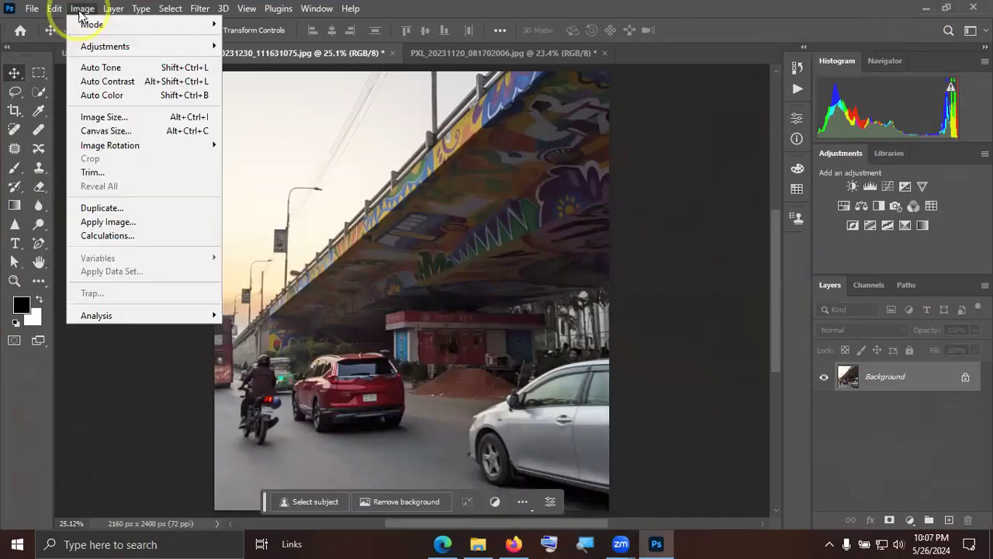
mouse_move(100, 46)
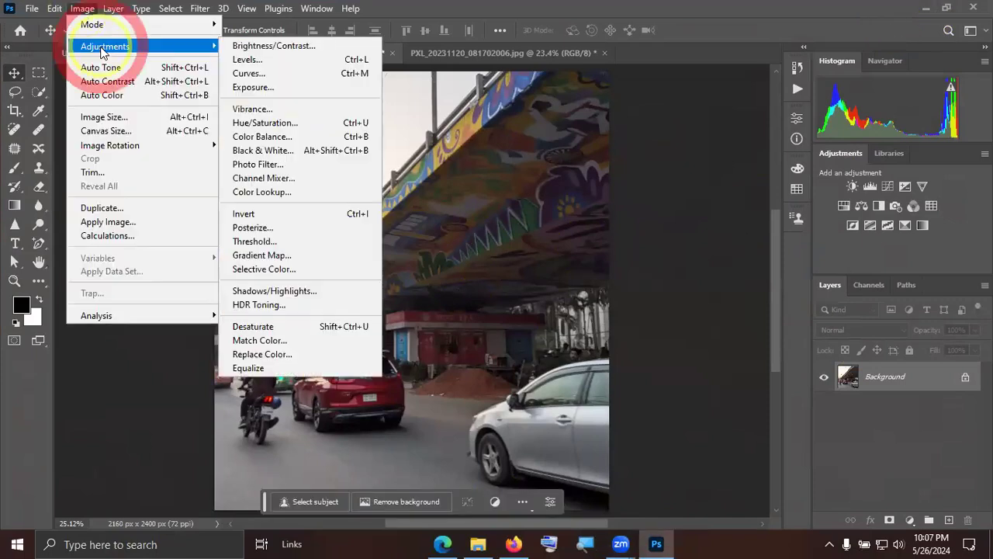
click(270, 87)
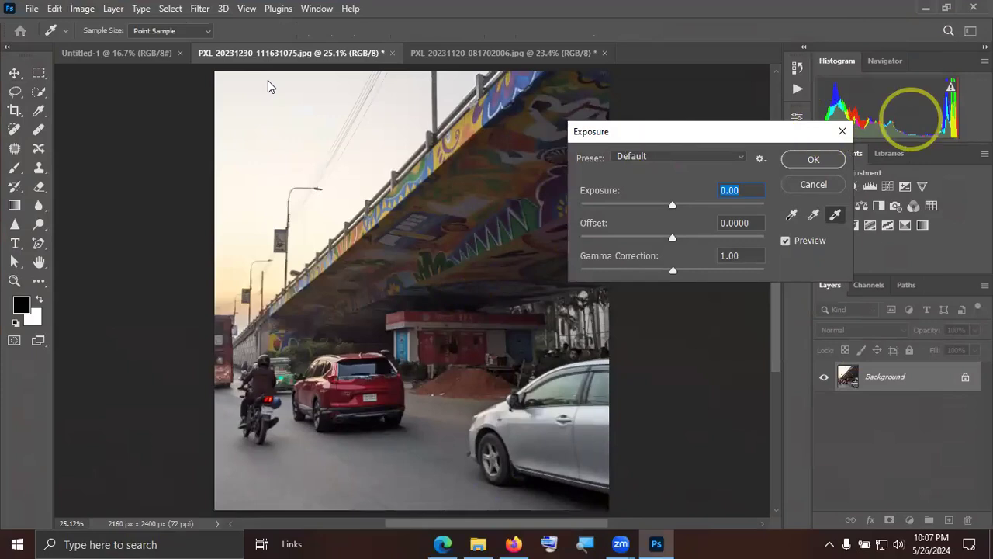
click(909, 9)
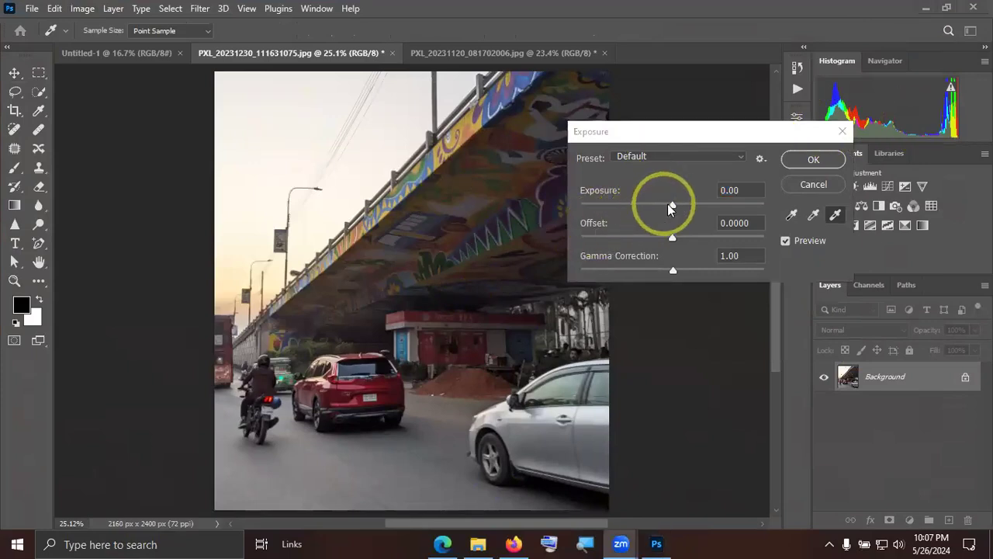
click(672, 203)
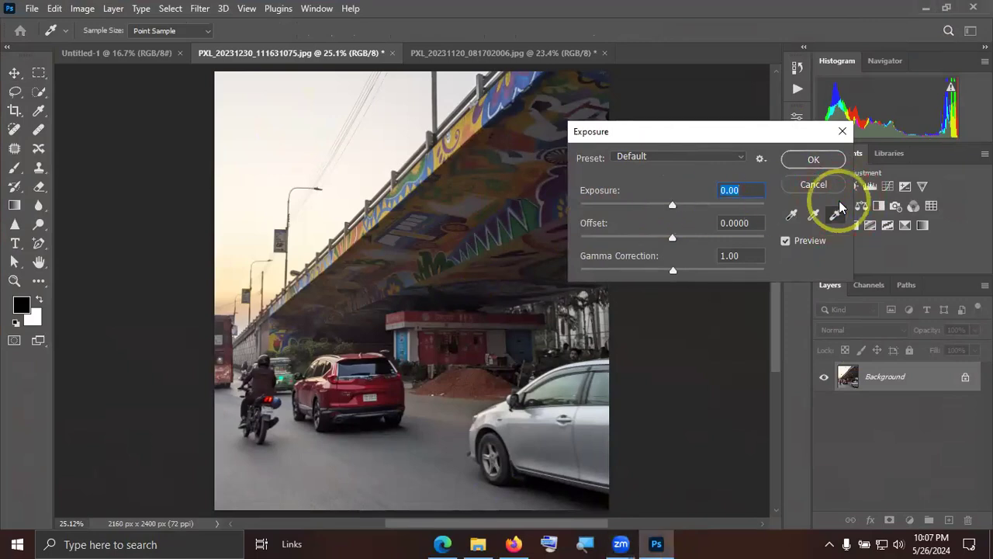
Try an extreme exposure of +18.74 on the flyover photo, and bring it back to +0.03.
drag(683, 203, 760, 201)
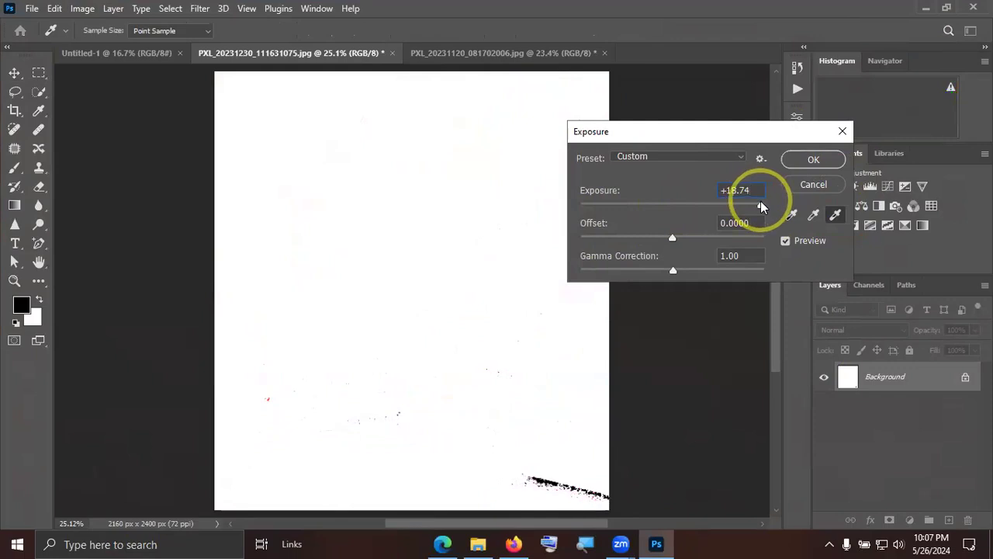
drag(760, 201, 672, 203)
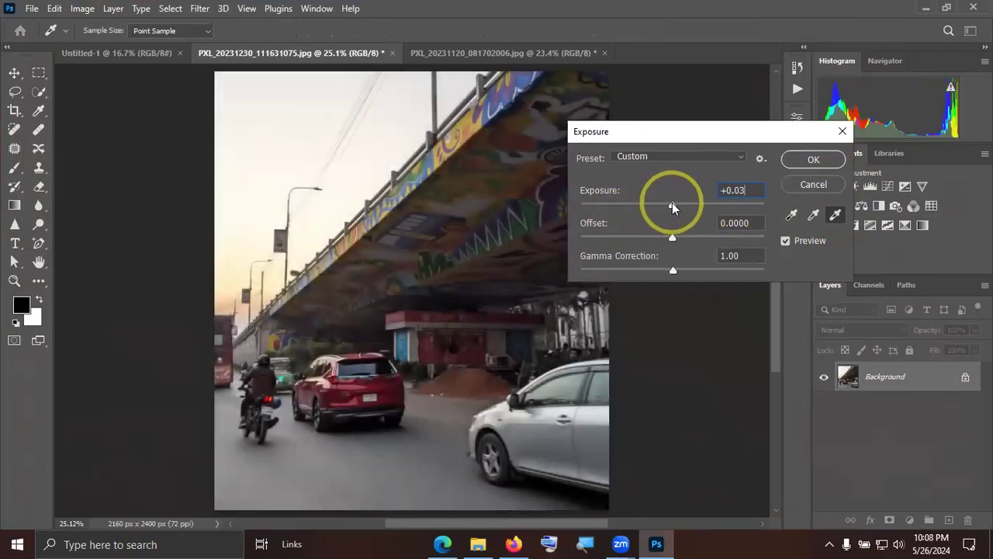
click(672, 203)
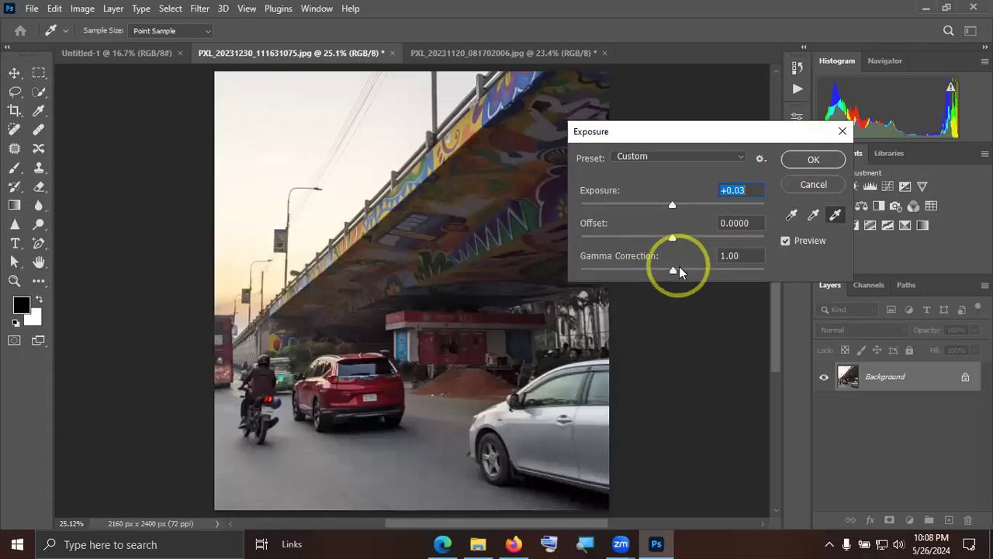
Set the gamma correction to 0.97 and the offset to 0, and apply the Exposure adjustment.
drag(673, 269, 673, 236)
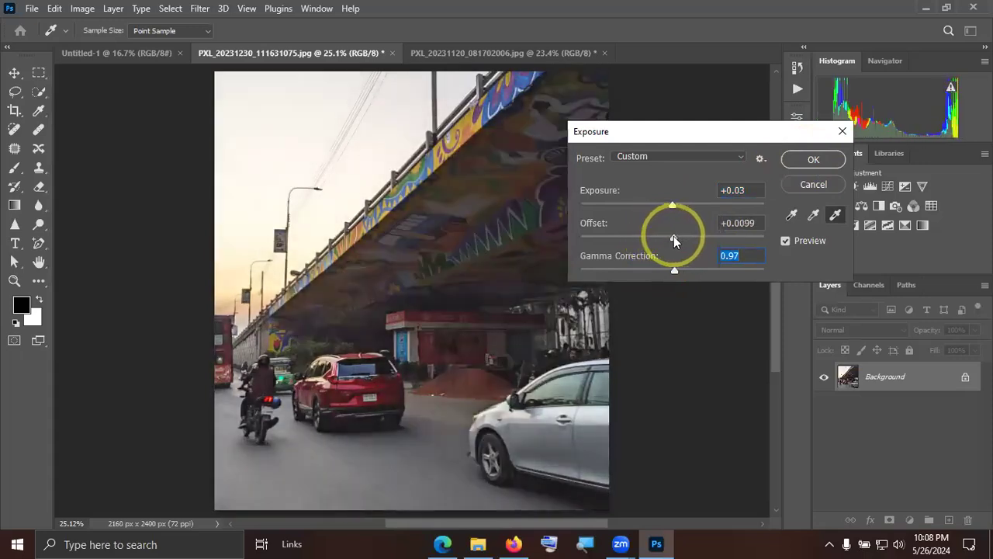
text(0)
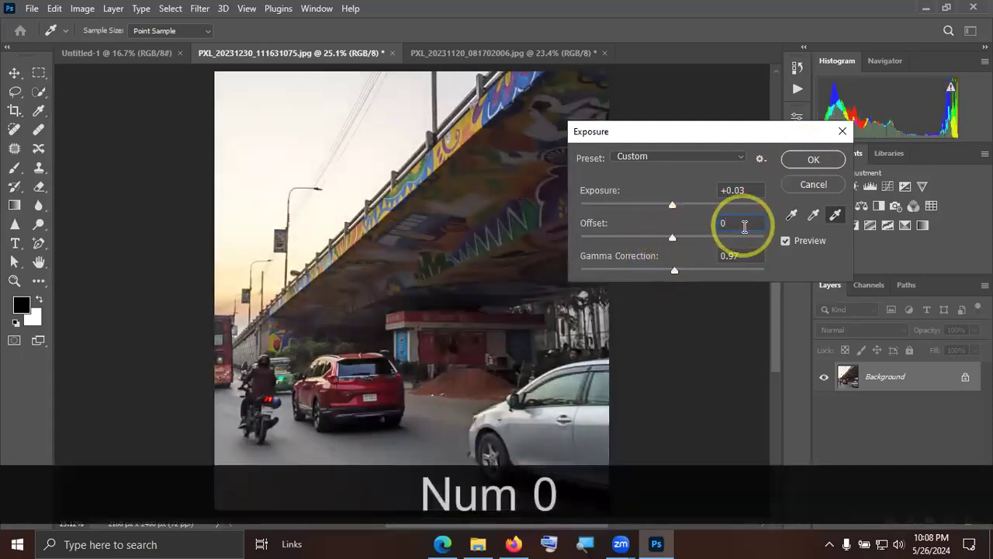
click(821, 160)
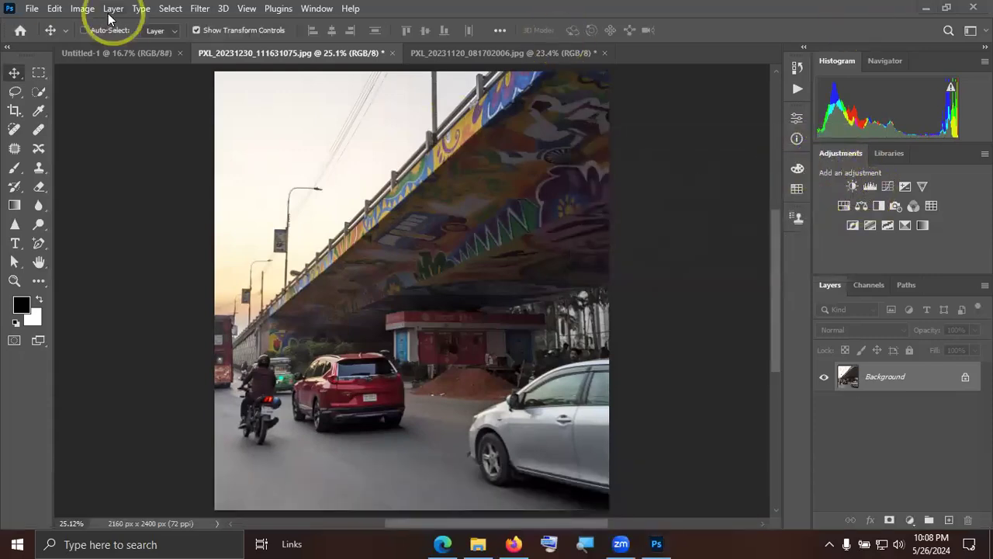
click(82, 8)
mouse_move(123, 48)
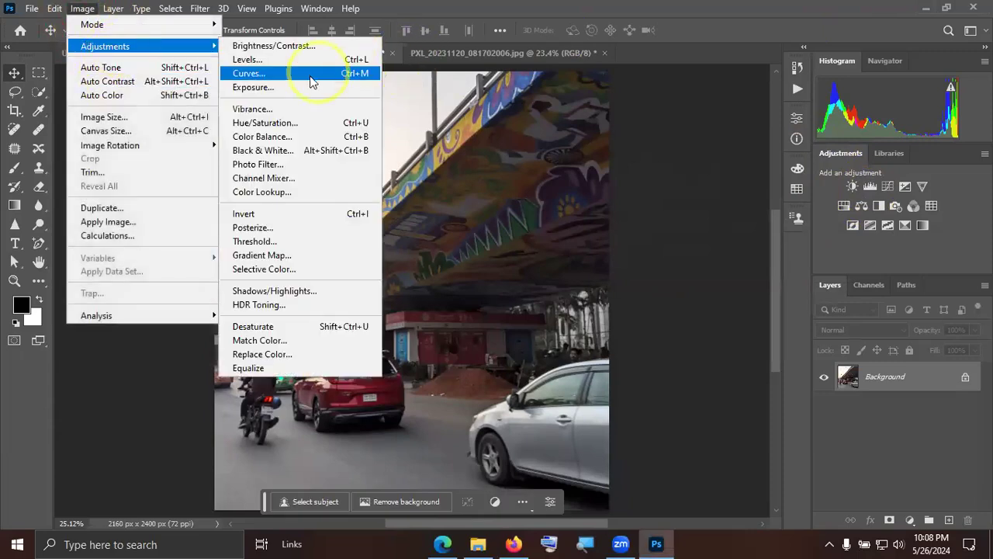
click(282, 112)
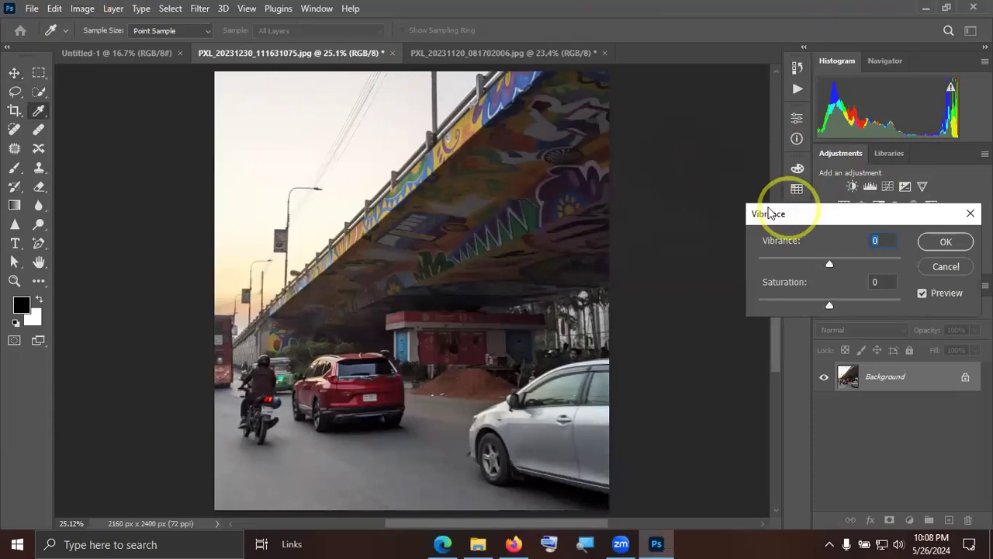
drag(768, 213, 614, 58)
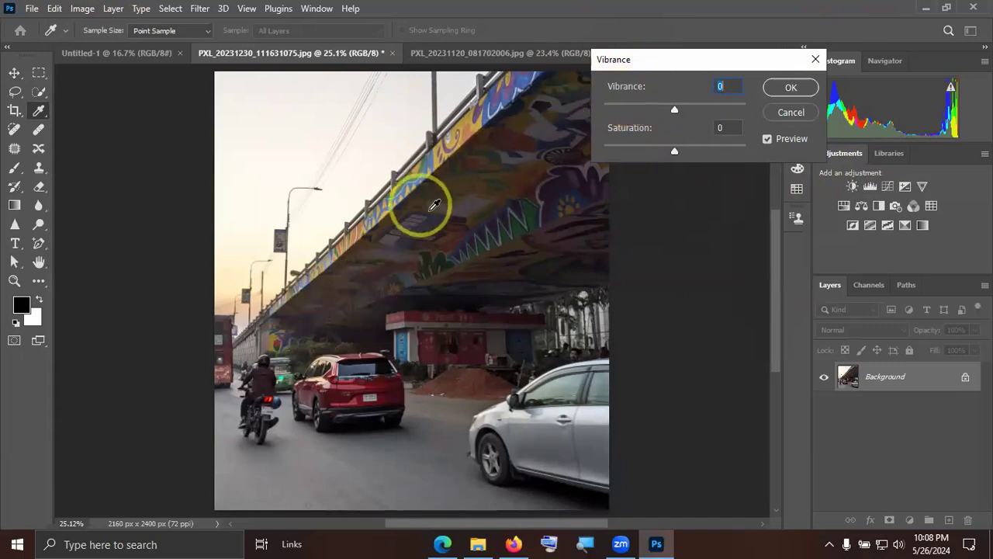
key(alt)
key(ctrl)
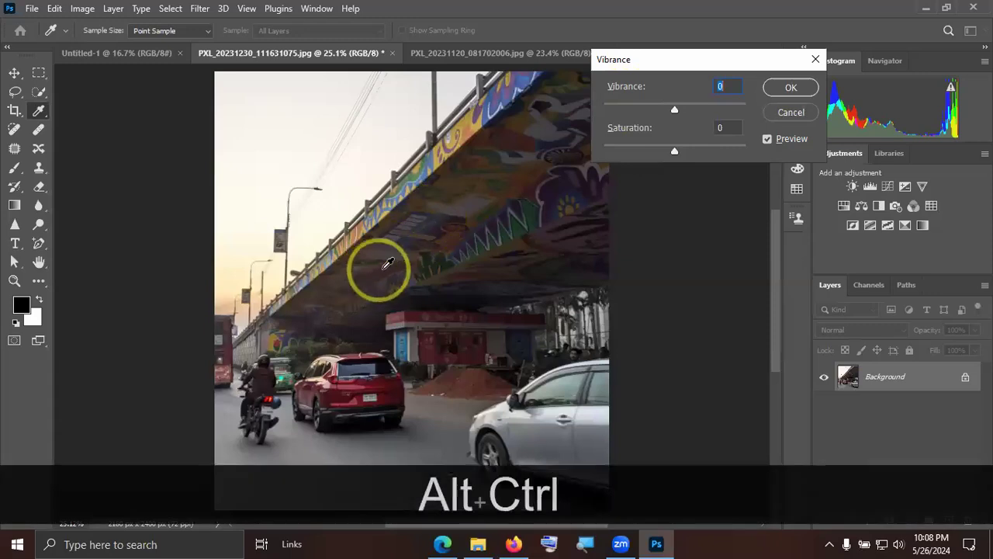
ctrl+alt+click(792, 117)
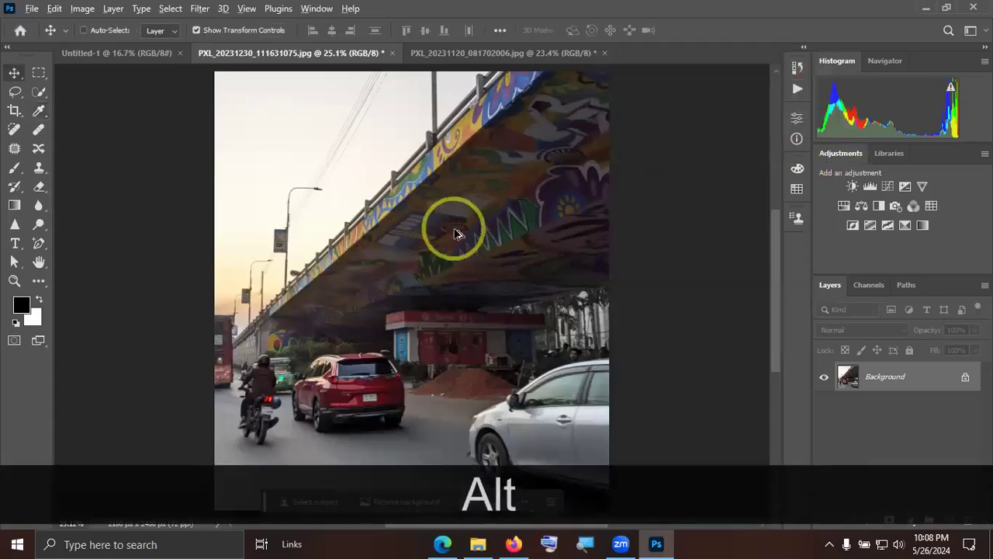
Examine the colours of the red kiosk under the flyover and the red car up close.
scroll(450, 222, up, 5)
key(space)
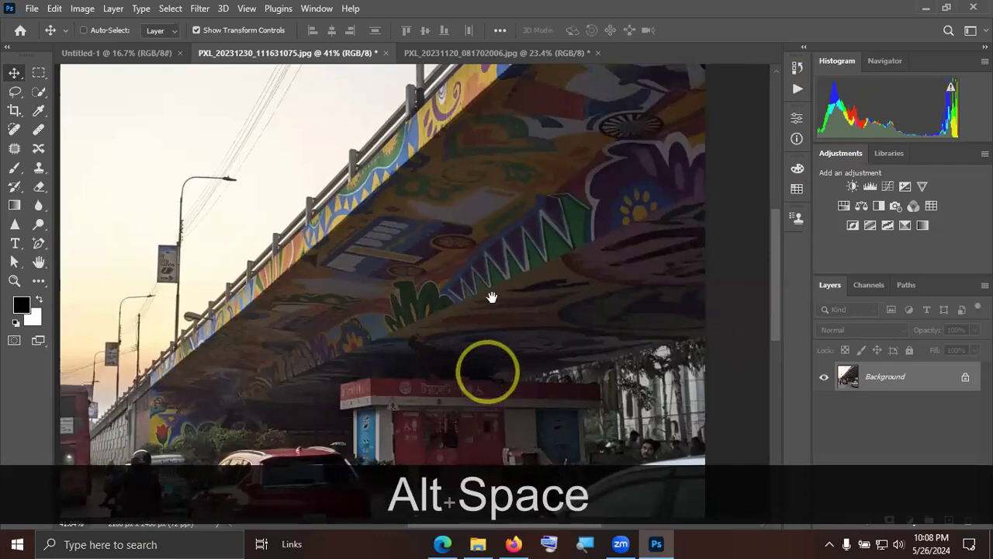
drag(489, 378, 503, 220)
scroll(487, 242, up, 5)
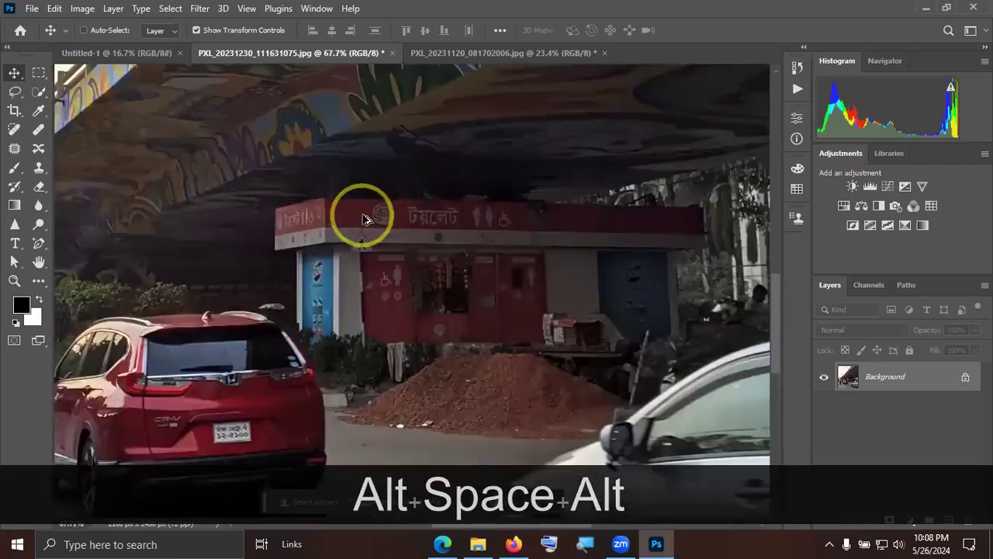
scroll(342, 221, down, 1)
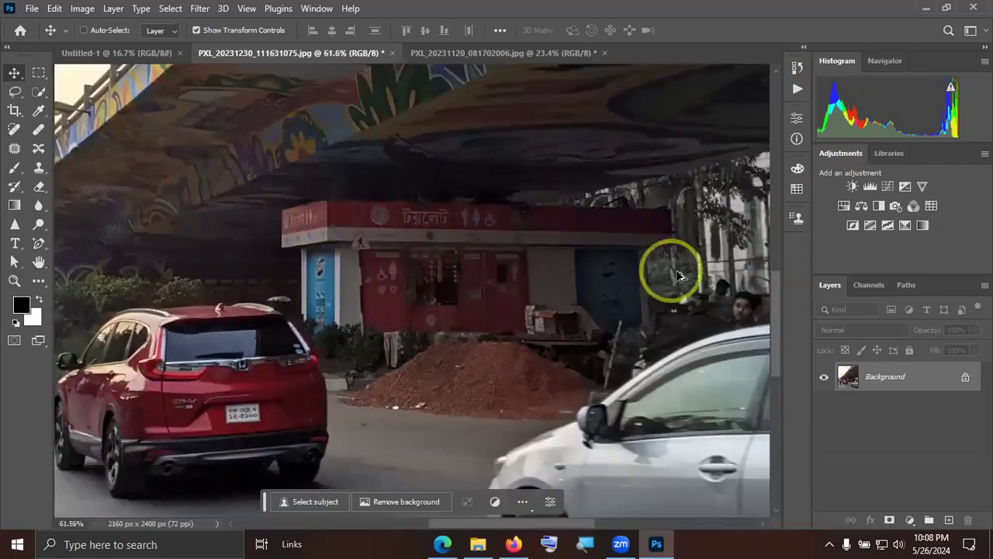
scroll(714, 303, down, 2)
key(space)
drag(452, 328, 656, 310)
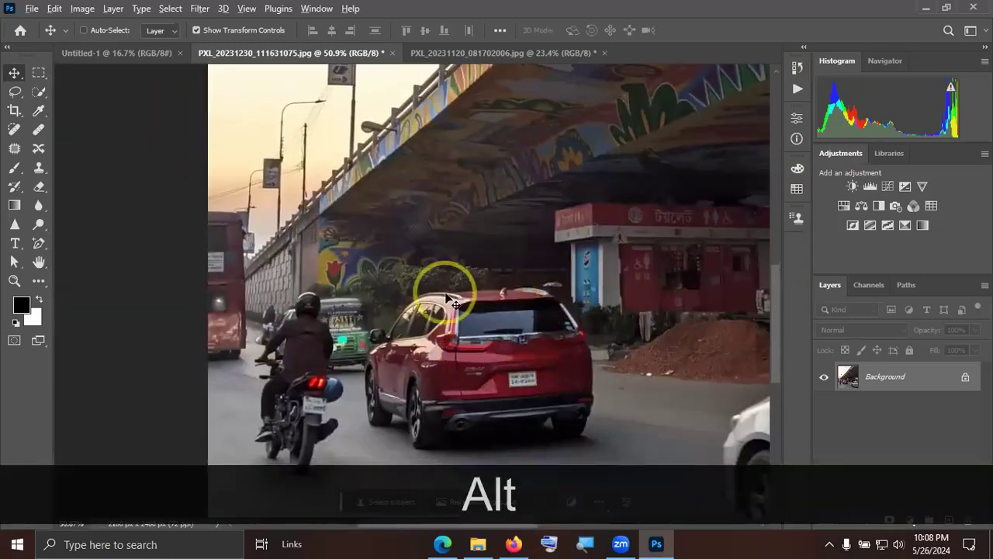
key(ctrl+alt+KP_0)
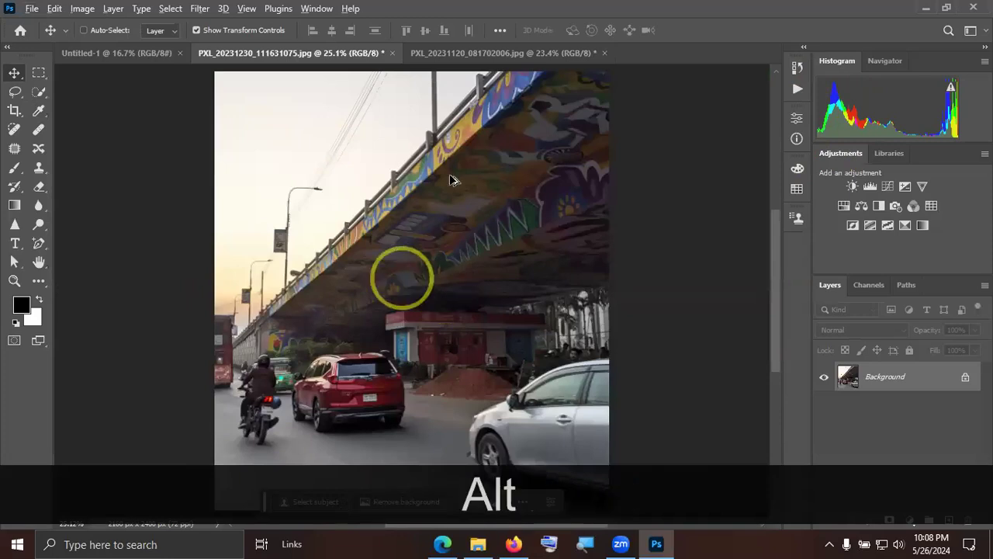
Examine how vivid or dull the colours are in the flyover mural, the motorcycle's tail light and the shaded kiosk.
scroll(401, 275, up, 5)
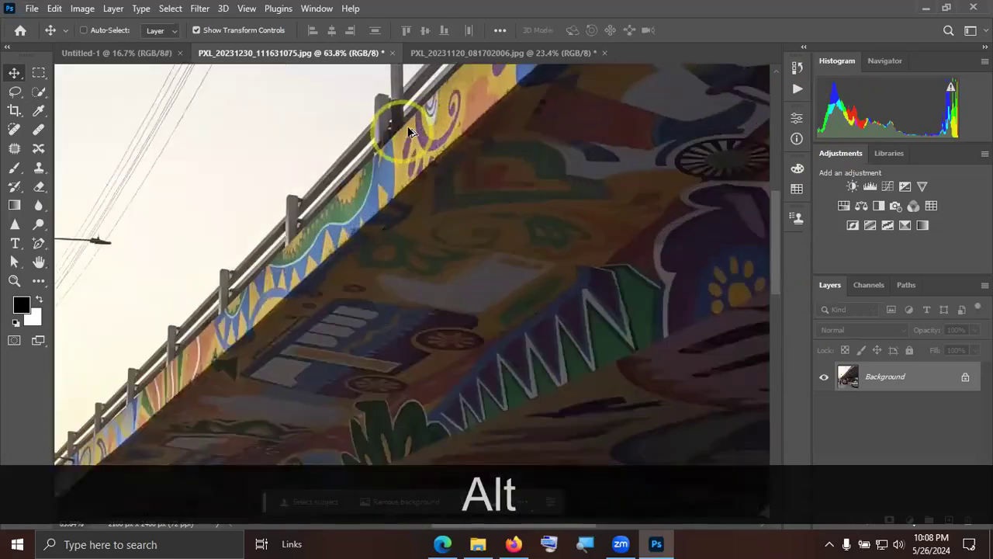
scroll(477, 437, down, 2)
key(space)
drag(472, 437, 507, 164)
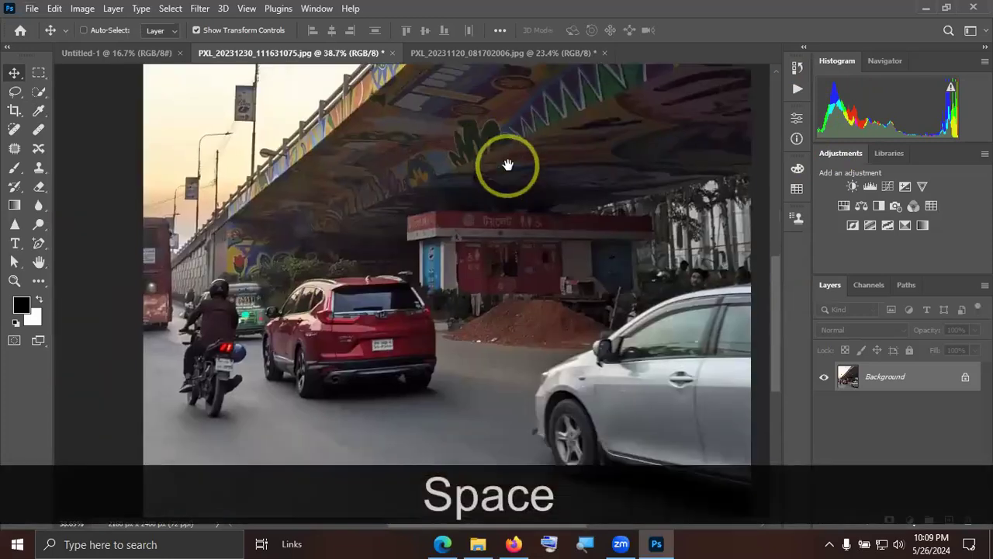
scroll(227, 333, up, 1)
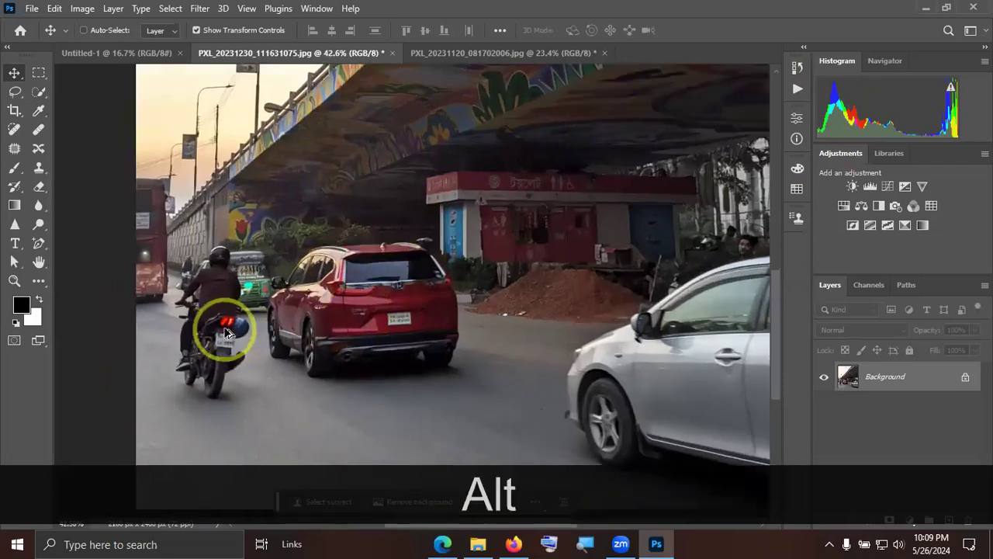
scroll(227, 332, up, 5)
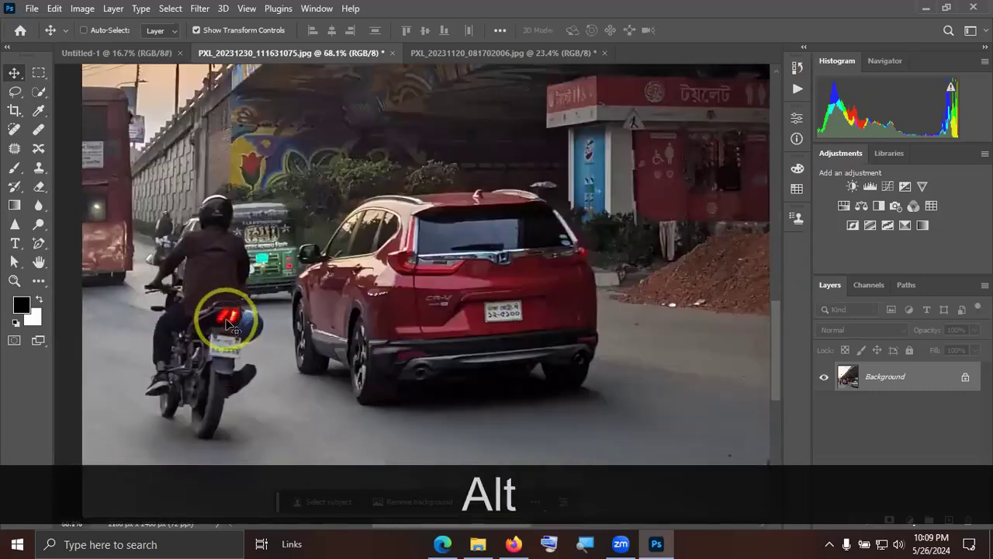
key(ctrl+alt+KP_0)
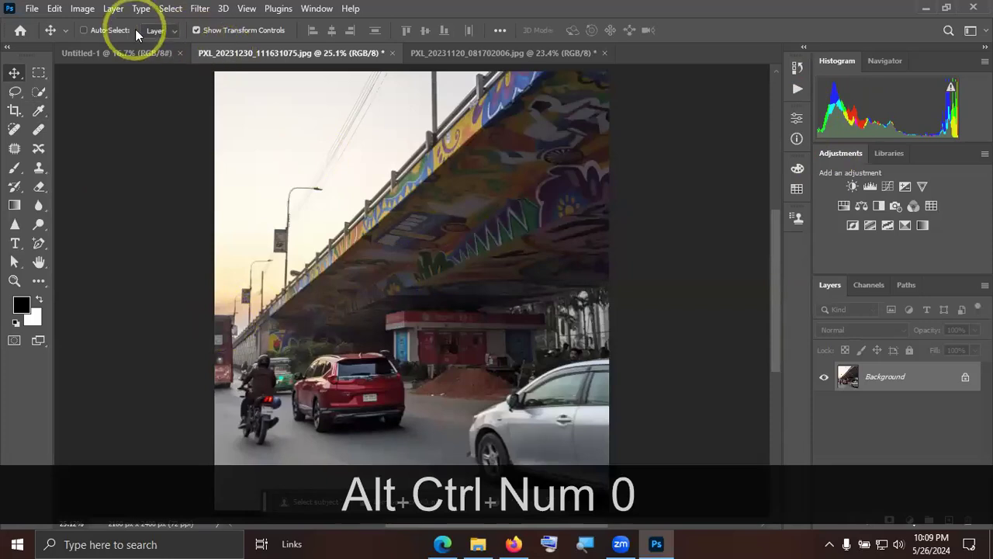
scroll(526, 359, up, 1)
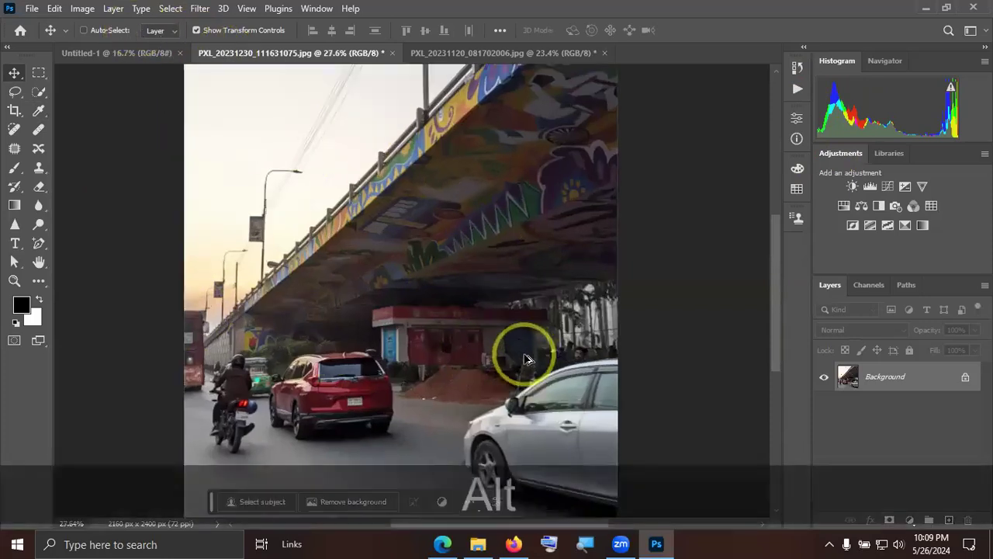
scroll(526, 359, up, 13)
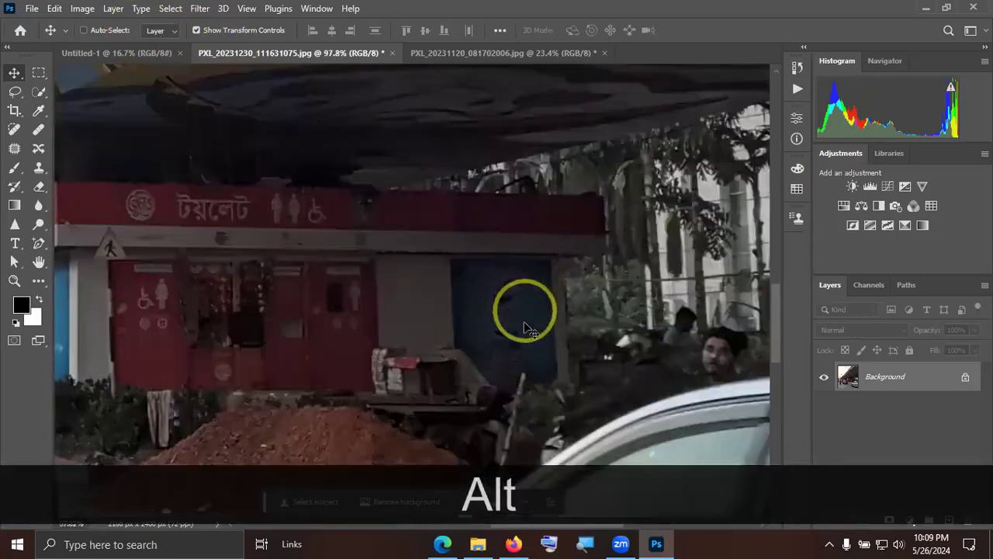
drag(524, 308, 773, 282)
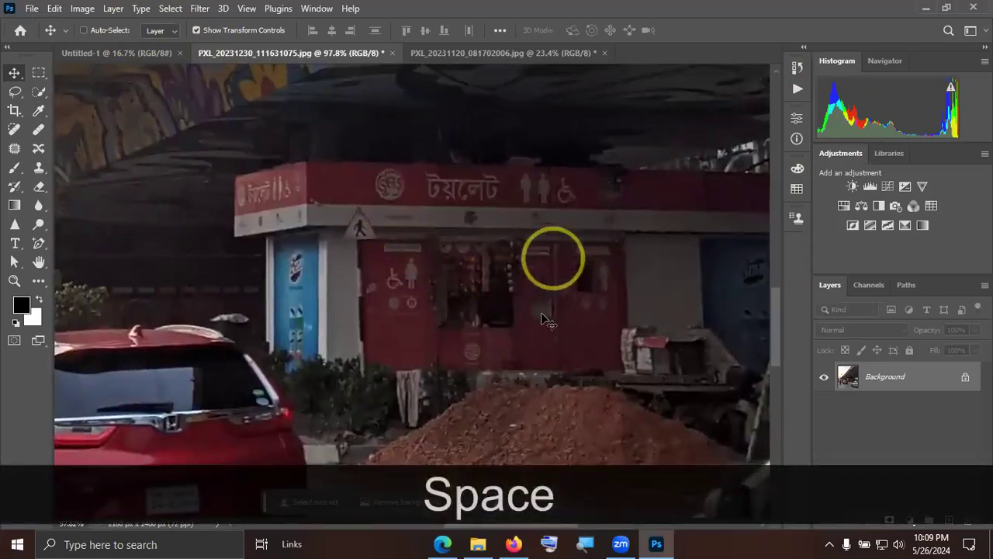
scroll(549, 309, down, 9)
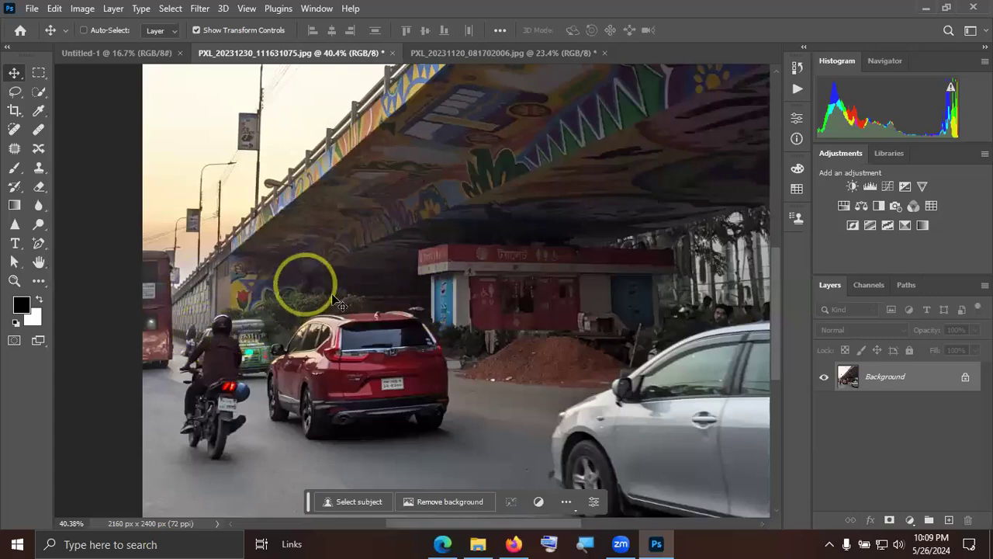
scroll(449, 293, down, 2)
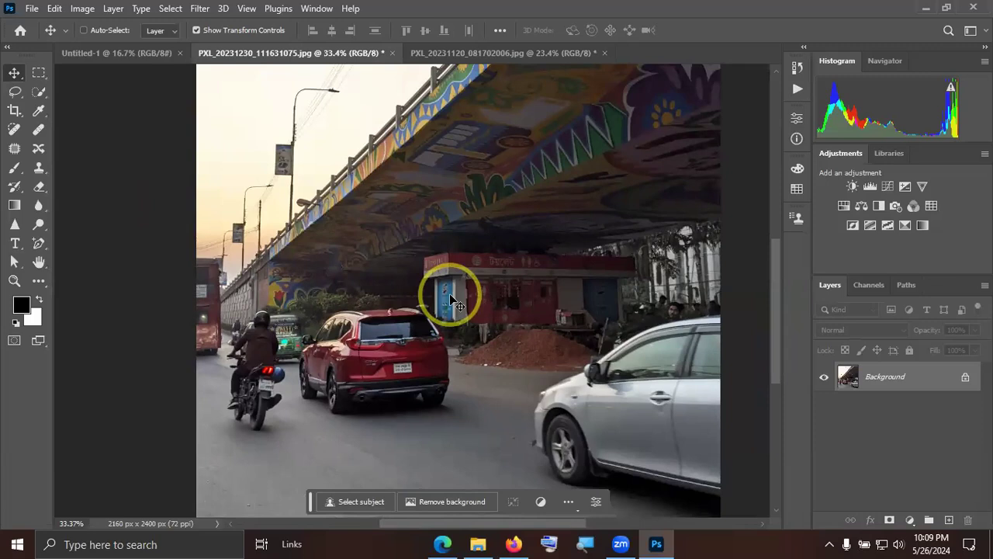
Open the Vibrance adjustment on the whole flyover photo, try higher and lower amounts, and set the vibrance to +22.
key(ctrl+KP_0)
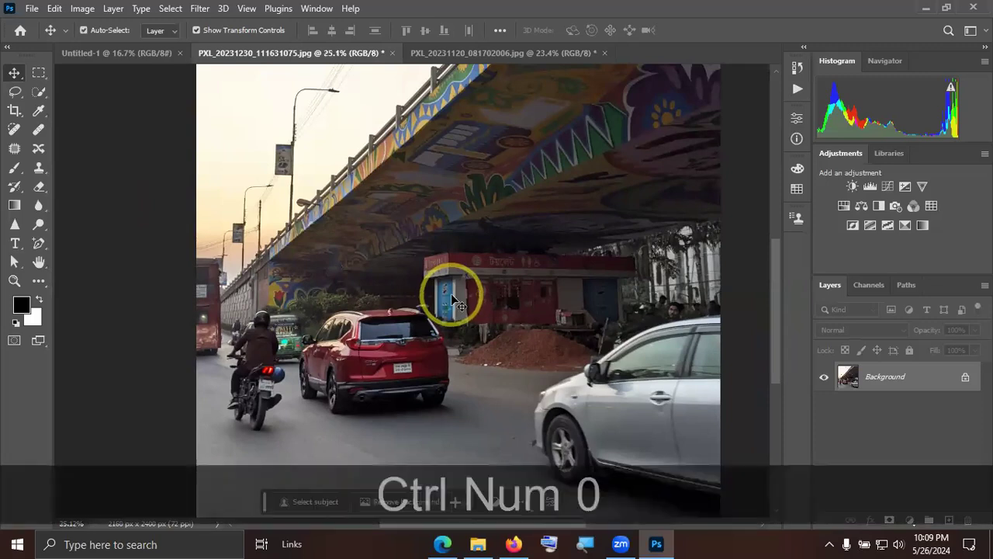
click(82, 9)
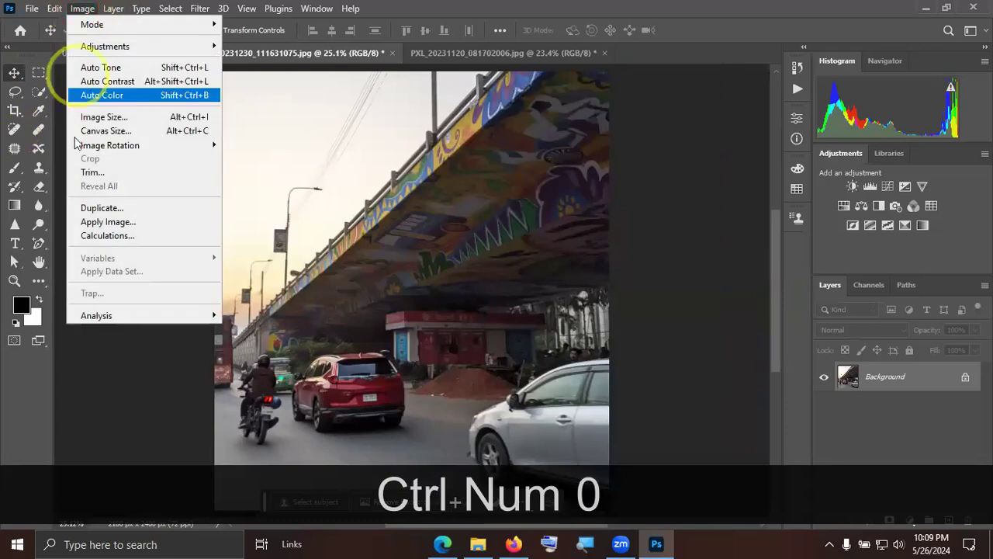
mouse_move(208, 46)
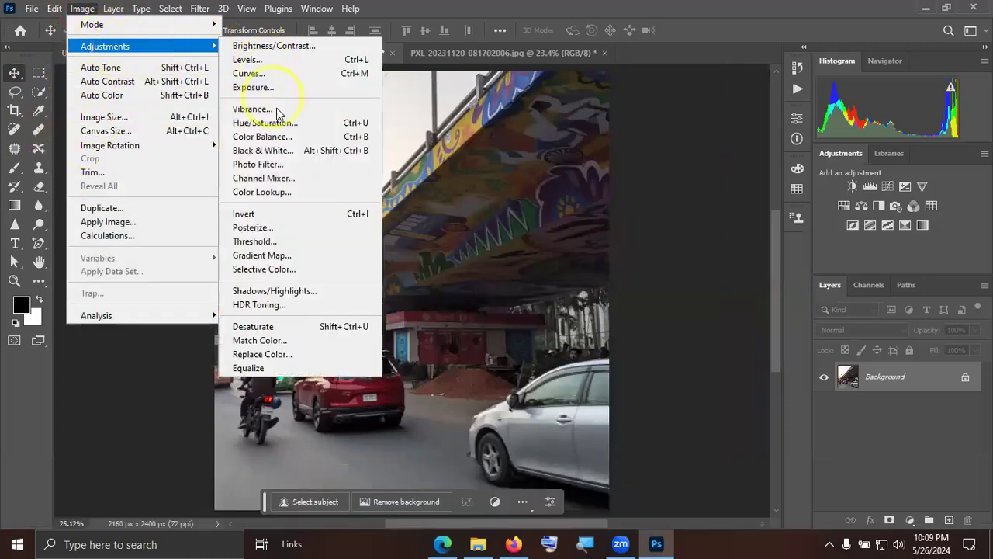
click(278, 108)
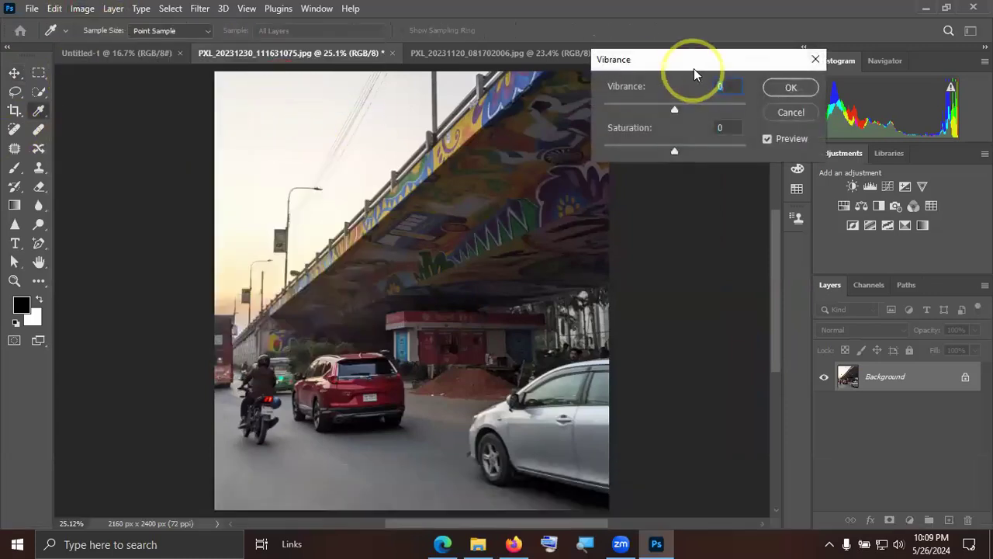
drag(690, 62, 740, 76)
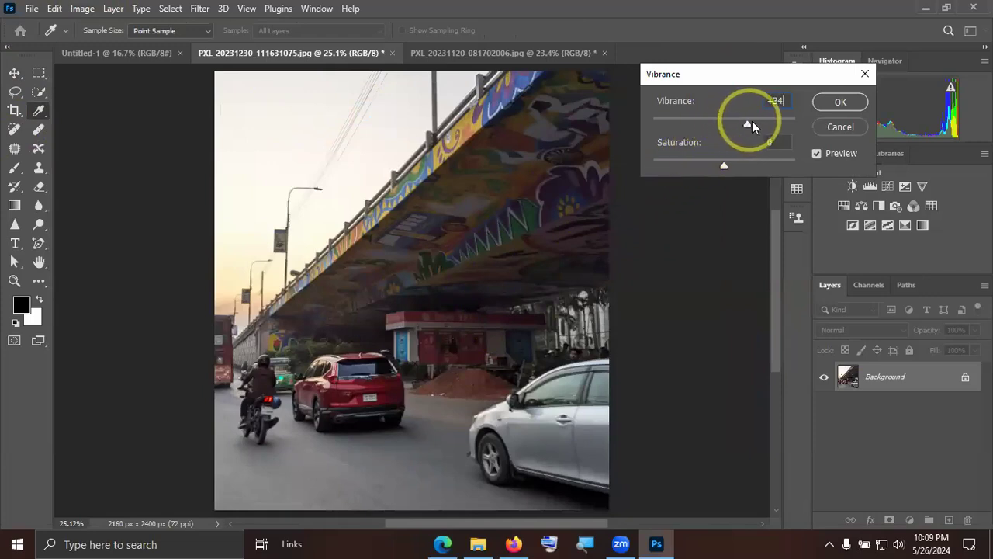
mouse_move(757, 120)
mouse_down()
mouse_move(785, 118)
mouse_move(756, 121)
mouse_up()
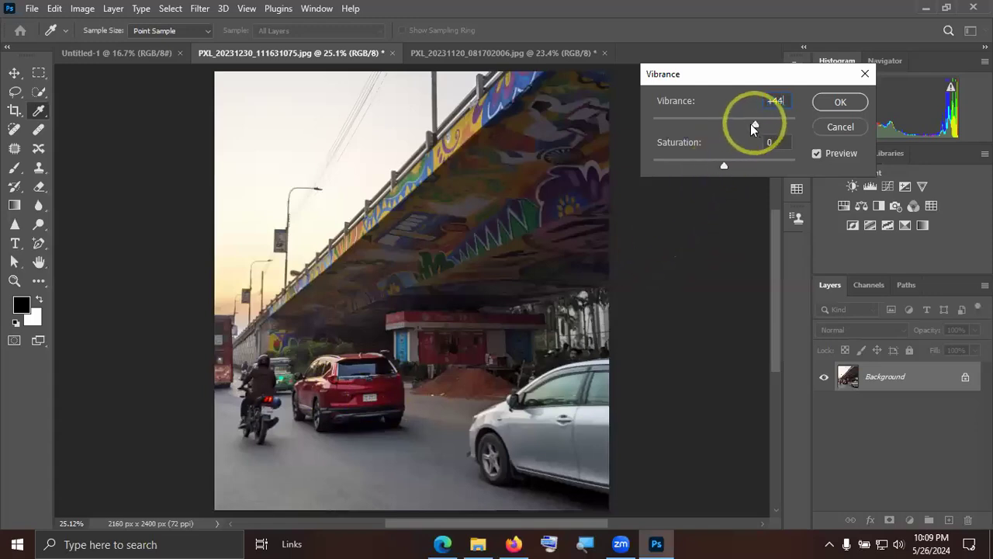
drag(750, 123, 660, 123)
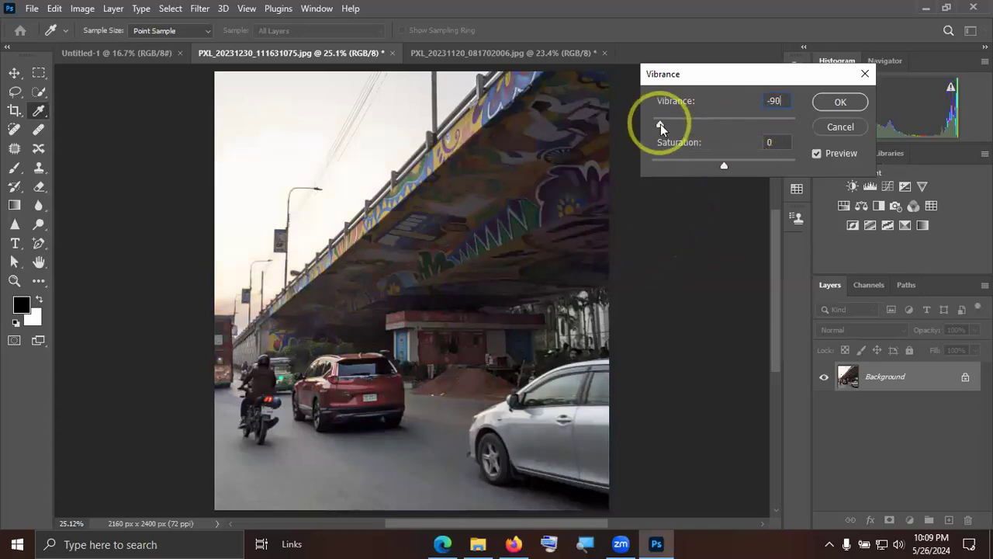
click(727, 123)
click(741, 124)
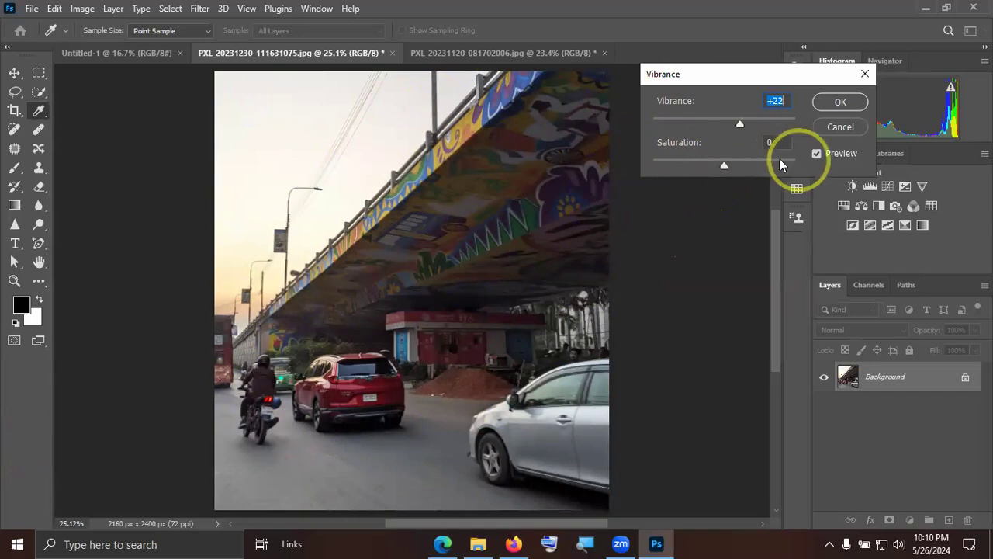
Try the saturation extremes of +100 and -100 on the flyover photo.
drag(725, 165, 816, 163)
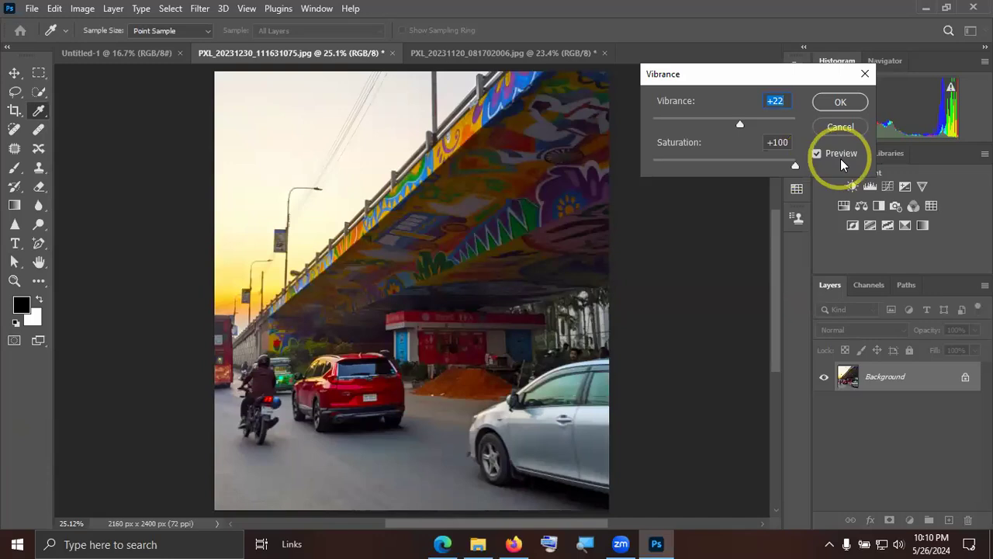
drag(794, 165, 570, 159)
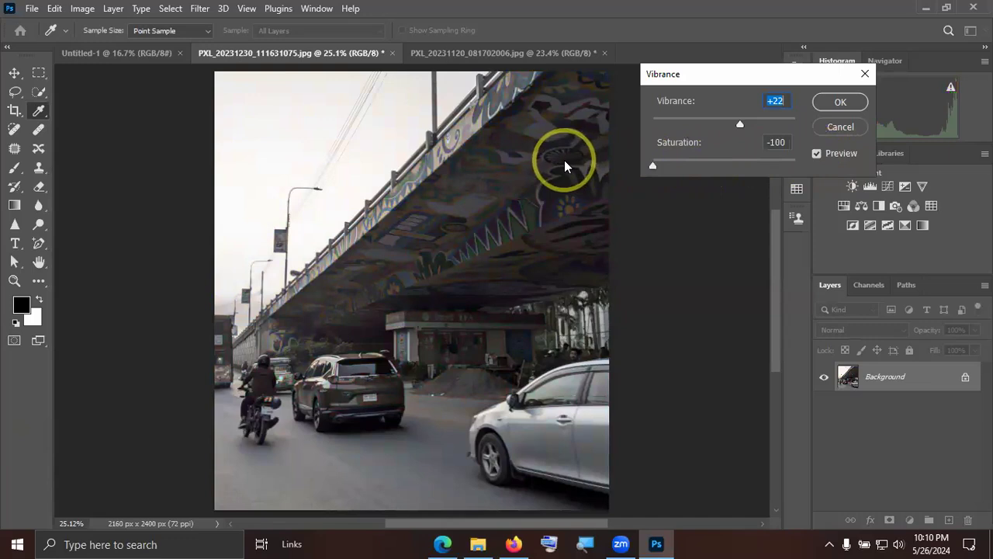
drag(565, 160, 923, 189)
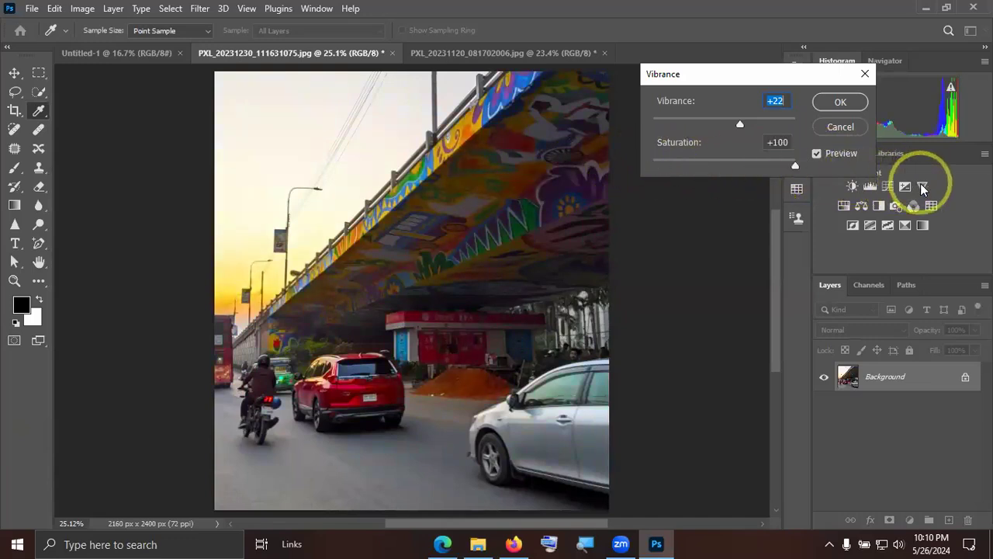
Set the saturation to +14 and apply the Vibrance adjustment to the flyover photo.
drag(923, 189, 729, 165)
drag(732, 163, 734, 165)
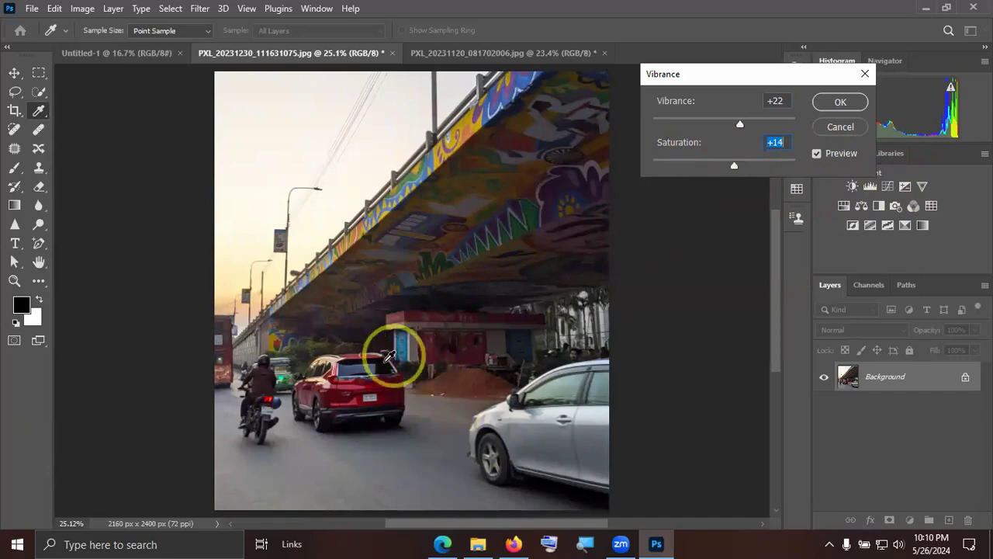
click(364, 380)
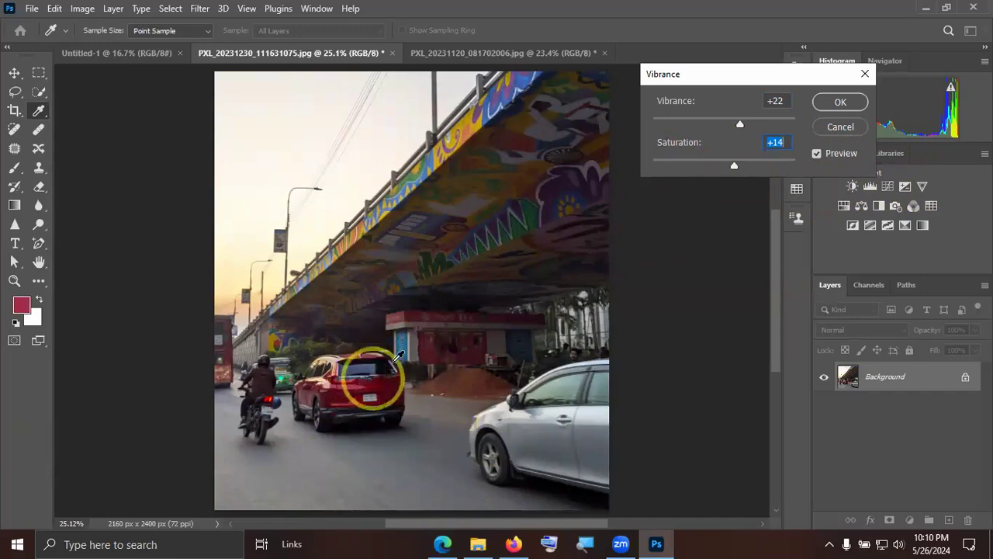
drag(737, 167, 734, 166)
click(839, 102)
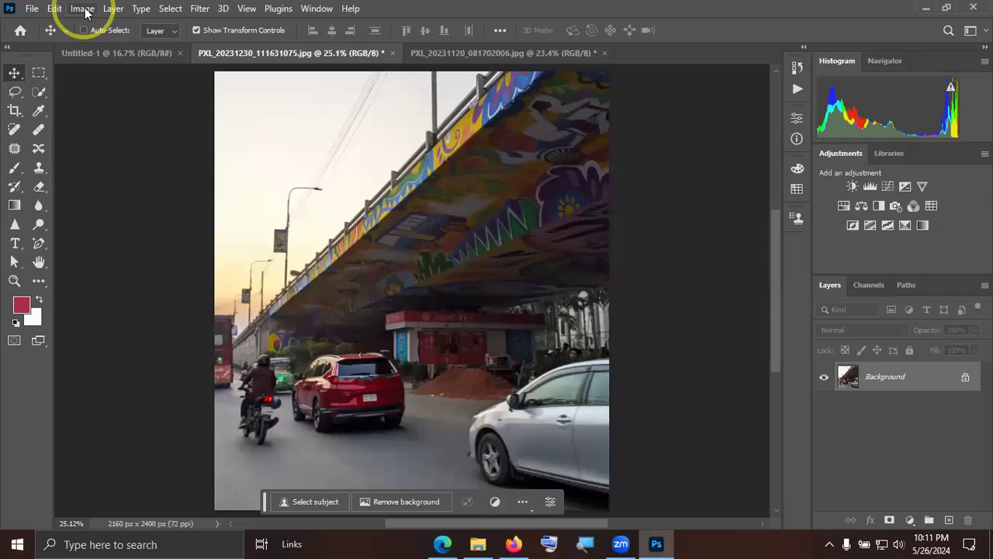
click(83, 8)
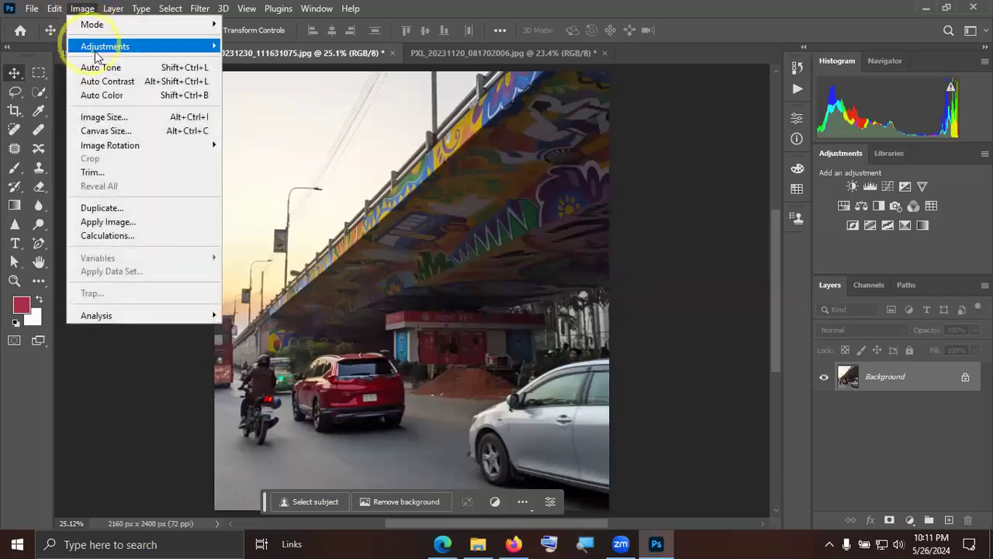
mouse_move(116, 46)
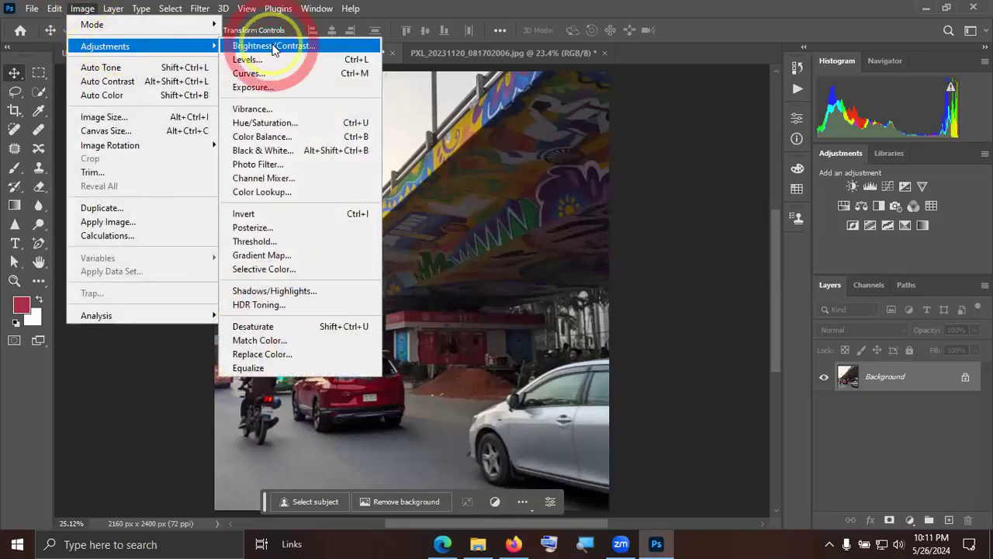
click(278, 124)
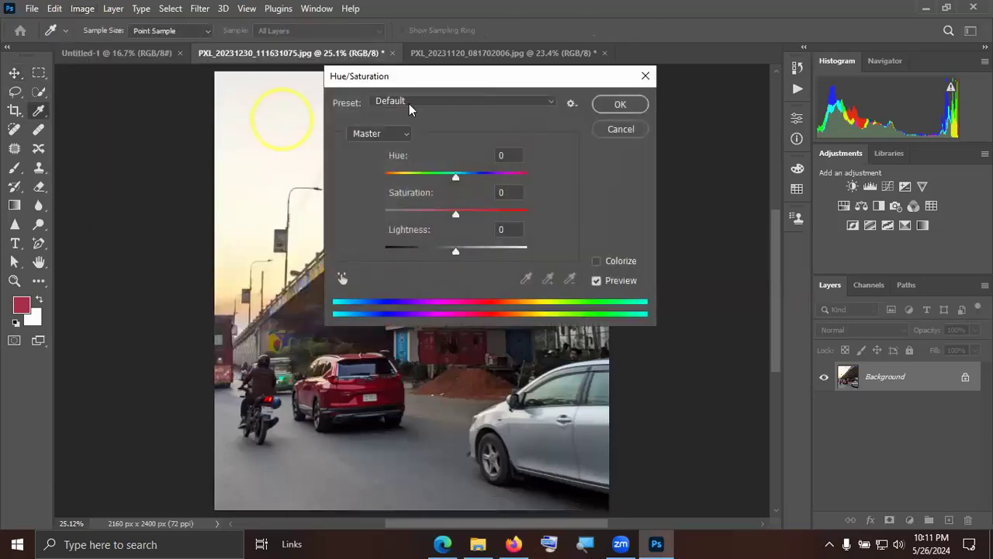
click(471, 78)
drag(473, 77, 690, 72)
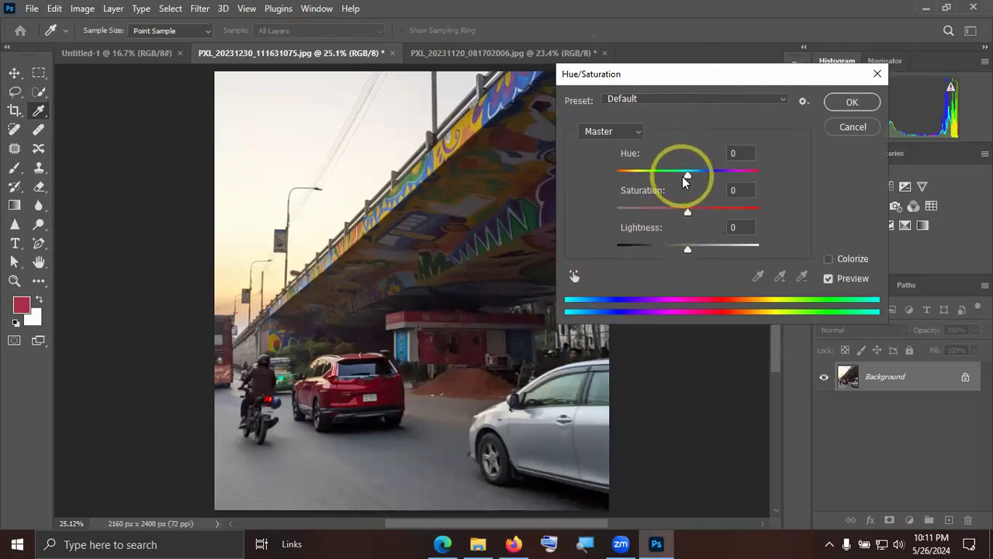
click(853, 127)
Open the JPG photo of the delivery man in a blue uniform from the Downloads folder.
click(31, 9)
click(48, 38)
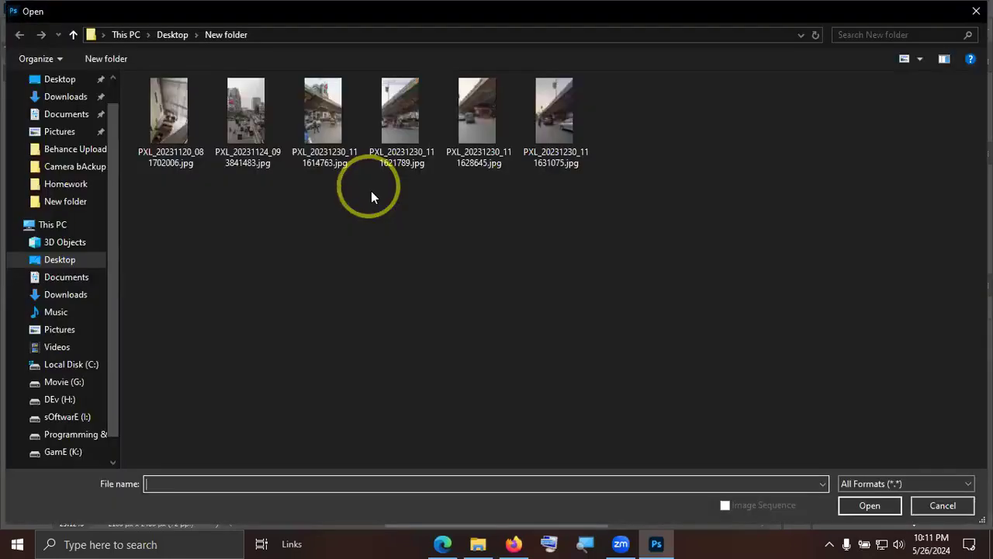
click(64, 102)
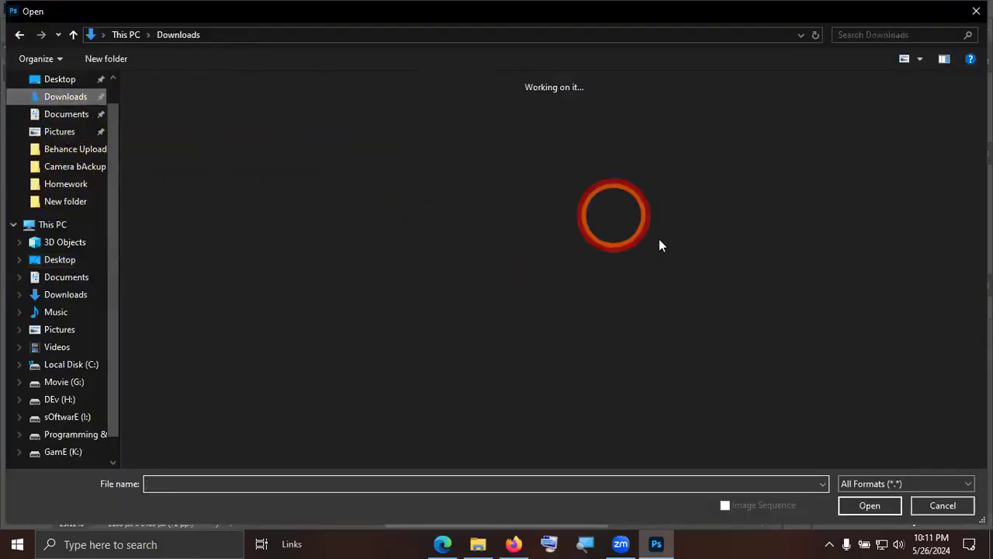
scroll(659, 240, down, 10)
scroll(659, 240, down, 8)
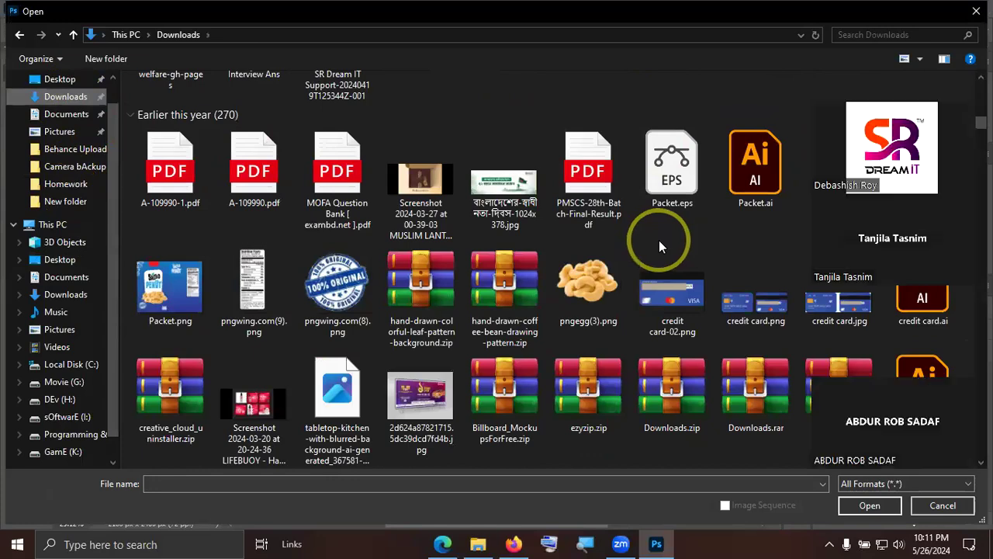
scroll(659, 240, up, 15)
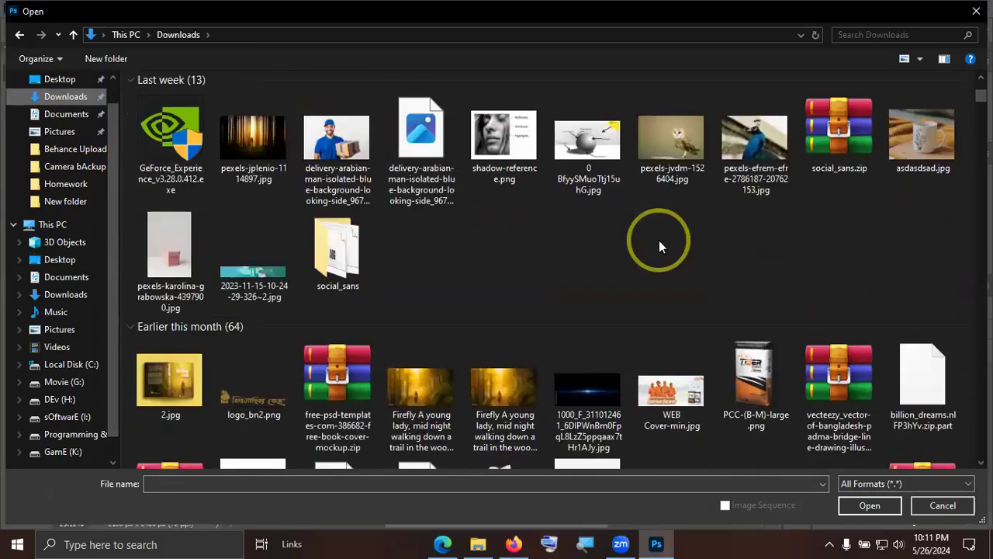
double_click(337, 140)
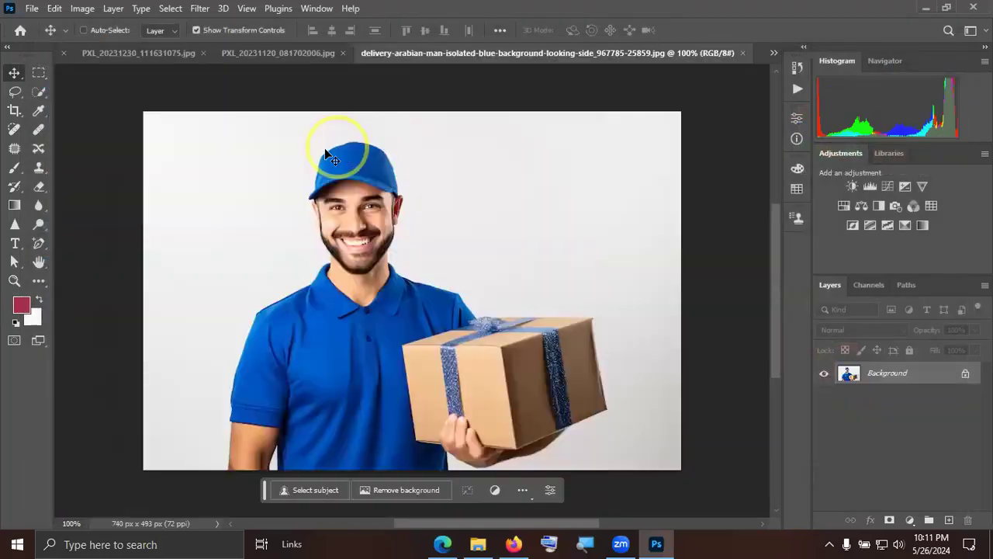
Unlock the Background layer and select the blue uniform with Color Range, sampling the cap at a fuzziness of 110.
click(965, 374)
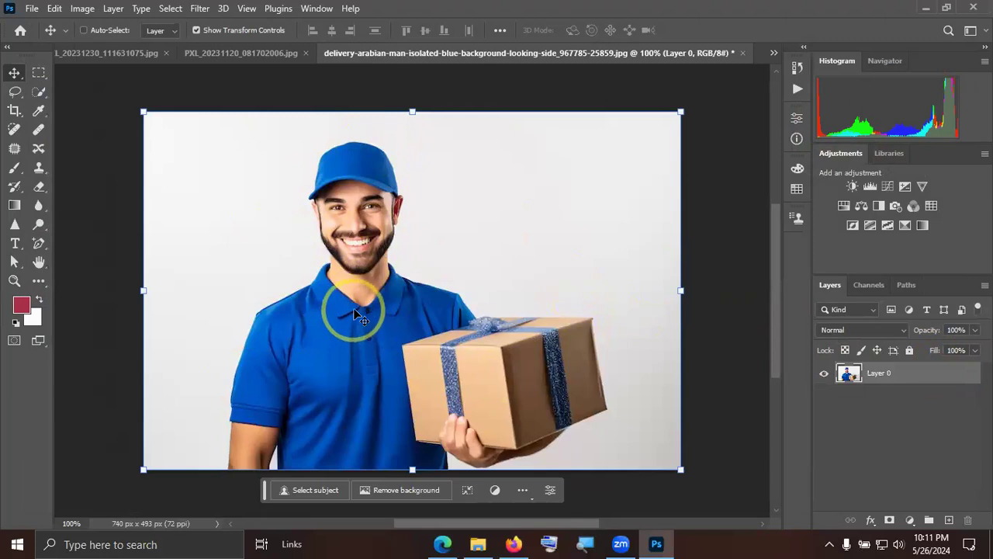
click(172, 11)
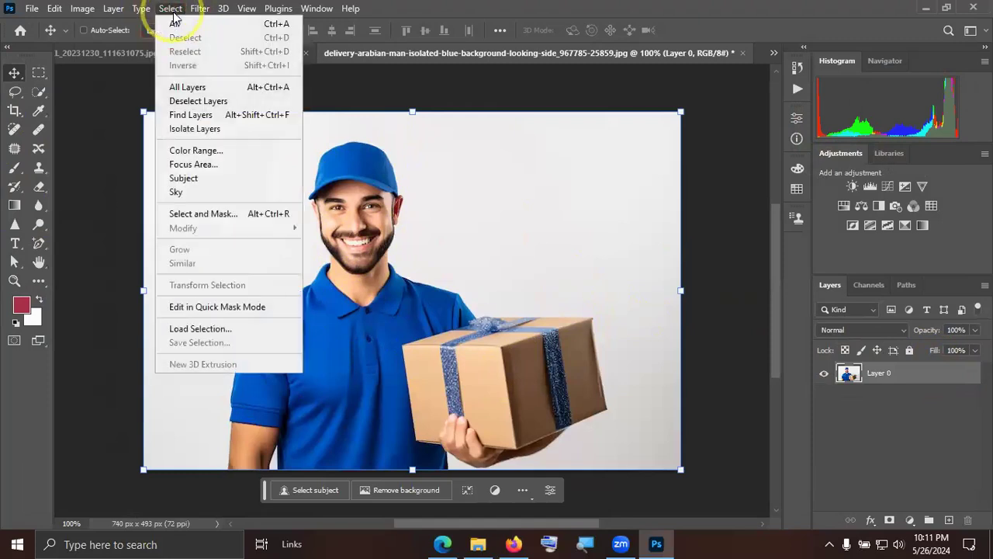
click(201, 153)
click(357, 156)
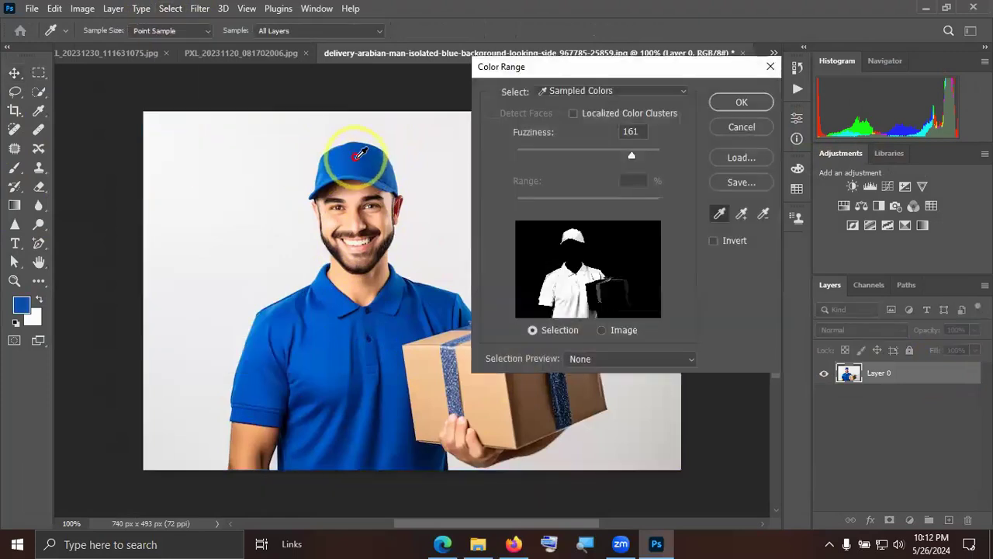
drag(631, 154, 595, 157)
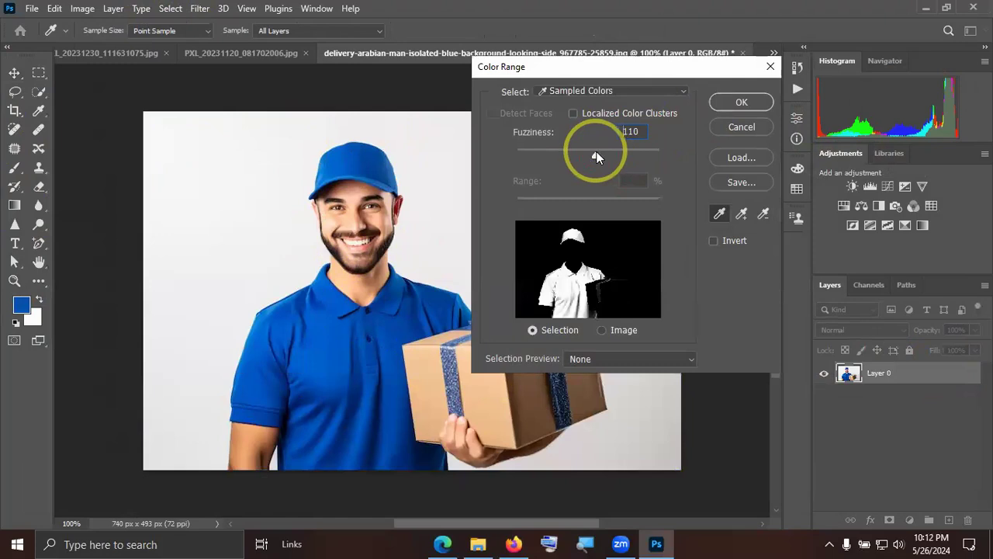
click(734, 105)
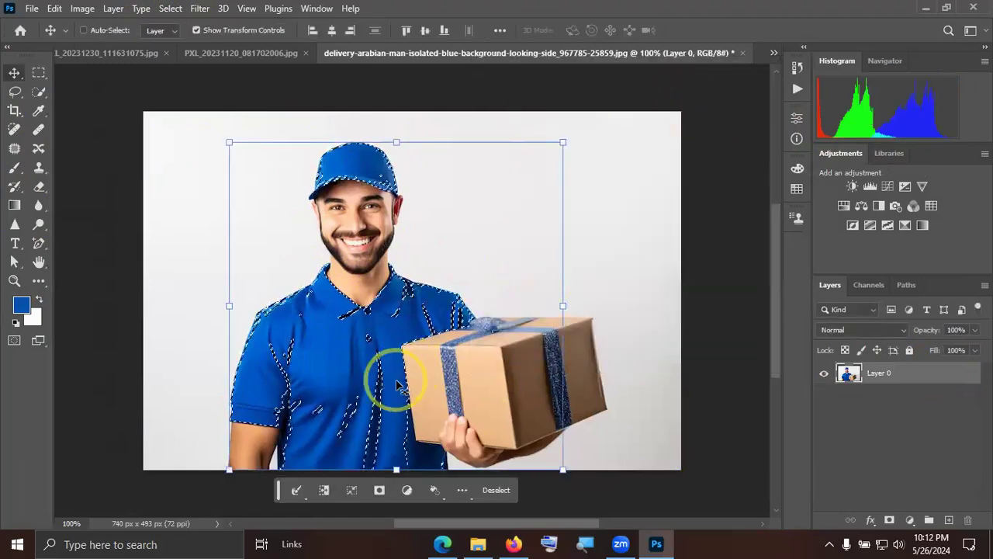
Add the missed patches of the cap and shirt to the selection using the Quick Selection tool at brush size 40.
click(39, 93)
scroll(369, 170, up, 6)
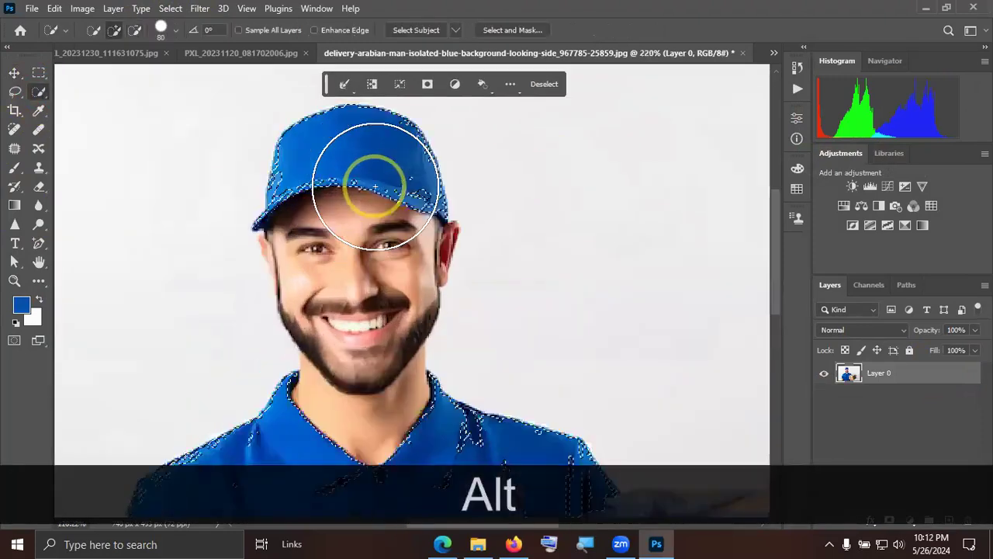
key(bracketleft)
key(bracketleft)
key(bracketleft)
key(bracketleft)
key(bracketleft)
mouse_move(358, 152)
mouse_down()
mouse_move(392, 153)
mouse_move(380, 156)
mouse_up()
scroll(426, 190, down, 5)
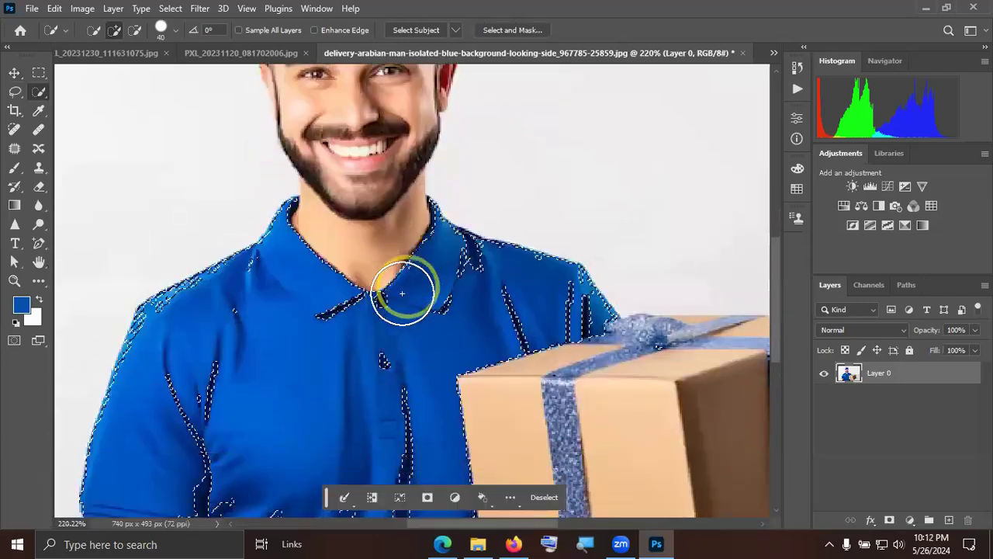
mouse_move(302, 276)
mouse_down()
mouse_move(258, 252)
mouse_move(206, 279)
mouse_up()
Add the missed sleeve area beside the box to the selection, subtract the spill over the ribbon, and check the shirt's edges.
key(alt)
scroll(288, 314, down, 3)
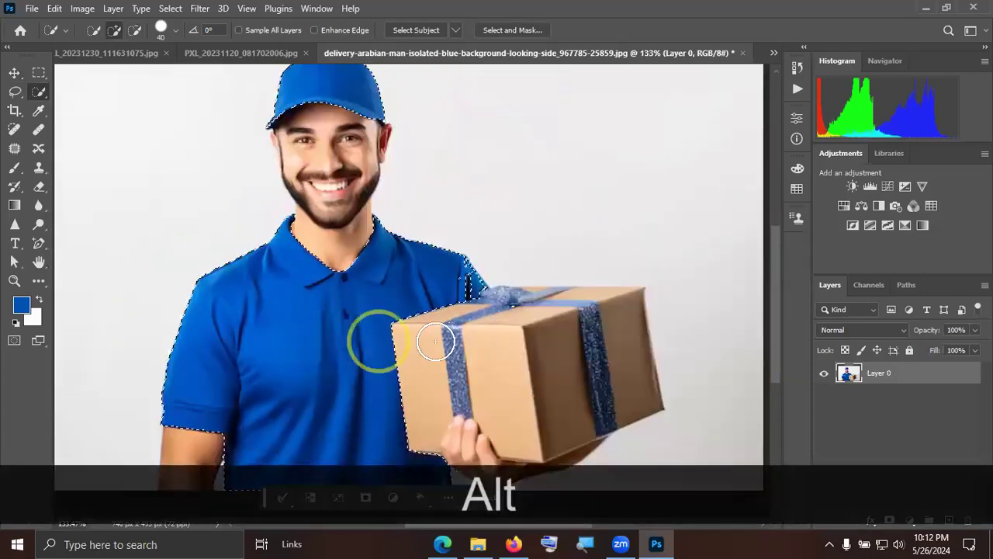
click(456, 282)
alt+click(518, 314)
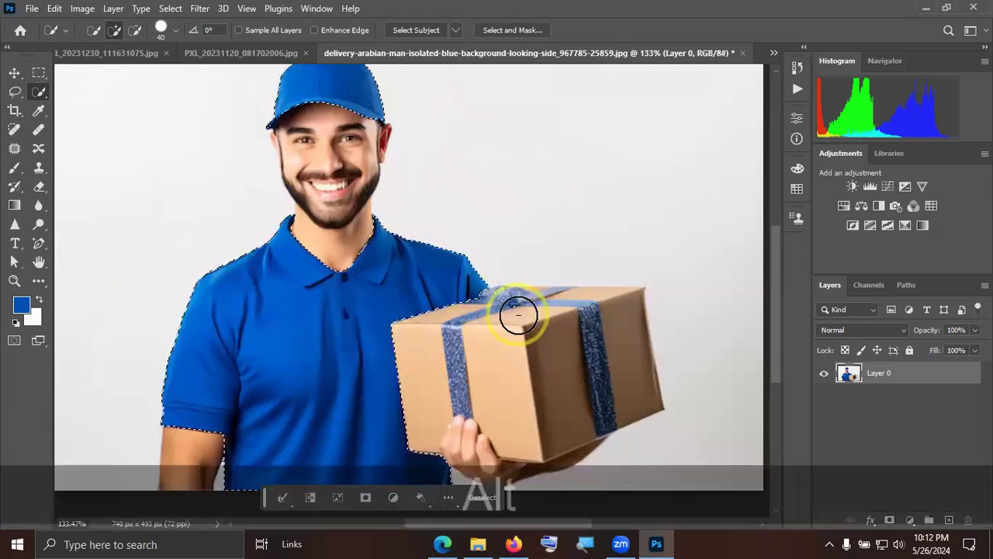
scroll(519, 392, down, 5)
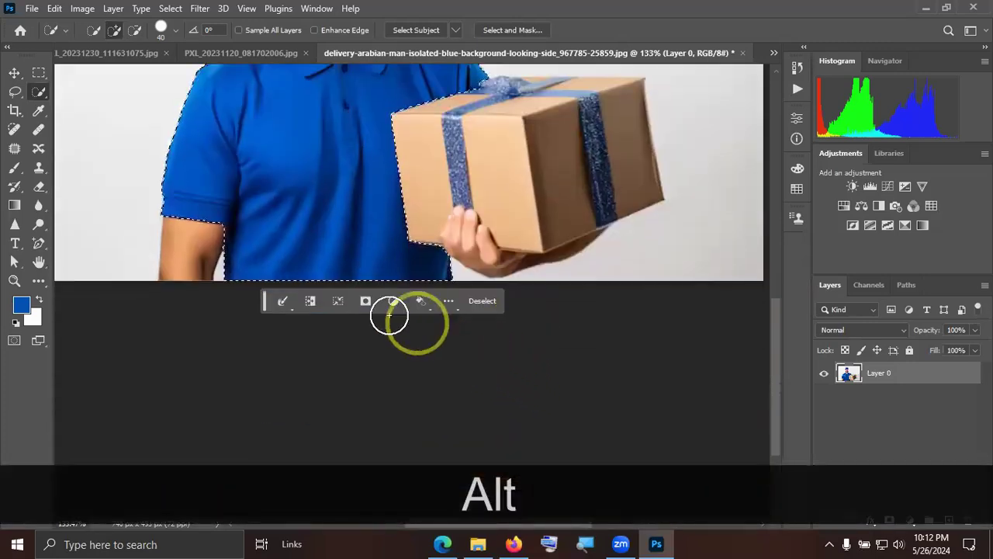
scroll(281, 273, up, 3)
scroll(386, 261, up, 4)
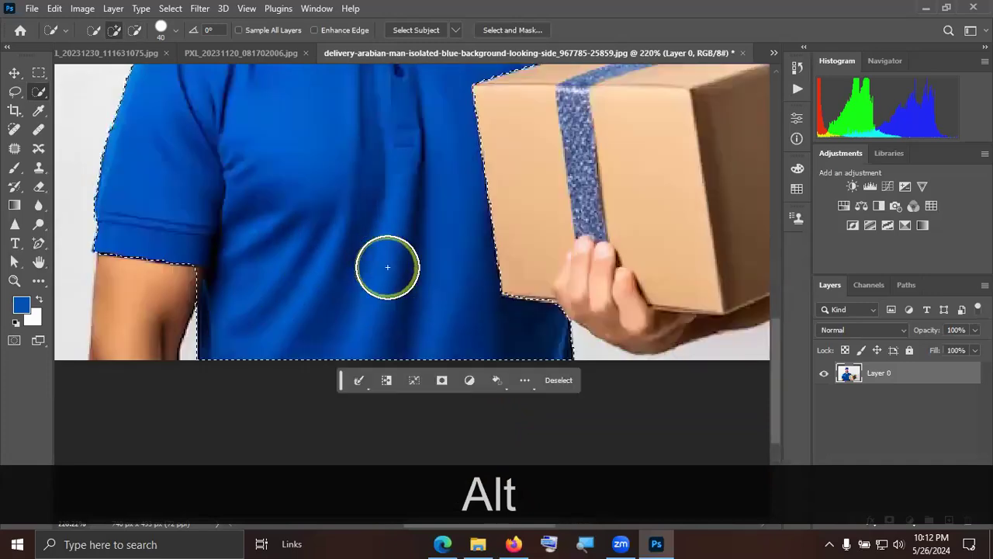
scroll(387, 267, down, 2)
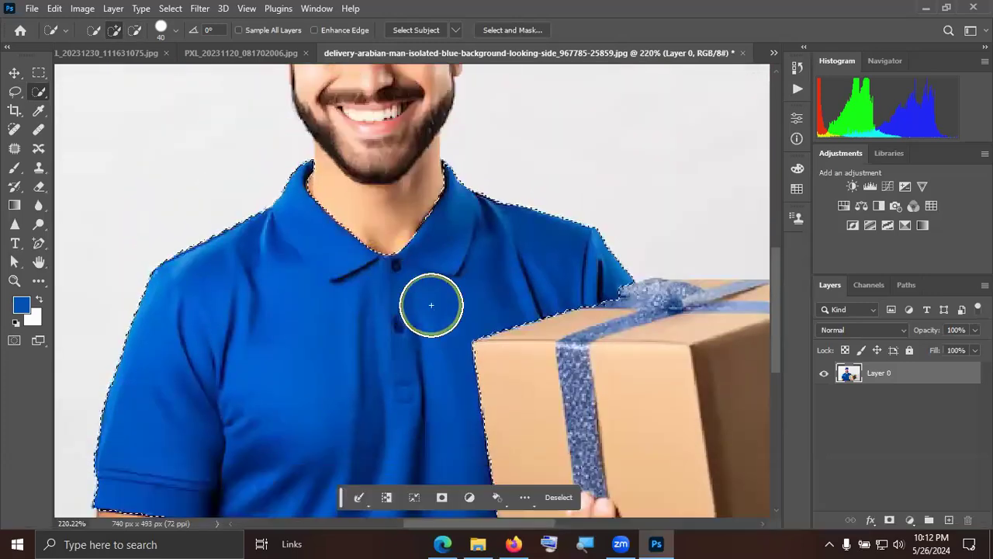
Try a saturation of -100 on the selected uniform with Hue/Saturation and reset the saturation to 0.
scroll(432, 300, down, 1)
scroll(330, 249, down, 2)
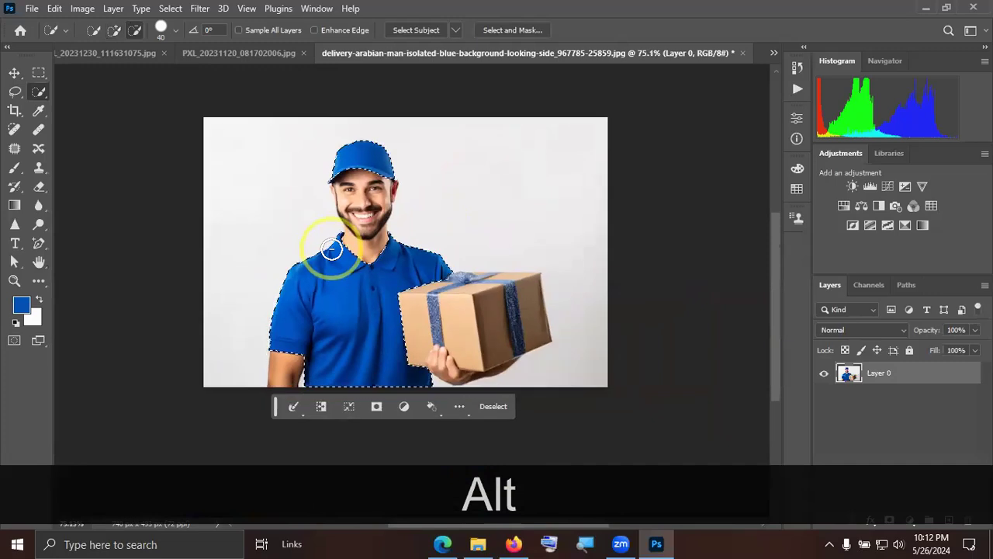
click(15, 73)
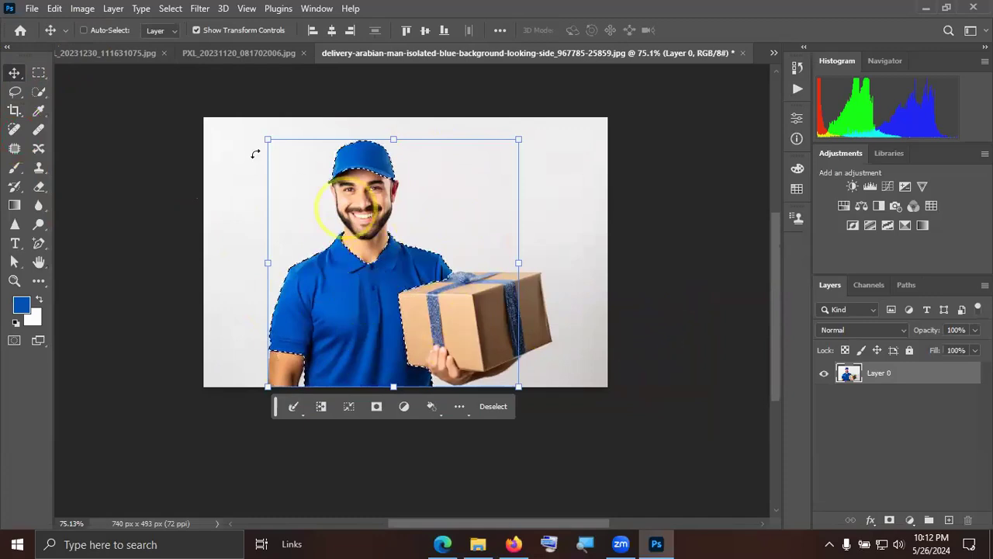
click(81, 9)
mouse_move(111, 48)
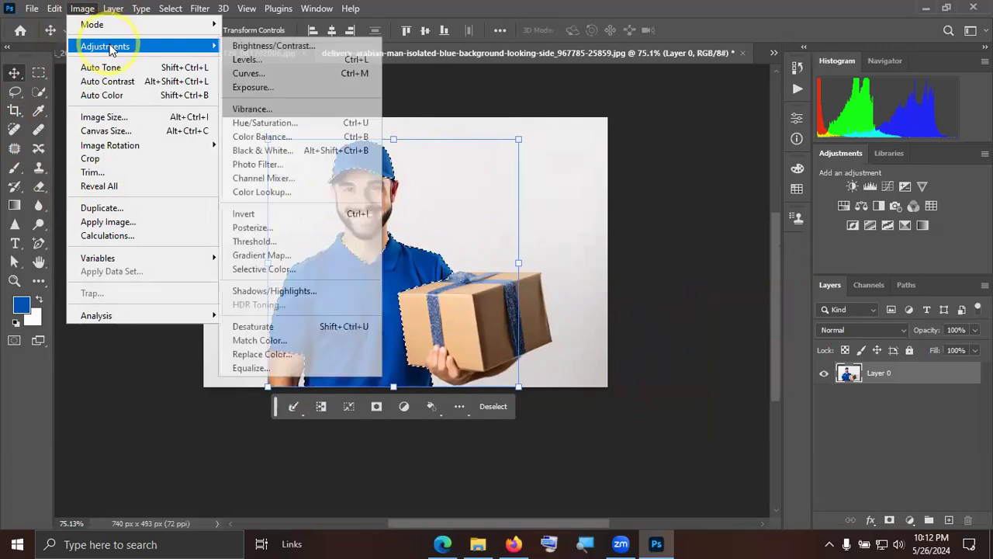
click(284, 124)
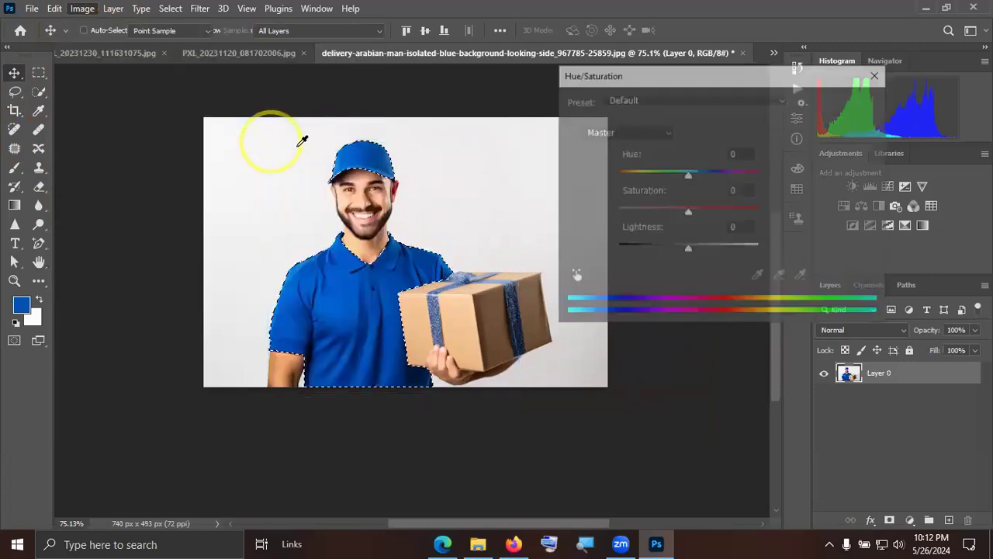
drag(650, 80, 714, 88)
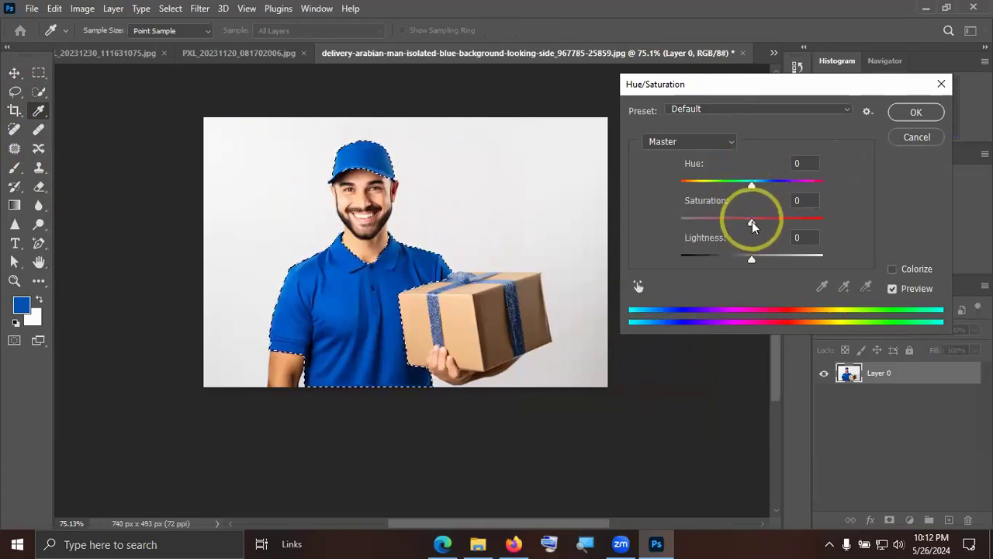
mouse_move(752, 221)
mouse_down()
mouse_move(804, 222)
mouse_move(642, 217)
mouse_move(744, 218)
mouse_up()
text(0)
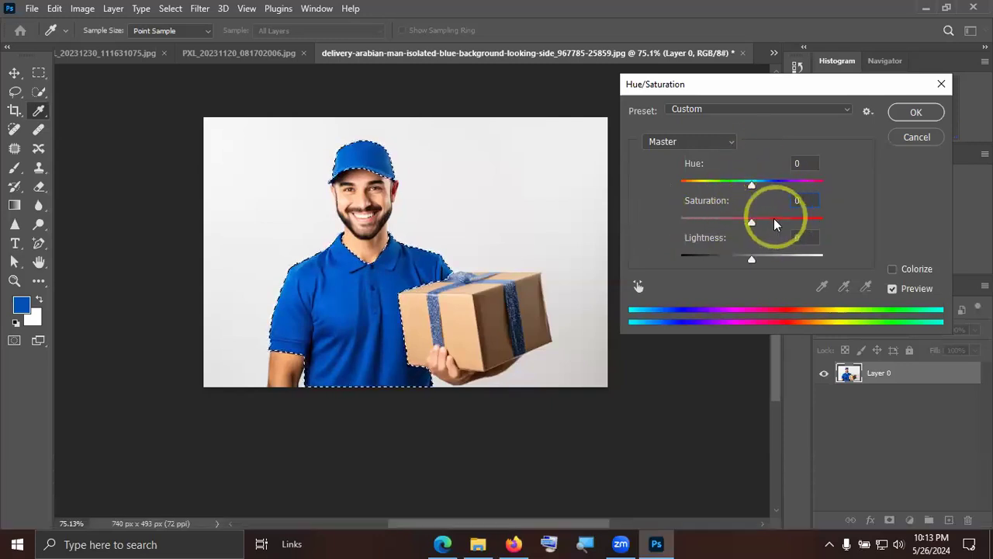
drag(752, 224, 594, 222)
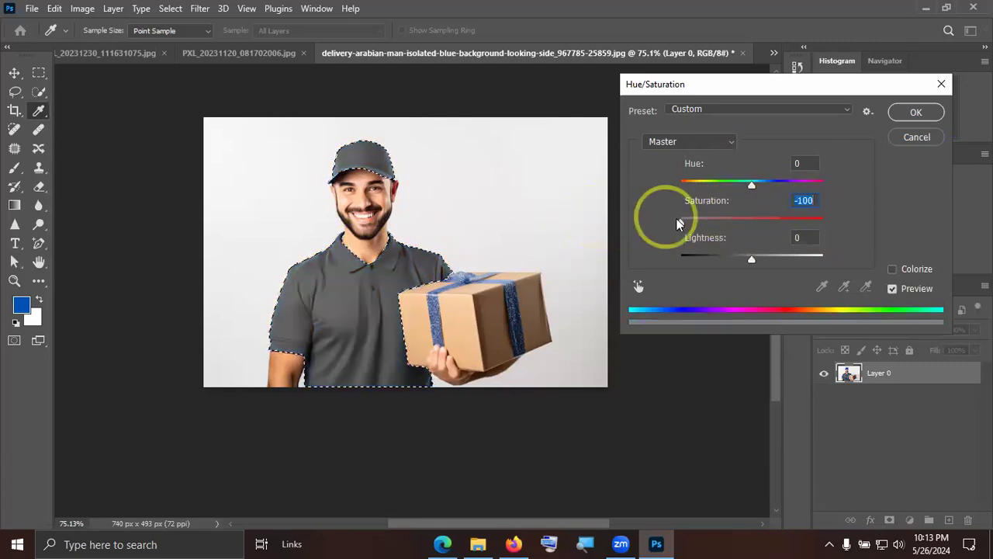
drag(684, 222, 742, 222)
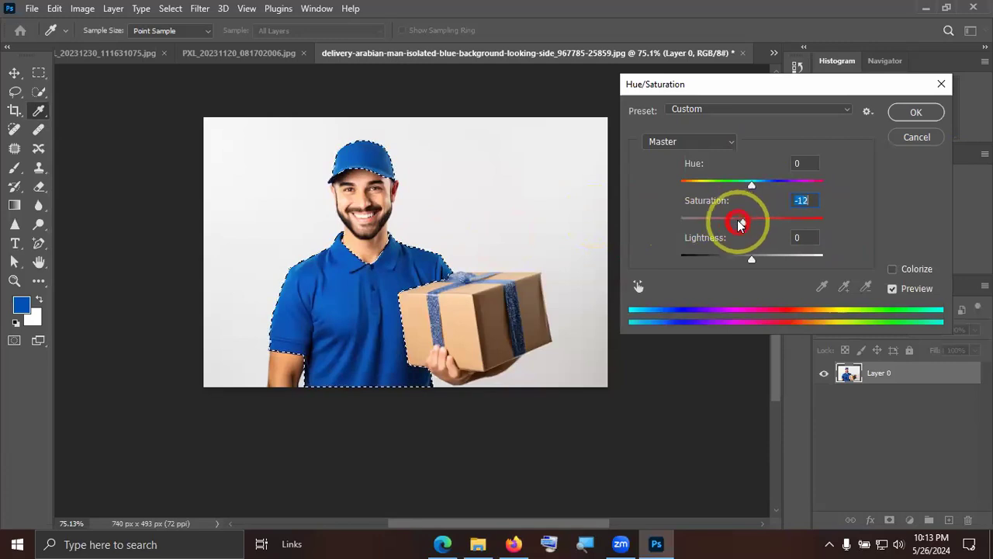
text(0)
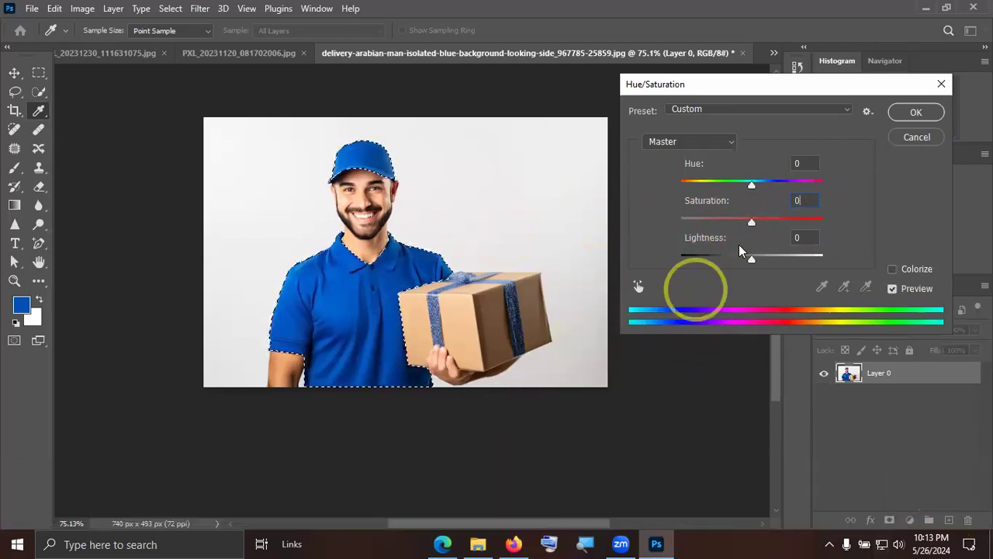
Try hue shifts up to +125 on the selected uniform and reset the hue to 0.
drag(753, 185, 797, 180)
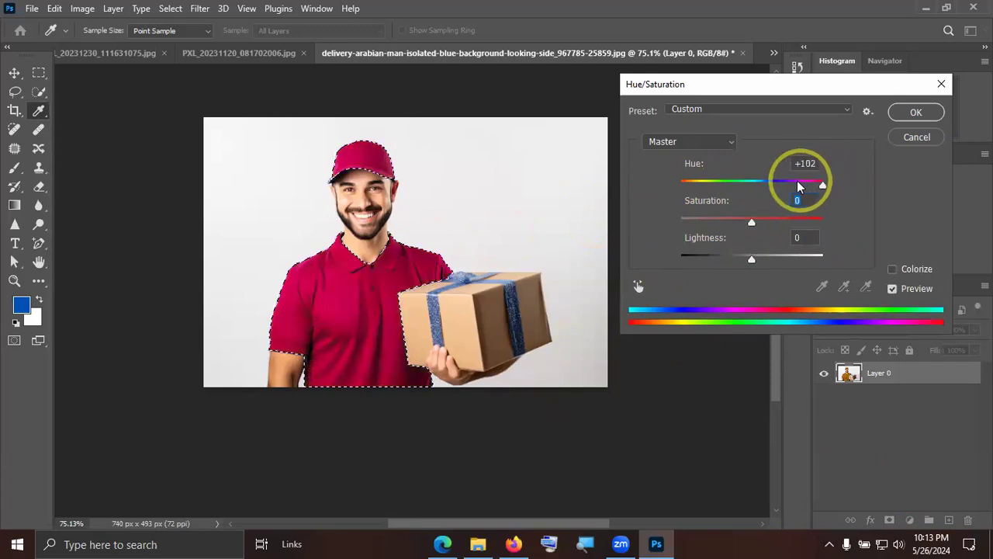
drag(700, 186, 809, 180)
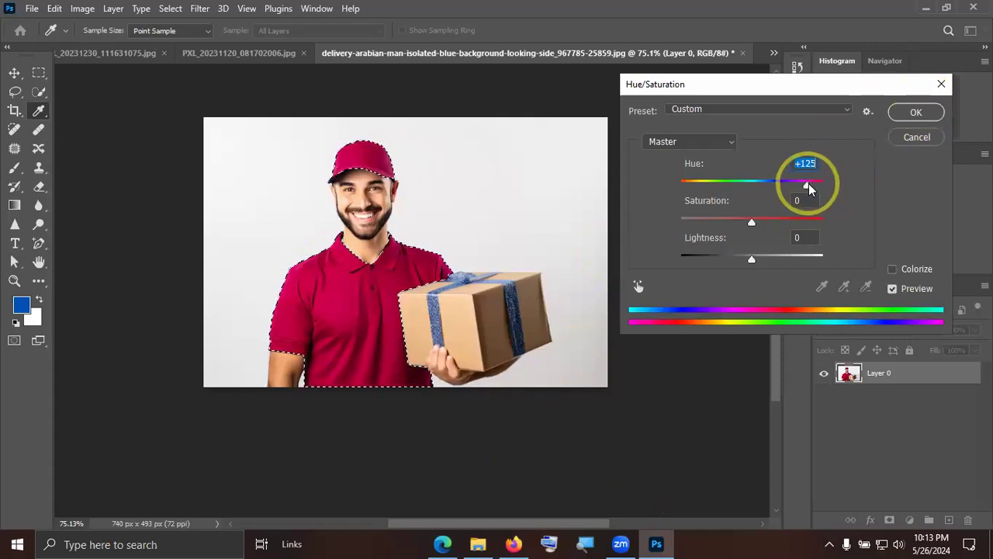
text(0)
key(alt)
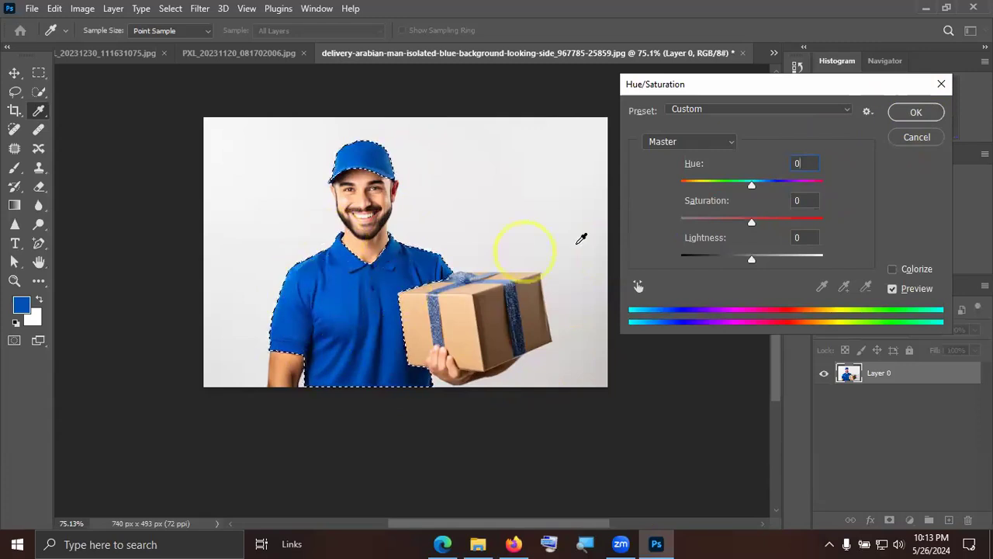
Recolour the uniform red by applying a hue of +142, and deselect it to check the result.
drag(752, 184, 813, 181)
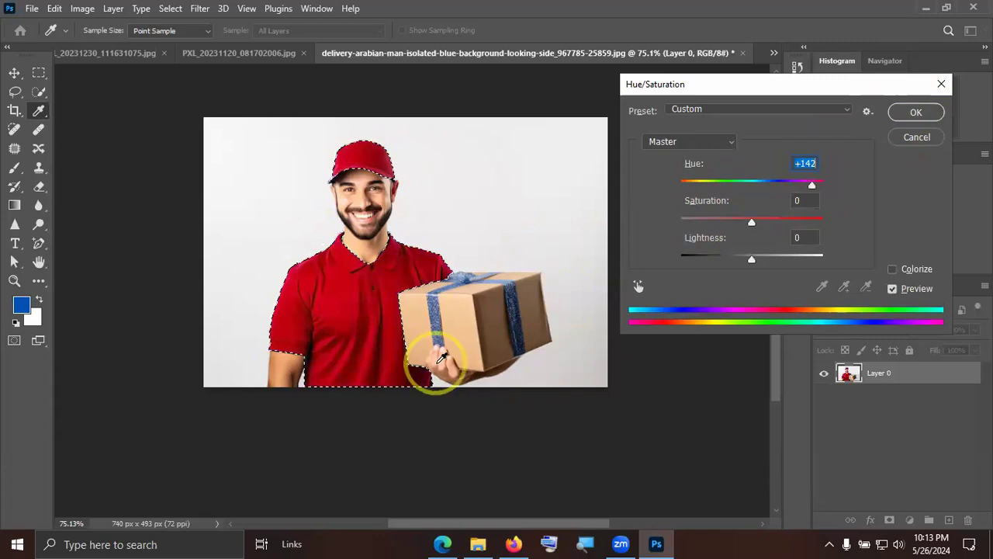
click(916, 112)
key(v)
key(ctrl+KP_0)
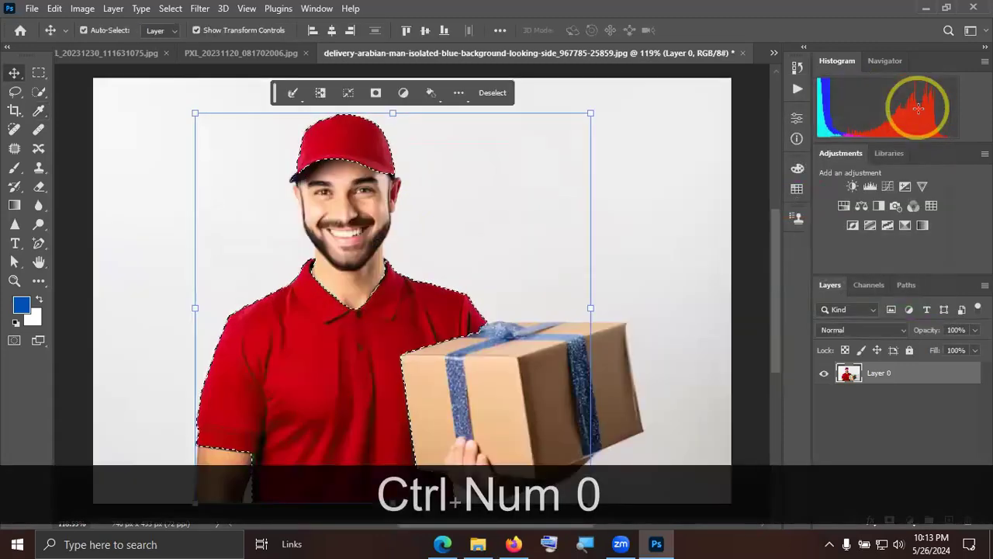
key(ctrl+d)
scroll(595, 243, down, 4)
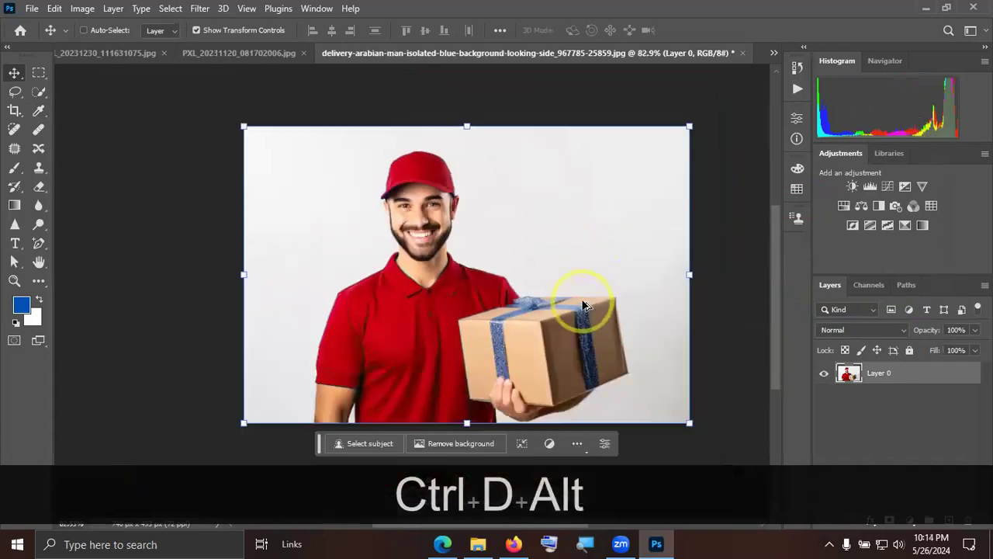
scroll(528, 282, up, 3)
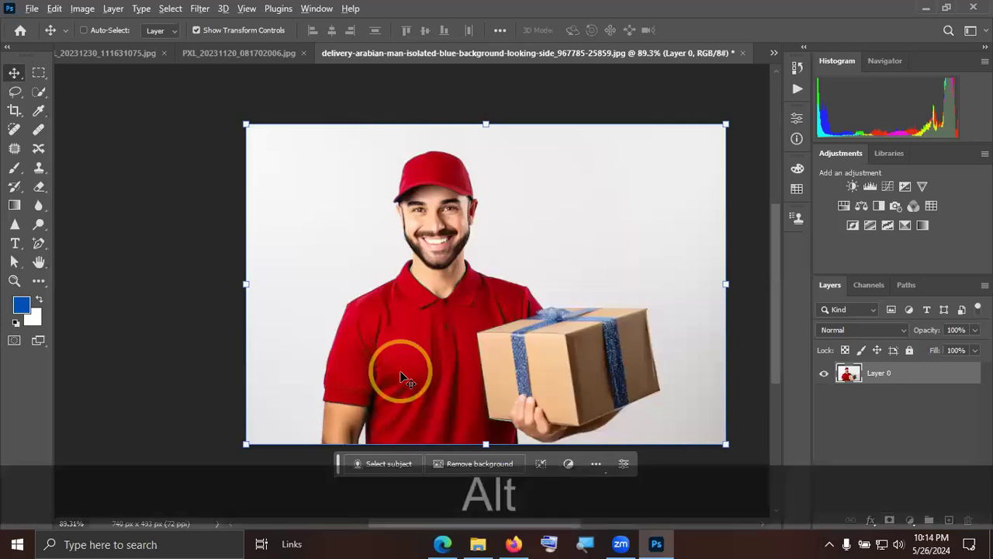
alt+scroll(400, 370, up, 5)
alt+scroll(359, 431, down, 5)
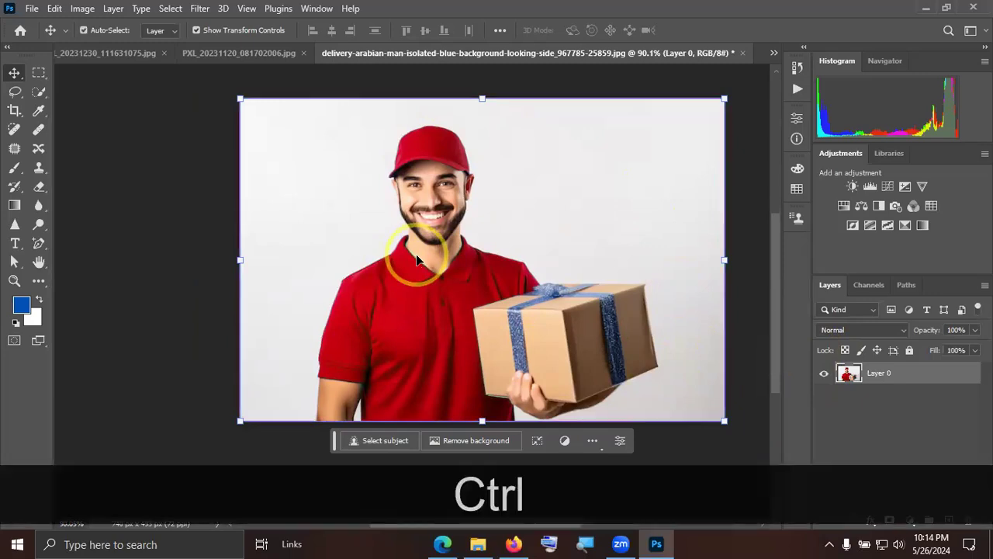
Restore the uniform's selection, turn it green with a second Hue/Saturation adjustment at hue +142, and deselect it.
key(ctrl+z)
click(82, 8)
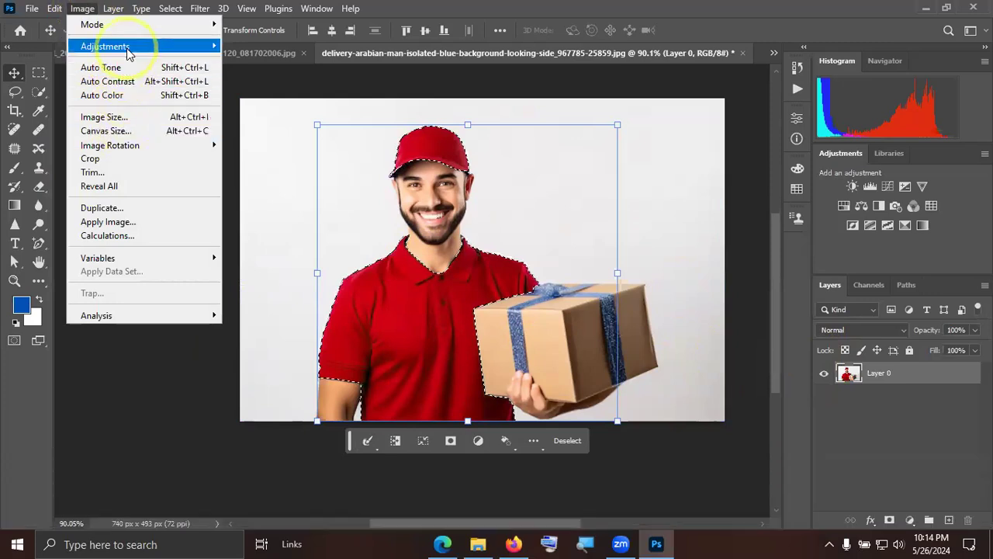
mouse_move(126, 48)
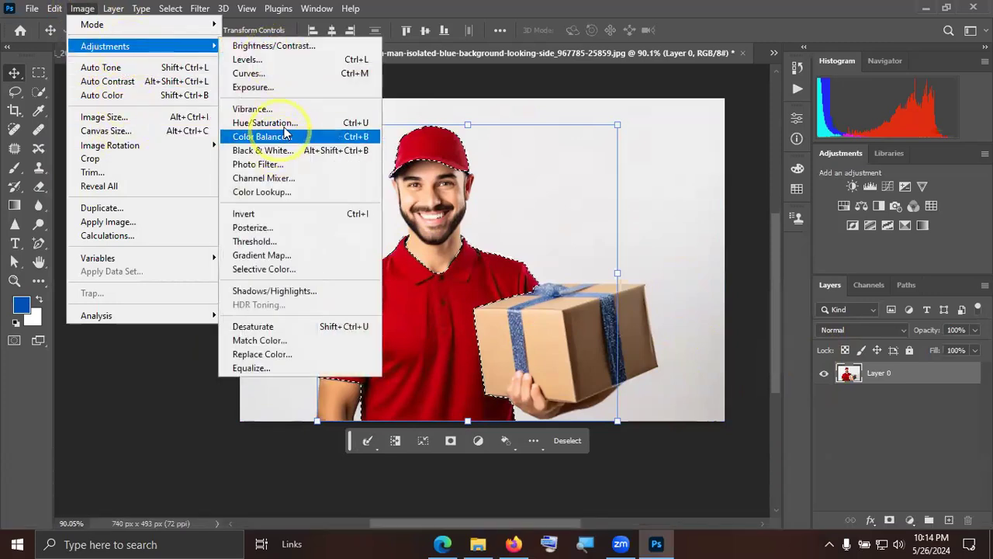
click(281, 122)
drag(755, 183, 804, 185)
mouse_move(751, 223)
mouse_down()
mouse_move(787, 220)
mouse_move(683, 216)
mouse_move(750, 219)
mouse_move(786, 208)
mouse_move(752, 220)
mouse_up()
click(810, 186)
drag(809, 186, 813, 187)
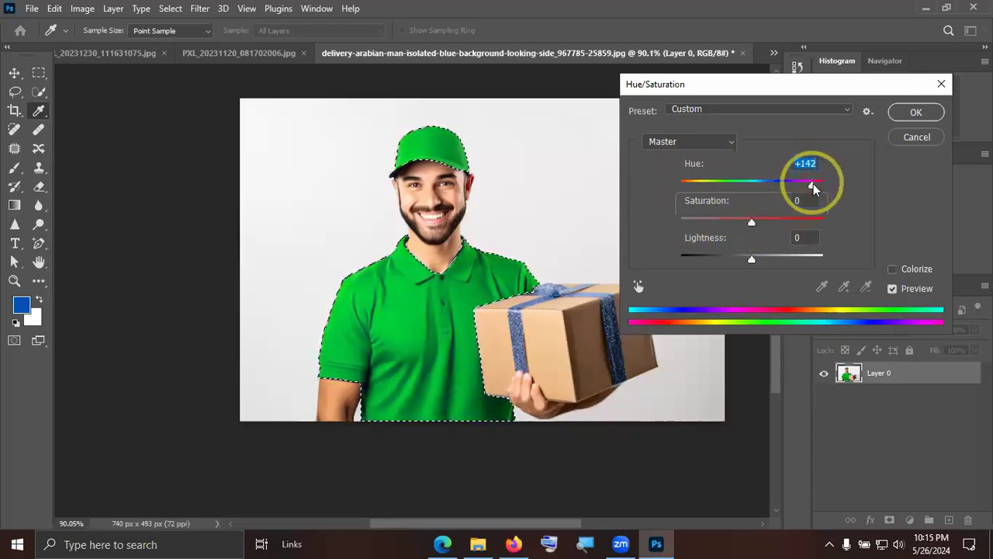
click(915, 112)
key(v)
key(ctrl+d)
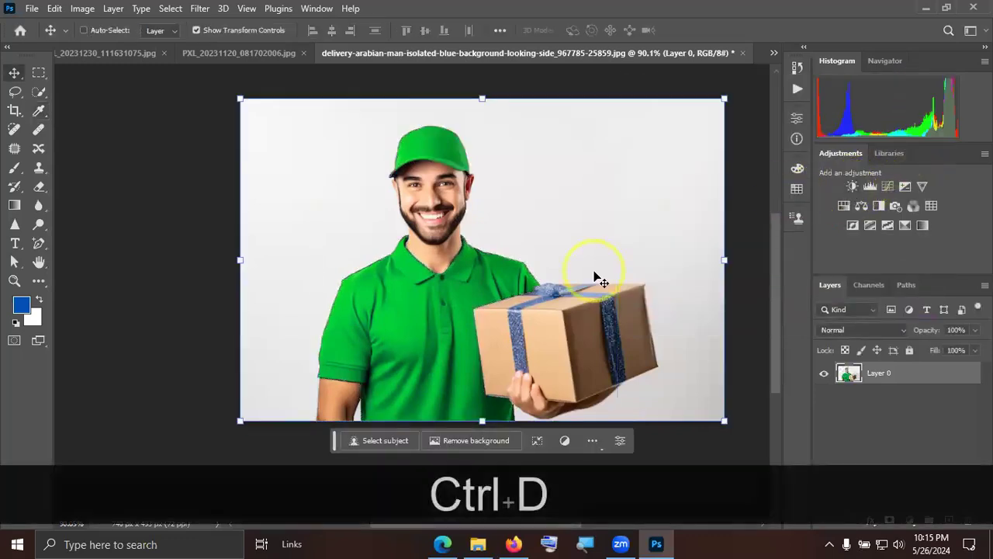
Undo the deselections and both hue adjustments to bring back the selected blue uniform.
key(ctrl)
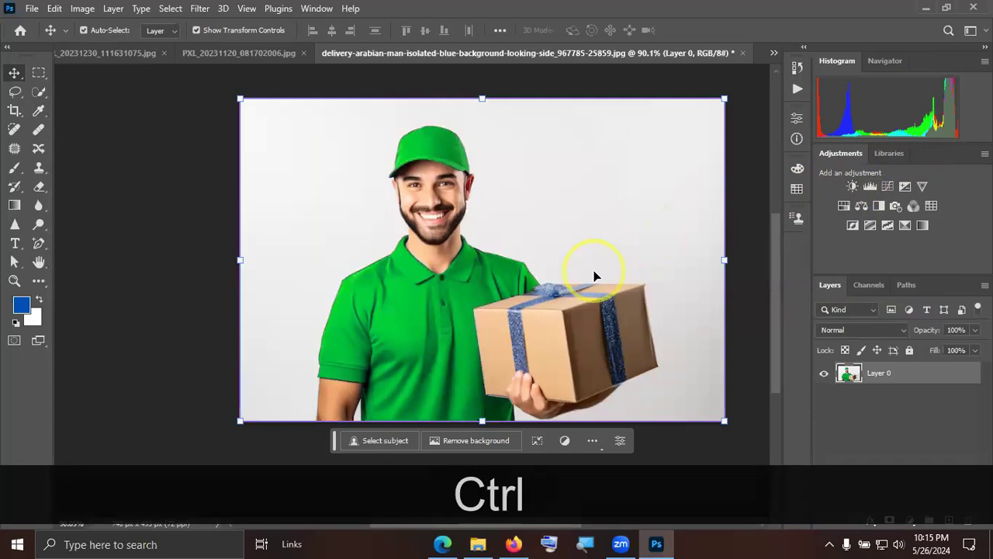
key(ctrl+z)
key(ctrl+z)
key(ctrl+z)
key(ctrl+z)
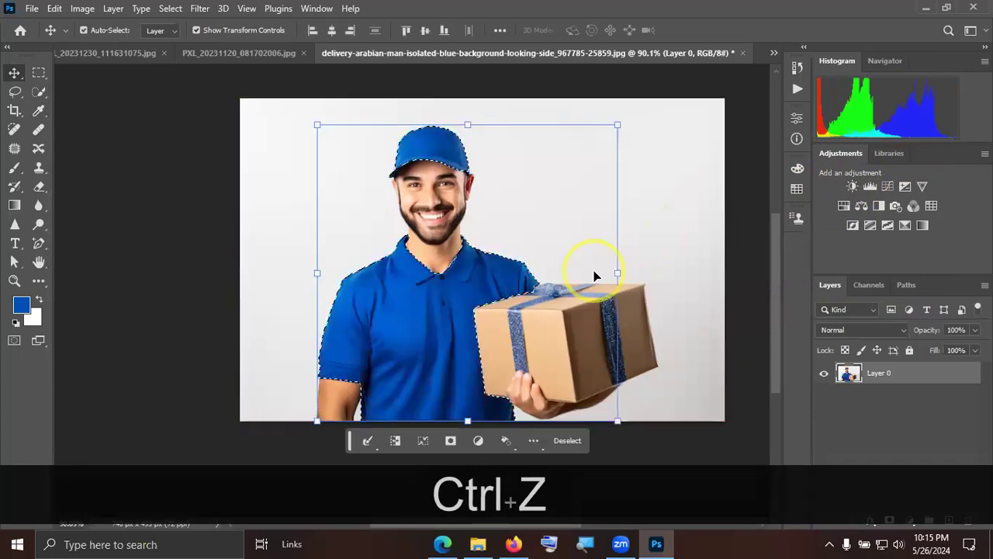
Try a hue of -117 on the Blues range sampled from the shirt in Hue/Saturation, and cancel the adjustment.
click(83, 8)
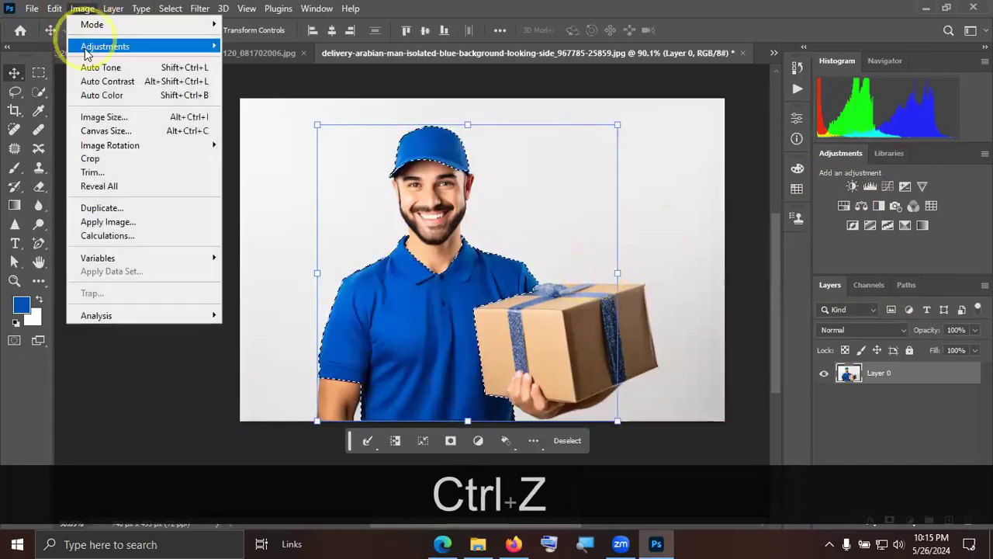
mouse_move(106, 46)
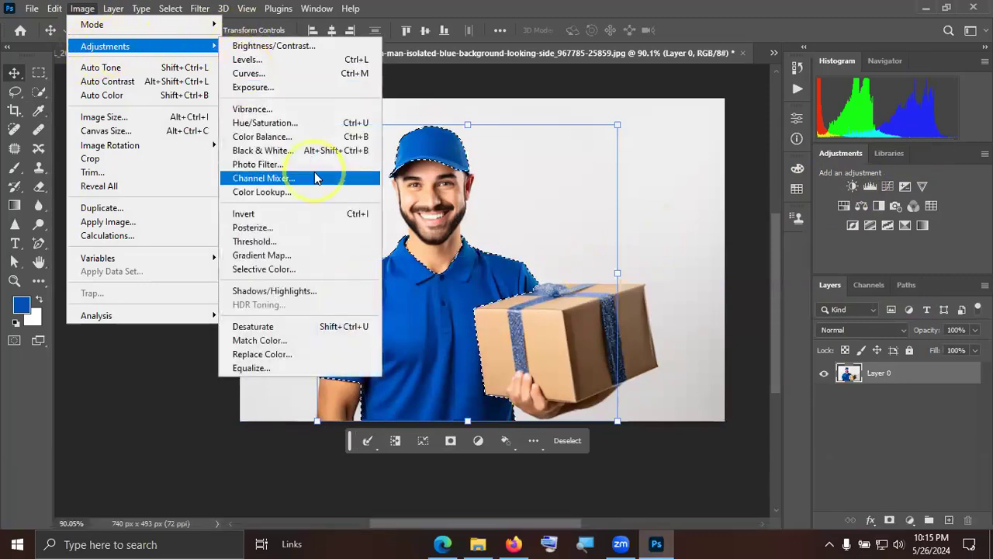
click(306, 124)
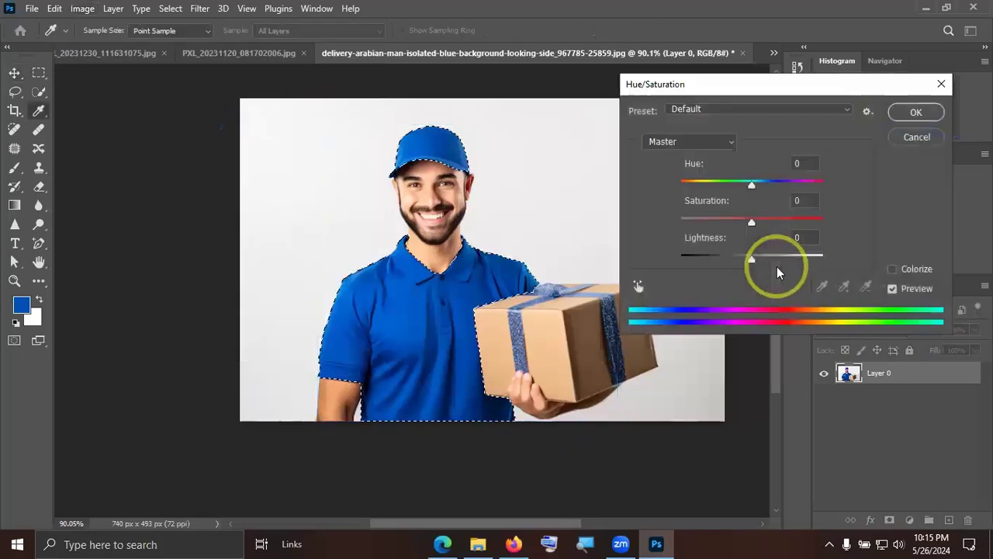
click(637, 287)
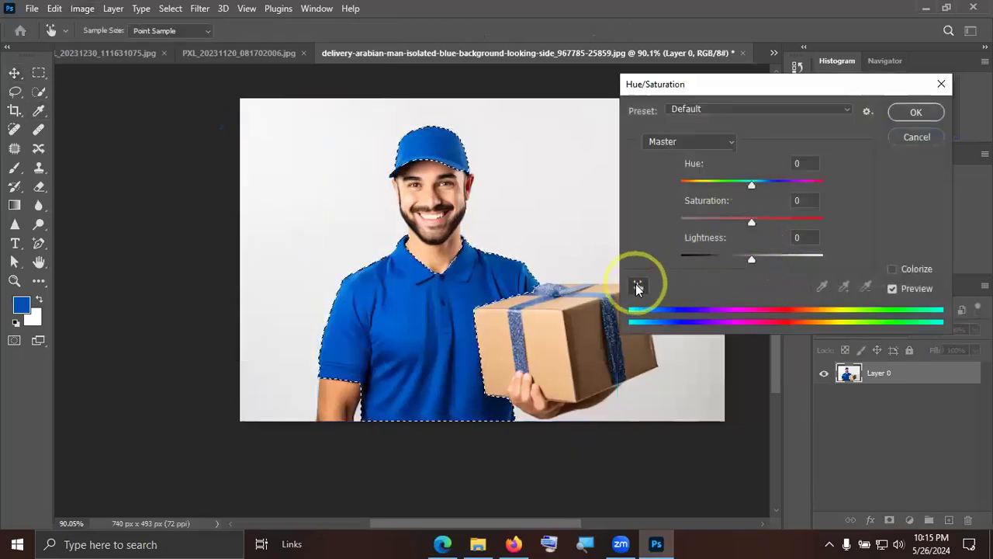
click(424, 286)
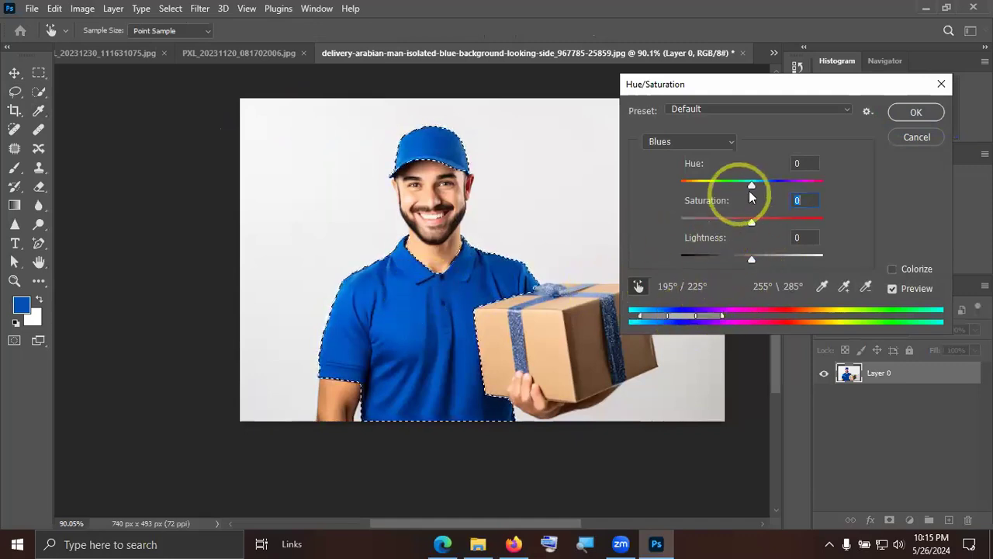
drag(752, 185, 699, 181)
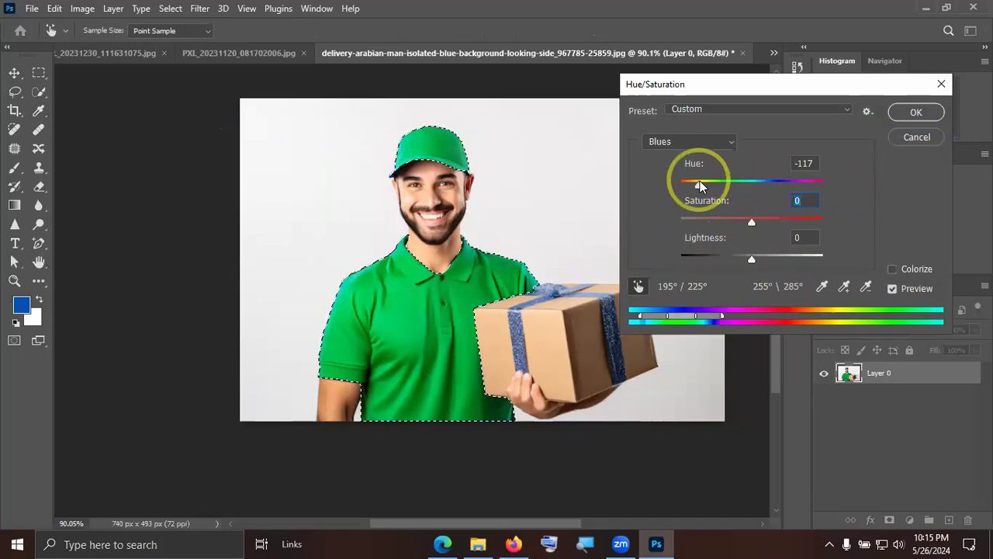
click(916, 137)
Deselect the uniform and target the Blues range in Hue/Saturation by sampling the shirt with the on-image adjustment tool.
key(ctrl+d)
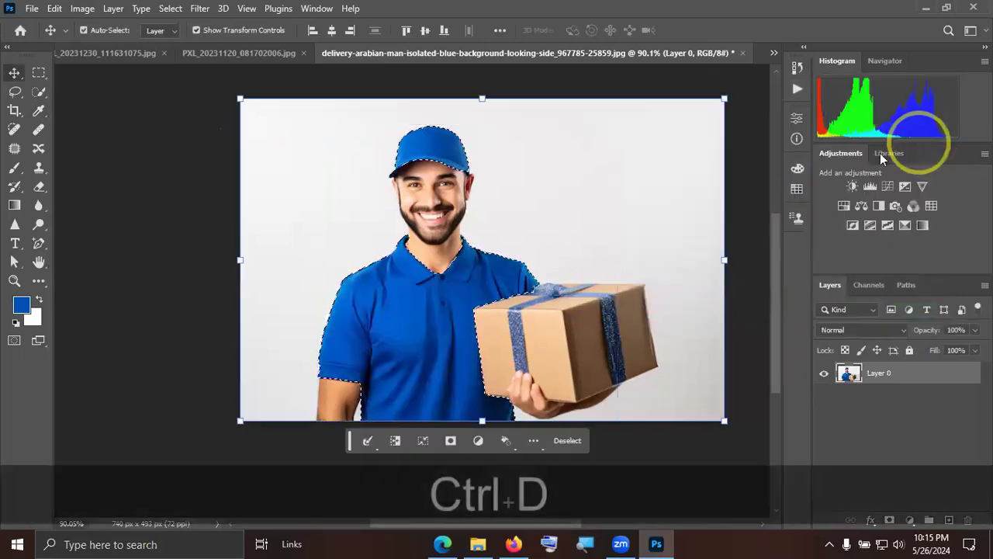
click(81, 9)
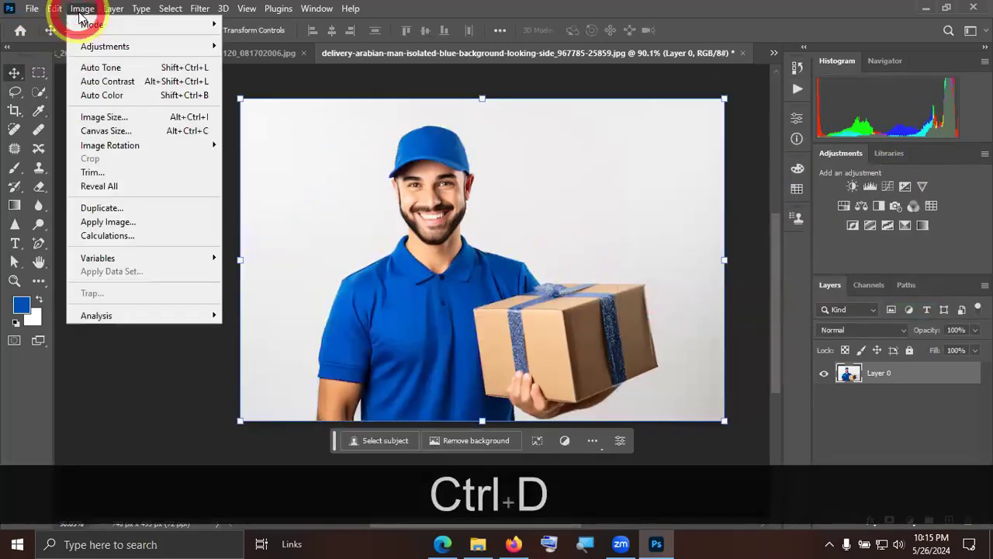
click(214, 45)
click(248, 122)
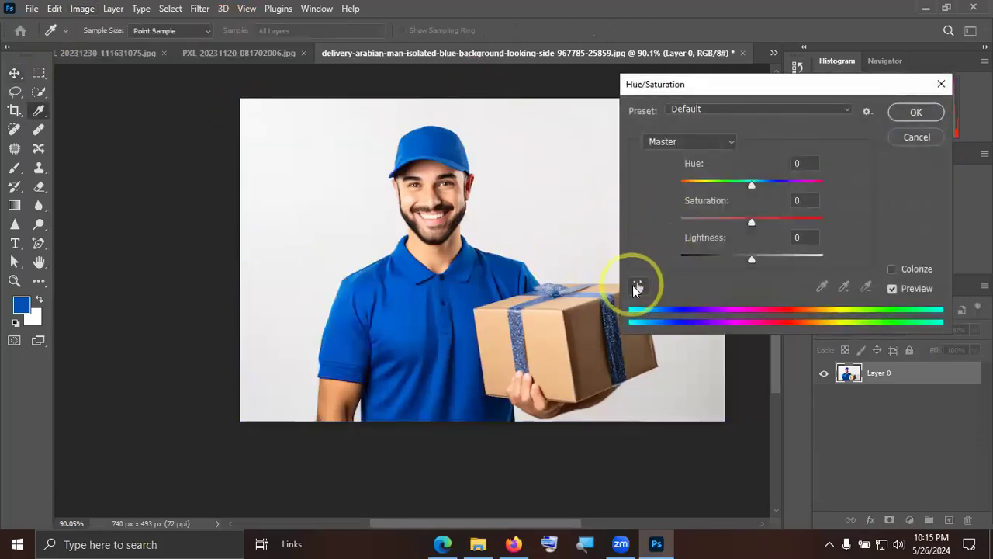
click(634, 286)
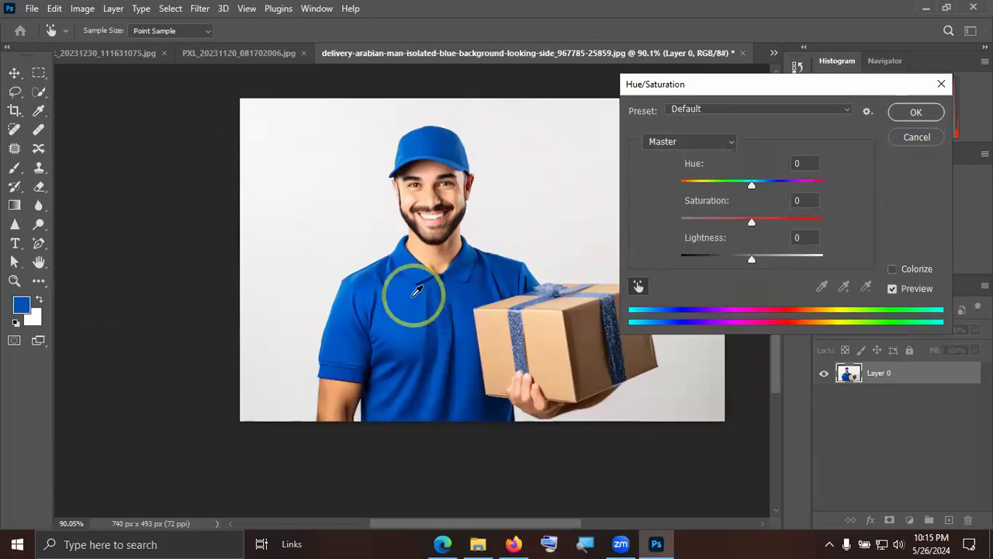
click(418, 261)
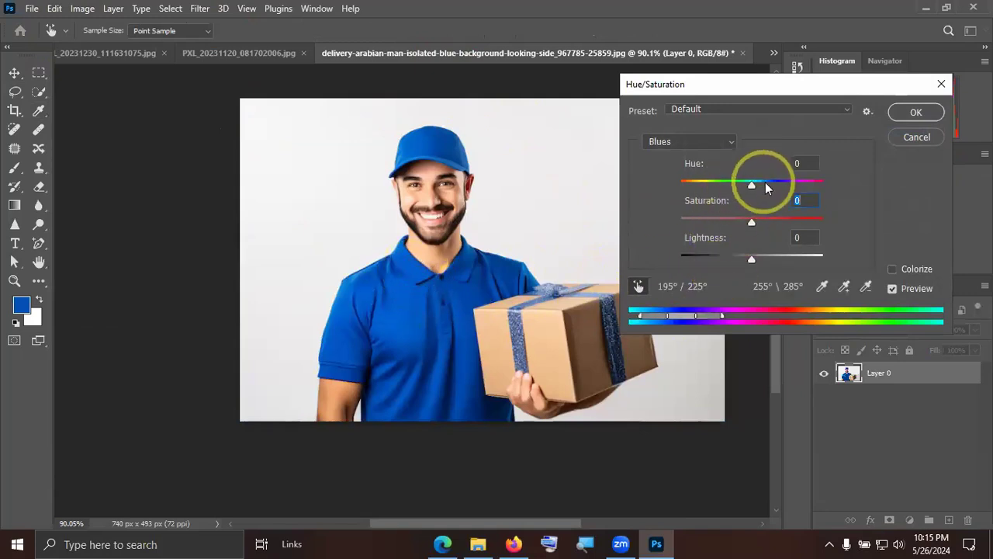
Shift the targeted colour range to 160°/190° through 220°/250°, change its hue until the uniform turns crimson red, and apply the adjustment.
drag(755, 181, 867, 185)
drag(686, 315, 653, 318)
drag(821, 184, 723, 191)
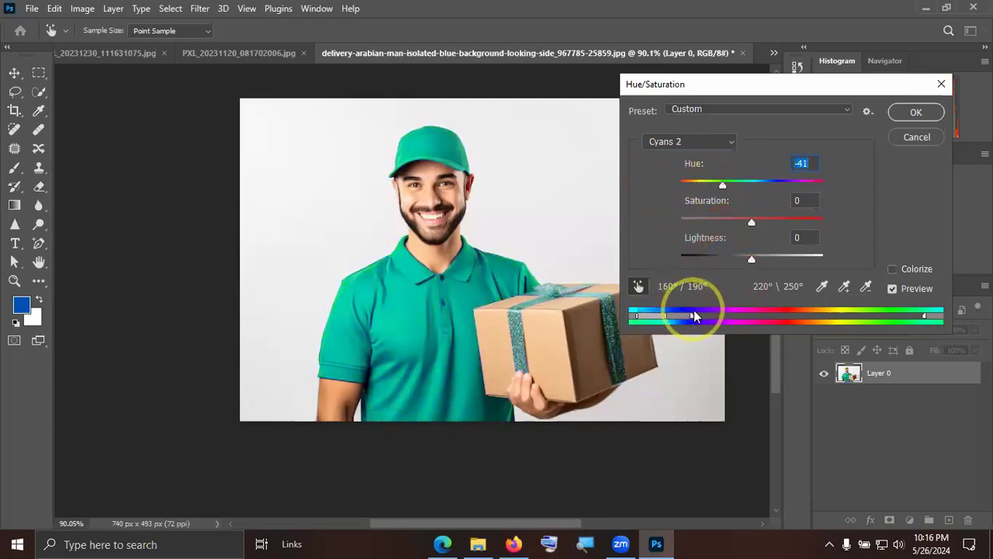
drag(722, 182, 810, 181)
click(912, 111)
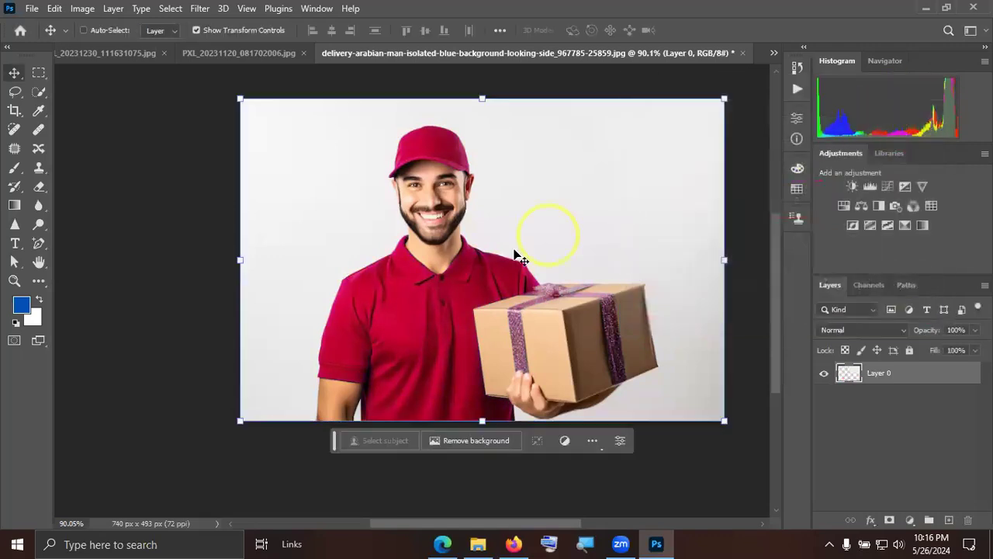
Examine the recoloured cap, shirt and ribbon up close and at full view, with the layer deselected.
scroll(422, 159, up, 8)
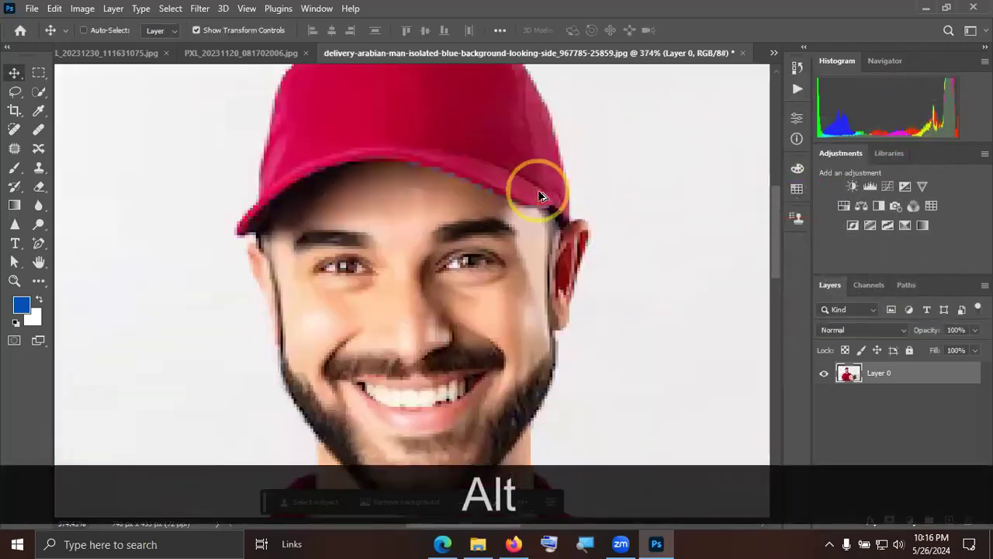
scroll(540, 194, down, 5)
drag(525, 348, 518, 152)
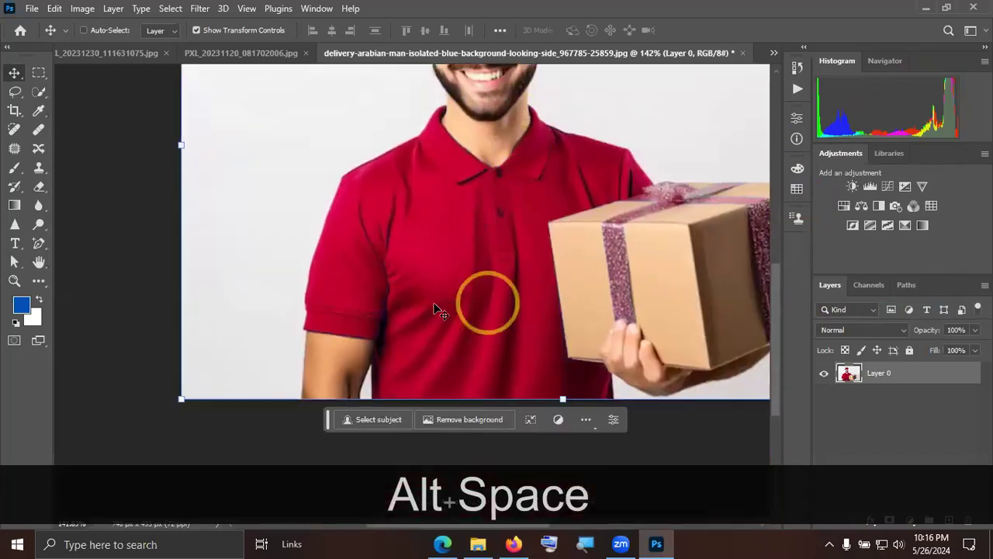
scroll(452, 303, down, 3)
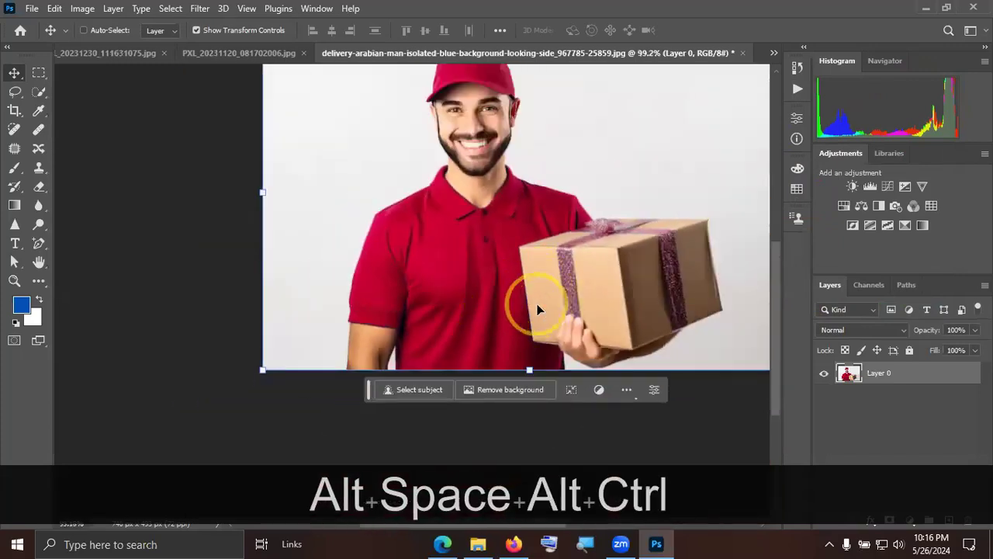
key(ctrl+alt+KP_0)
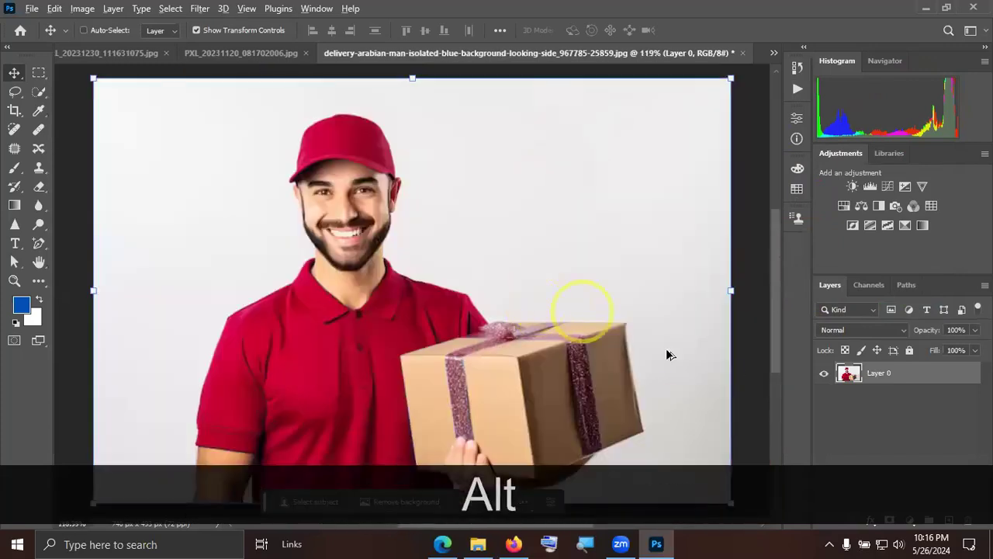
scroll(704, 362, down, 2)
click(889, 412)
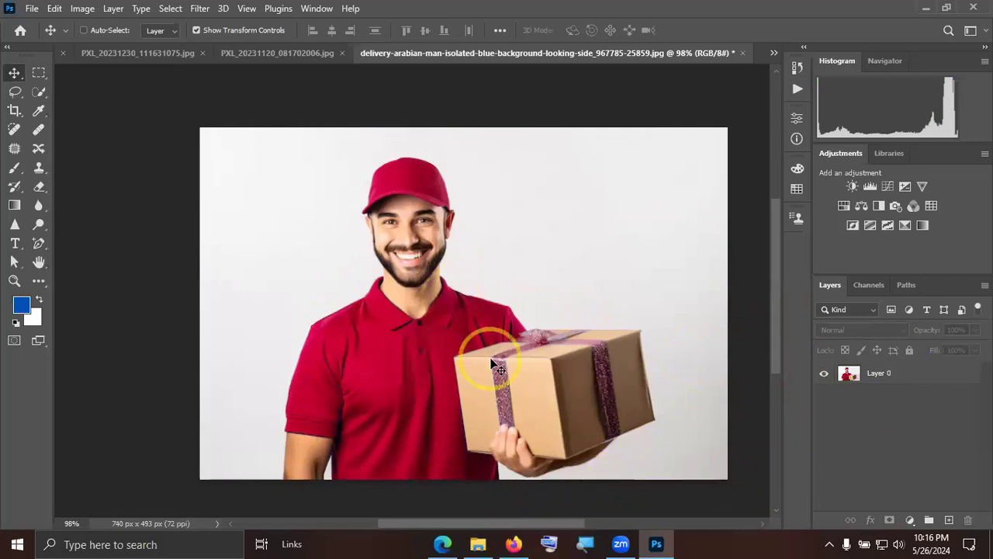
scroll(485, 351, down, 2)
Open the orange Renault car photo whose file name ends in 6747187.jpg from the Downloads folder.
click(32, 10)
click(40, 35)
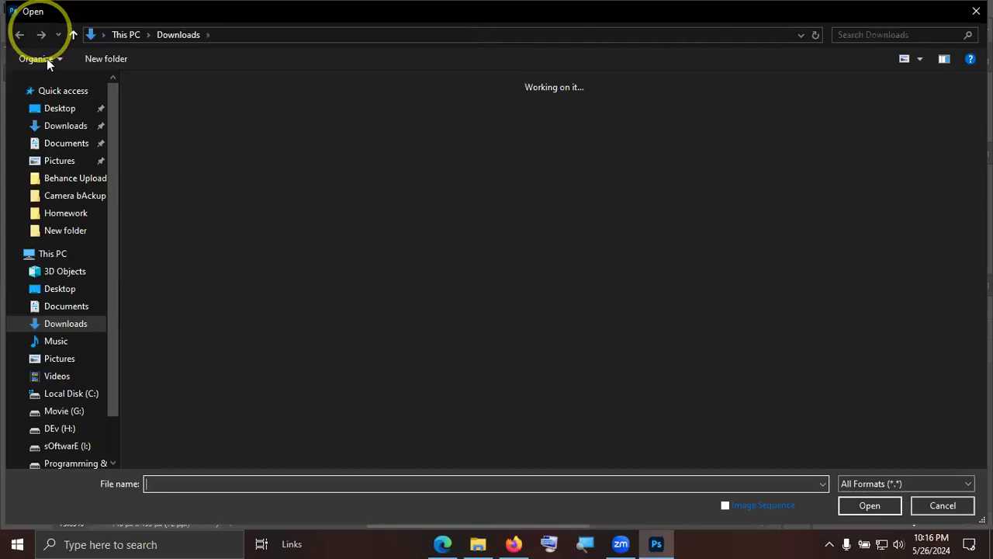
scroll(592, 308, down, 3)
scroll(592, 309, down, 4)
scroll(593, 312, down, 10)
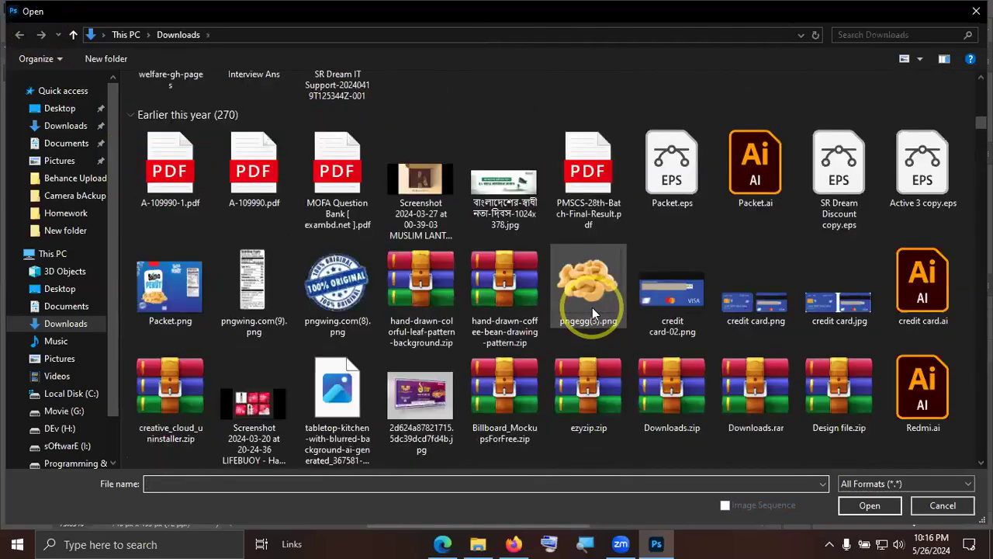
scroll(592, 308, down, 10)
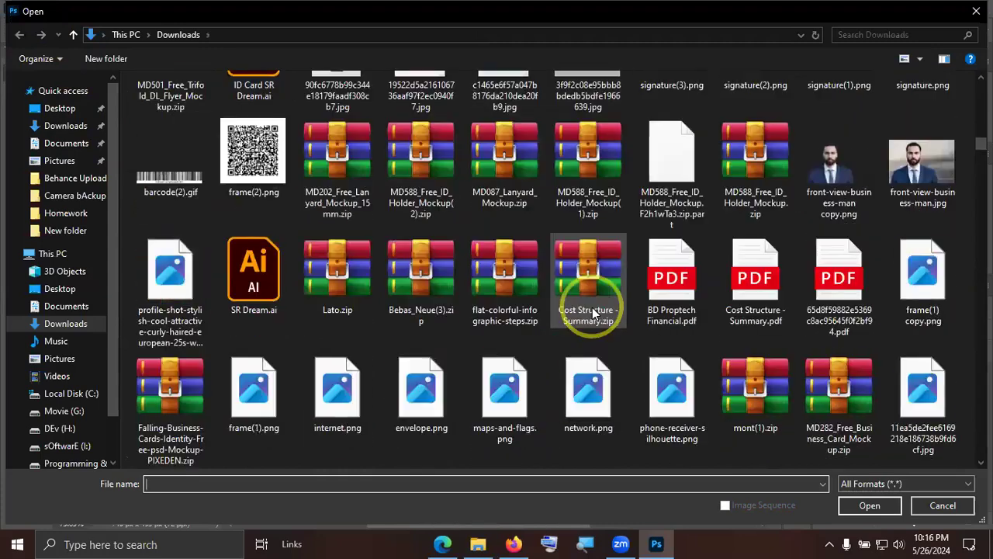
scroll(592, 307, down, 8)
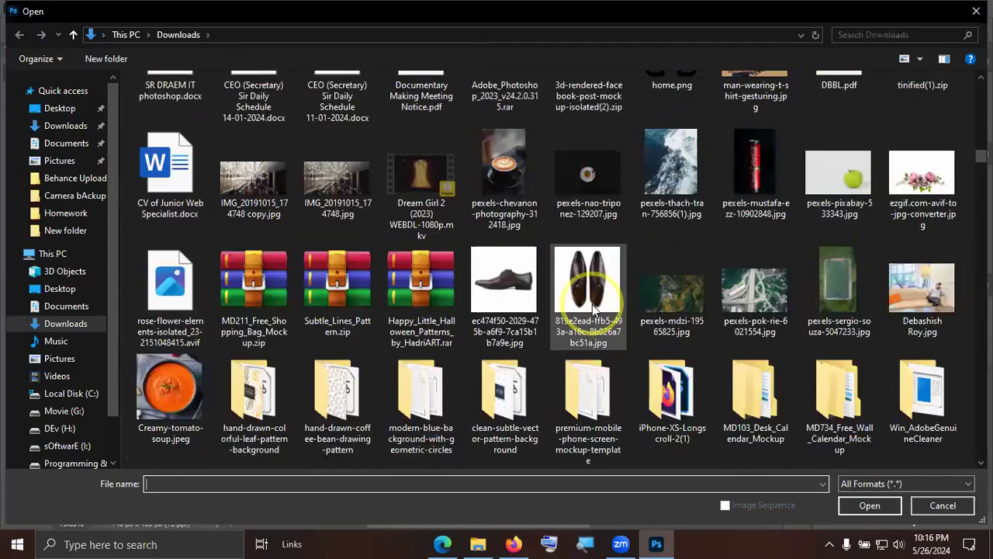
scroll(592, 304, down, 10)
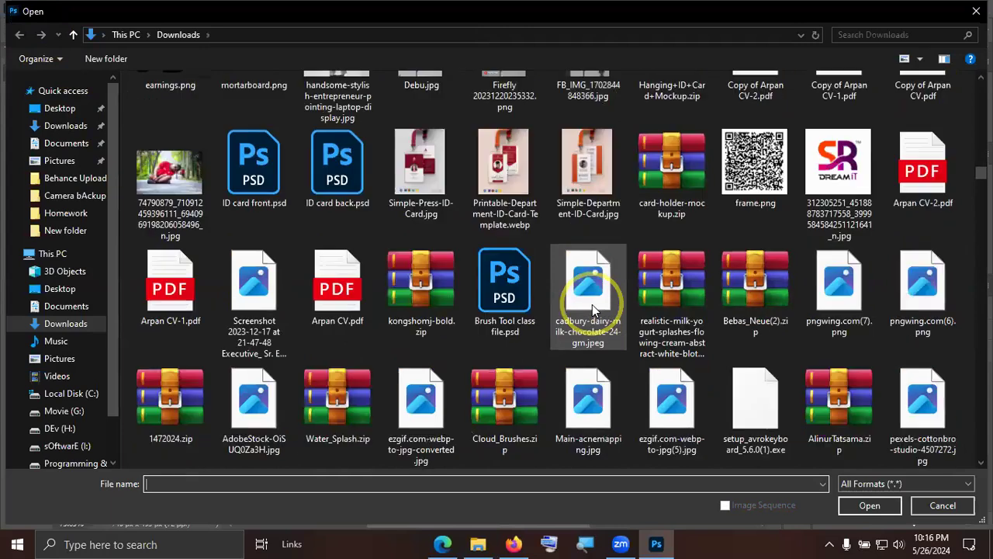
scroll(592, 304, down, 3)
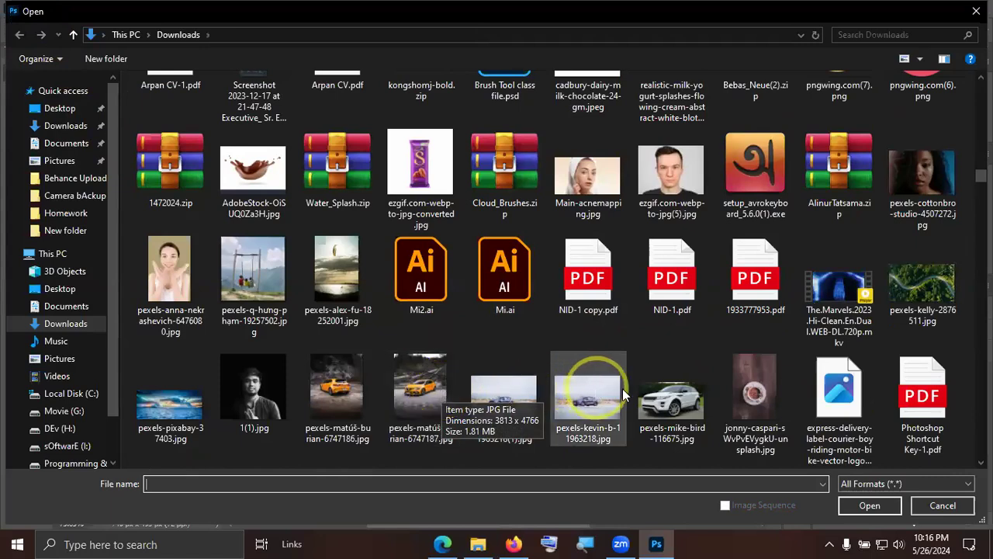
double_click(423, 398)
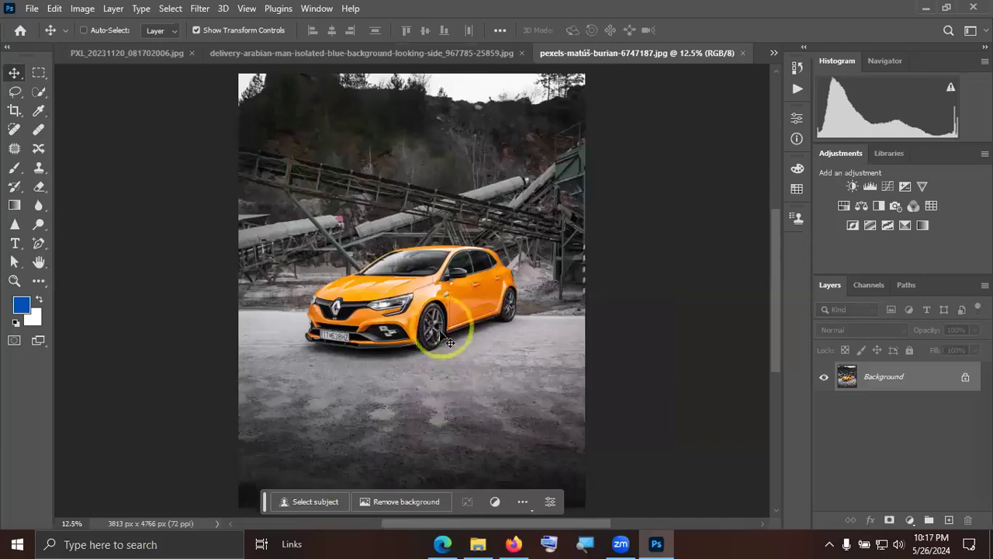
Start a Hue/Saturation adjustment on the car photo and target the Yellows range by sampling the hood with the on-image adjustment tool.
scroll(439, 330, up, 2)
scroll(457, 316, up, 2)
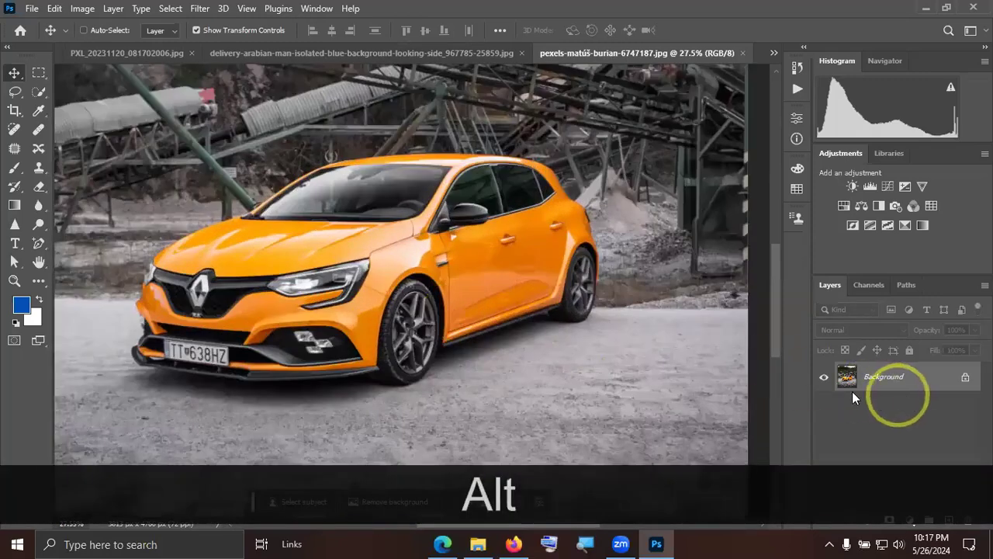
click(82, 9)
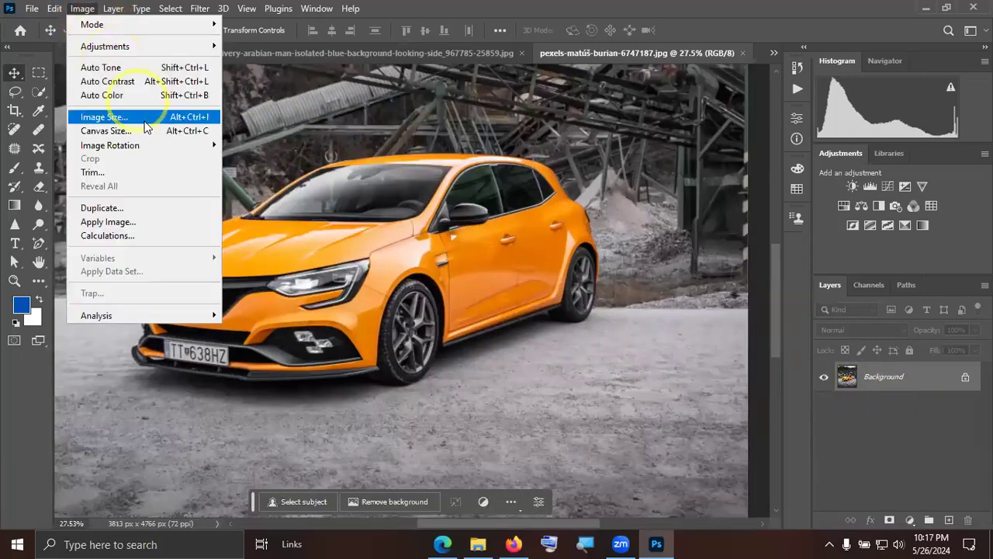
mouse_move(116, 45)
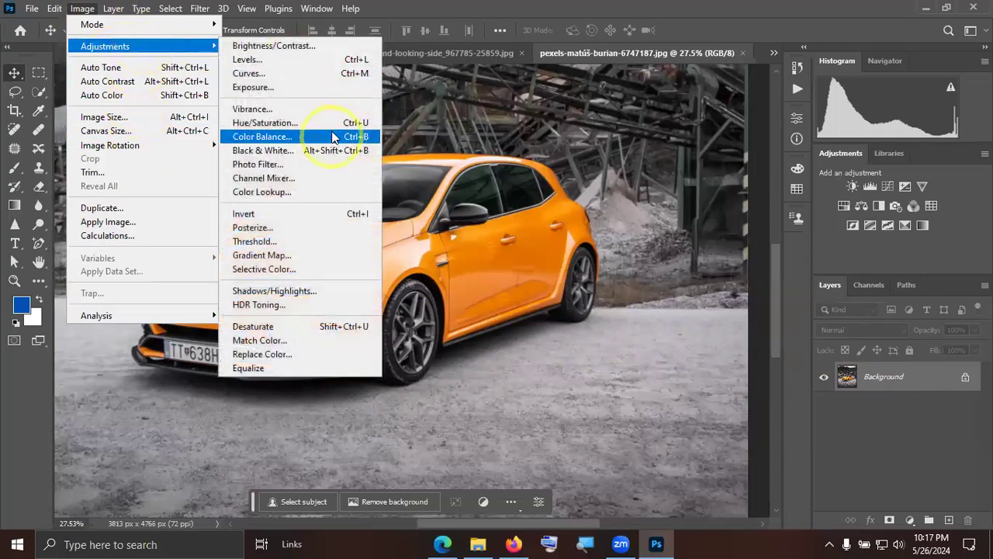
click(335, 126)
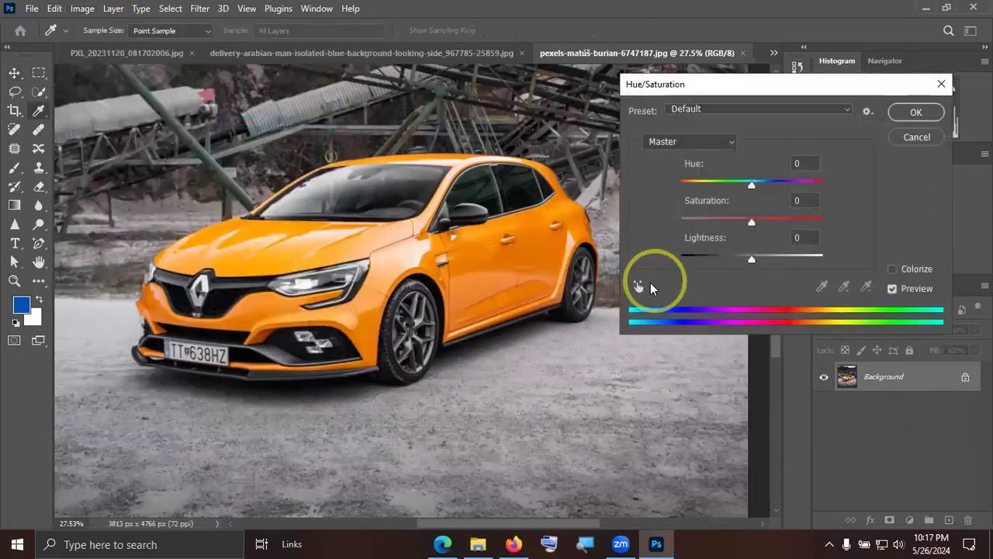
click(639, 286)
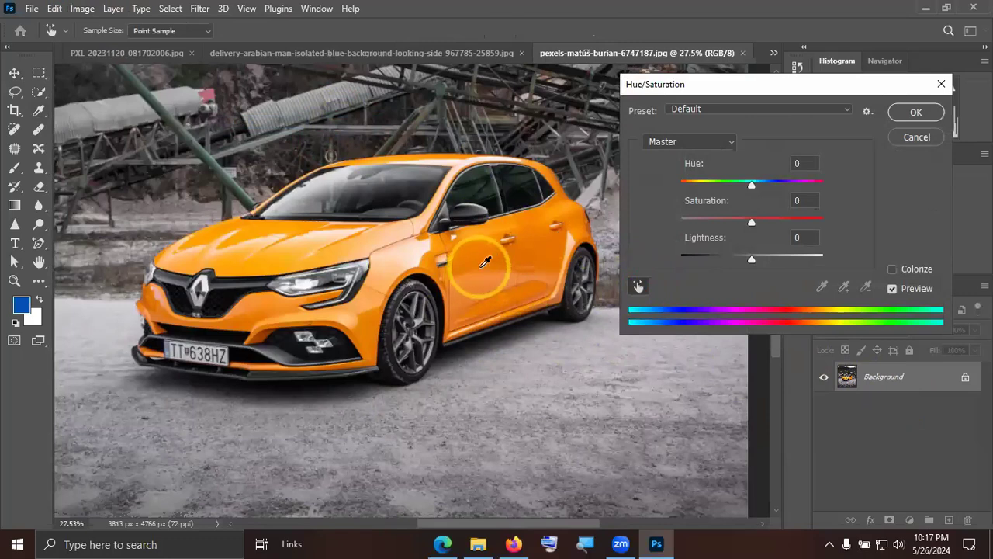
click(272, 236)
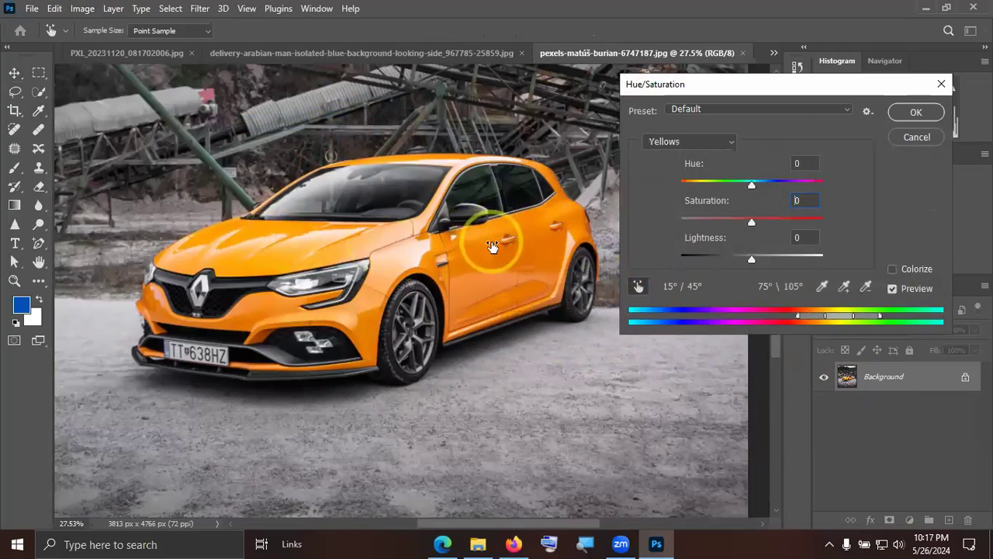
Set the Yellows hue to -180 and shift the affected range to 346°/16° through 46°/76°, turning the car blue.
mouse_move(755, 186)
mouse_down()
mouse_move(830, 176)
mouse_move(742, 173)
mouse_move(649, 189)
mouse_up()
drag(833, 317, 813, 313)
drag(794, 313, 812, 314)
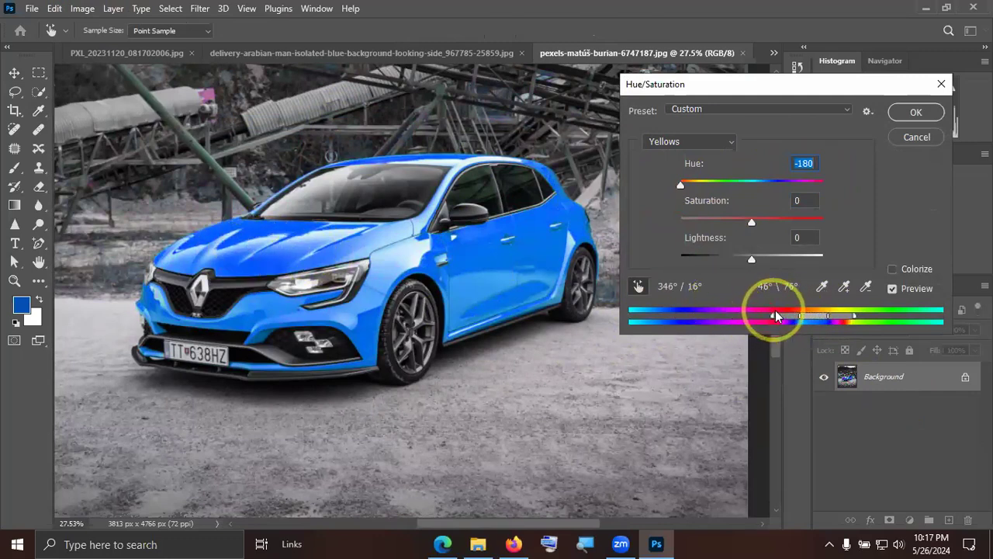
Readjust the affected range to 315°/345° through 52°/82°, set the hue to +180, and apply the adjustment.
drag(780, 316, 733, 317)
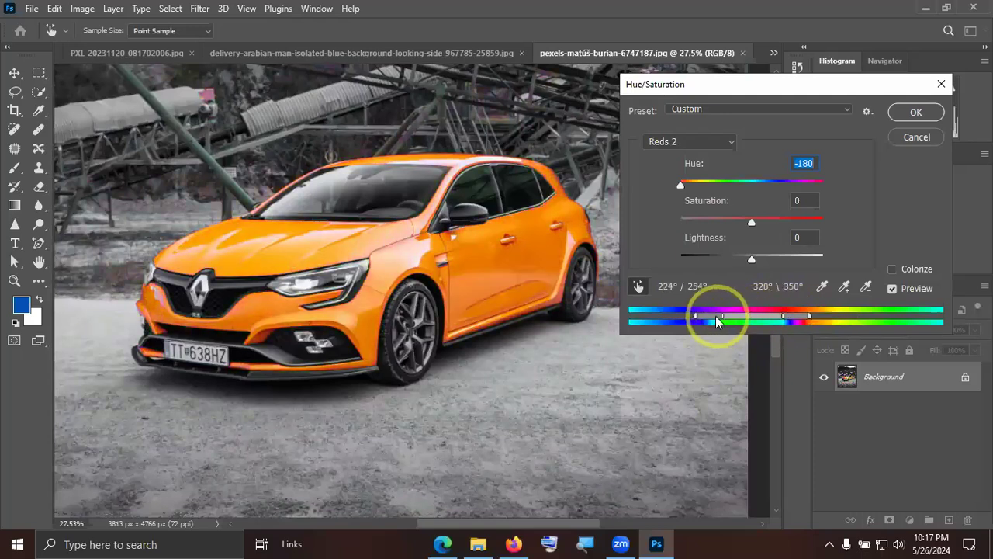
drag(660, 317, 819, 319)
drag(683, 185, 829, 186)
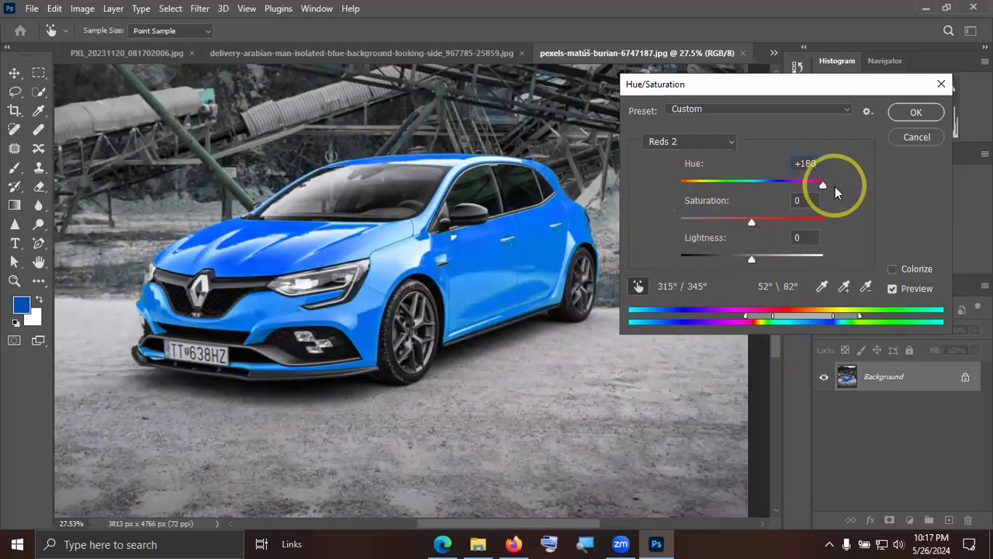
drag(835, 185, 835, 185)
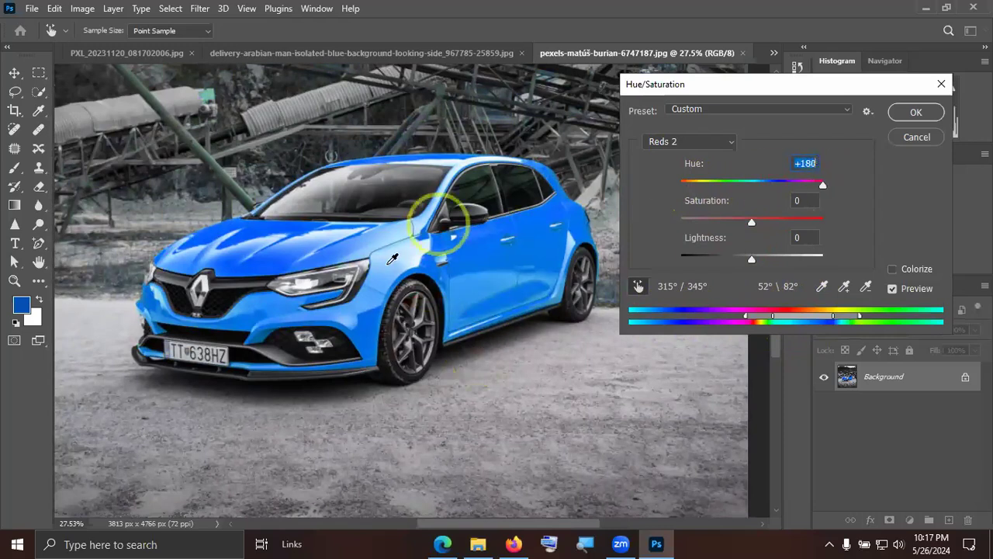
click(916, 111)
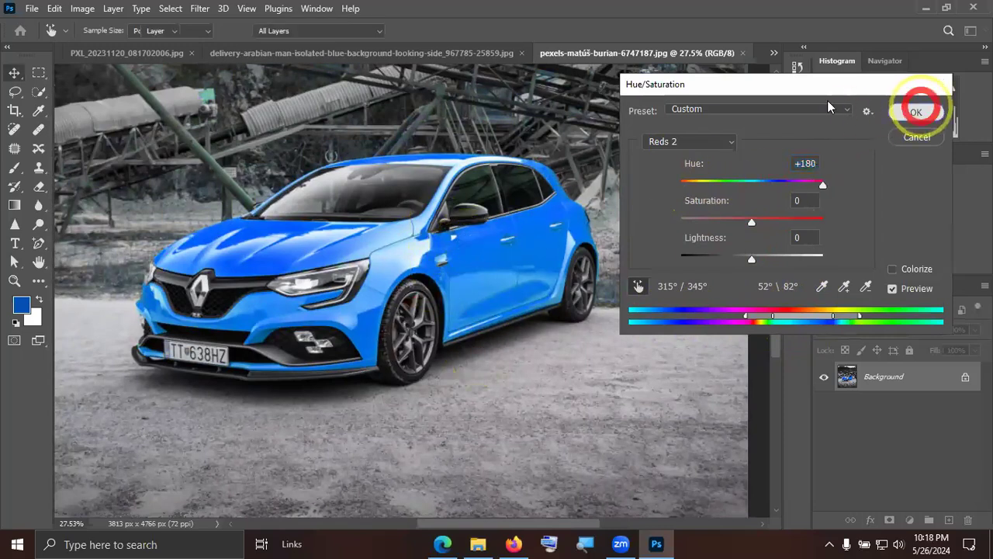
Undo the car's hue adjustment and close the car photo.
key(ctrl+KP_0)
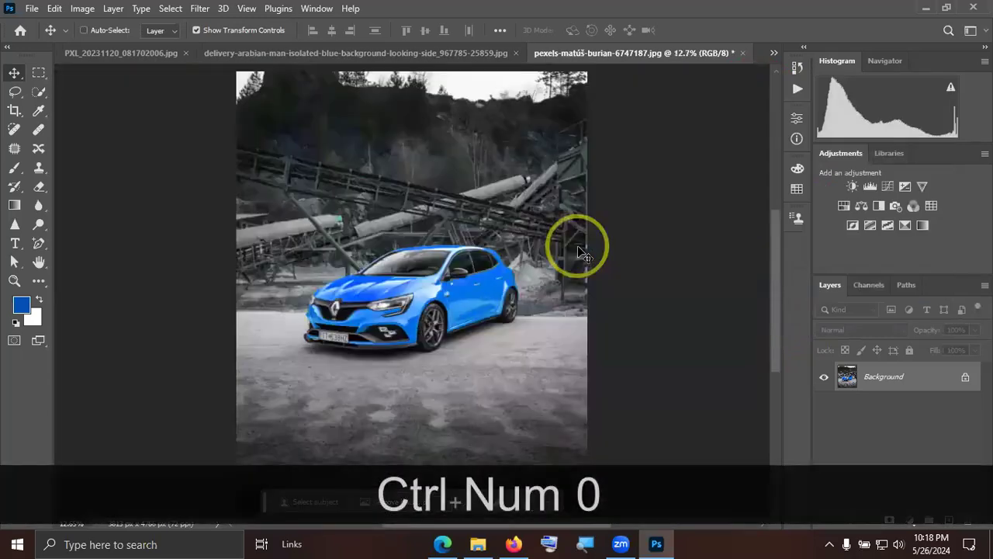
key(ctrl+z)
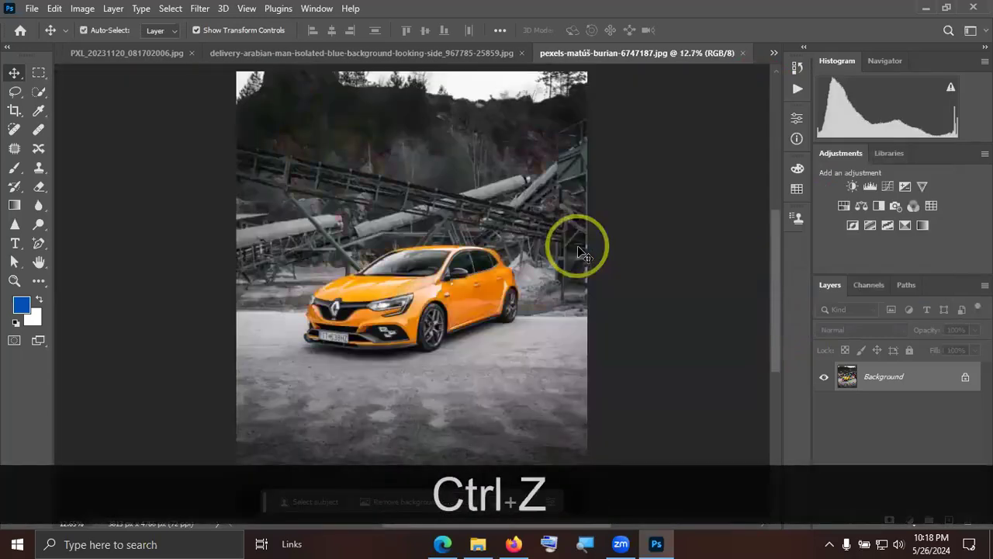
scroll(458, 332, up, 8)
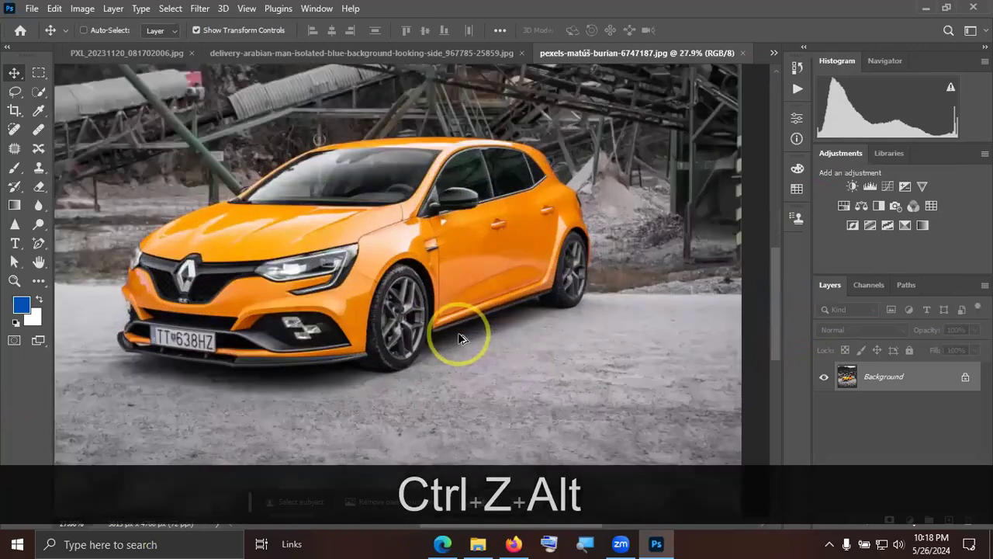
scroll(458, 332, down, 1)
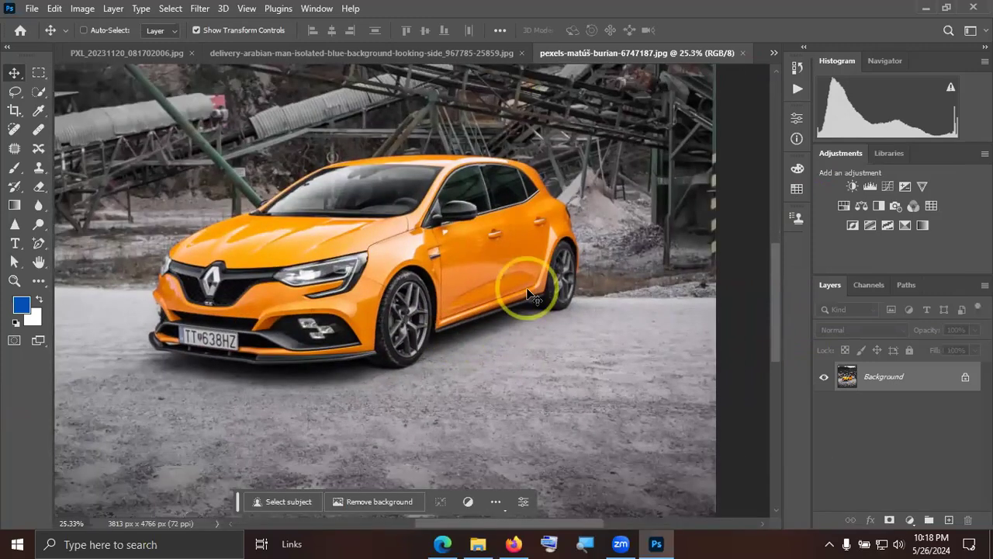
click(742, 53)
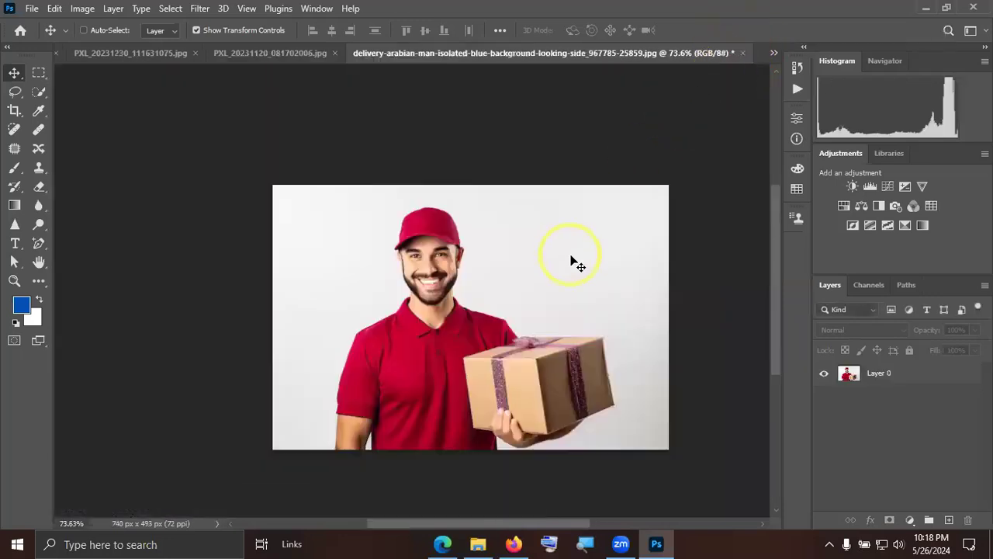
Select the delivery man's red cap on Layer 0 with the Quick Selection tool.
click(38, 93)
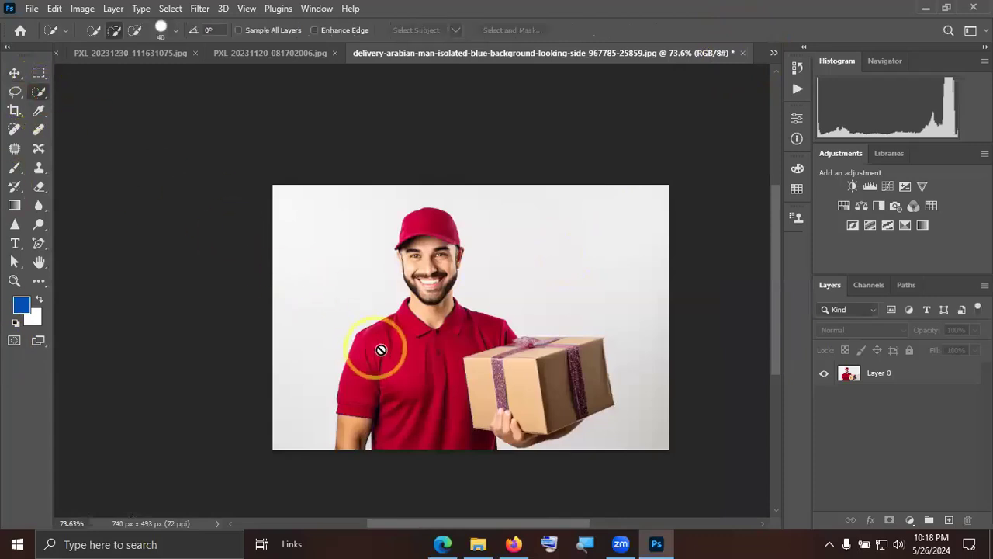
click(880, 375)
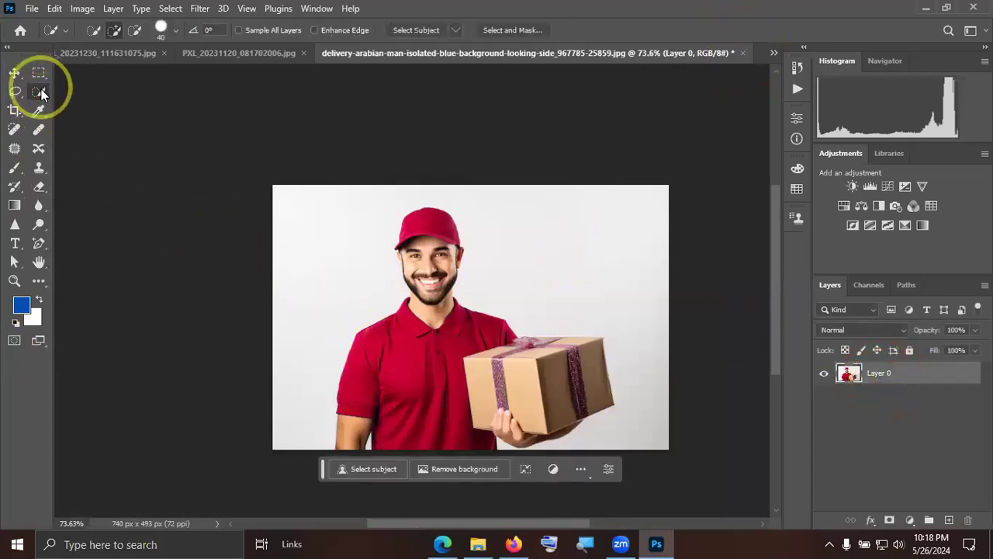
drag(417, 222, 444, 224)
scroll(446, 231, up, 3)
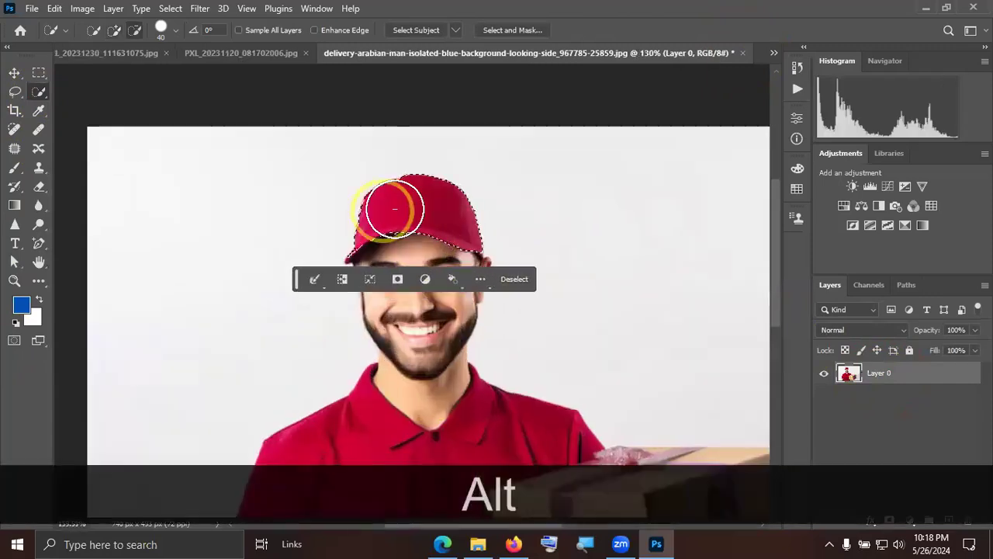
scroll(394, 208, up, 3)
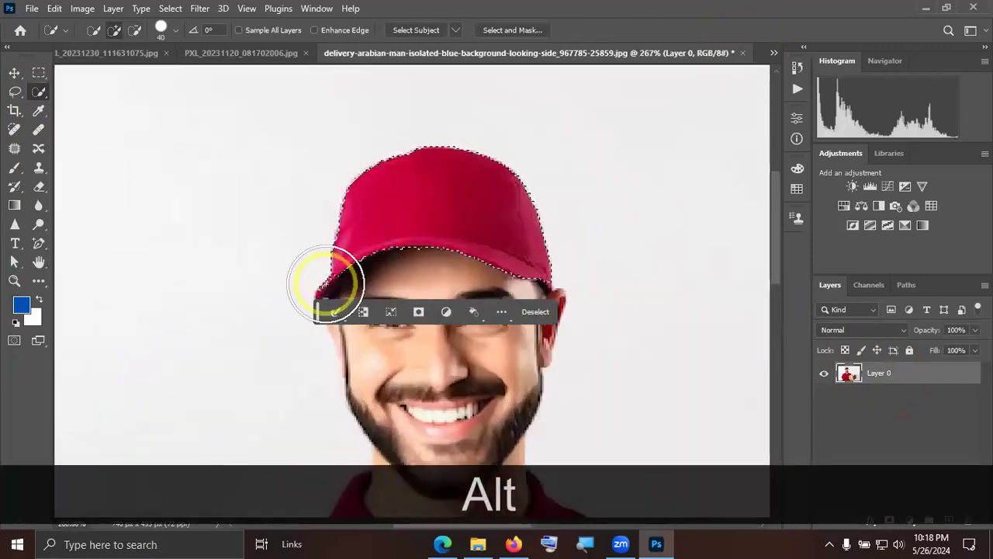
scroll(417, 207, down, 1)
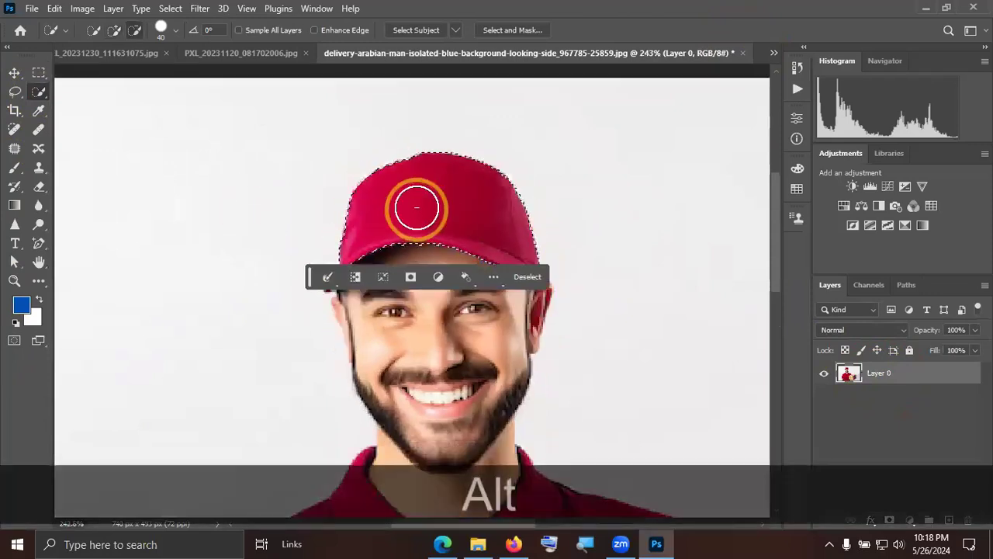
scroll(417, 207, down, 5)
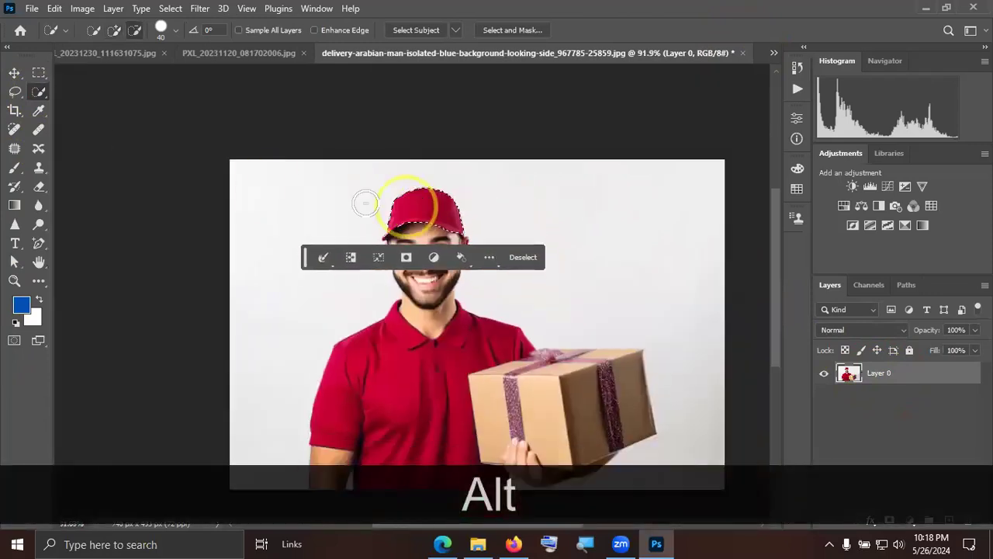
Start a Hue/Saturation adjustment on the selected cap and set the Master hue to +155, turning it green.
click(81, 9)
mouse_move(124, 47)
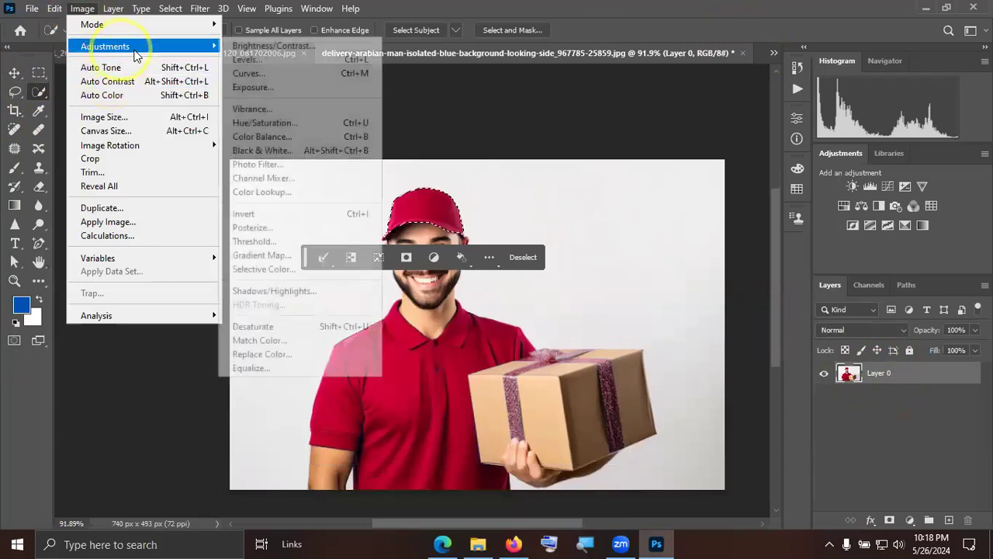
click(274, 122)
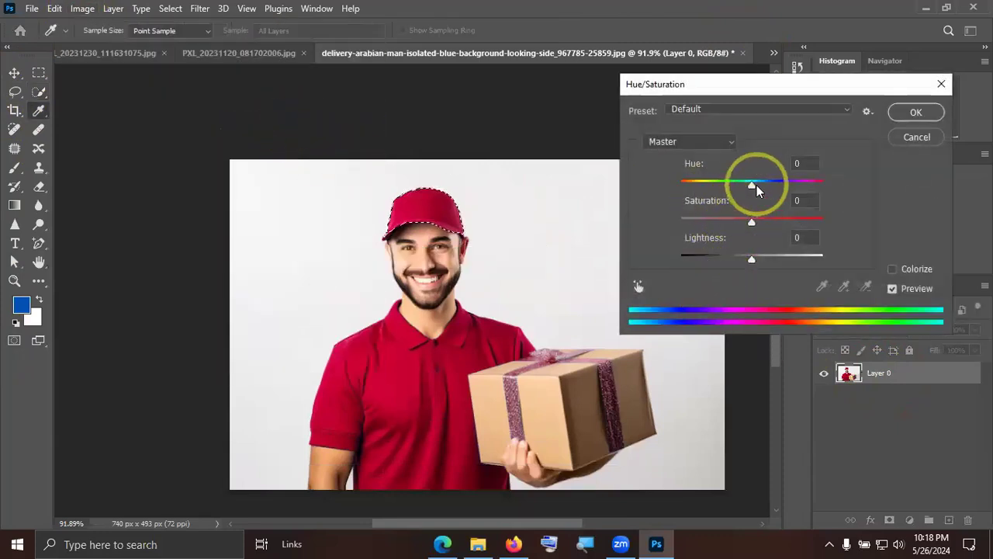
drag(754, 184, 816, 186)
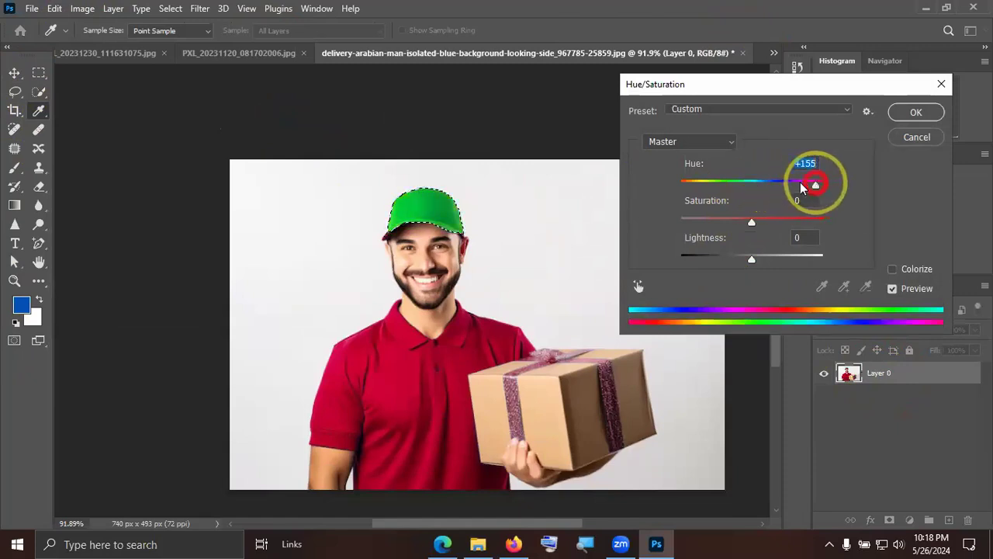
Target the Reds by sampling the cap, set the range to 330°/1° through 31°/61°, apply the adjustment, and deselect.
click(638, 286)
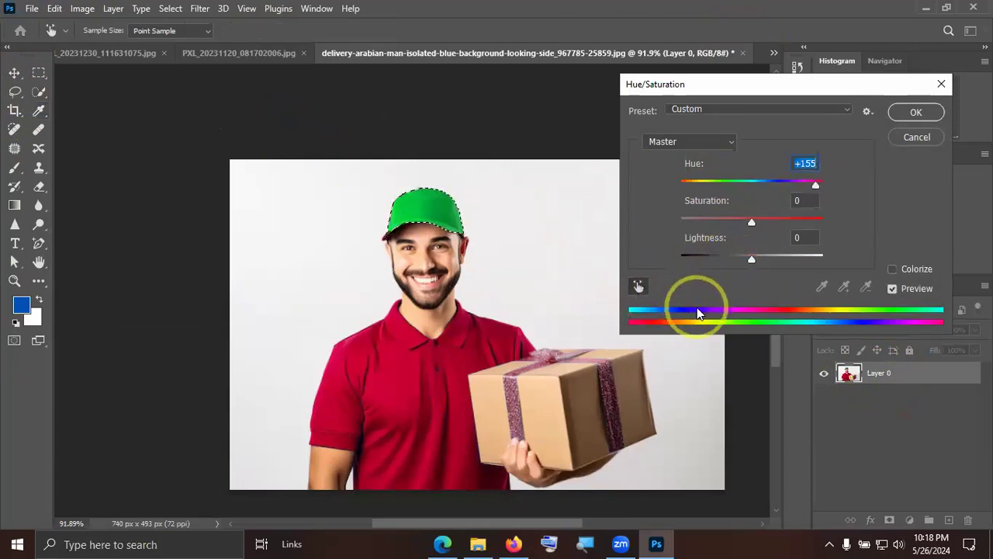
click(447, 209)
mouse_move(783, 314)
mouse_down()
mouse_move(750, 316)
mouse_move(795, 316)
mouse_up()
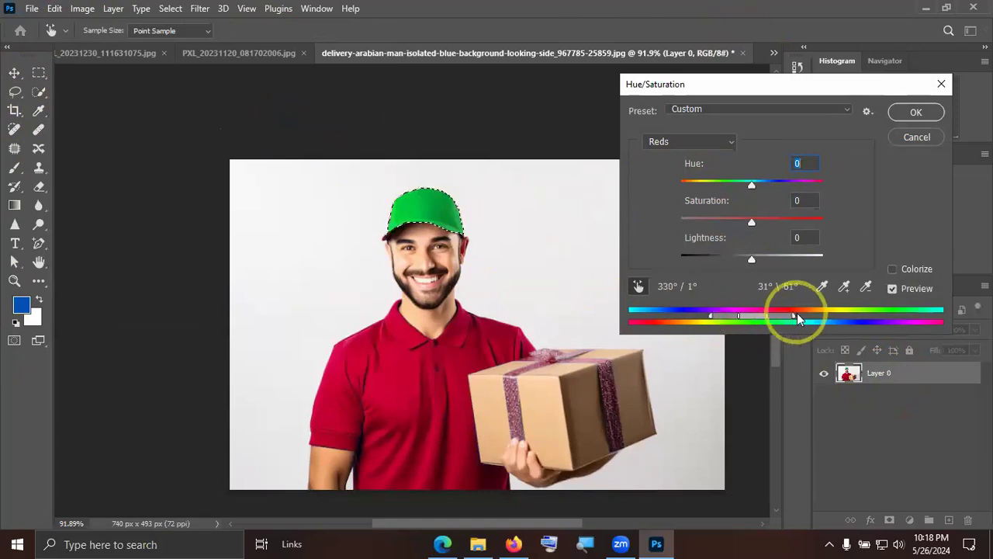
mouse_move(750, 178)
mouse_down()
mouse_move(784, 181)
mouse_move(645, 185)
mouse_move(744, 182)
mouse_up()
click(910, 113)
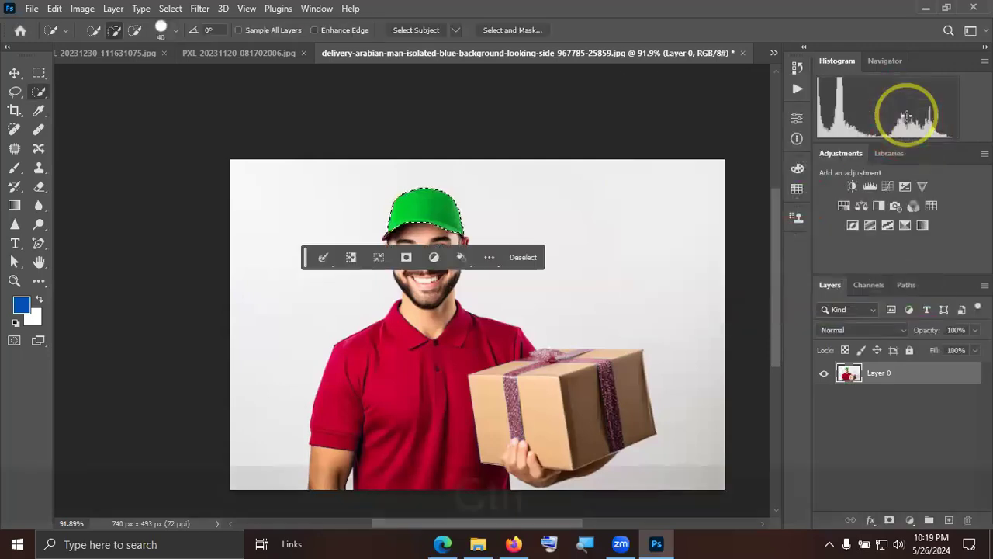
key(ctrl+d)
key(ctrl+KP_0)
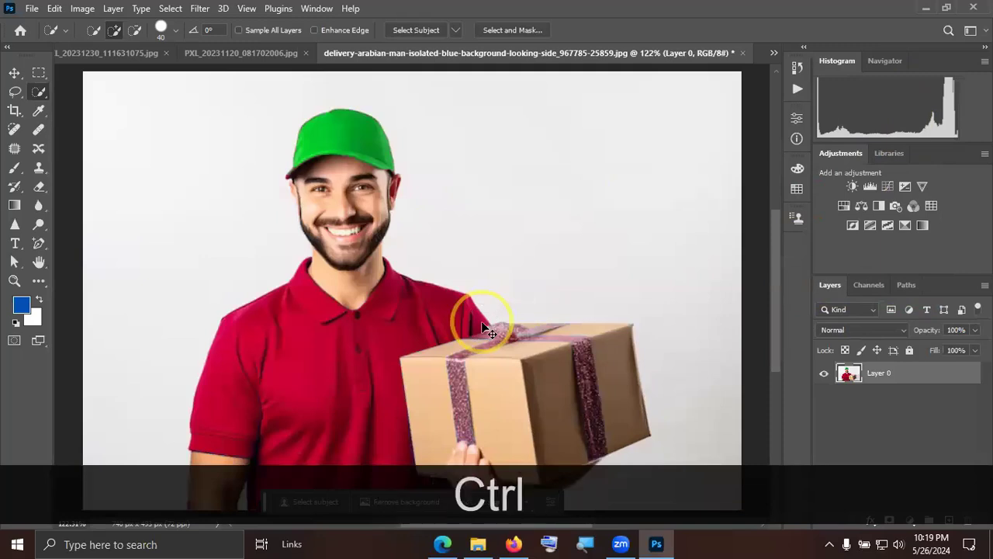
Undo the cap's hue adjustment, clear the selection, and close the delivery man photo.
key(ctrl+z)
key(ctrl+z)
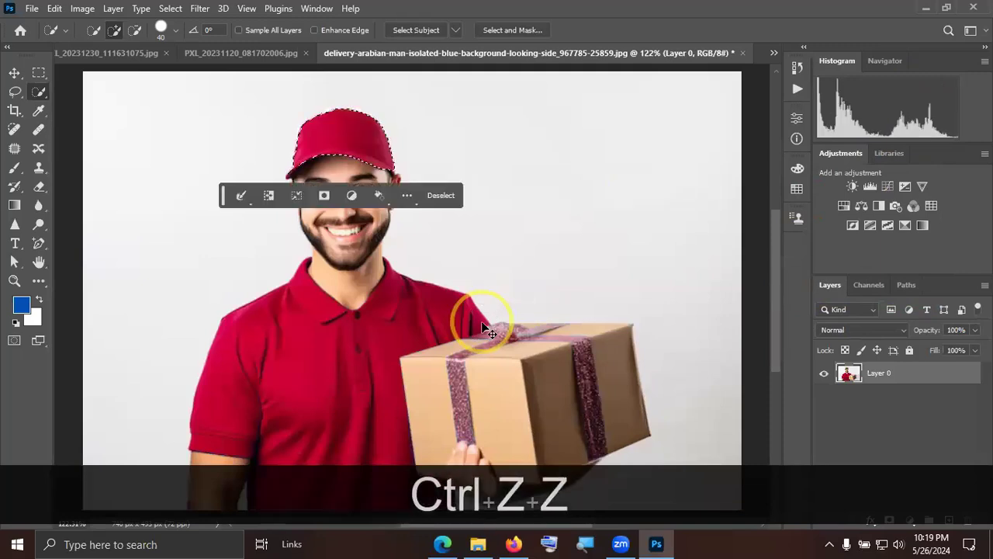
key(ctrl+KP_0)
key(ctrl+d)
key(ctrl+KP_0)
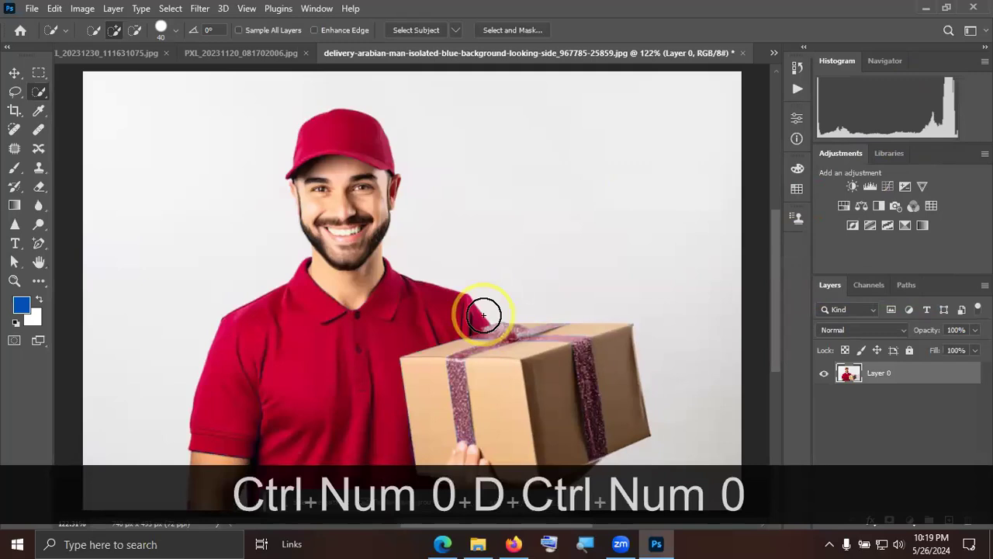
scroll(489, 310, down, 2)
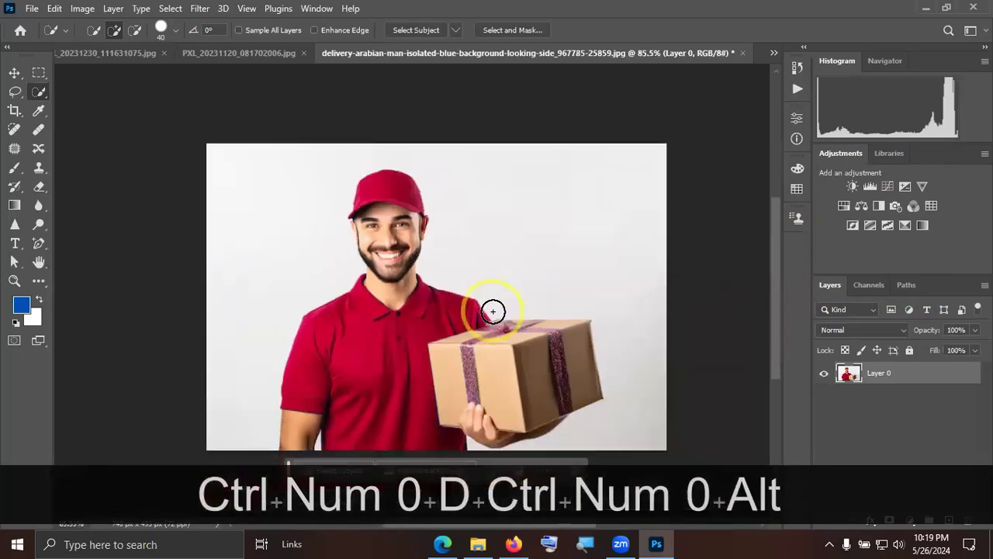
click(745, 54)
click(489, 212)
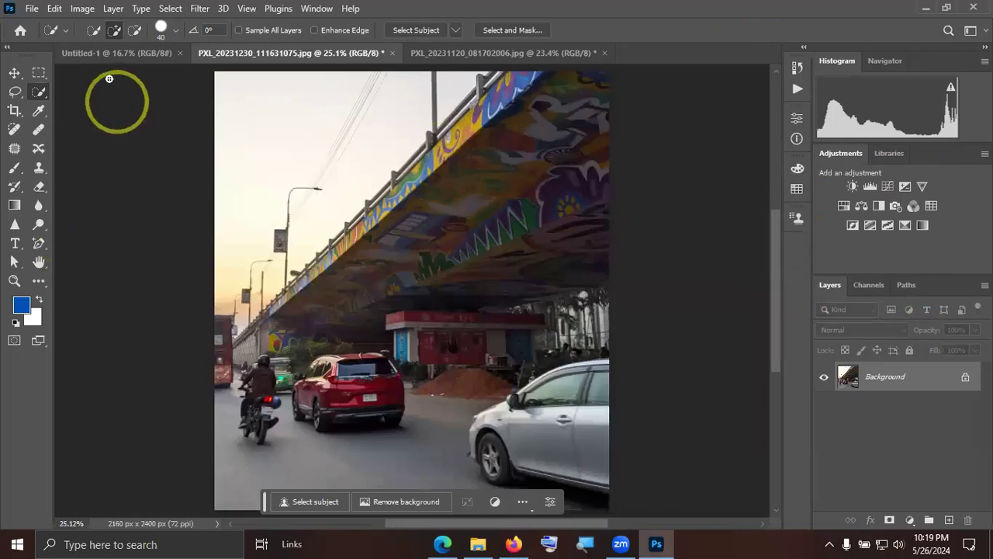
Start a Color Balance adjustment on the flyover photo and try a shadows Magenta–Green level of +10 before resetting it to 0.
click(14, 73)
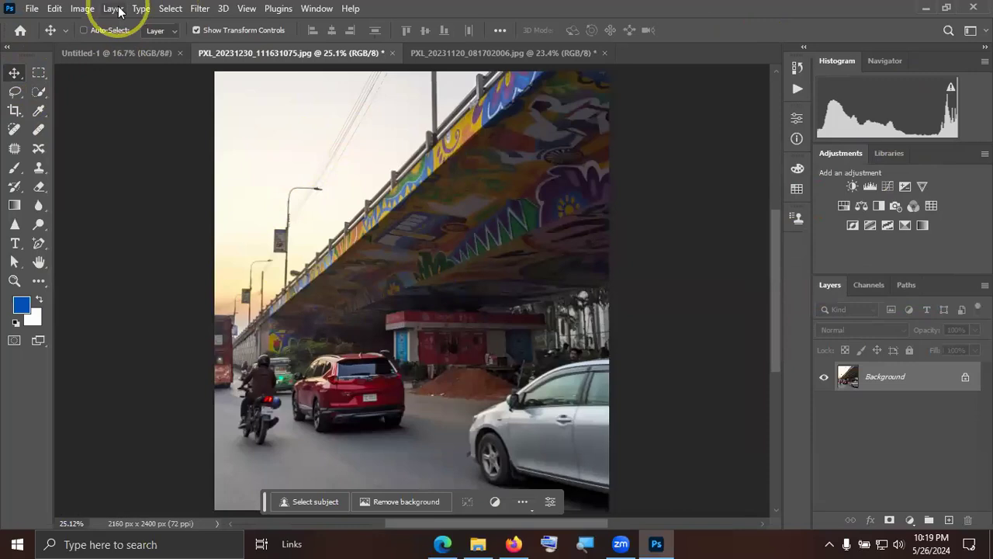
click(81, 10)
mouse_move(105, 46)
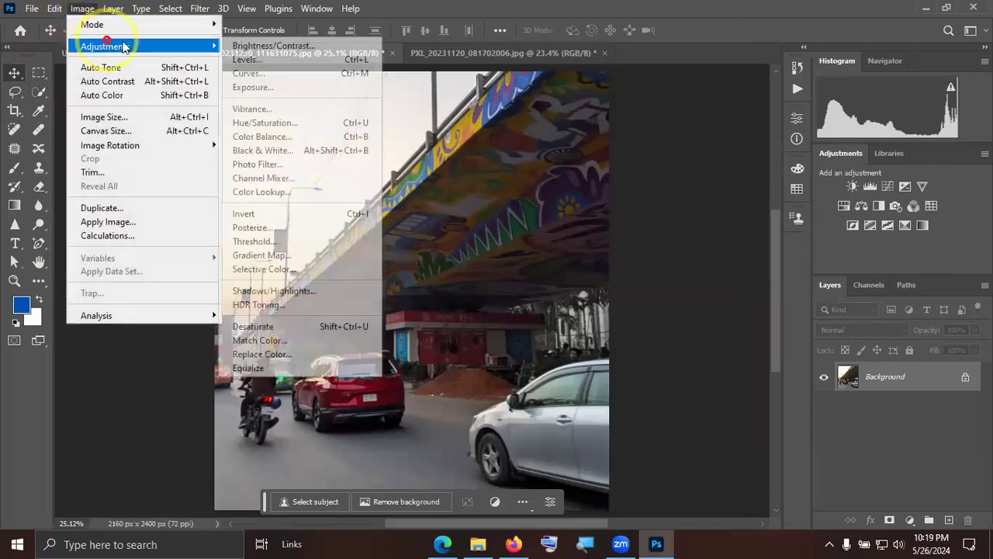
click(306, 140)
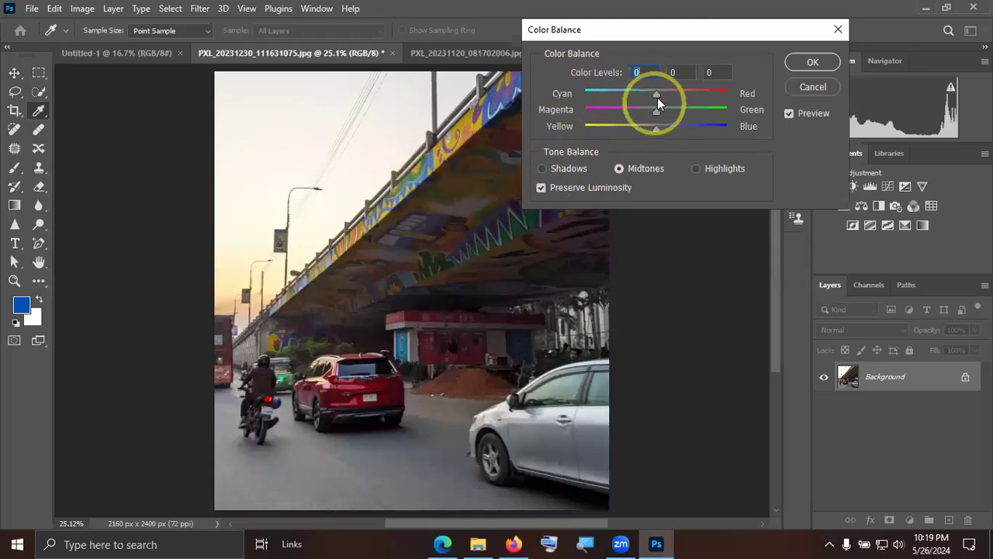
mouse_move(655, 94)
mouse_down()
mouse_move(574, 93)
mouse_move(707, 93)
mouse_move(656, 96)
mouse_up()
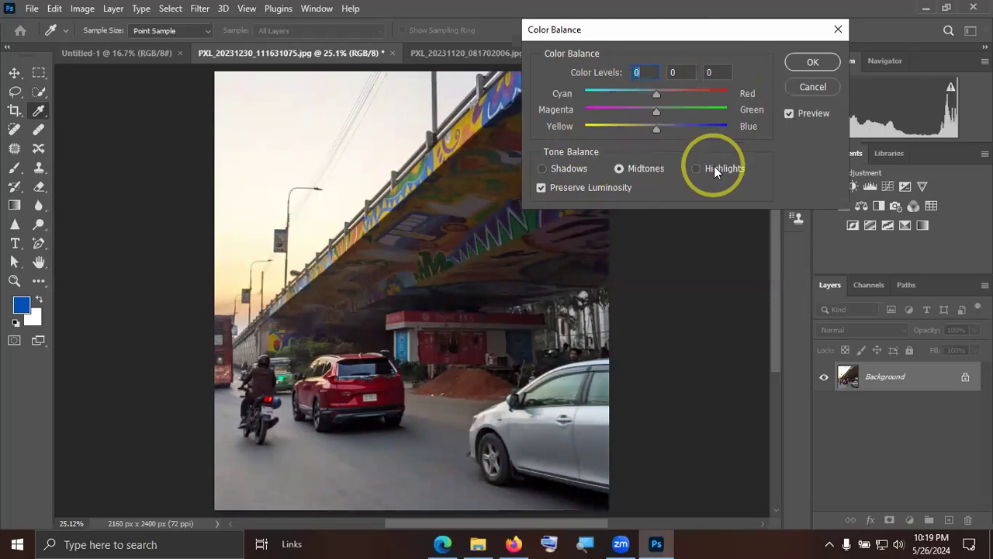
click(542, 169)
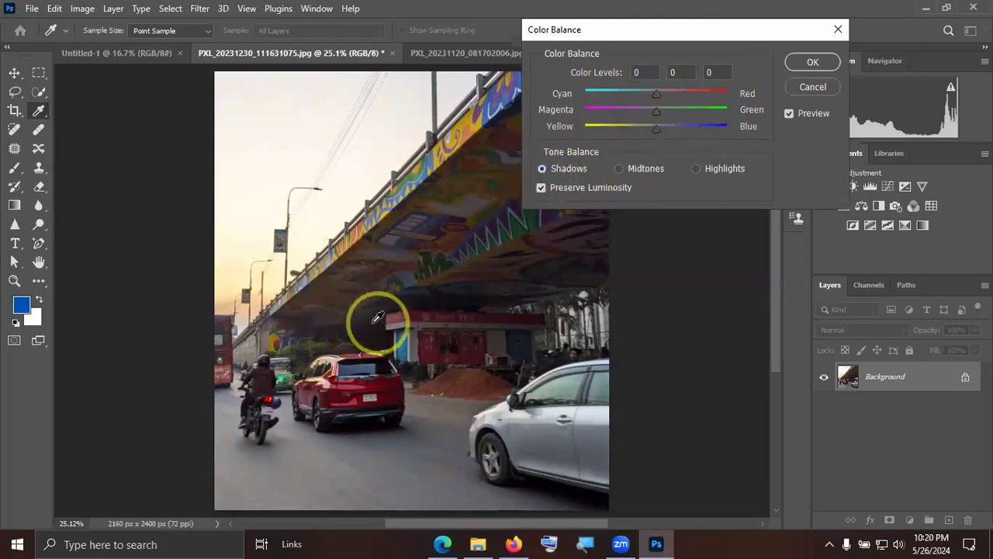
scroll(365, 331, up, 3)
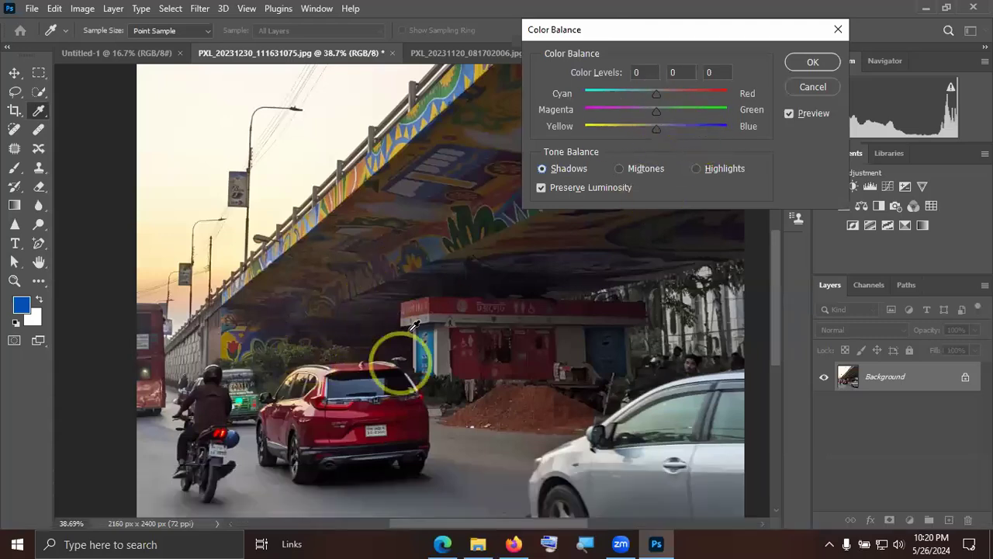
mouse_move(657, 112)
mouse_down()
mouse_move(702, 110)
mouse_move(664, 109)
mouse_up()
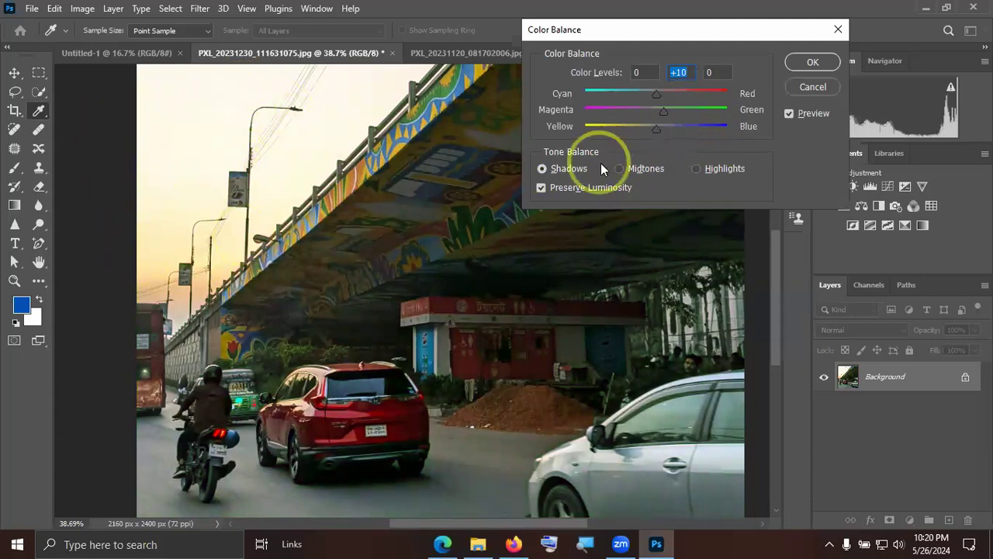
text(0)
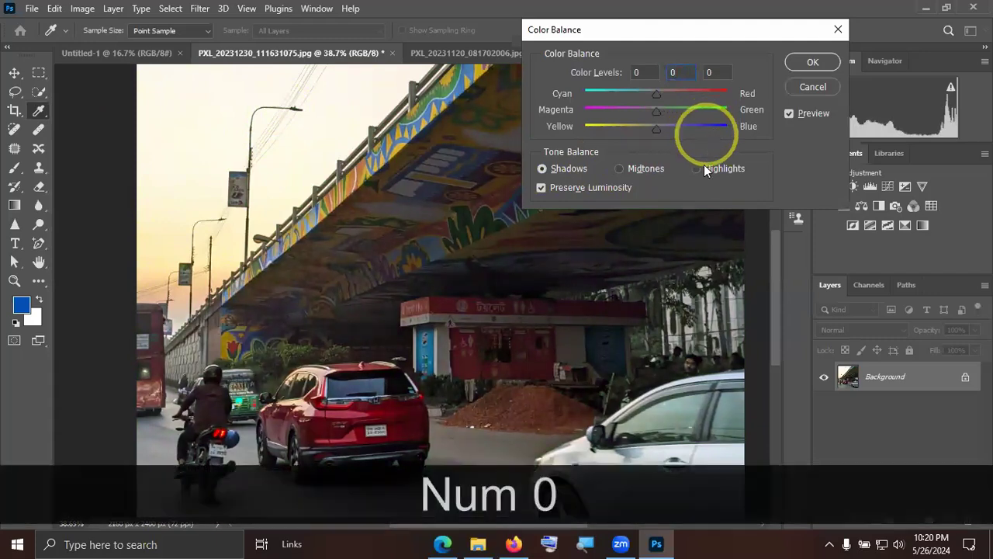
Try a highlights Cyan–Red level of +37, reset it to 0, and cancel the Color Balance adjustment.
click(696, 169)
key(alt)
scroll(566, 184, down, 1)
scroll(567, 184, down, 1)
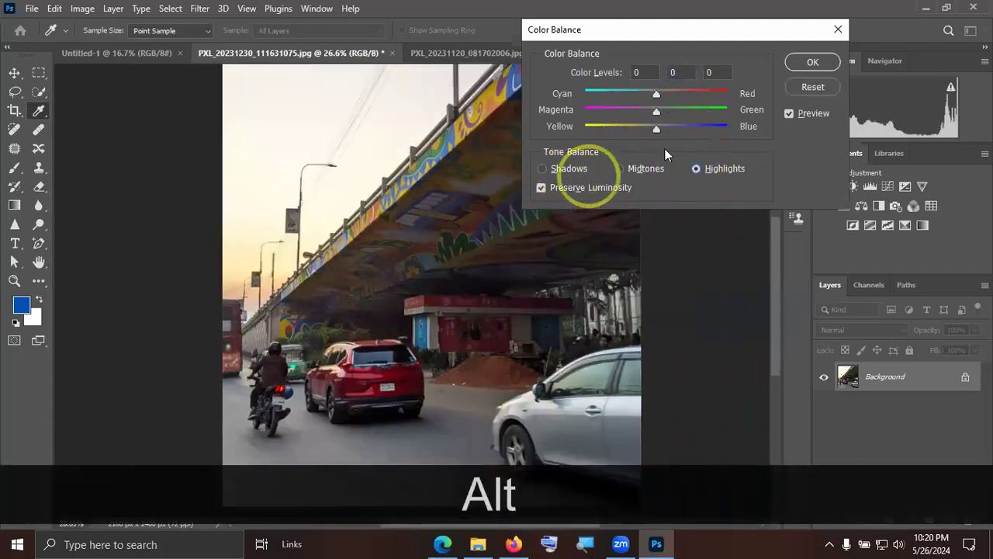
drag(655, 94, 682, 94)
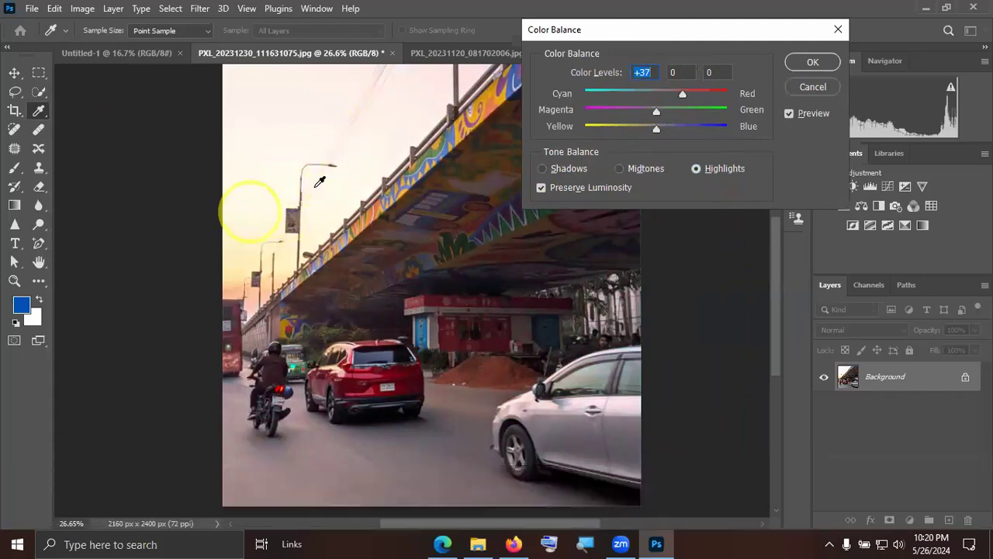
text(0)
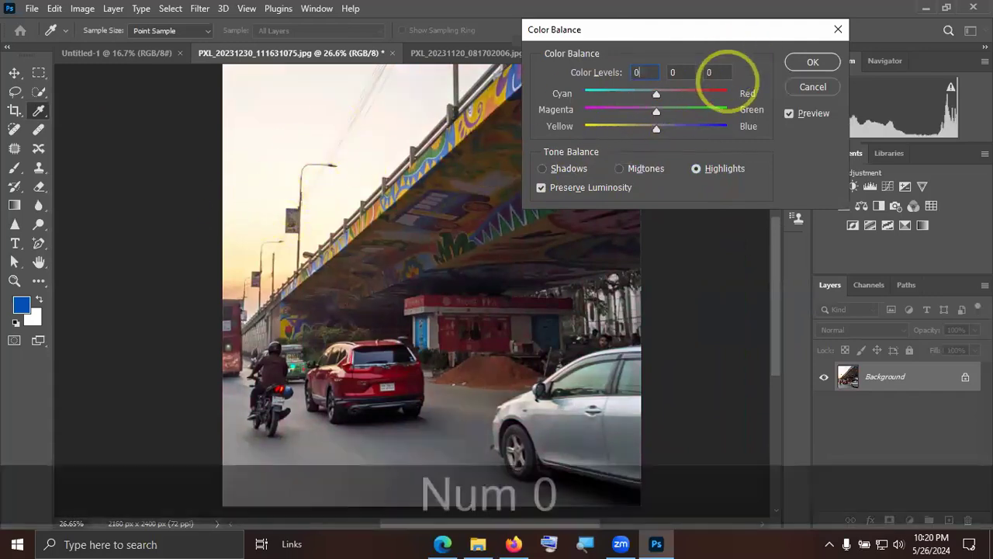
click(813, 86)
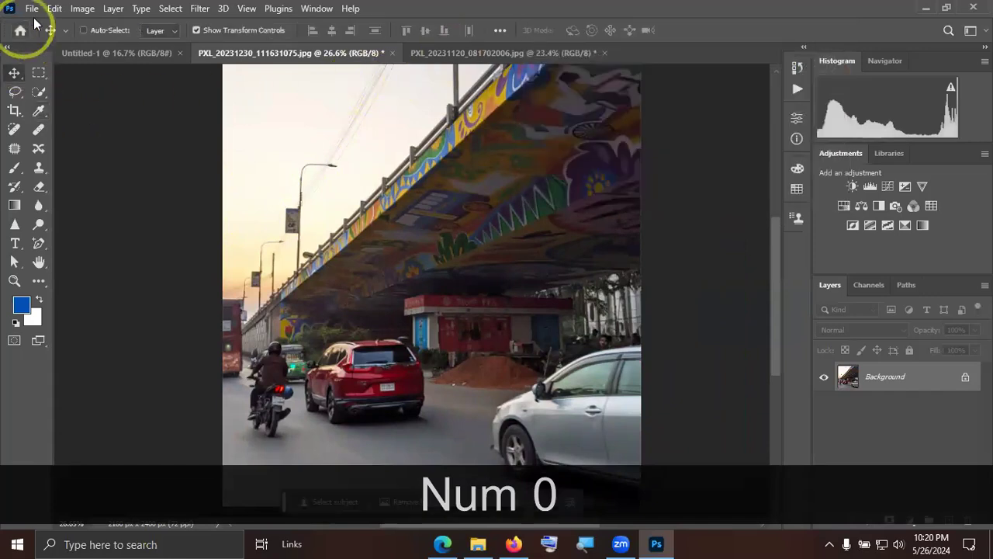
Preview the Black and White adjustment with its Default preset on the flyover photo and cancel it.
click(82, 9)
mouse_move(128, 47)
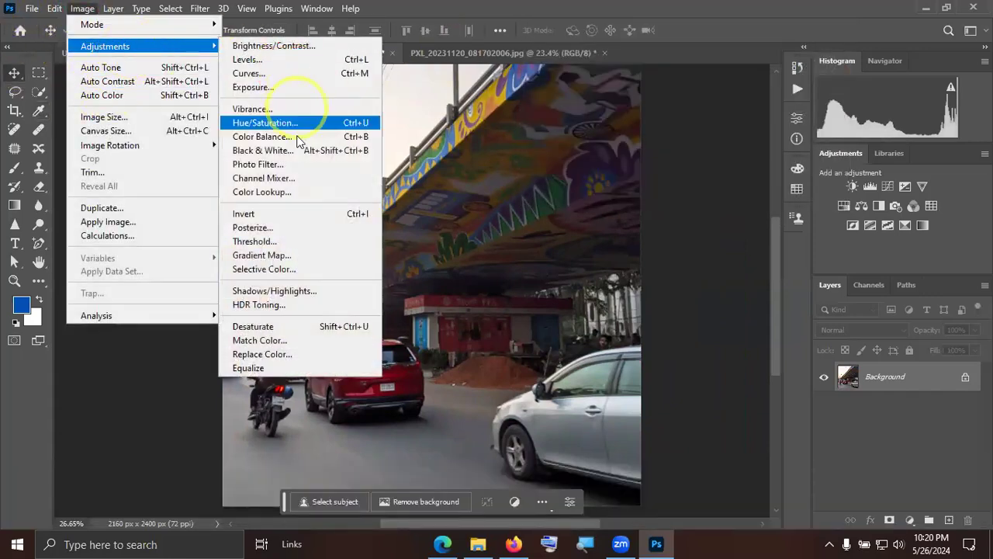
click(297, 150)
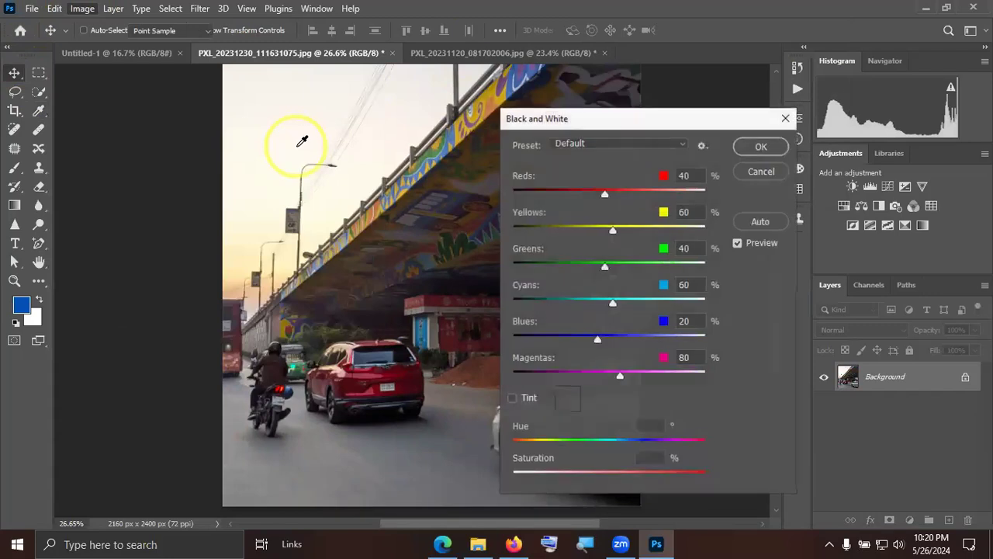
drag(589, 125, 797, 117)
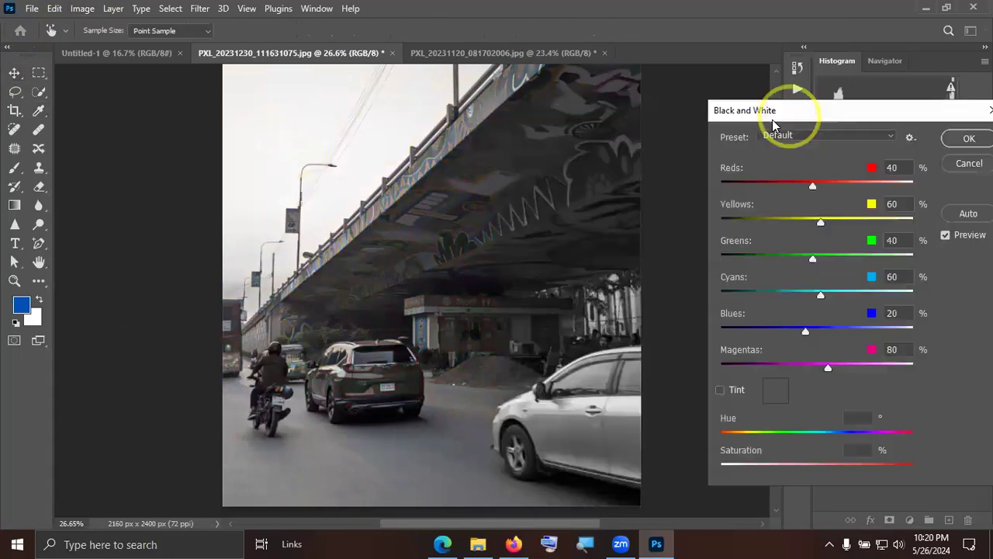
click(969, 163)
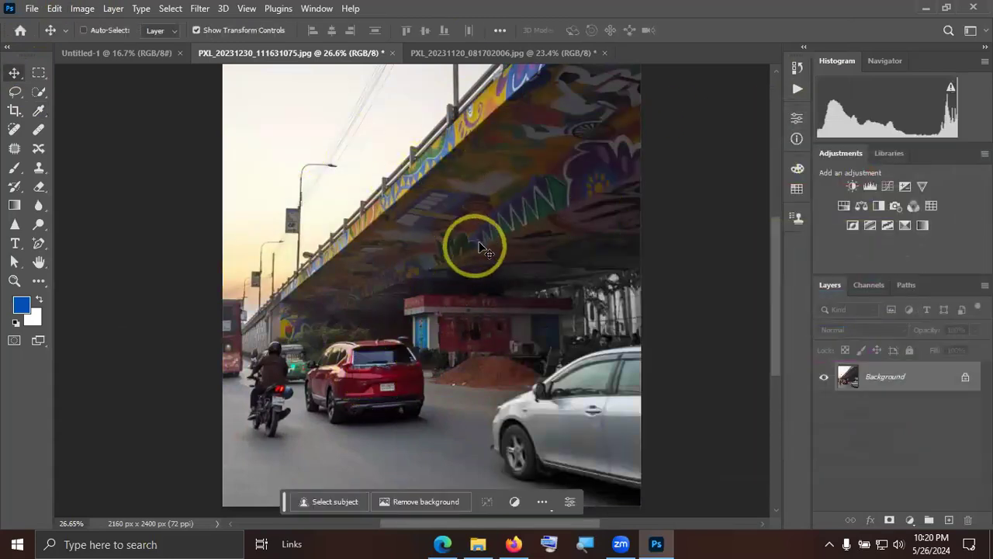
Start a Black and White adjustment on the flyover photo, try Reds at 115%, and reset Reds to 40%.
click(92, 13)
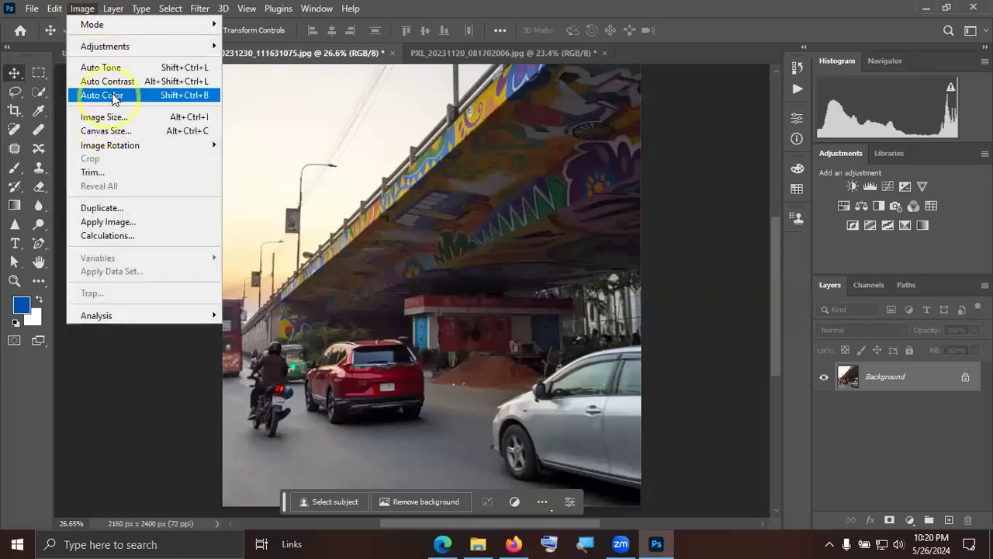
click(124, 46)
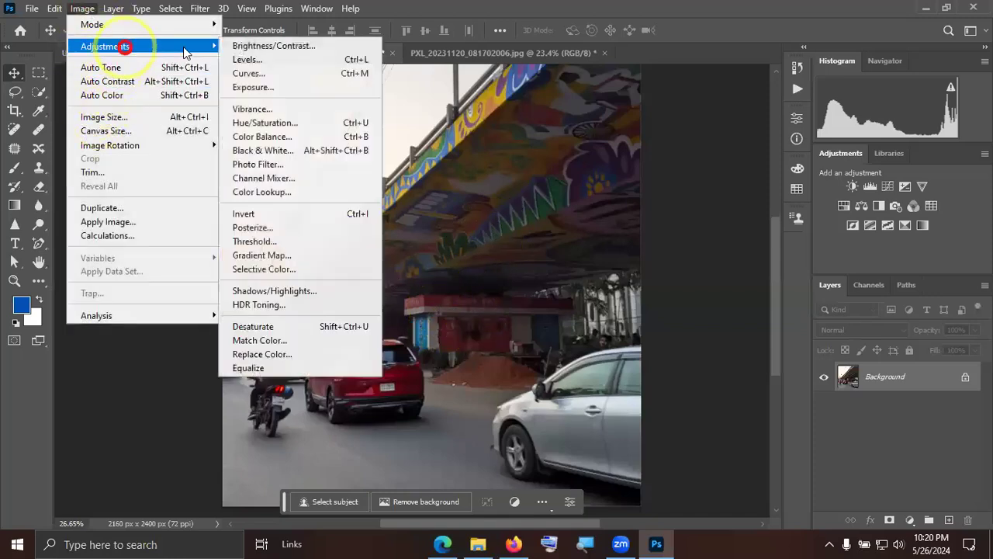
click(300, 151)
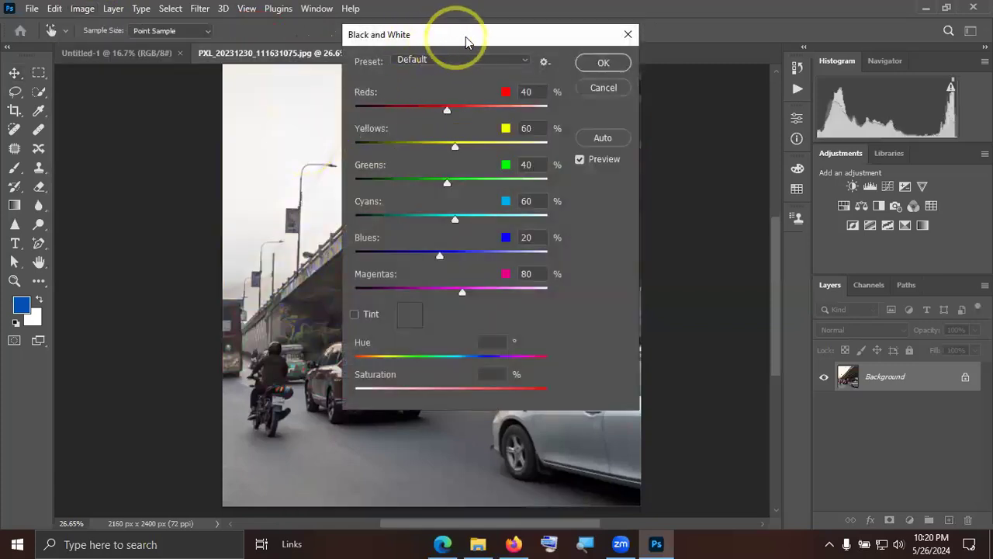
drag(466, 37, 783, 46)
drag(765, 121, 670, 124)
mouse_move(625, 167)
mouse_down()
mouse_move(880, 145)
mouse_move(705, 141)
mouse_move(790, 142)
mouse_move(782, 121)
mouse_move(738, 121)
mouse_move(792, 132)
mouse_up()
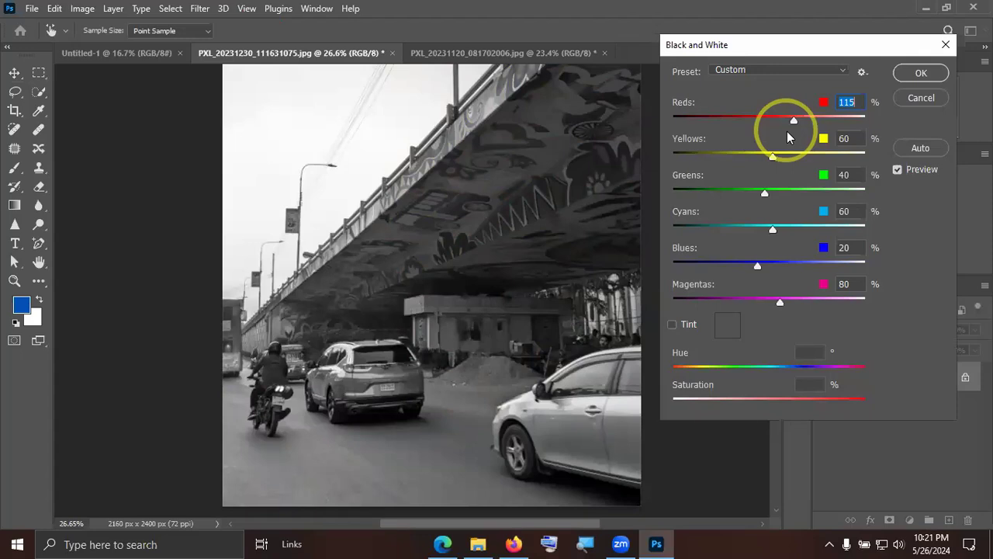
text(40)
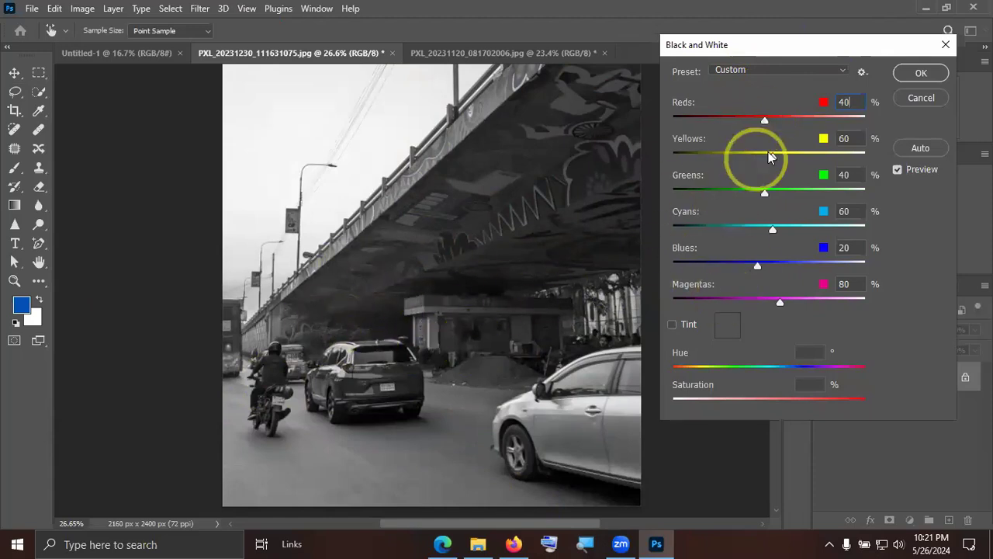
Try brightening the Yellows in the Black and White adjustment, nudge the Greens, and cancel the adjustment.
drag(770, 156, 789, 158)
mouse_move(763, 190)
mouse_down()
mouse_move(749, 189)
mouse_move(792, 193)
mouse_move(731, 186)
mouse_move(787, 186)
mouse_move(762, 190)
mouse_up()
click(920, 98)
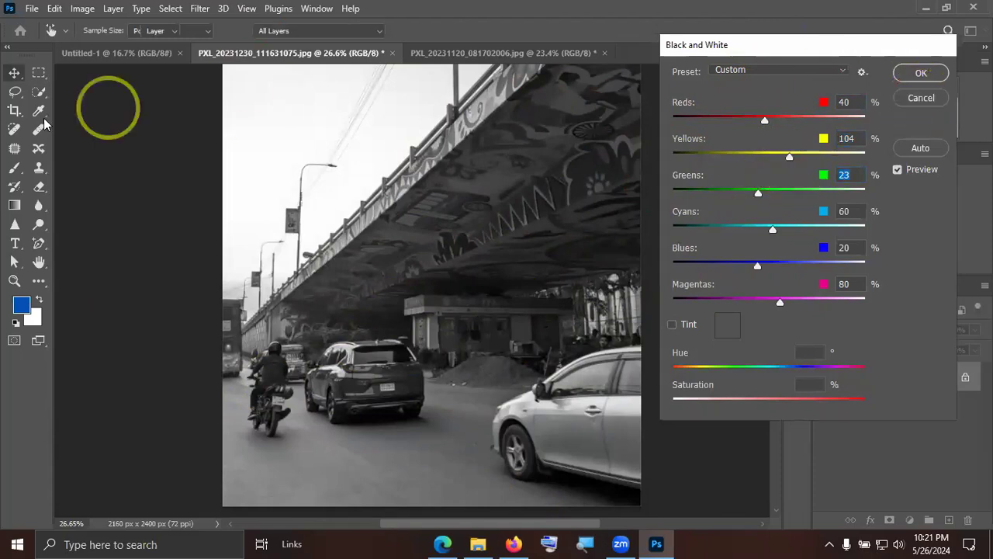
Start a Photo Filter adjustment on the flyover photo and try the Warming Filter (LBA).
click(84, 9)
click(141, 49)
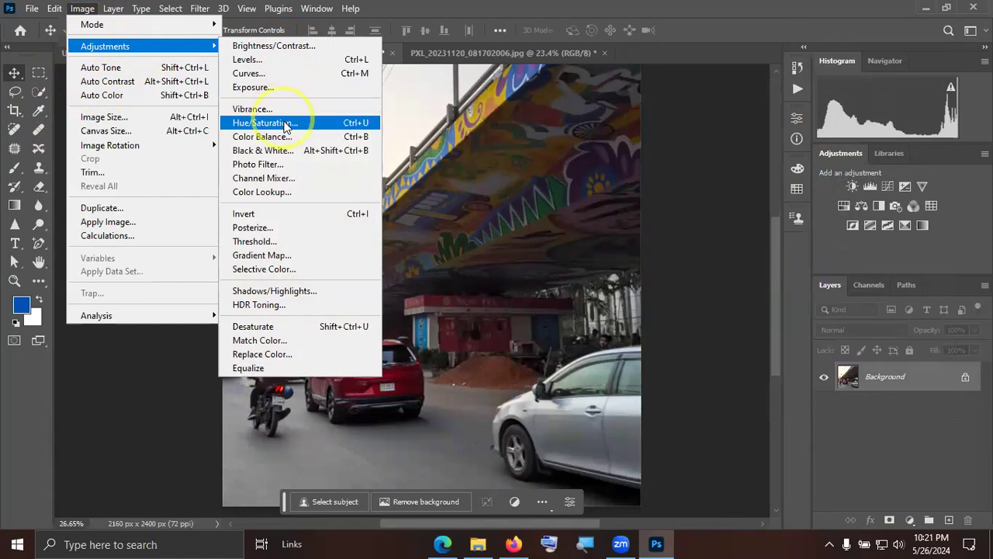
click(280, 164)
click(699, 135)
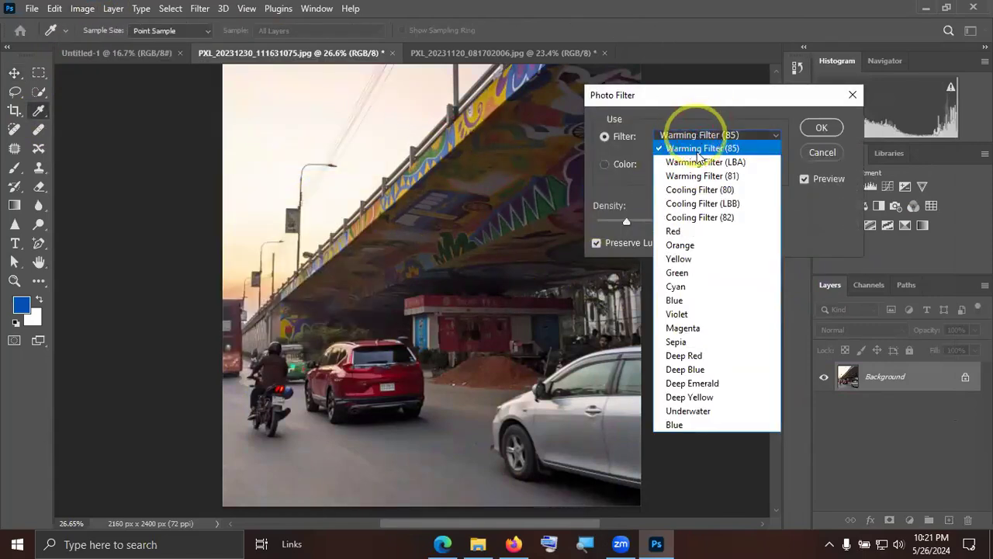
click(698, 161)
Preview the remaining photo filters one after another, from Warming Filter (81) through Red to Blue, and cancel the Photo Filter adjustment.
key(Down)
key(Down)
key(Down)
key(Down)
key(Down)
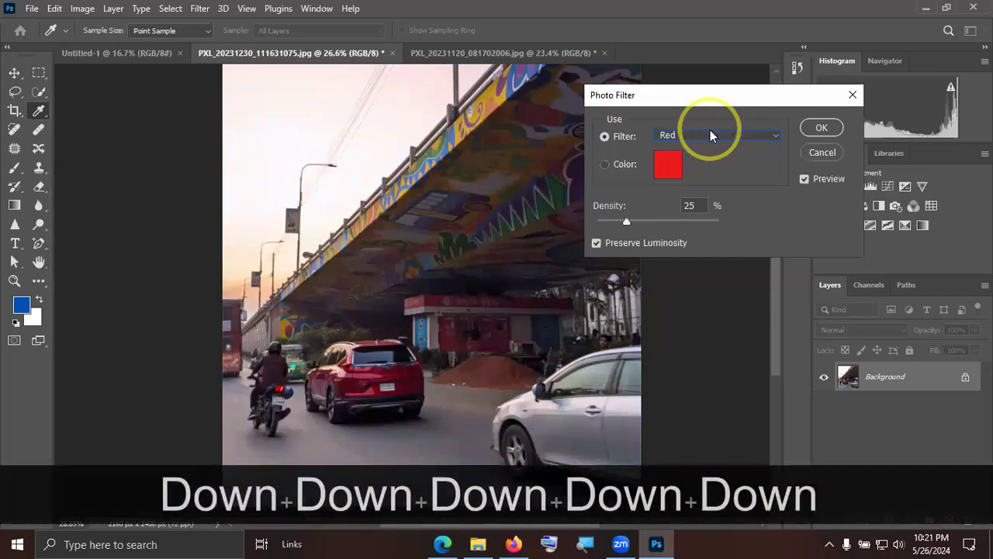
key(Down)
key(Down)
key(Down)
key(Down)
key(Down)
key(Down)
key(Down)
key(Down)
key(Down)
key(Down)
key(Down)
key(Down)
key(Down)
key(Down)
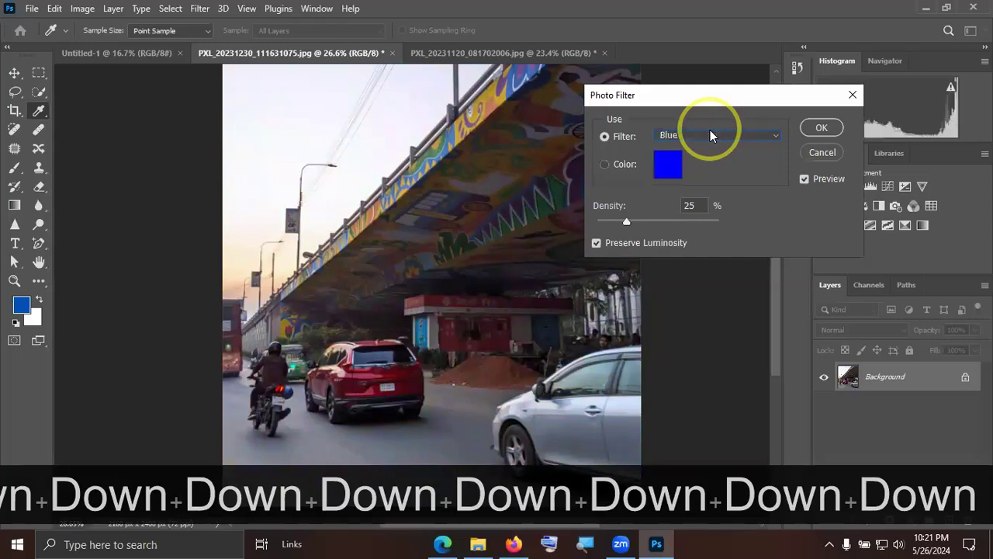
click(811, 154)
View the Channel Mixer settings with the Default preset for the flyover photo and cancel them.
click(87, 14)
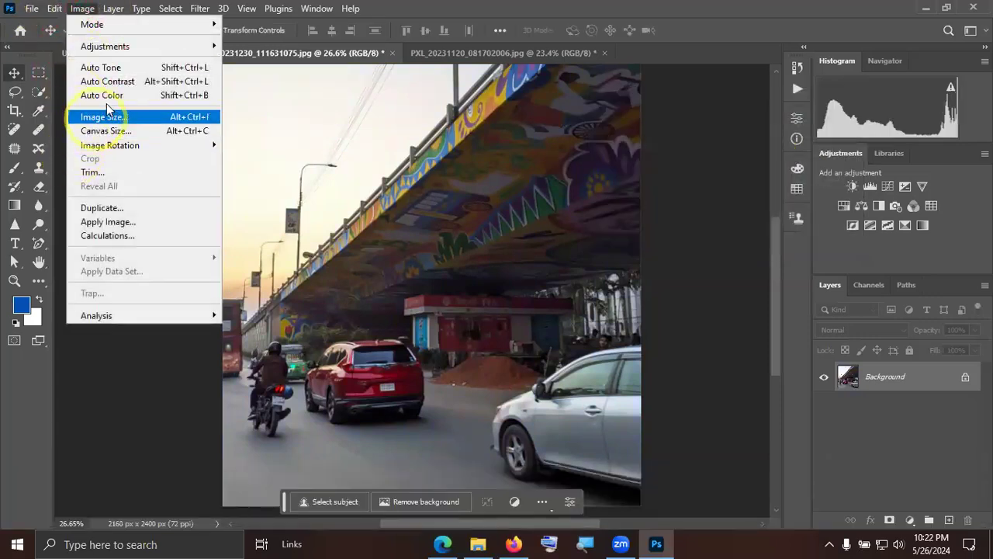
mouse_move(143, 56)
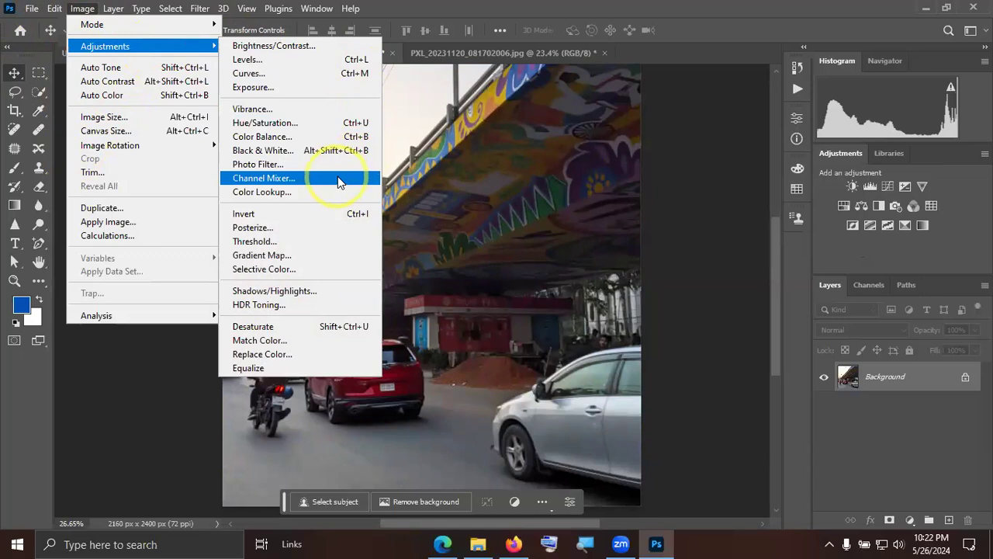
click(299, 179)
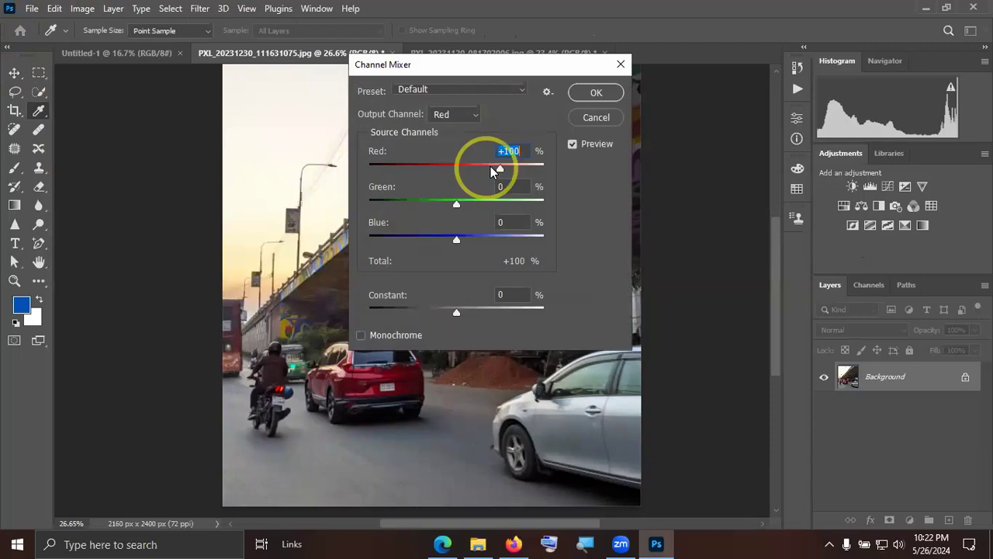
click(594, 106)
Start a Color Lookup adjustment and try the 3D LUTs Crisp_Winter.look, filmstock_50.3dl and FuturisticBleak.3DL on the flyover photo.
click(82, 9)
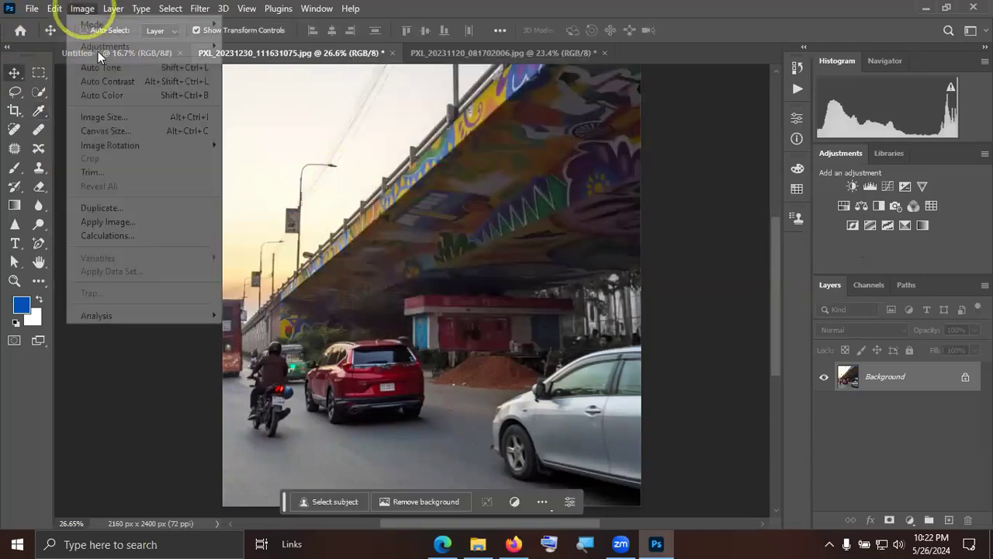
click(288, 73)
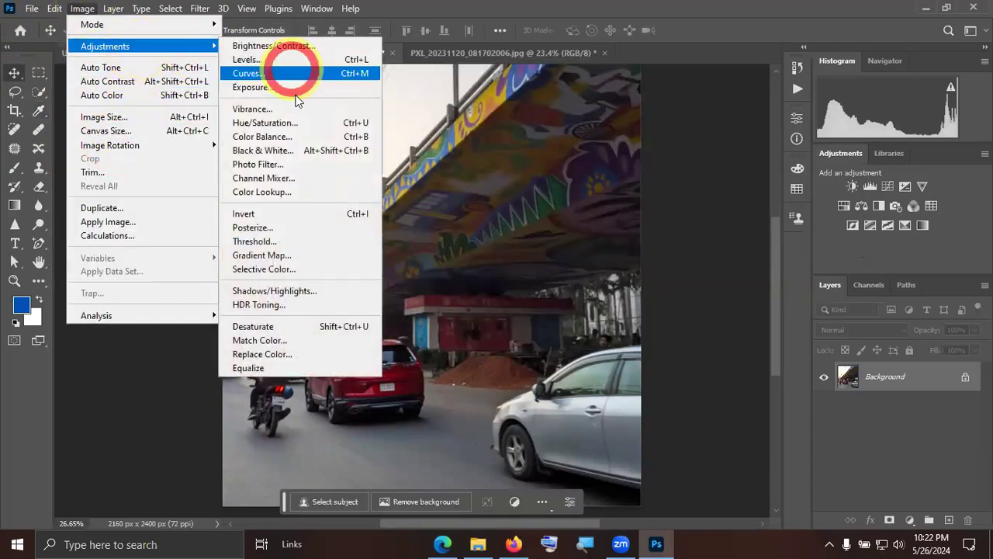
click(299, 192)
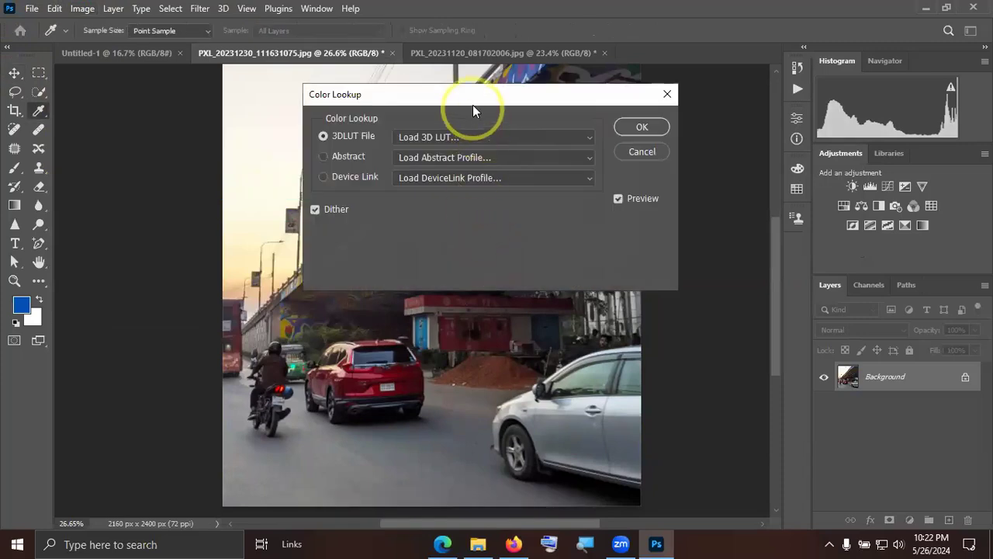
drag(472, 105, 641, 104)
click(644, 130)
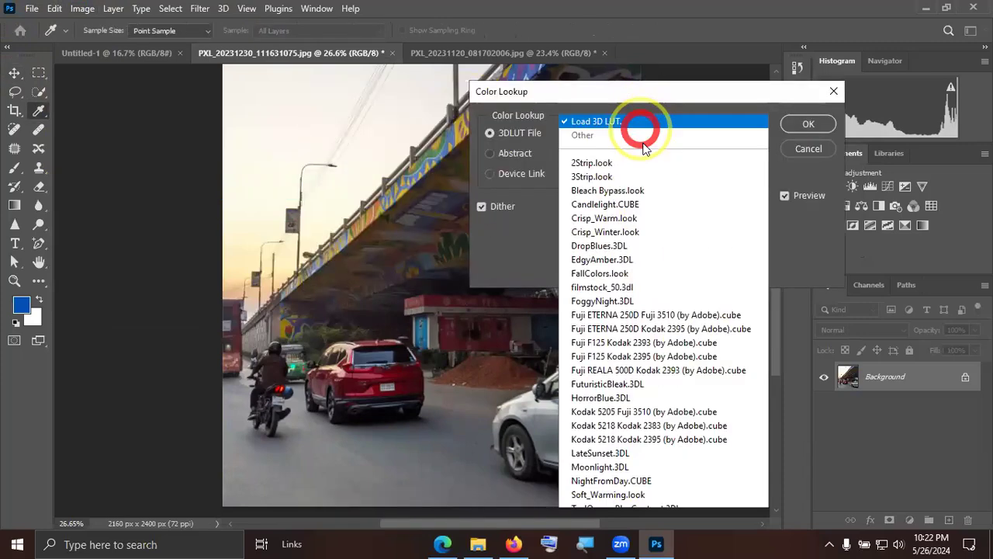
click(629, 237)
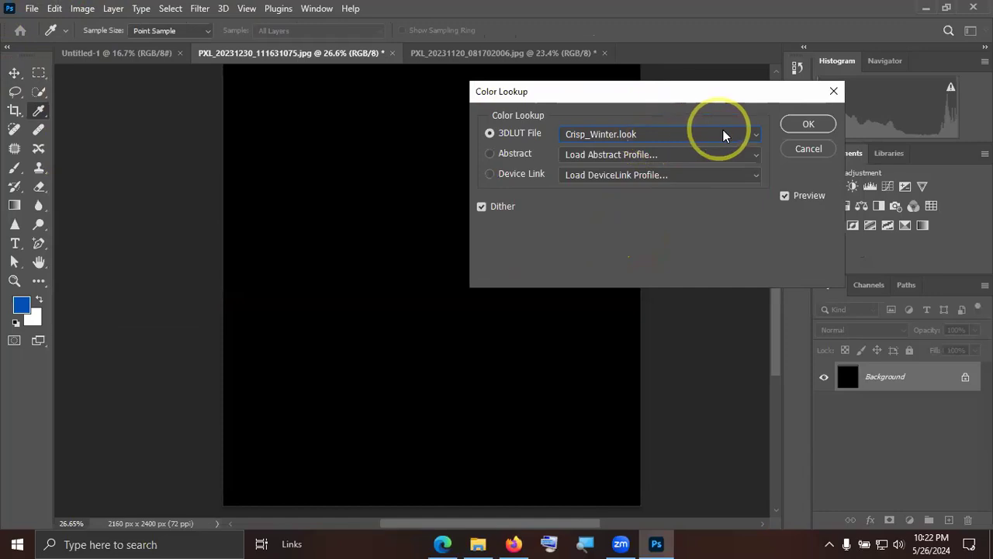
click(635, 131)
click(621, 287)
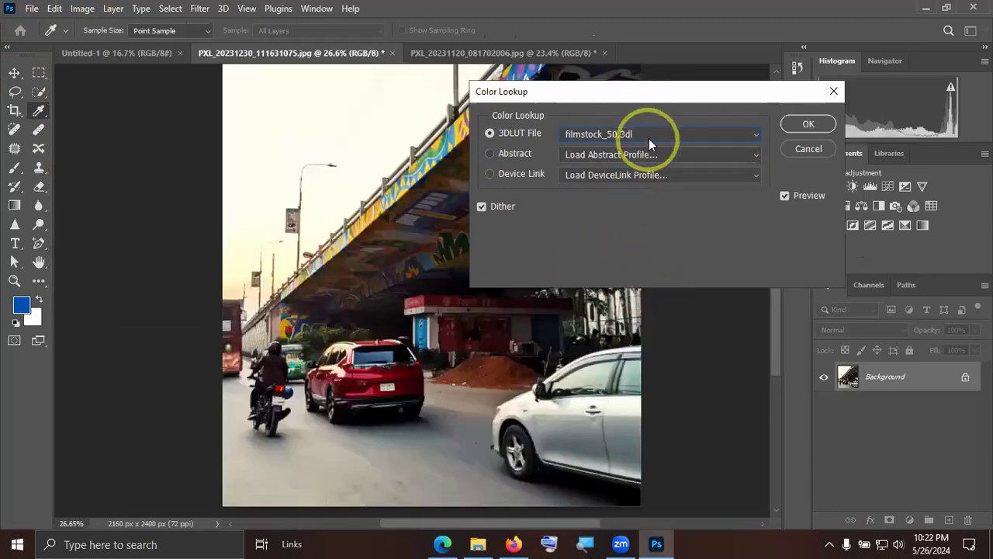
click(649, 133)
click(646, 384)
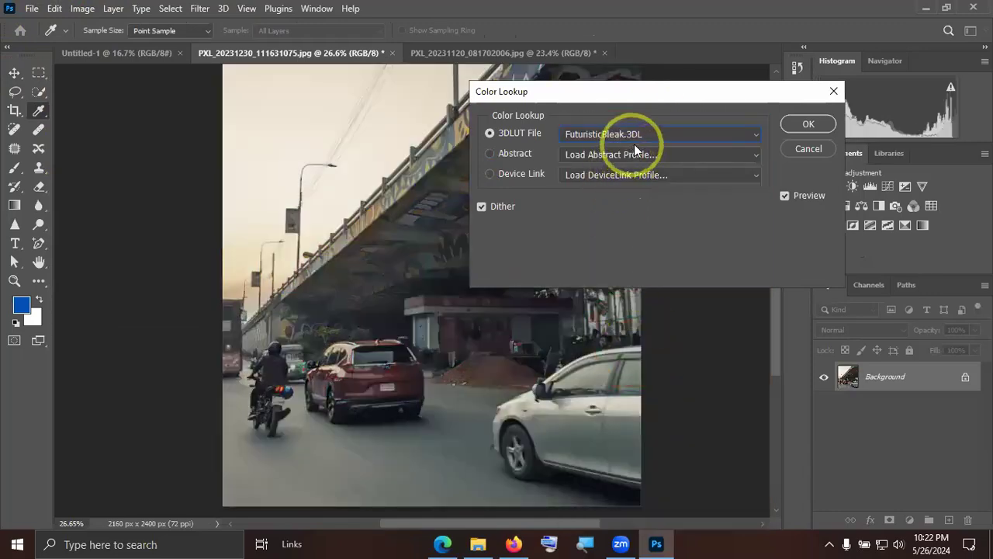
Preview further 3D LUTs down to TensionGreen.3DL and back up to Fuji ETERNA 250D Kodak 2395, and cancel the Color Lookup adjustment.
key(Down)
key(Down)
key(Down)
key(Down)
key(Down)
key(Down)
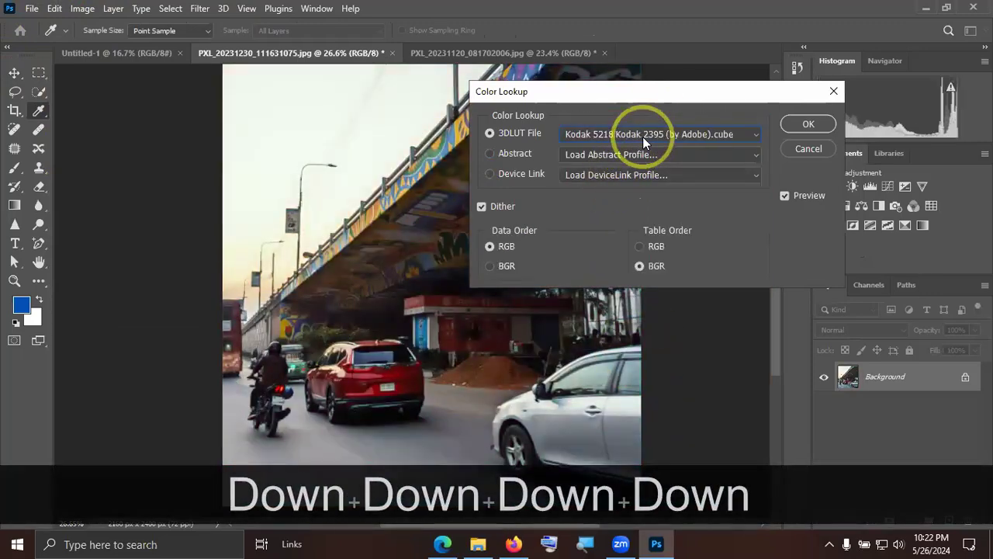
key(Down)
key(Down)
key(Down)
key(Down)
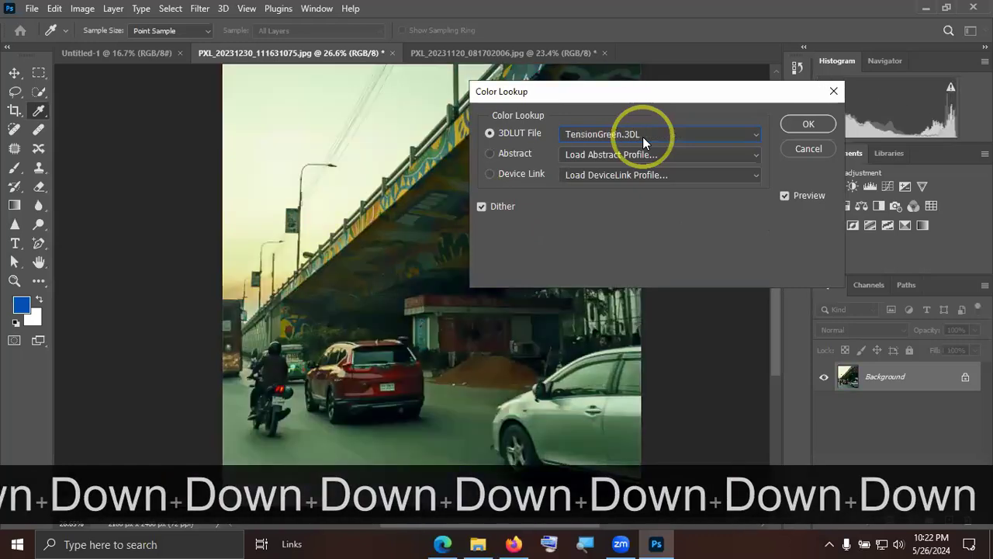
key(Up)
key(Up)
key(Up)
key(Up)
key(Up)
key(Up)
key(Up)
key(Up)
key(Up)
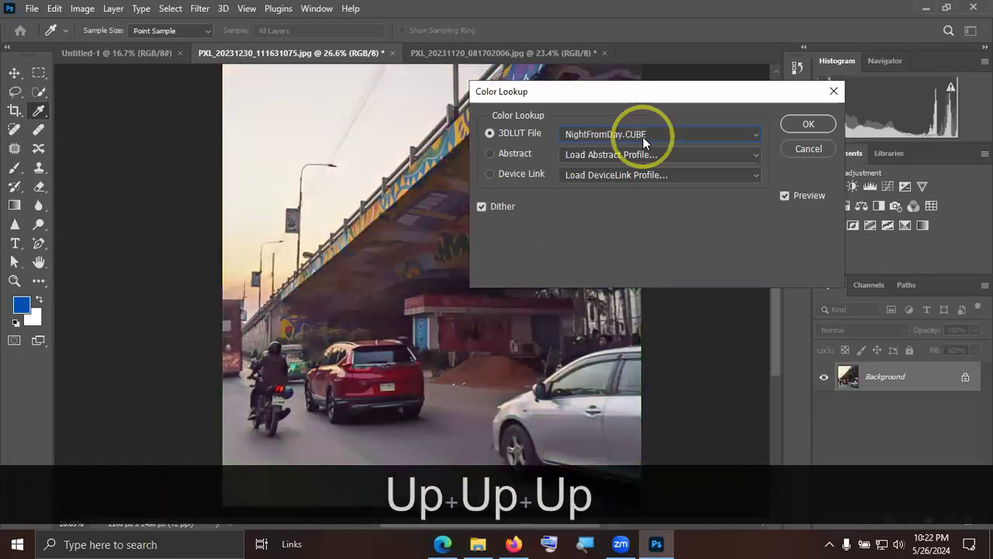
key(Up)
key(Up)
key(Up)
key(Up)
key(Up)
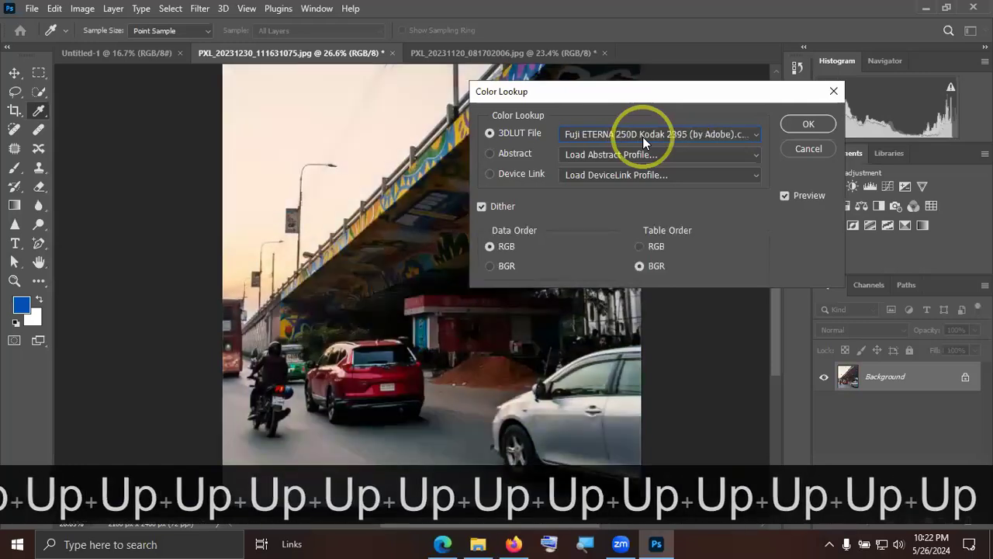
click(790, 149)
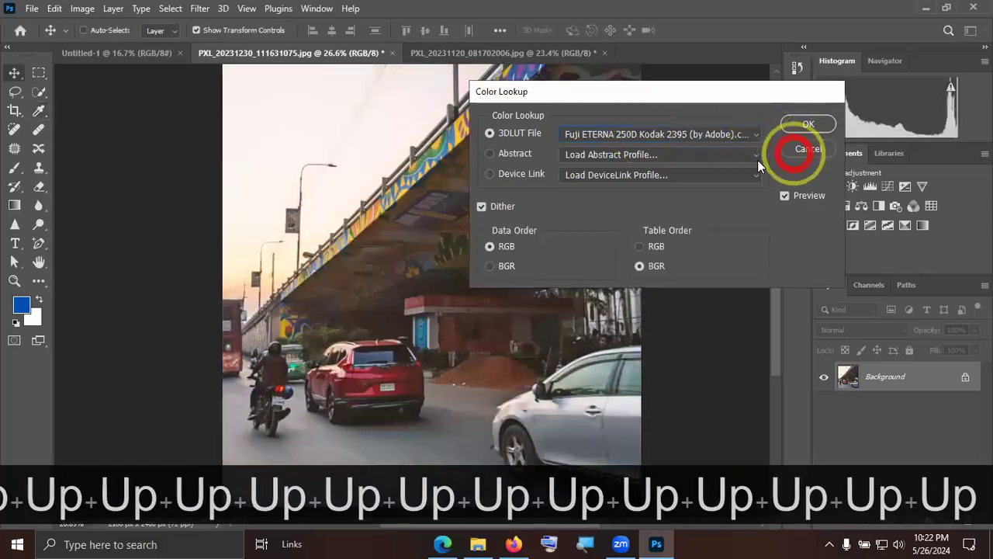
Invert the colours of the flyover photo and undo the inversion.
click(83, 8)
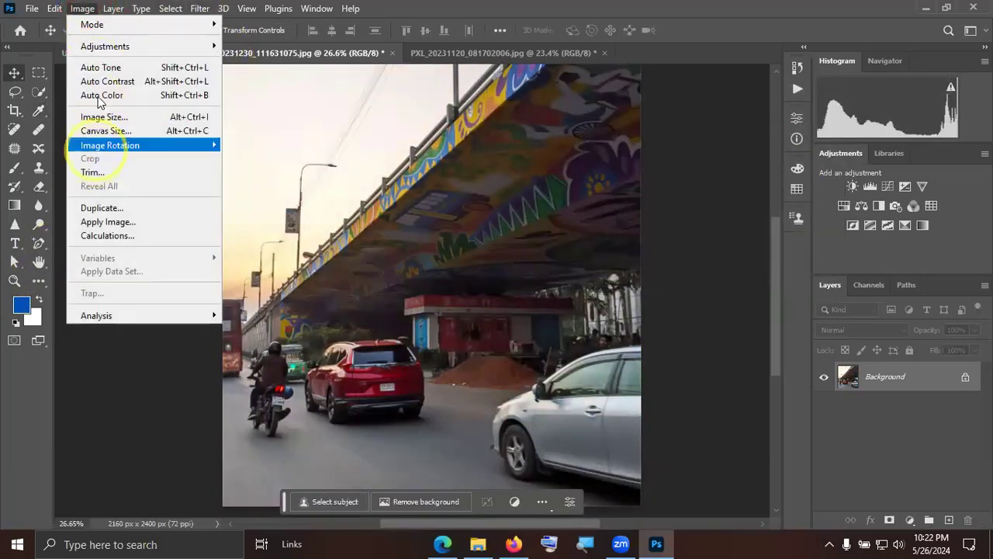
mouse_move(122, 46)
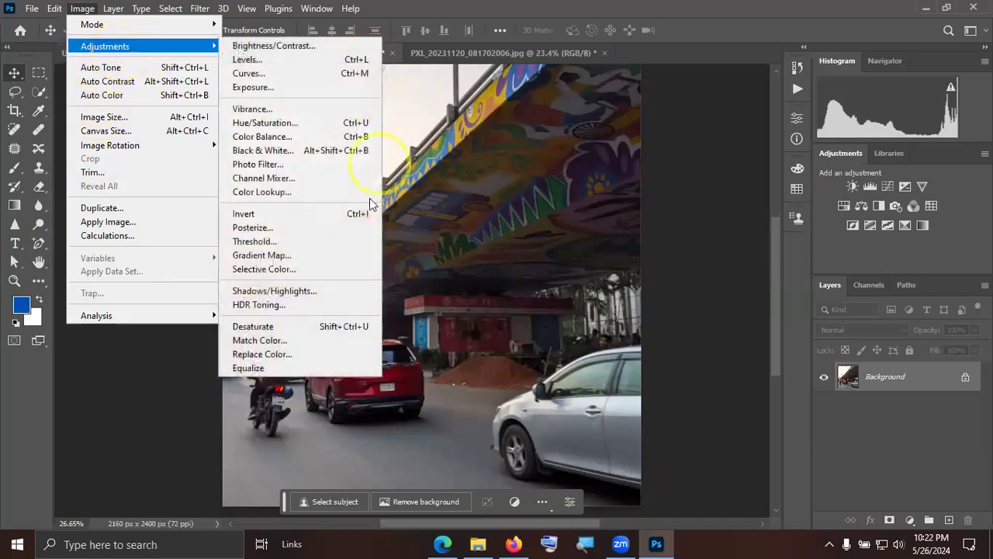
click(271, 215)
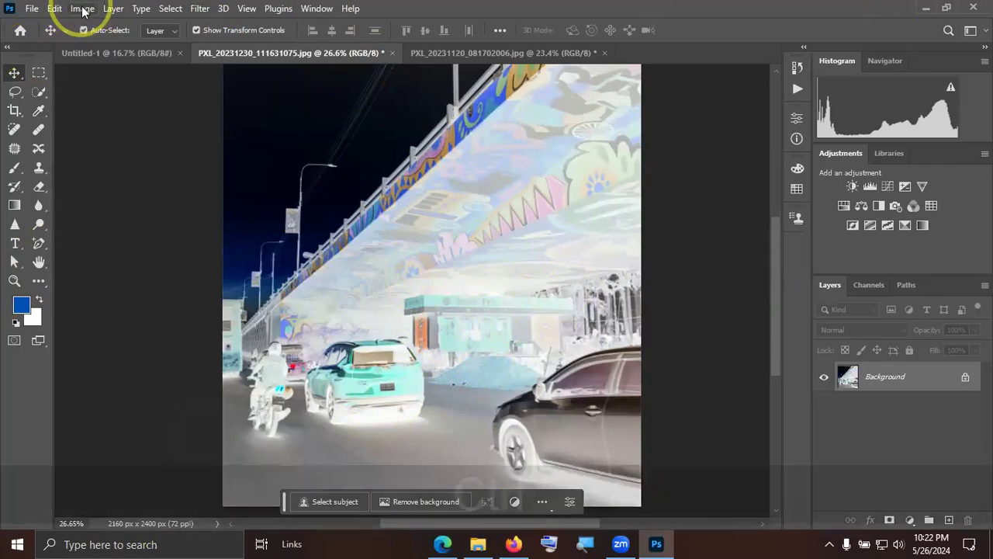
key(ctrl+z)
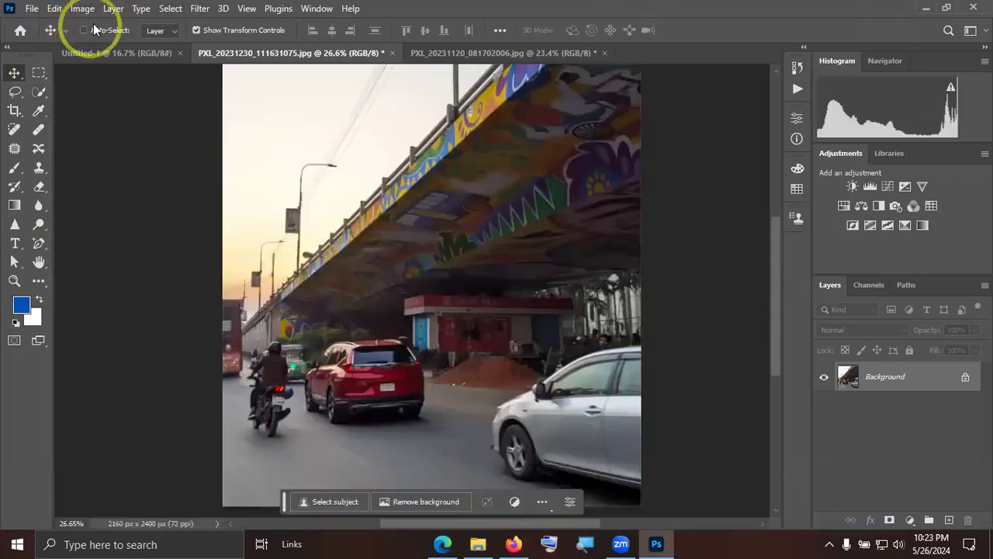
Try a Threshold adjustment on the flyover photo with the level lowered to 40 and cancel it.
click(82, 8)
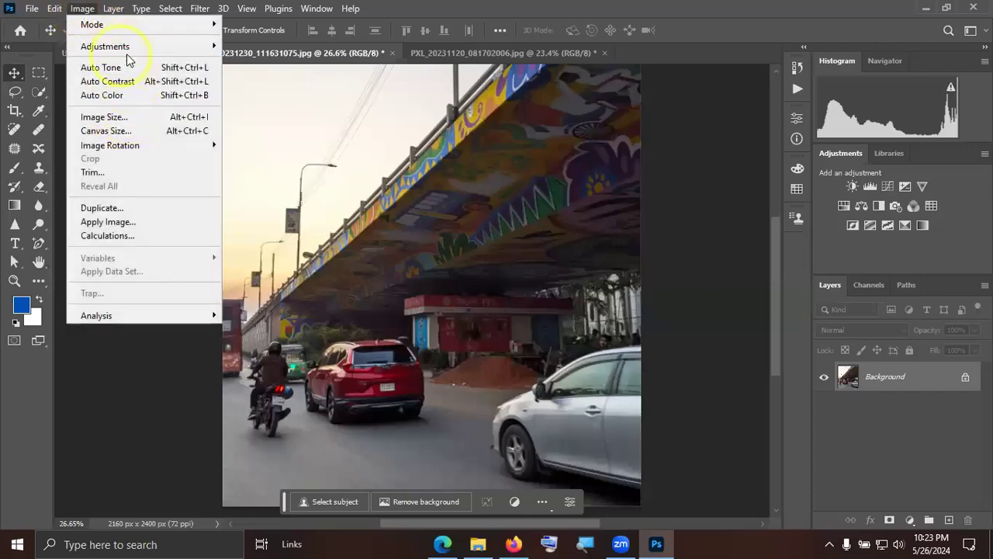
mouse_move(124, 47)
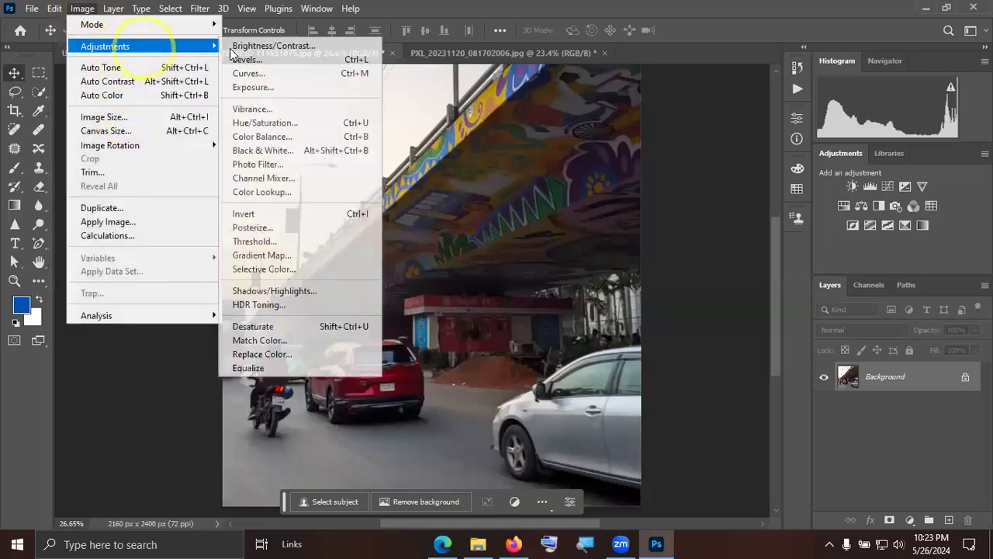
click(273, 245)
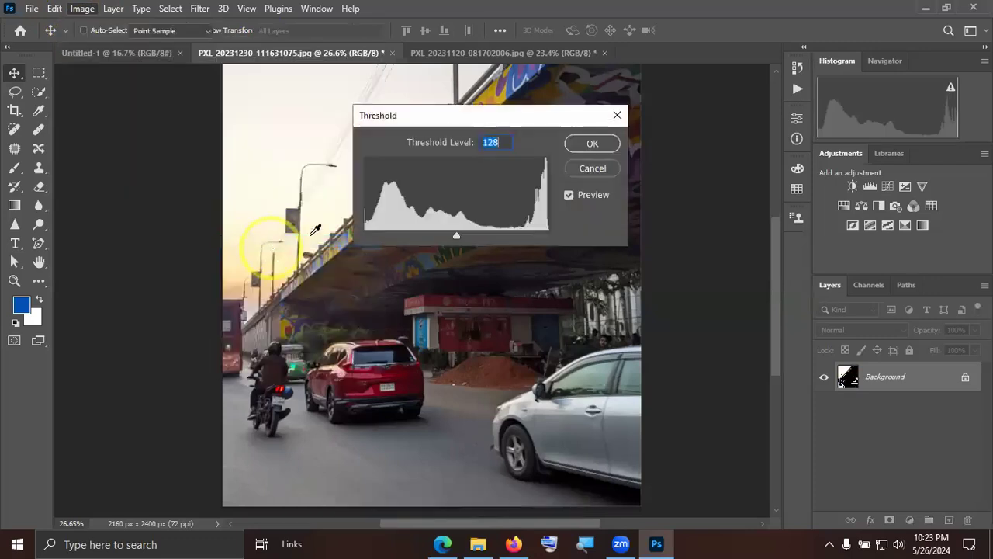
drag(503, 126, 766, 118)
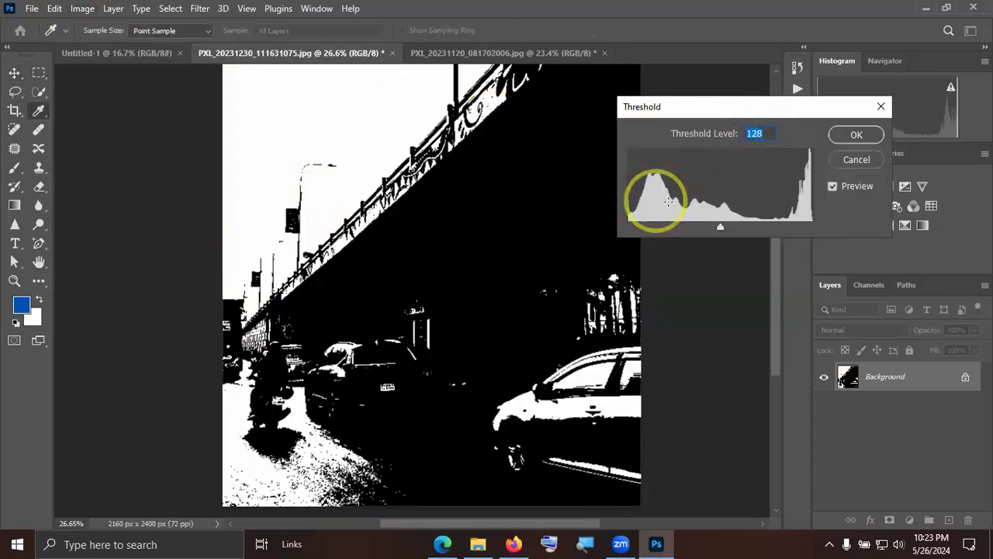
drag(720, 226, 657, 236)
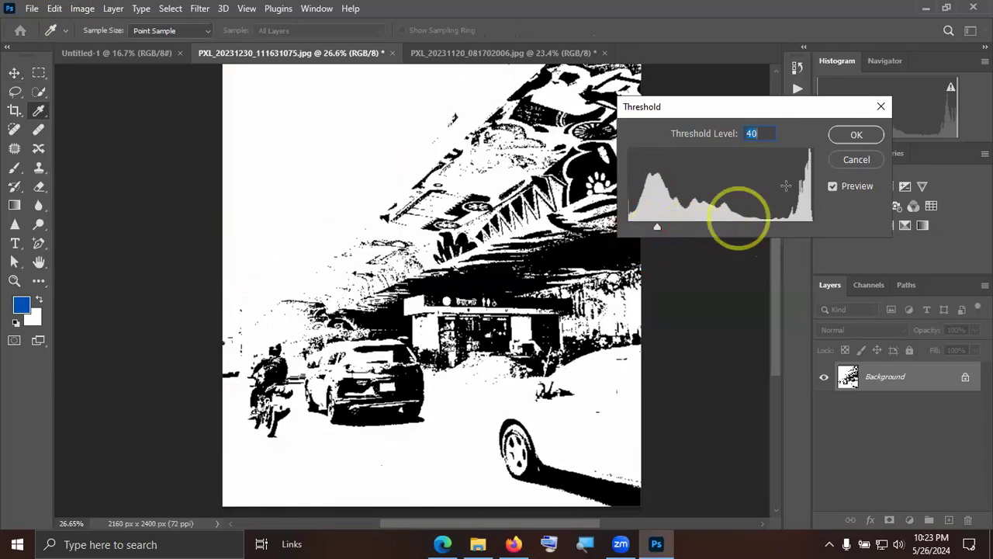
click(855, 158)
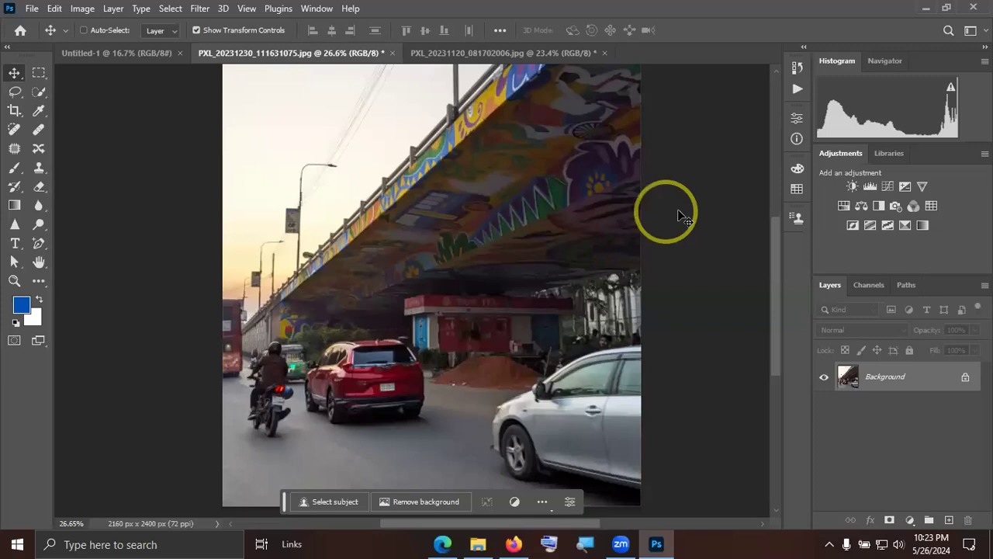
click(82, 8)
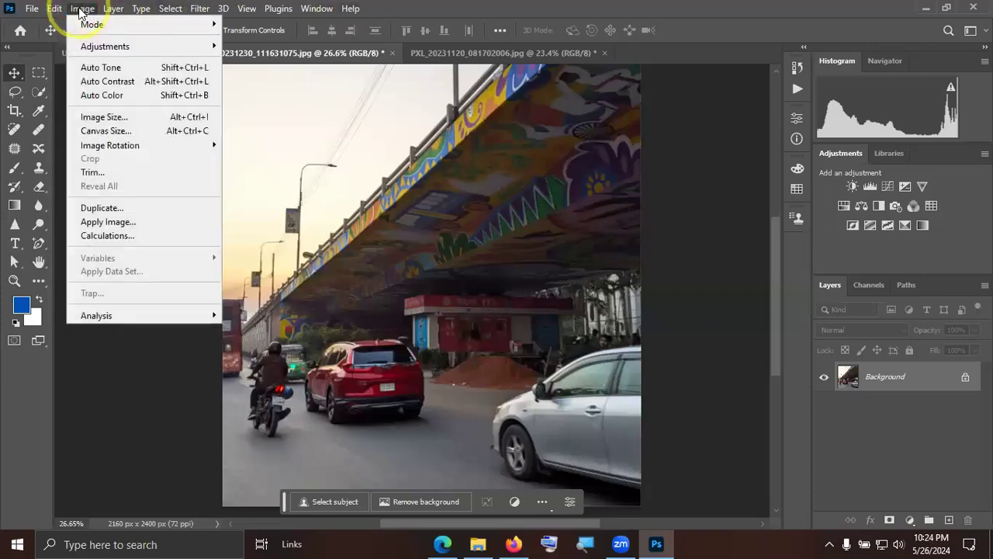
mouse_move(163, 45)
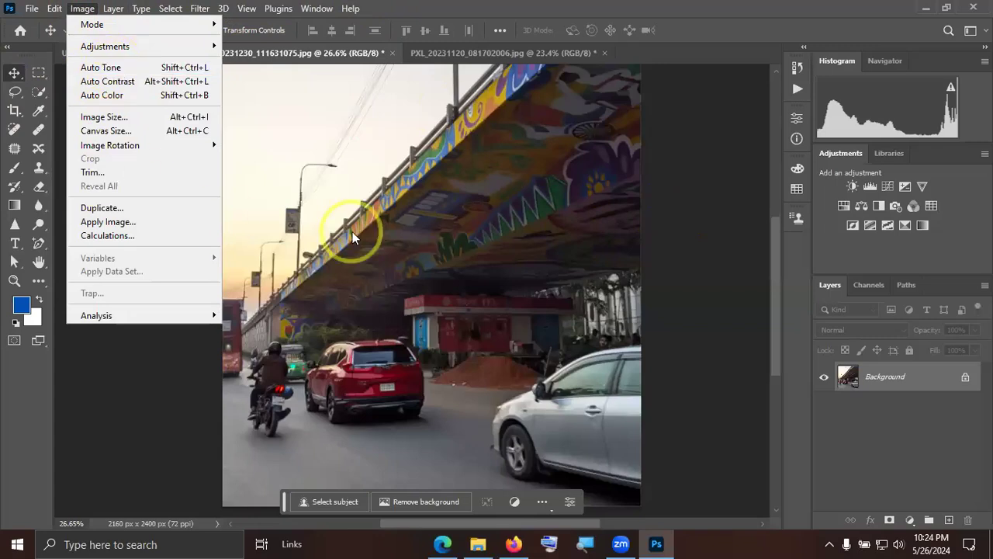
click(368, 157)
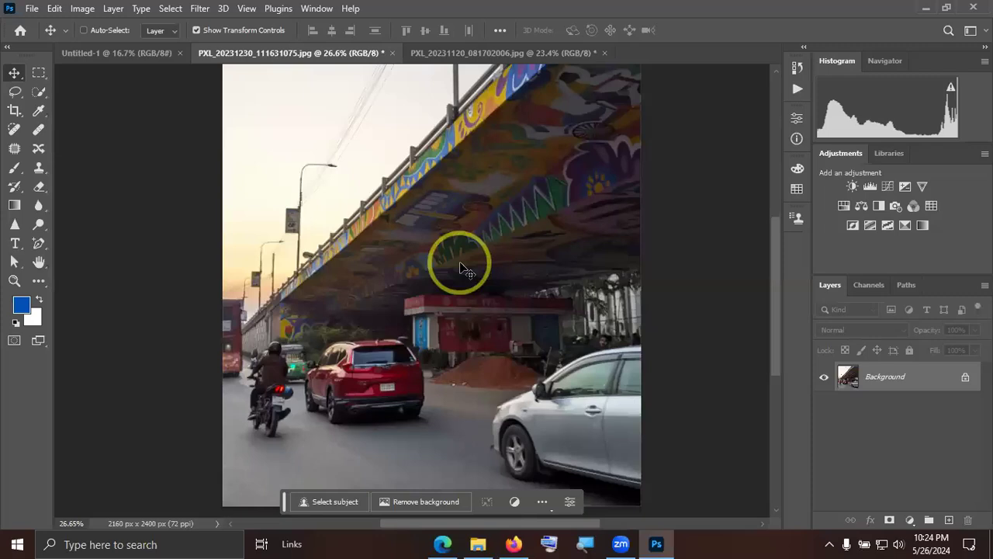
click(656, 543)
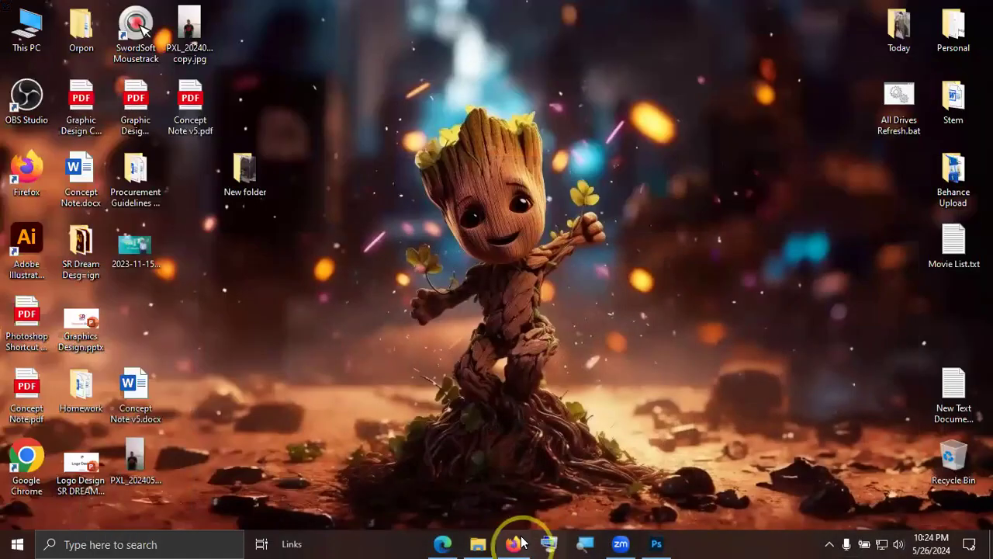
click(656, 543)
click(513, 543)
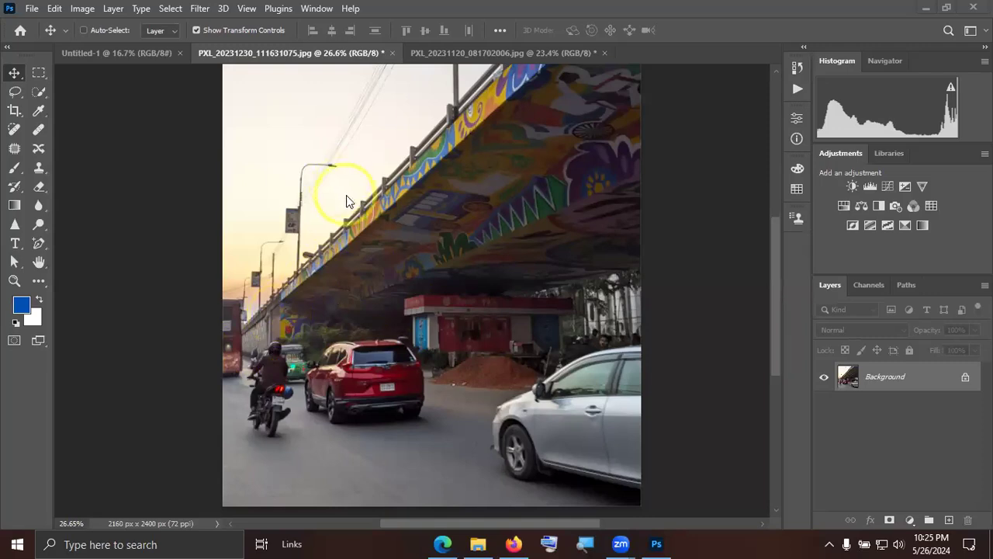
click(392, 264)
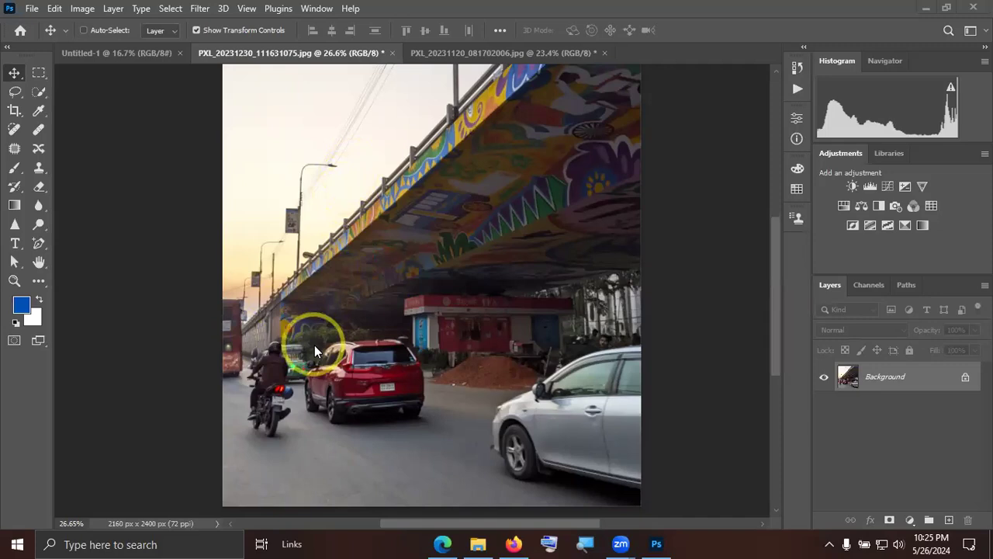
click(345, 167)
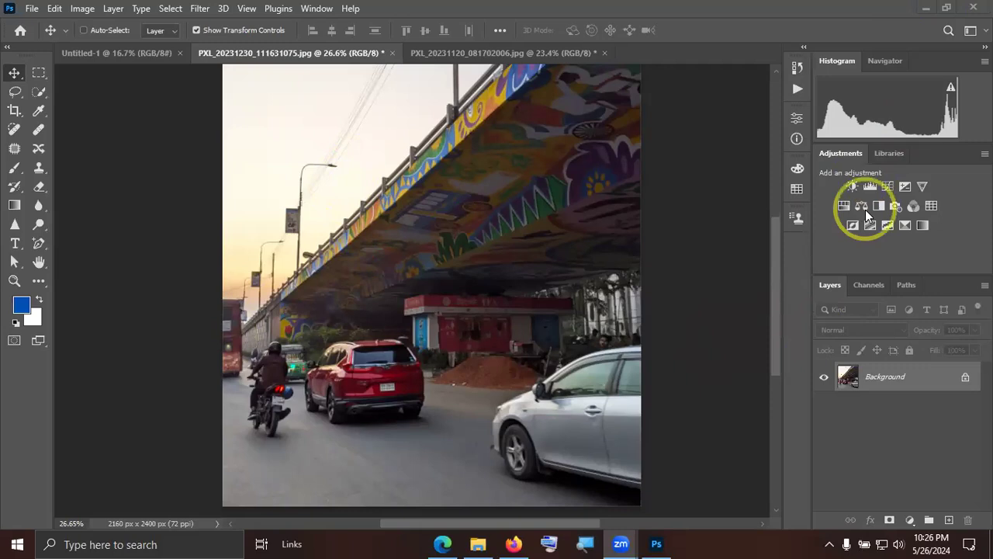
click(82, 8)
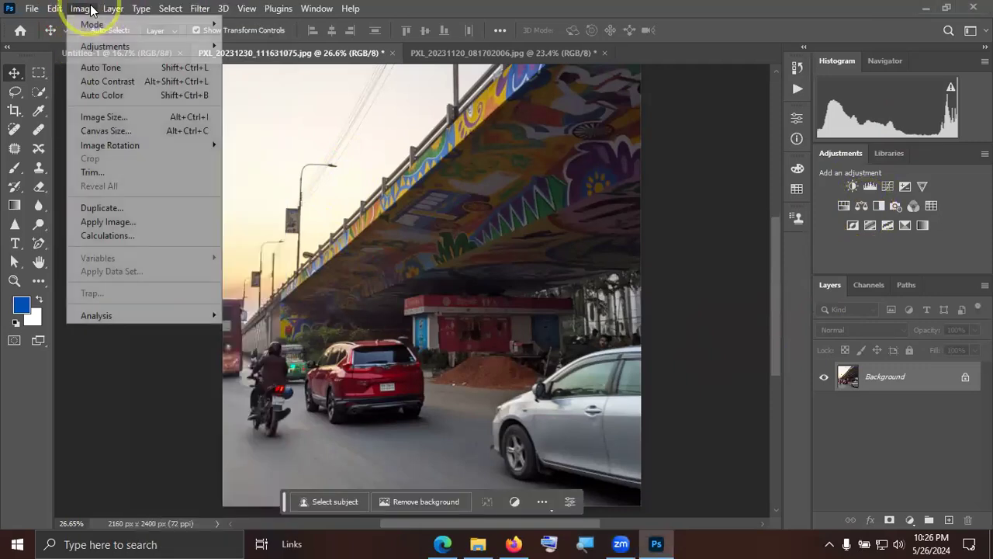
mouse_move(64, 9)
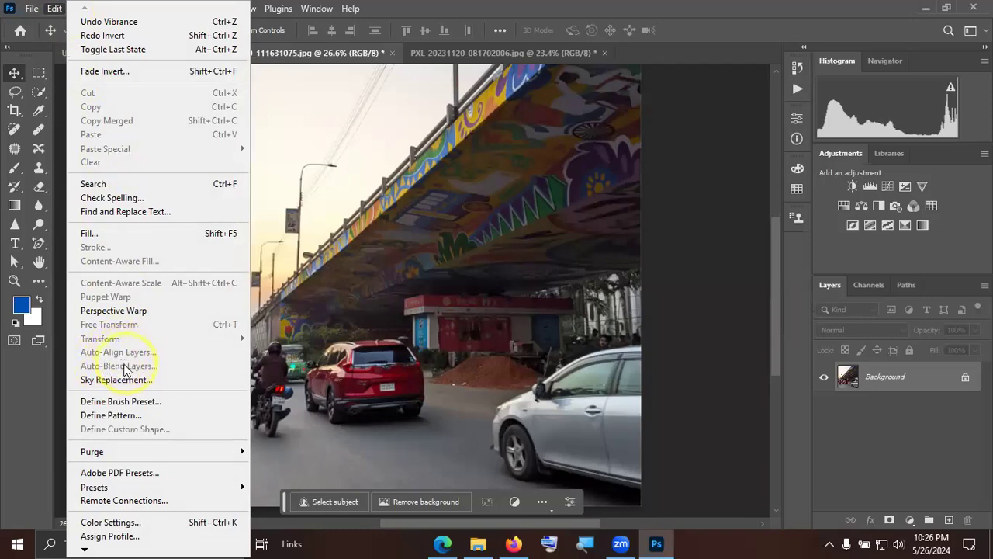
click(394, 308)
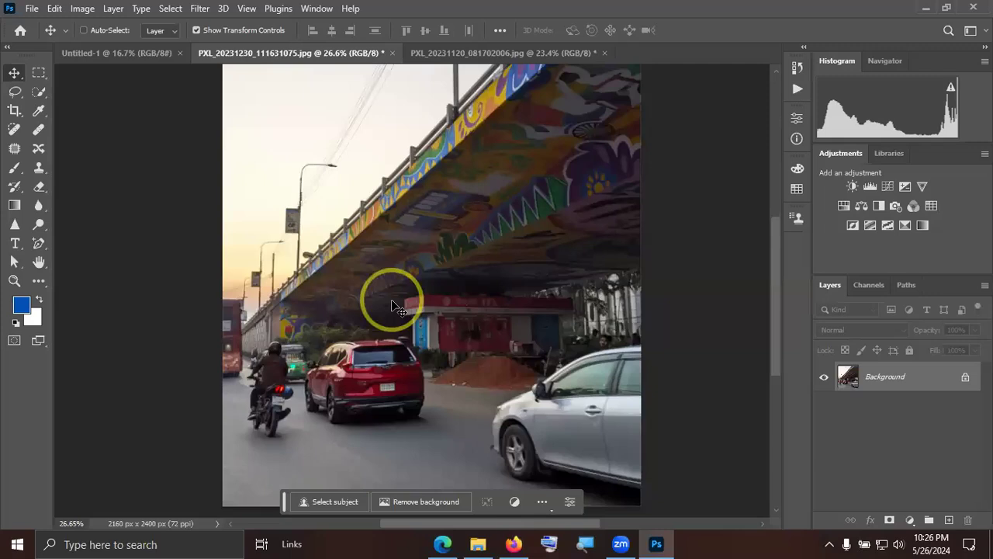
click(82, 8)
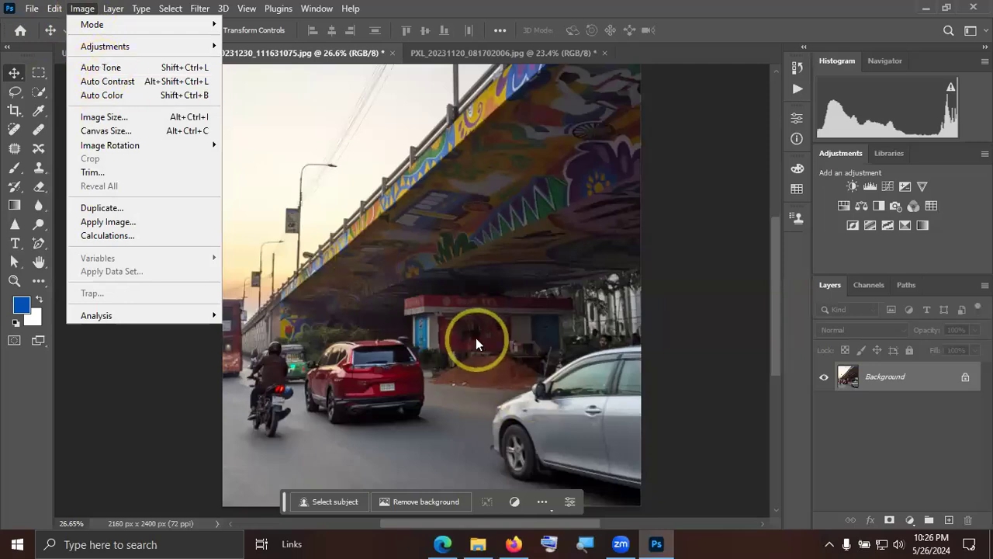
click(301, 194)
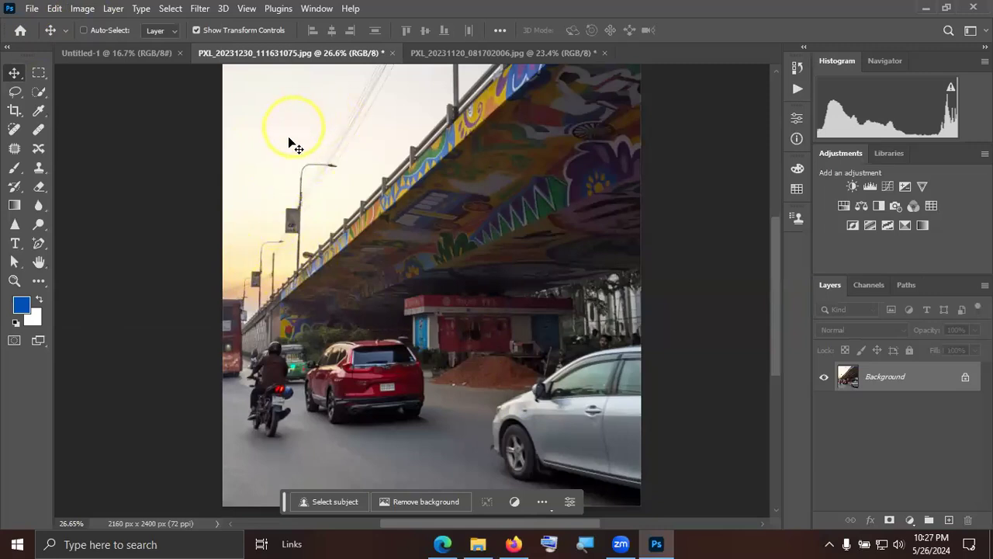
Try Auto Tone and Auto Contrast one after the other on the flyover photo.
click(82, 9)
click(120, 67)
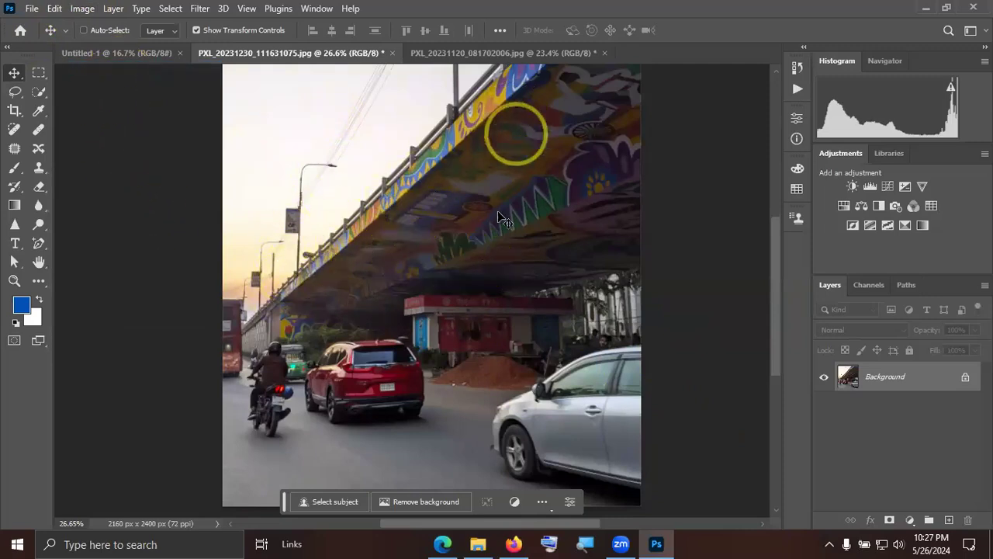
click(83, 8)
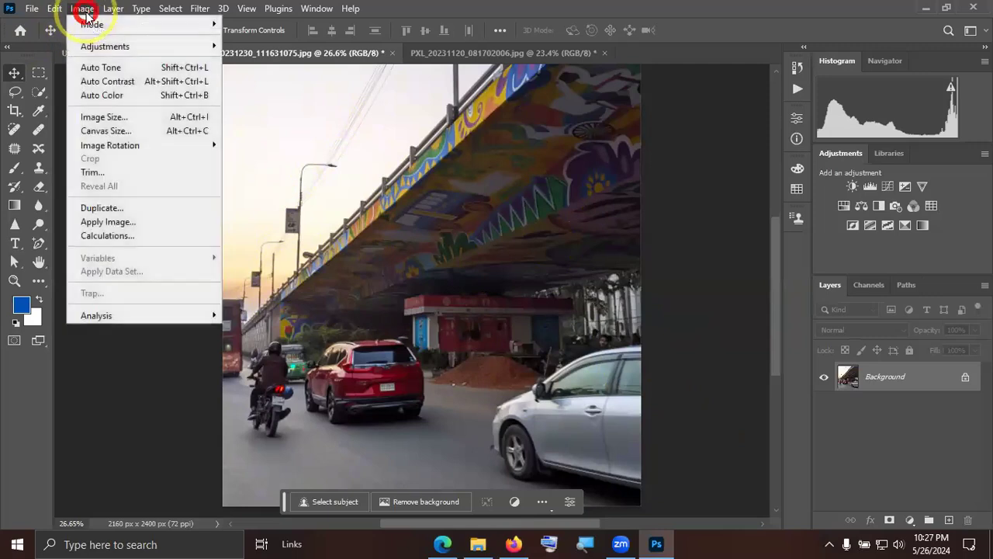
click(110, 84)
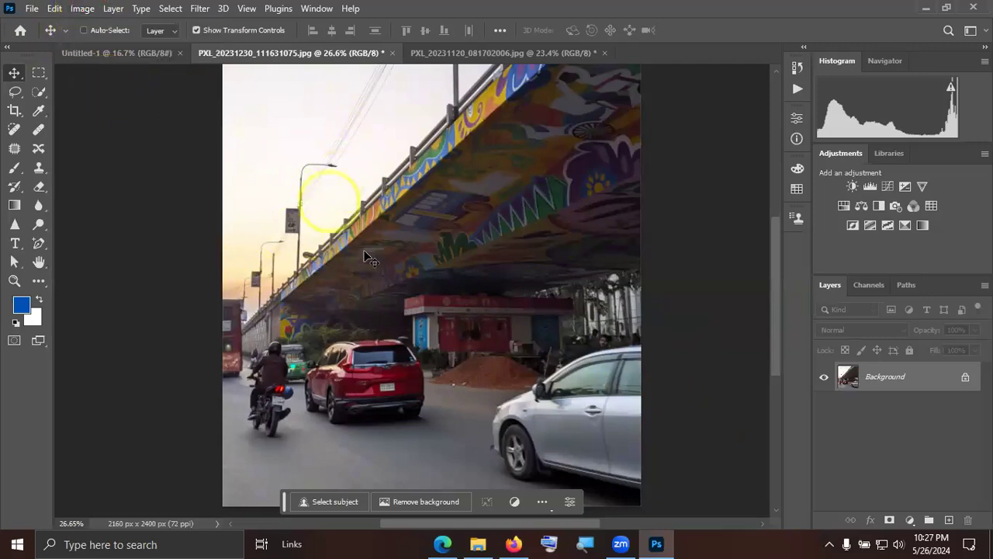
Try Auto Color on the flyover photo and undo it.
click(82, 8)
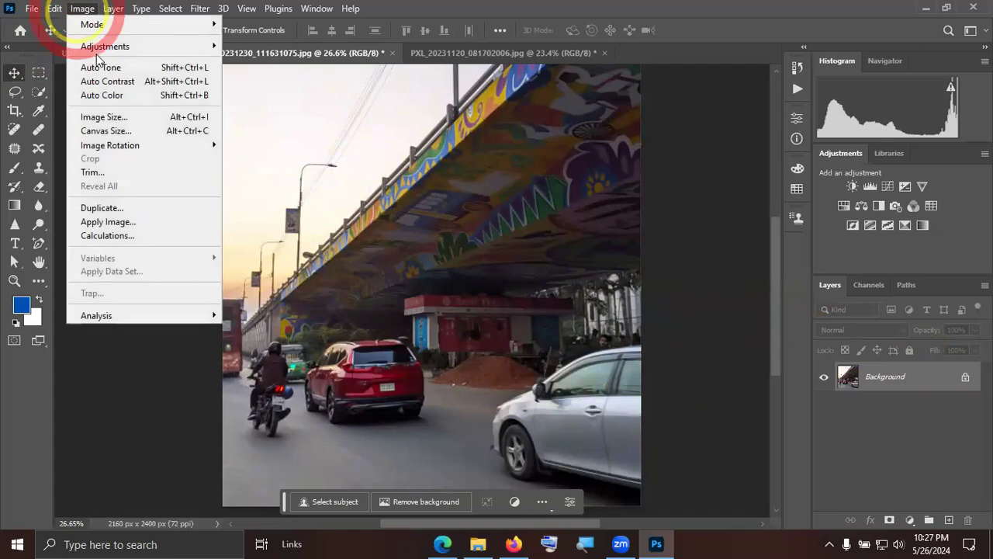
click(102, 96)
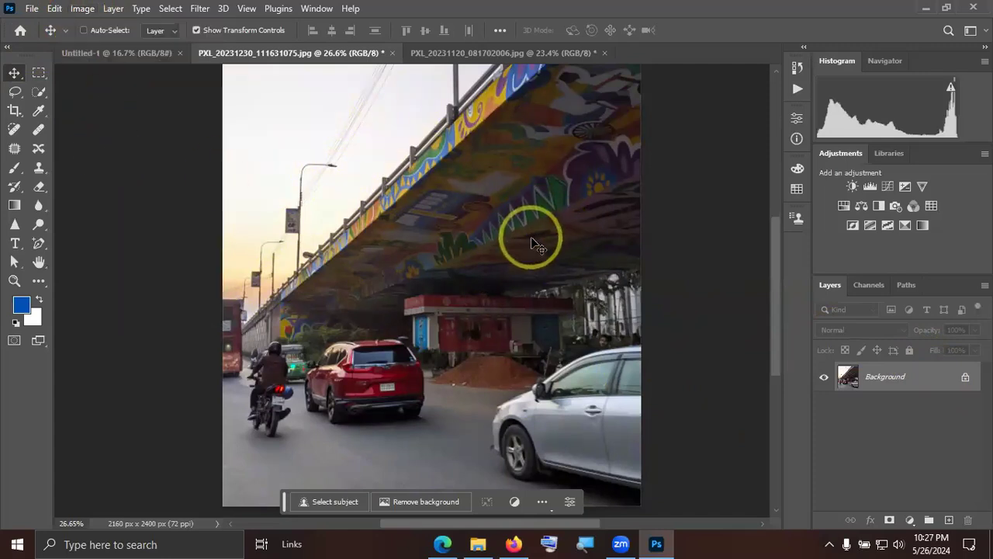
key(ctrl+z)
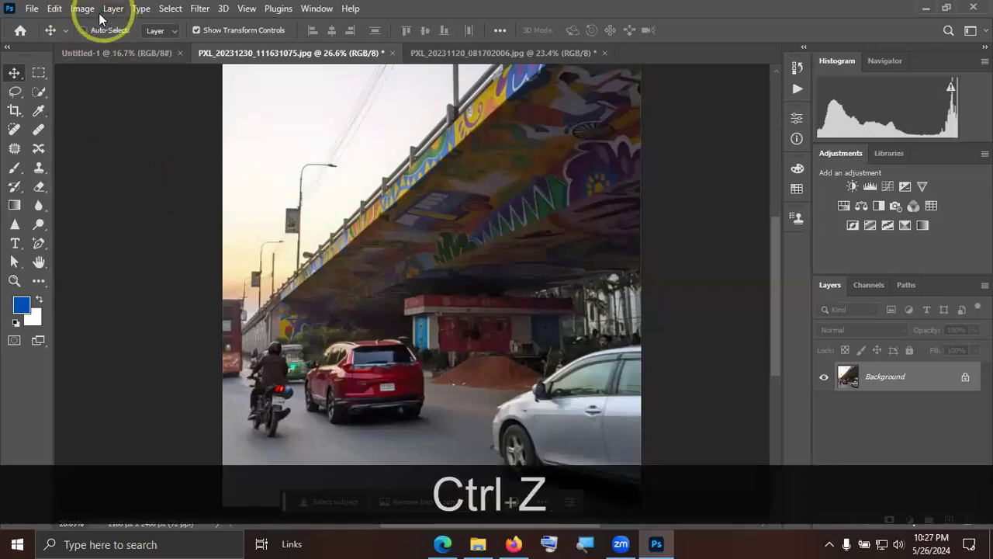
Switch to the lounge photo PXL_20231120_081702006.jpg and apply Auto Tone to it.
click(491, 56)
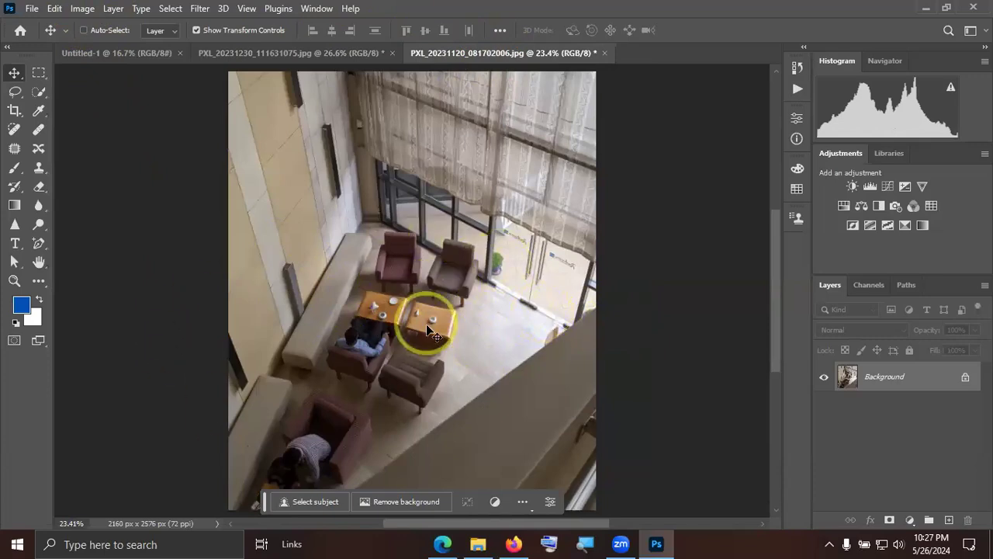
scroll(428, 326, up, 2)
scroll(428, 326, up, 1)
scroll(454, 317, down, 2)
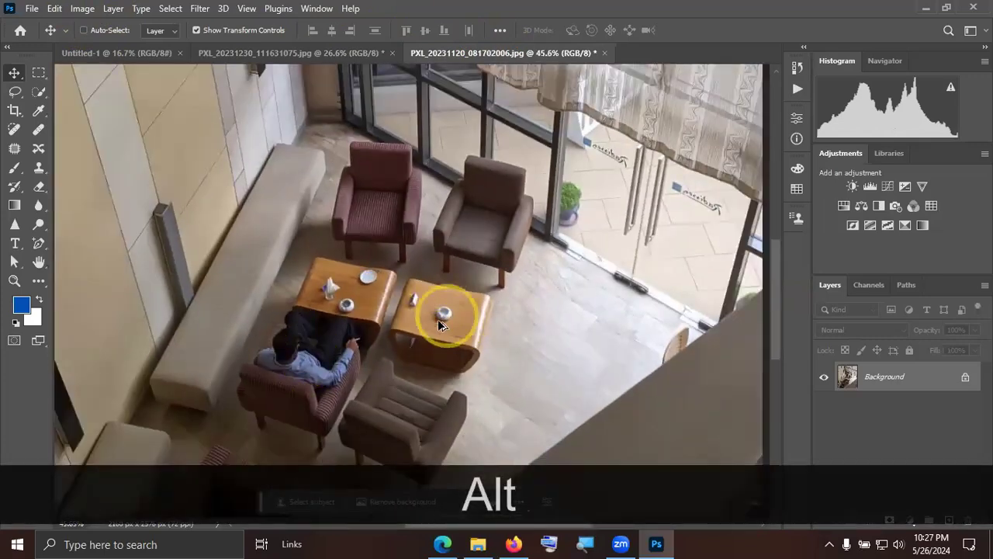
scroll(439, 322, up, 1)
scroll(438, 323, down, 1)
key(alt)
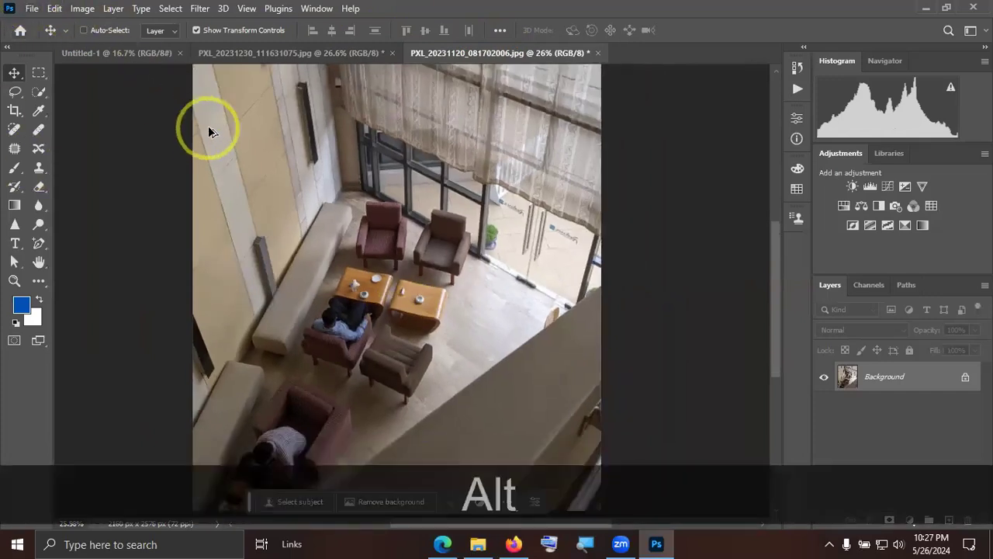
click(89, 11)
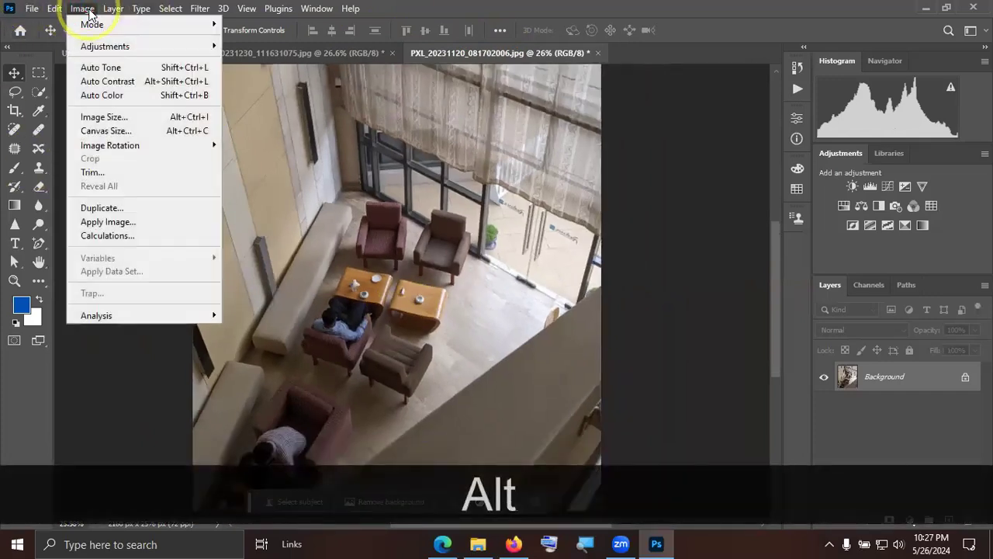
click(101, 65)
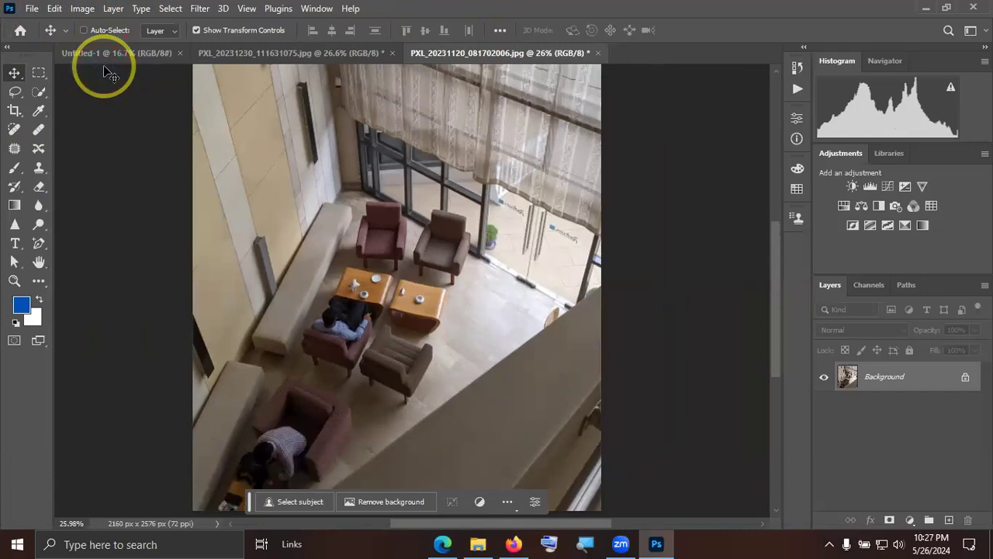
Apply Auto Contrast and Auto Color to the lounge photo.
click(83, 9)
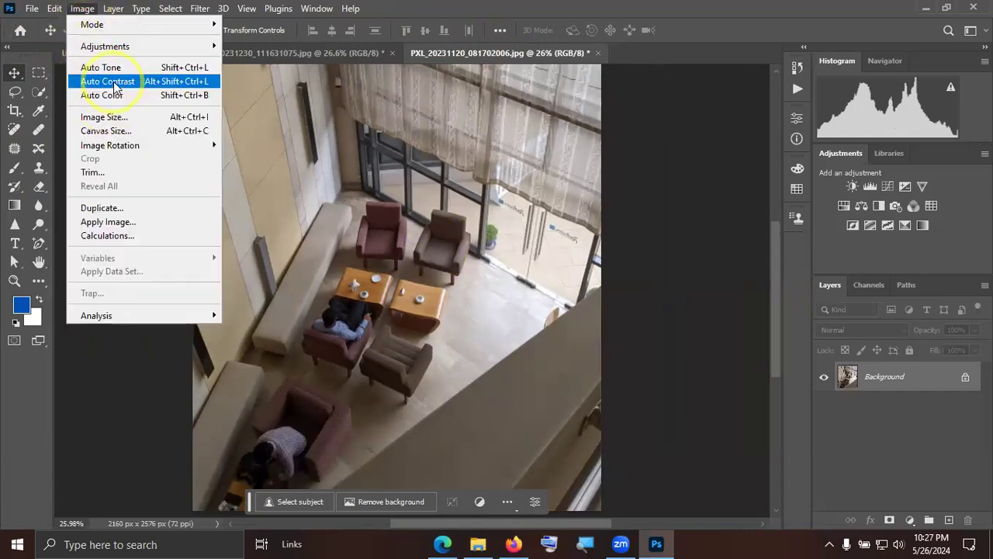
click(114, 82)
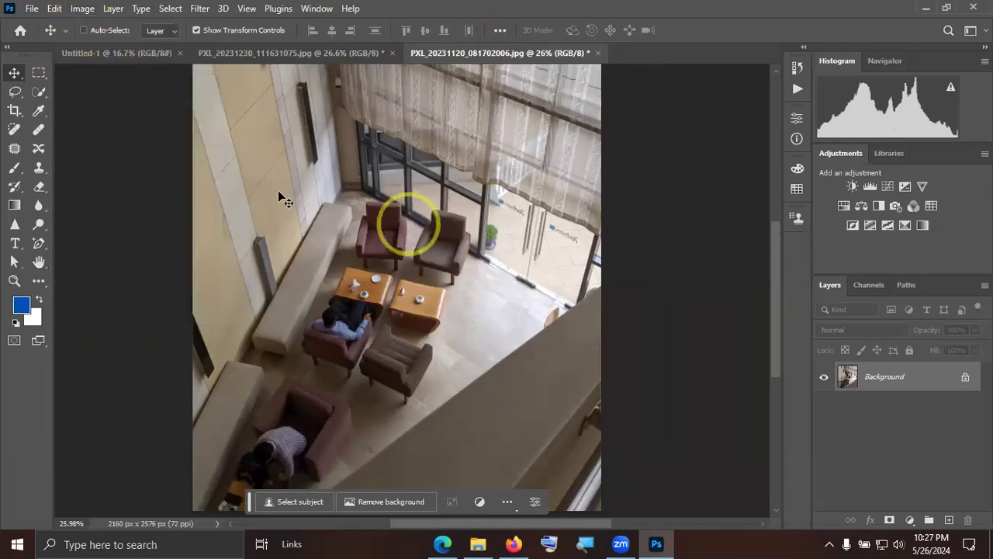
click(88, 9)
click(125, 96)
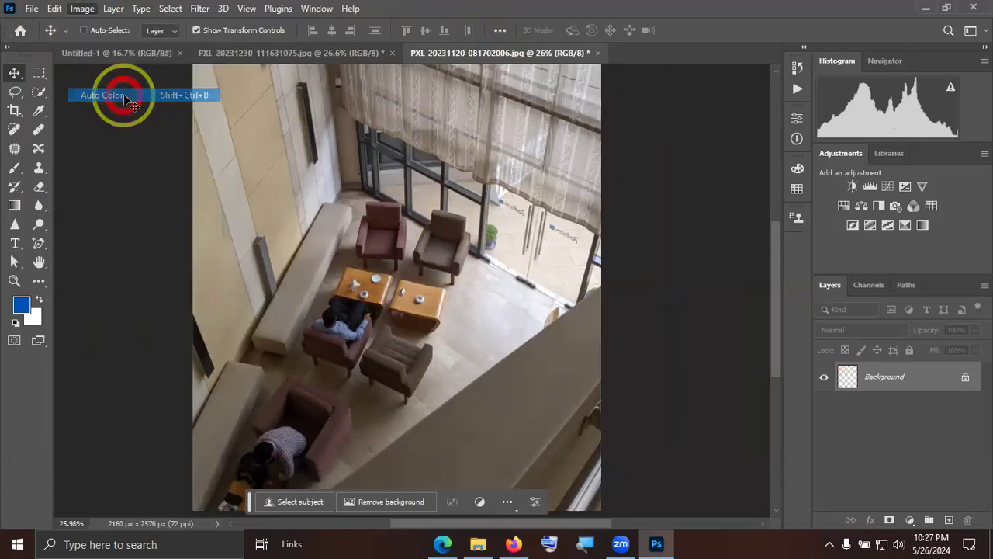
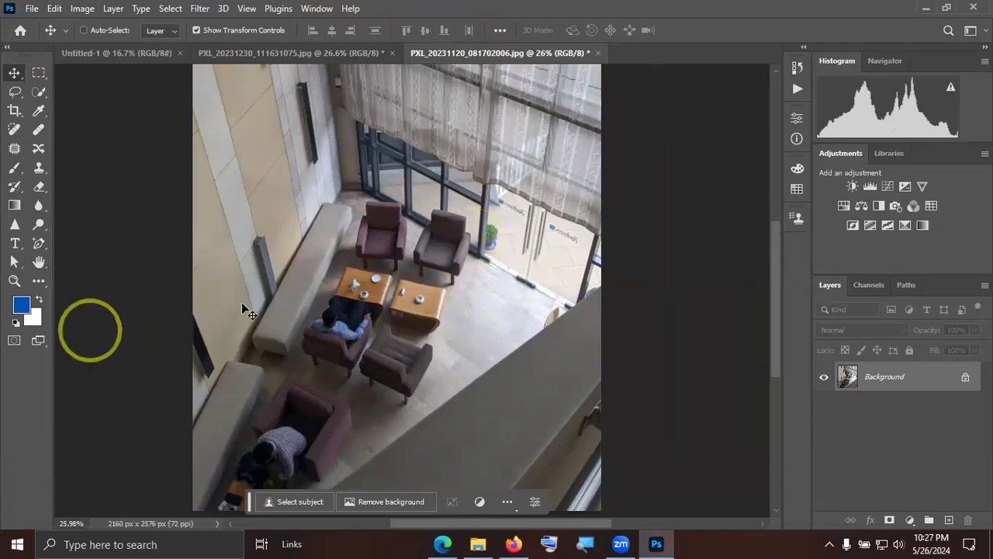
Undo the last two auto corrections on the lounge photo.
key(ctrl+z)
key(ctrl+z)
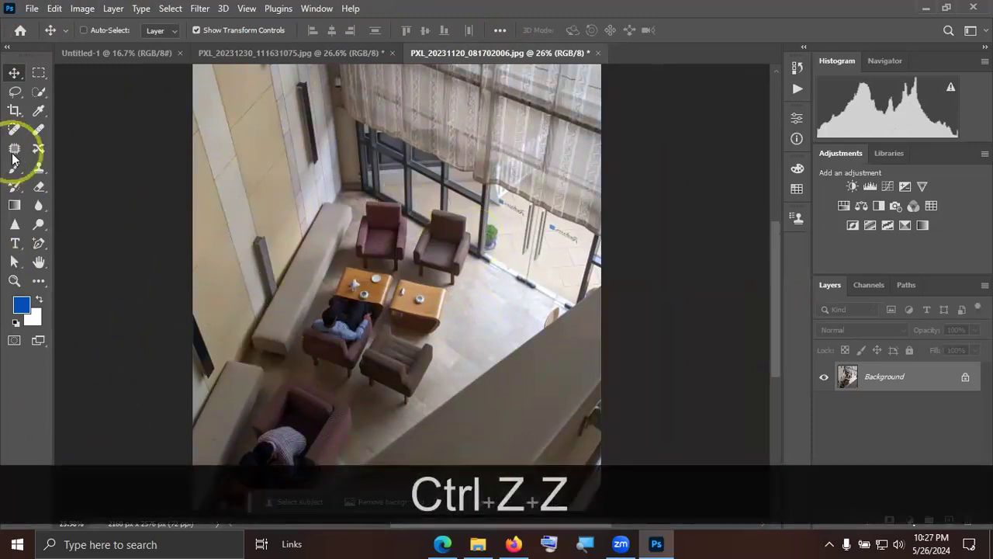
Look through the image adjustment commands and the list of available workspaces.
click(81, 10)
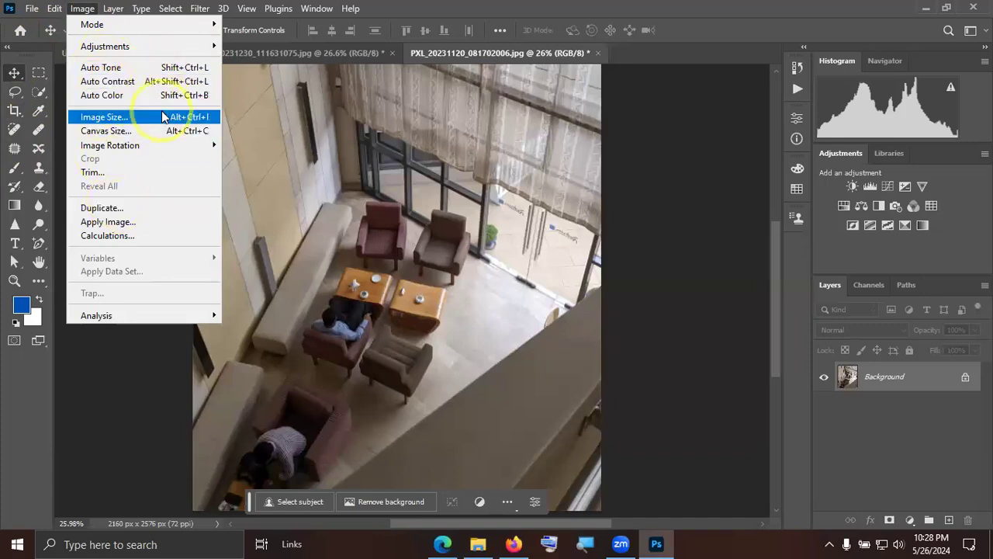
click(508, 361)
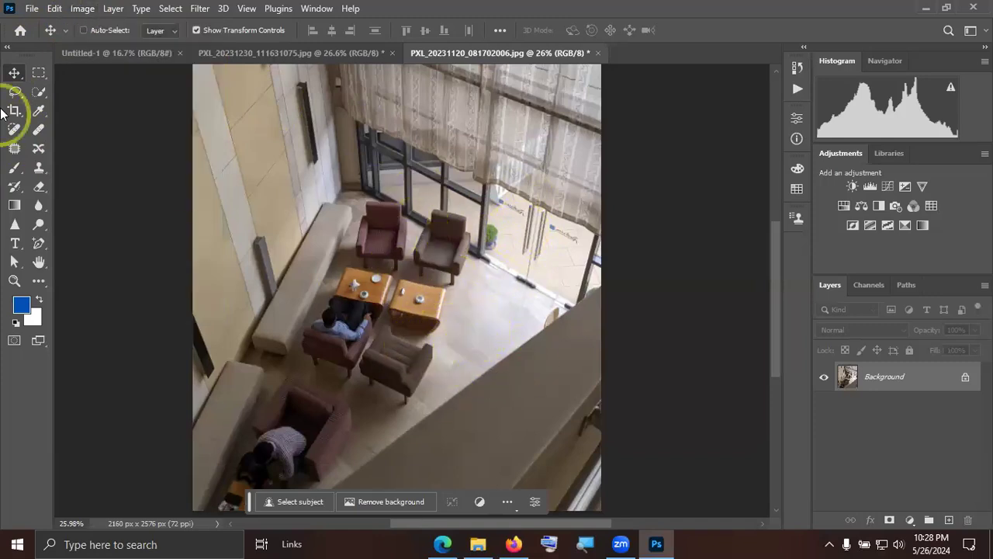
click(92, 9)
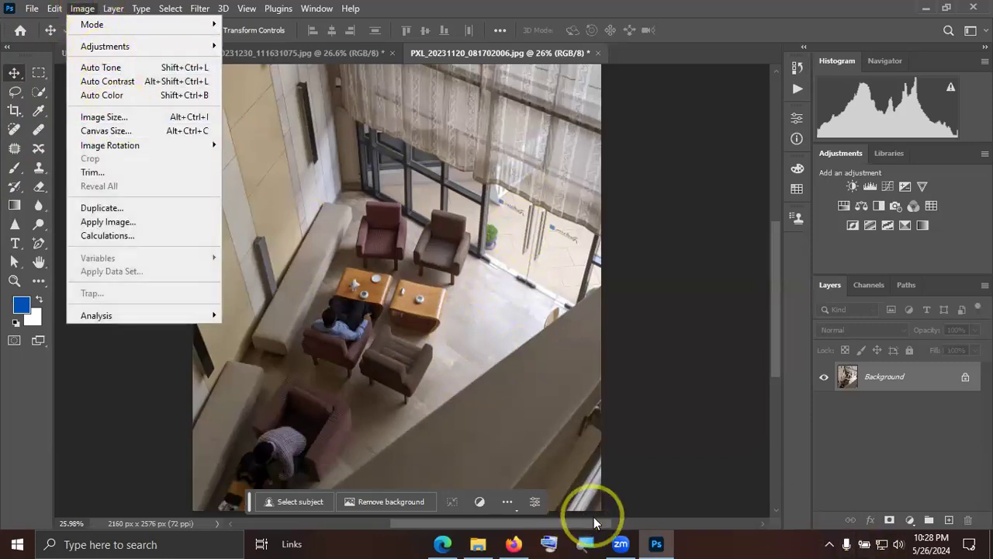
mouse_move(133, 53)
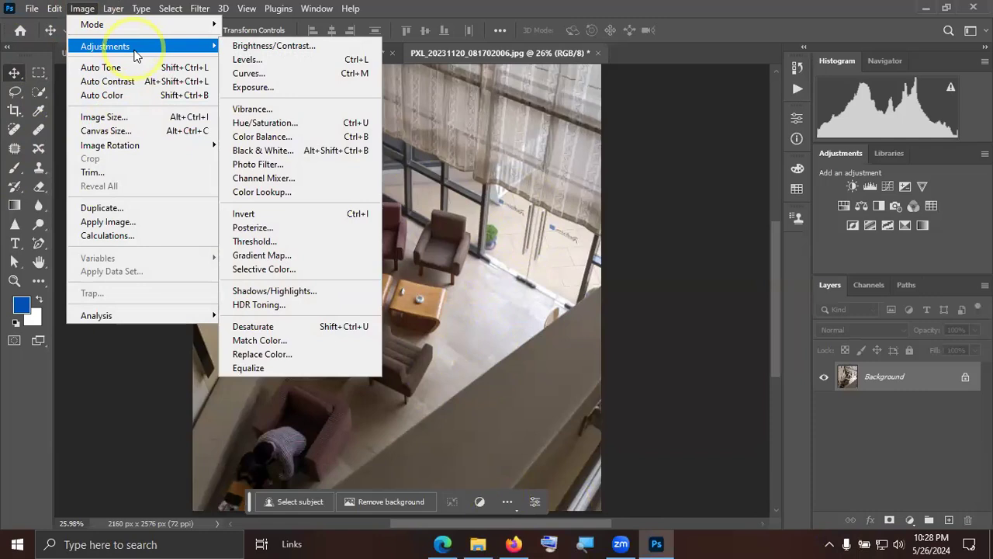
click(967, 419)
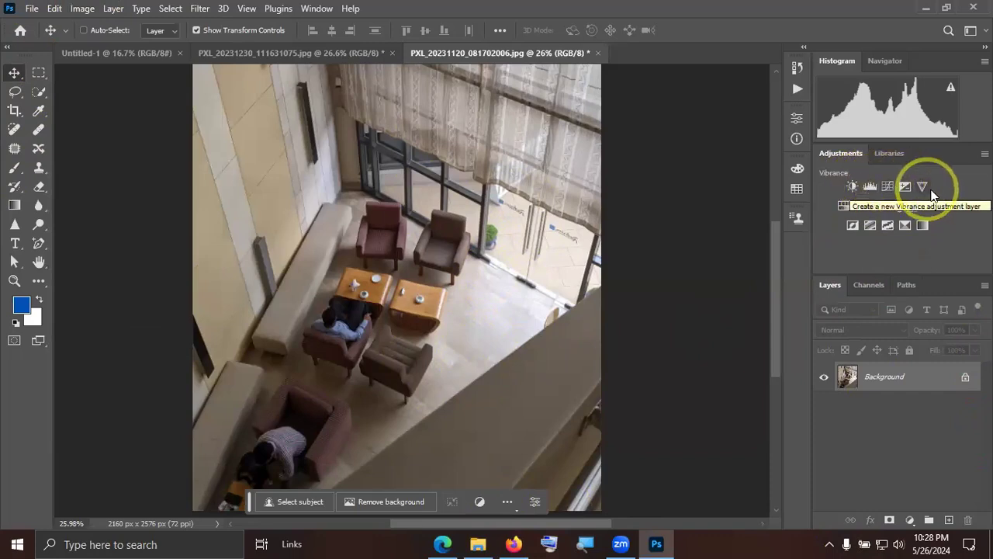
click(318, 8)
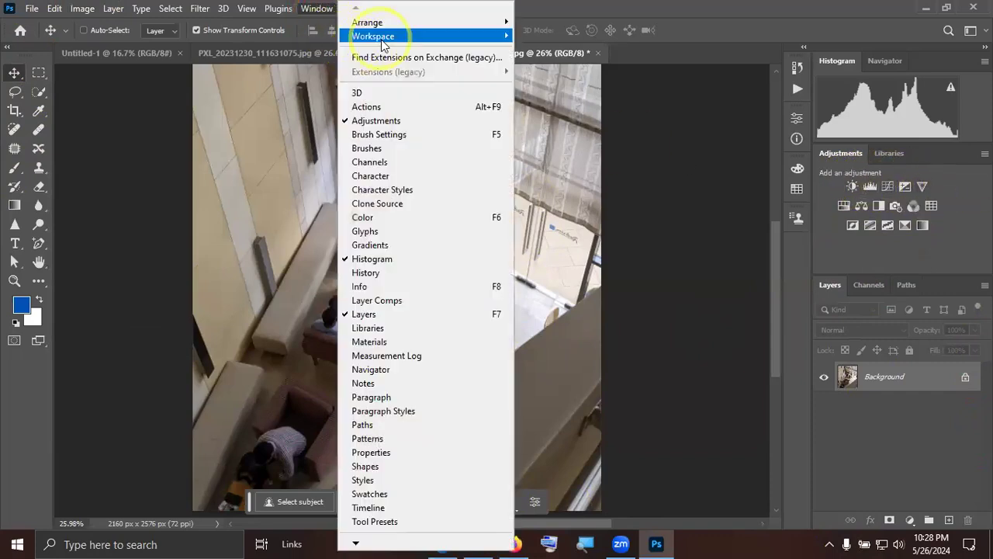
mouse_move(381, 45)
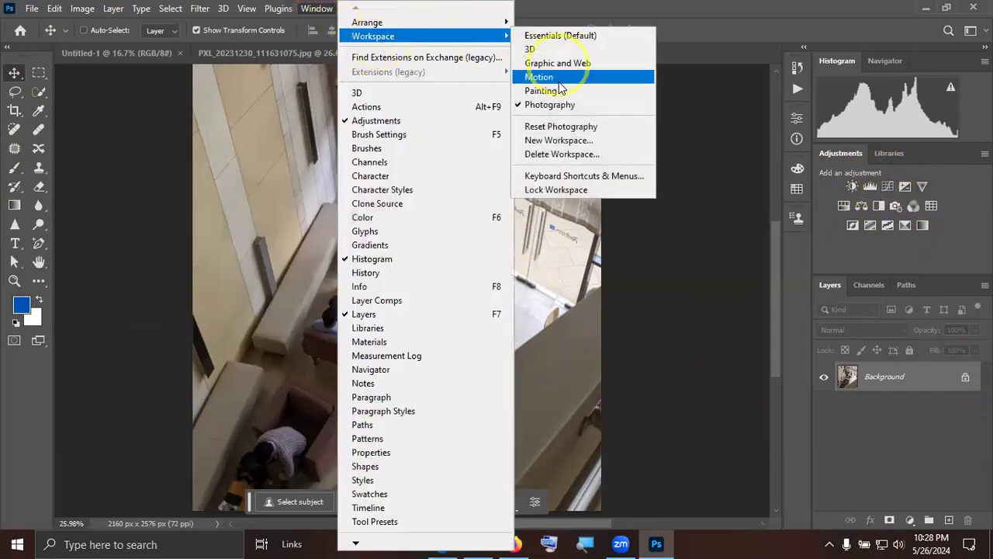
click(893, 262)
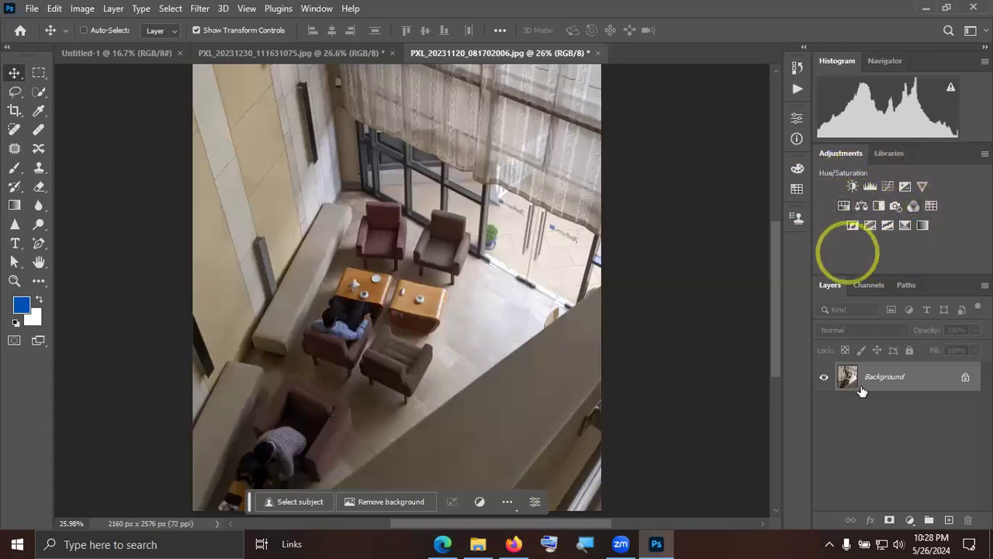
Add a Brightness/Contrast adjustment layer above the Background layer of the lounge photo.
click(910, 520)
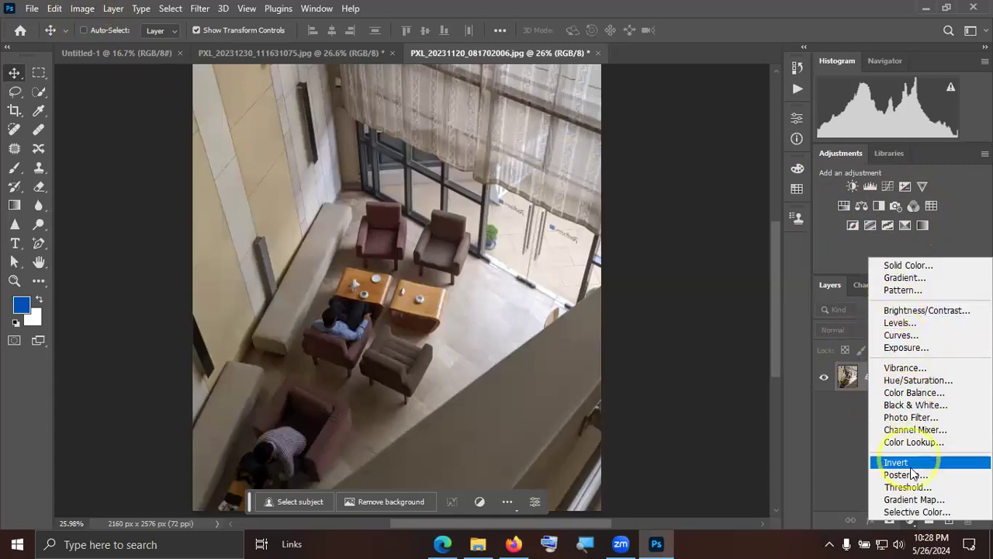
click(835, 466)
click(911, 518)
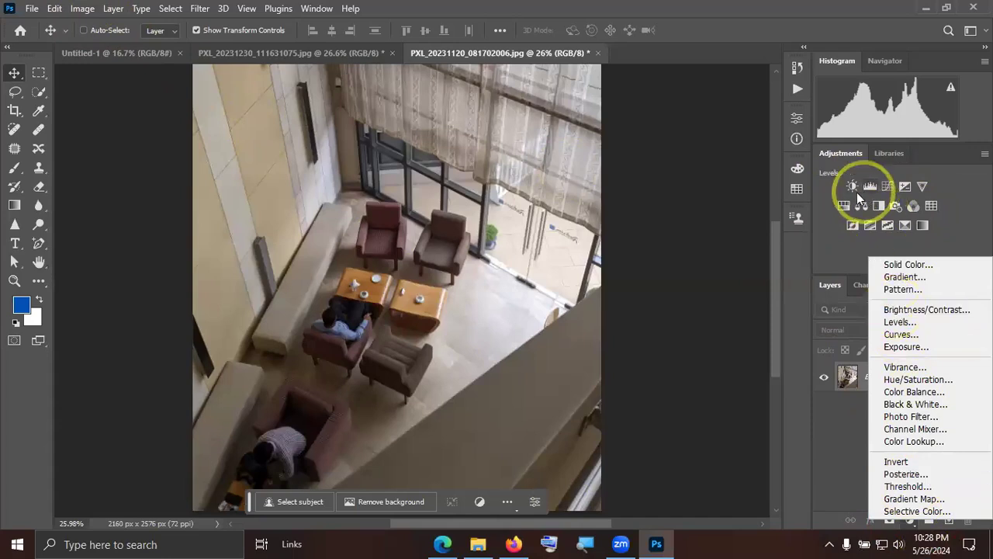
click(920, 309)
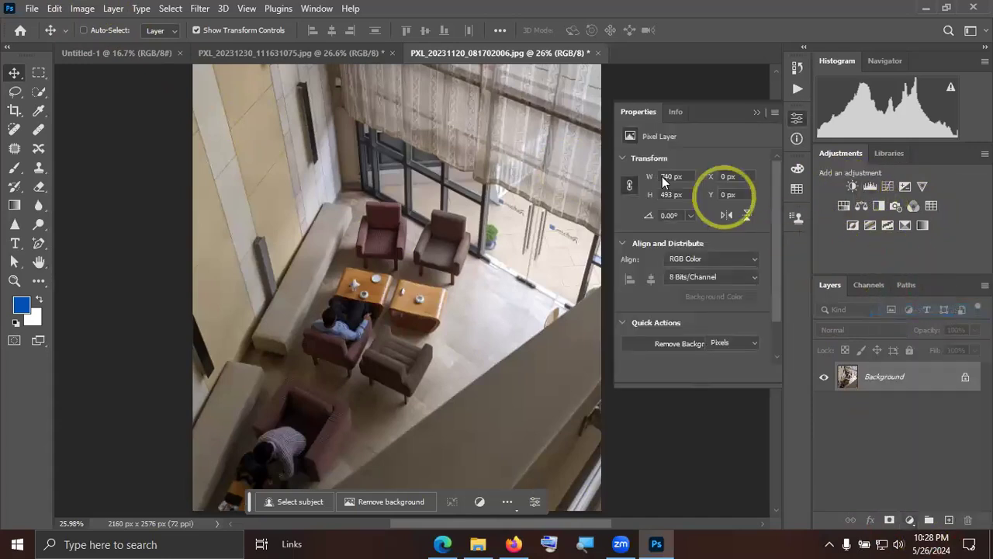
click(755, 114)
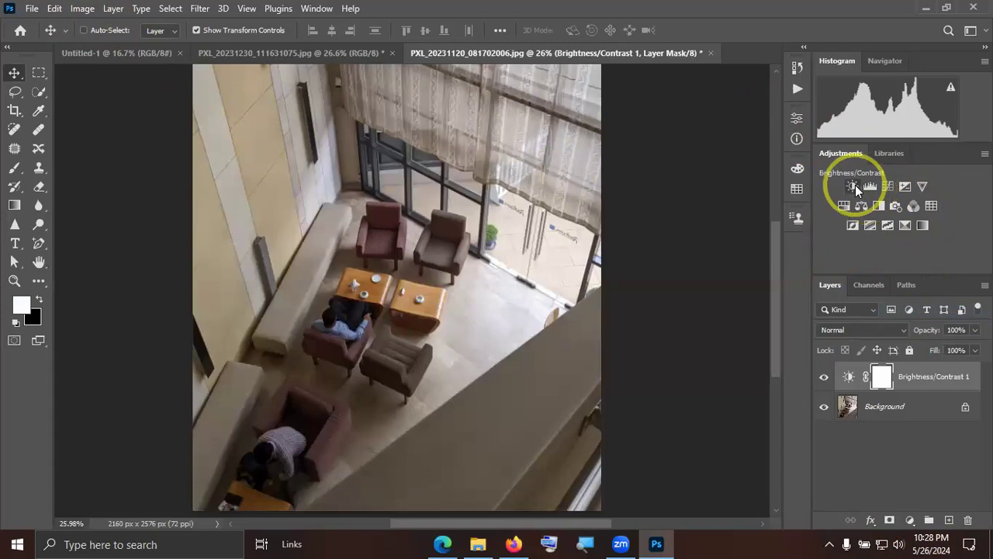
Add a second Brightness/Contrast adjustment layer, apply its automatic correction and set the contrast to 20.
click(853, 186)
drag(694, 197, 712, 228)
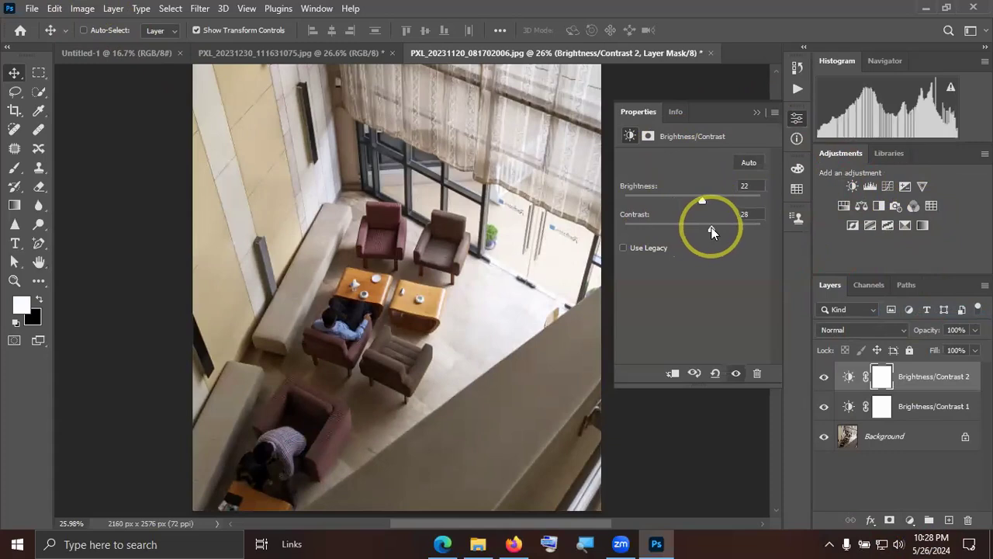
click(749, 162)
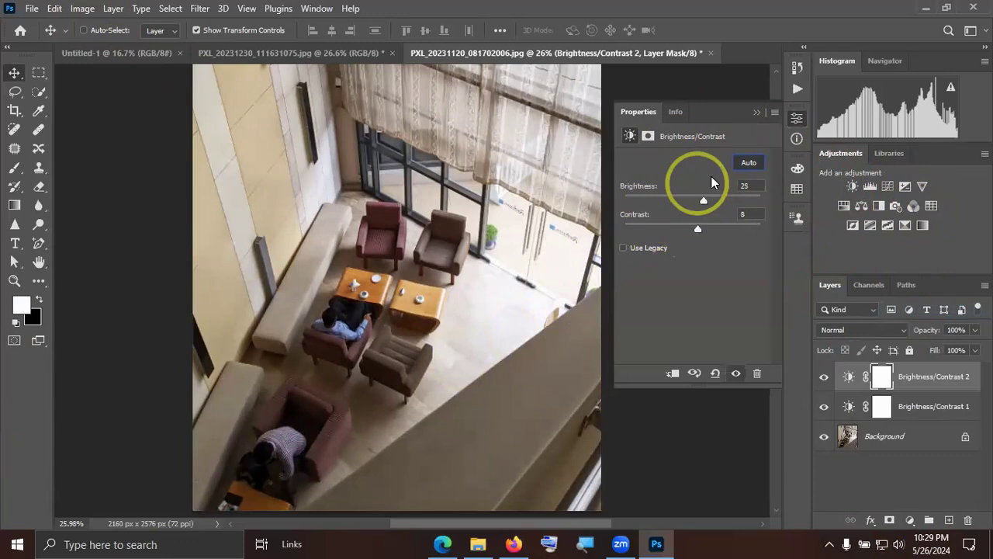
click(735, 166)
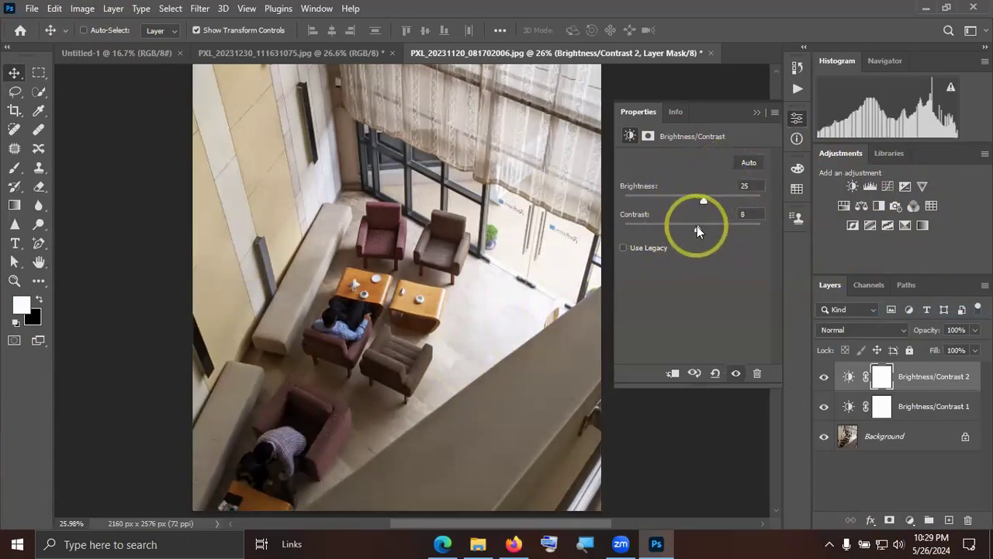
drag(697, 226, 705, 225)
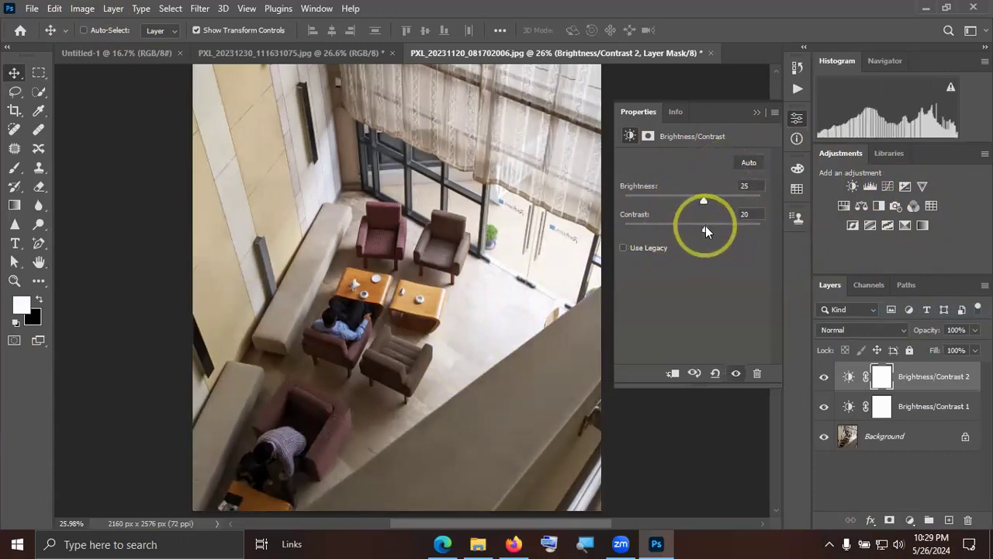
click(758, 112)
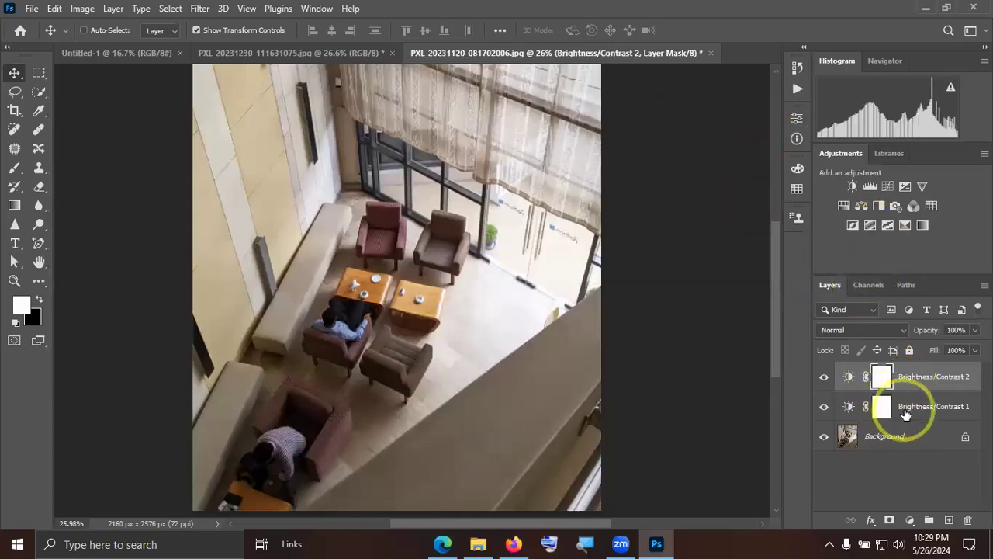
Delete the lower Brightness/Contrast adjustment layer together with its mask.
click(910, 412)
key(Delete)
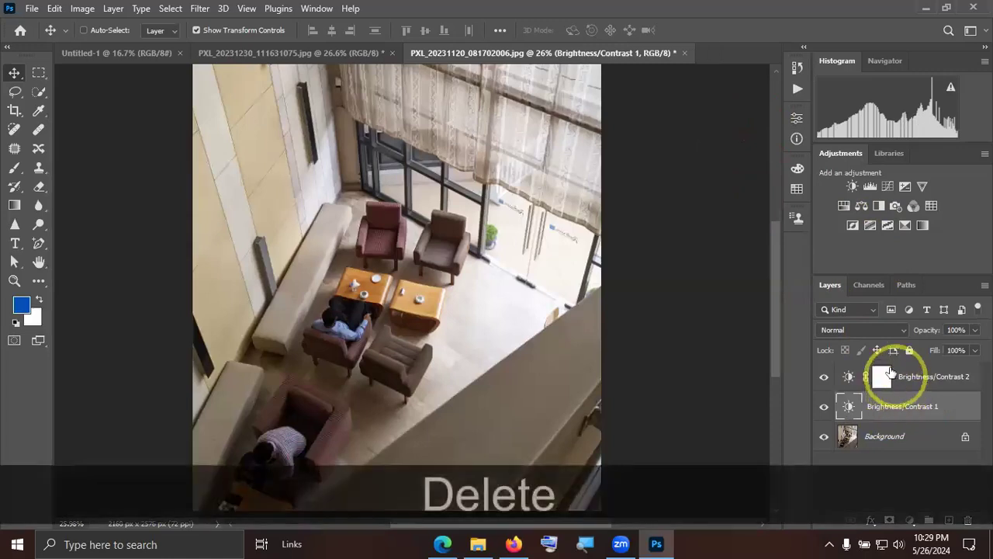
key(Delete)
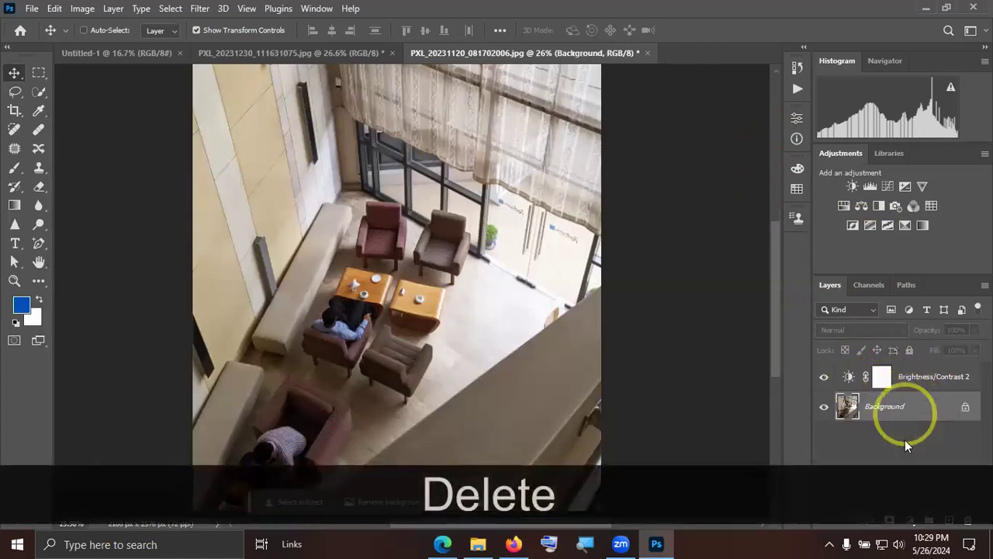
Compare which image adjustment commands are available with no layer selected and with the Background layer selected.
click(332, 219)
click(82, 9)
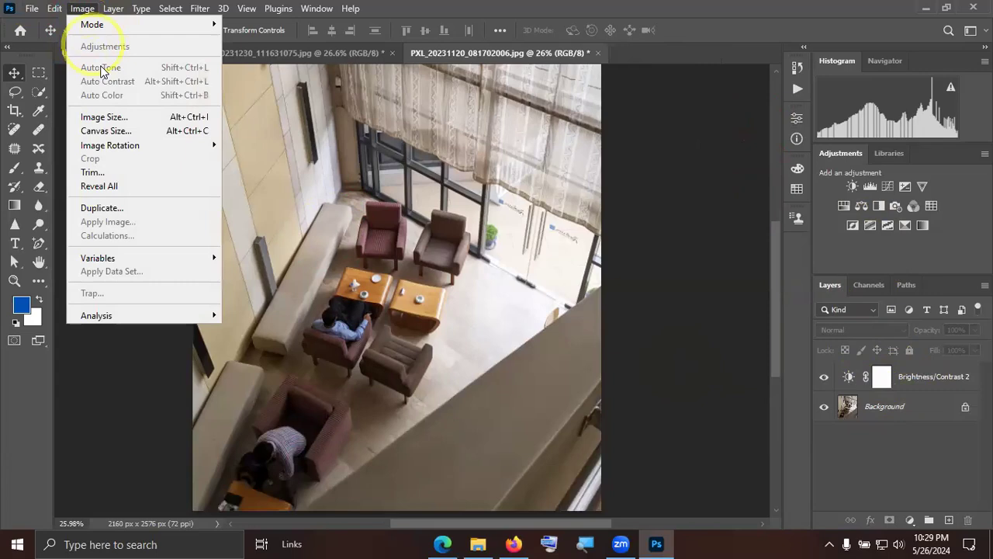
click(880, 412)
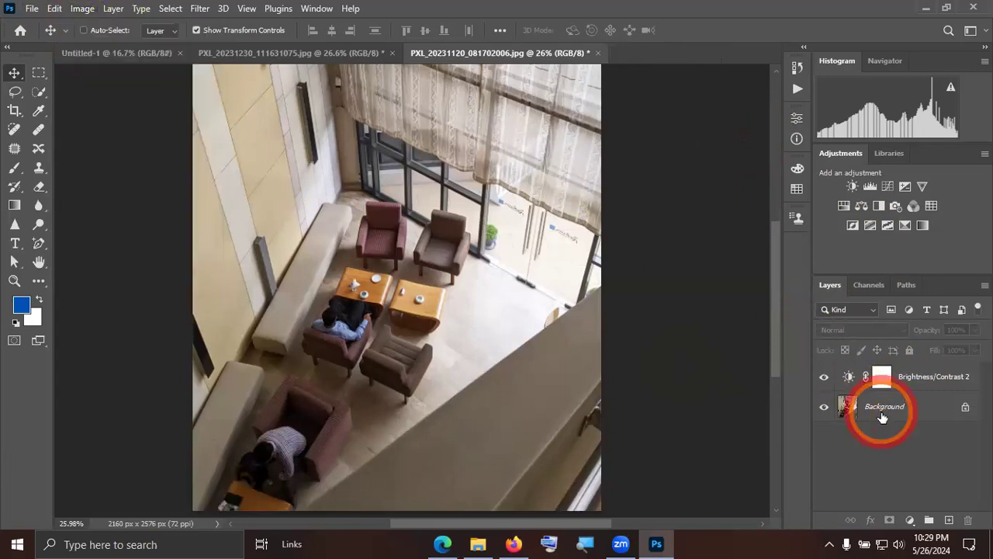
click(81, 8)
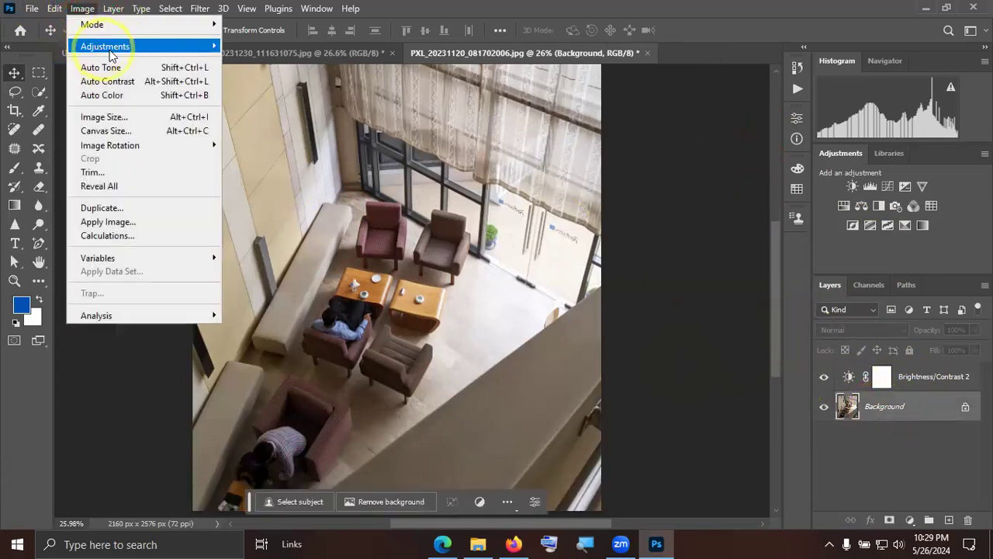
mouse_move(117, 47)
click(504, 233)
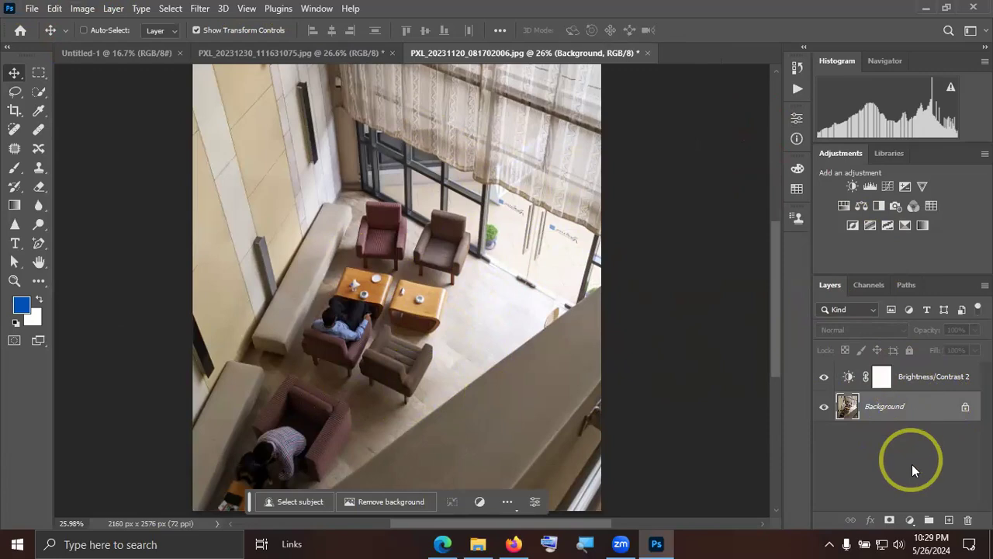
Add a Levels adjustment layer directly above the Background layer and set its black input level to 16.
click(909, 520)
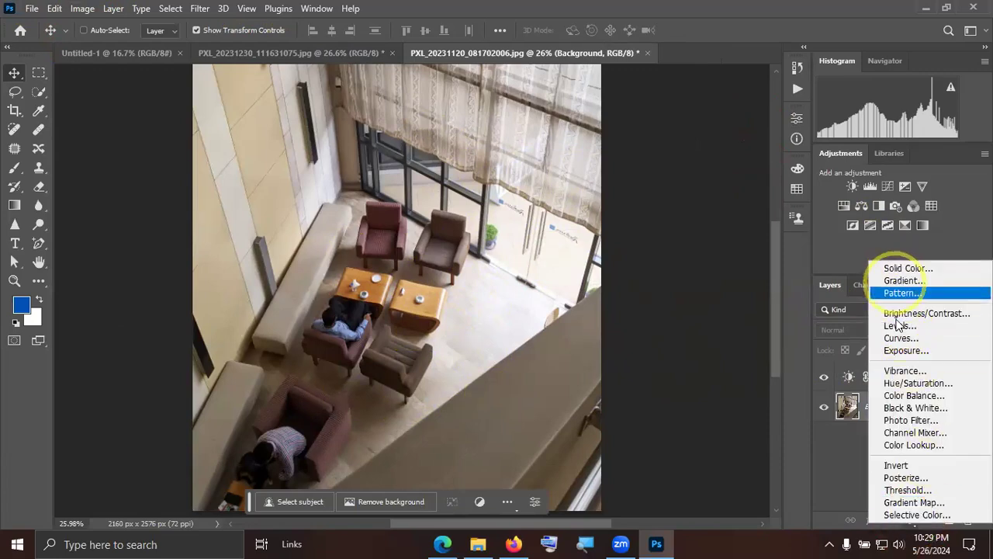
click(896, 325)
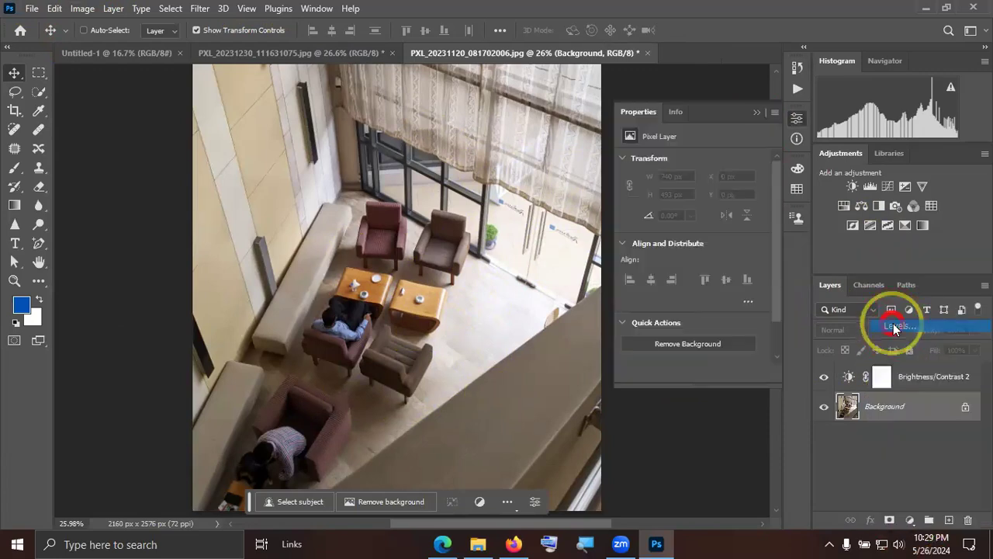
drag(647, 264, 652, 270)
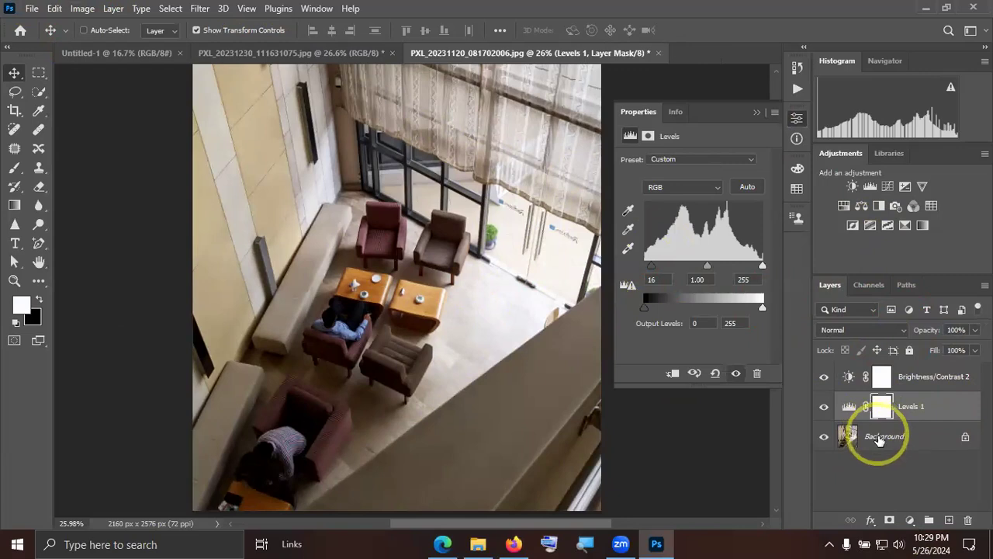
Toggle the Levels layer's visibility repeatedly to compare the photo with and without the adjustment.
click(826, 407)
click(826, 406)
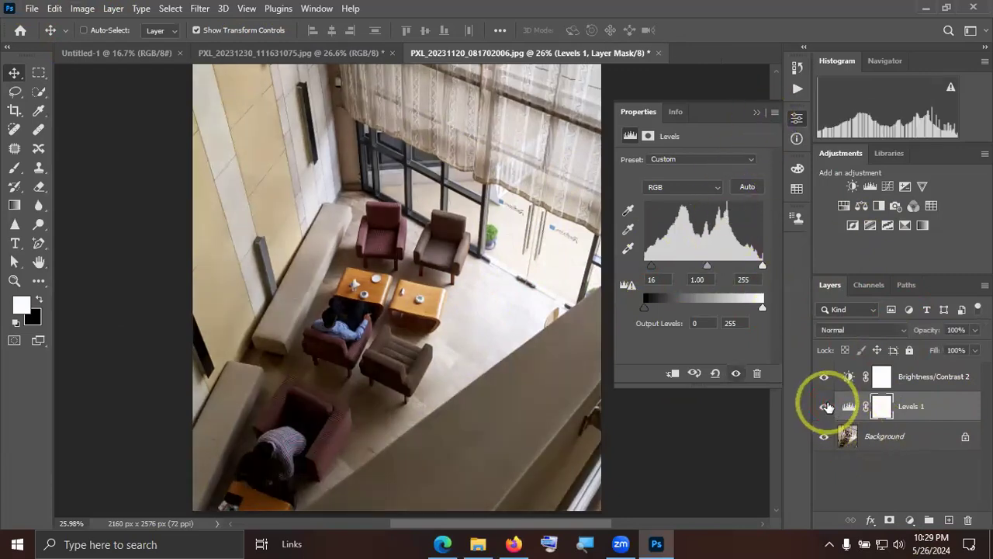
click(825, 407)
click(826, 407)
click(828, 405)
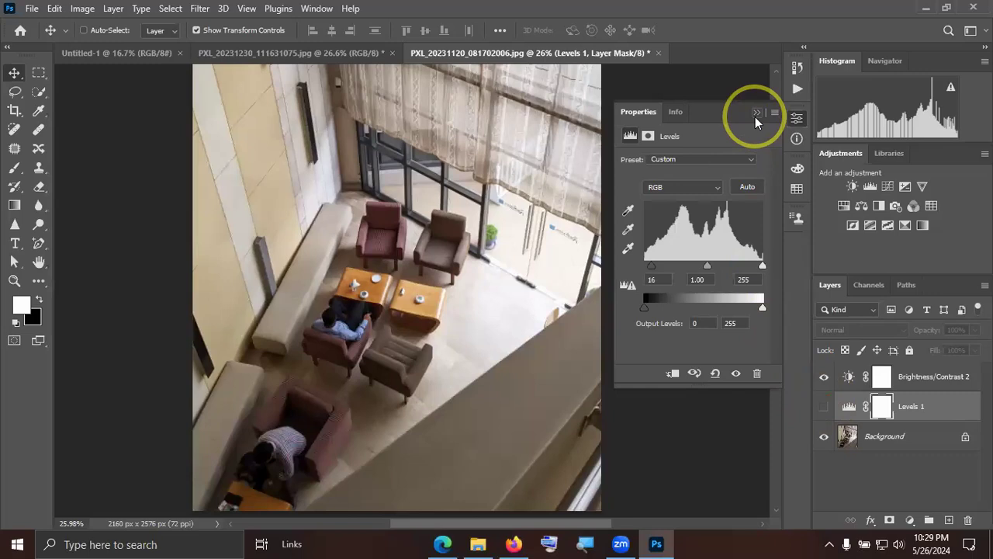
Check the image adjustments available for the Levels layer mask and make the Levels layer visible again.
click(87, 10)
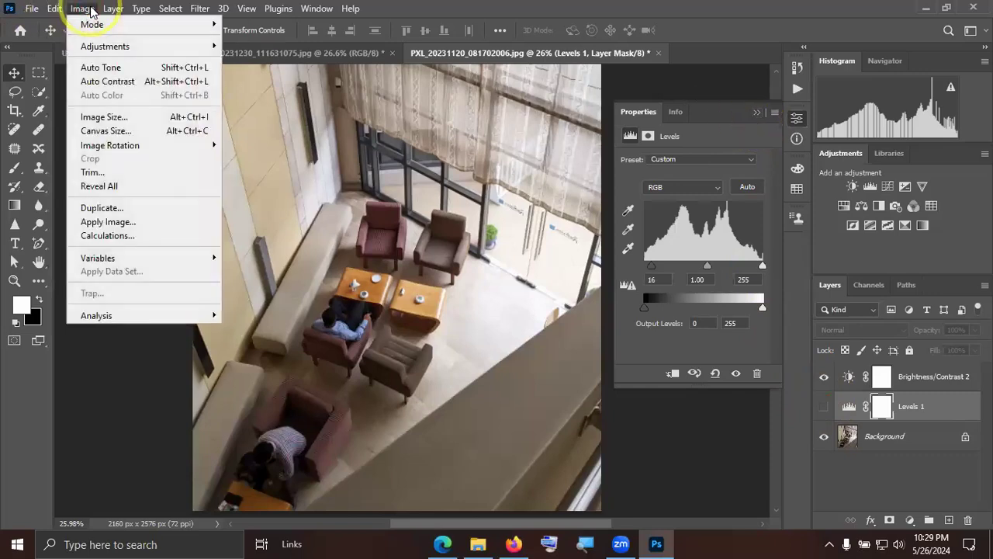
mouse_move(155, 46)
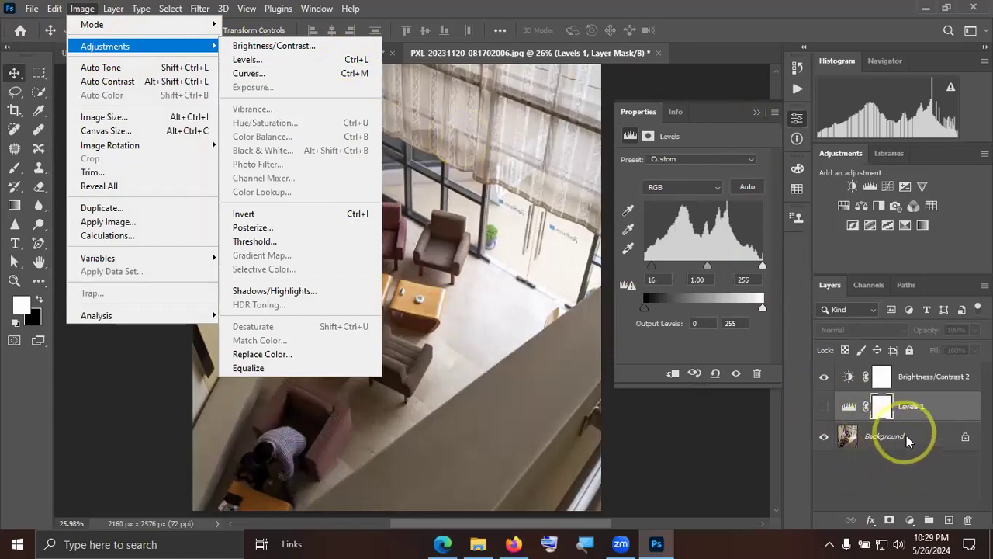
click(884, 409)
click(824, 406)
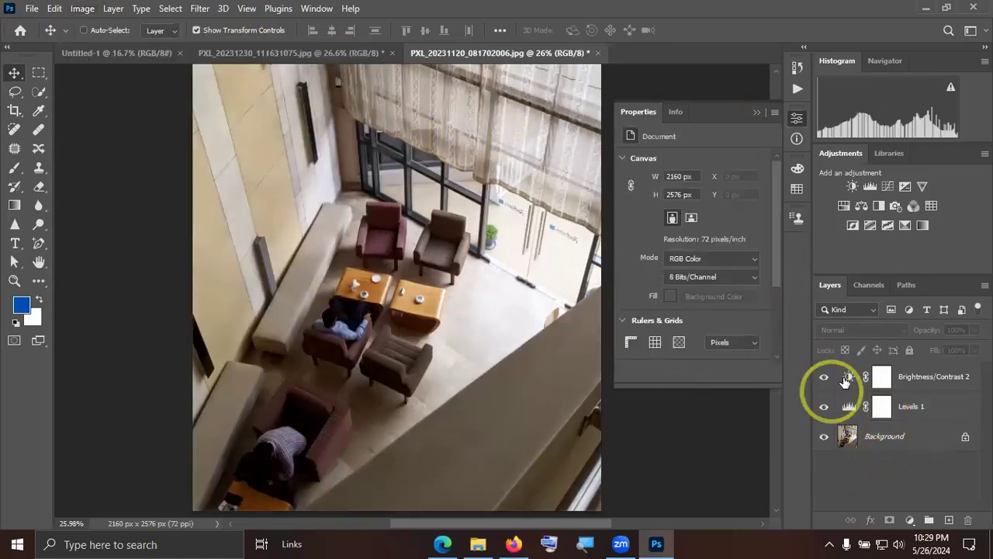
Try clipping the Levels layer to the Background layer, and release the clipping mask again.
click(752, 111)
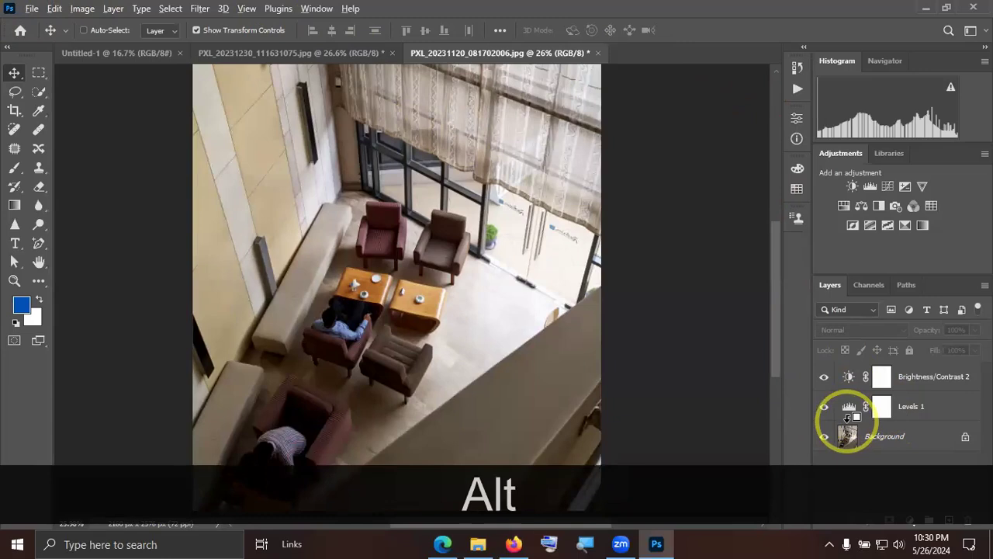
alt+click(848, 416)
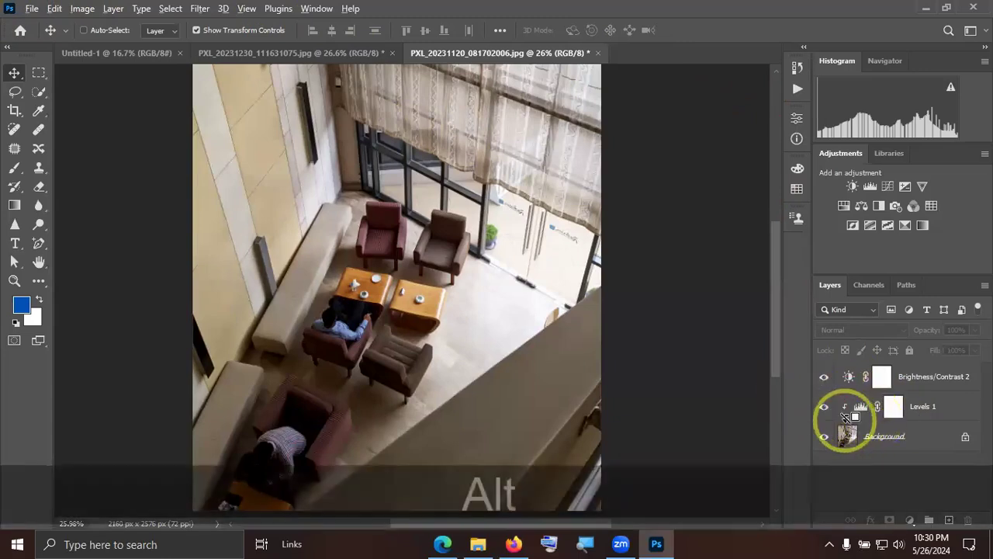
alt+click(838, 408)
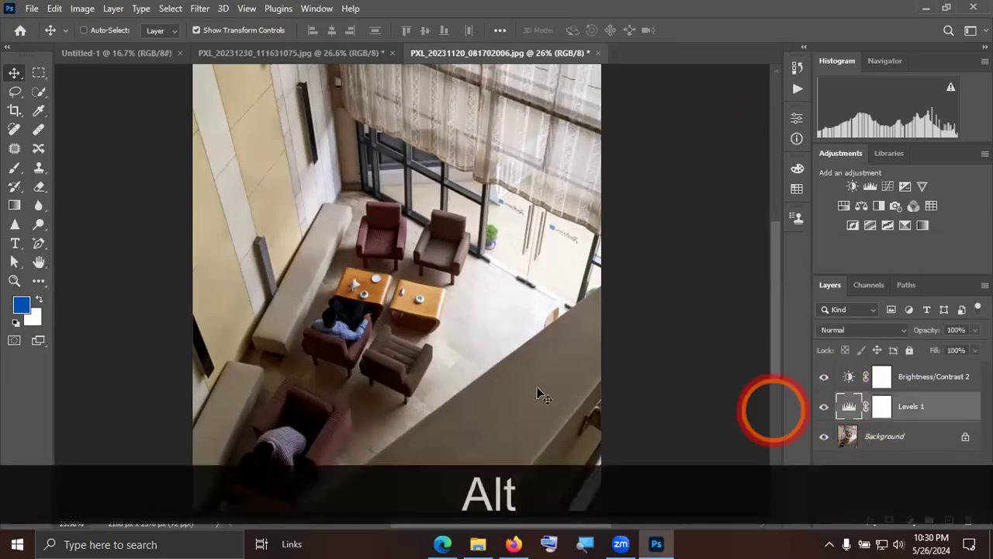
Delete the Brightness/Contrast and Levels adjustment layers above the Background layer.
click(897, 463)
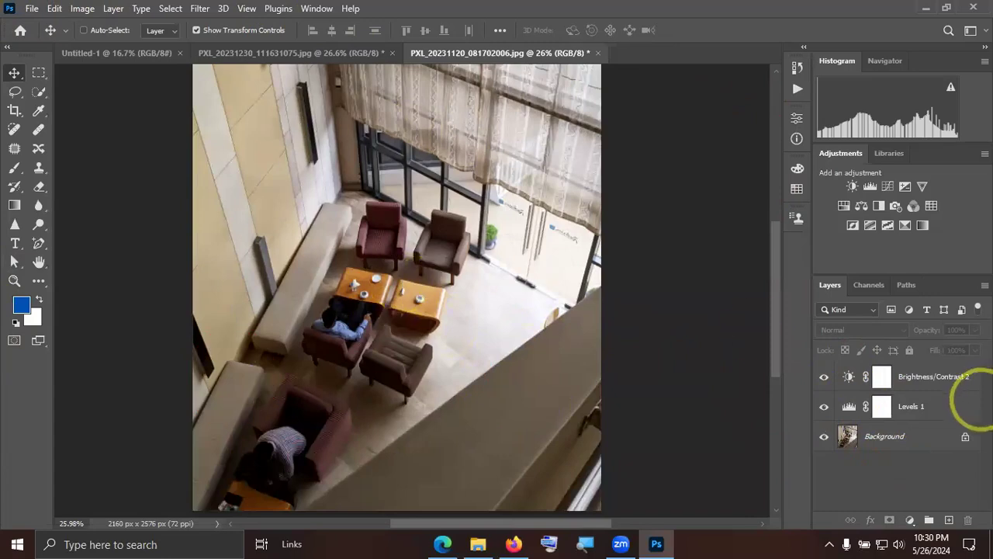
click(960, 405)
key(Delete)
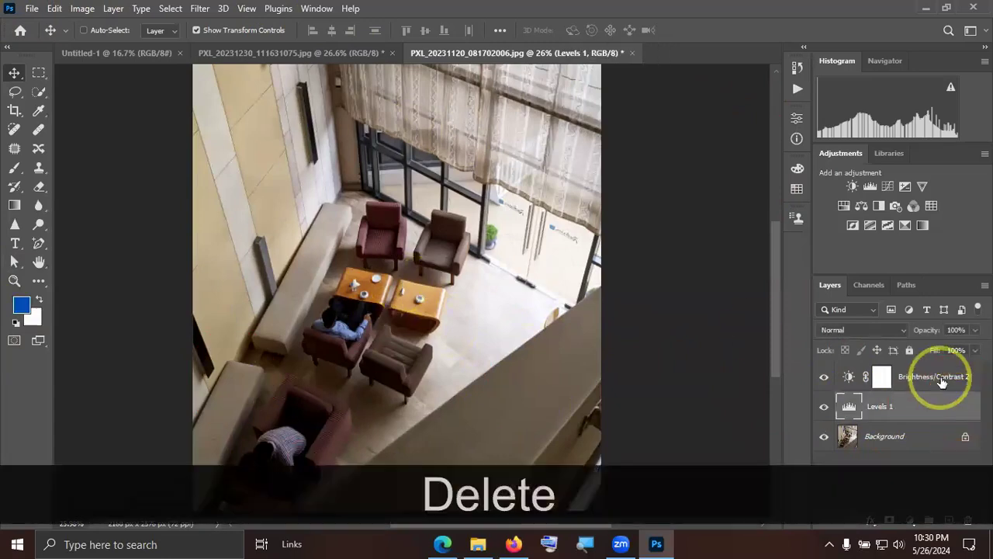
click(949, 379)
key(Delete)
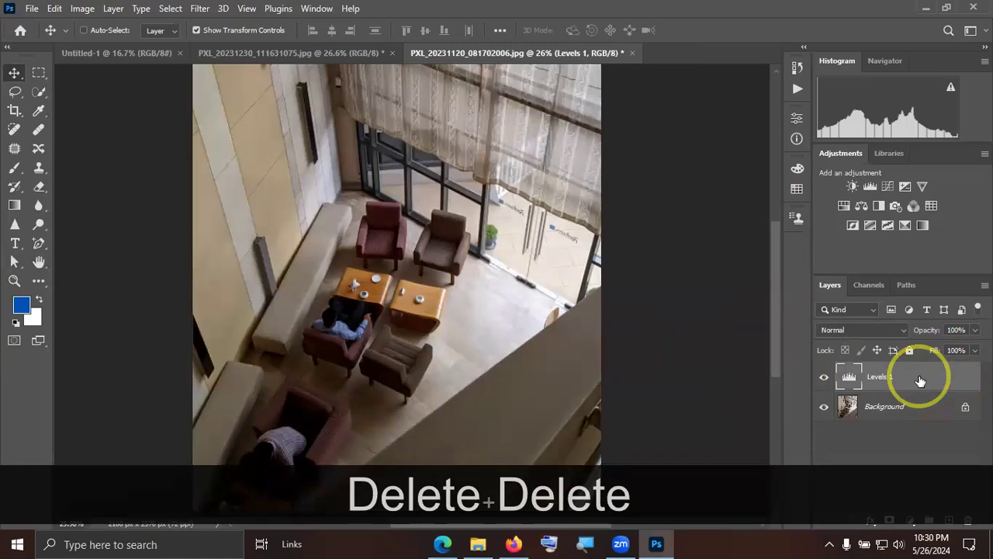
key(Delete)
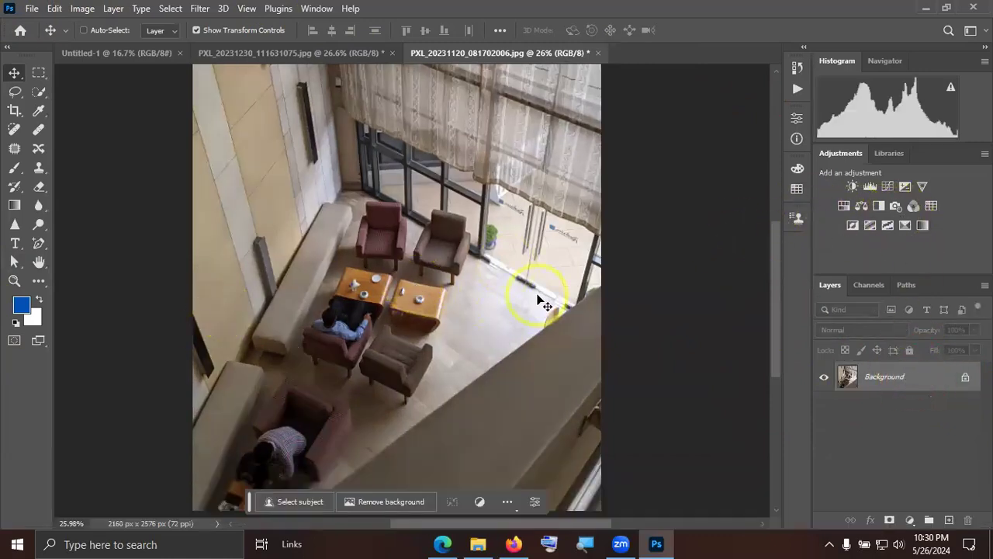
Try warming the interior photo with the Camera Raw Filter at a temperature of +32, and discard the changes.
click(201, 9)
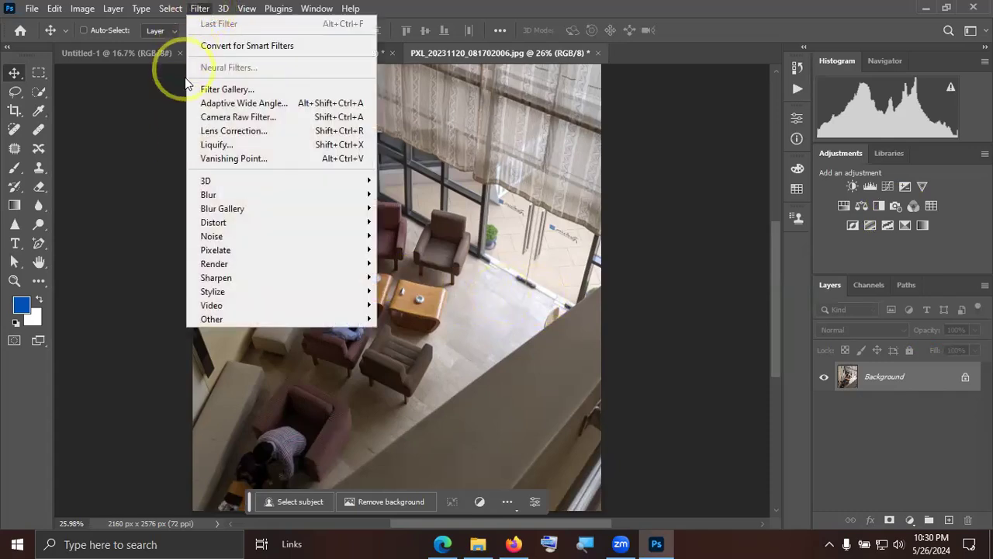
click(262, 118)
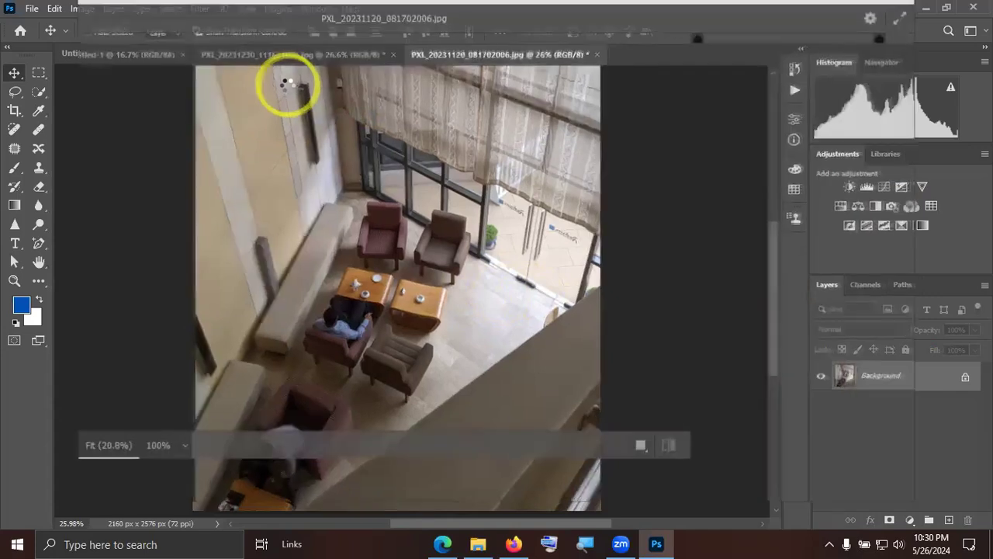
click(711, 211)
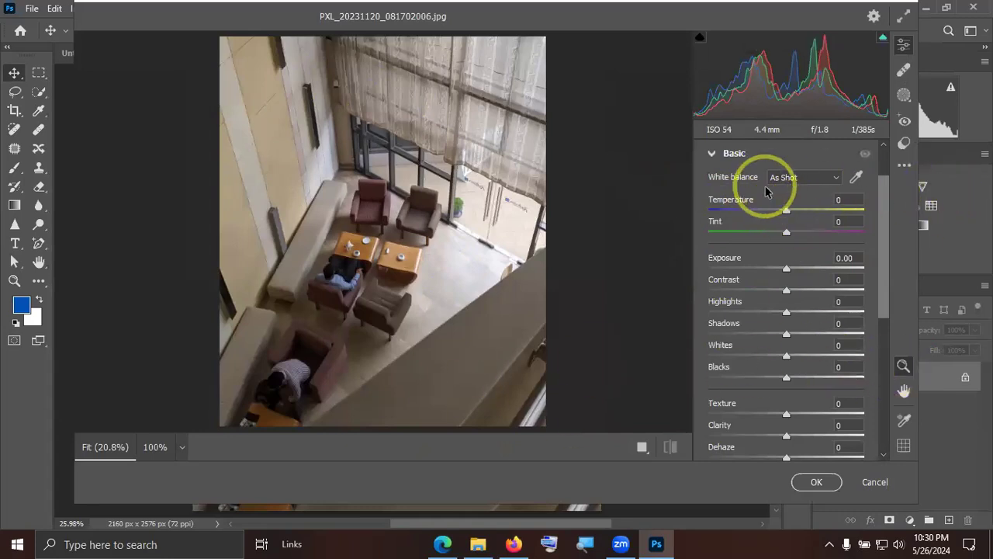
mouse_move(424, 231)
mouse_down()
mouse_move(460, 227)
mouse_move(405, 225)
mouse_move(438, 218)
mouse_up()
drag(786, 209, 810, 214)
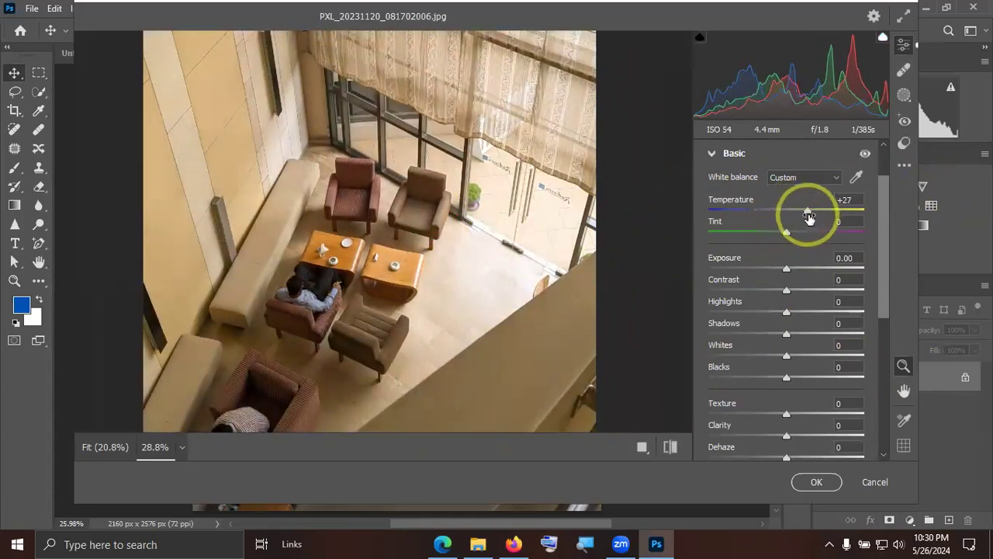
mouse_move(807, 210)
mouse_down()
mouse_move(767, 211)
mouse_move(813, 211)
mouse_up()
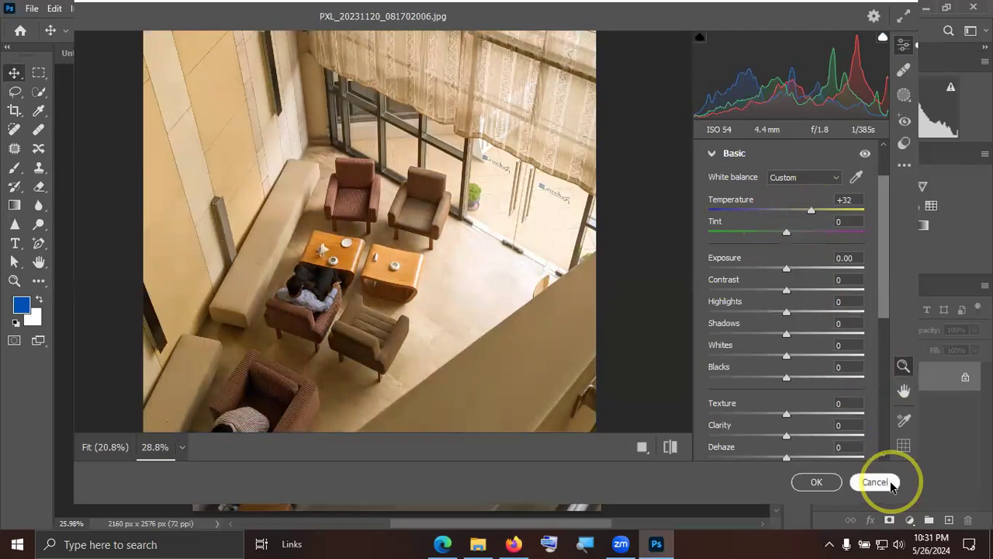
click(858, 482)
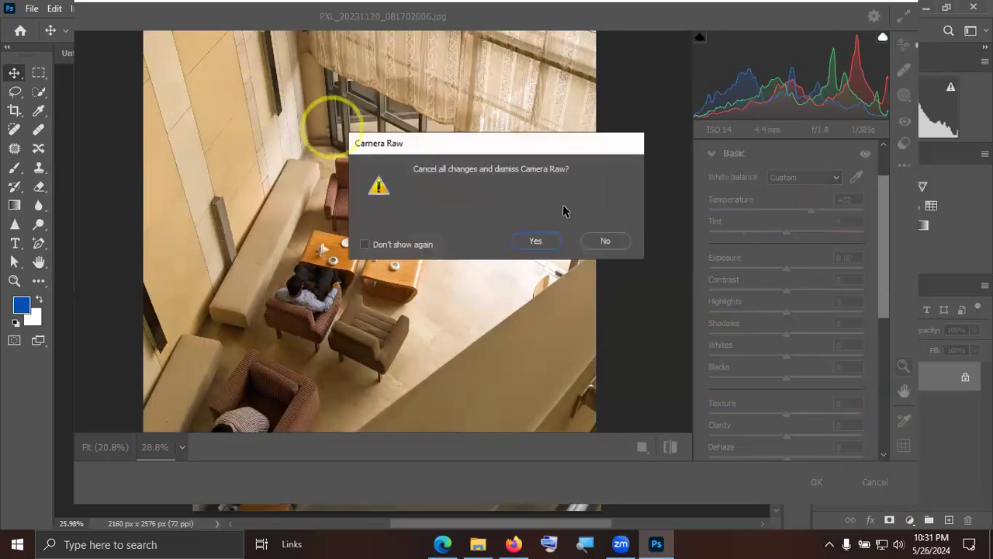
click(535, 240)
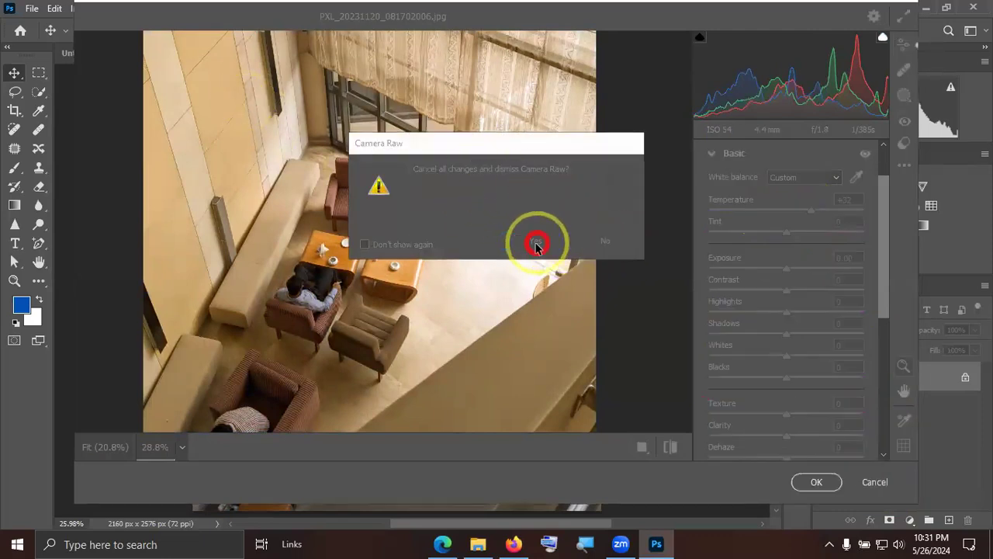
Try cooling the flyover photo PXL_20231230_111631075.jpg with the Camera Raw Filter at a temperature of -19, and discard the changes.
click(220, 53)
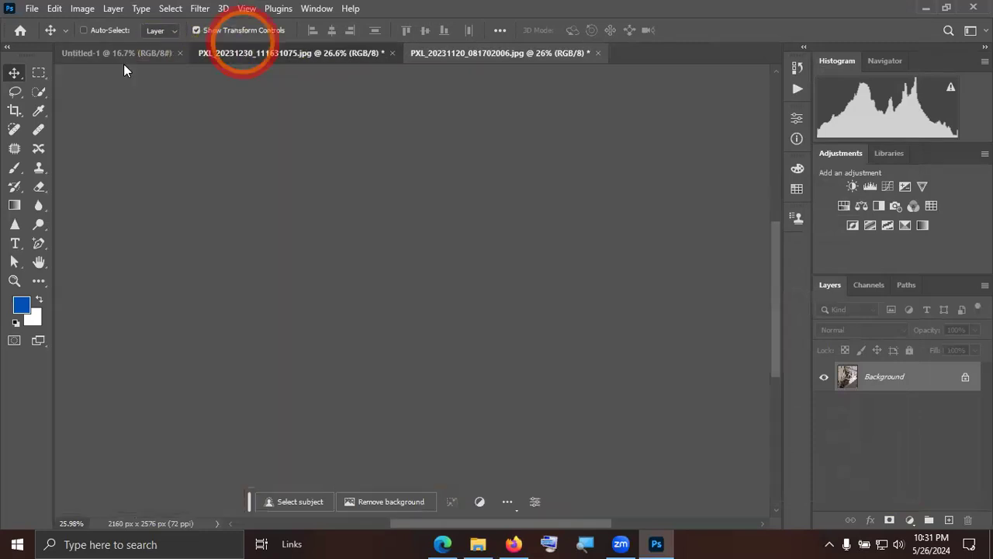
click(204, 9)
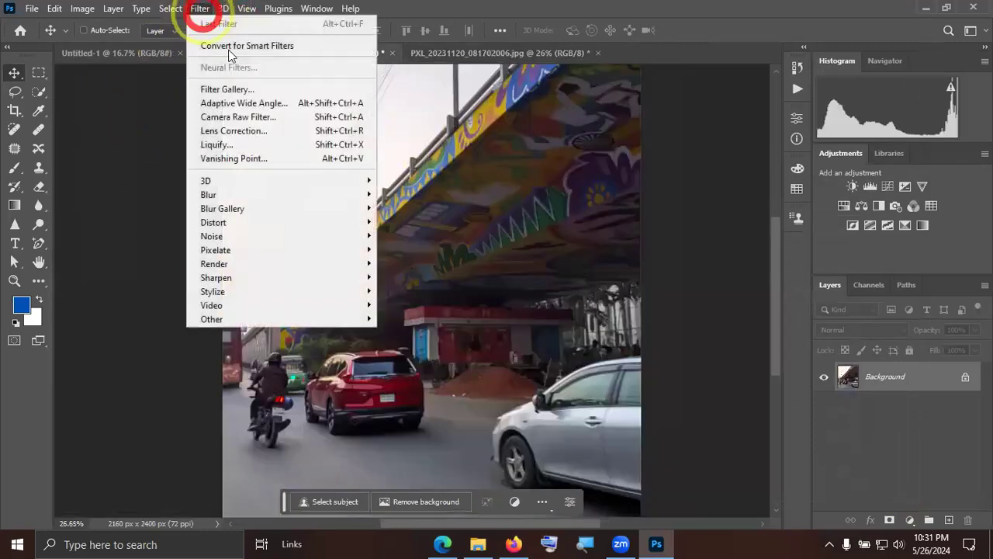
click(254, 120)
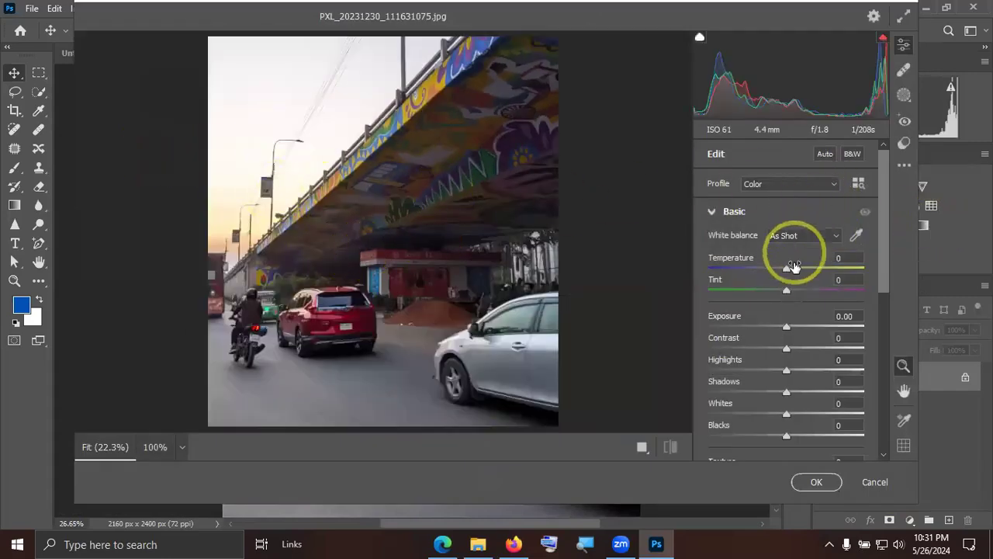
mouse_move(788, 265)
mouse_down()
mouse_move(835, 272)
mouse_move(760, 267)
mouse_move(772, 266)
mouse_up()
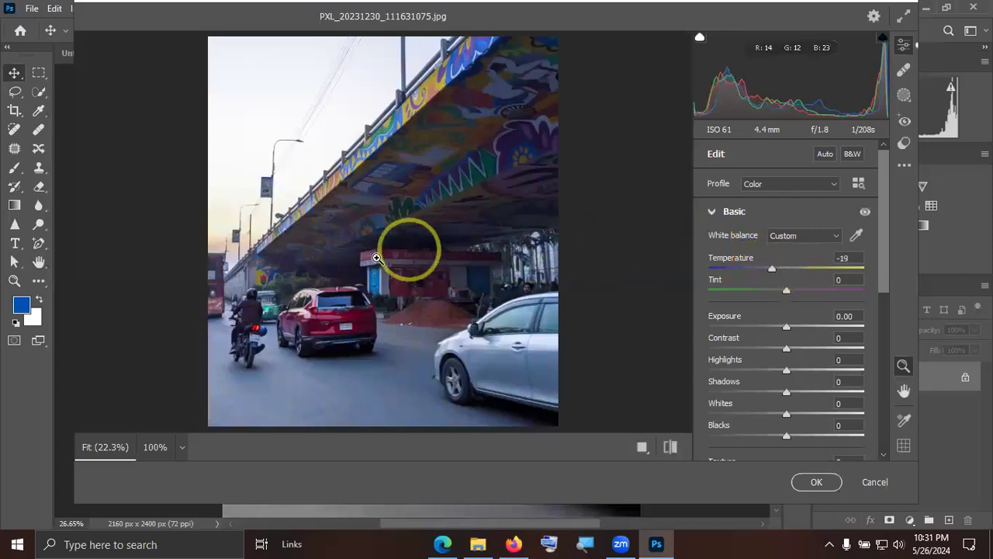
scroll(337, 284, up, 3)
scroll(392, 288, down, 3)
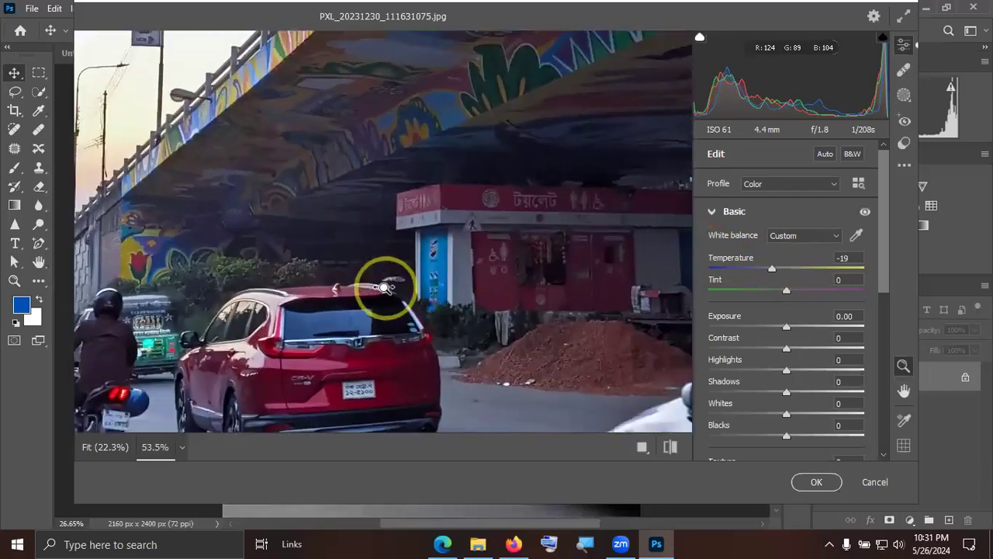
drag(776, 268, 781, 270)
click(888, 482)
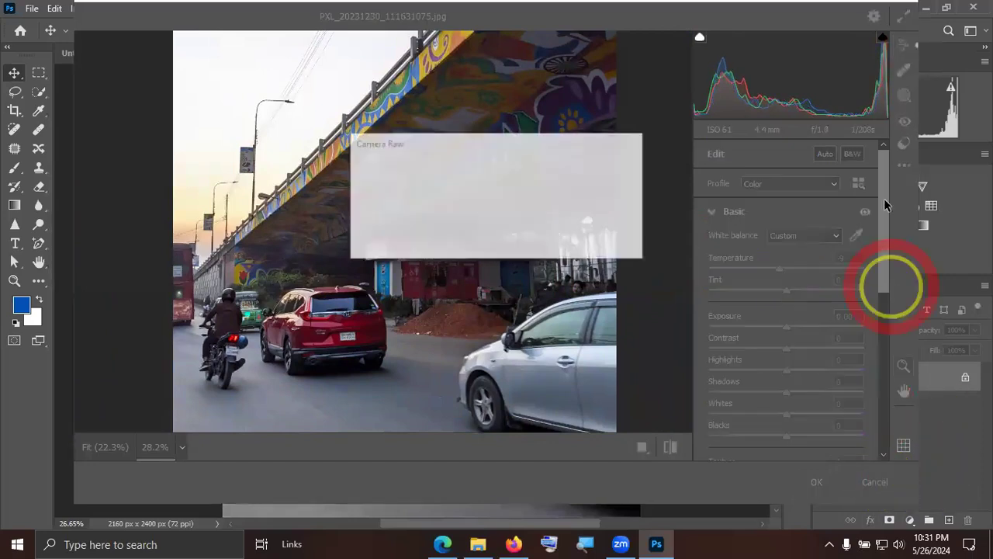
click(541, 238)
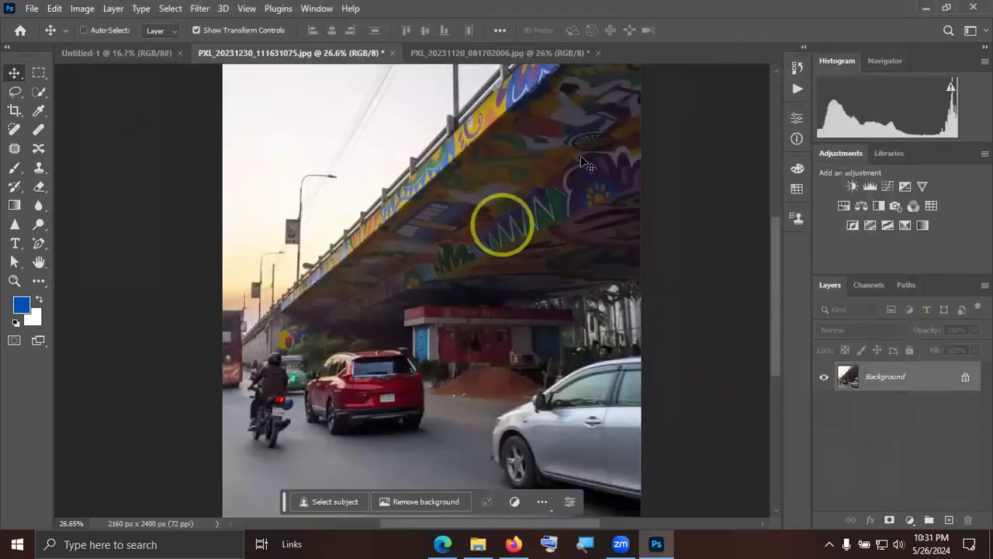
Switch to the desktop's New folder and open PXL_20231124_093841483.jpg in Adobe Photoshop 2023.
click(846, 31)
key(super+d)
double_click(233, 172)
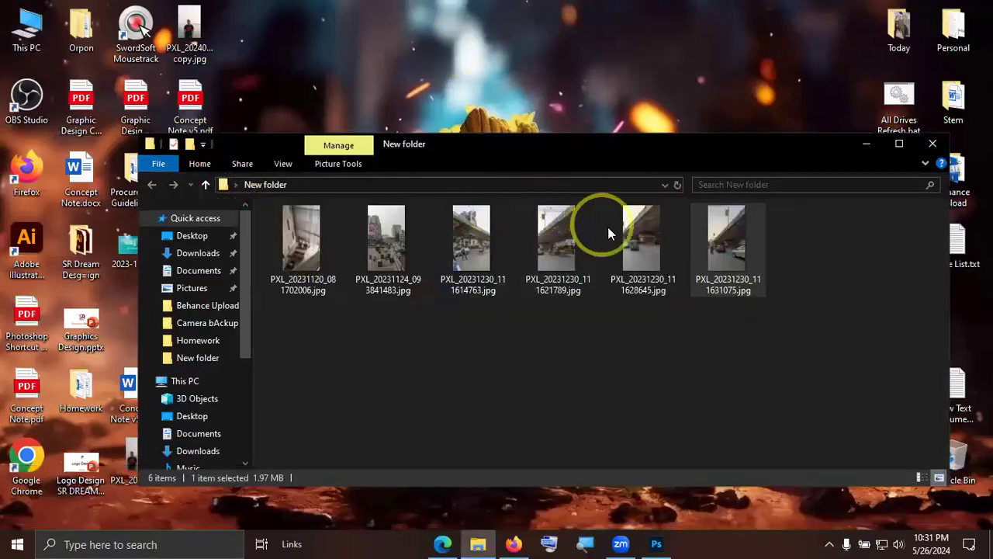
right_click(378, 250)
mouse_move(443, 284)
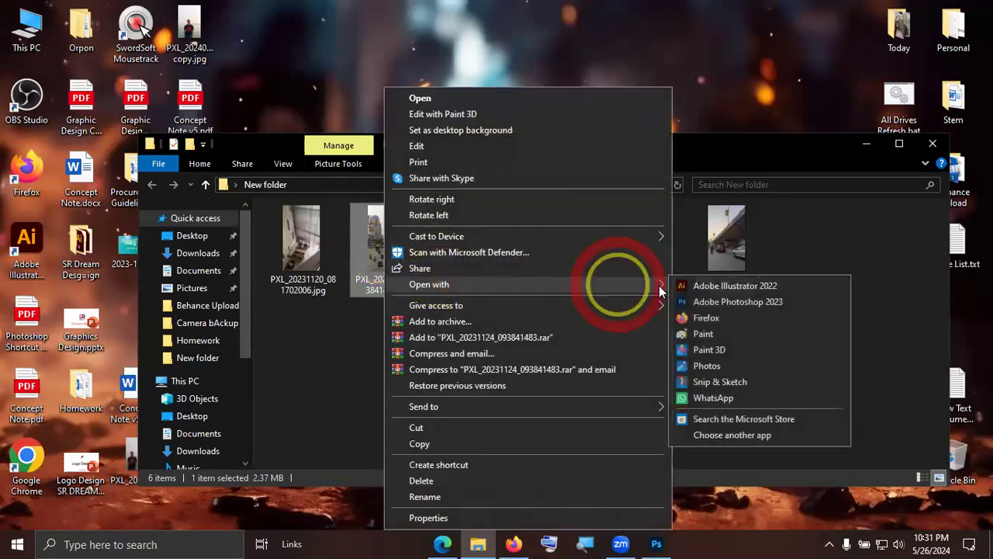
click(721, 299)
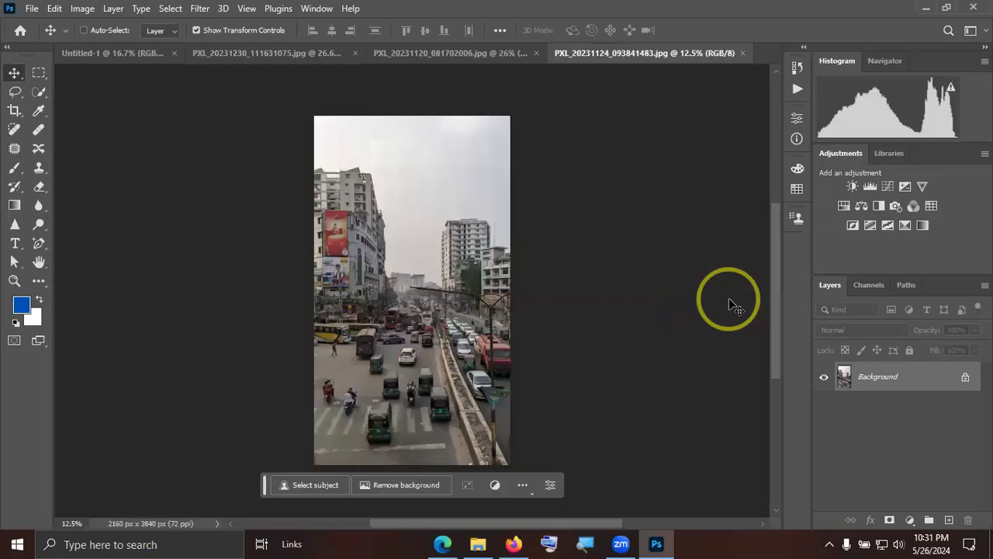
Examine the street traffic photo as a whole and in close-up, leaving its Background layer unconverted.
key(ctrl+KP_0)
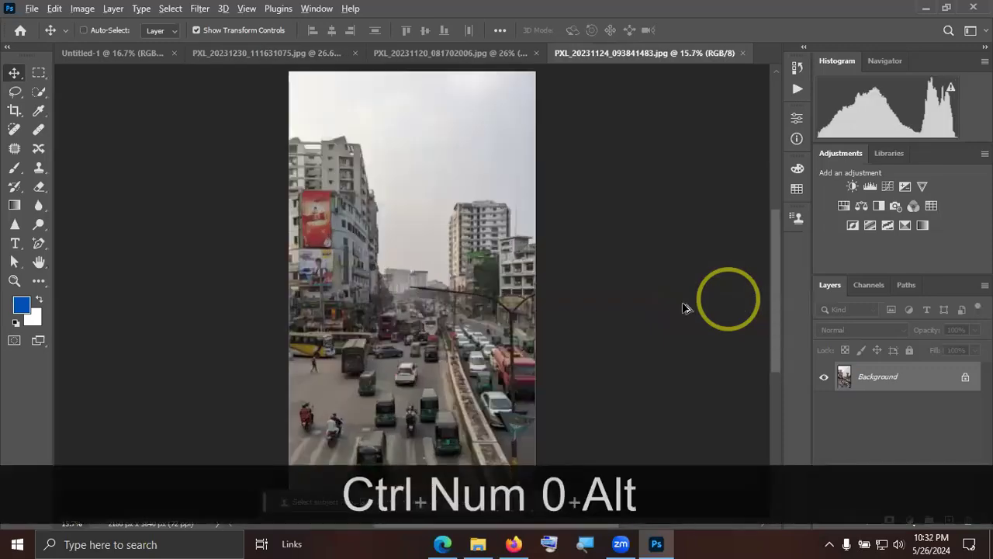
scroll(395, 344, up, 2)
scroll(396, 344, up, 2)
scroll(475, 289, up, 2)
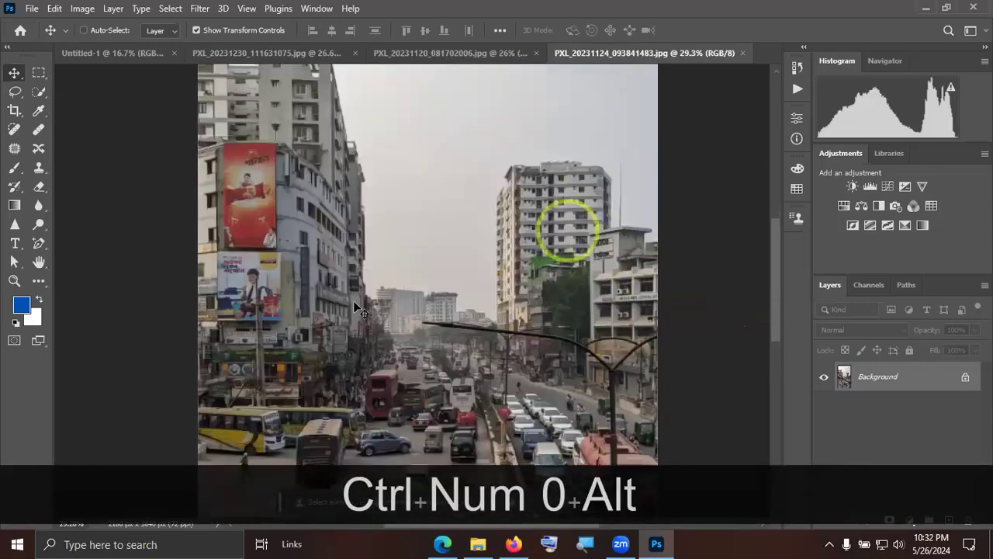
scroll(498, 264, up, 1)
scroll(501, 267, down, 2)
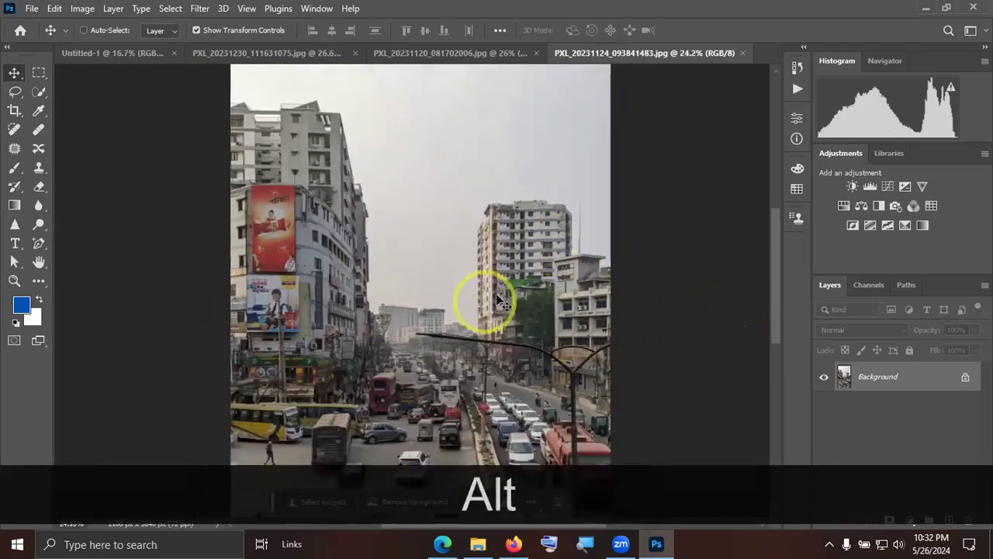
drag(458, 297, 501, 362)
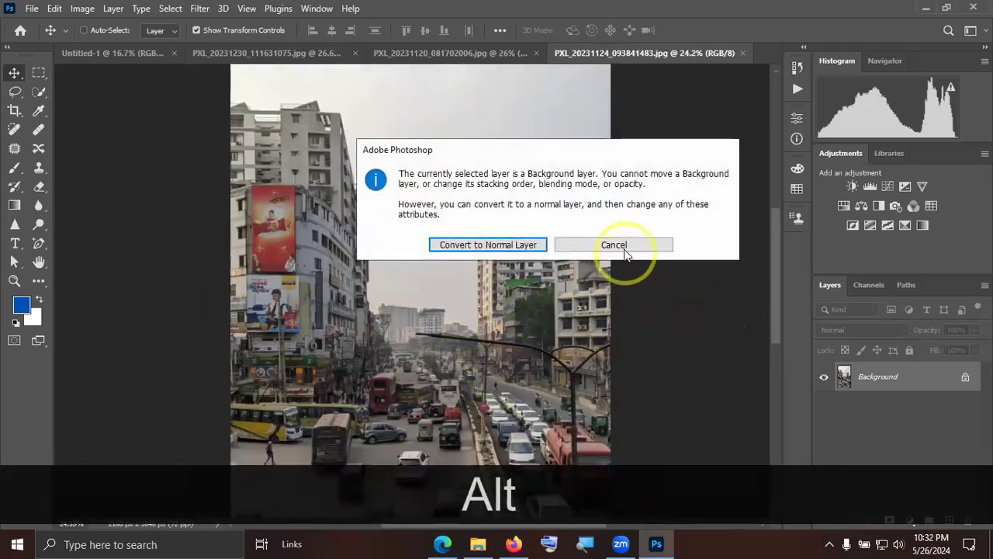
click(625, 246)
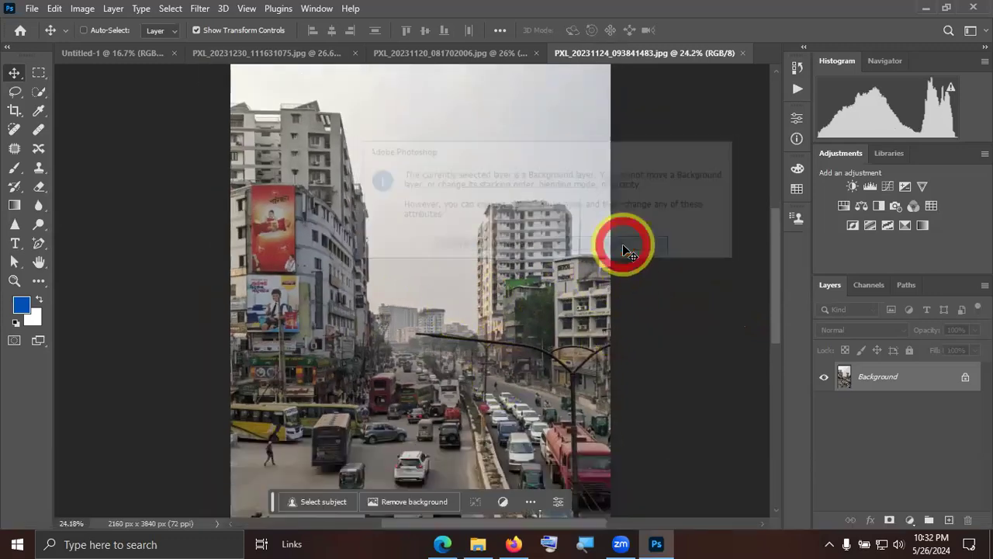
Open the street traffic photo in the Camera Raw Filter and set its temperature to -14.
click(199, 9)
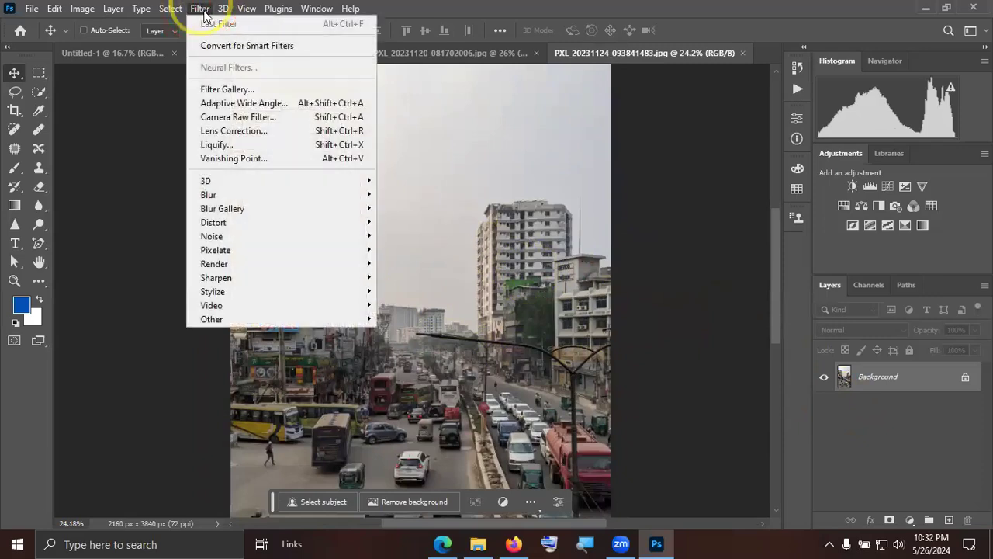
click(239, 116)
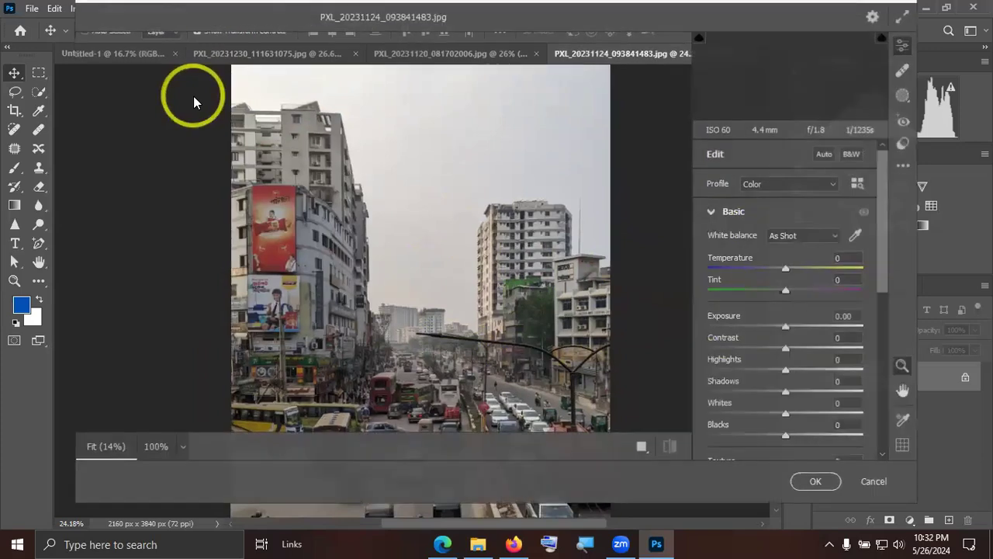
drag(450, 267, 490, 267)
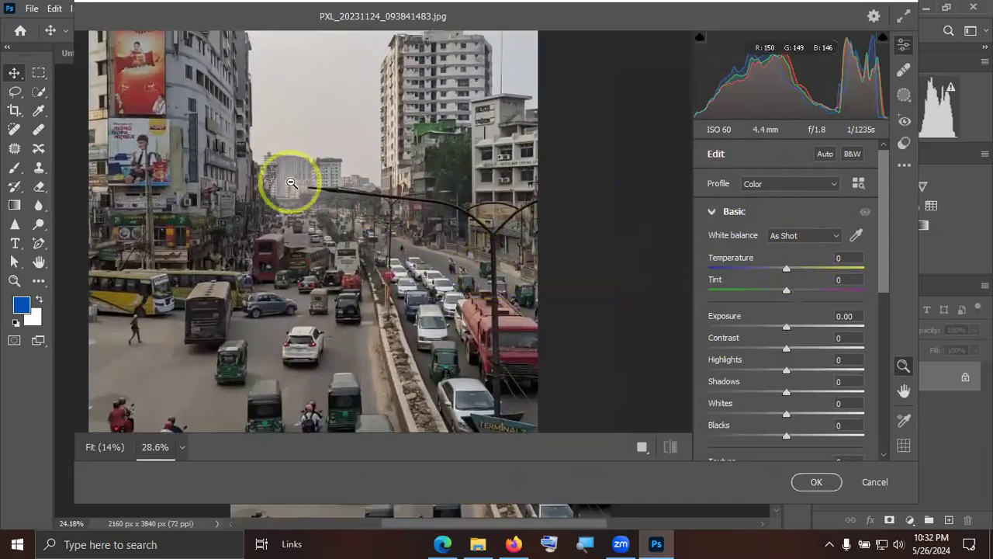
drag(364, 191, 402, 273)
mouse_move(781, 273)
mouse_down()
mouse_move(806, 272)
mouse_move(767, 271)
mouse_move(776, 269)
mouse_up()
click(448, 302)
drag(440, 302, 448, 245)
Set the street photo's exposure to -0.20 and contrast to -11, and check the effect across the image.
mouse_move(788, 323)
mouse_down()
mouse_move(815, 333)
mouse_move(759, 330)
mouse_move(795, 327)
mouse_up()
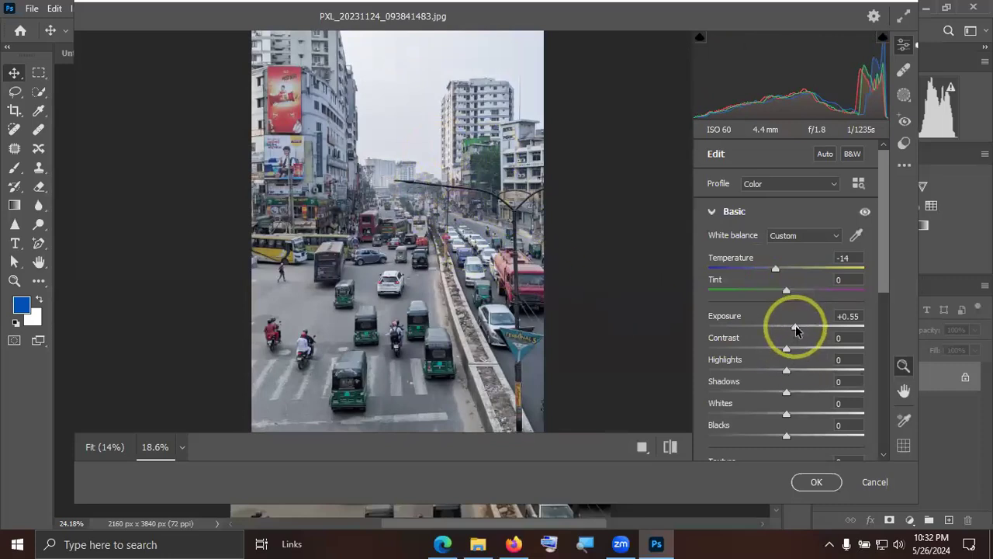
drag(796, 329, 779, 350)
drag(390, 252, 417, 257)
drag(448, 193, 443, 194)
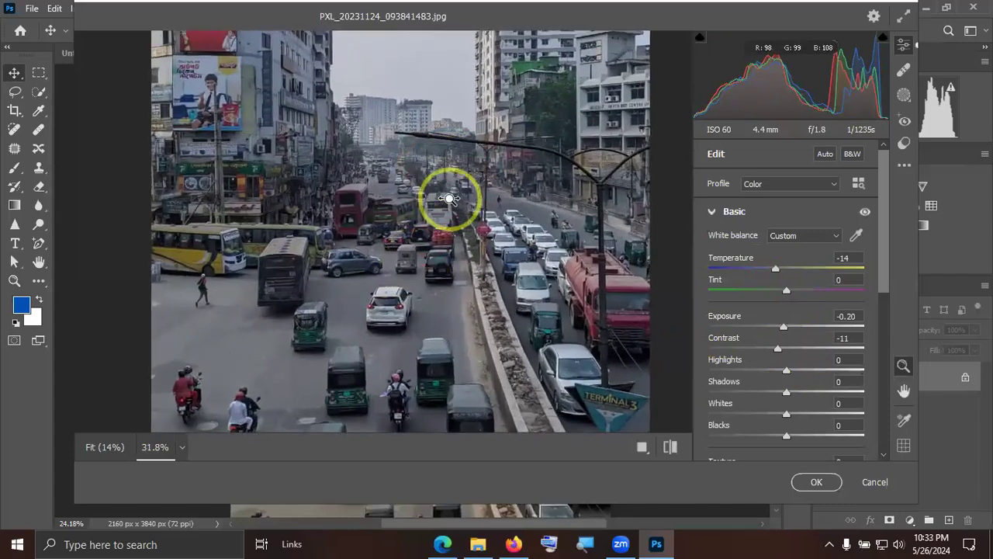
drag(463, 244, 439, 302)
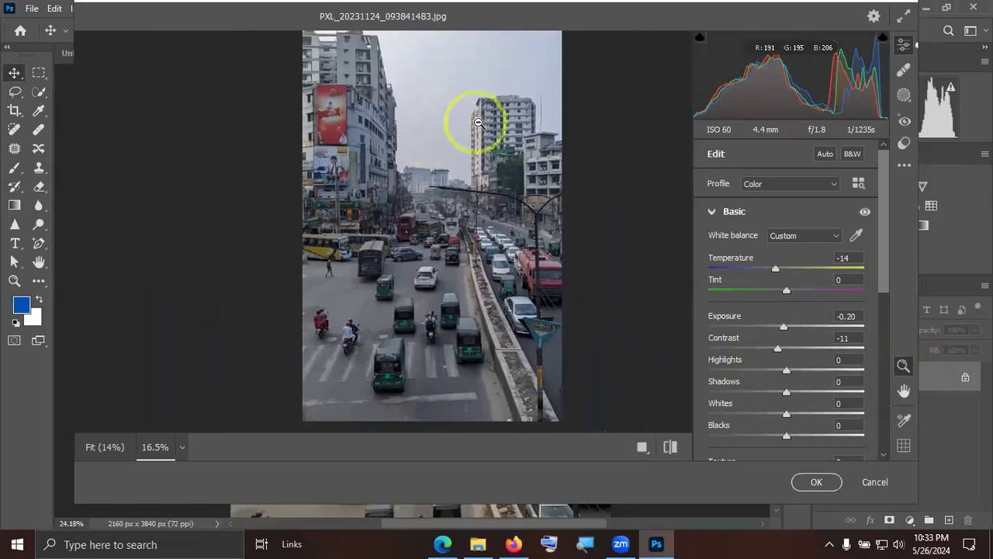
drag(472, 116, 450, 147)
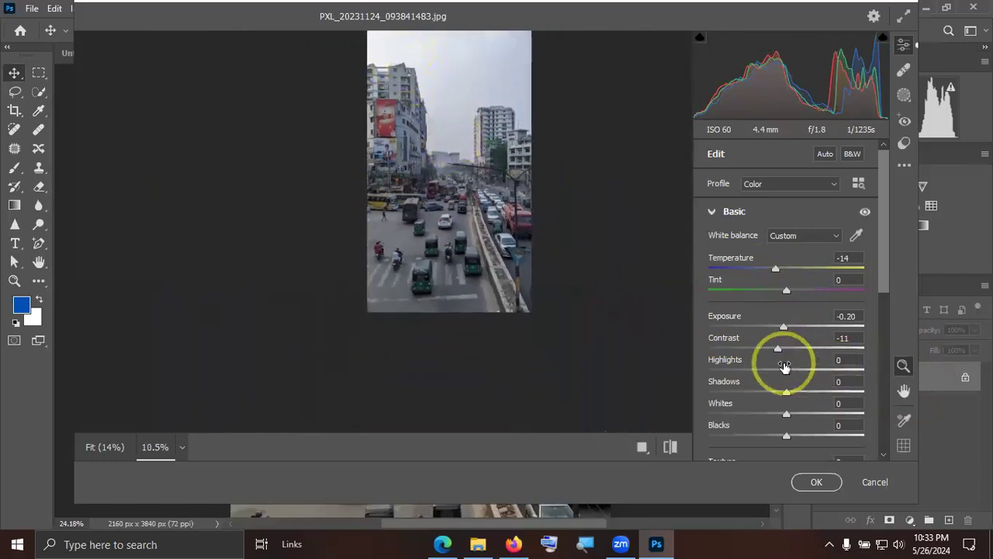
Test the street photo's highlights at +100, and settle them at -25 to bring back sky detail.
drag(784, 374, 882, 381)
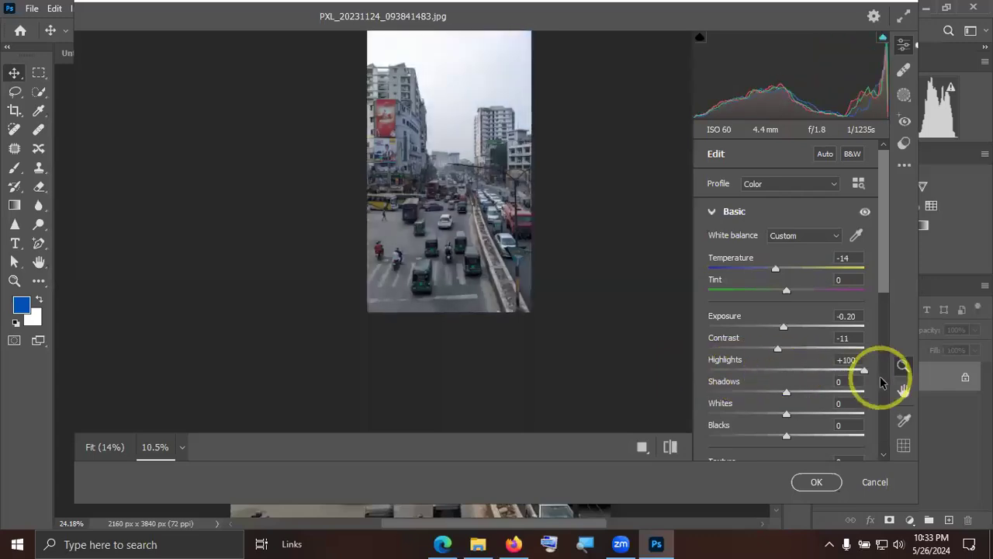
mouse_move(431, 69)
mouse_down()
mouse_move(508, 86)
mouse_move(419, 71)
mouse_up()
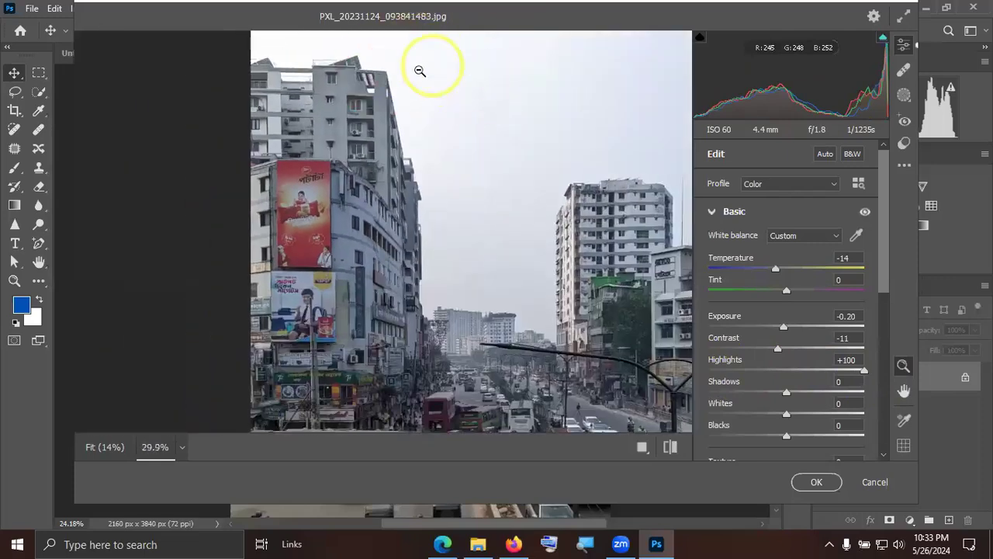
click(850, 370)
drag(817, 373, 766, 367)
drag(483, 177, 460, 176)
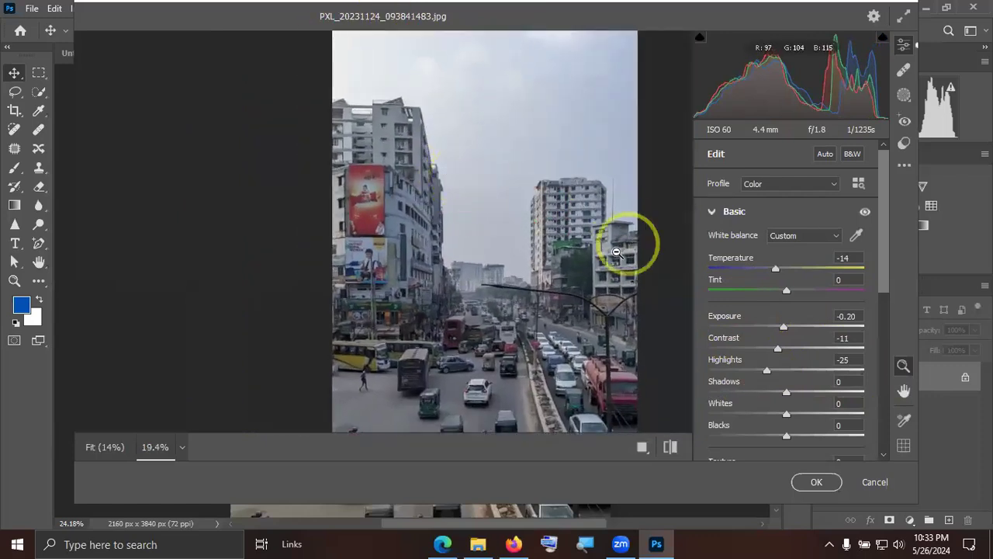
Test the street photo's shadows at +79, and settle them at +1.
scroll(617, 252, down, 3)
scroll(605, 256, up, 2)
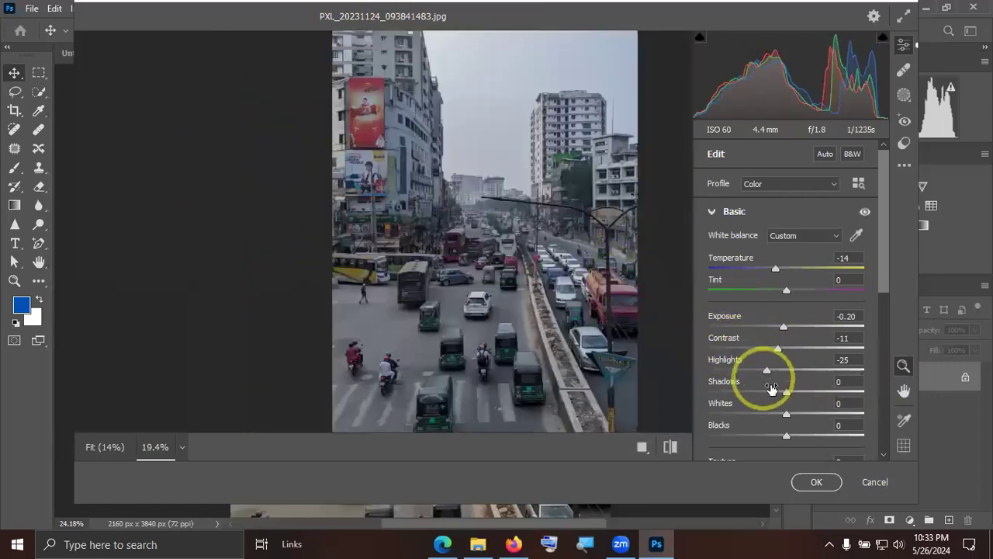
drag(809, 394, 846, 394)
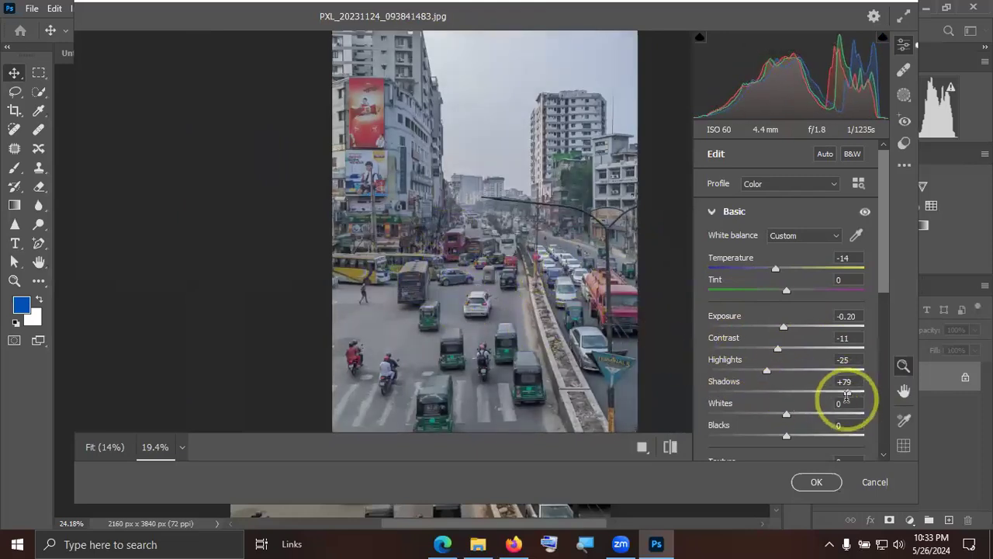
drag(859, 397, 787, 394)
Set the street photo's whites to +27 and blacks to +3, judging the effect on the whole image.
scroll(789, 394, down, 1)
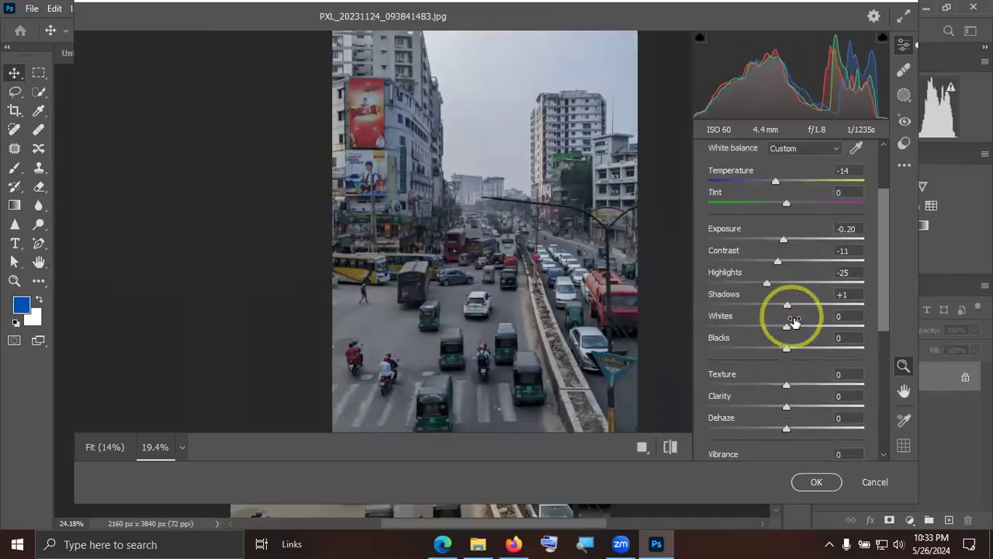
scroll(535, 279, down, 3)
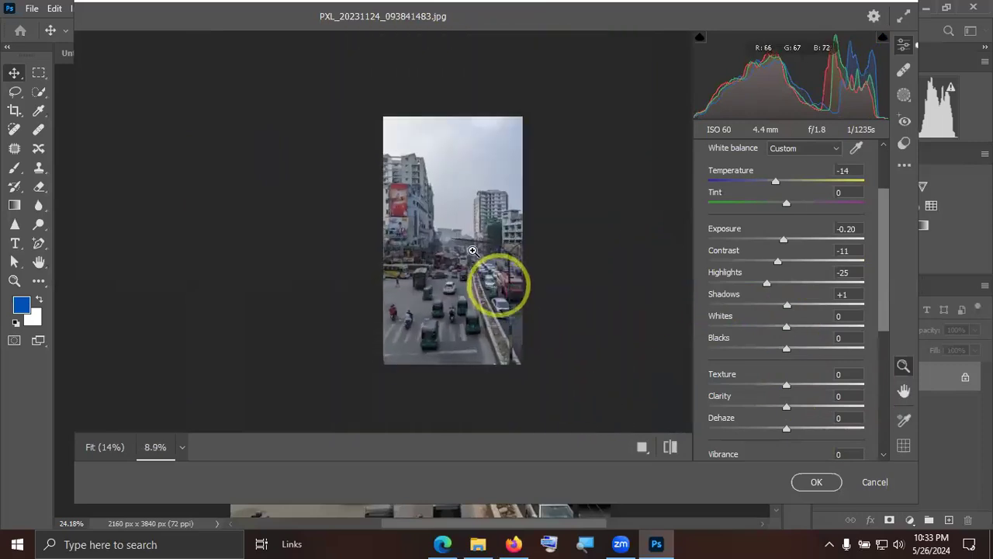
scroll(417, 150, up, 2)
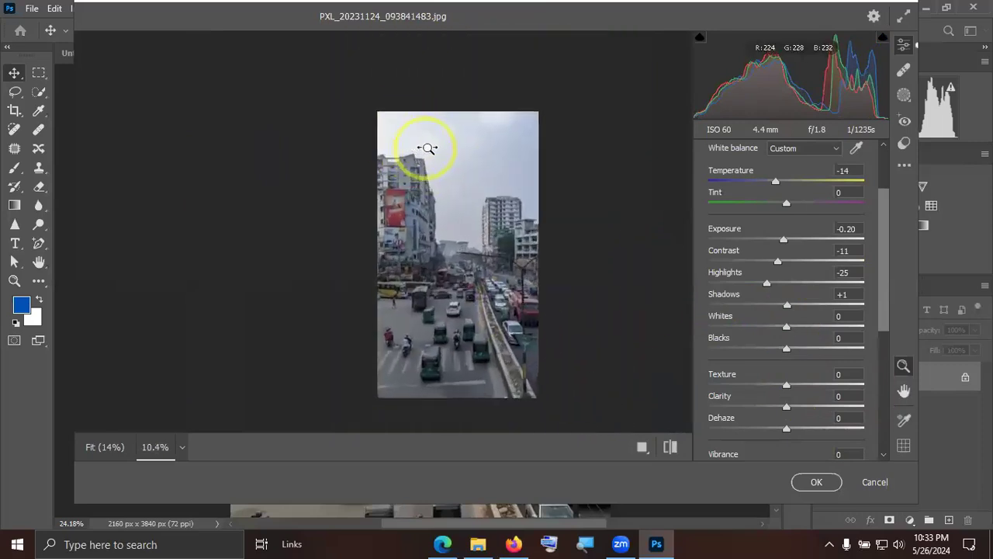
drag(786, 326, 793, 352)
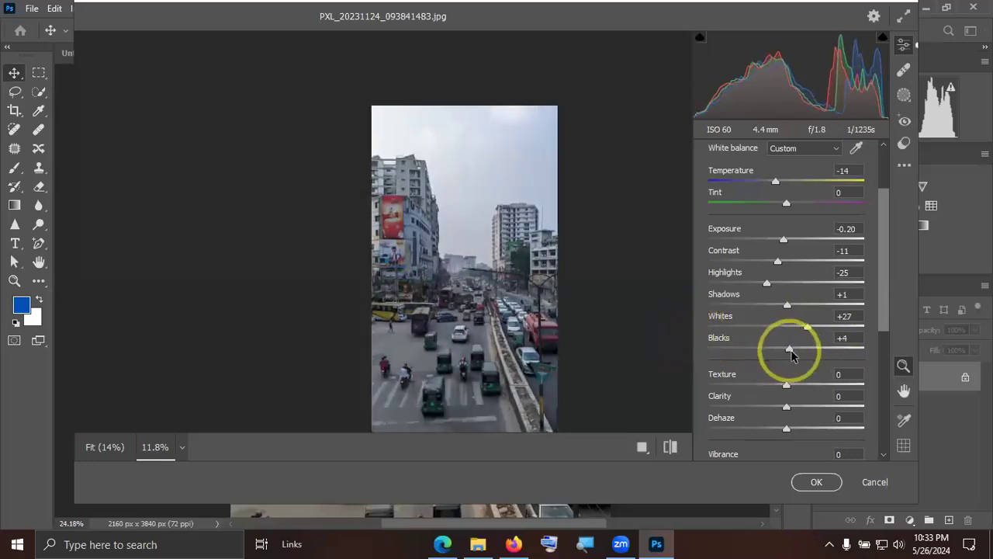
Set the texture to +3 and check the road and vehicles in close-up.
mouse_move(788, 387)
mouse_down()
mouse_move(774, 386)
mouse_move(788, 384)
mouse_up()
drag(470, 294, 606, 296)
scroll(607, 296, down, 3)
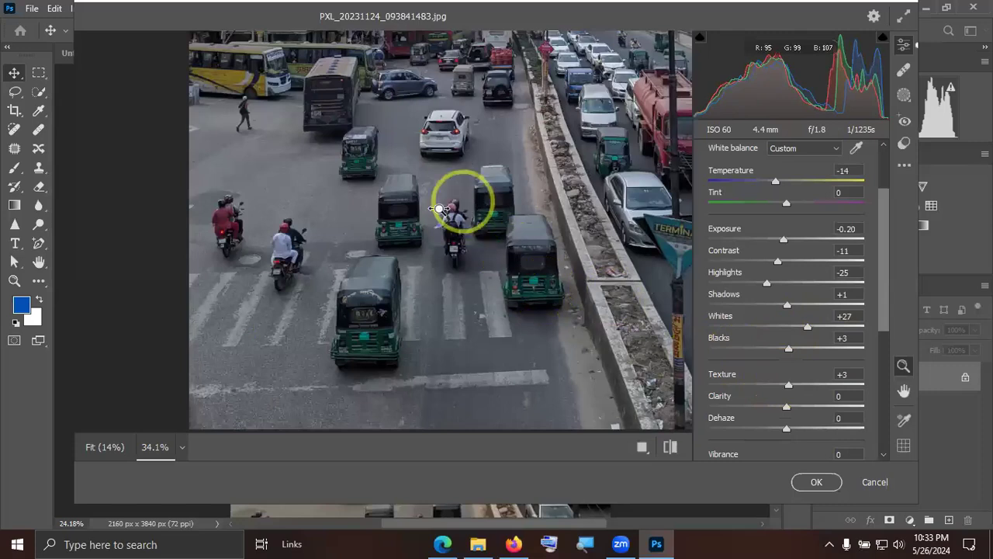
drag(462, 203, 423, 217)
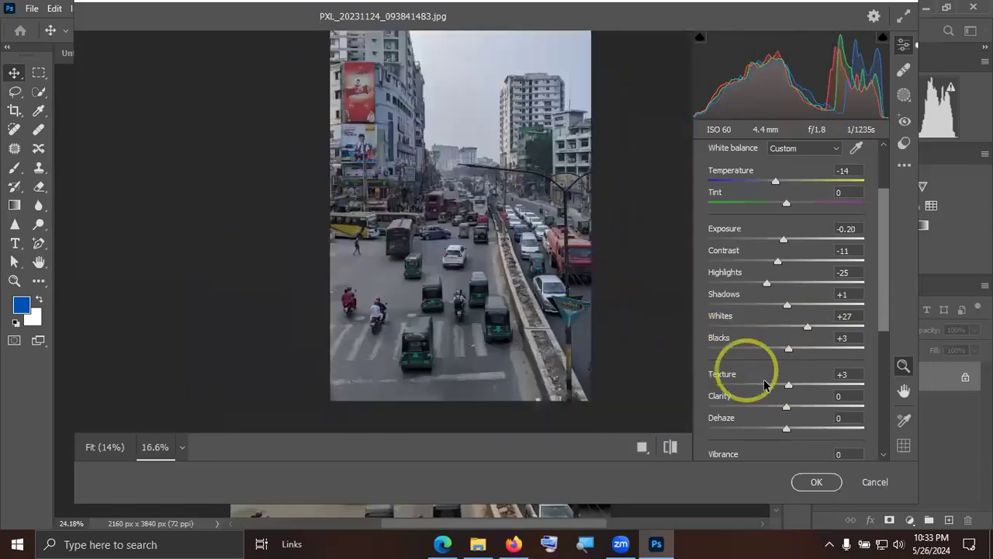
Test the vibrance at +73, inspect the traffic colours in close-up, and settle vibrance at +22 and saturation at +13.
scroll(776, 381, down, 2)
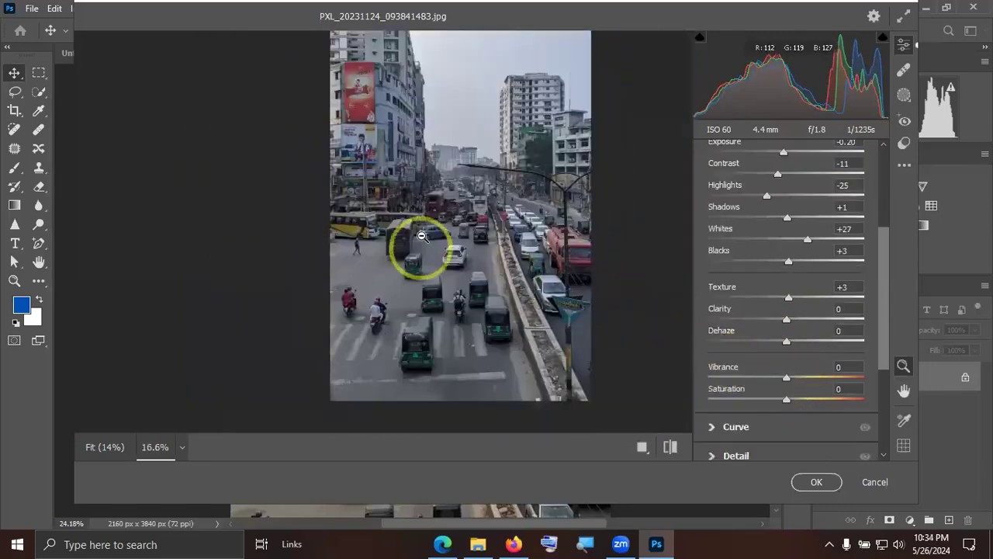
drag(801, 380, 842, 378)
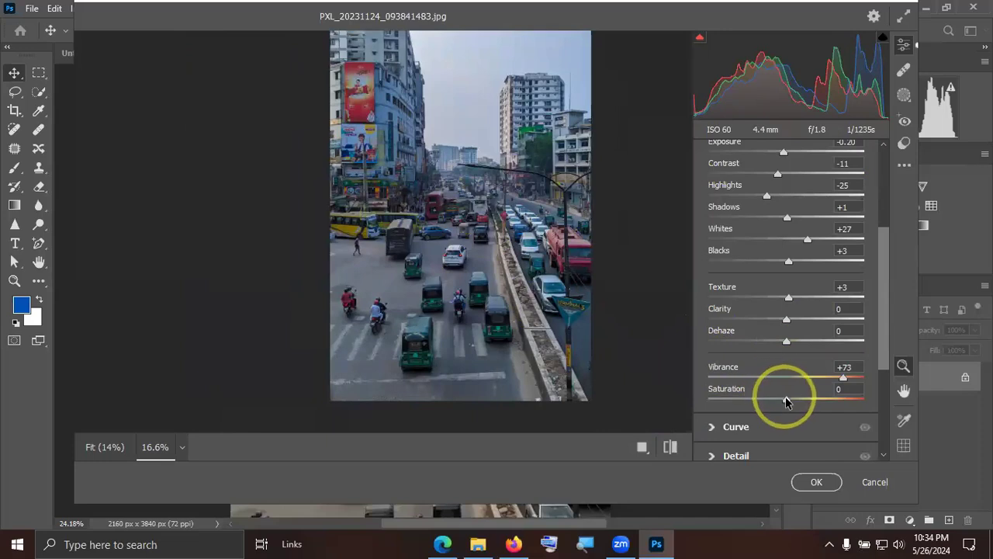
drag(817, 399, 837, 399)
drag(758, 398, 799, 378)
click(843, 378)
drag(556, 295, 588, 307)
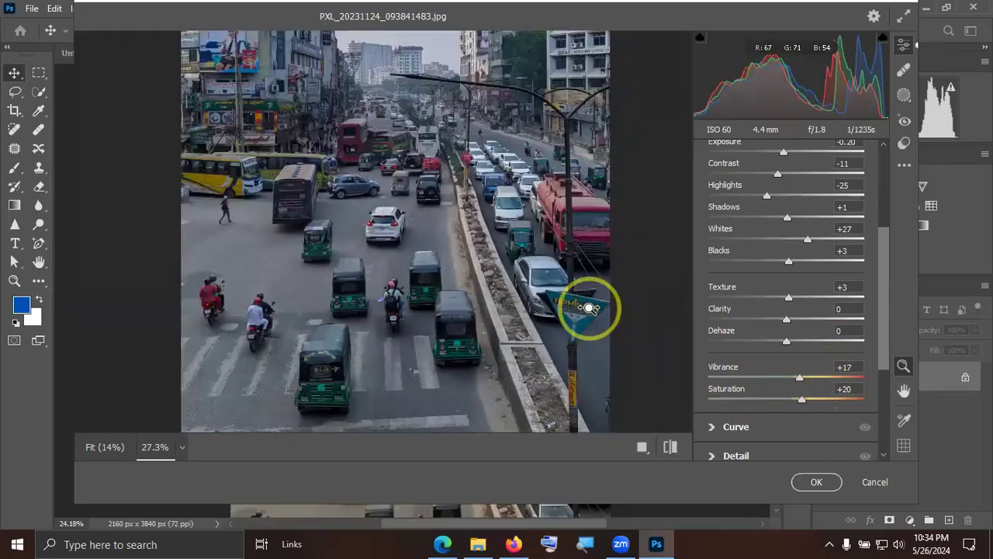
drag(558, 120, 637, 110)
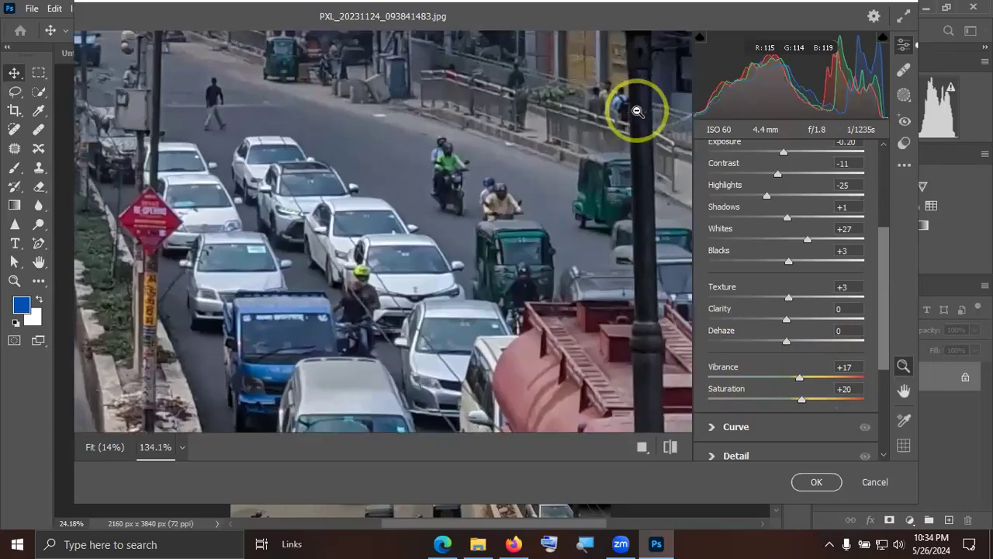
drag(288, 178, 210, 180)
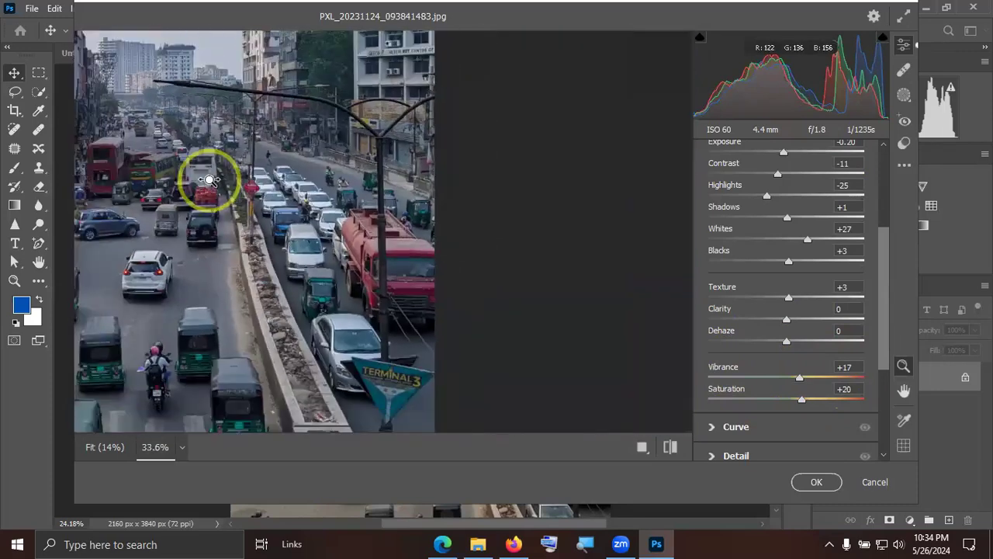
key(space)
drag(337, 170, 423, 194)
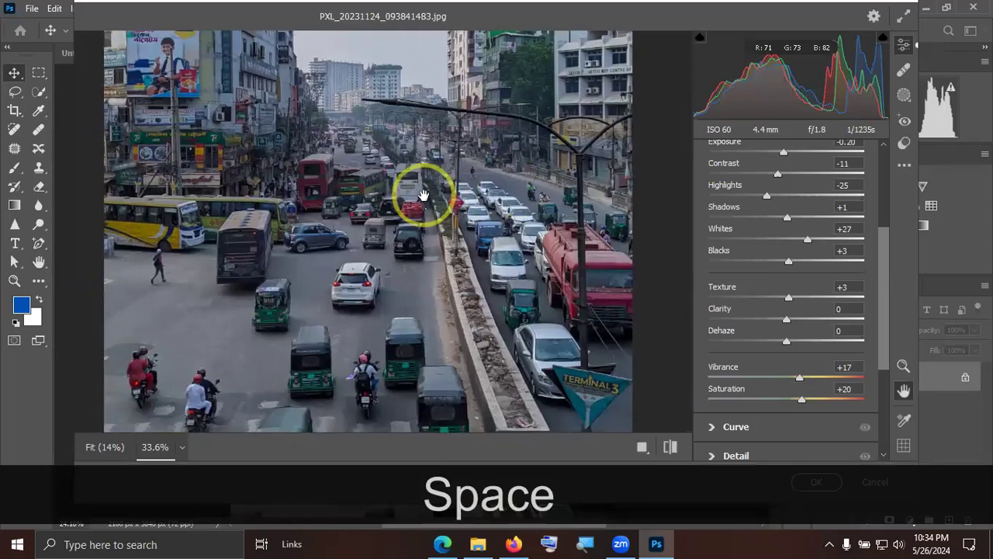
drag(803, 379, 800, 403)
Reduce the oranges' saturation to -88 in the Color Mixer, checking the effect on the yellow bus.
scroll(795, 401, down, 5)
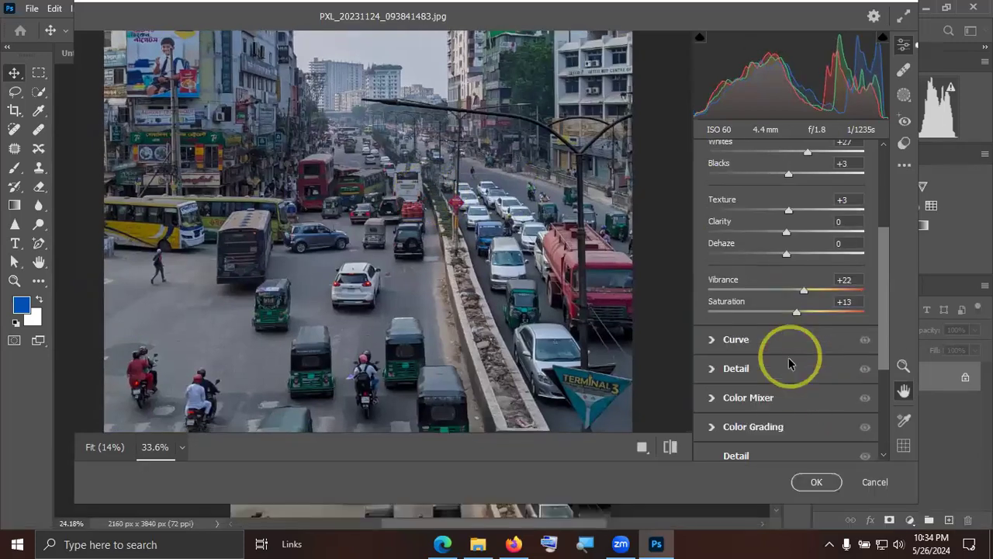
click(717, 302)
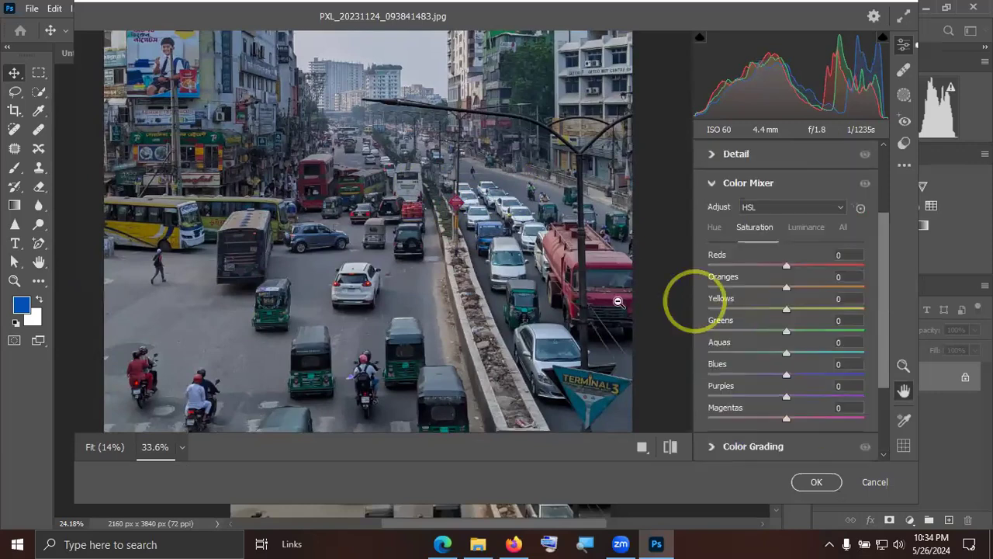
scroll(182, 232, up, 2)
scroll(188, 230, up, 3)
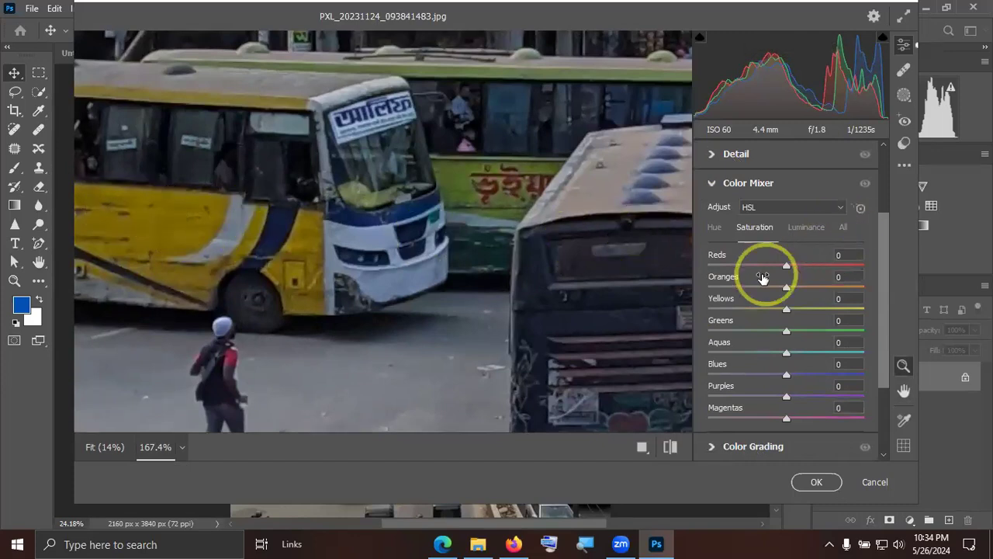
click(782, 288)
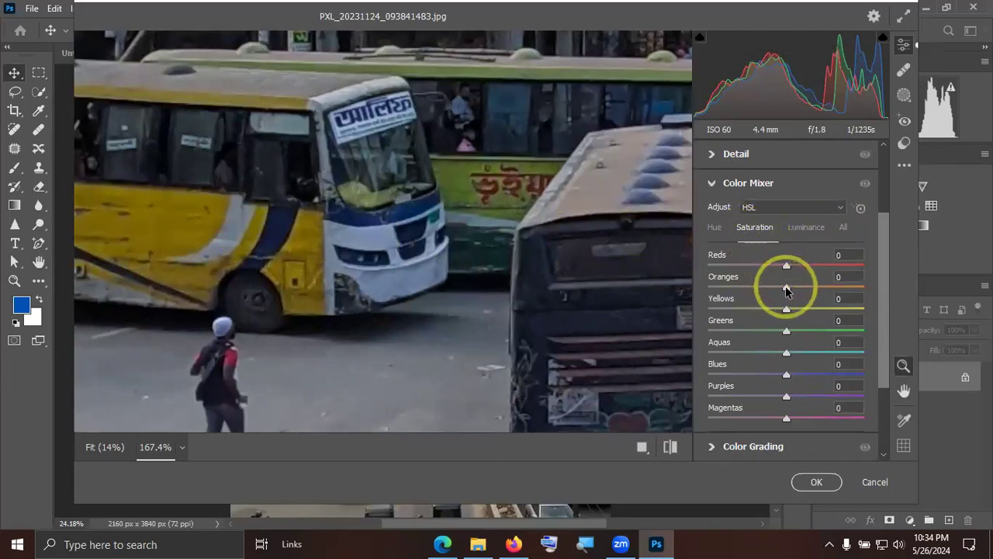
drag(786, 290, 717, 289)
drag(596, 266, 239, 231)
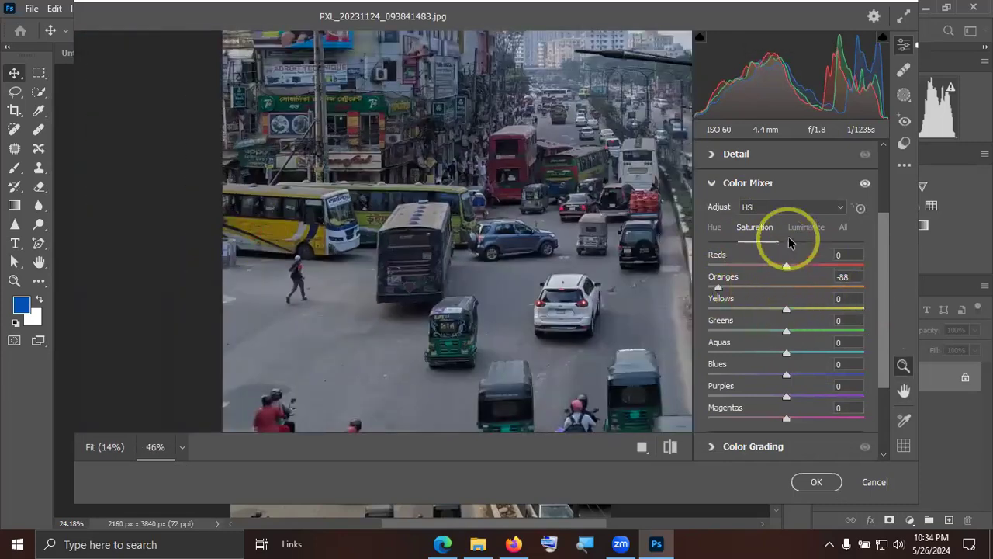
Test the yellows' saturation at -50 and -100 on the buses, and set it to +100.
drag(782, 310, 748, 309)
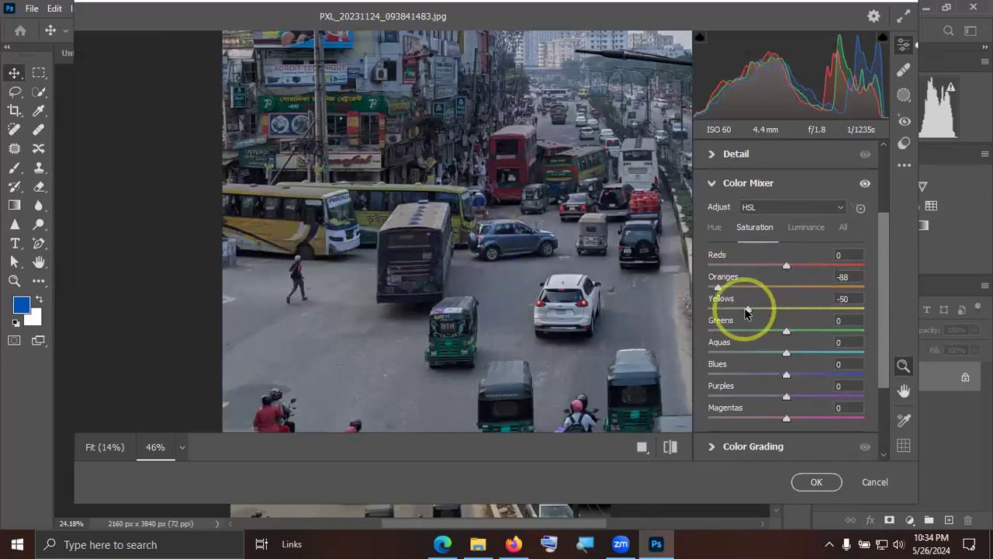
drag(716, 308, 893, 310)
drag(452, 110, 472, 116)
drag(843, 305, 638, 310)
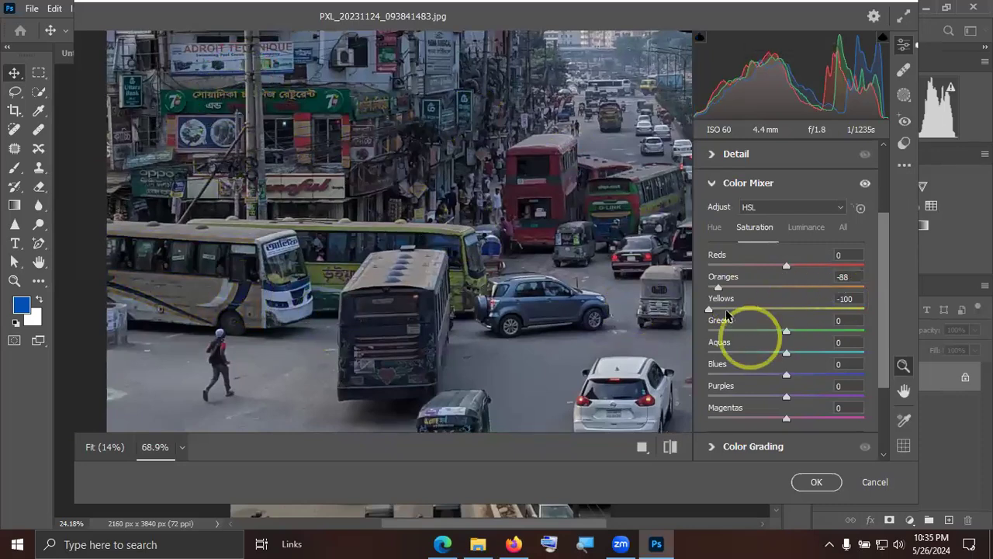
drag(841, 312, 875, 309)
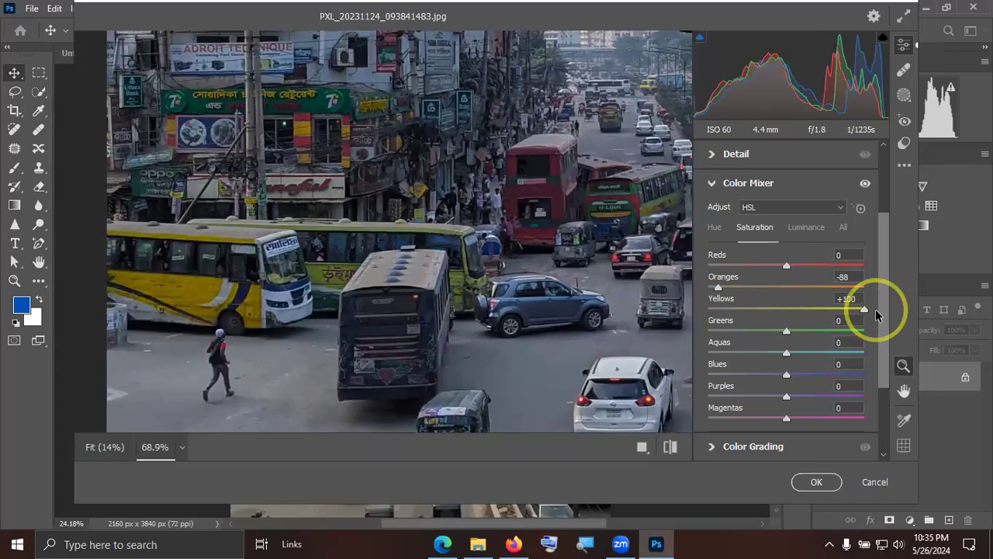
Test the reds' saturation at +95 across the buses and billboards, and settle it at +24.
drag(554, 141, 689, 163)
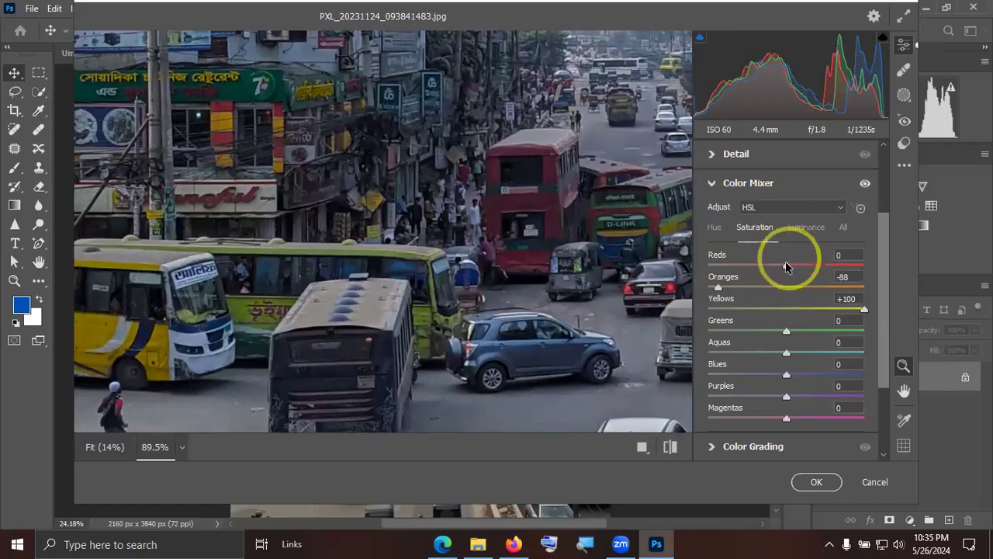
drag(786, 265, 860, 267)
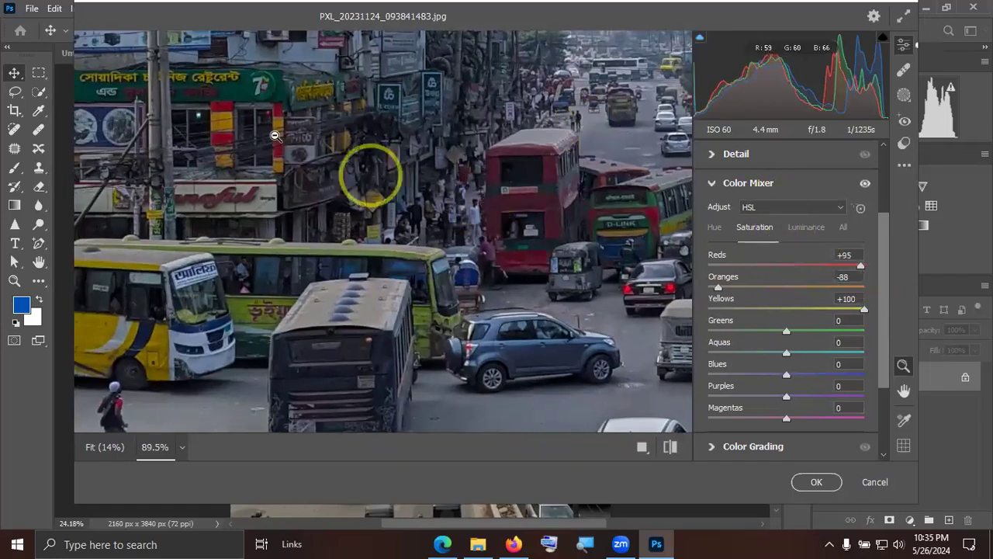
drag(432, 153, 363, 132)
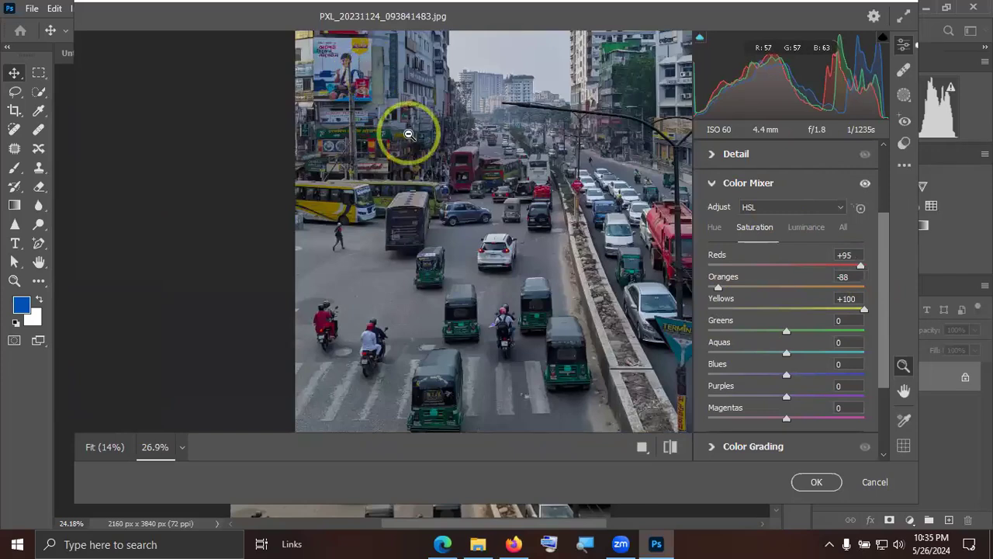
scroll(405, 133, up, 3)
scroll(370, 196, down, 5)
scroll(480, 222, up, 5)
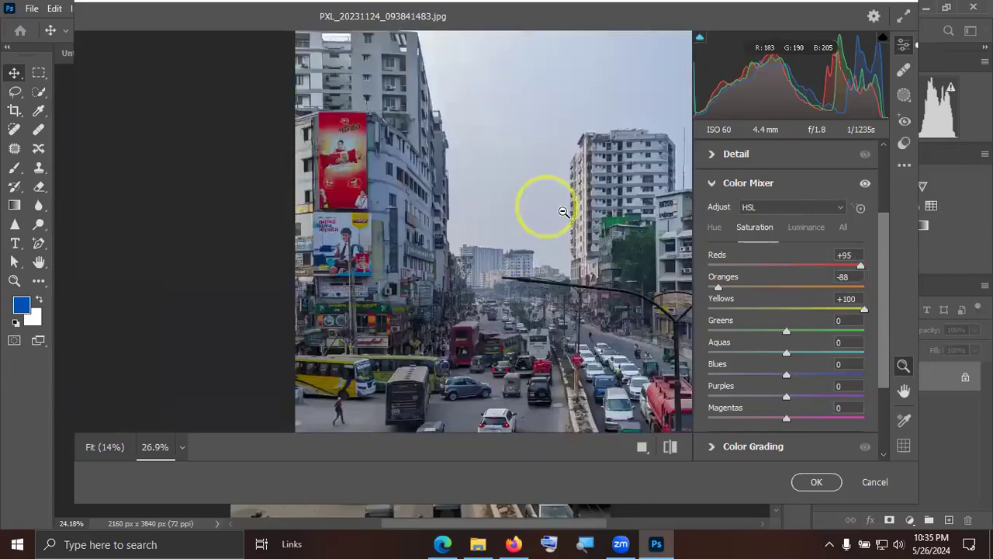
drag(851, 263, 805, 265)
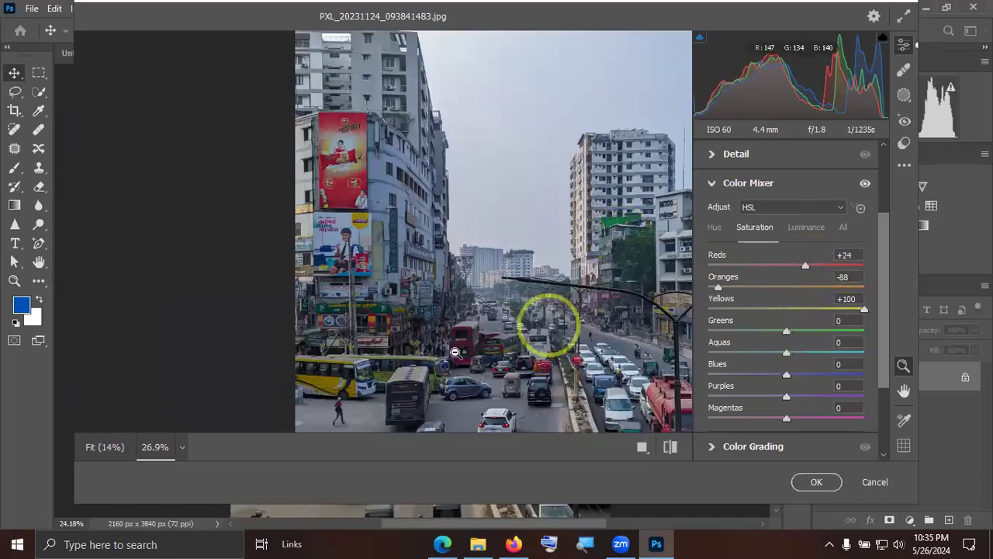
scroll(404, 345, up, 5)
scroll(411, 339, down, 6)
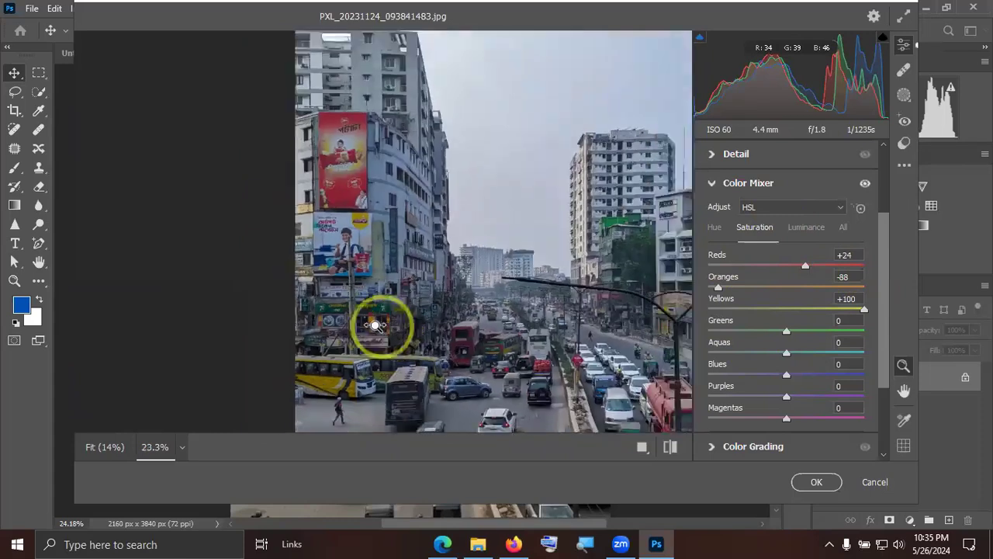
Tint the midtones blue with hue 217 and saturation 46, and the shadows with hue 219 and saturation 29, using Color Grading.
scroll(881, 374, down, 2)
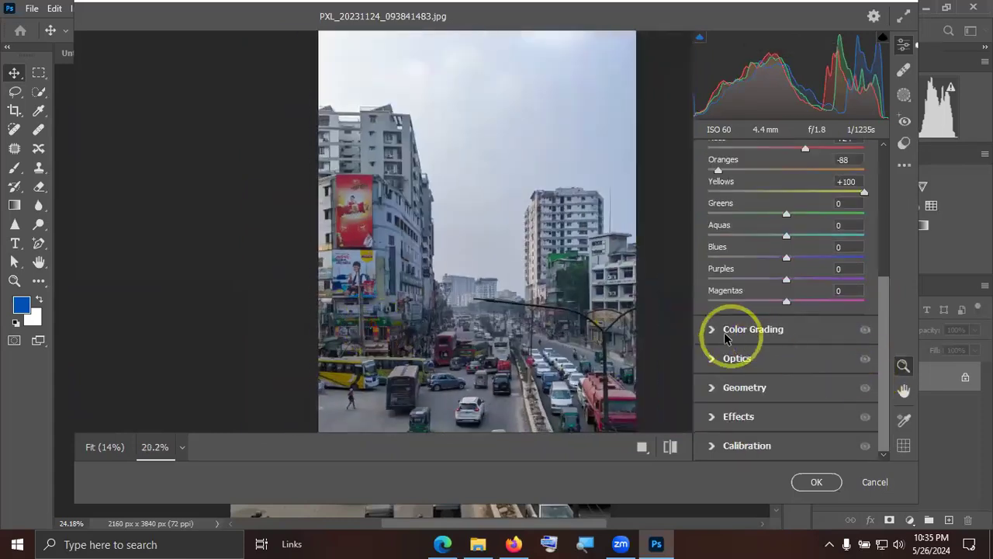
click(711, 326)
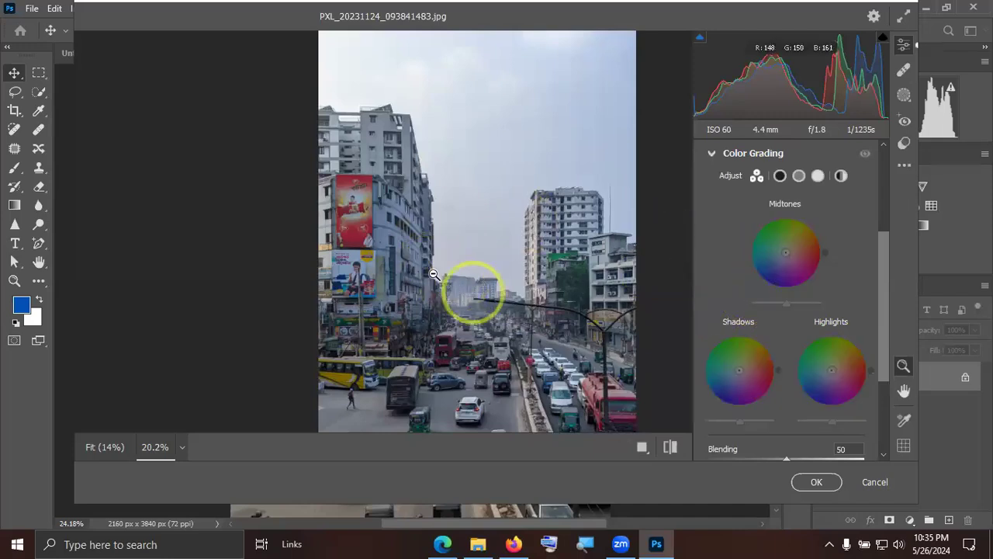
drag(785, 252, 776, 259)
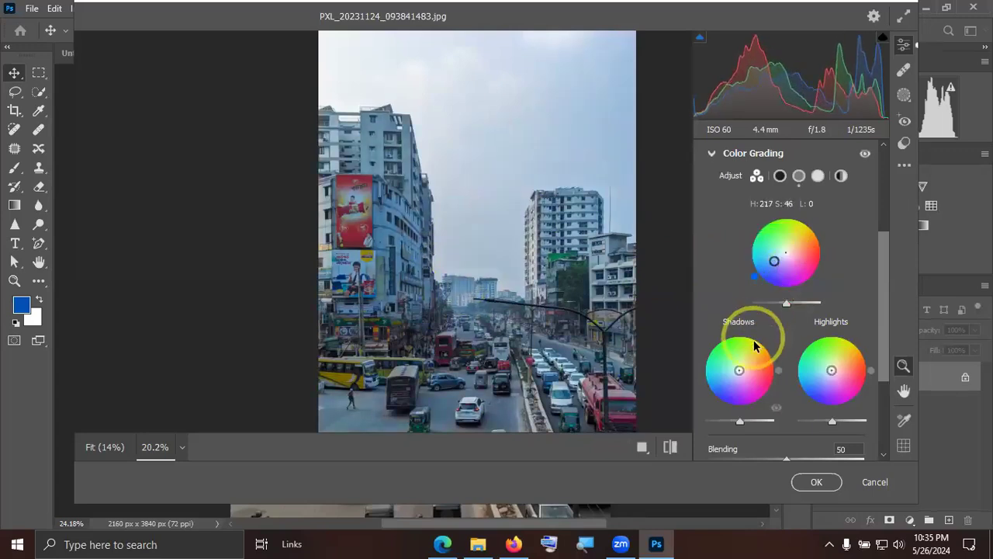
scroll(751, 338, down, 2)
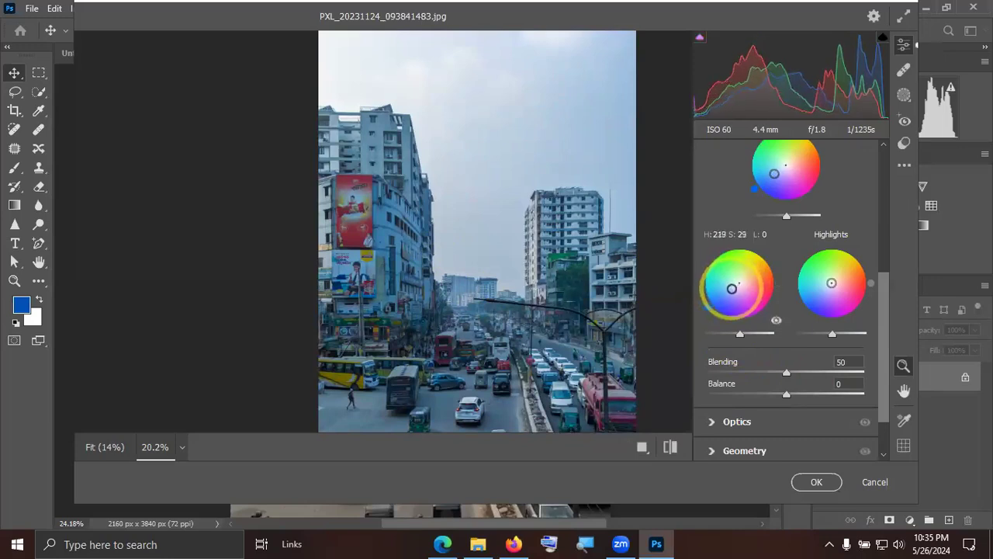
Lower the luminance of the graded shadows and highlights, and set the Color Grading blending to 66.
drag(731, 336, 729, 335)
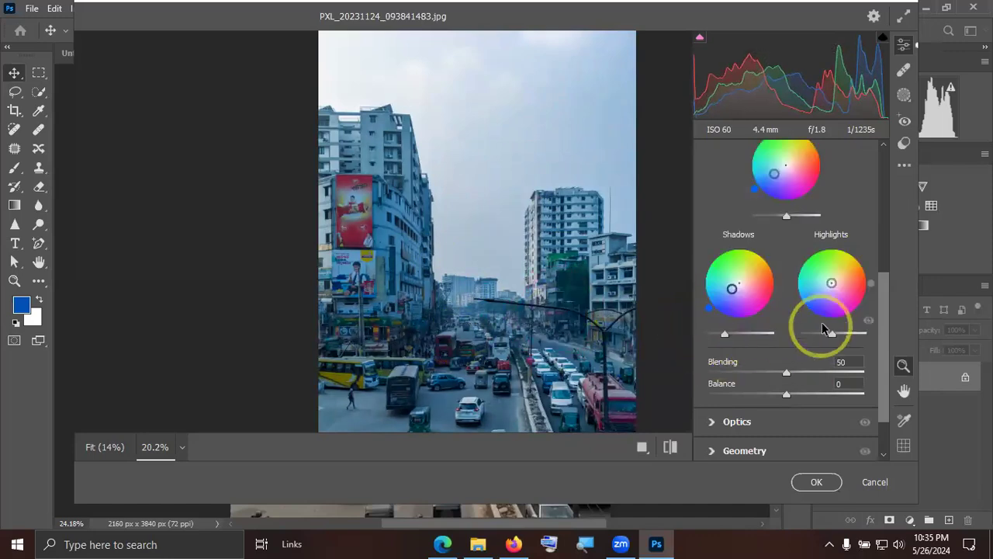
drag(832, 333, 814, 339)
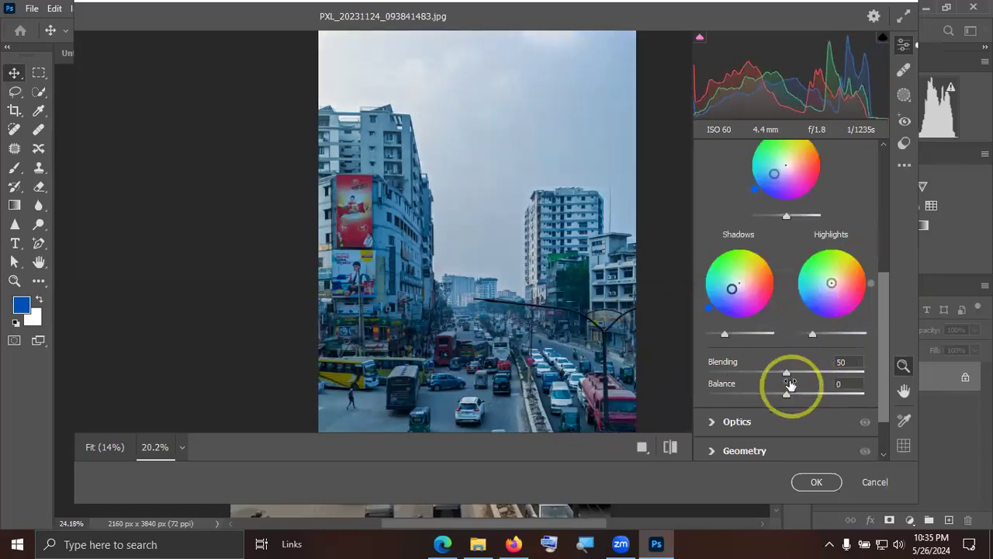
drag(786, 375, 812, 372)
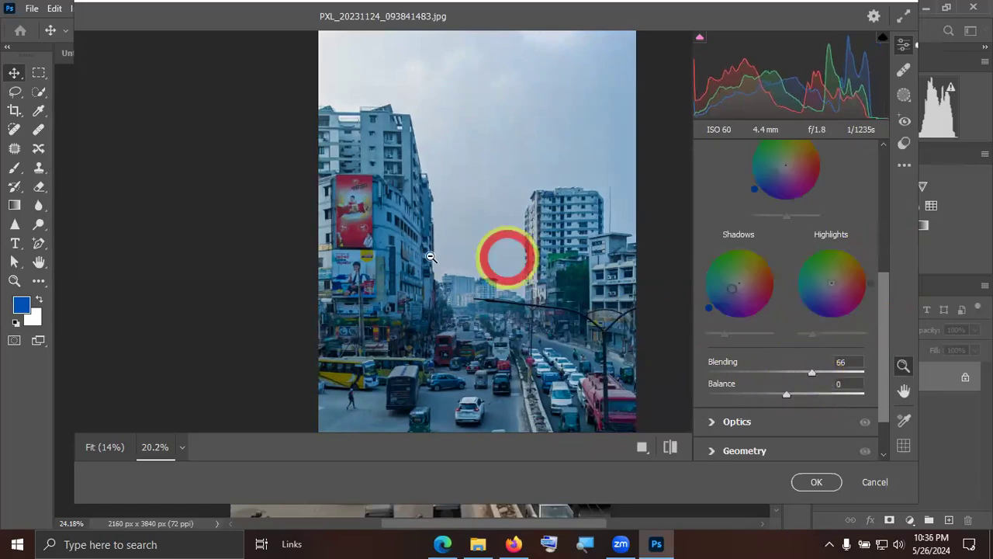
Set noise reduction to 31 with contrast 12, and color noise reduction to 30, in the street photo's Detail settings.
drag(405, 352, 412, 324)
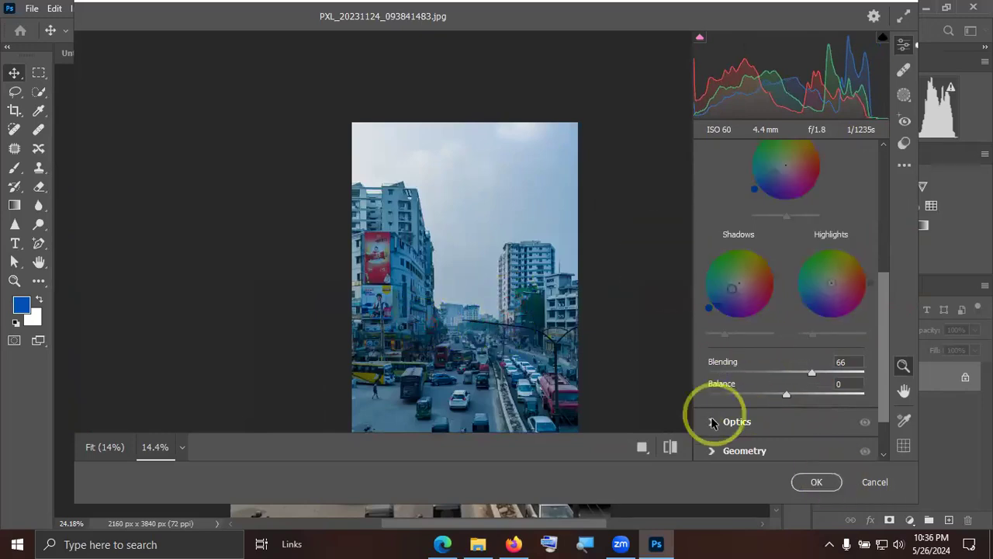
scroll(753, 388, up, 2)
scroll(757, 380, up, 2)
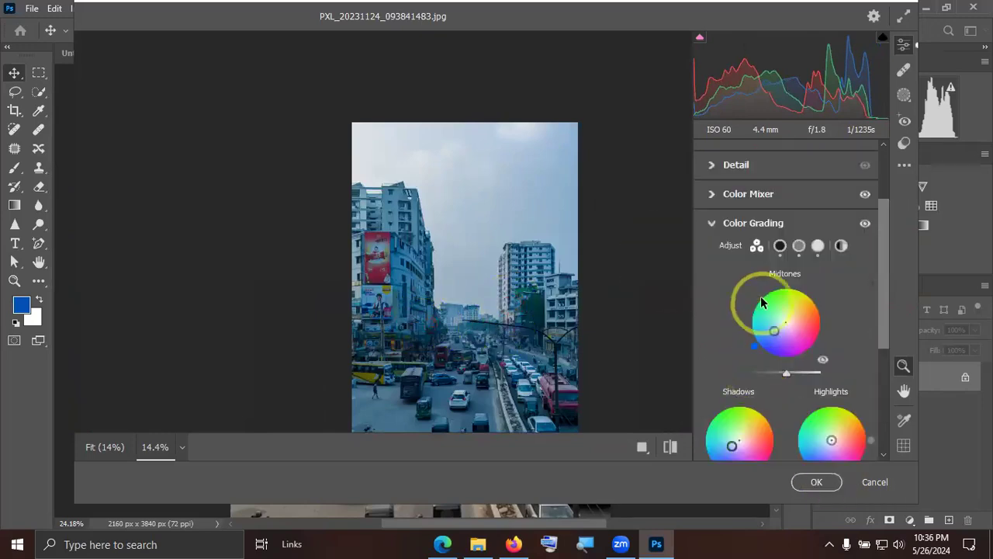
click(711, 223)
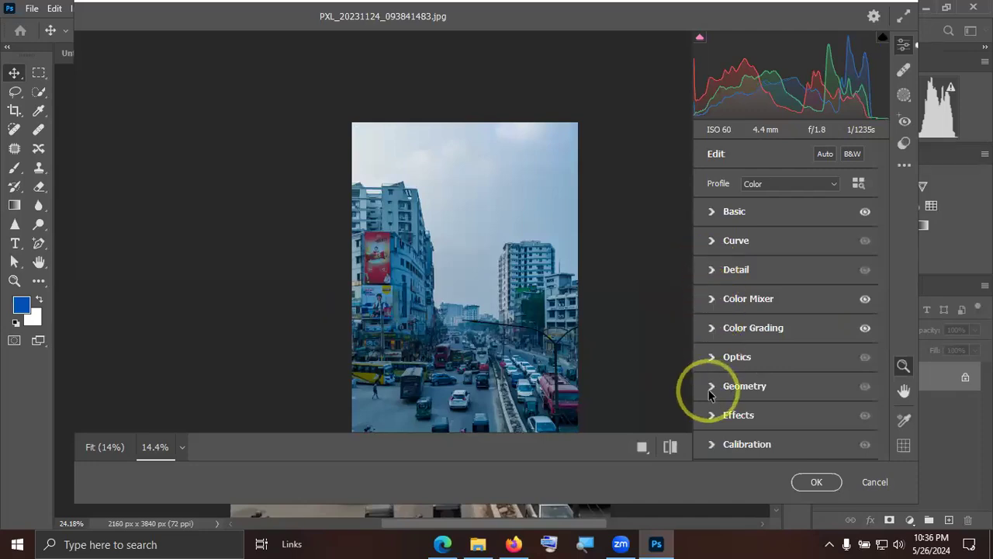
click(710, 271)
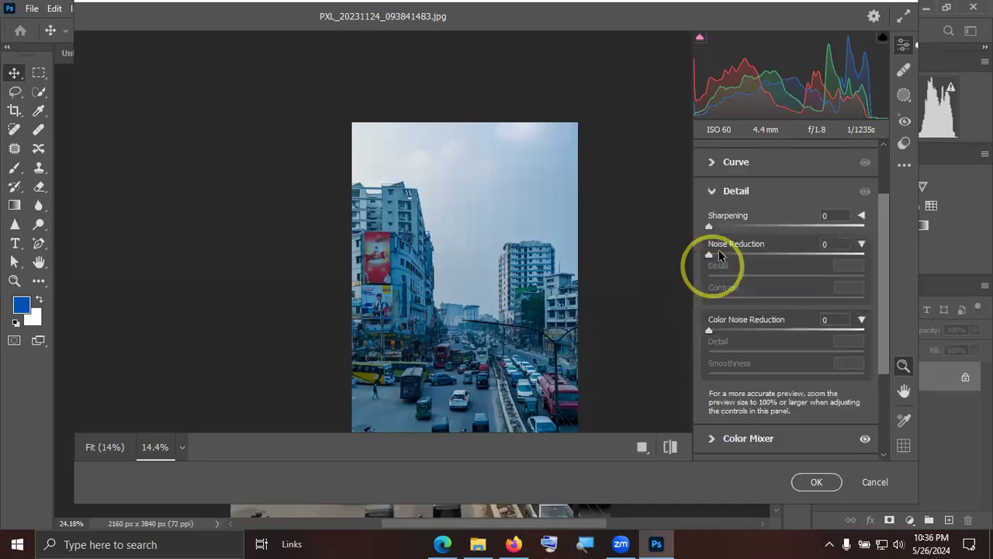
click(756, 254)
drag(709, 298, 753, 333)
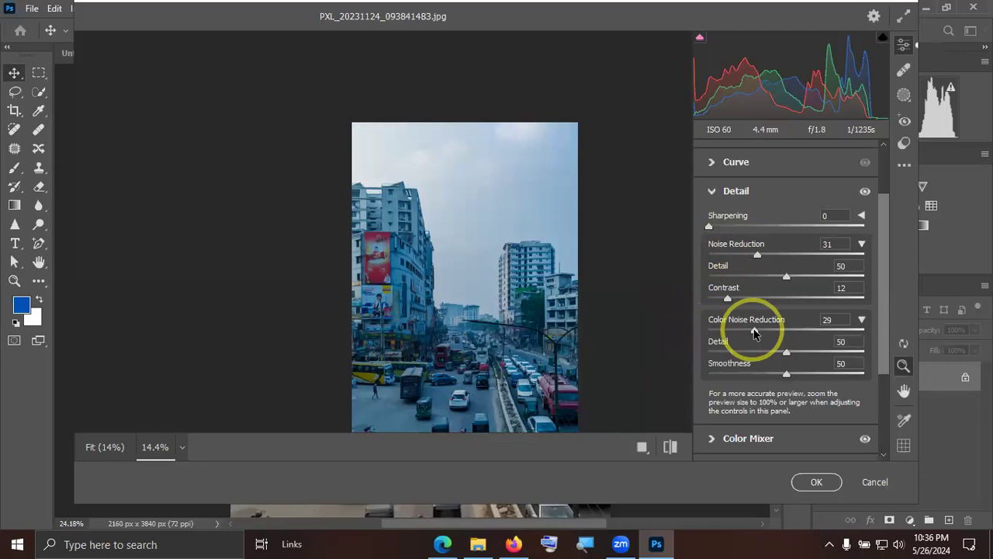
click(712, 190)
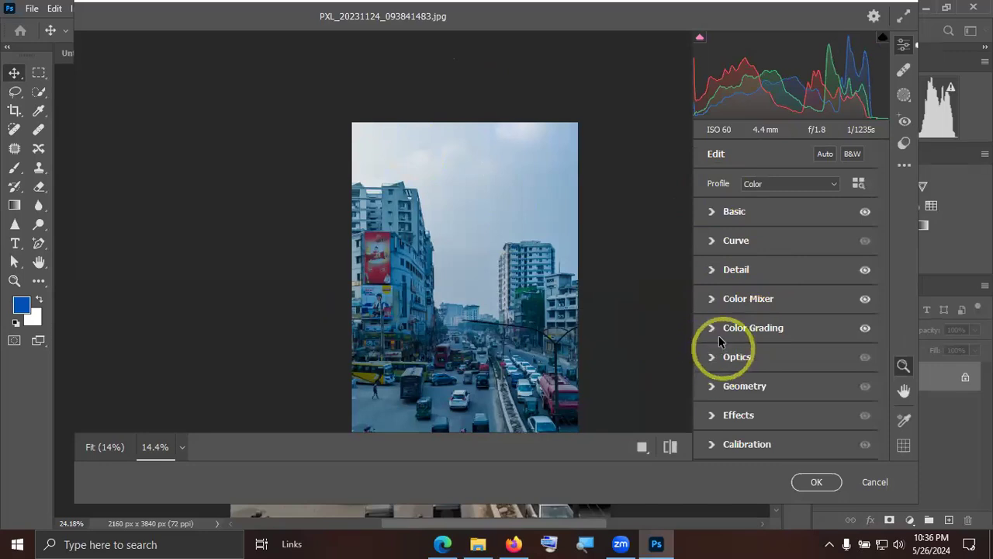
drag(559, 327, 577, 299)
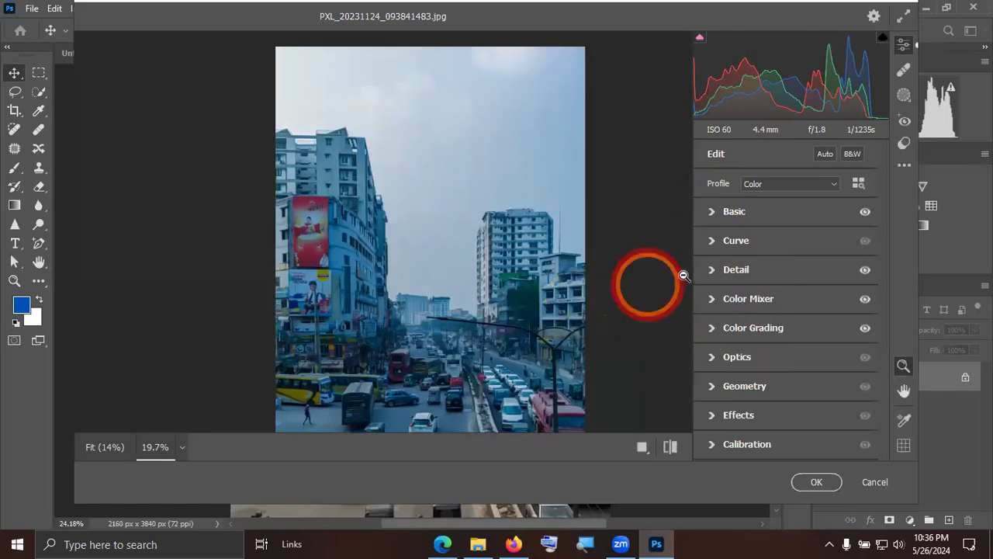
click(710, 270)
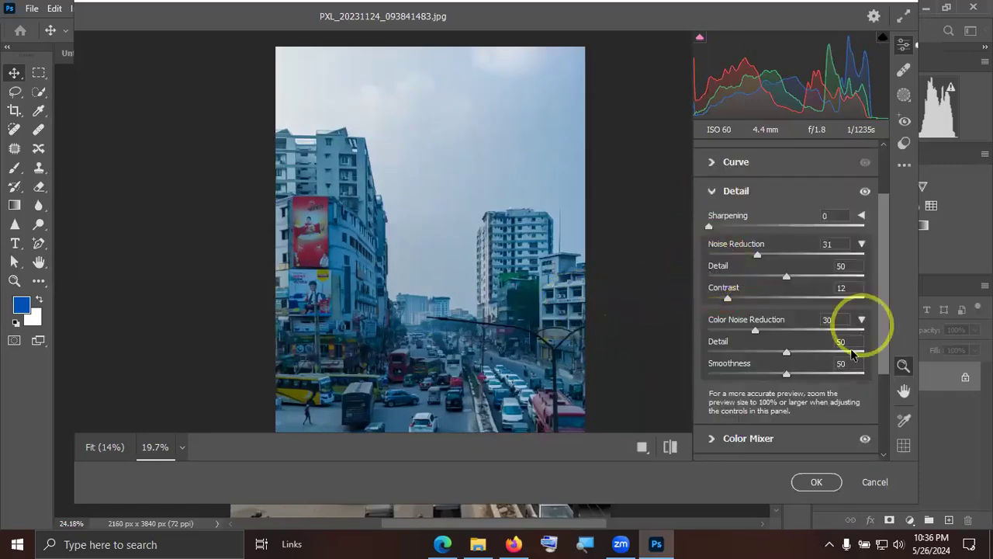
click(712, 194)
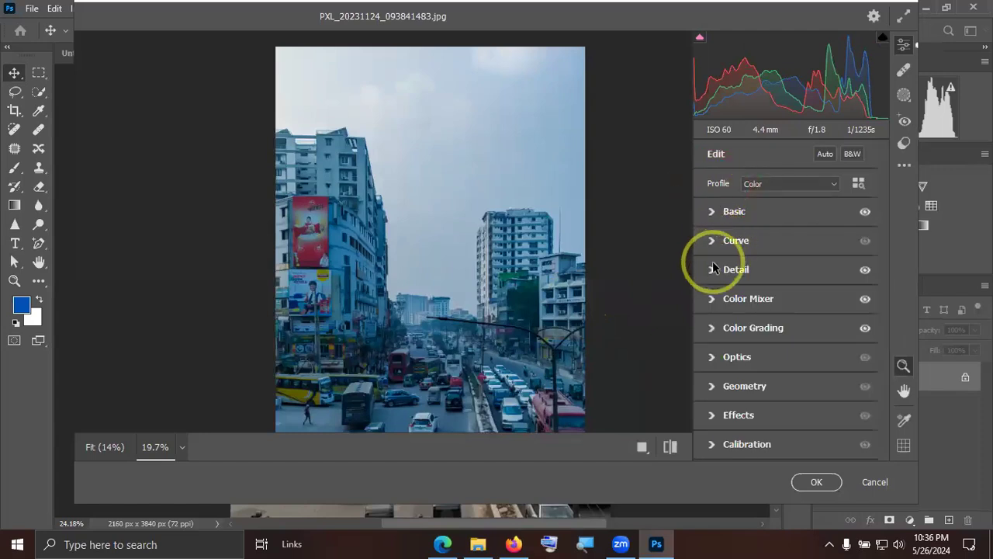
Shape the parametric tone curve with highlights +10, lights -18, darks -9 and shadows +10.
click(709, 242)
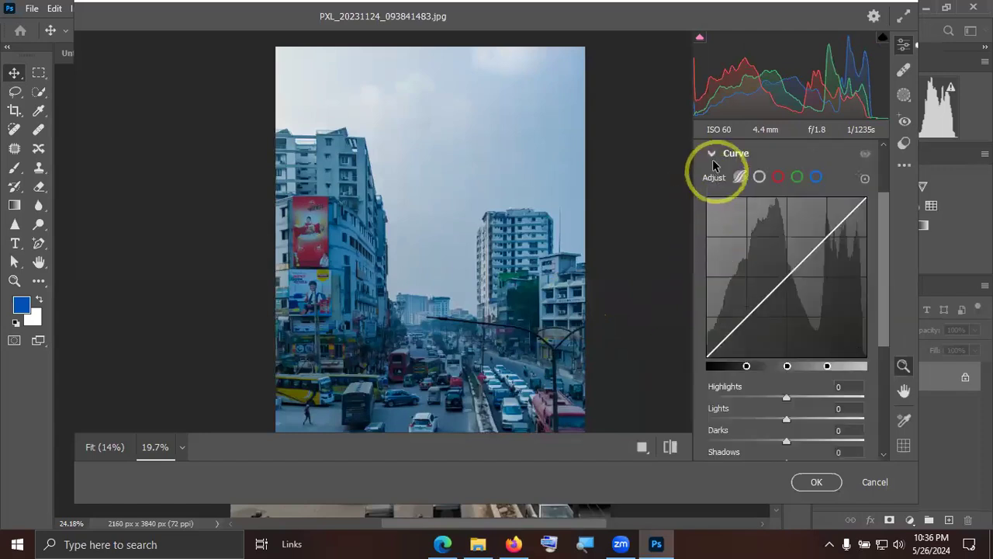
mouse_move(792, 398)
mouse_down()
mouse_move(762, 419)
mouse_move(792, 417)
mouse_up()
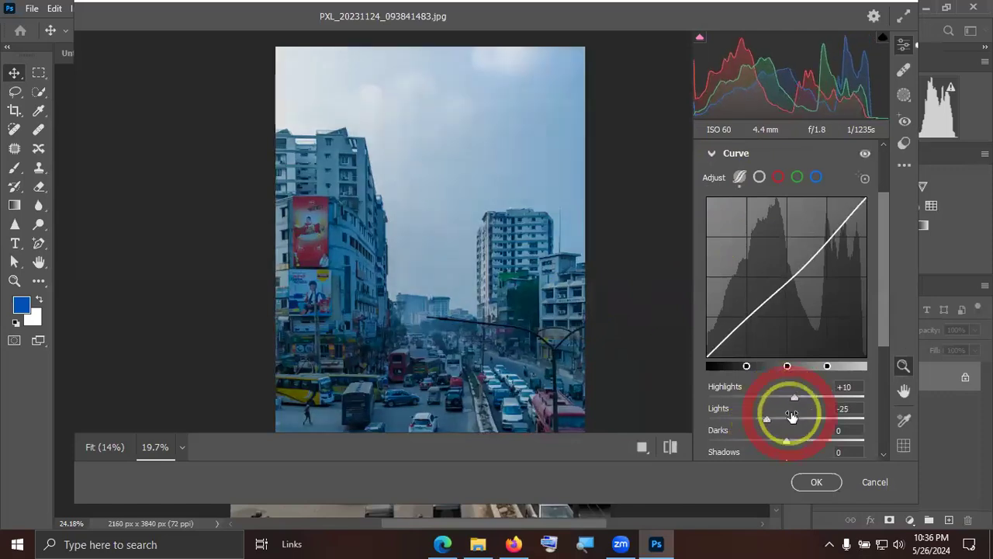
scroll(791, 417, down, 3)
drag(795, 267, 794, 288)
drag(767, 245, 773, 246)
scroll(736, 350, down, 1)
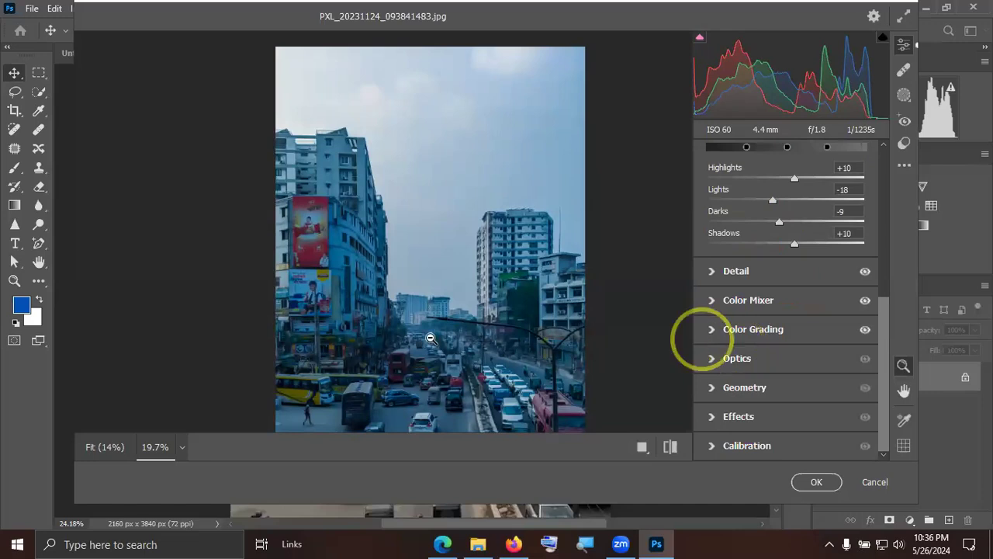
scroll(768, 326, up, 5)
scroll(780, 324, up, 2)
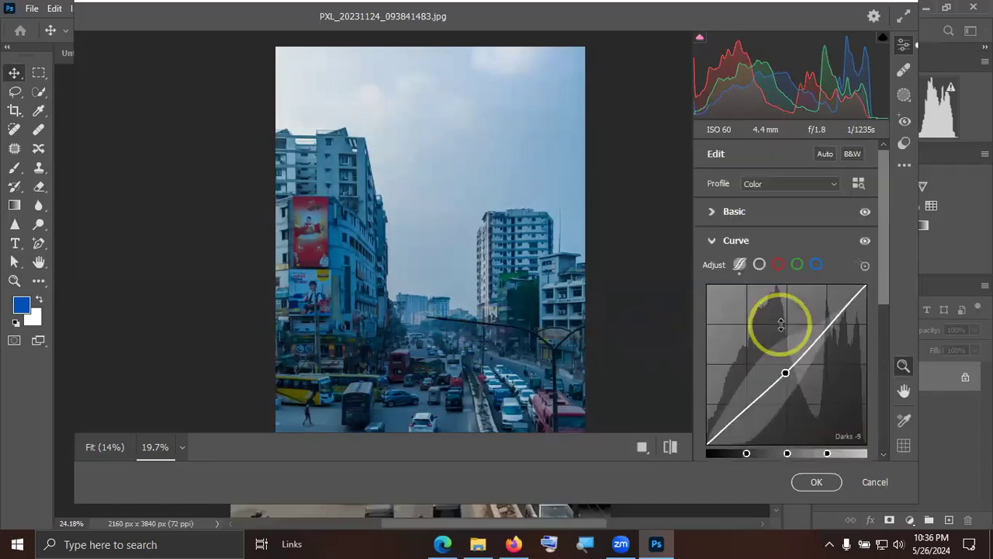
Set Dehaze to -9 in the Basic adjustments of the street photo.
click(789, 256)
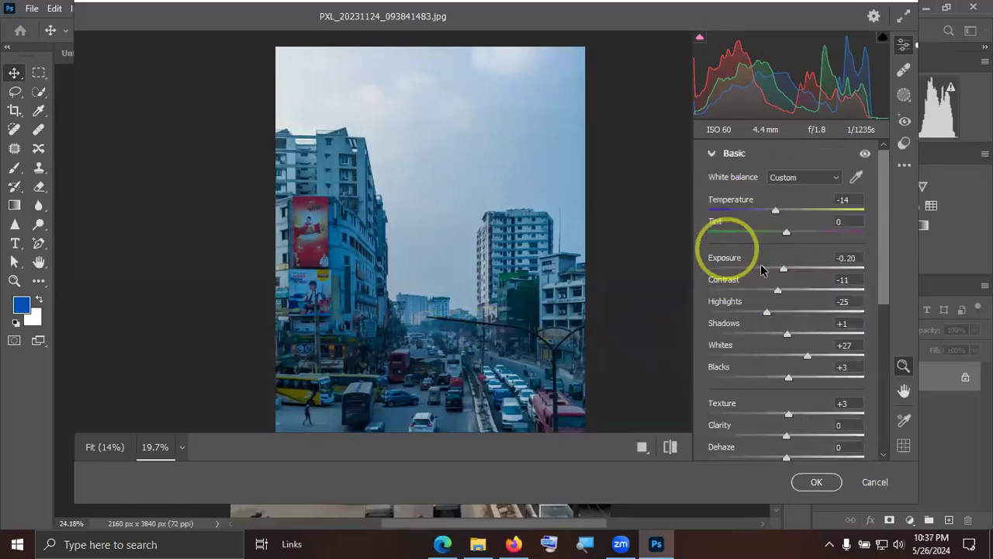
scroll(781, 322, down, 3)
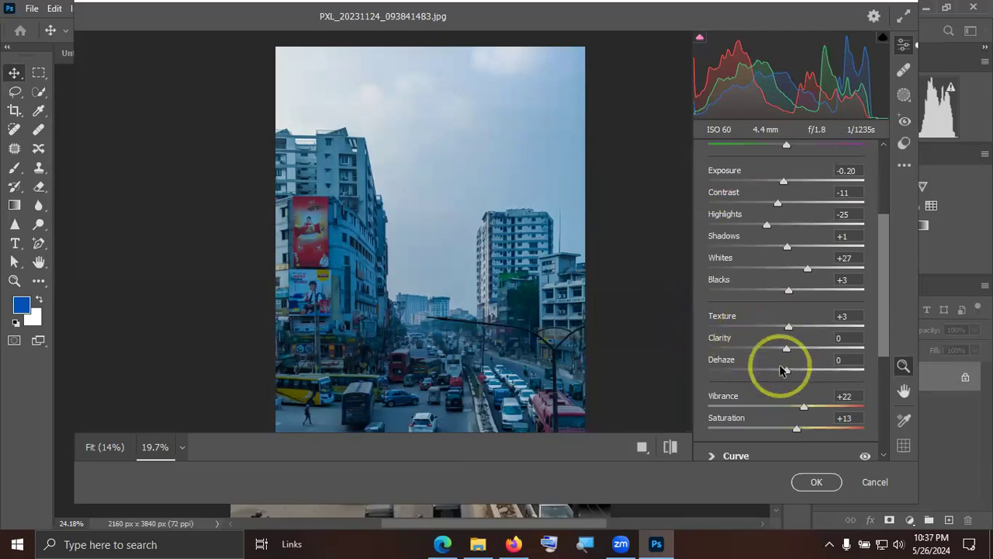
mouse_move(779, 374)
mouse_down()
mouse_move(758, 375)
mouse_move(821, 376)
mouse_move(780, 373)
mouse_up()
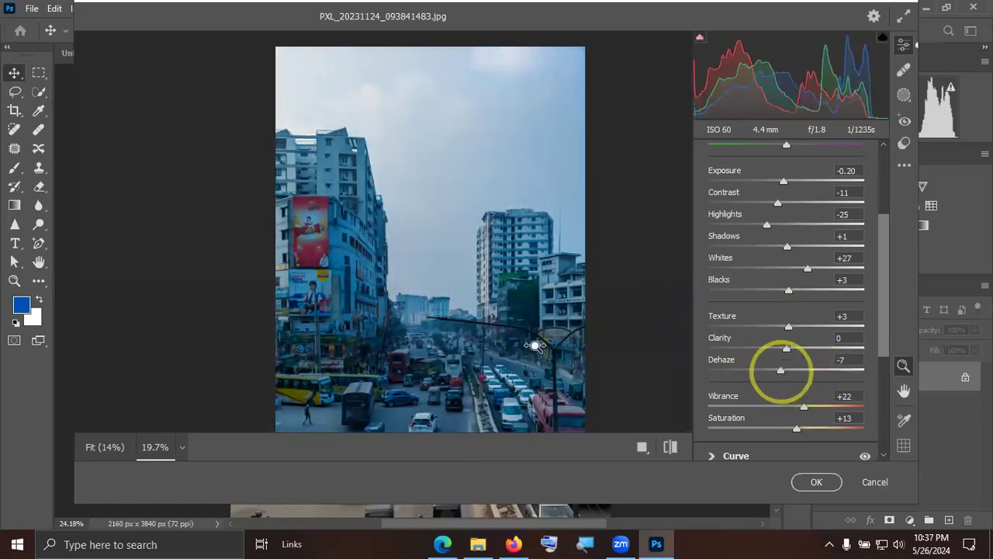
click(539, 344)
alt+click(505, 341)
drag(479, 347, 545, 308)
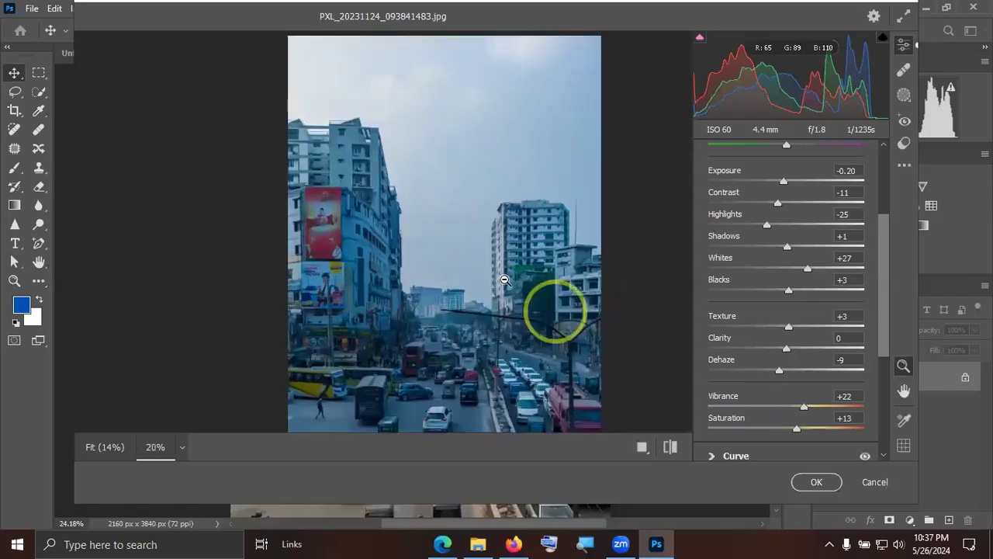
Check the graded street photo from sky to road, and apply the Camera Raw edits.
click(504, 279)
drag(487, 173, 504, 236)
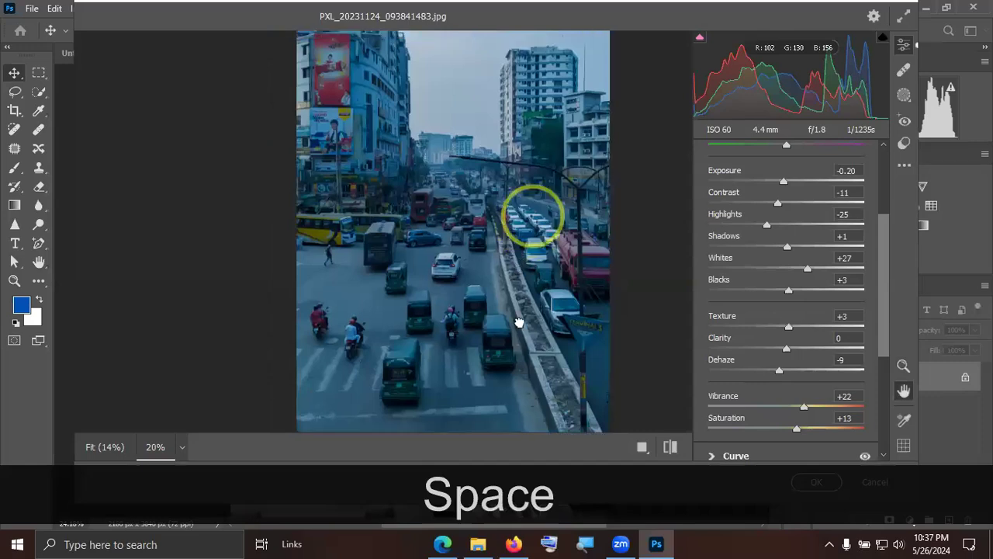
drag(518, 322, 519, 341)
drag(641, 250, 642, 295)
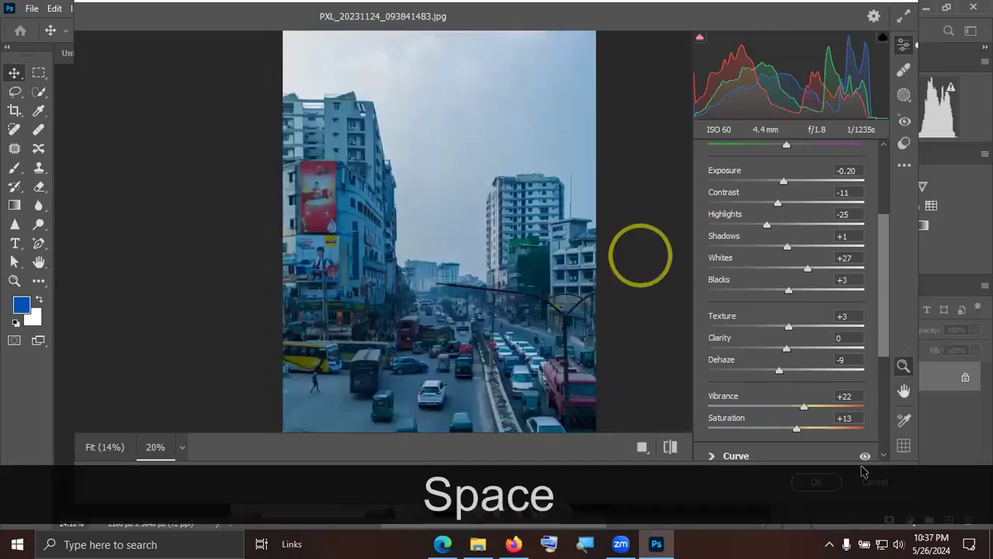
click(834, 481)
click(864, 485)
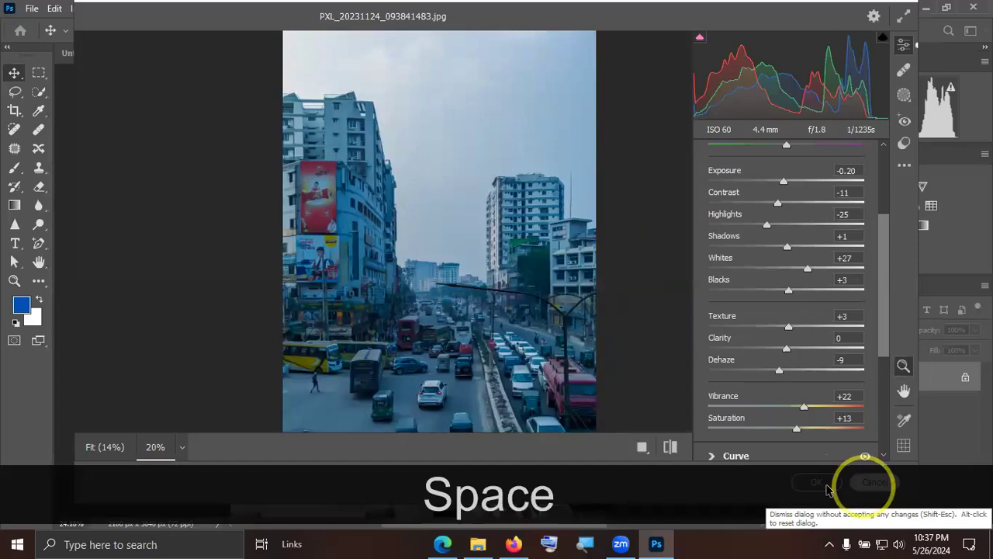
click(826, 484)
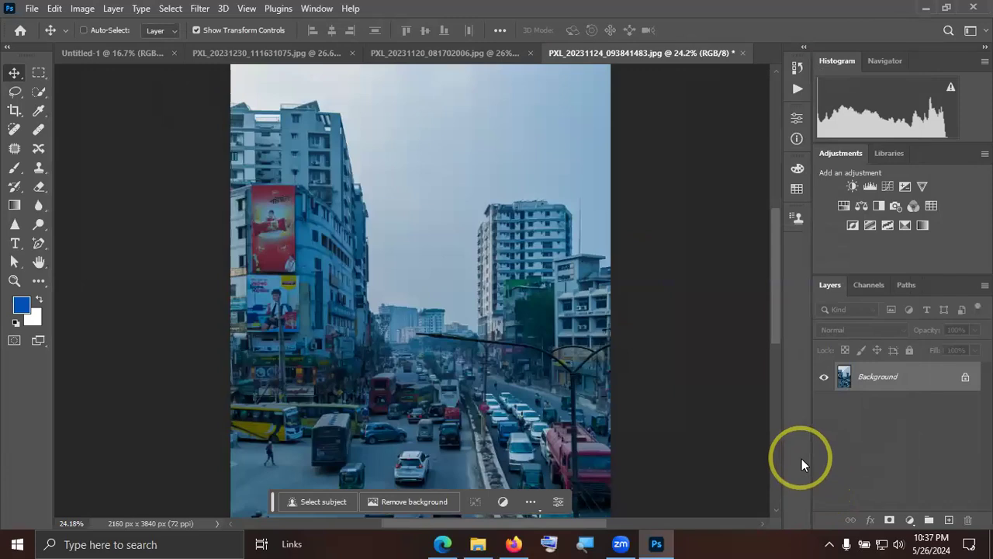
Open PXL_20231120_081702006.jpg in the Camera Raw Filter, and set vibrance to +24 and saturation to +11.
click(372, 56)
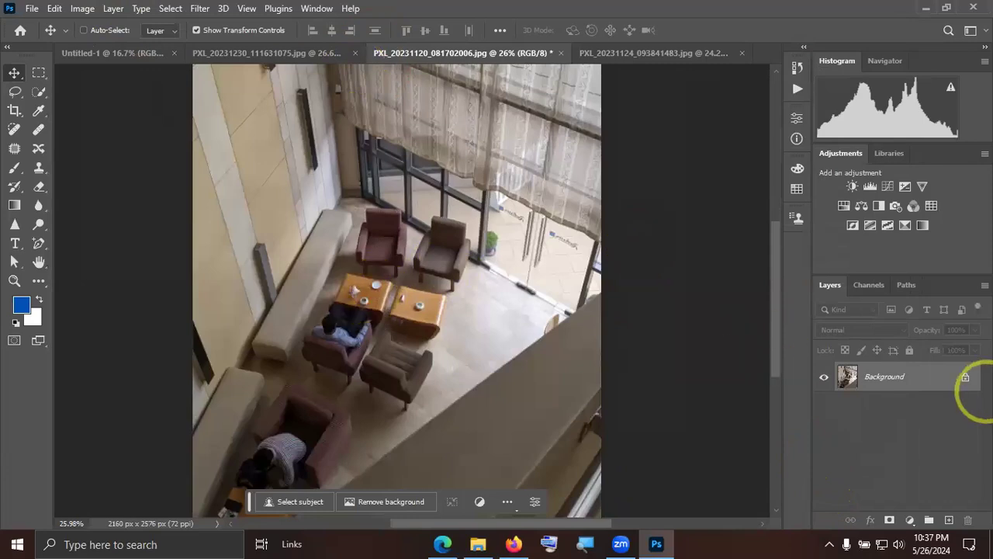
click(199, 9)
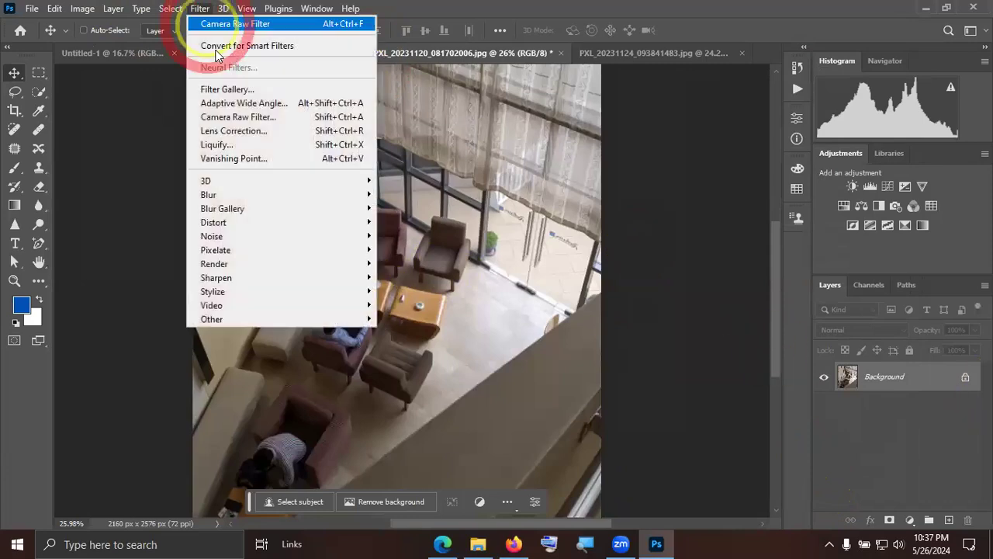
click(223, 118)
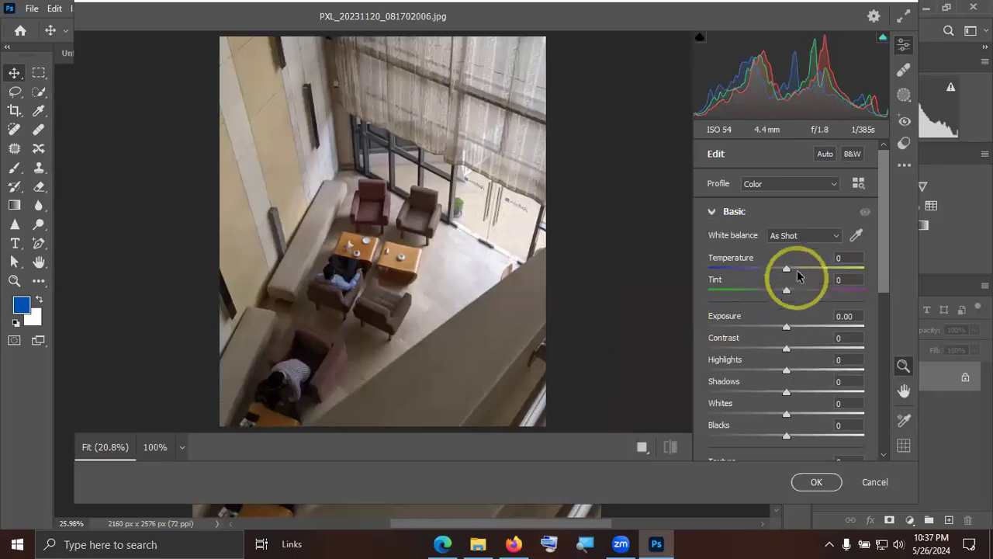
scroll(743, 316, down, 10)
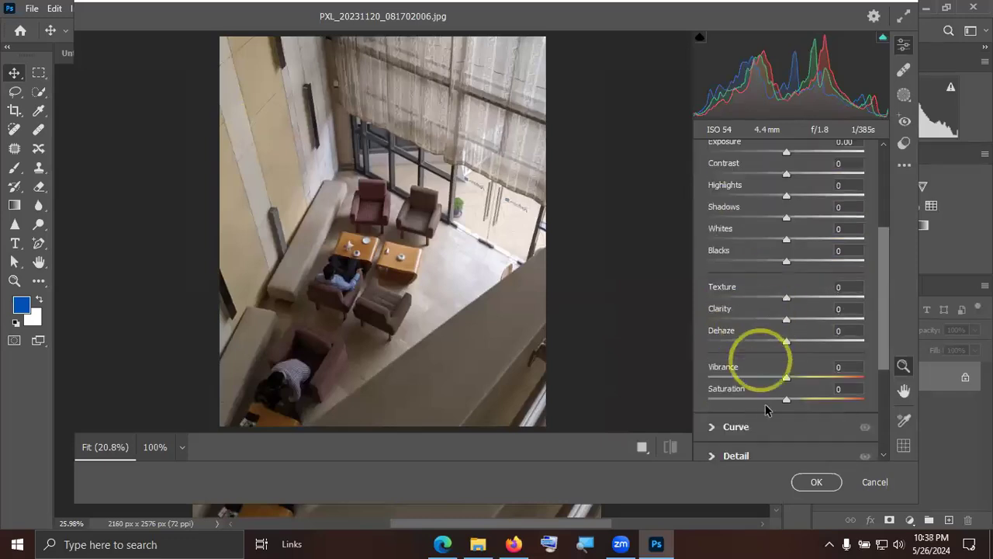
drag(789, 202, 795, 224)
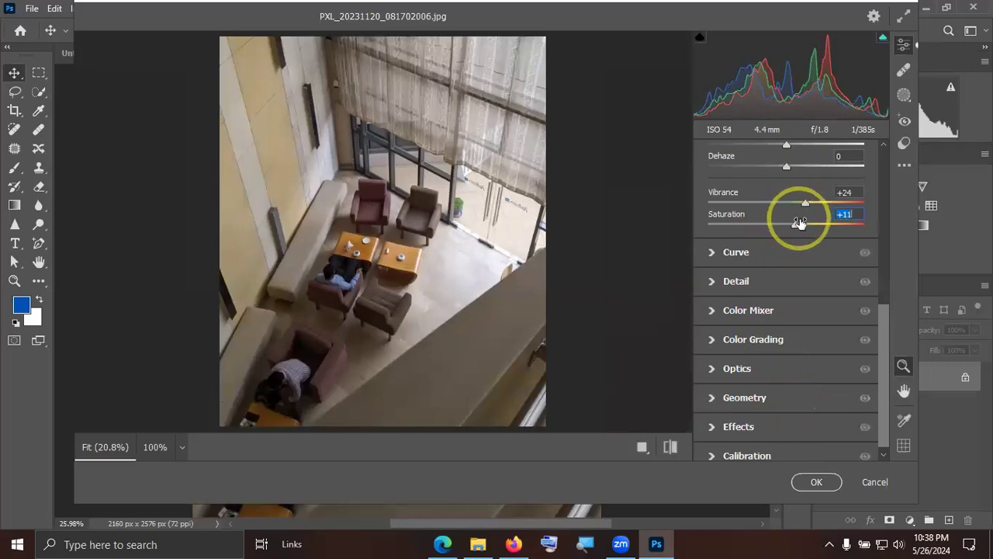
Boost the red chair's colour in the Color Mixer with reds saturation +68 and magentas saturation +39.
click(718, 312)
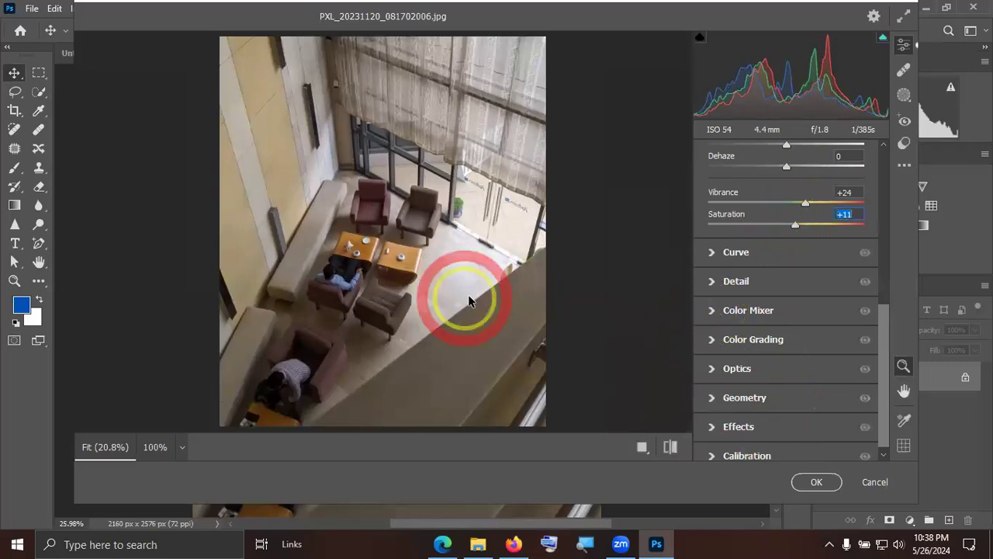
drag(373, 189, 410, 178)
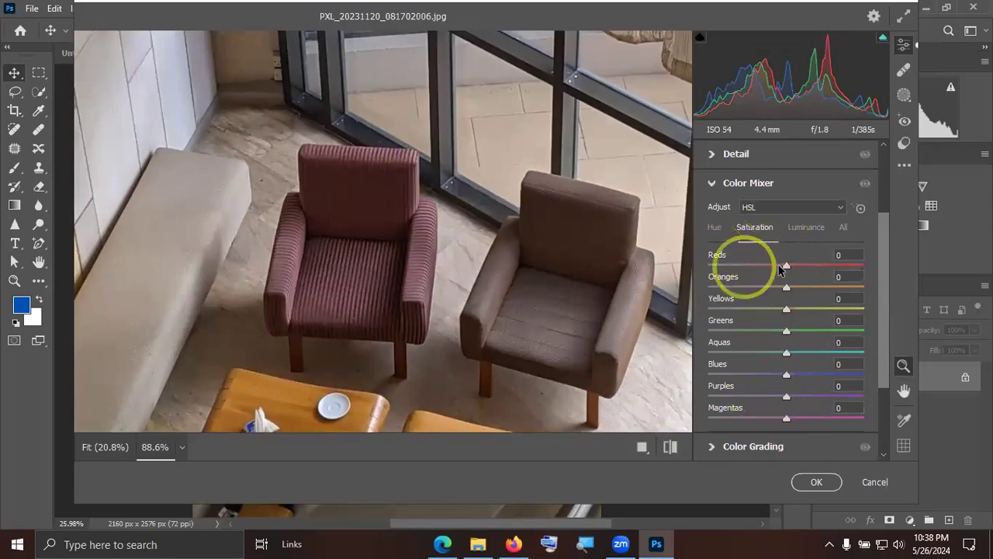
drag(788, 263, 840, 265)
drag(789, 418, 821, 419)
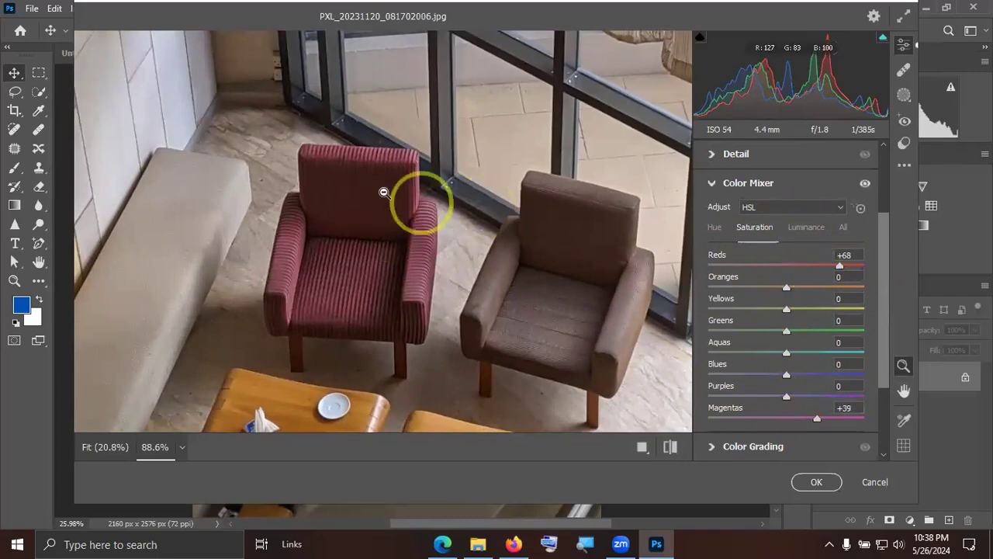
drag(385, 204, 318, 200)
Test the reds' luminance at +71 on the red chair, and set it to -100.
click(793, 227)
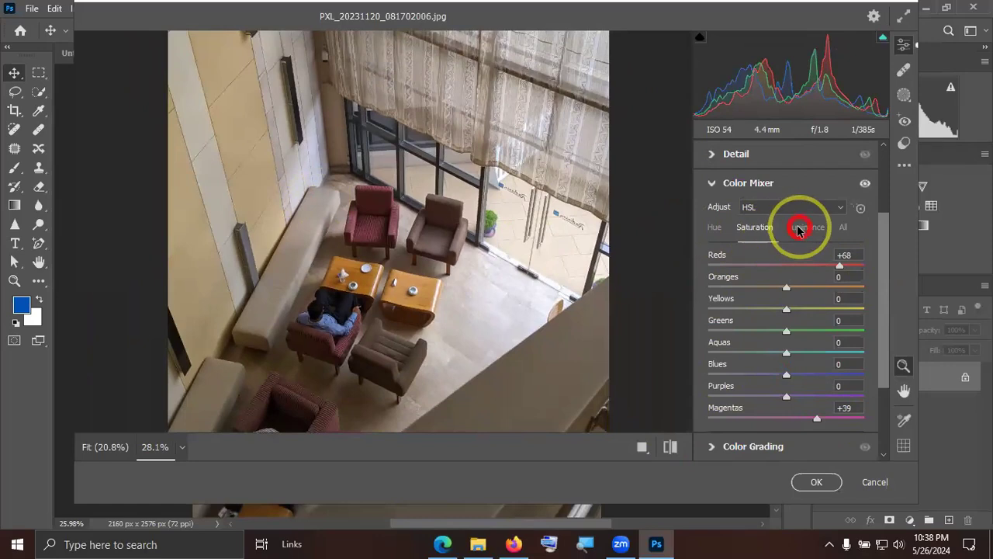
drag(790, 264, 844, 267)
drag(421, 222, 497, 215)
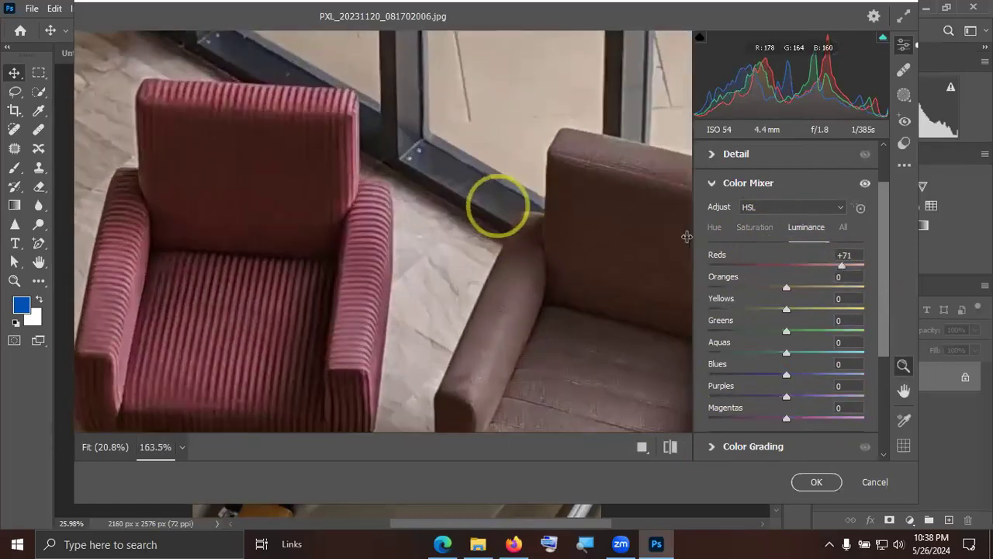
drag(842, 262, 616, 266)
click(250, 223)
click(248, 222)
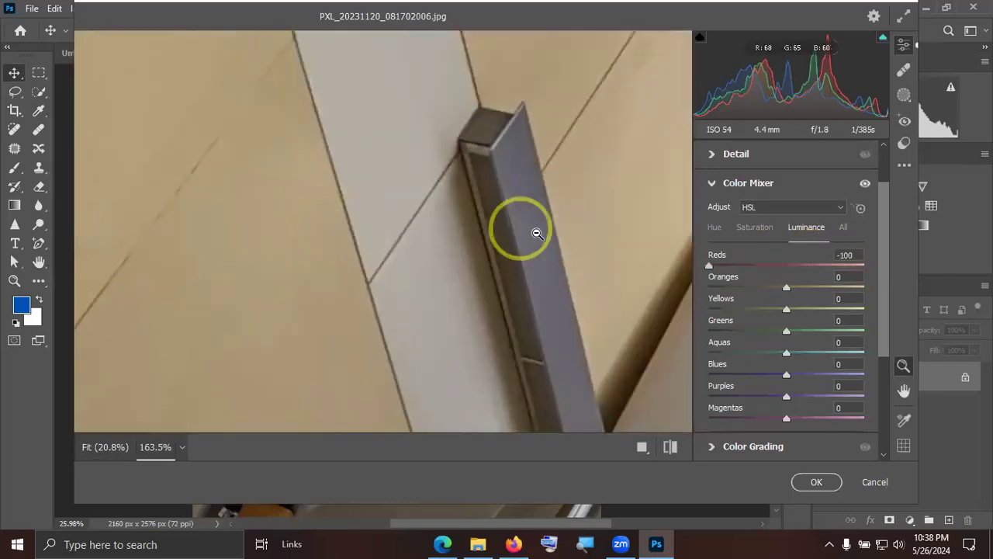
Raise the oranges' saturation to +41 to enrich the wooden tables.
drag(583, 231, 419, 224)
drag(493, 226, 550, 222)
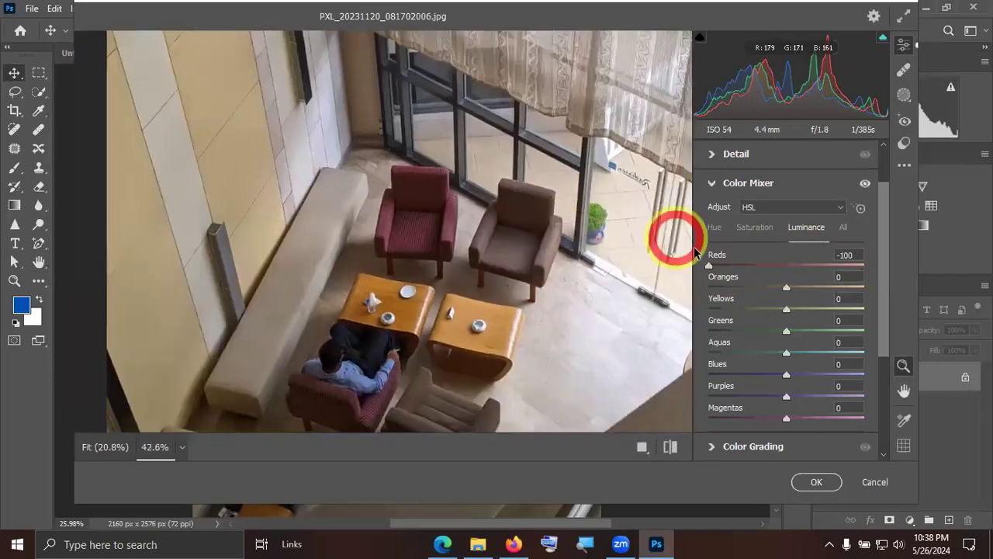
click(412, 308)
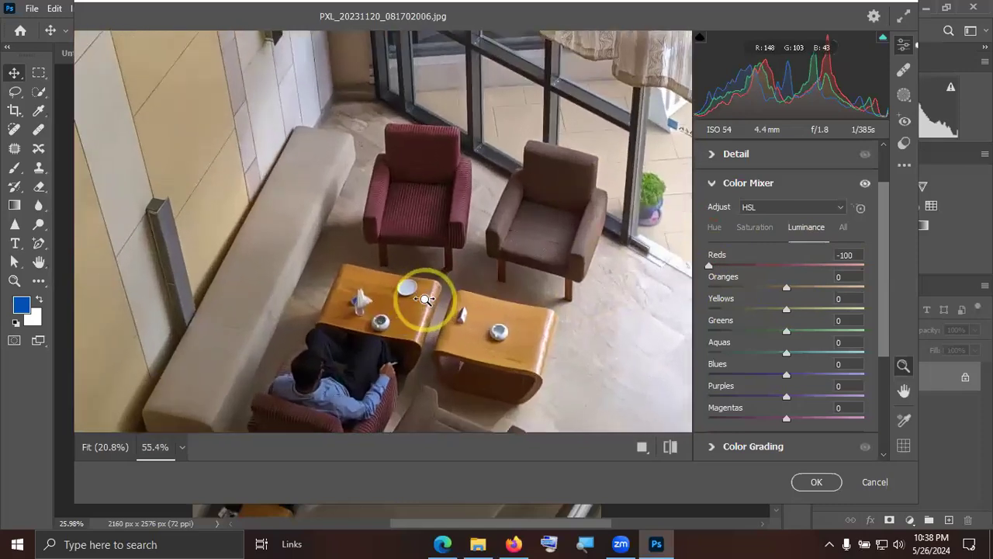
click(761, 232)
mouse_move(801, 290)
mouse_down()
mouse_move(838, 288)
mouse_move(817, 290)
mouse_up()
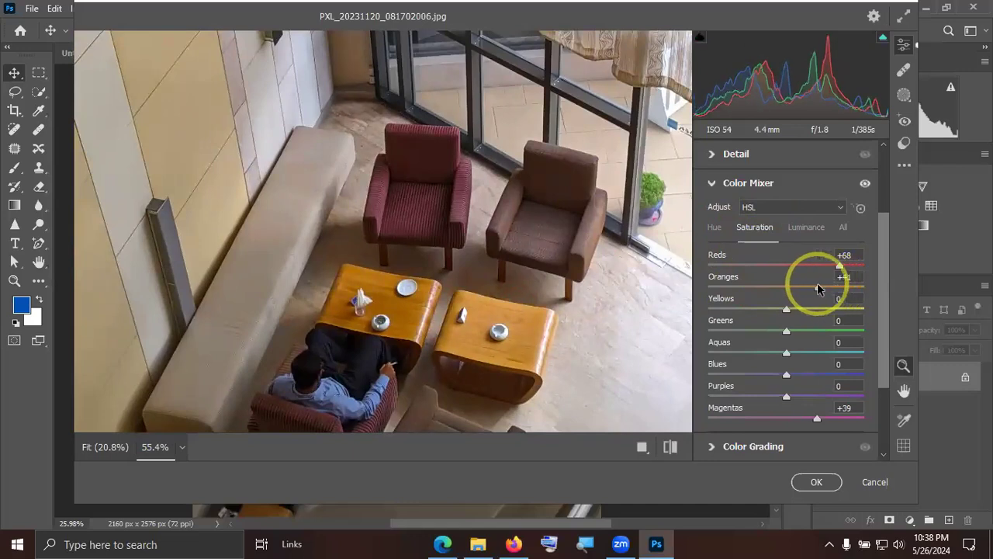
Try oranges' luminance +56 and hue shifts of oranges +83, yellows +100 and greens +72 in the Color Mixer, and discard all Camera Raw changes.
click(808, 230)
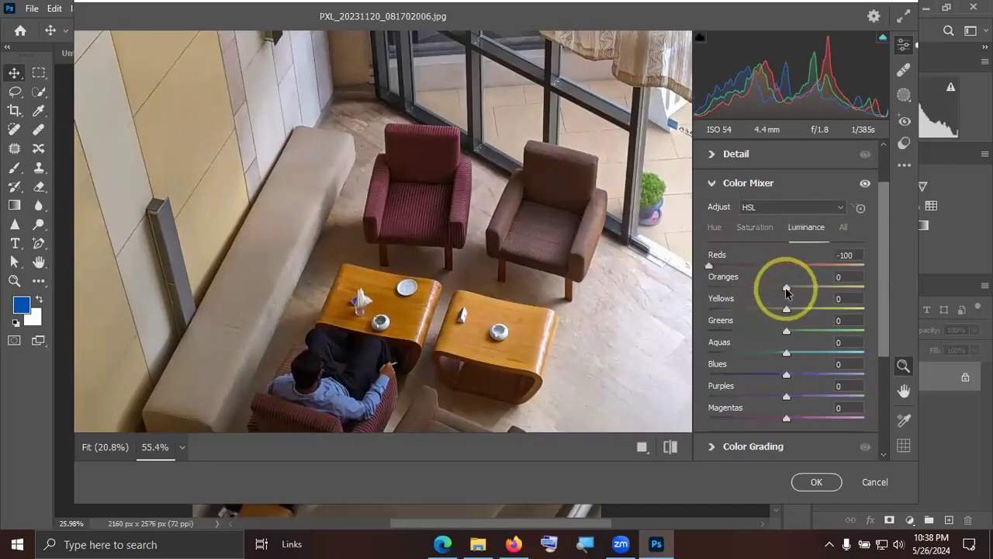
drag(793, 290, 832, 286)
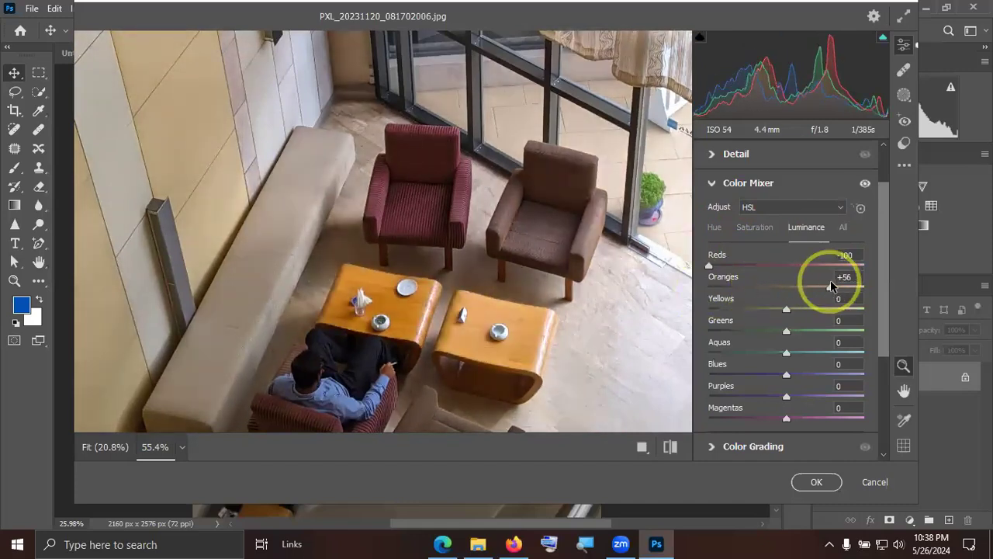
click(715, 227)
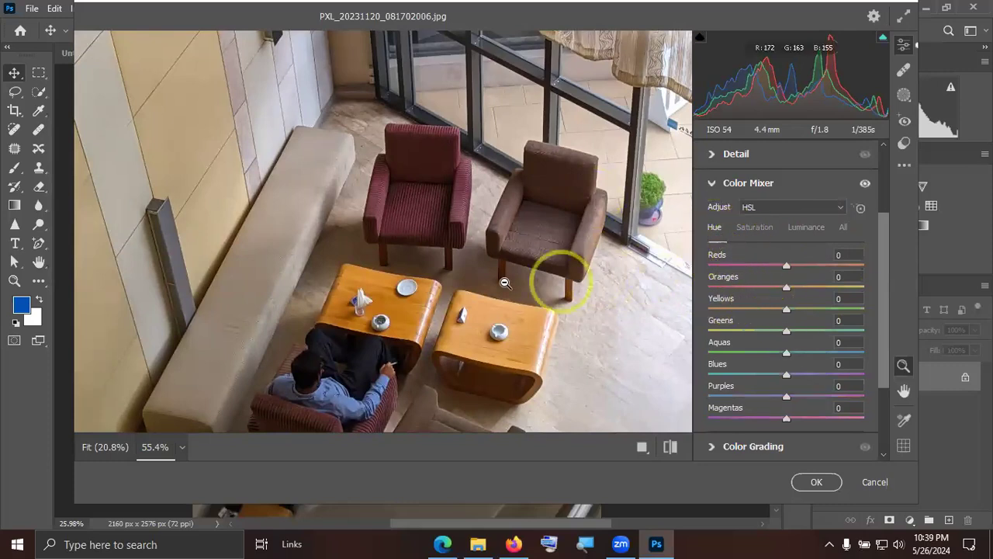
drag(787, 291, 854, 290)
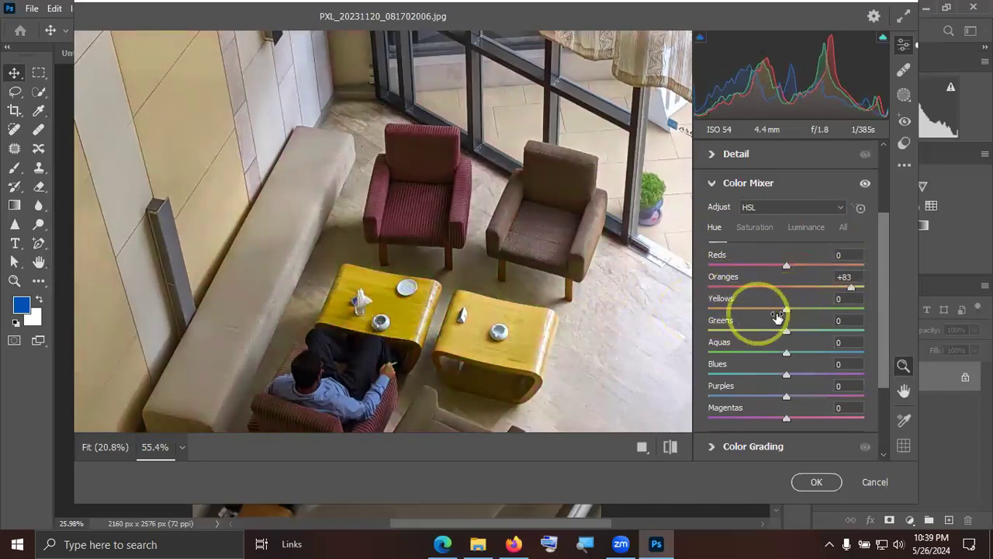
drag(787, 310, 842, 331)
mouse_move(566, 278)
mouse_down()
mouse_move(462, 281)
mouse_move(575, 271)
mouse_up()
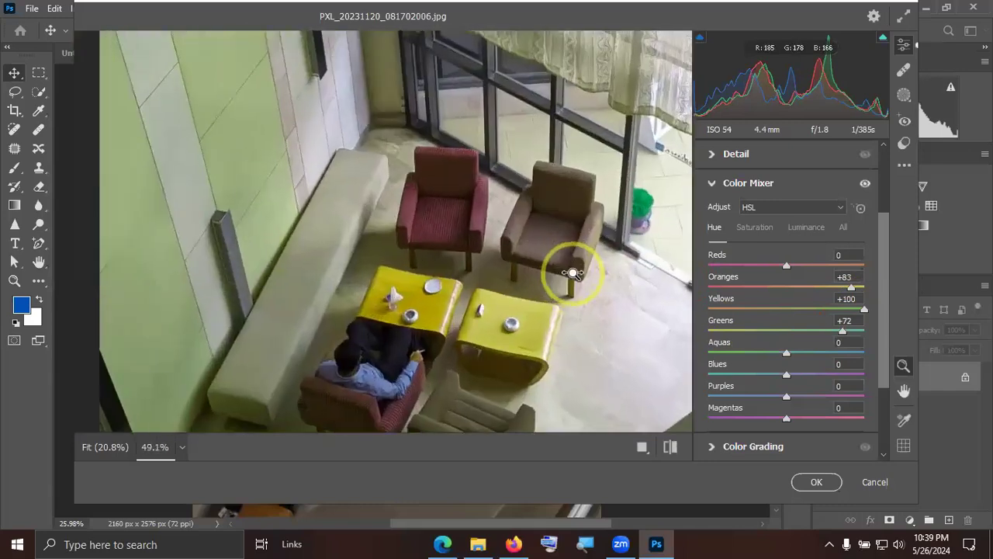
click(877, 480)
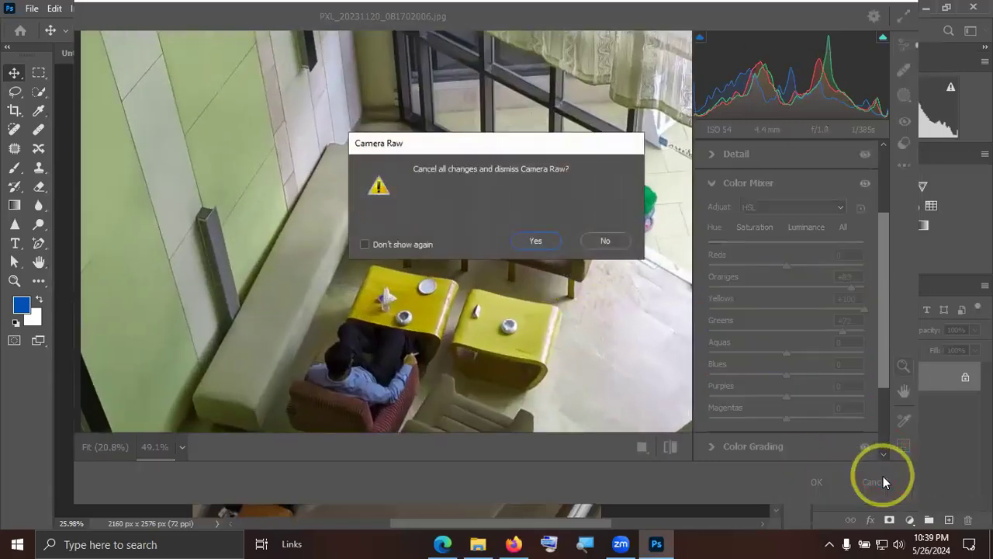
click(537, 242)
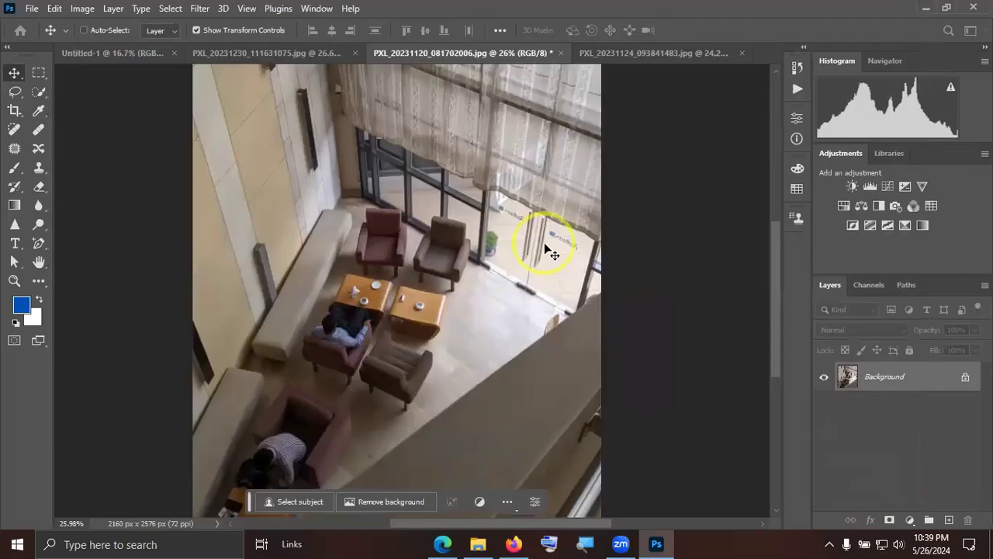
Close PXL_20231120_081702006.jpg, PXL_20231124_093841483.jpg and PXL_20231230_111631075.jpg without saving, keeping only Untitled-1 open.
drag(421, 282, 529, 287)
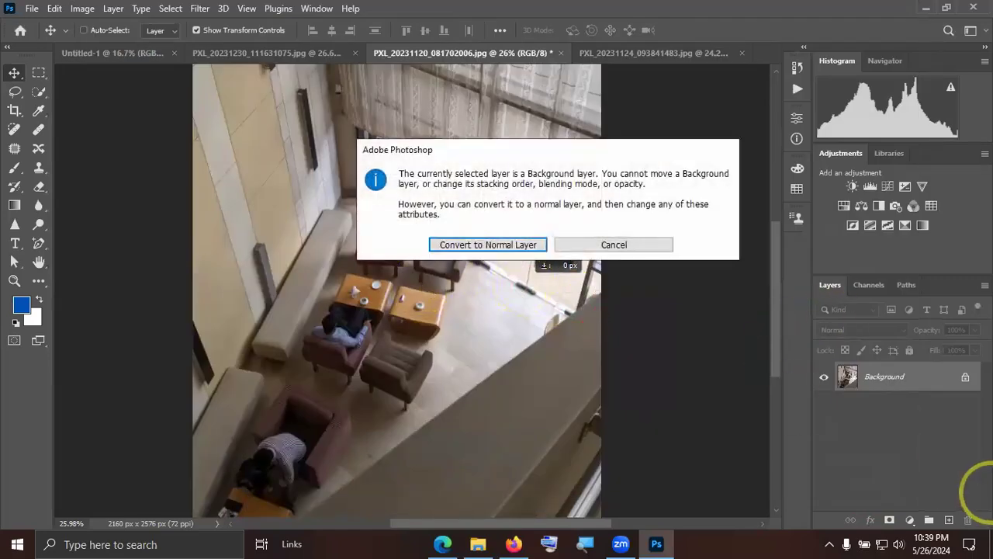
click(602, 246)
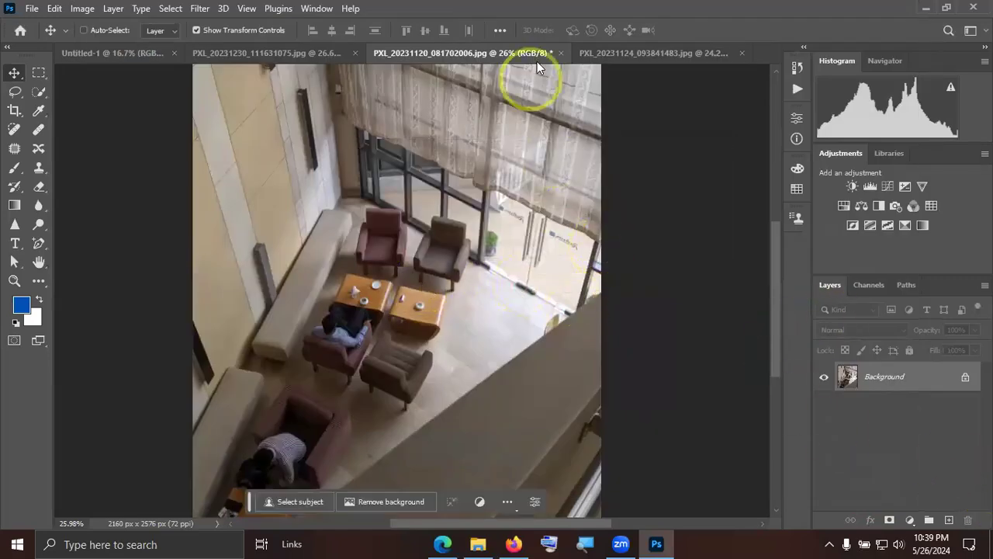
click(560, 53)
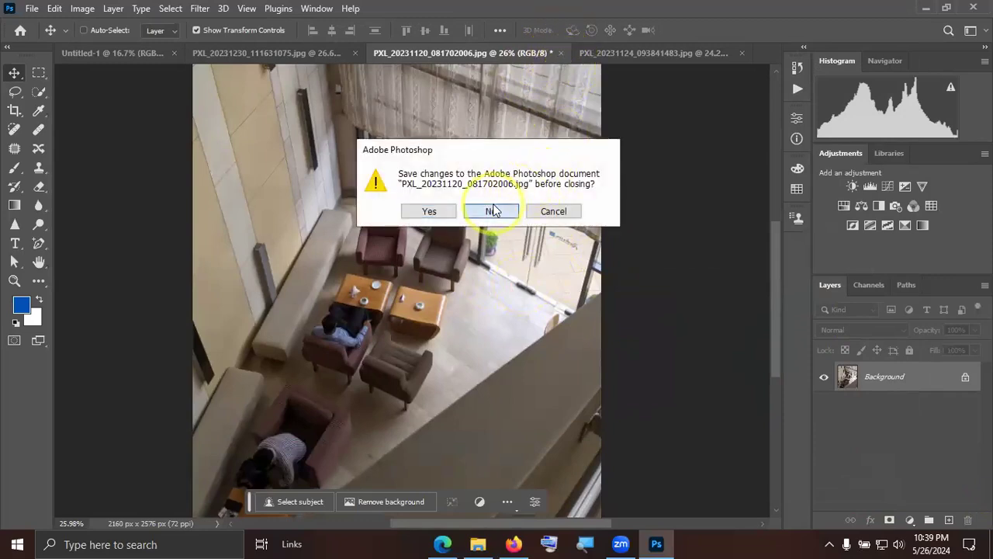
click(492, 210)
click(605, 53)
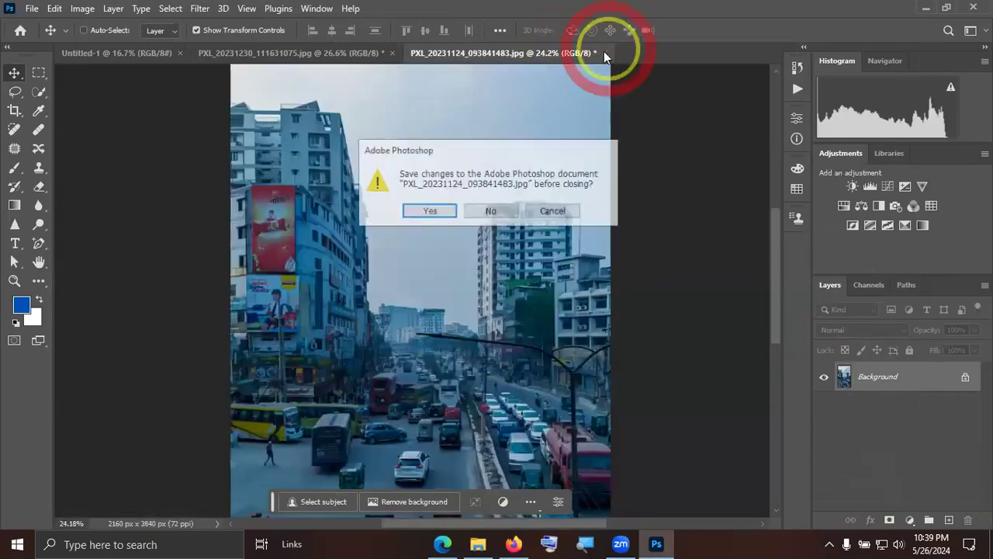
click(492, 211)
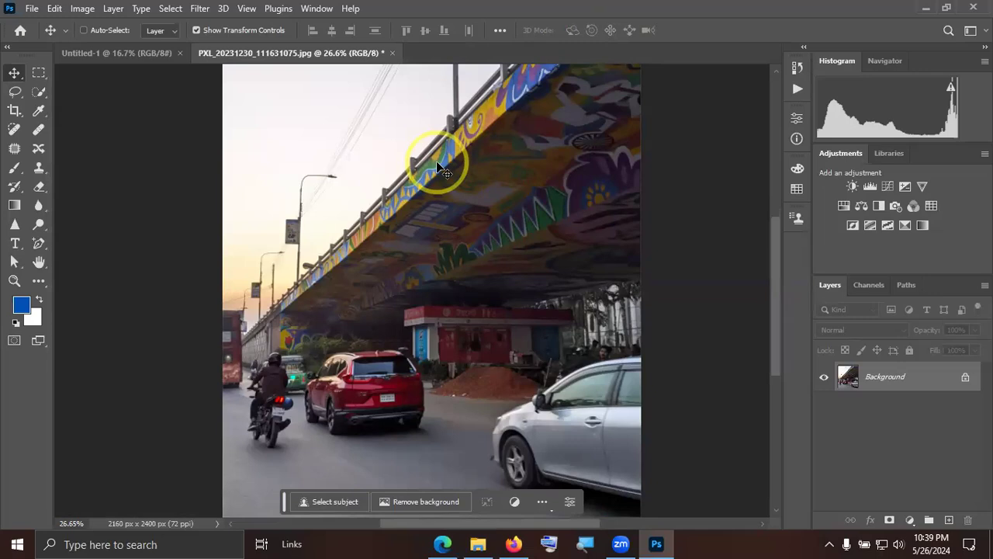
click(392, 55)
click(491, 211)
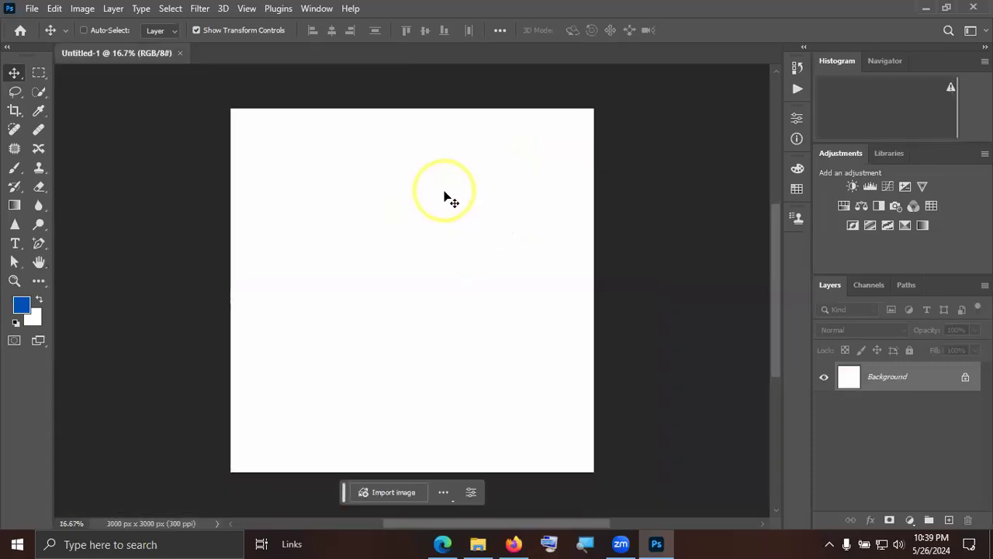
Check the Class 07 topic list in the Graphic Design Course Module PDF in the browser, and return to Photoshop.
click(441, 541)
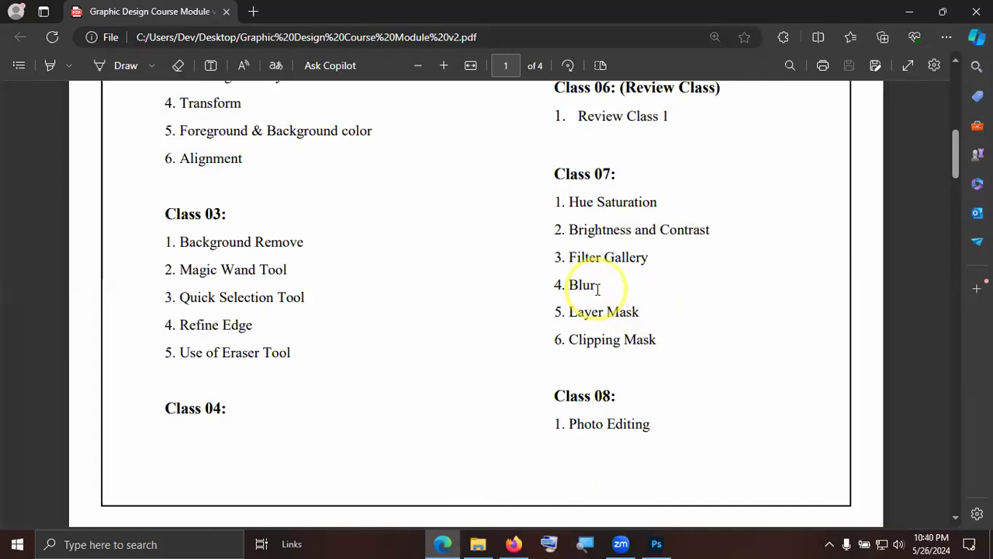
key(alt+Tab)
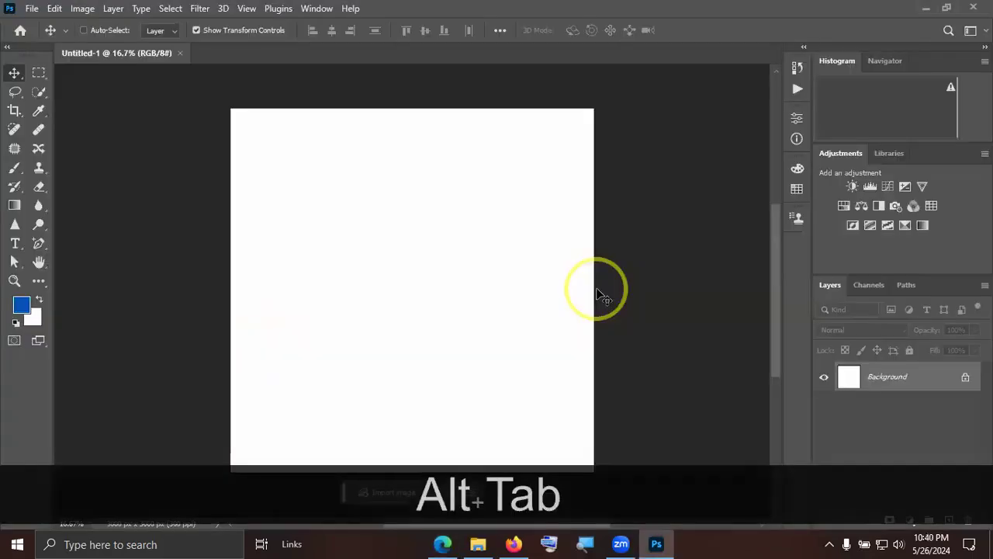
key(alt+Tab)
key(alt+Tab)
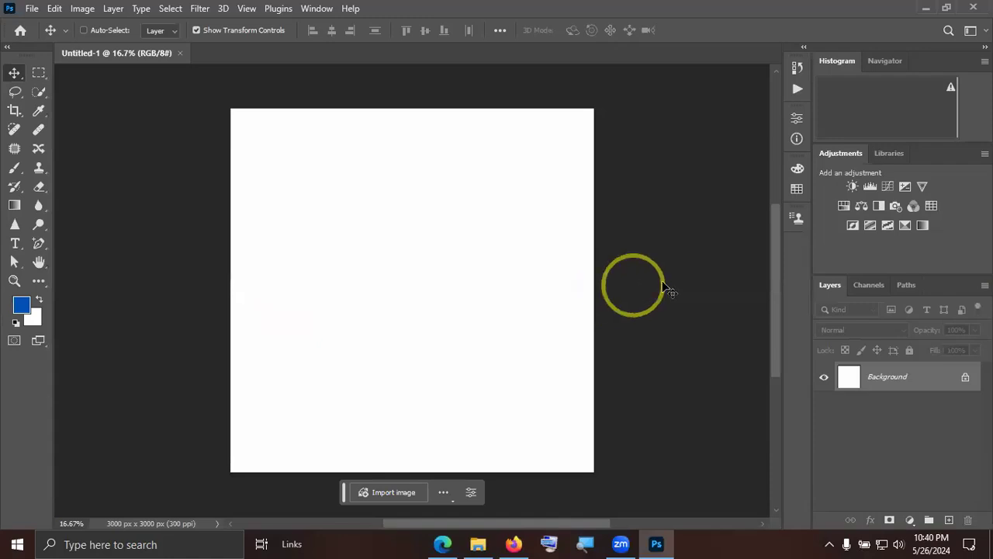
Open the delivery man photo delivery-arabian-man-isolated-blue-background-looking-side_967785-25859.jpg from the Downloads folder.
click(28, 10)
click(582, 223)
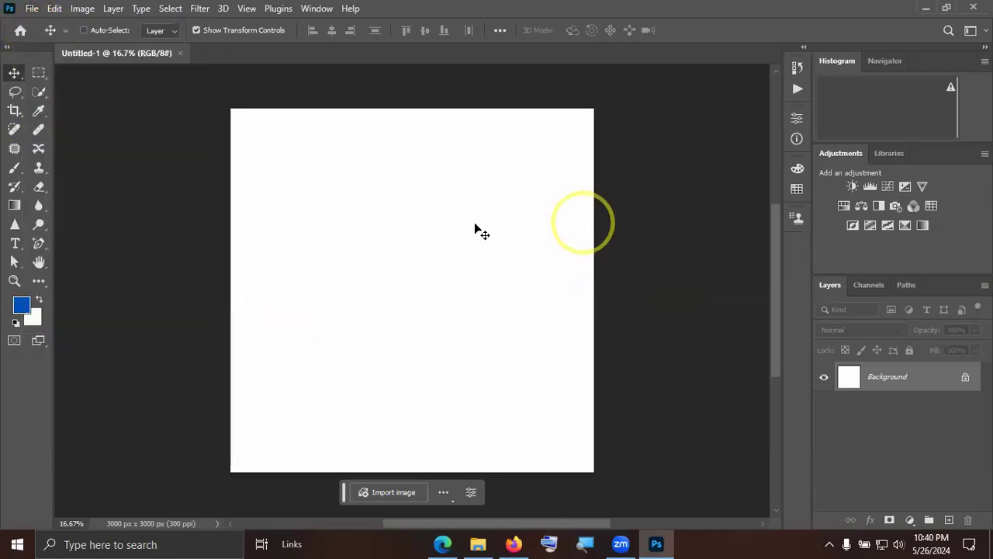
click(31, 10)
click(41, 38)
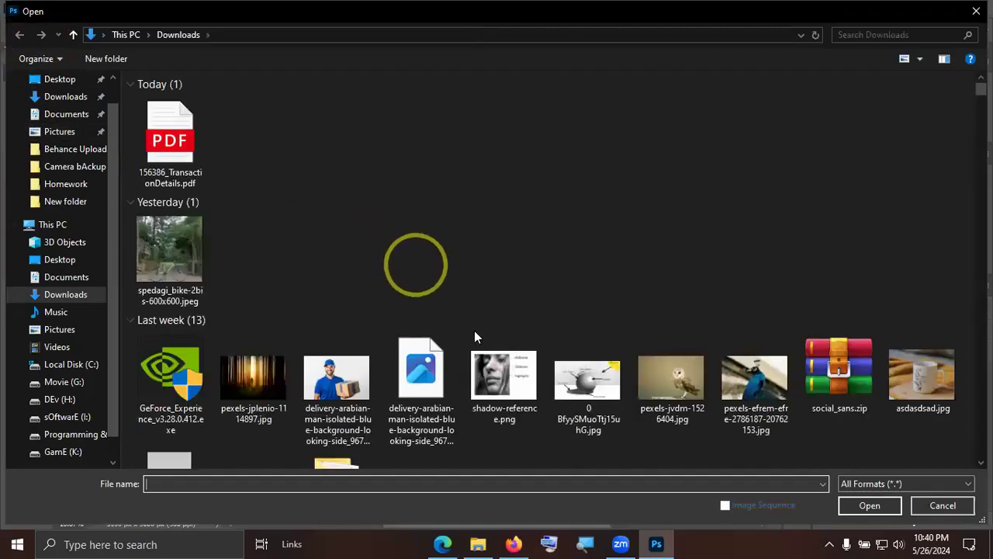
scroll(526, 353, down, 3)
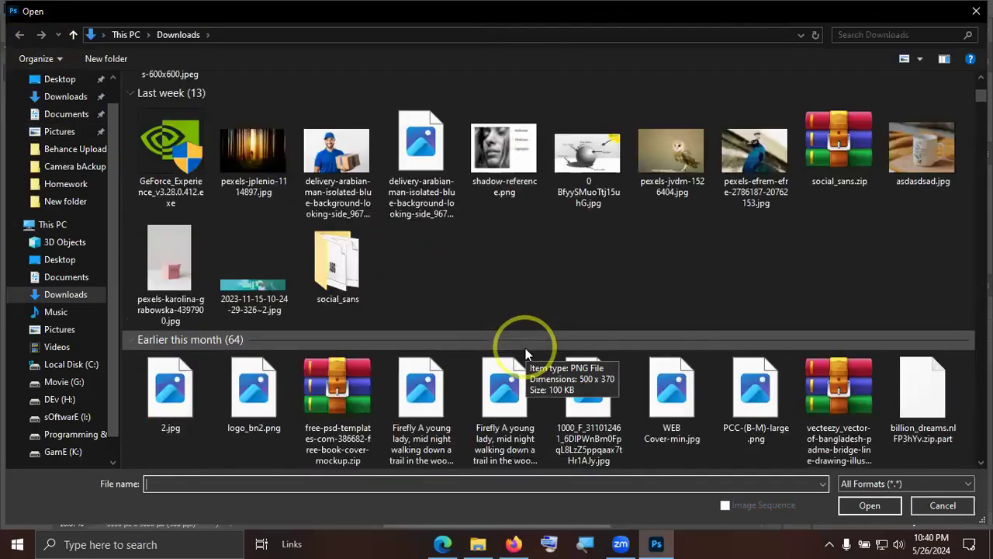
double_click(345, 161)
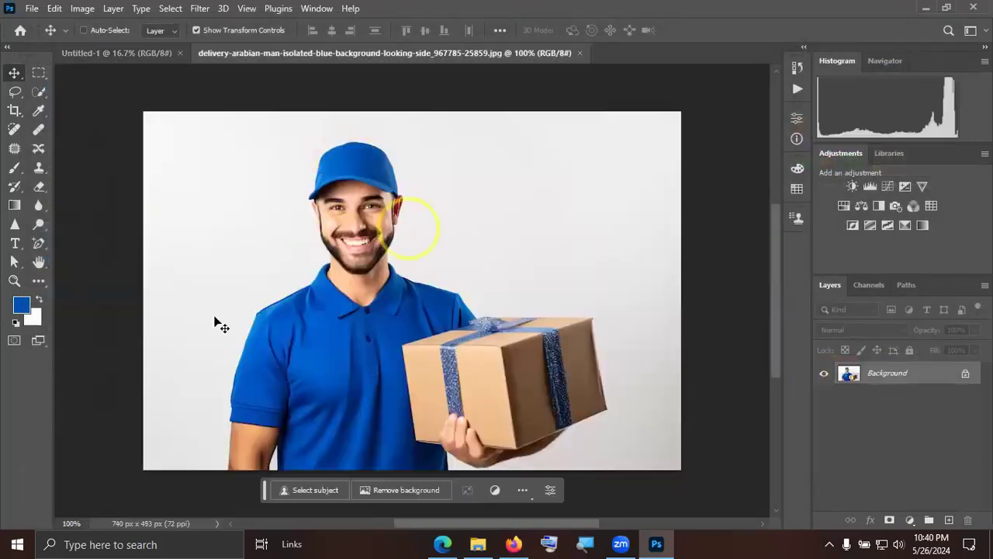
Draw a blue circle about 1536 px wide on the Untitled-1 canvas with the Ellipse Tool, and shift it slightly toward the canvas centre.
click(121, 53)
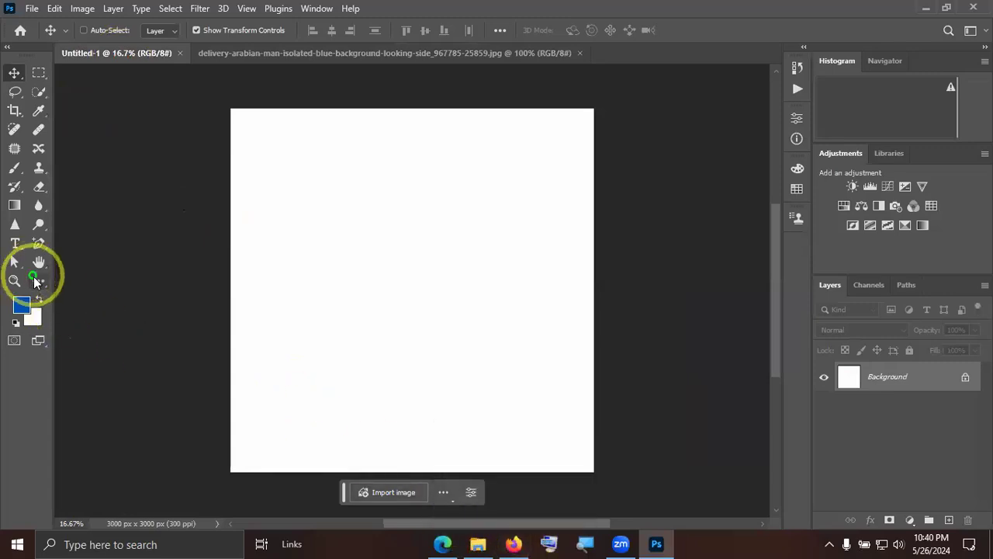
click(39, 281)
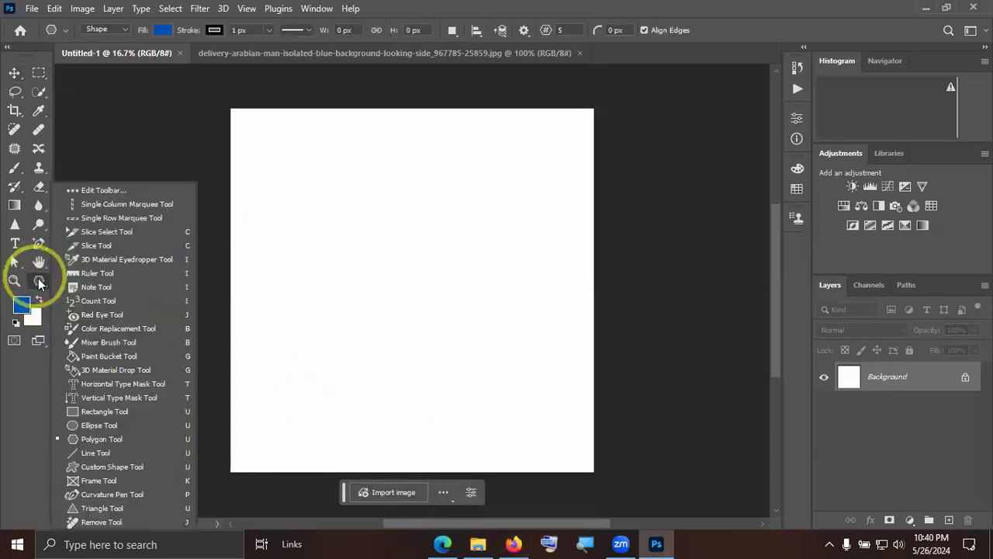
click(108, 429)
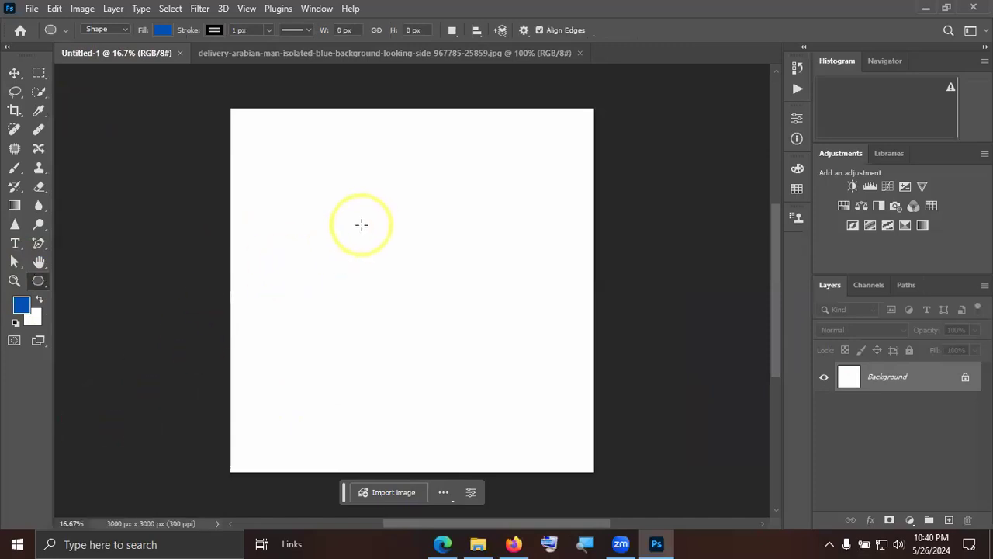
drag(339, 171, 526, 410)
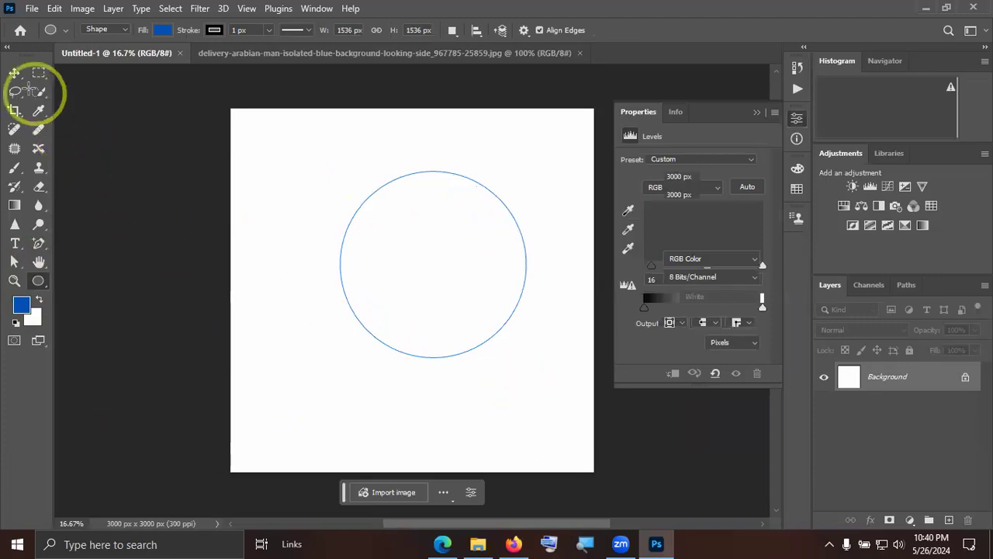
click(15, 73)
drag(432, 277, 420, 279)
drag(418, 279, 418, 279)
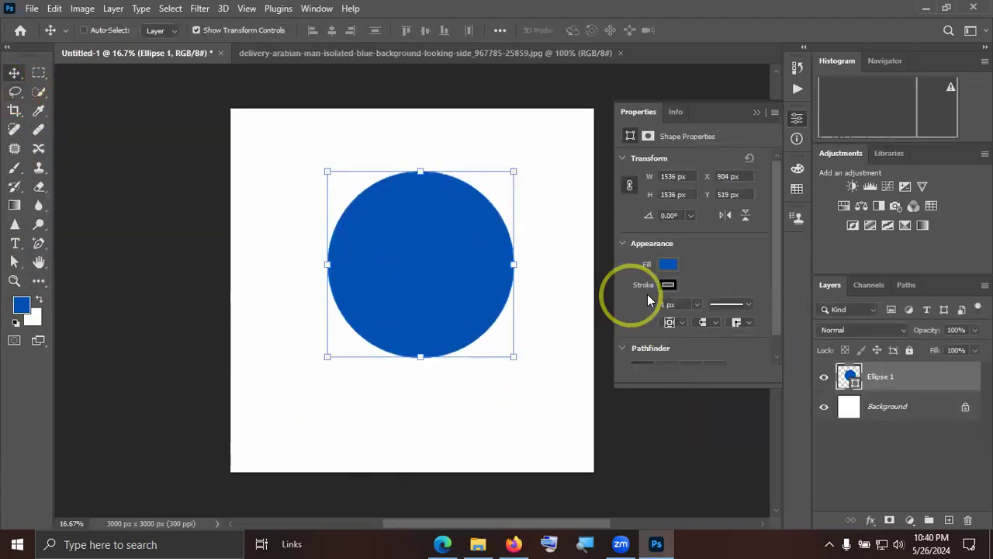
Set the blue circle's stroke width to 0 px and deselect its layer.
click(669, 284)
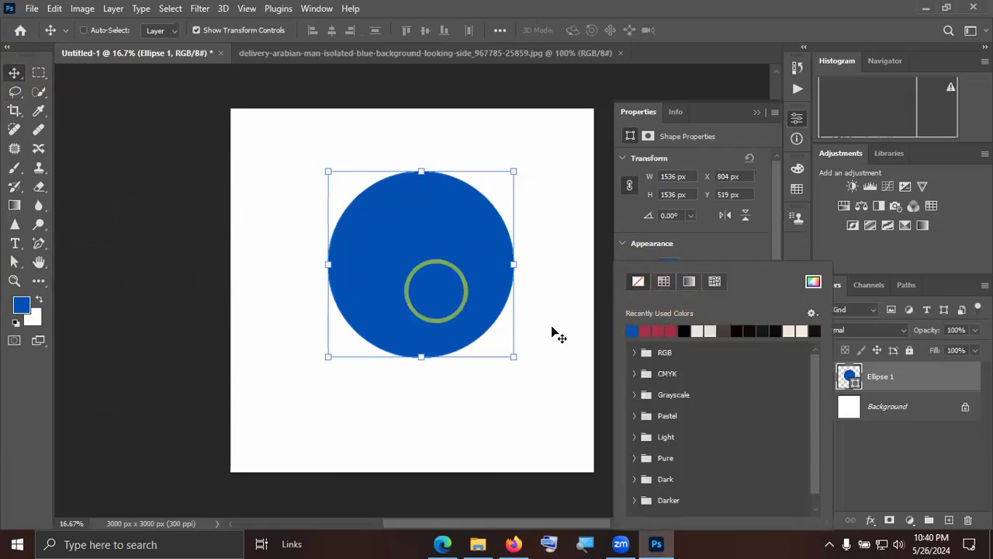
click(727, 253)
click(697, 304)
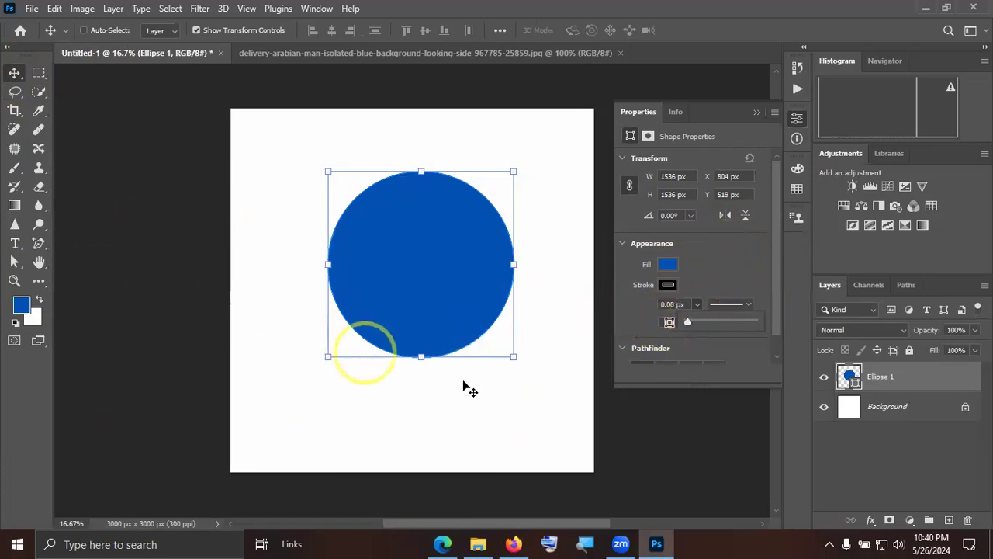
click(939, 454)
Select the Ellipse 1 layer, move the circle down to about Y 633 px, and deselect it.
click(423, 271)
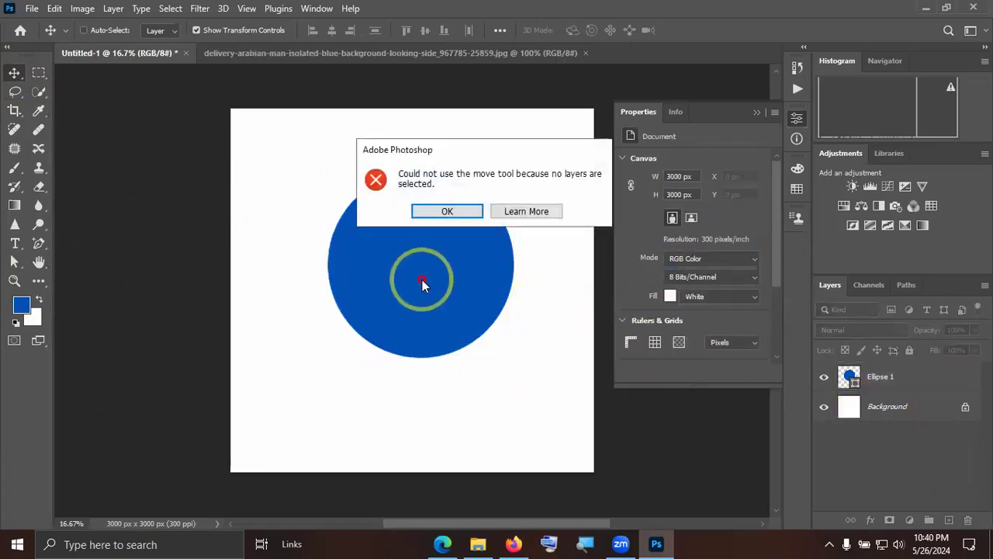
click(445, 211)
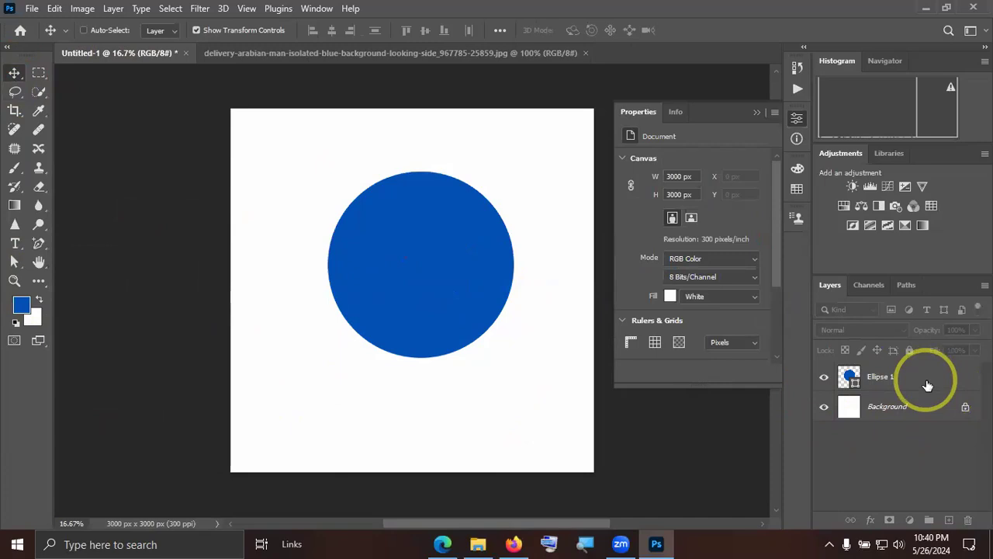
click(906, 374)
mouse_move(425, 302)
mouse_down()
mouse_move(425, 320)
mouse_move(417, 317)
mouse_up()
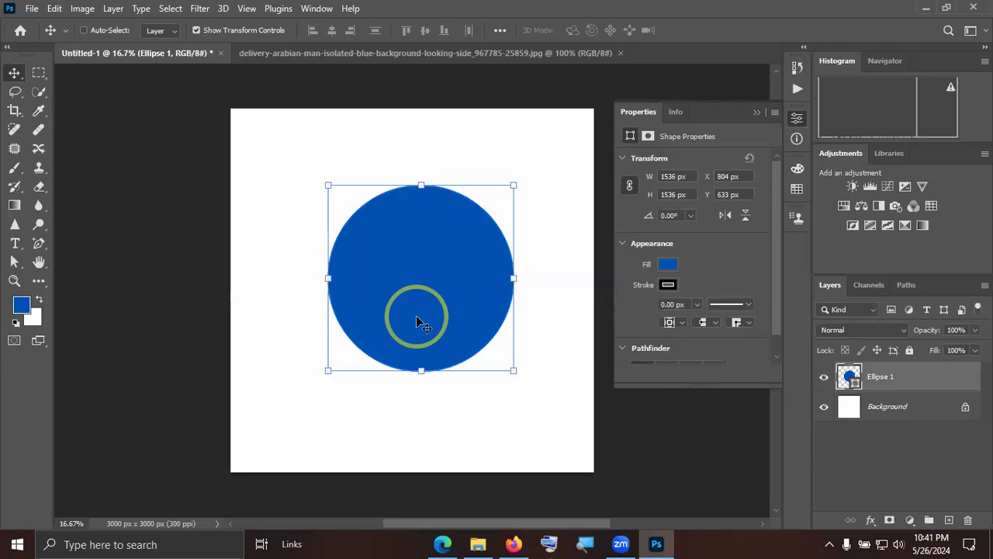
click(908, 475)
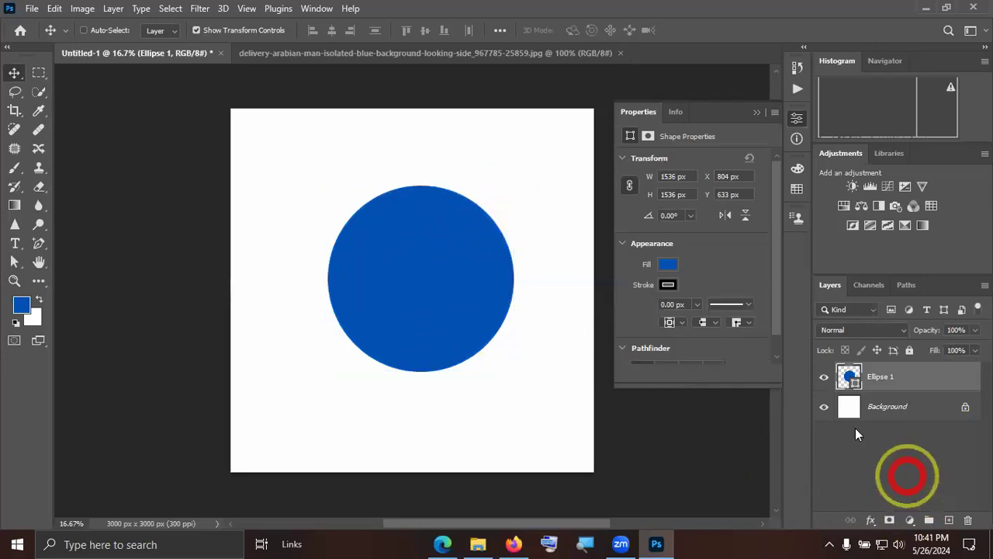
click(757, 112)
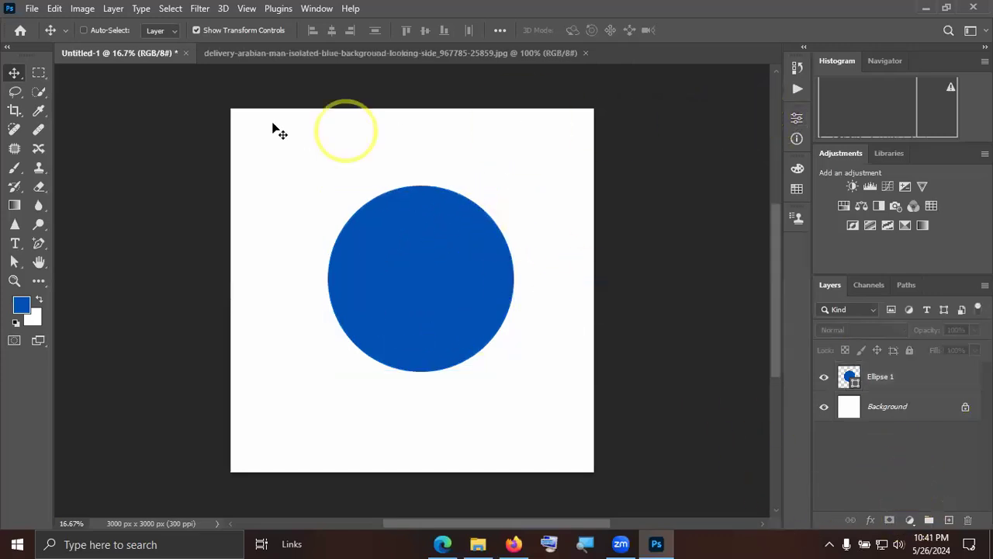
Unlock the delivery man photo's background layer and move it into the Untitled-1 document above the circle.
click(308, 54)
click(480, 298)
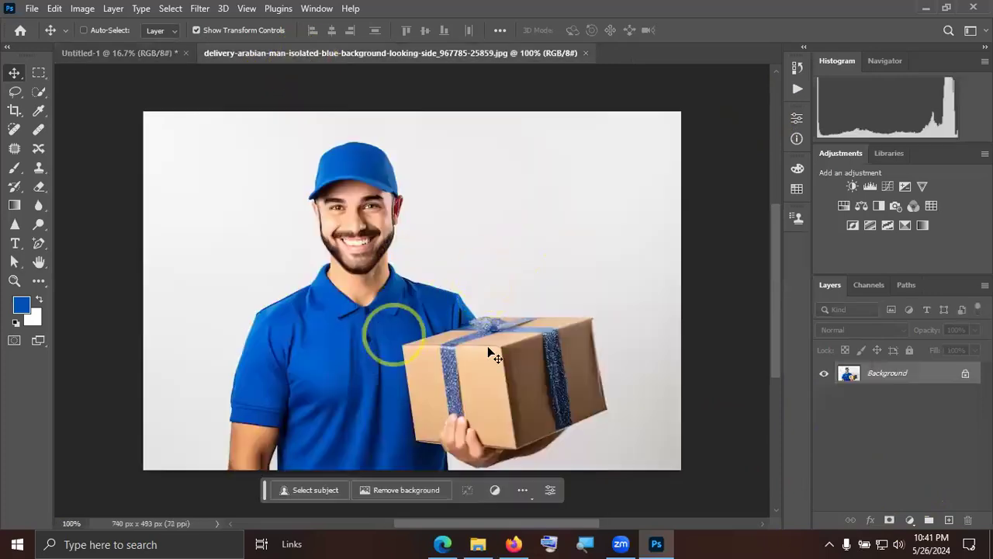
click(966, 374)
mouse_move(403, 336)
mouse_down()
mouse_move(204, 204)
mouse_move(147, 100)
mouse_move(138, 51)
mouse_move(382, 218)
mouse_move(411, 325)
mouse_up()
Enlarge the delivery man photo until it extends past the canvas's right edge, and position it over the circle.
drag(451, 281, 700, 444)
drag(554, 344, 457, 282)
drag(614, 393, 666, 426)
drag(574, 362, 558, 344)
click(717, 33)
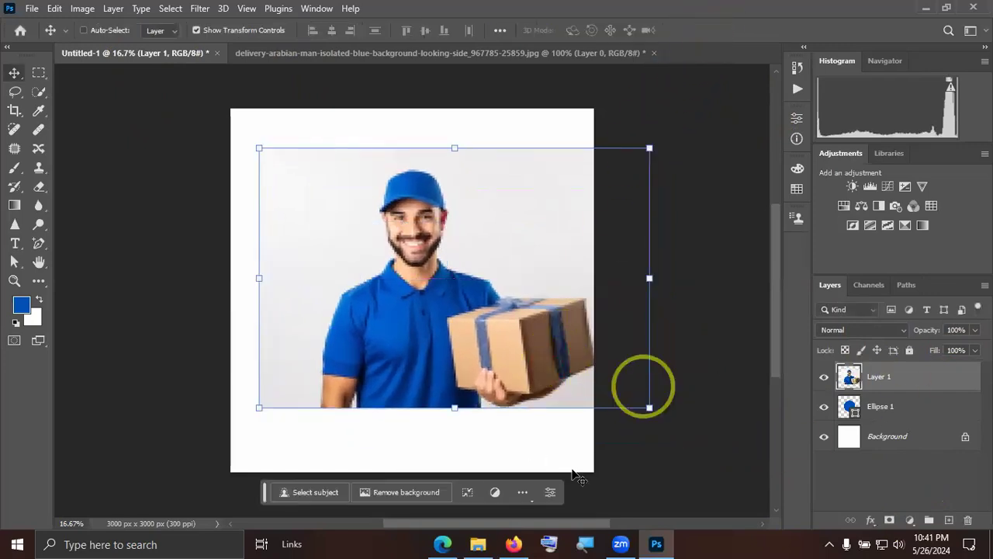
drag(487, 345, 491, 419)
drag(457, 337, 460, 248)
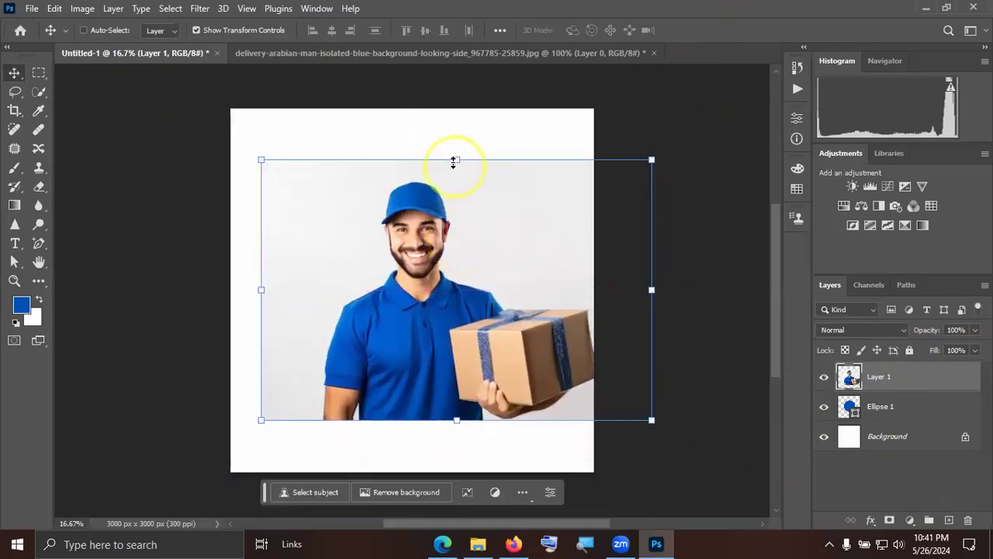
Shrink the delivery man photo slightly and move it up so it covers the circle.
drag(455, 160, 456, 184)
drag(476, 297, 465, 273)
click(715, 33)
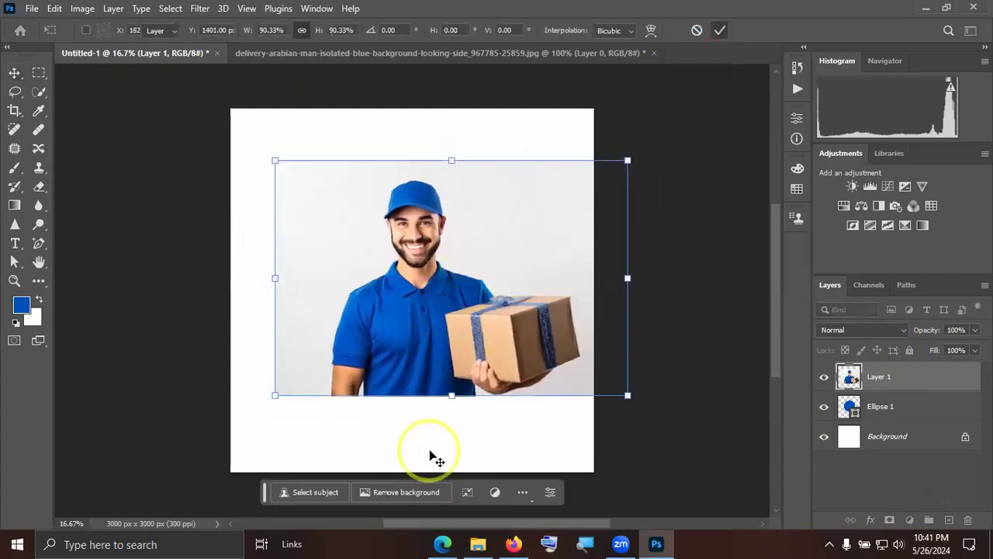
Create a clipping mask from Layer 1 onto the Ellipse 1 circle, and shift the photo slightly down and right within it.
right_click(917, 378)
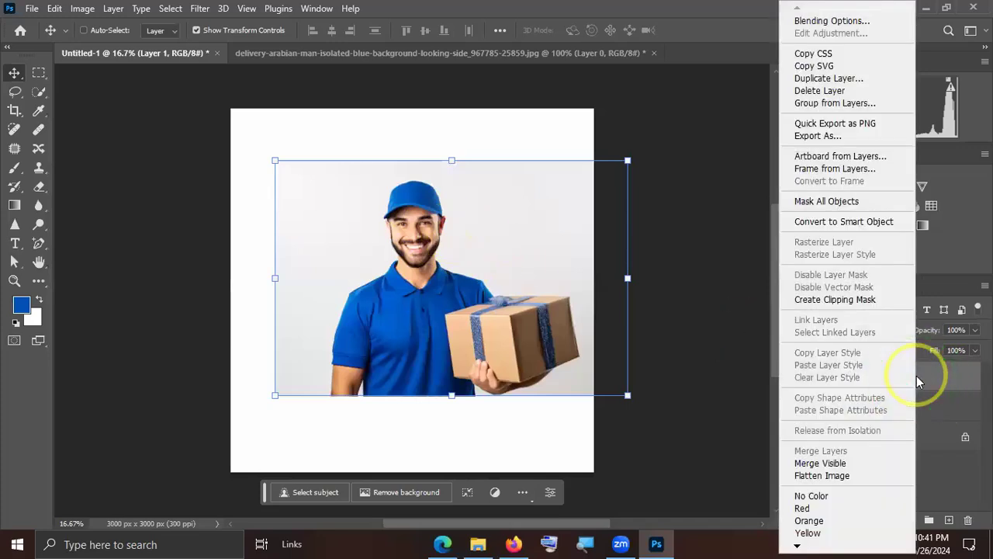
click(868, 303)
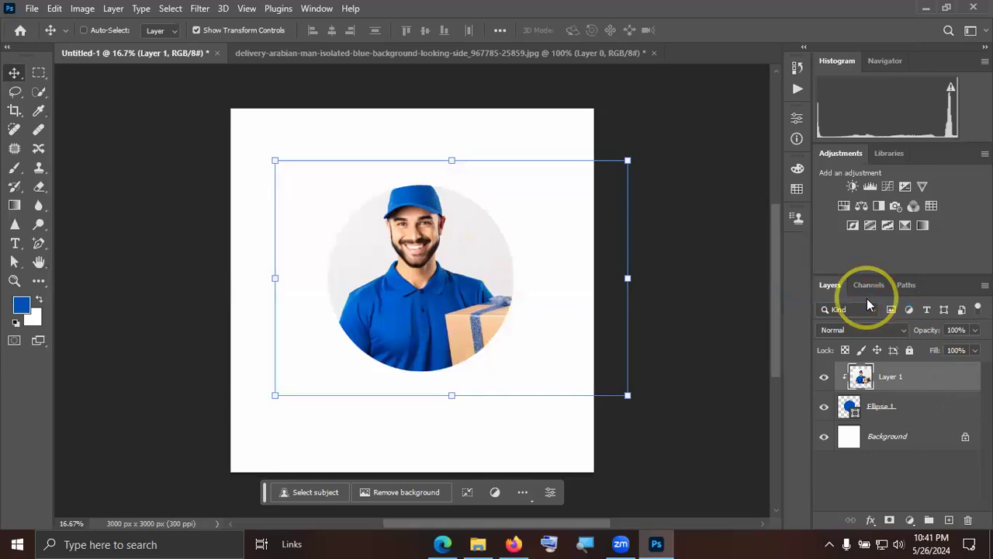
drag(467, 299, 469, 311)
drag(431, 351, 428, 364)
click(857, 455)
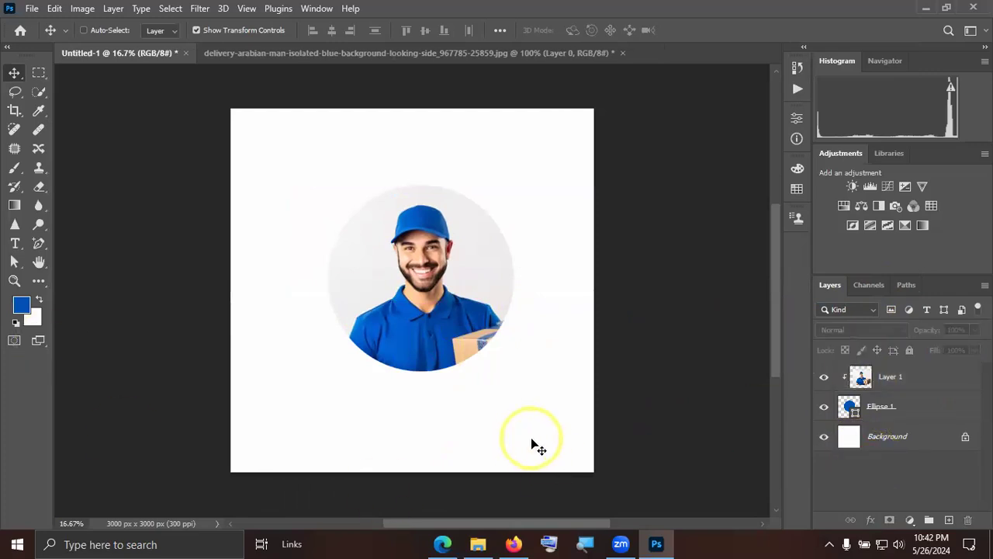
Set the Ellipse 1 circle's stroke width to 21.06 px and deselect its layer.
click(931, 420)
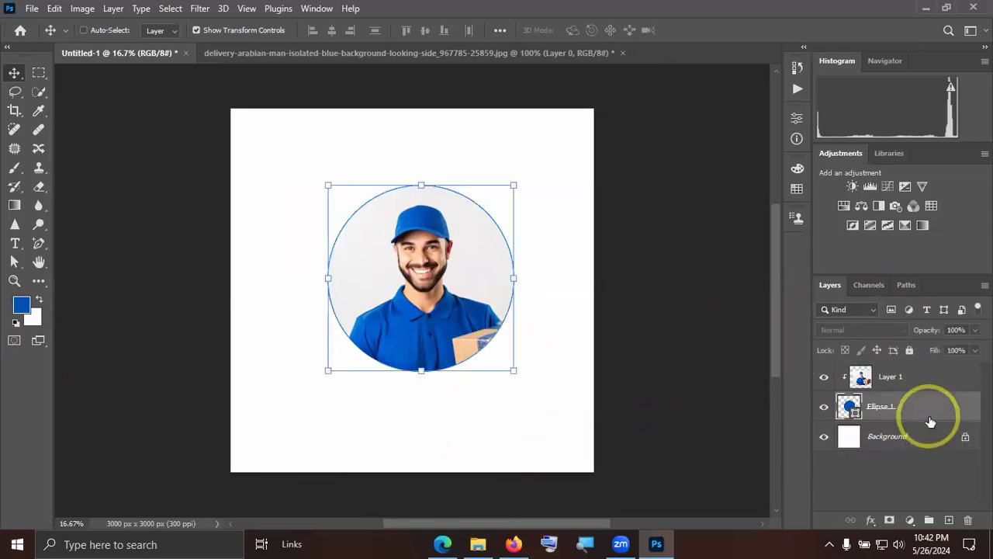
click(797, 119)
mouse_move(696, 322)
mouse_down()
mouse_move(731, 321)
mouse_move(712, 319)
mouse_up()
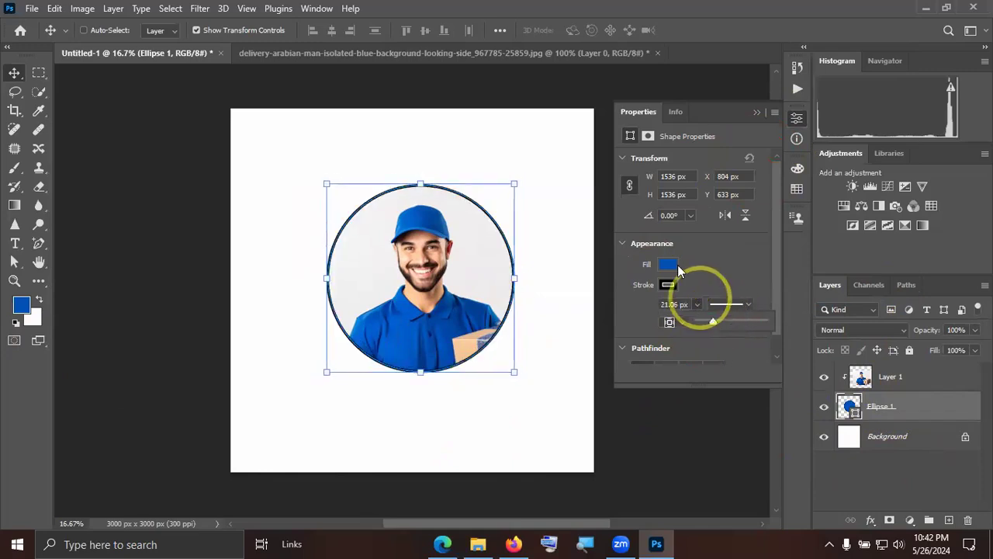
click(753, 114)
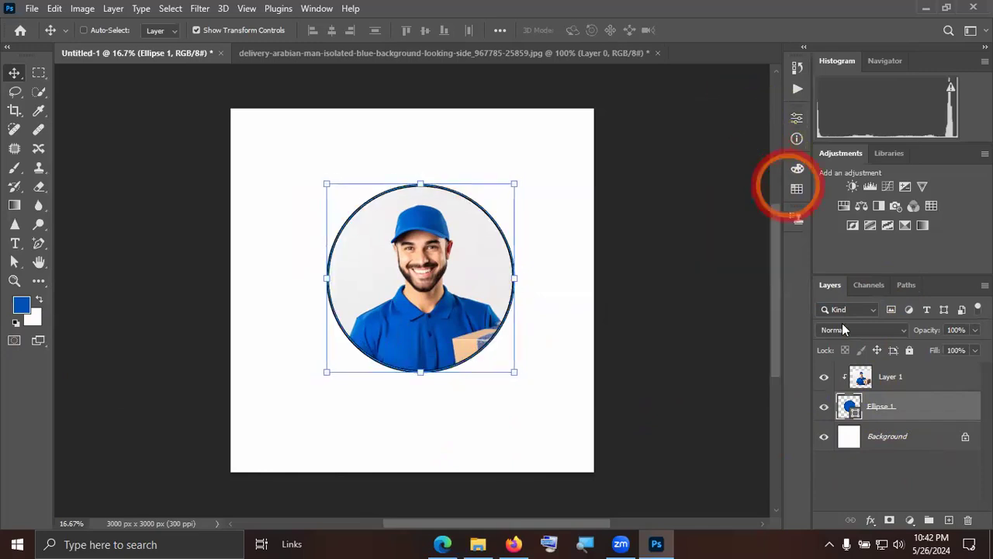
click(903, 461)
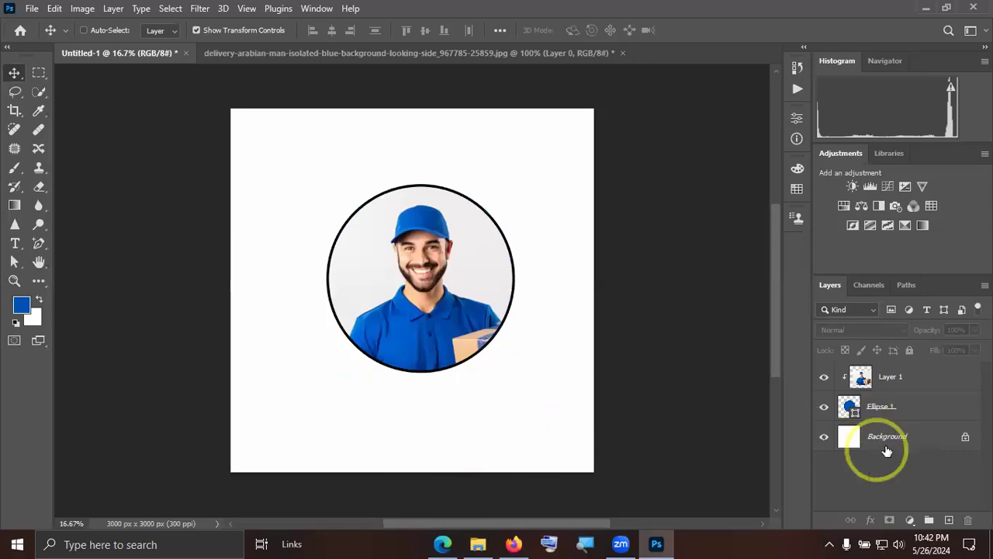
Select Layer 1 and Ellipse 1 together, move them left until the circle's X is about 684 px, and deselect them.
click(905, 409)
shift+click(903, 380)
drag(411, 304, 396, 303)
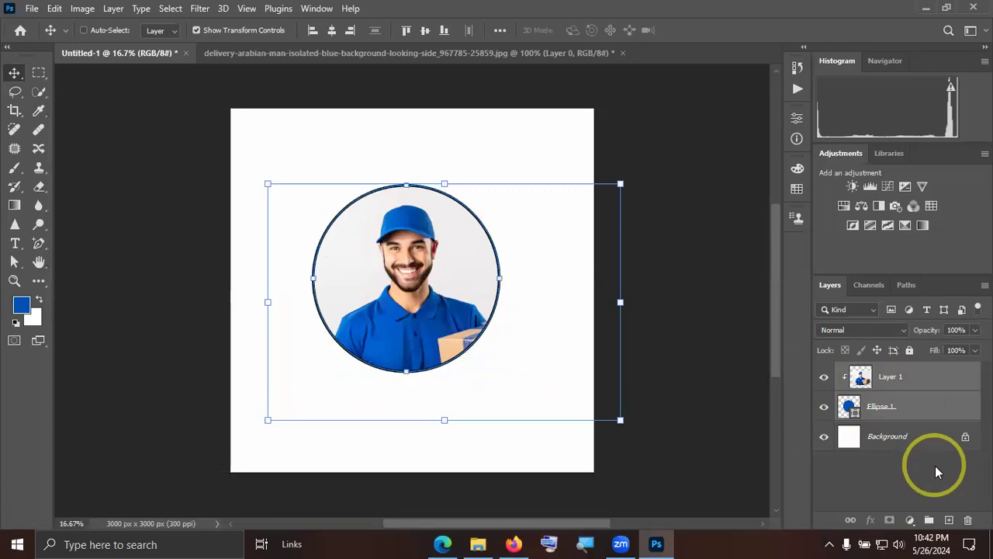
click(935, 466)
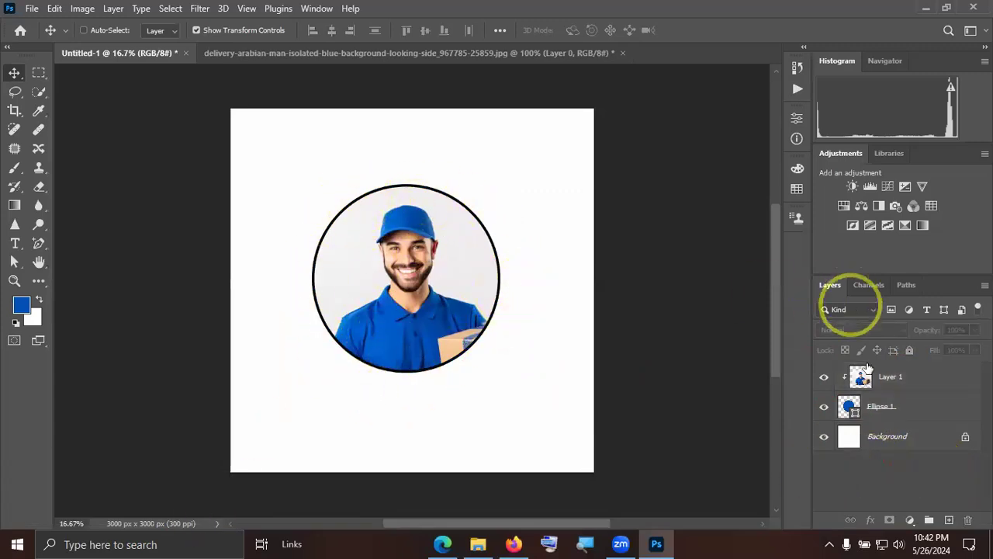
Increase the Ellipse 1 circle's stroke width to a clearly thicker black outline and deselect the layer.
click(872, 407)
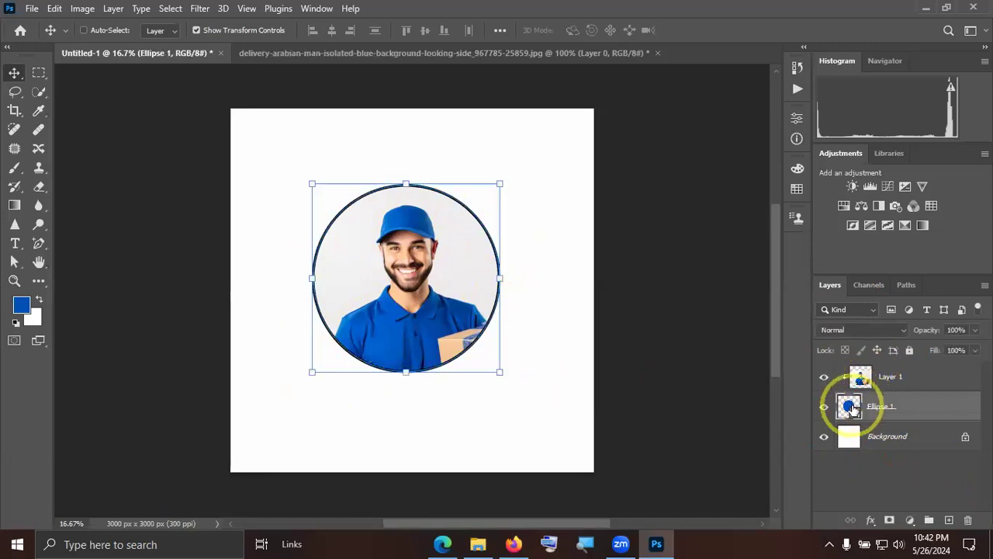
click(801, 118)
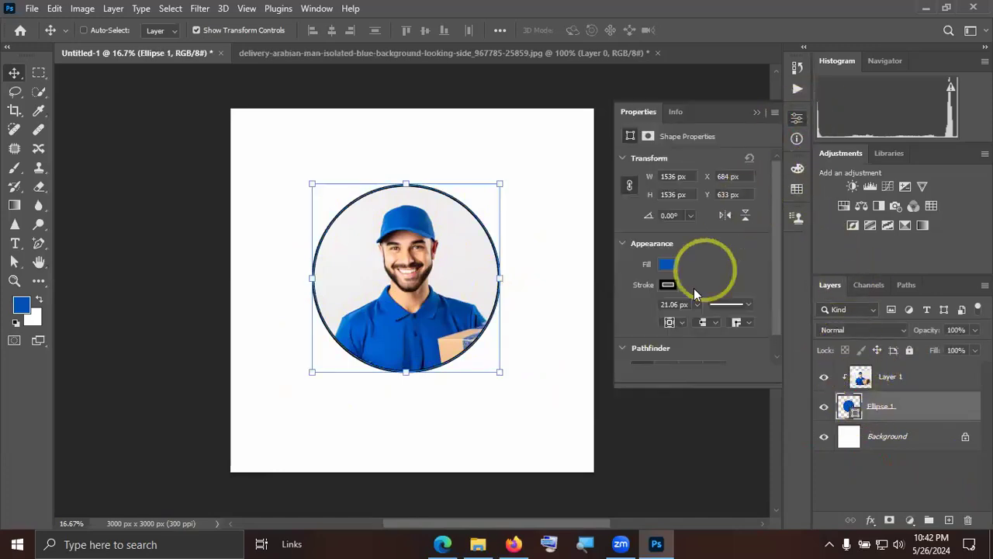
drag(703, 320, 706, 320)
click(907, 481)
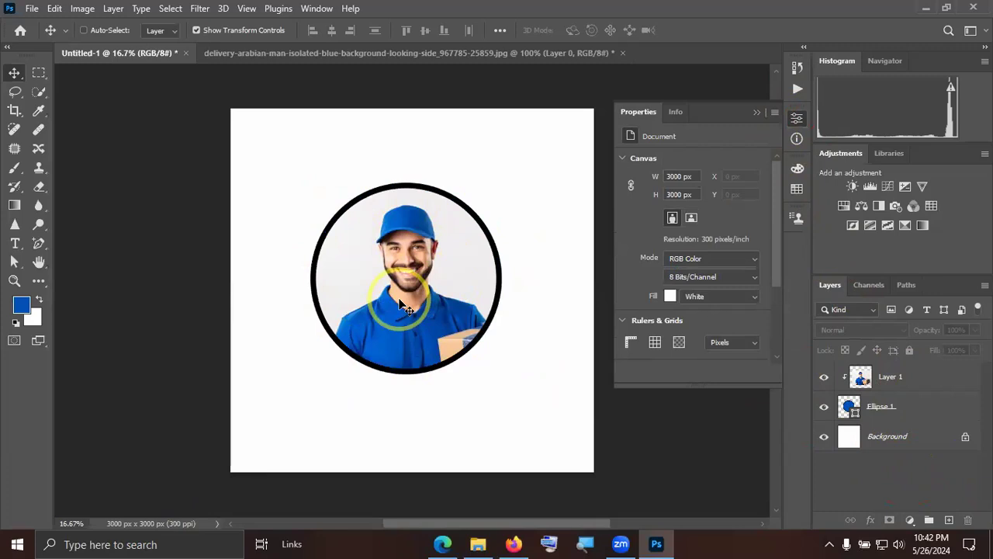
click(754, 111)
Release the clipping mask from Layer 1 and deselect the layer.
click(903, 378)
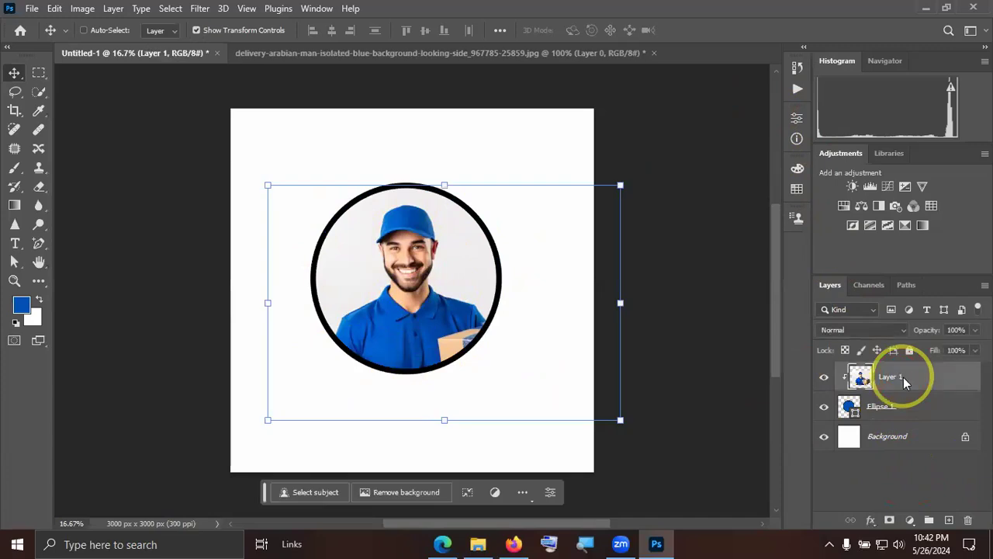
key(ctrl)
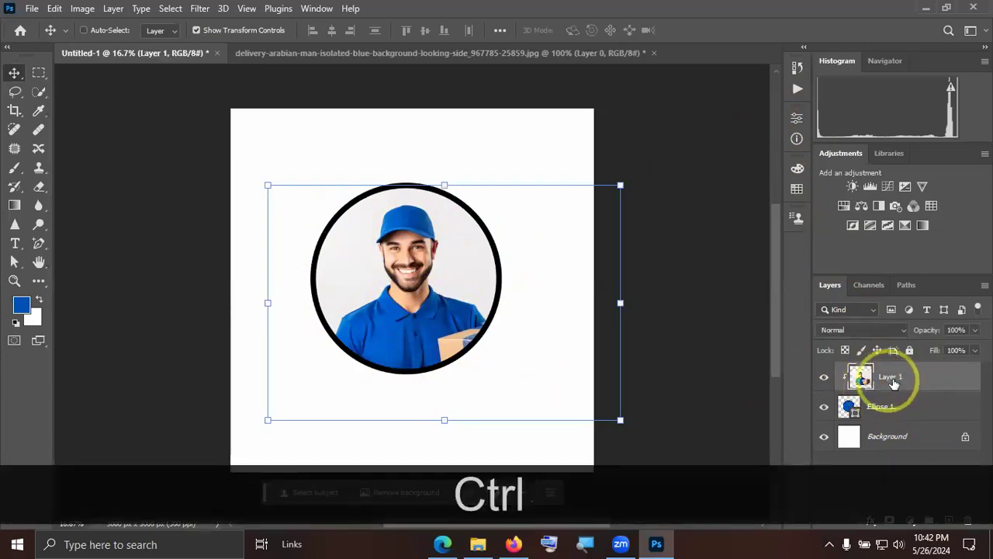
right_click(892, 379)
click(815, 299)
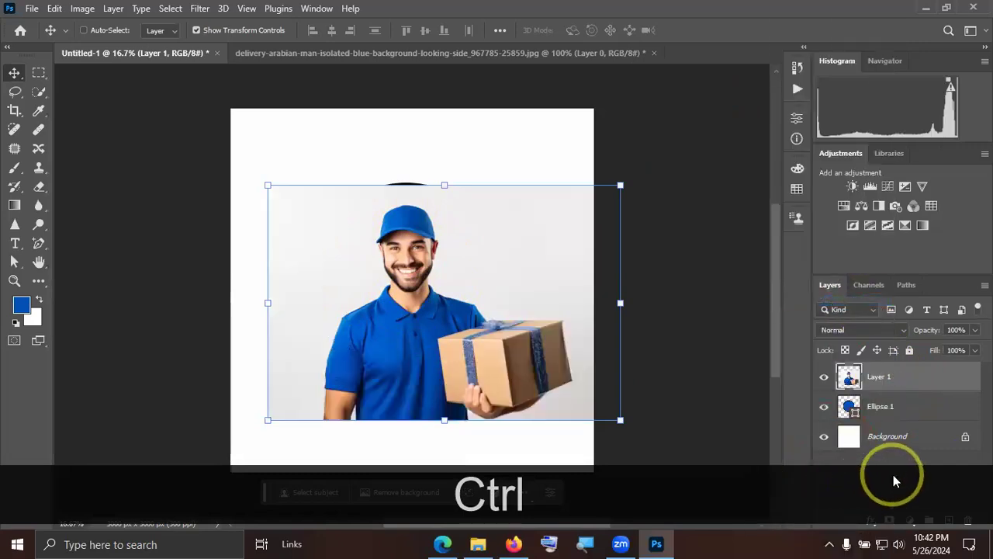
click(892, 467)
click(543, 339)
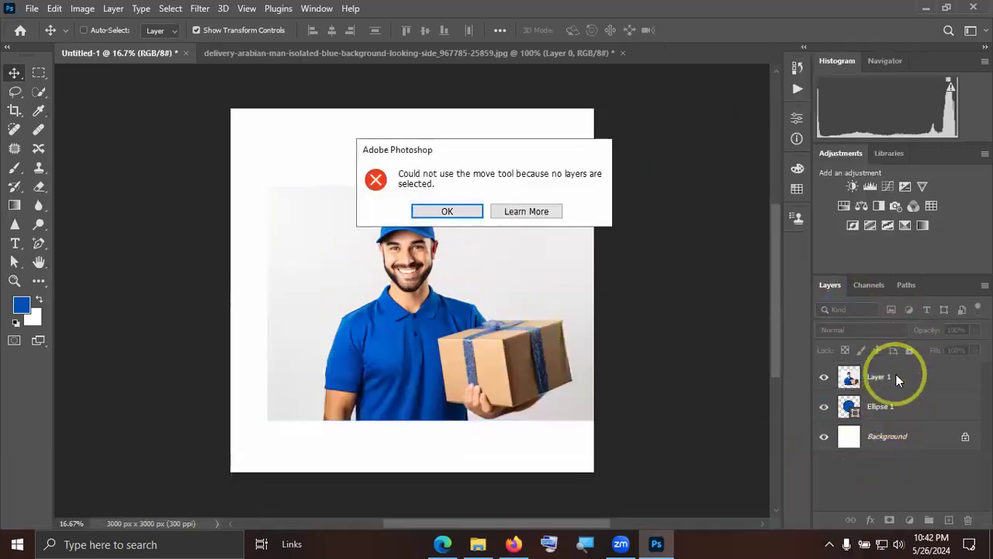
click(464, 210)
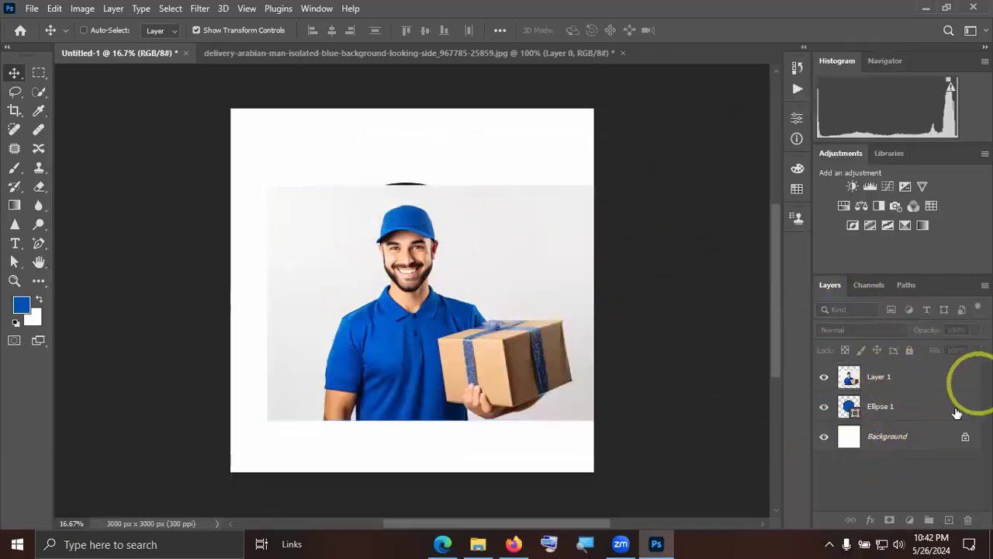
Delete the delivery man photo layer, Layer 1, and deselect the circle's layer.
click(902, 380)
key(Delete)
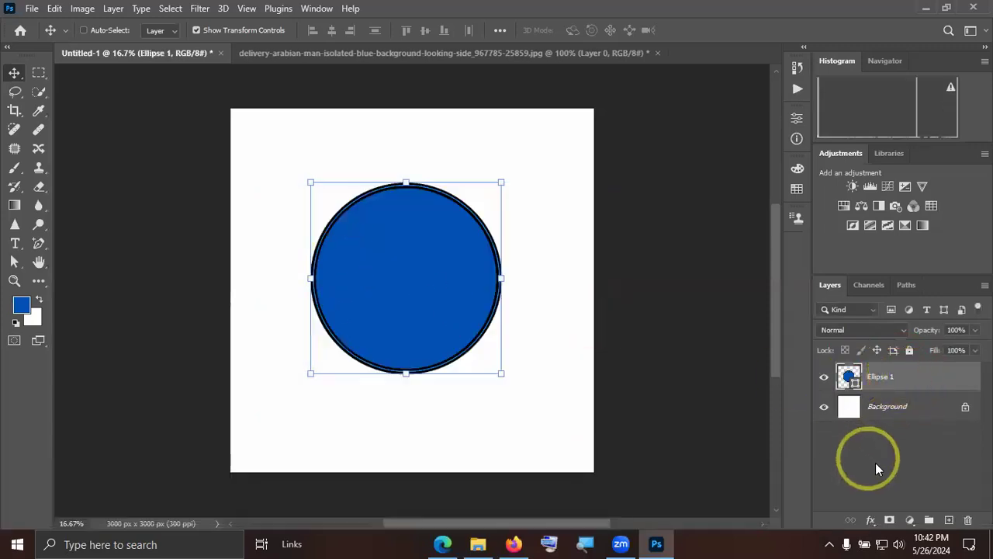
click(876, 463)
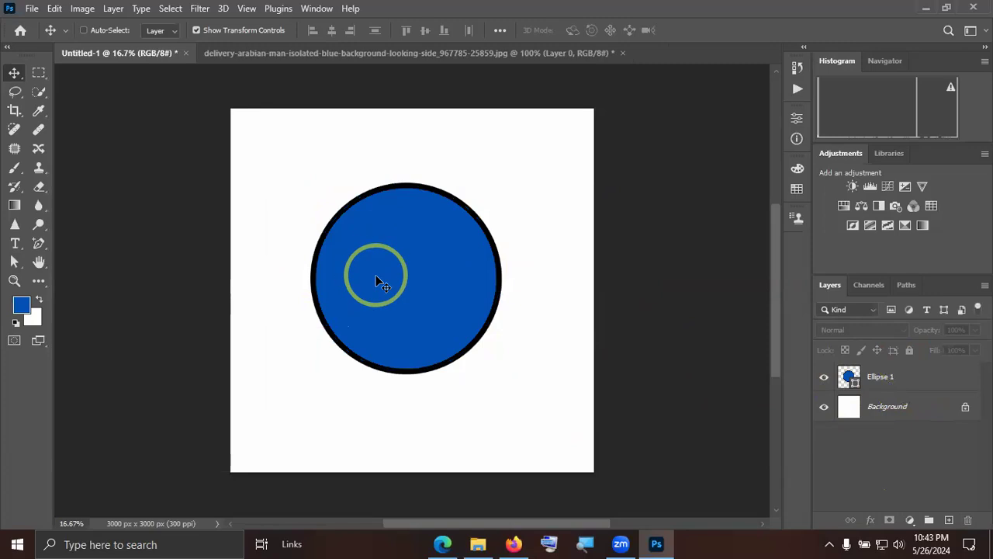
Move the delivery man photo into the Untitled-1 document above the circle, and enlarge it until it covers the circle.
click(416, 54)
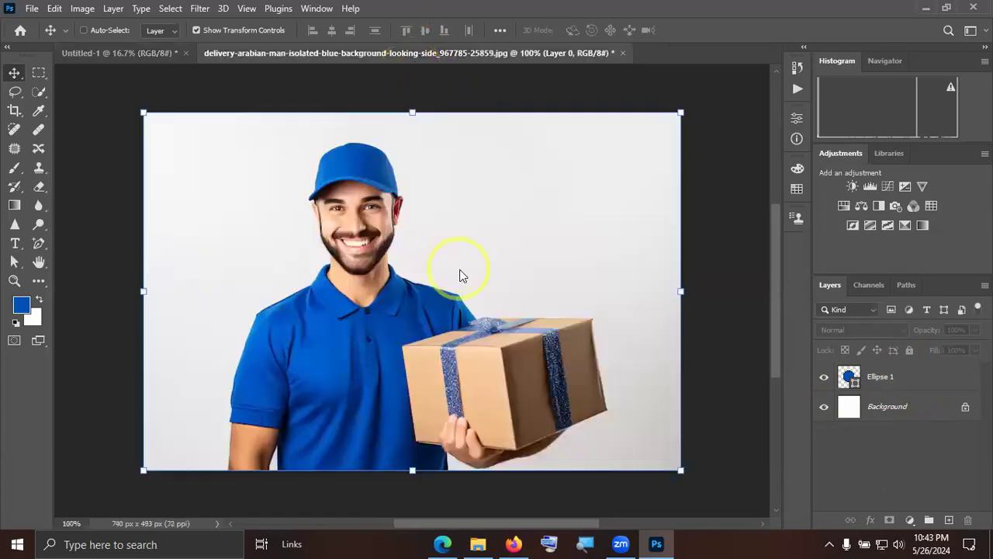
drag(461, 275, 725, 415)
drag(590, 351, 444, 298)
drag(593, 391, 607, 401)
click(719, 30)
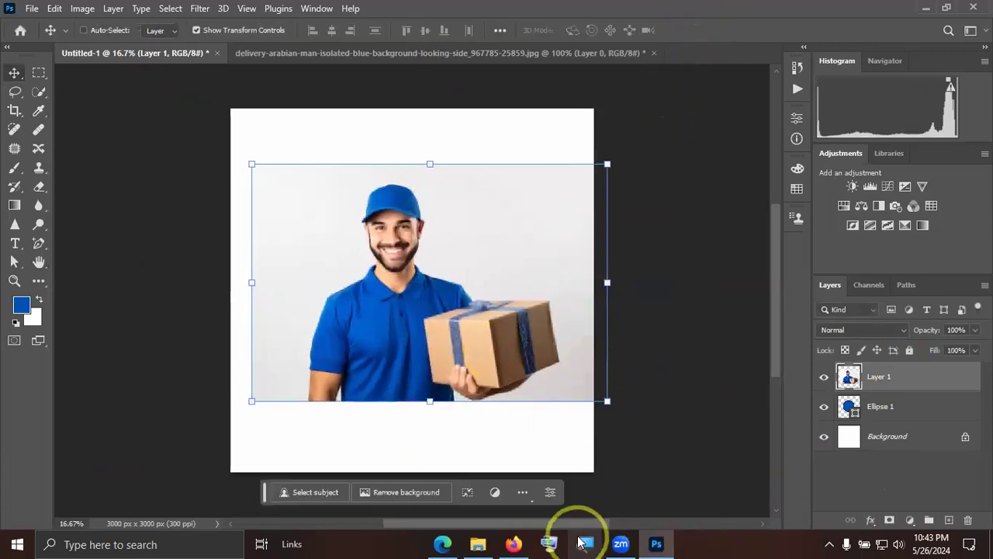
Open Microsoft Word and create a blank document.
key(super+d)
key(super)
text(woe)
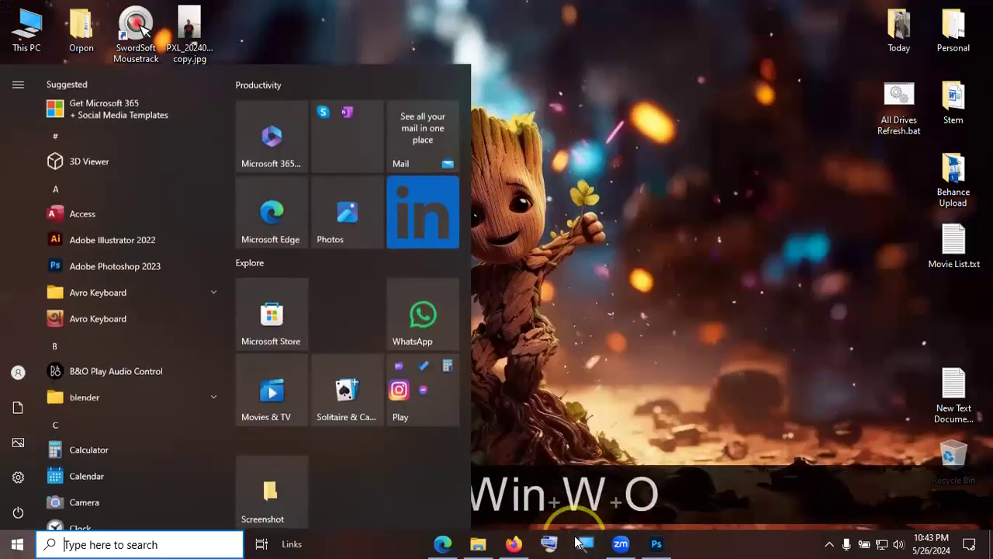
key(BackSpace)
text(rd)
key(Return)
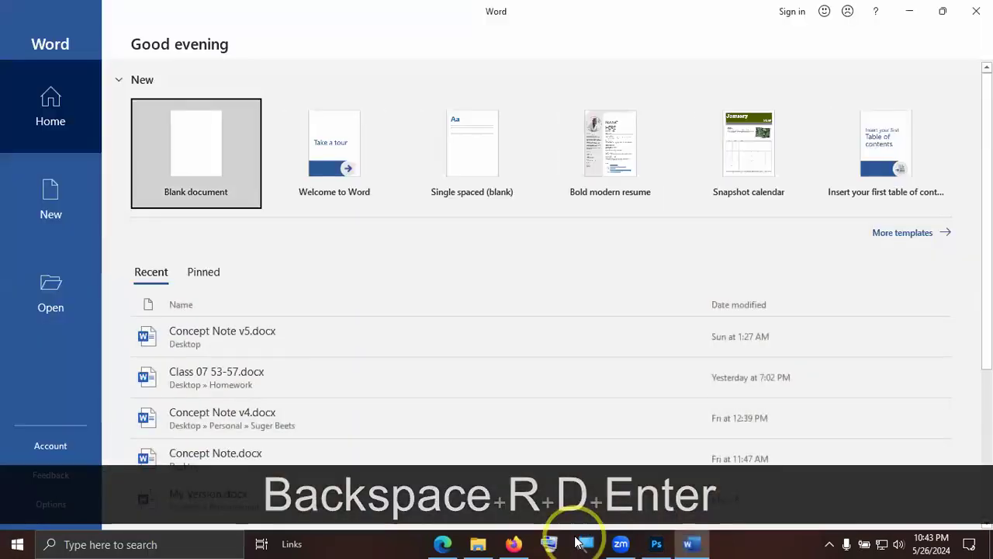
click(239, 159)
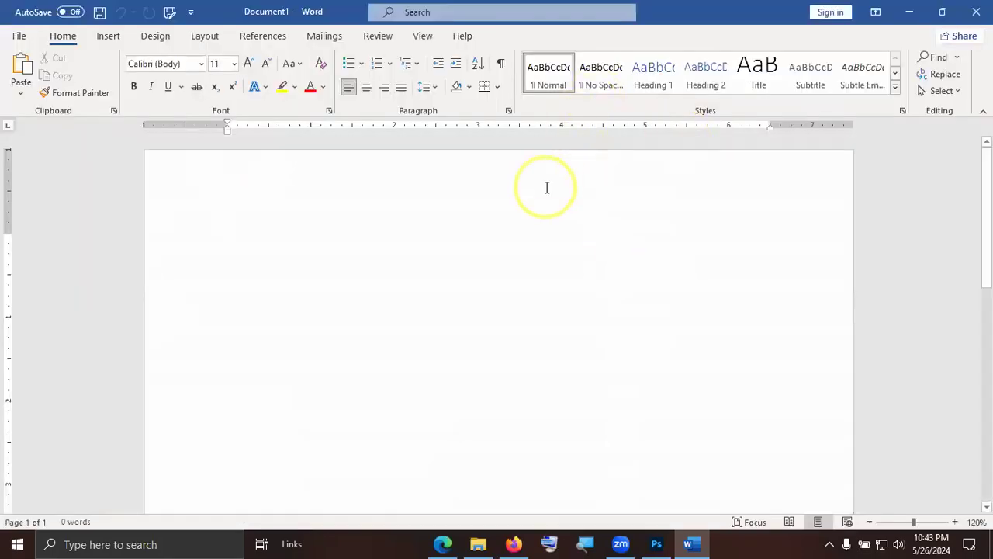
Launch Avro Keyboard and return to the blank Word document.
key(super)
text(avro)
key(Return)
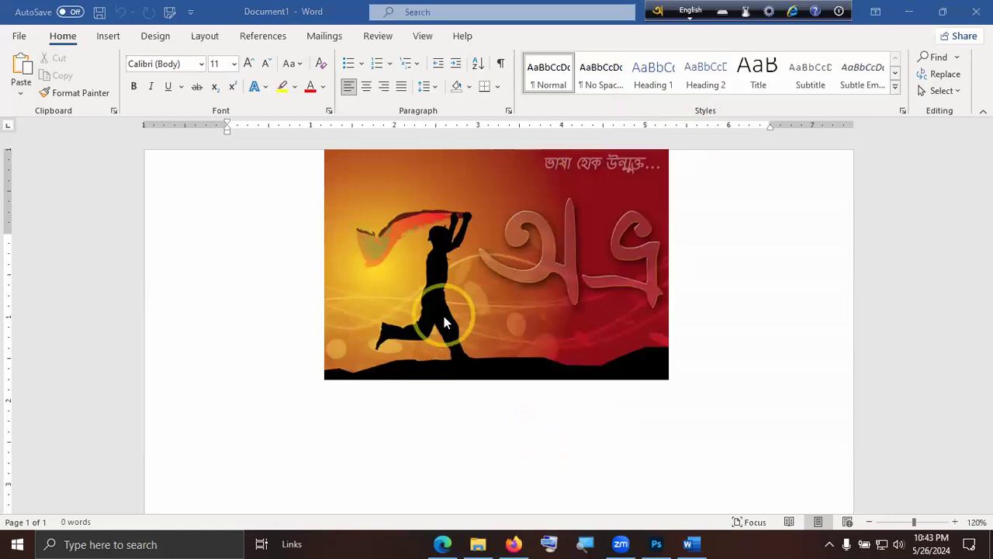
click(392, 301)
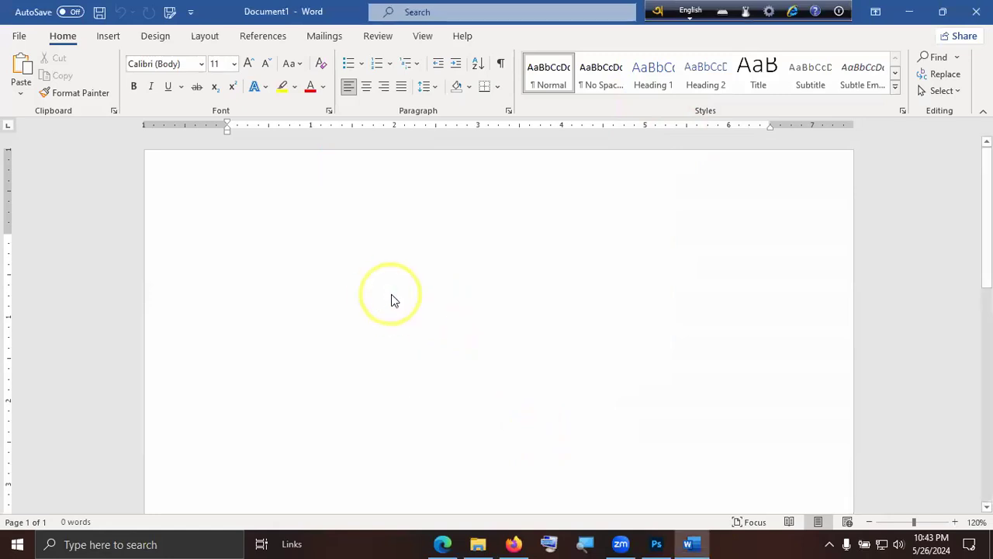
Set the Word document's zoom to 150% and switch Avro Keyboard from English to Bangla input.
text(k)
key(BackSpace)
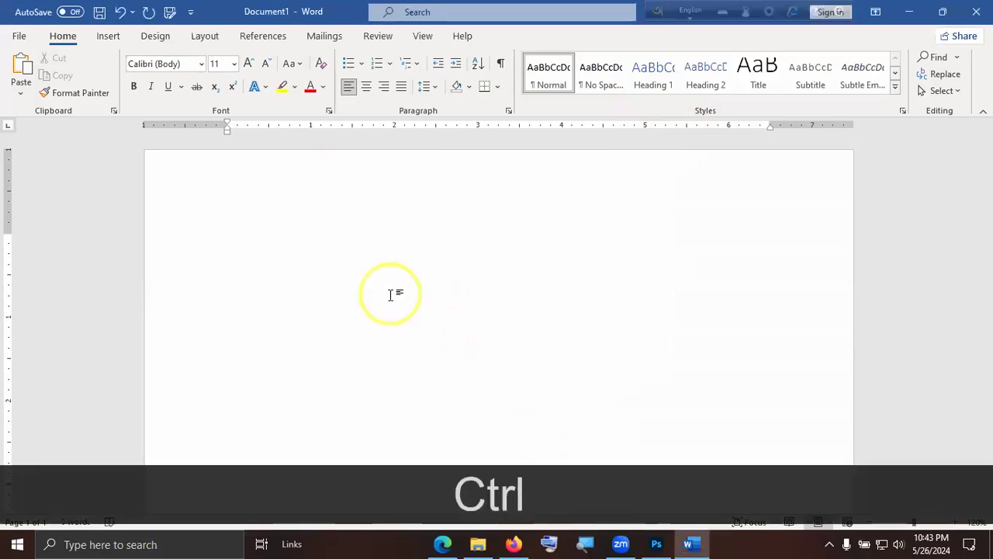
scroll(391, 295, up, 1)
scroll(391, 295, up, 3)
click(690, 12)
click(236, 235)
Write "ক্লিপিং মাস্ক ব্যবহার করার" on the document's first line.
text(klip)
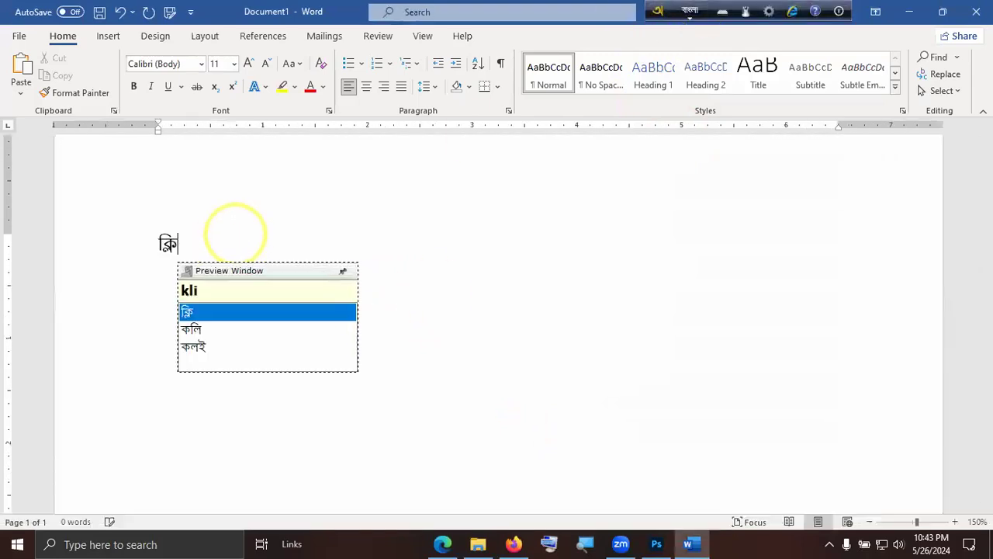
text(ing mas)
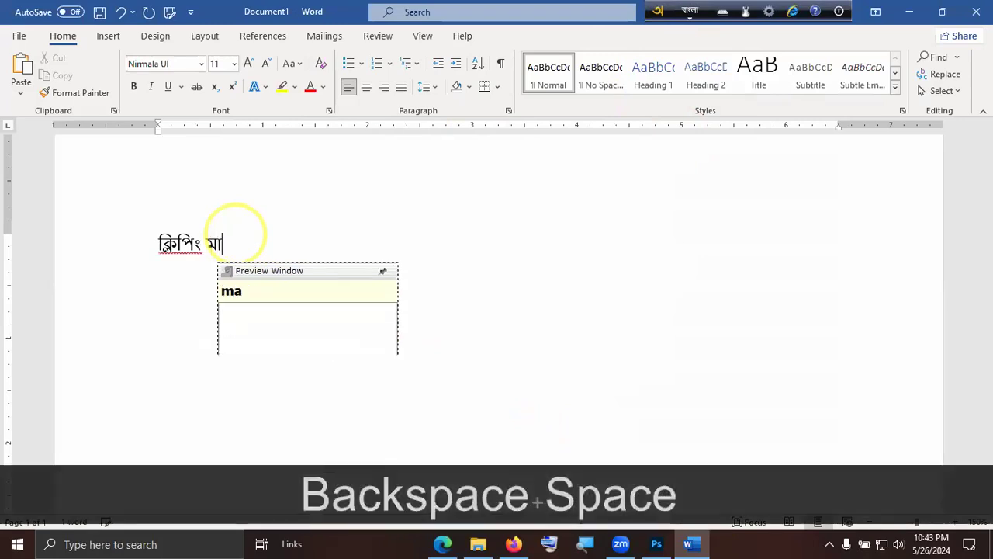
text(k bybo)
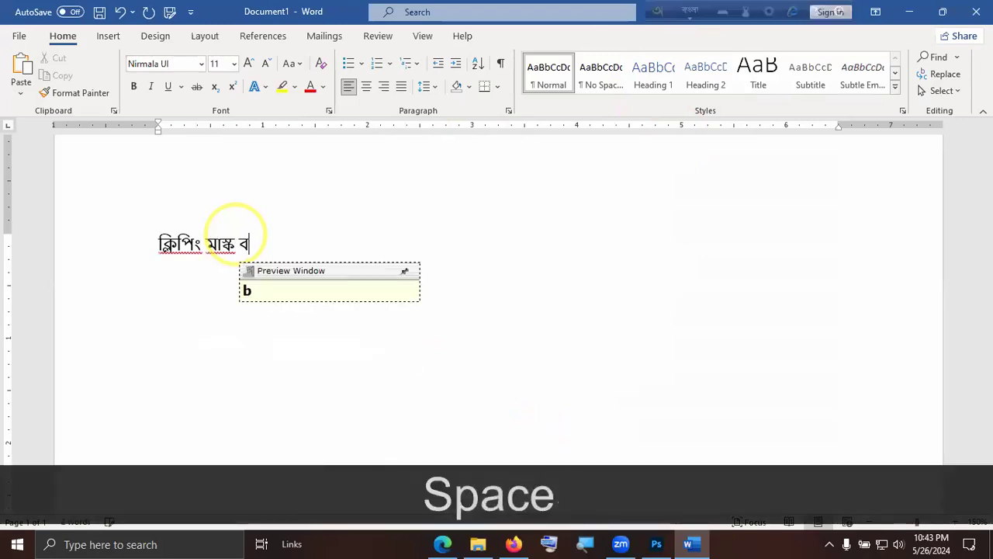
text(har korar jhn)
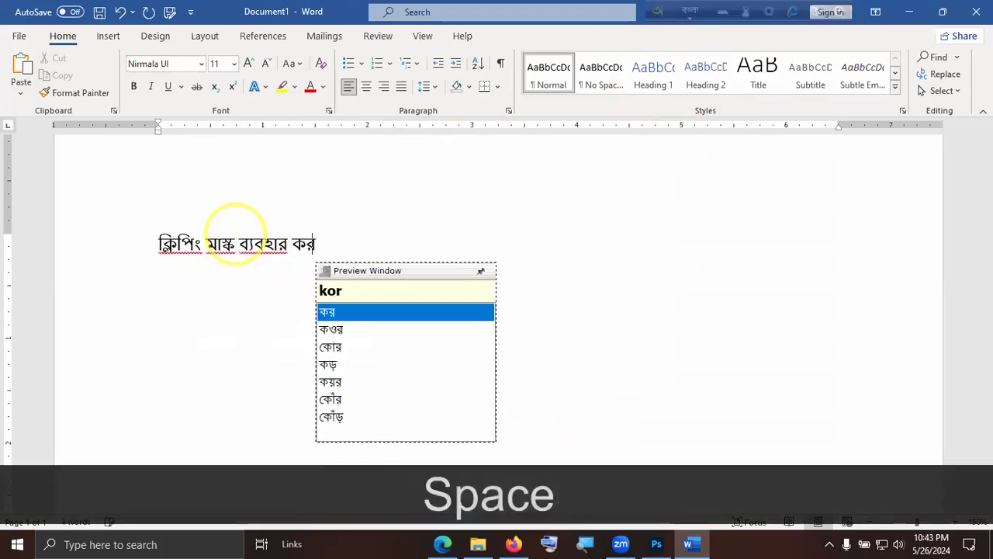
key(BackSpace)
key(BackSpace)
key(BackSpace)
Continue the Bangla sentence with "সময় যেই সেপের উপর".
text(somoy)
key(space)
text(zei)
key(space)
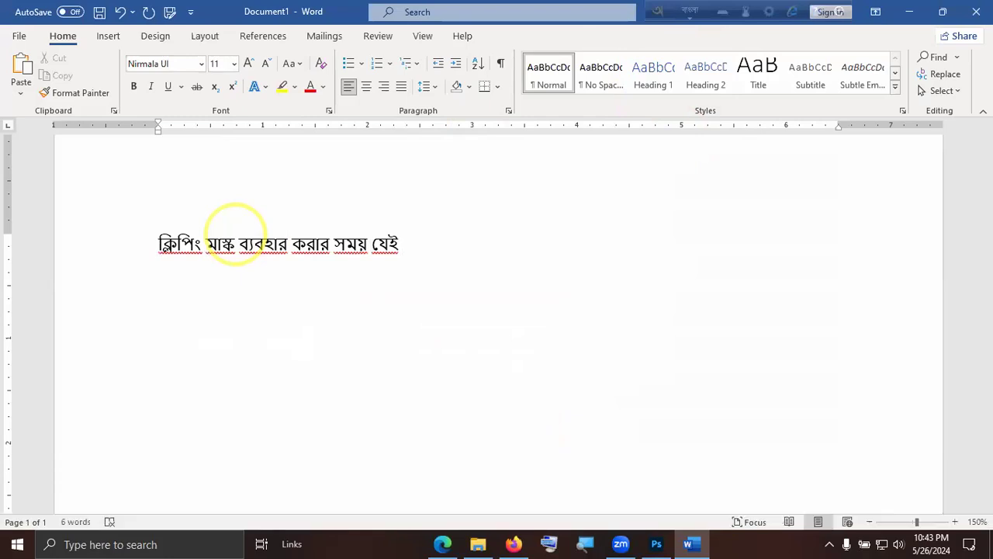
text(seper)
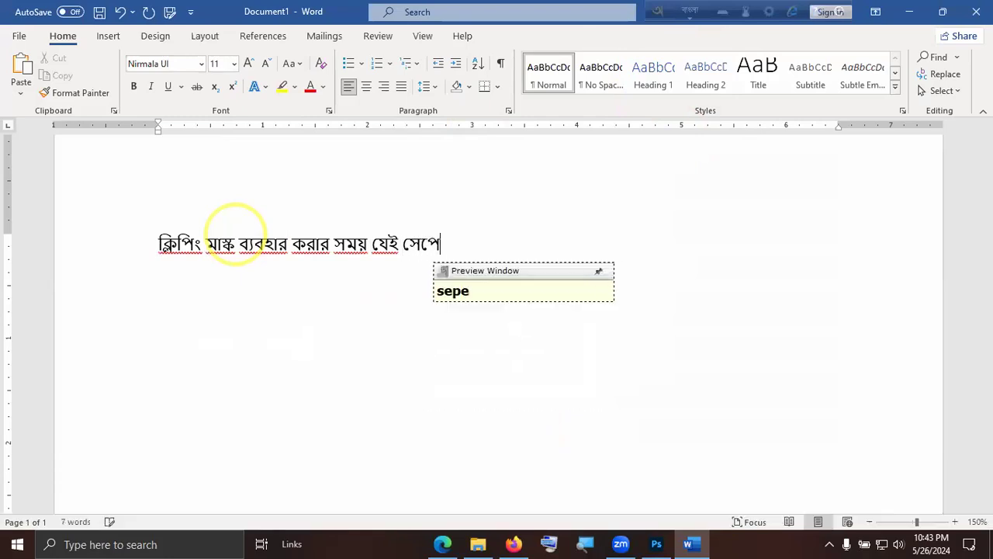
key(space)
text(upoo)
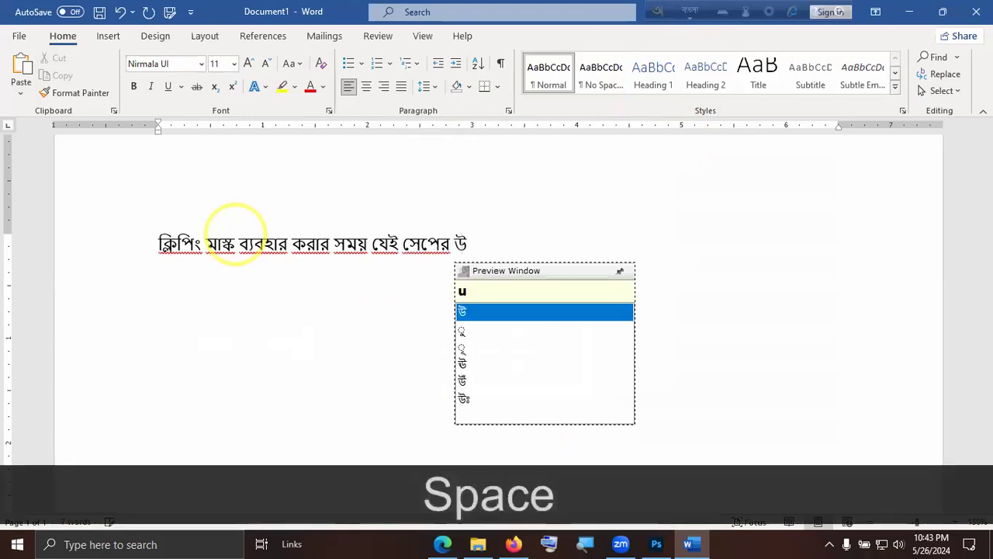
key(BackSpace)
text(or)
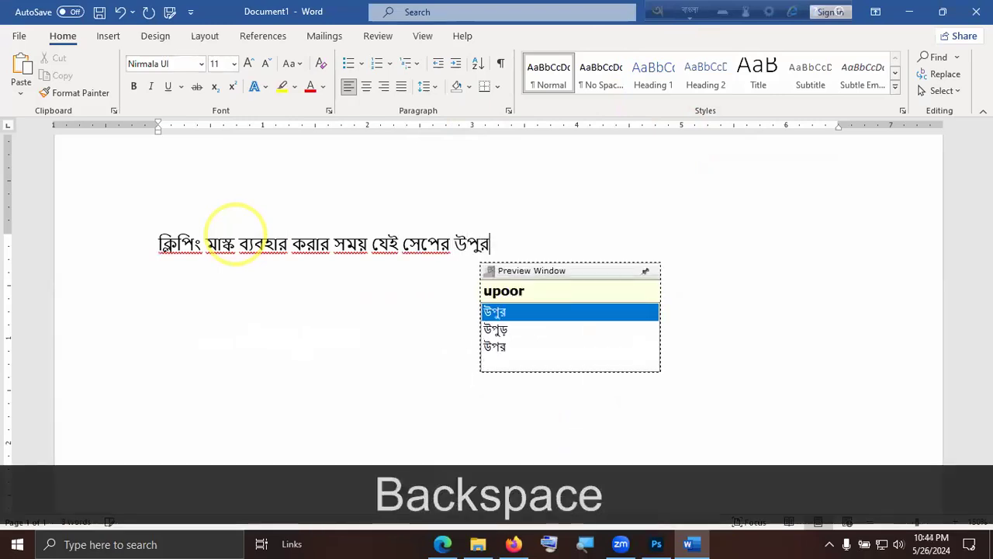
key(BackSpace)
key(BackSpace)
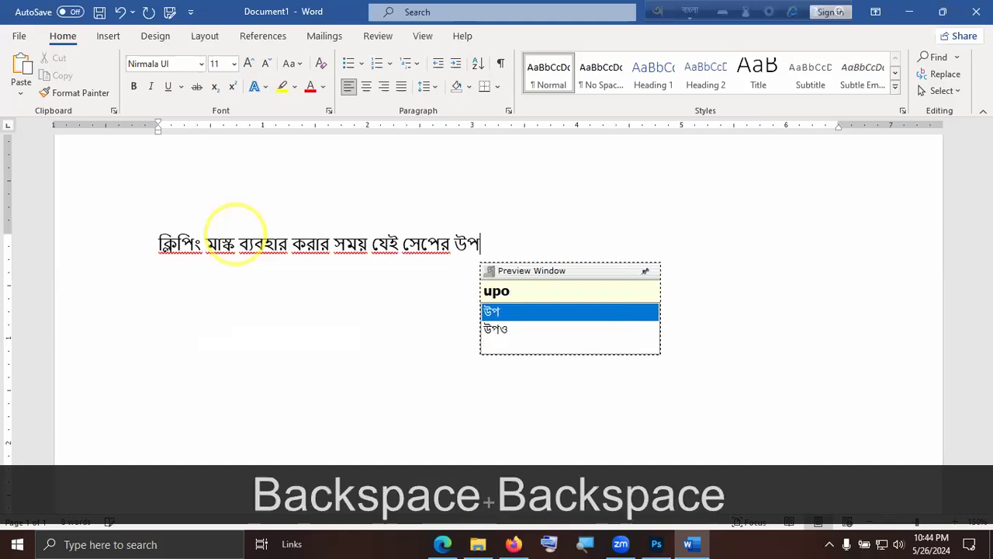
text(r )
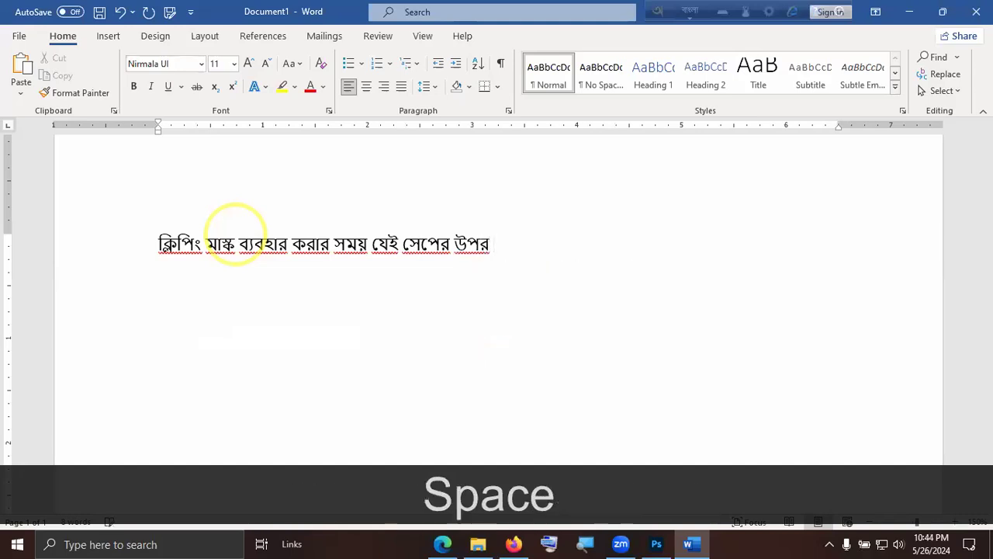
text(aponi)
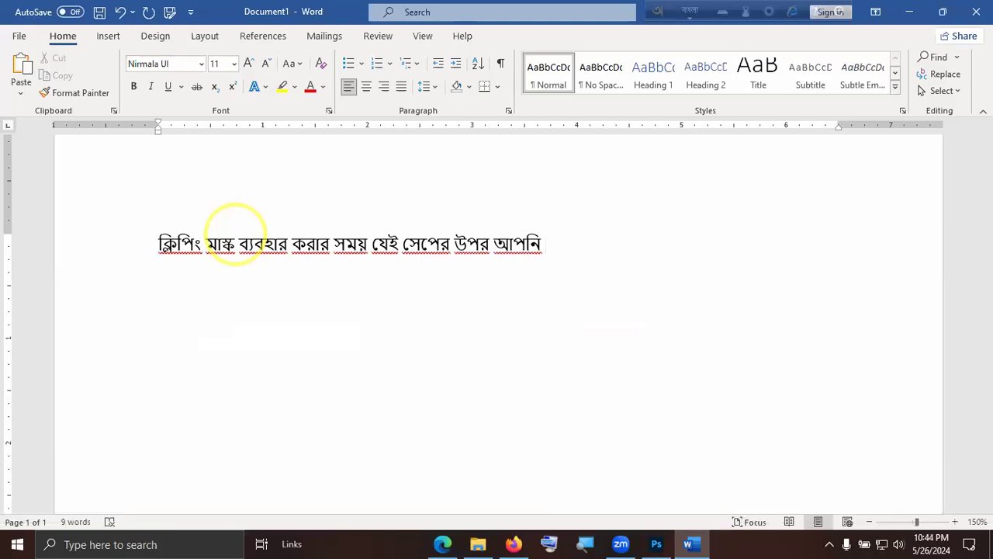
Add "আপনি ক্লিপিং মাস্ক" to the sentence on the first line.
text(klipin)
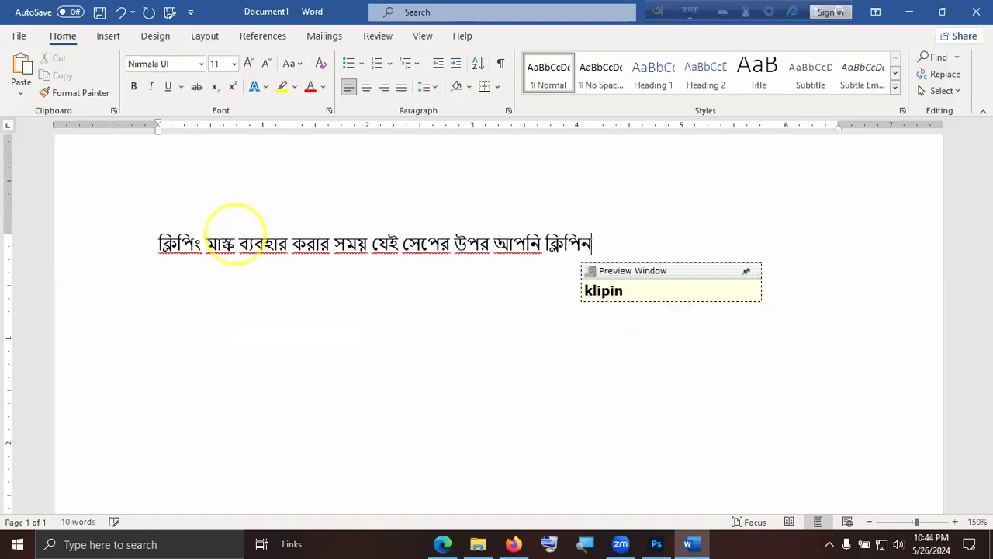
key(BackSpace)
text(ng mask)
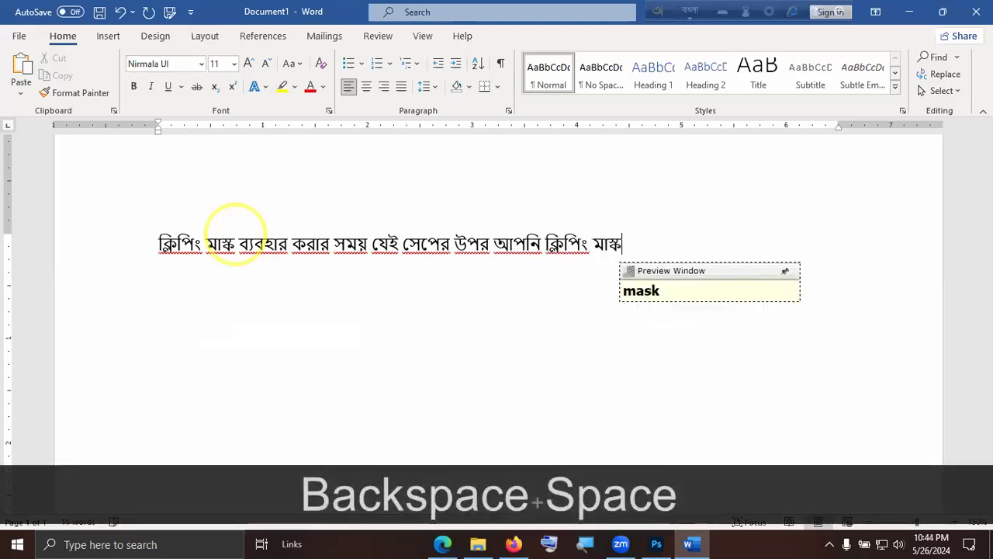
text( byub)
Extend the sentence with "ব্যবহার করতে", correcting the spelling of "ব্যবহার".
key(BackSpace)
key(BackSpace)
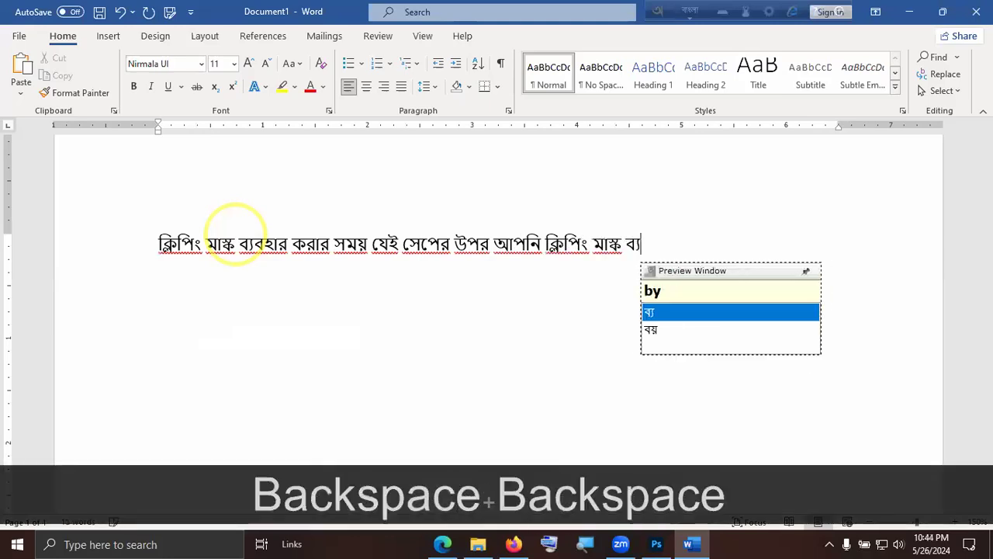
text(obhar)
key(BackSpace)
key(BackSpace)
key(BackSpace)
key(BackSpace)
text(ob)
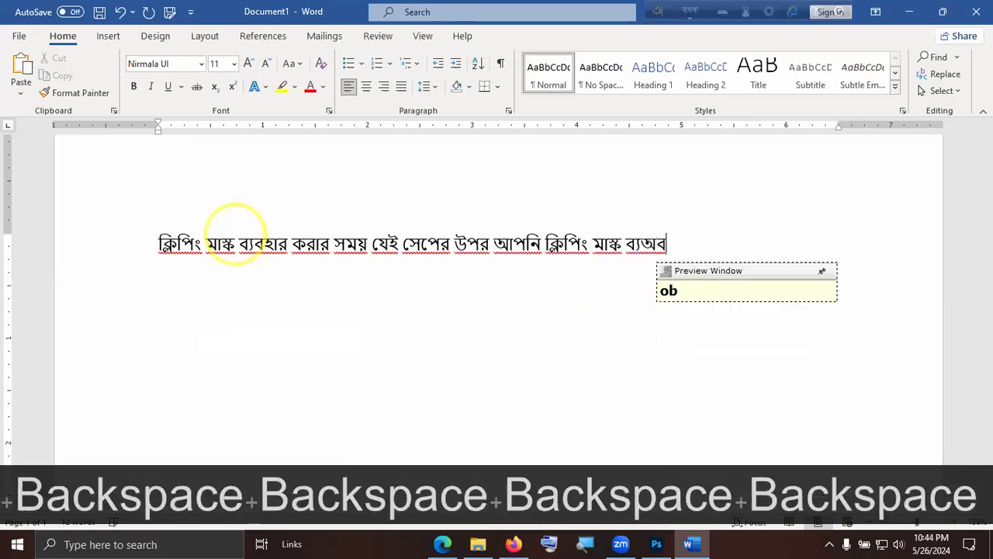
key(BackSpace)
key(BackSpace)
text(b)
key(Right)
key(Left)
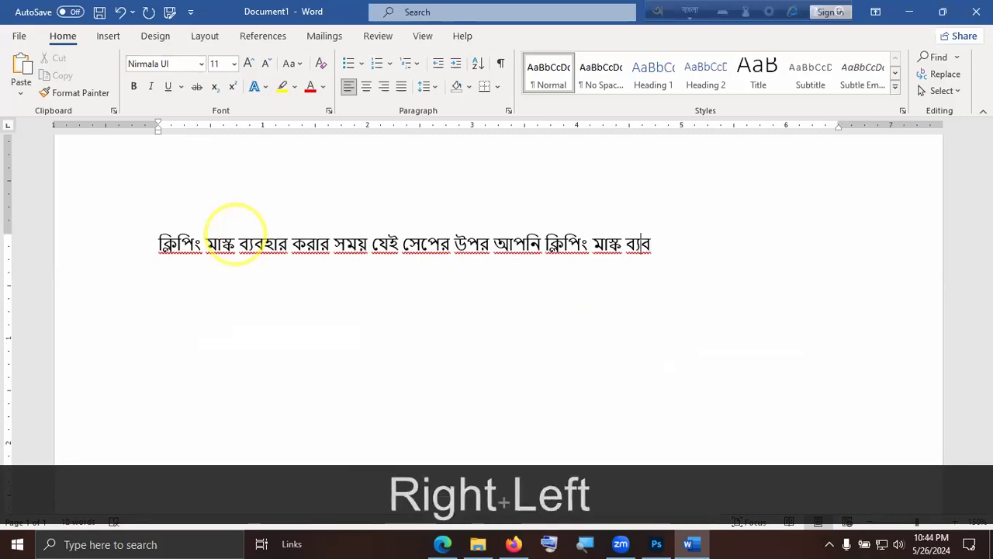
key(Right)
text(har korte )
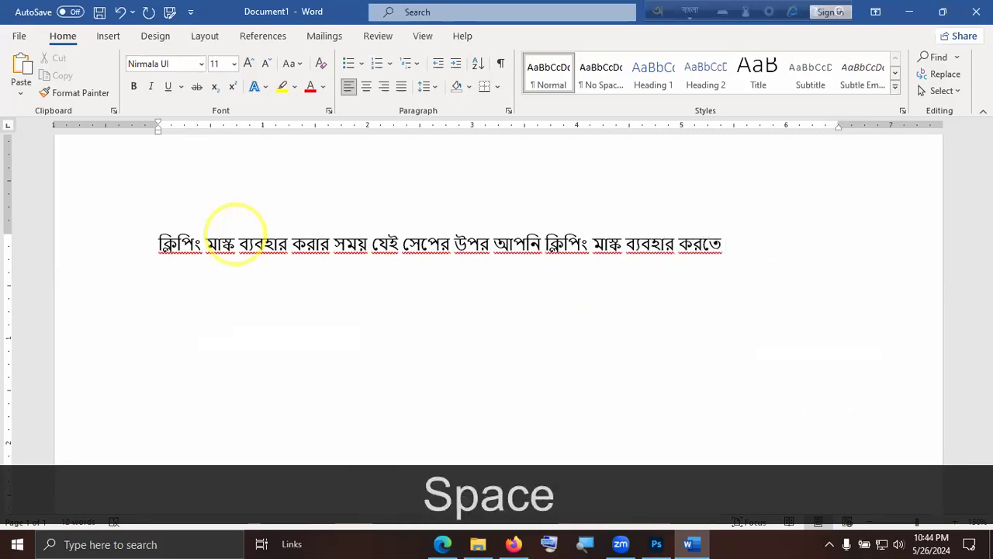
text(cacchen)
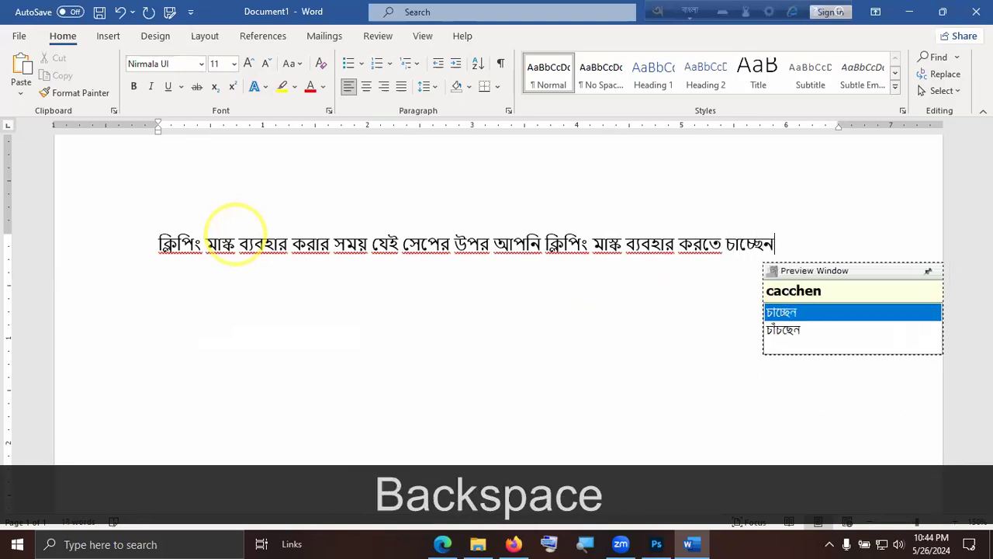
text( , seT)
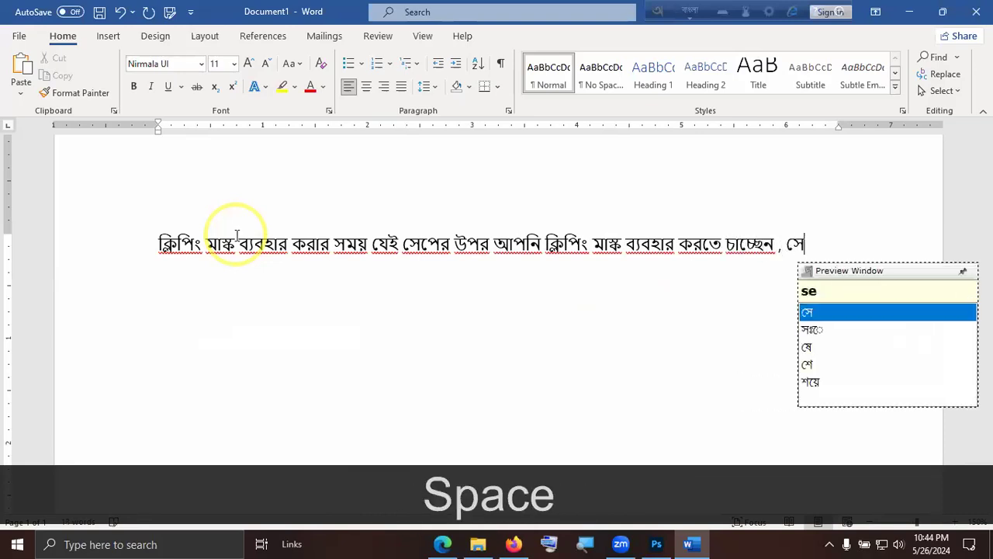
text(a)
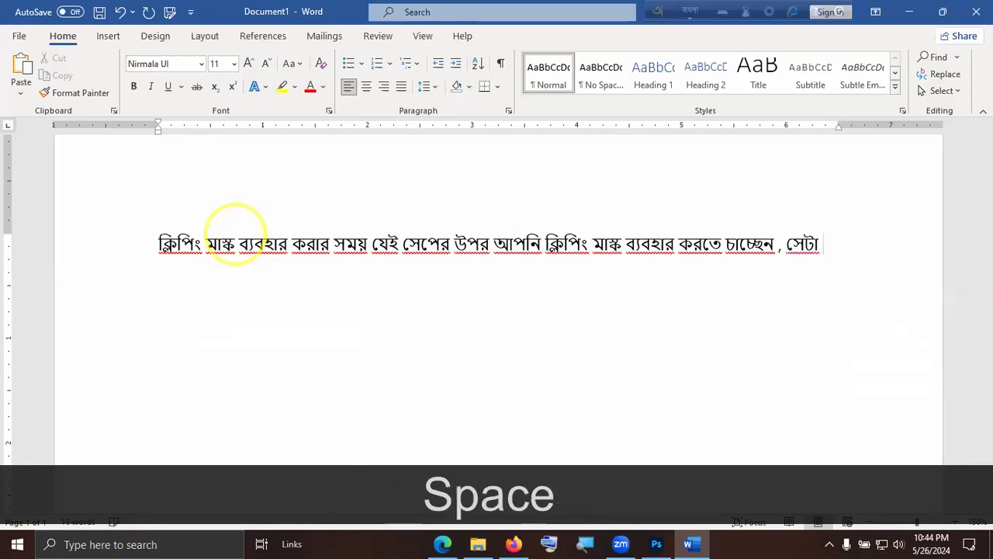
Continue the sentence with "চাচ্ছেন , সেটার উপরে".
key(BackSpace)
text(r upore)
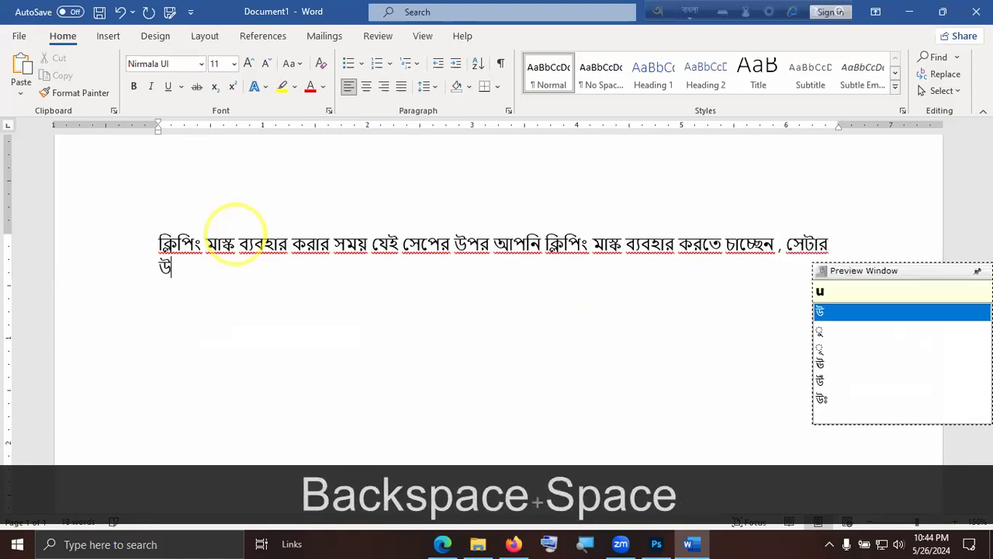
text( ime)
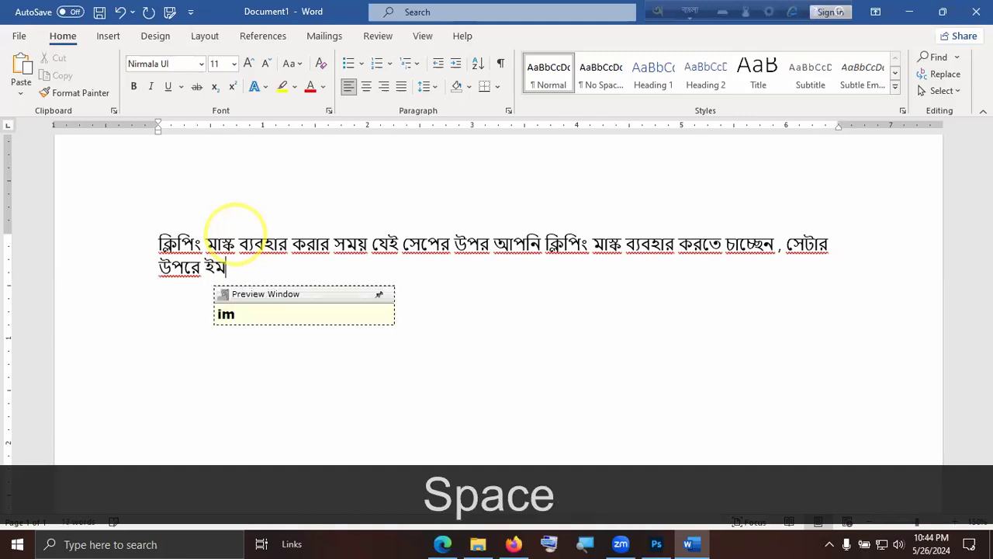
text(j )
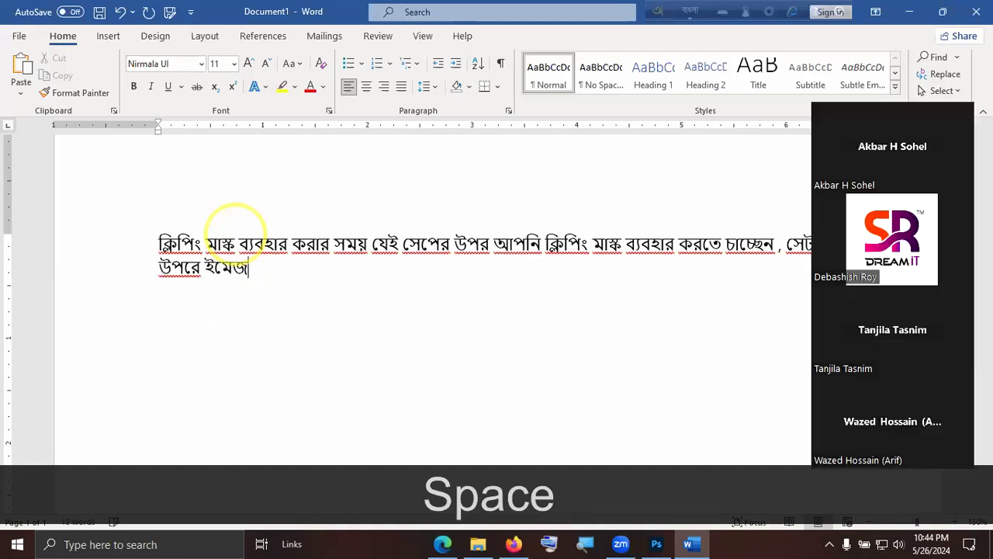
text(thakote hob)
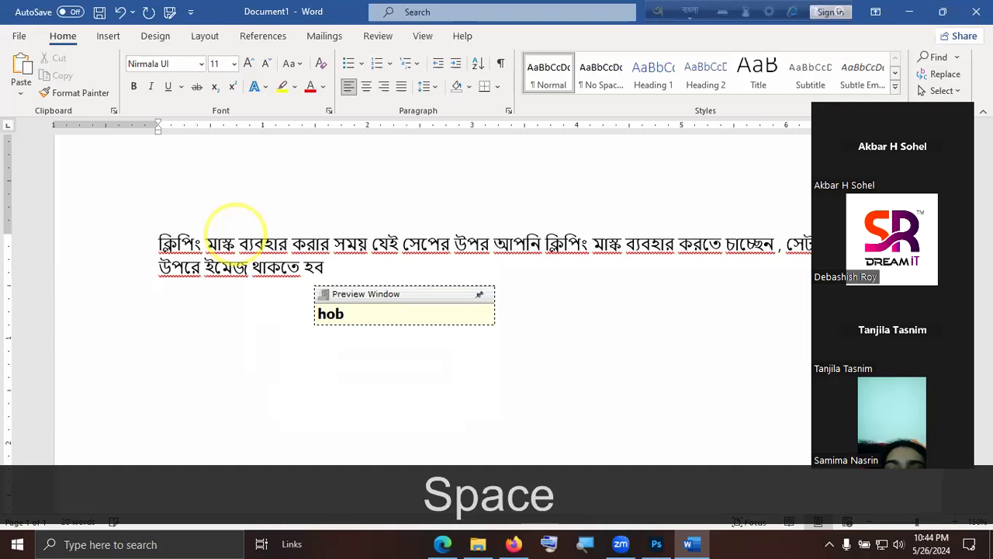
text(e)
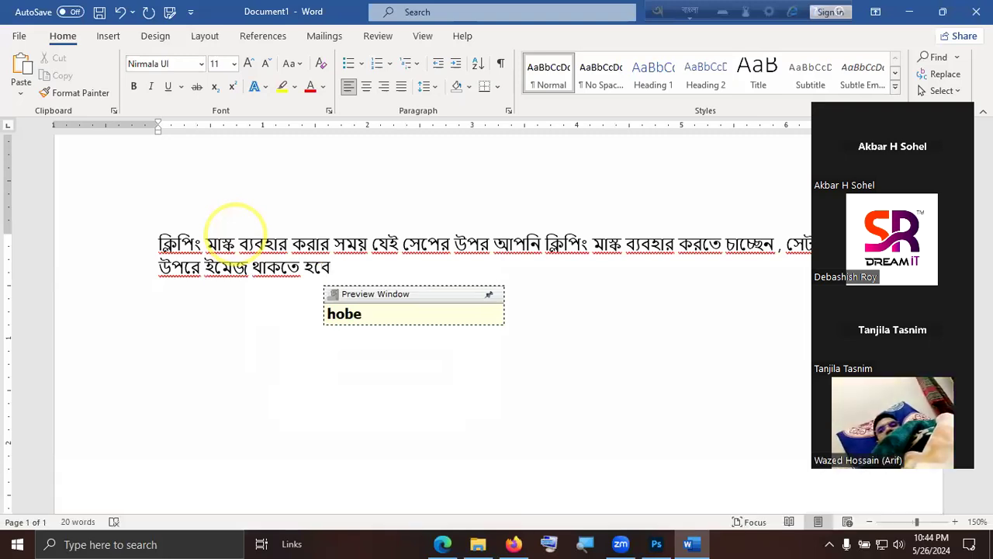
text(.)
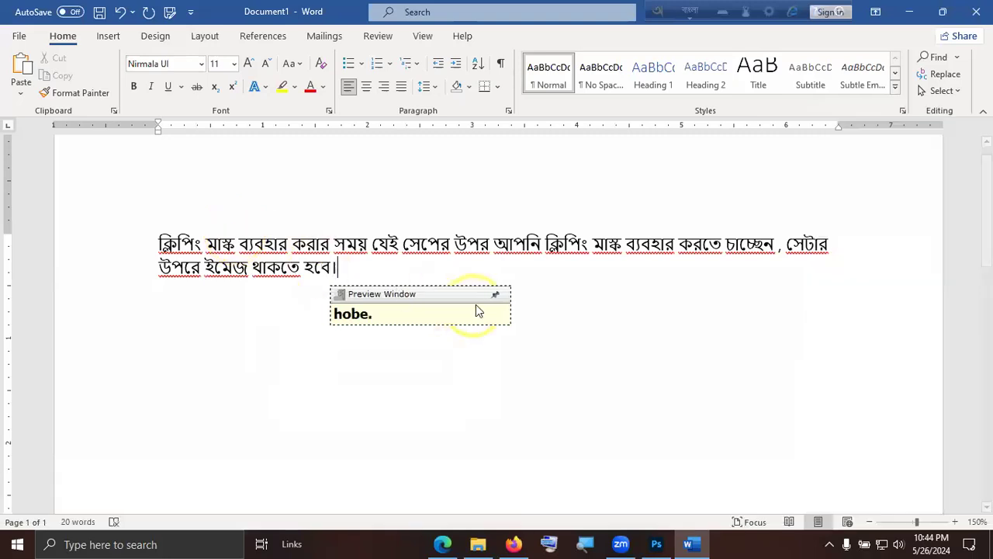
Finish the sentence with "ইমেজ থাকতে হবে।" and switch Avro Keyboard back to English input.
key(F12)
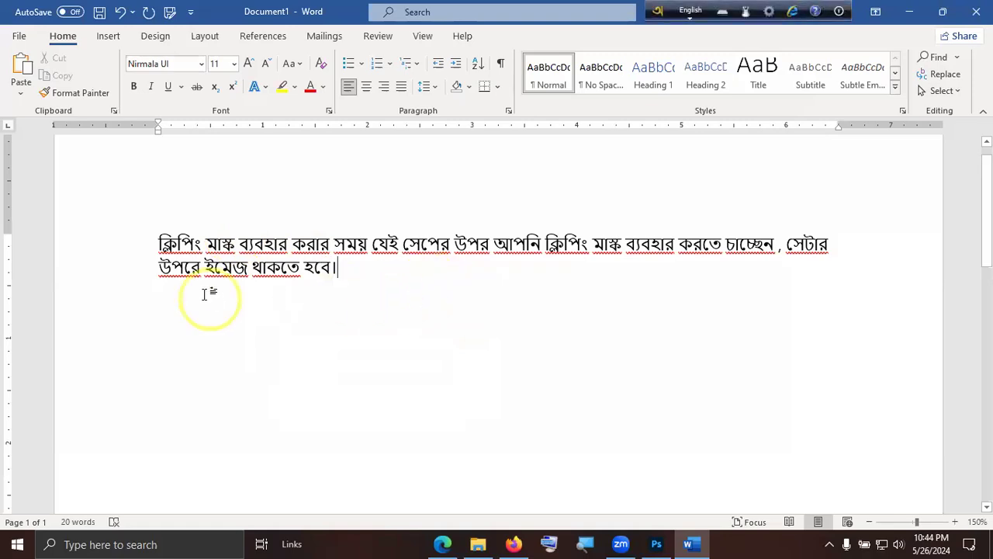
ctrl+scroll(395, 257, up, 2)
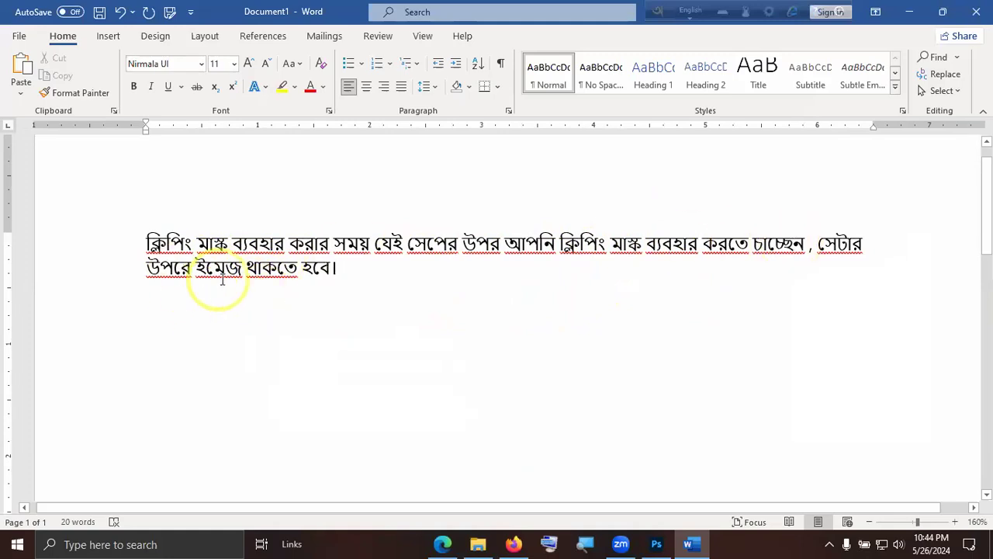
Switch to Photoshop, shift the delivery man photo lower on the canvas, and briefly hide Layer 1 to expose the circle.
key(alt+Tab)
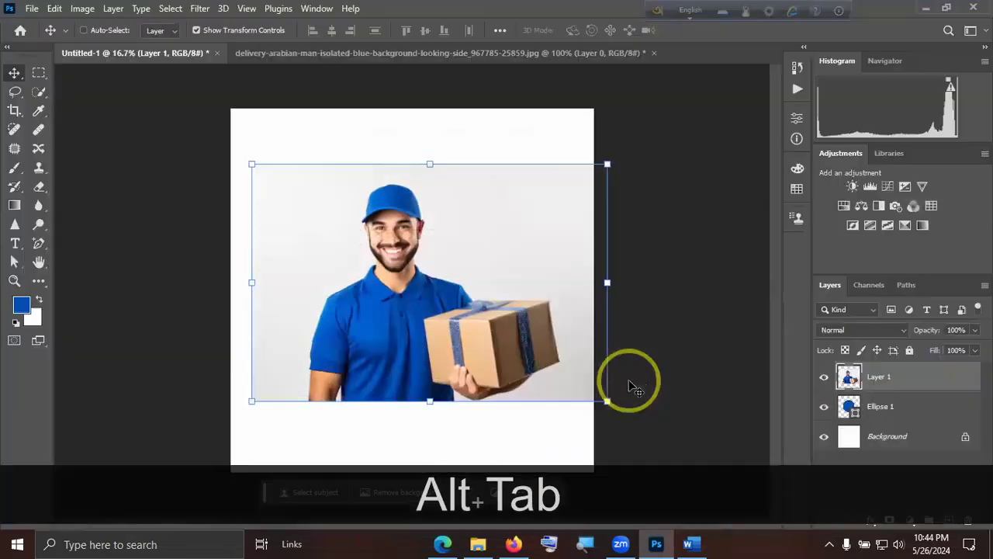
drag(502, 334, 508, 434)
click(825, 379)
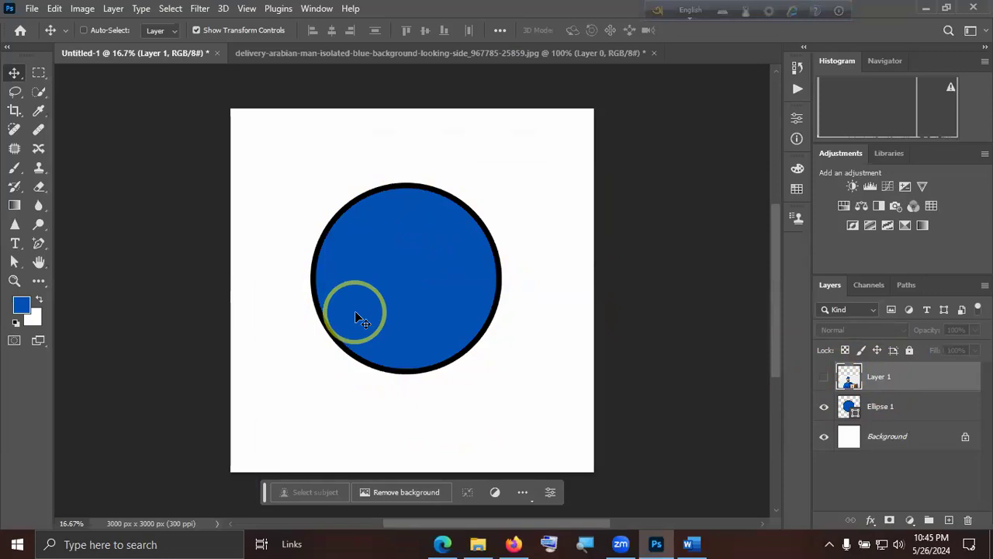
click(825, 379)
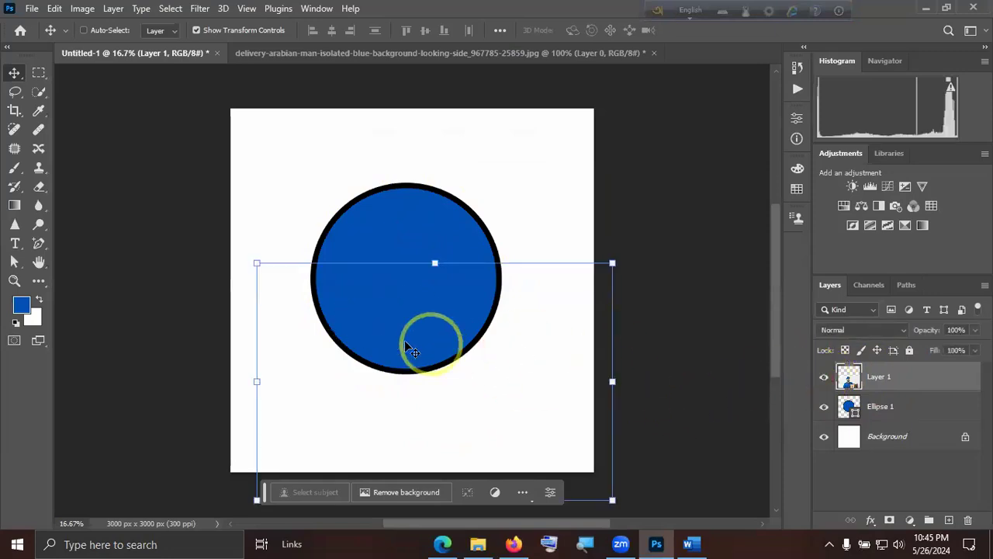
Move the delivery man photo back up over the circle and toggle Layer 1's visibility off and on.
drag(464, 351, 469, 276)
drag(492, 332, 498, 347)
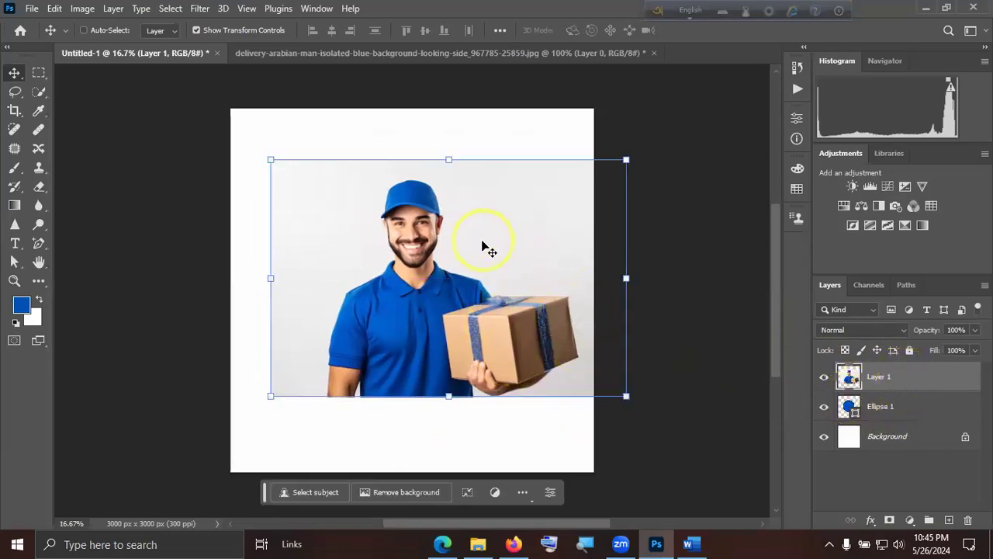
click(893, 406)
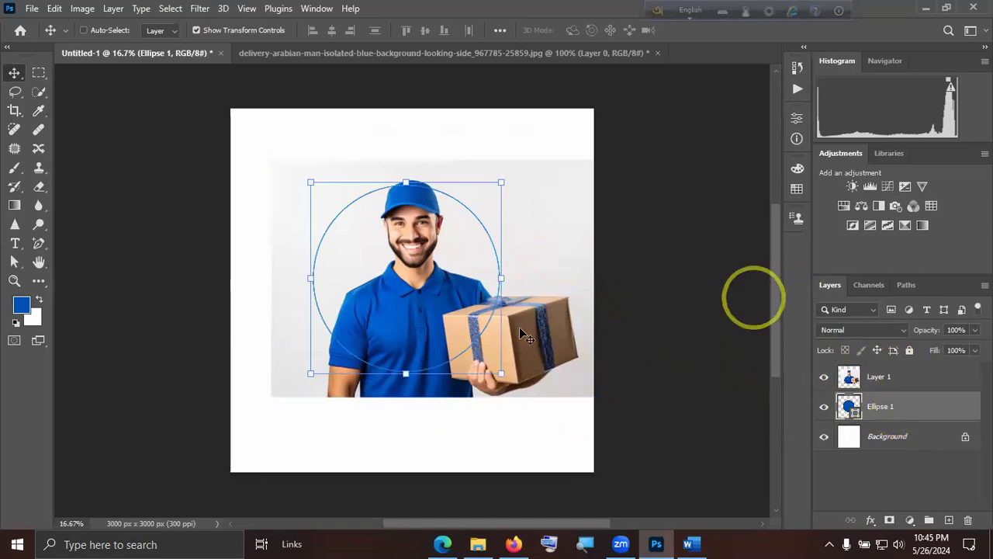
drag(506, 322, 501, 333)
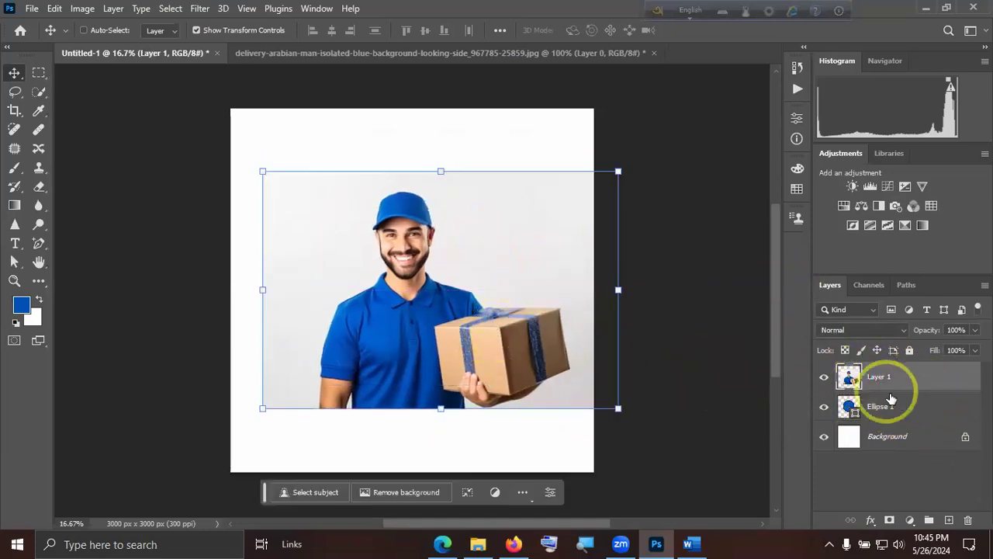
click(824, 376)
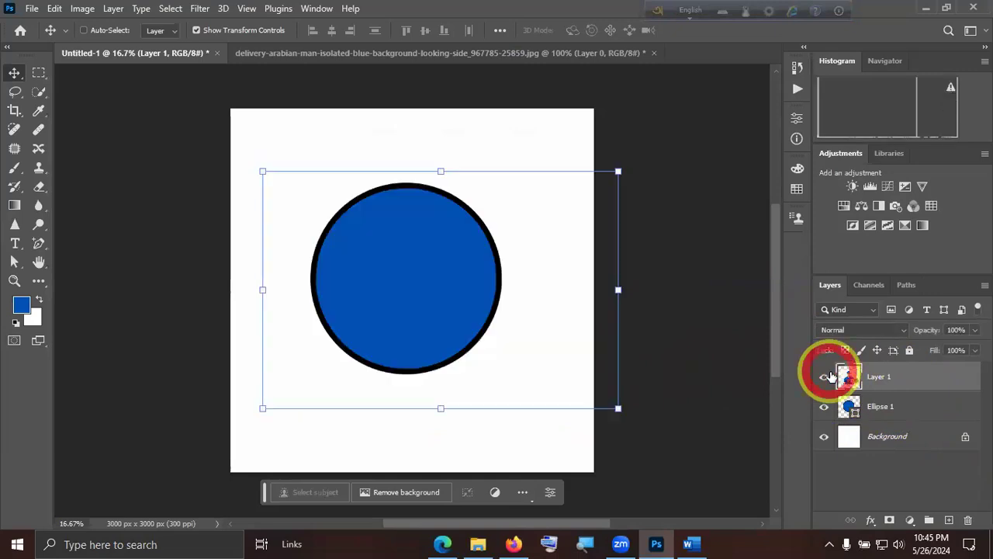
click(824, 376)
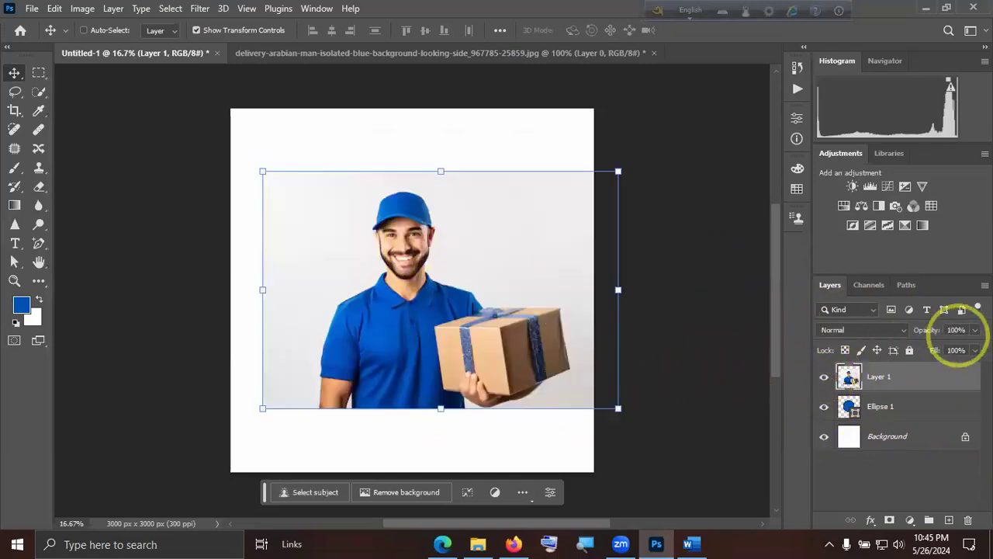
Lower Layer 1's opacity to 22% and align the man in the photo with the circle beneath.
drag(974, 330, 924, 348)
drag(522, 378, 526, 392)
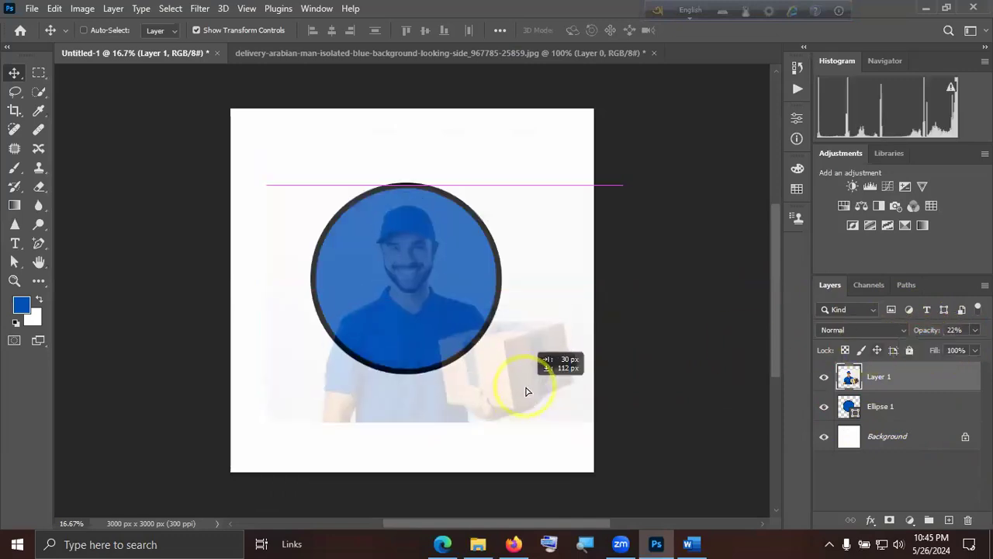
click(321, 266)
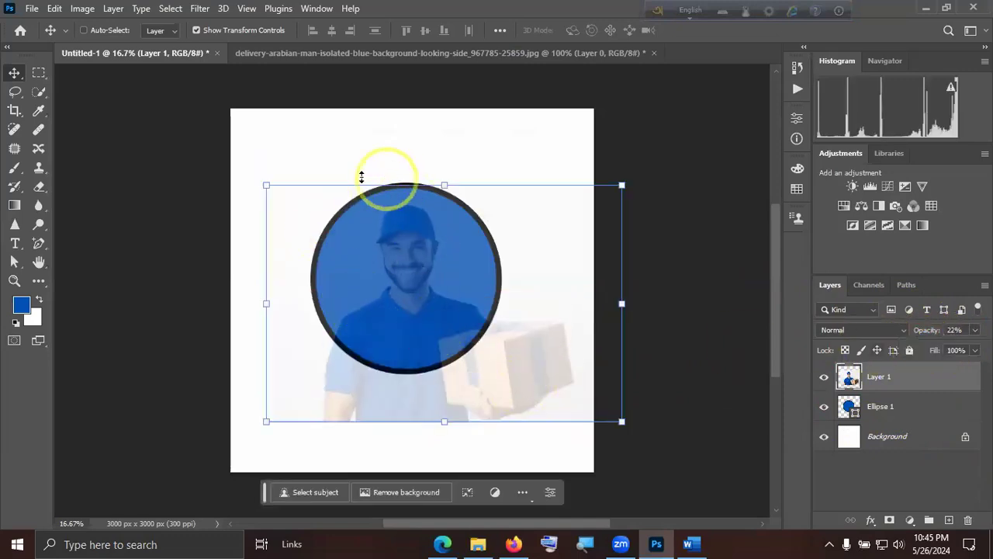
Restore Layer 1's opacity to 100%.
click(975, 329)
drag(929, 347, 983, 344)
click(954, 372)
click(880, 472)
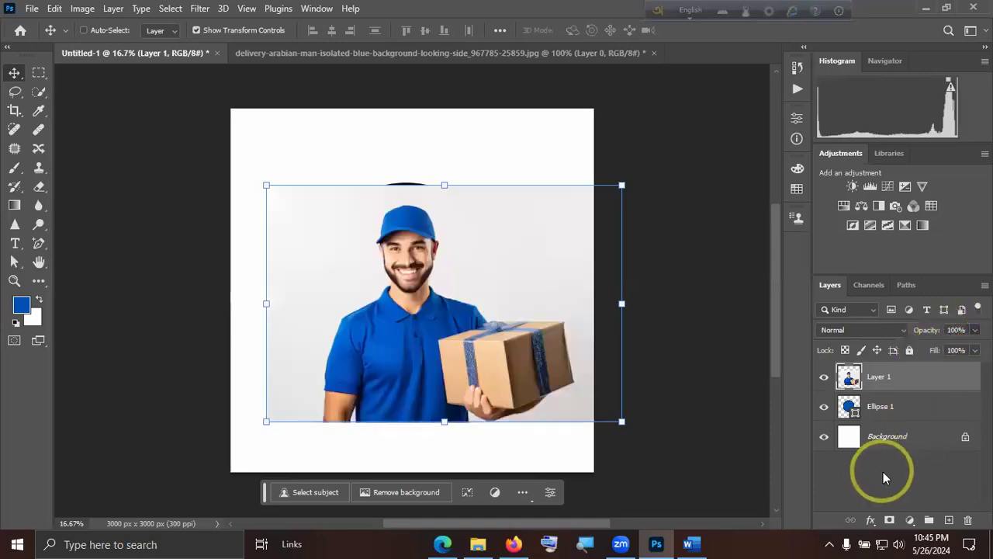
Reselect Layer 1 and nudge the delivery man photo slightly upward so it fully covers the circle.
click(482, 359)
click(446, 213)
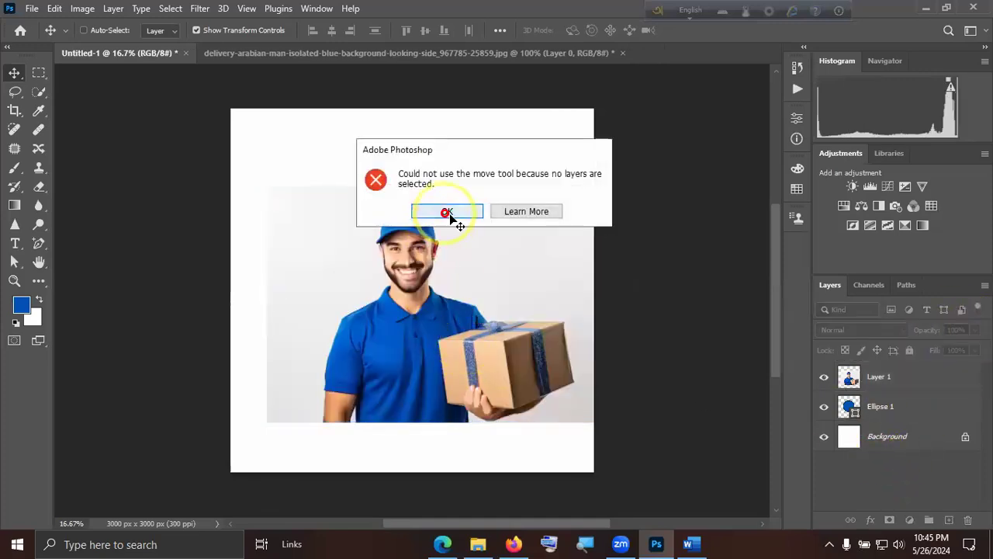
click(876, 378)
key(Up)
key(Up)
key(Up)
key(Up)
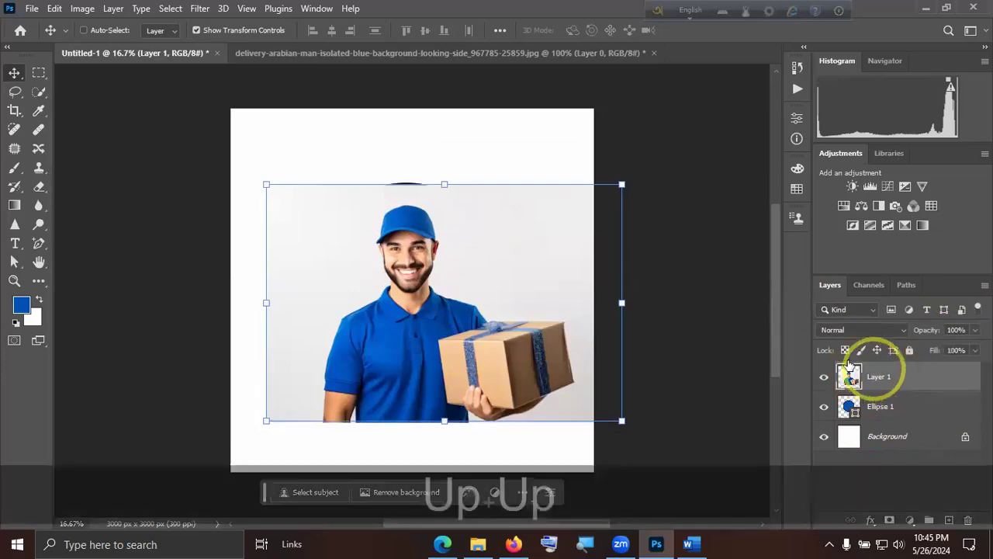
key(Up)
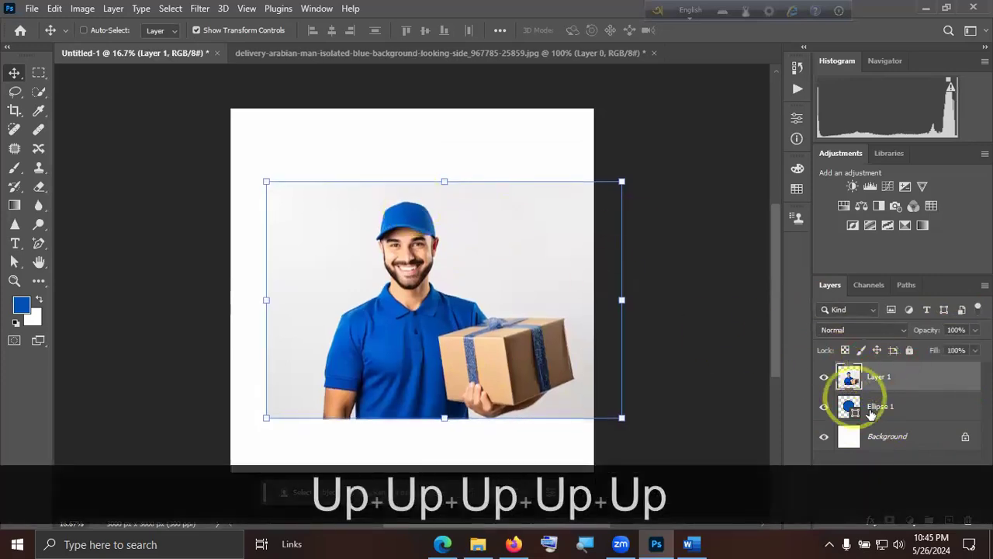
Demonstrate Create Clipping Mask on Layer 1 to confine the photo to the Ellipse 1 circle, and undo it.
right_click(910, 376)
click(911, 377)
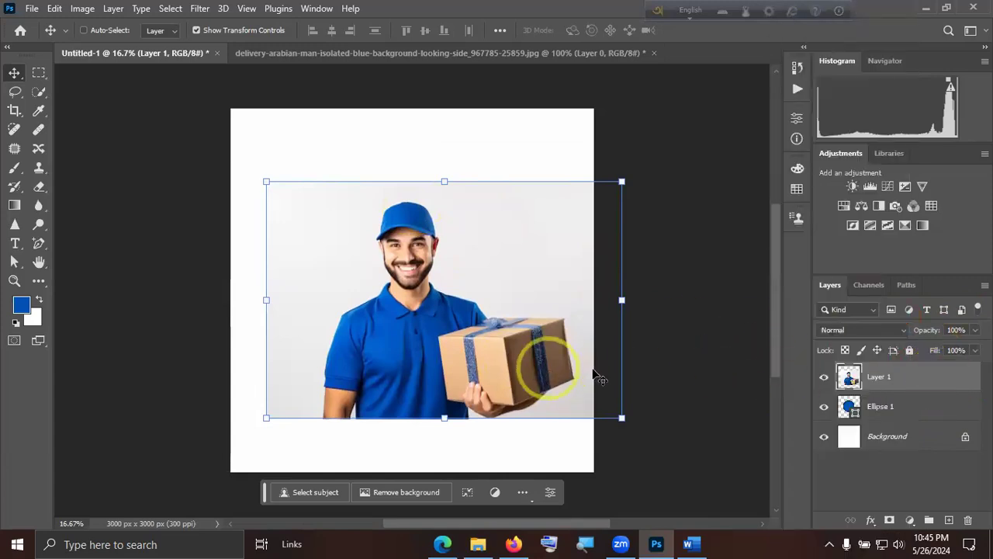
right_click(930, 376)
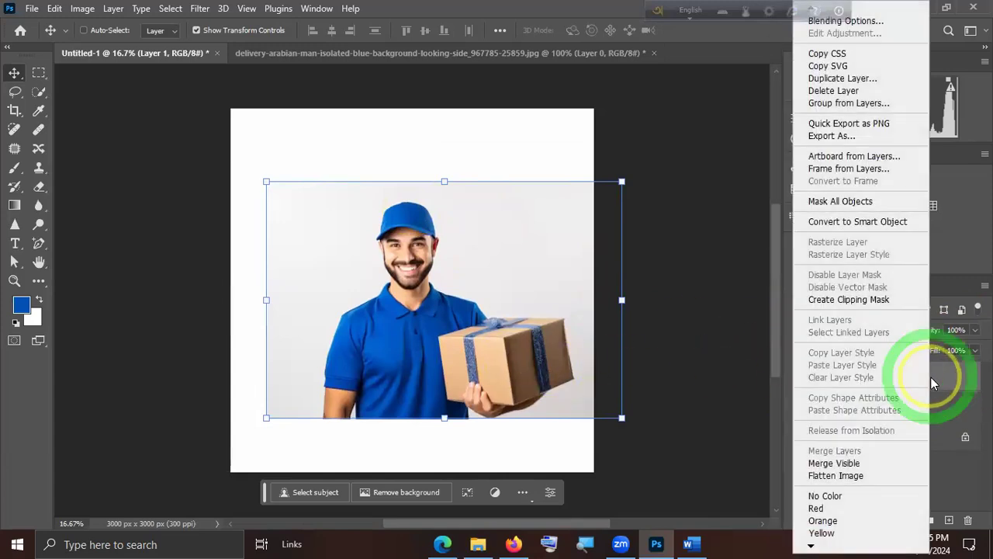
click(880, 300)
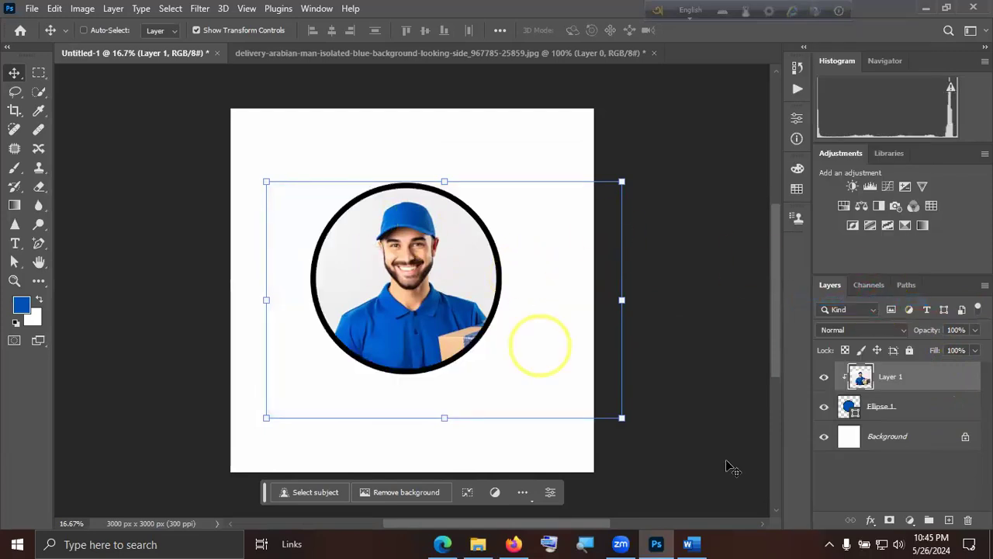
click(860, 471)
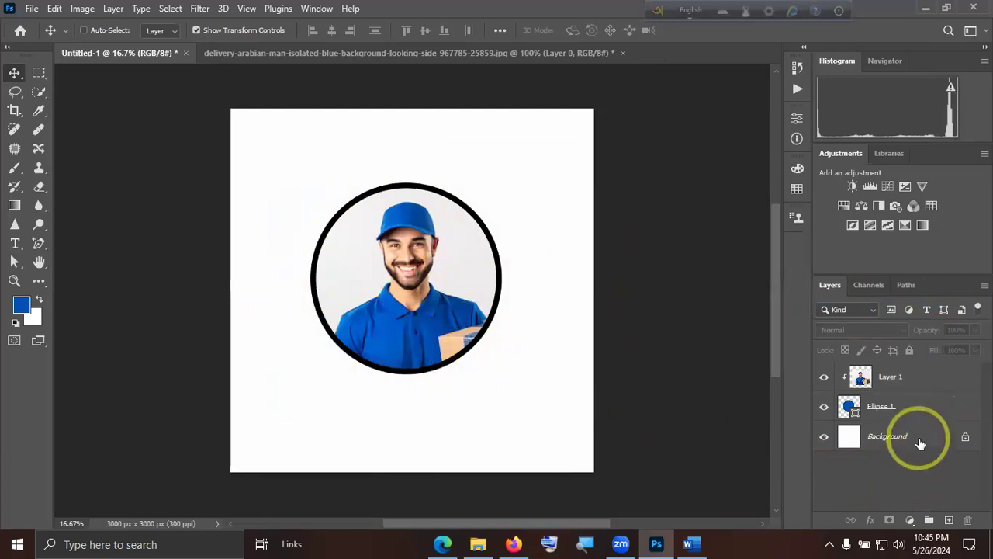
key(ctrl+z)
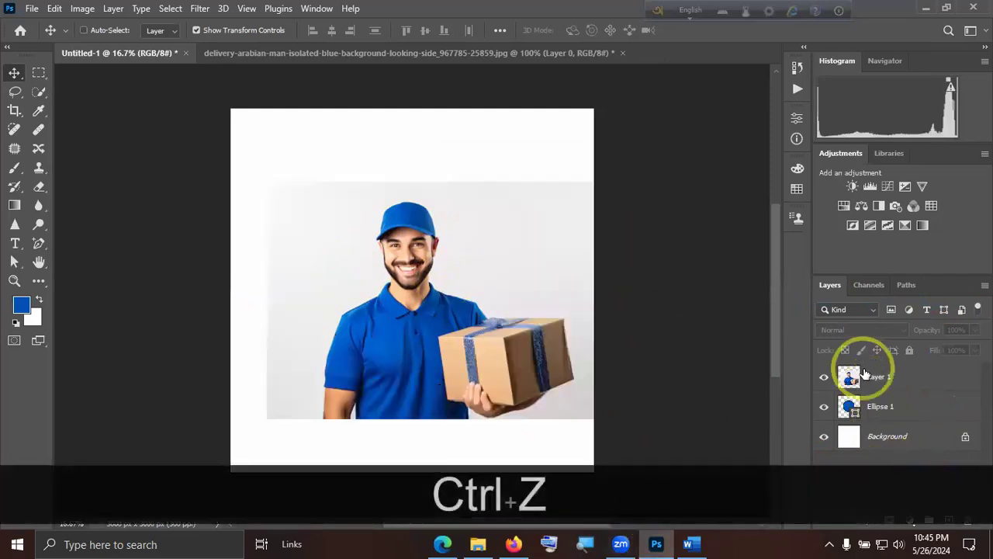
Use Magnifier to enlarge the layer list and examine the boundary between Layer 1 and Ellipse 1, keeping Layer 1 selected.
click(876, 405)
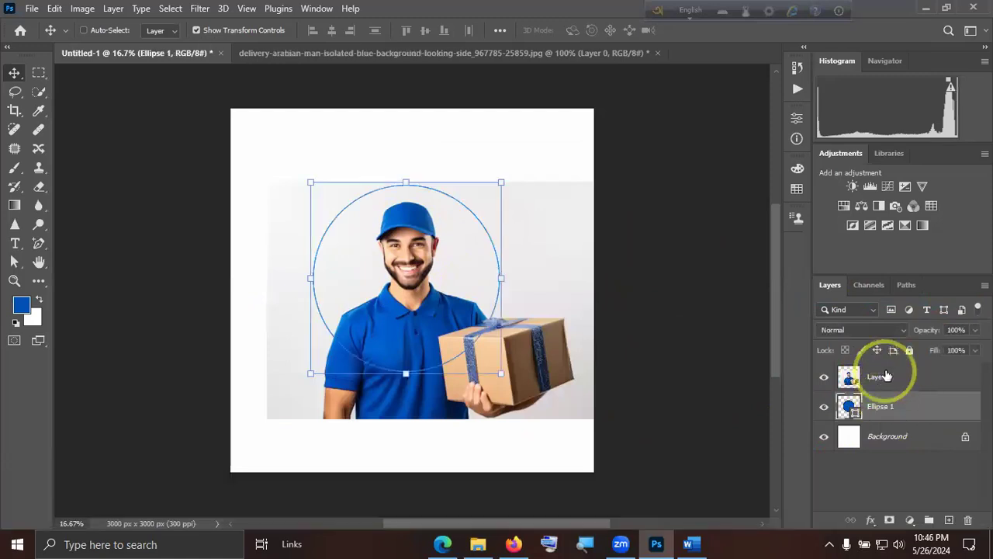
click(883, 377)
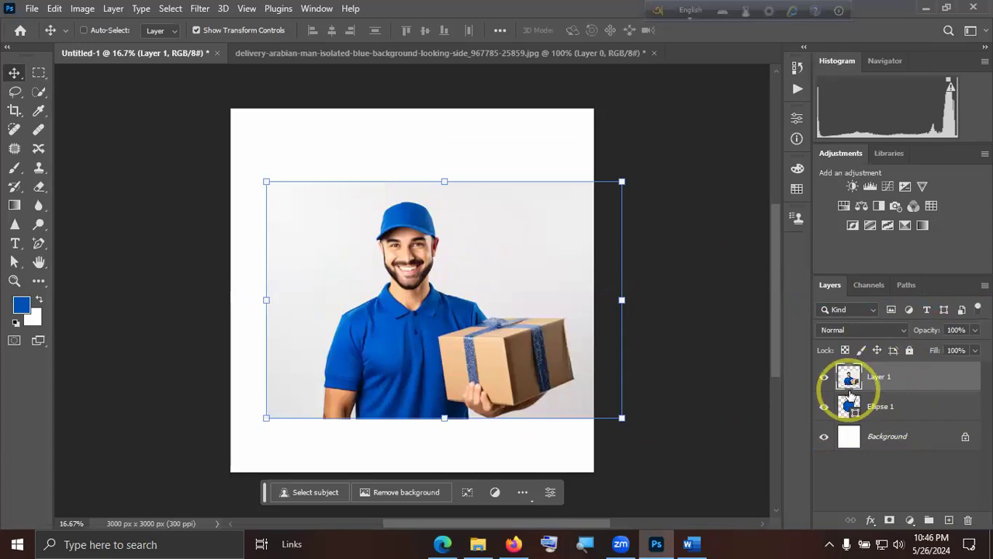
key(ctrl)
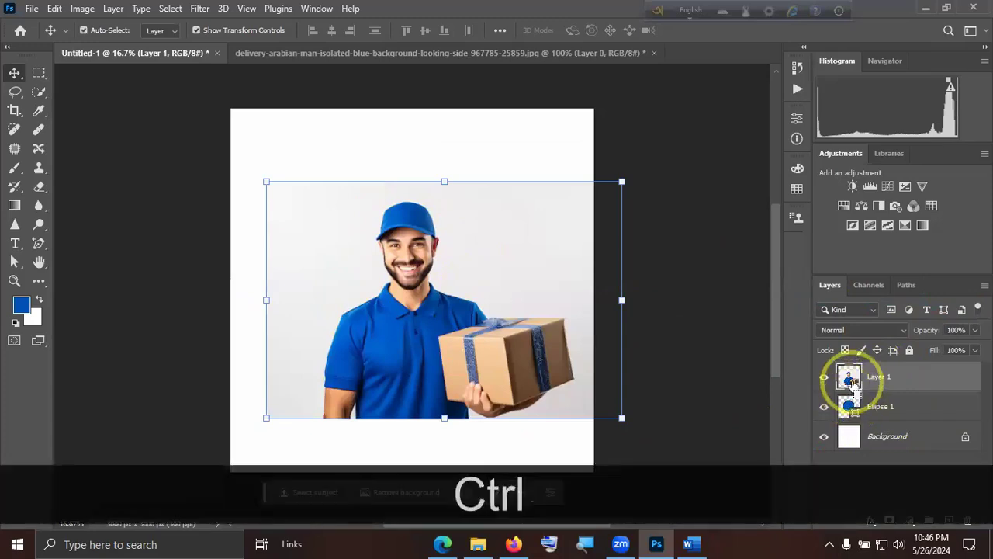
click(586, 543)
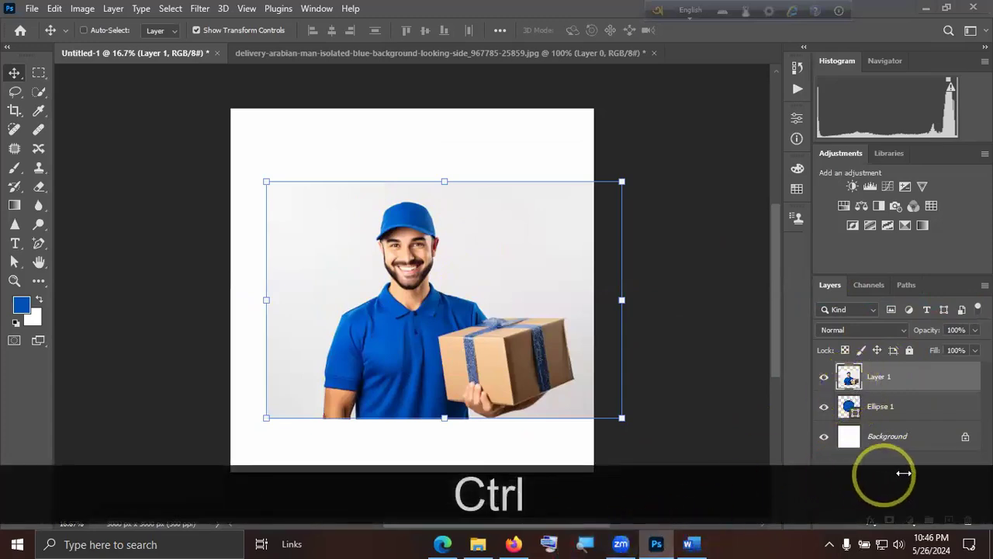
click(689, 48)
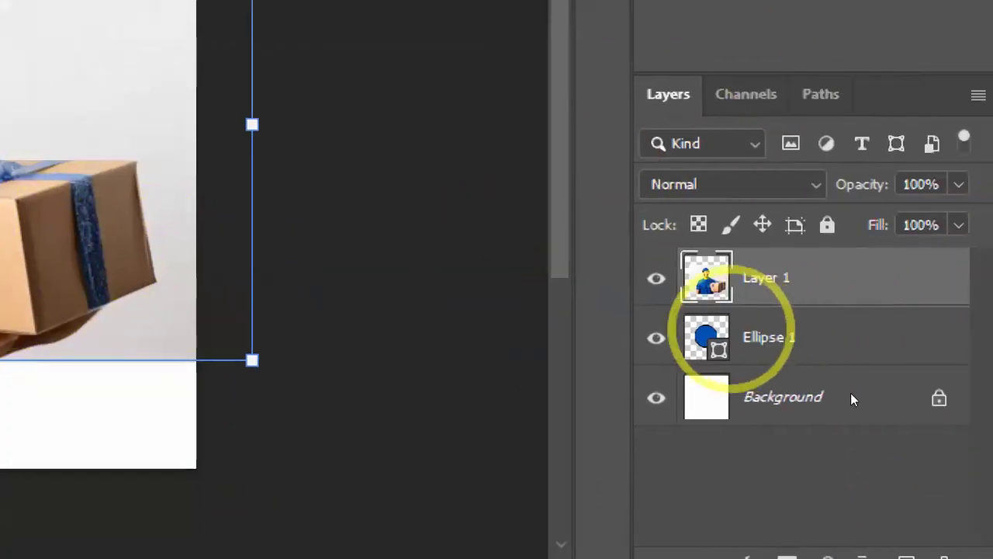
click(873, 272)
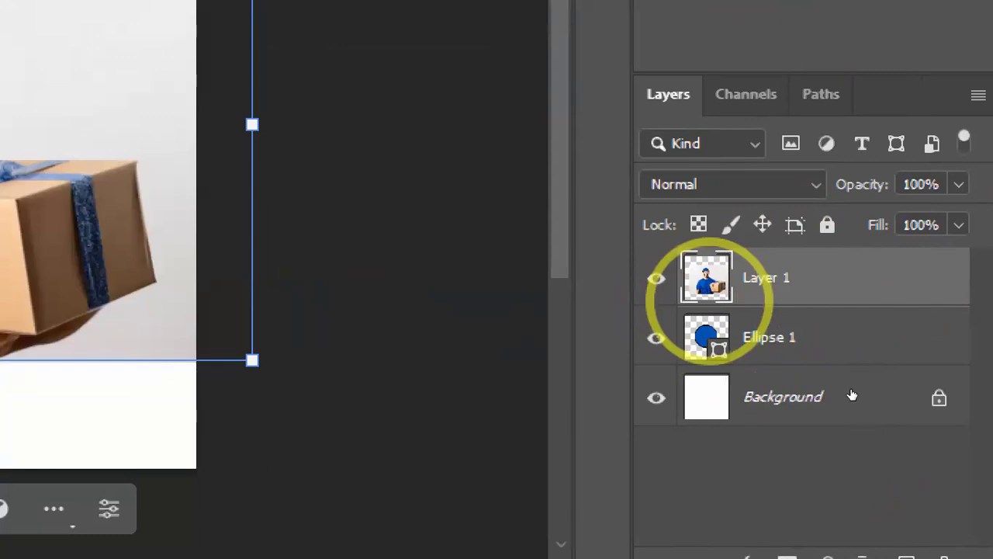
key(ctrl)
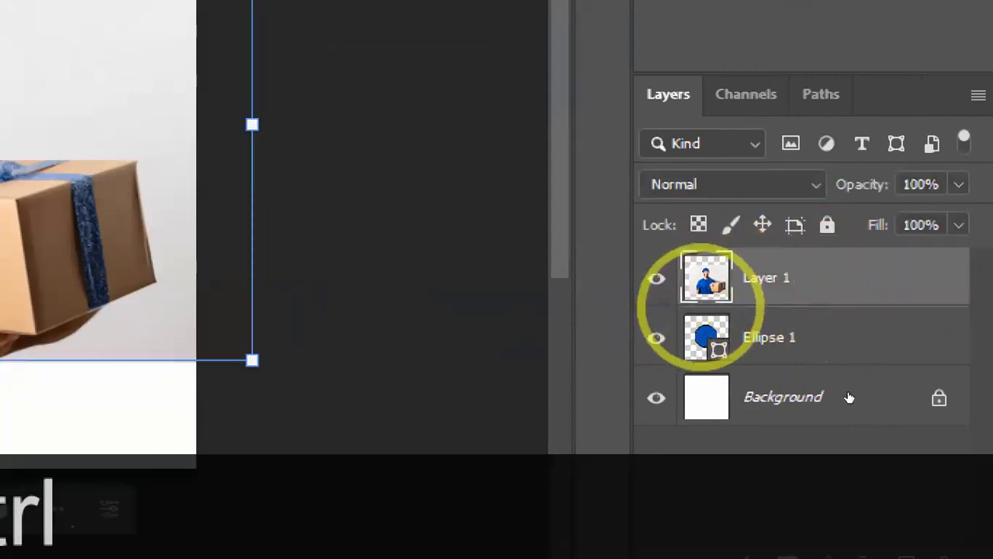
ctrl+click(704, 303)
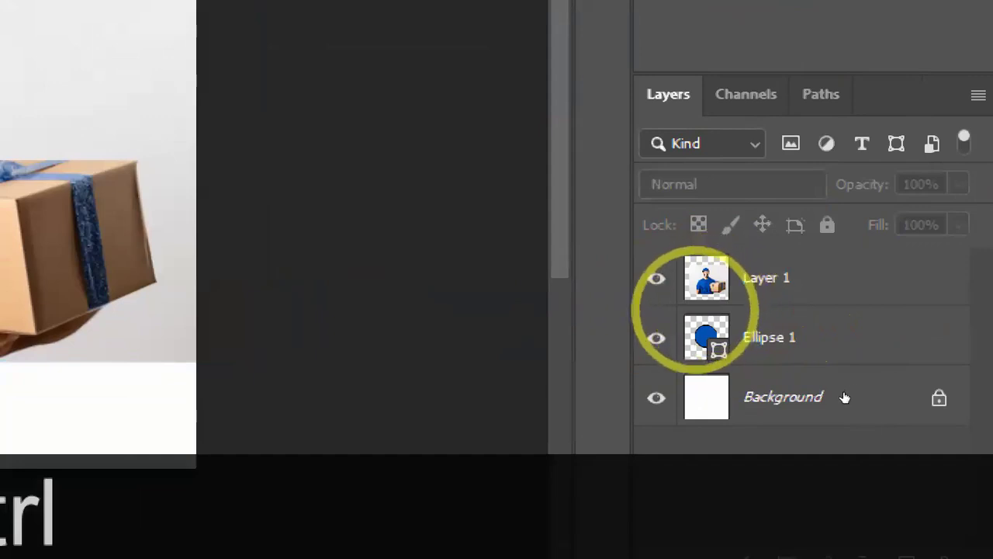
ctrl+click(699, 304)
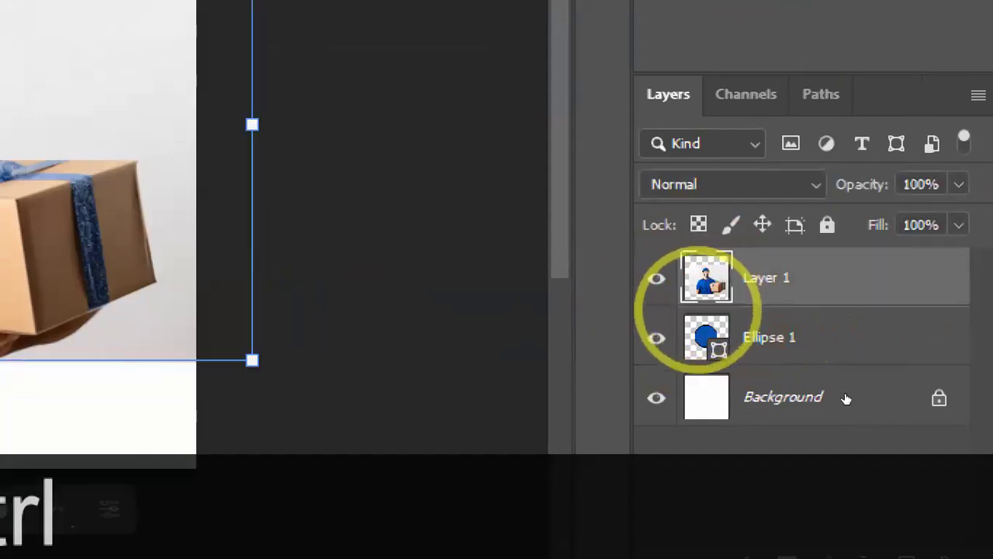
Clip Layer 1 to Ellipse 1 at the border between the two layers, and undo the clipping after resetting Magnifier to 100%.
key(alt)
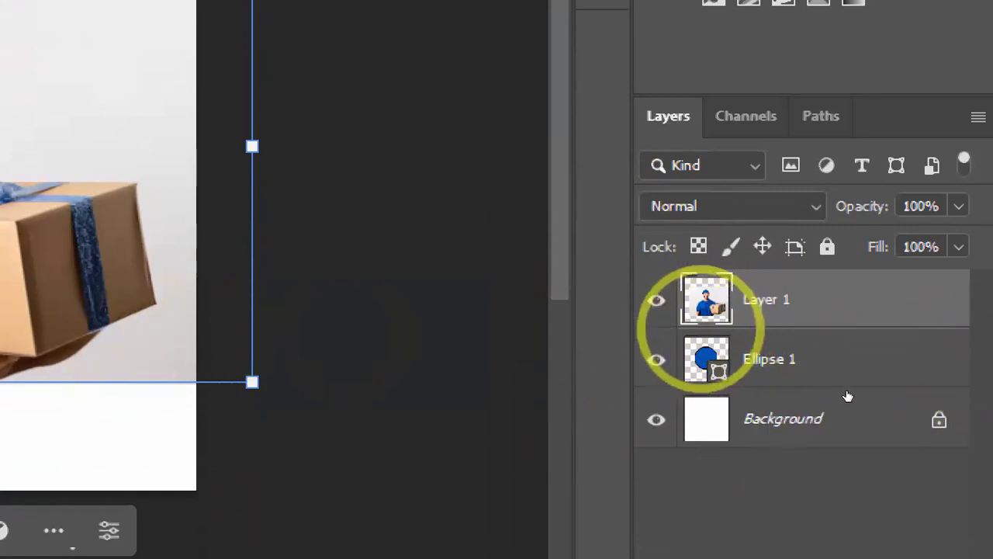
key(alt)
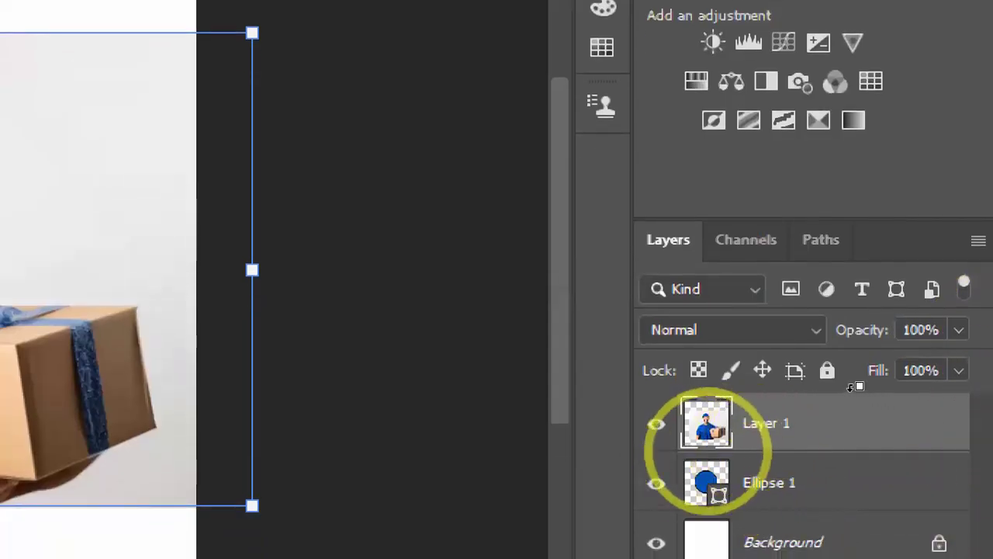
alt+click(853, 392)
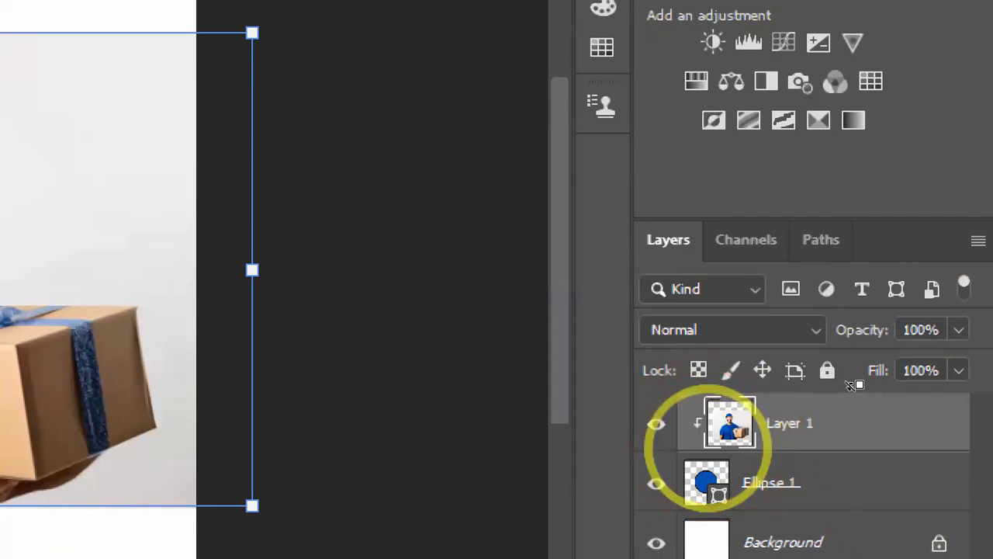
key(ctrl+plus)
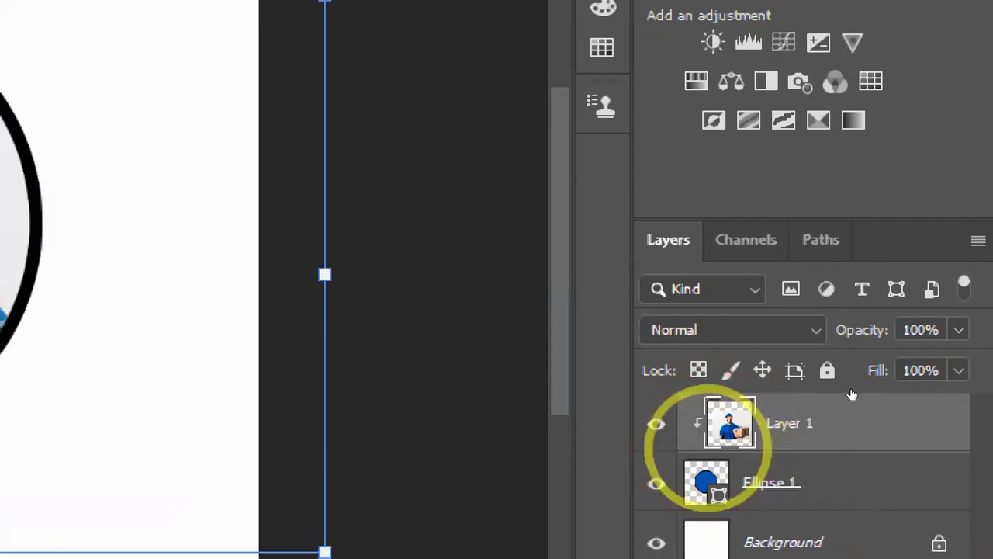
click(435, 71)
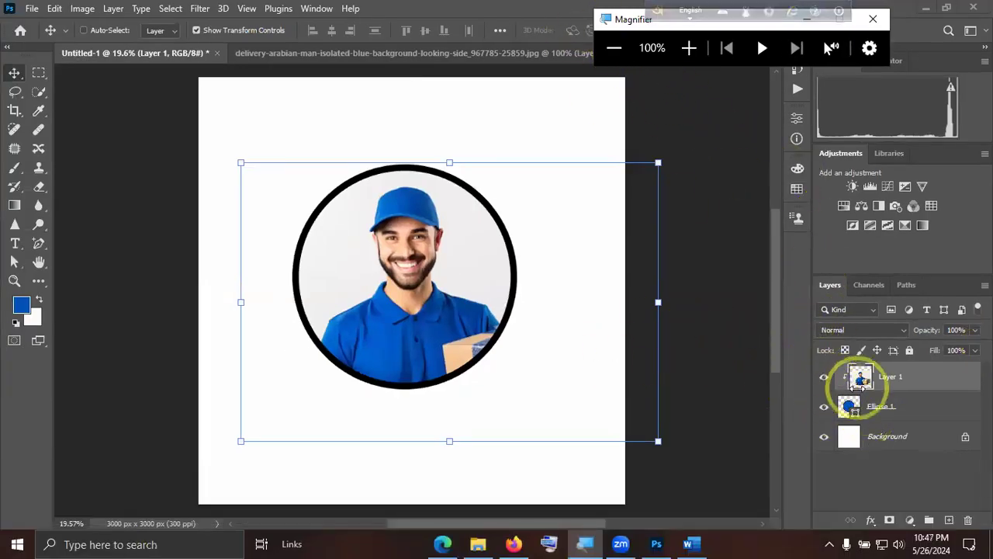
click(893, 384)
key(ctrl+z)
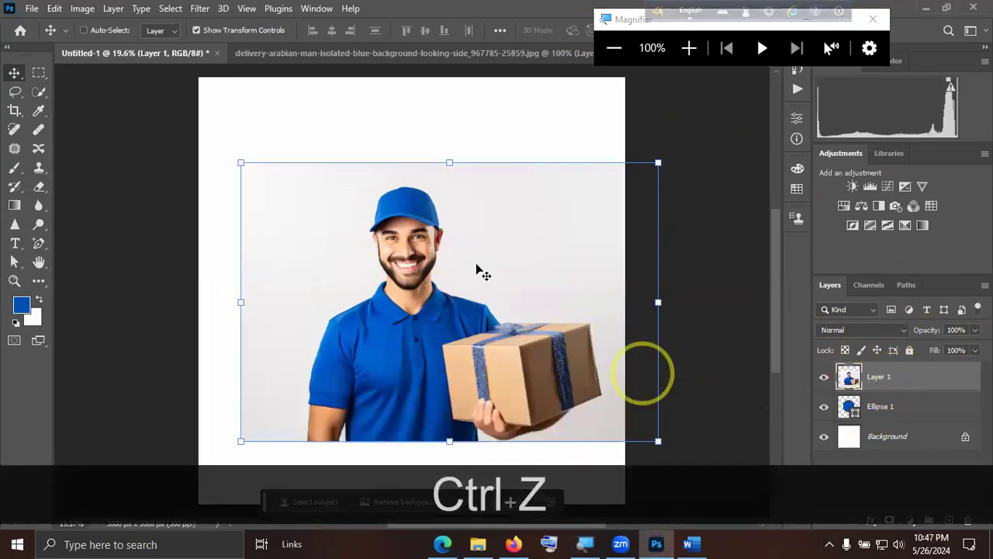
Clip the Layer 1 photo to the Ellipse 1 circle again at their shared layer border and deselect all layers.
key(alt)
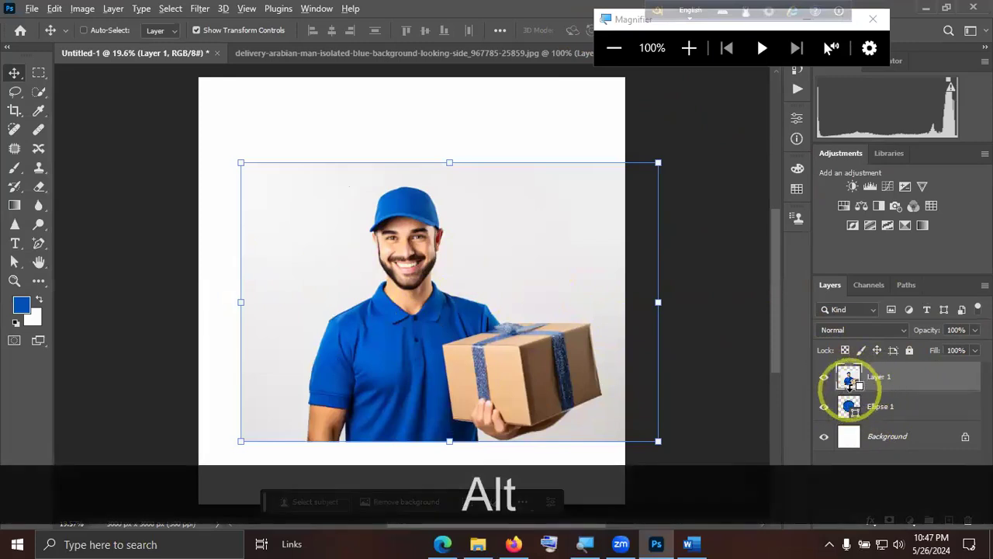
alt+click(846, 390)
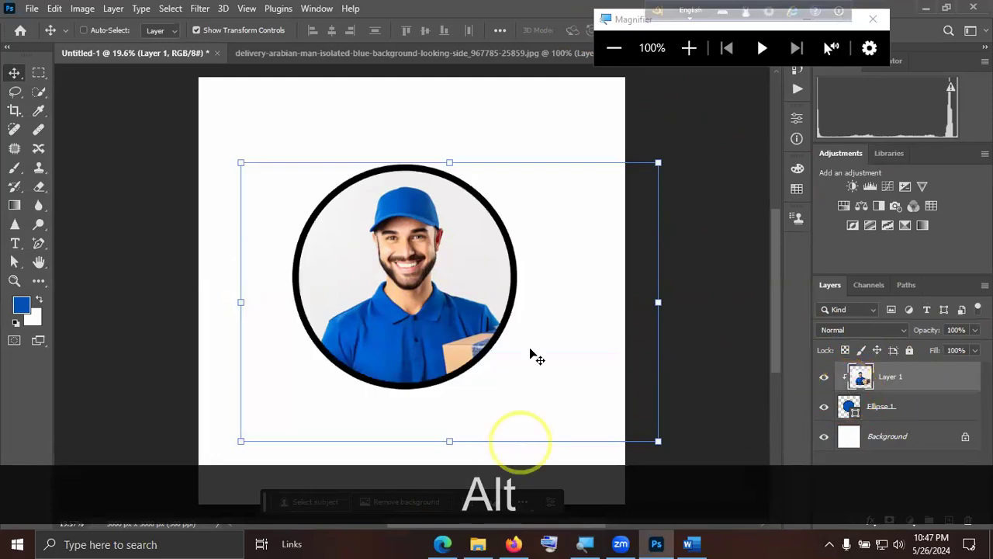
click(882, 466)
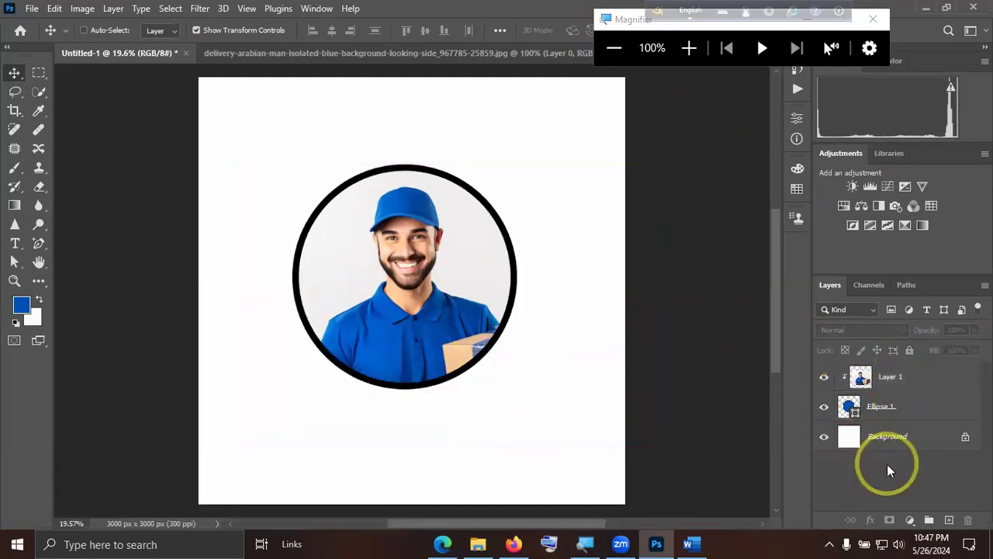
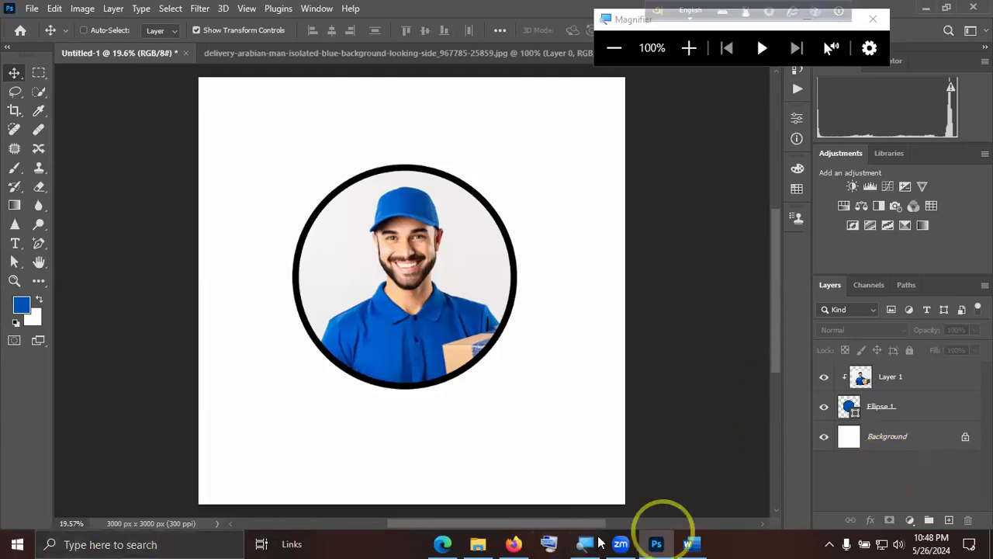
click(443, 543)
click(443, 543)
click(621, 543)
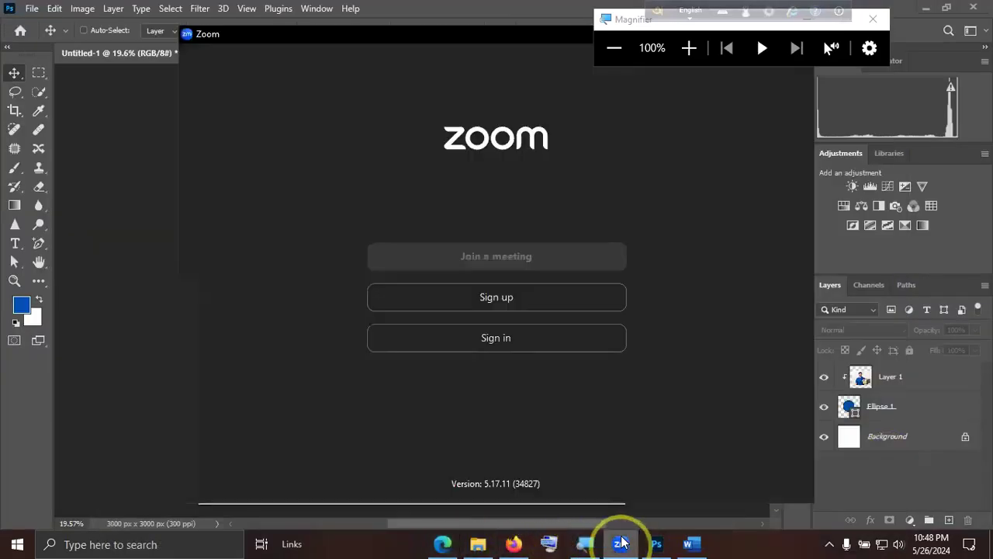
click(655, 544)
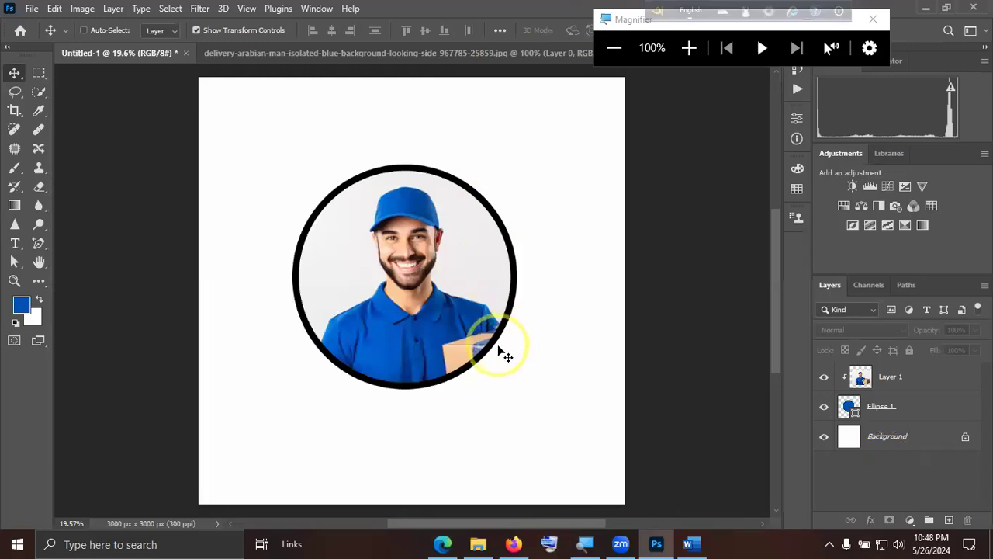
Open the Zoom meeting chat and read back through the students' earlier messages about the circle and clipping mask.
key(shift)
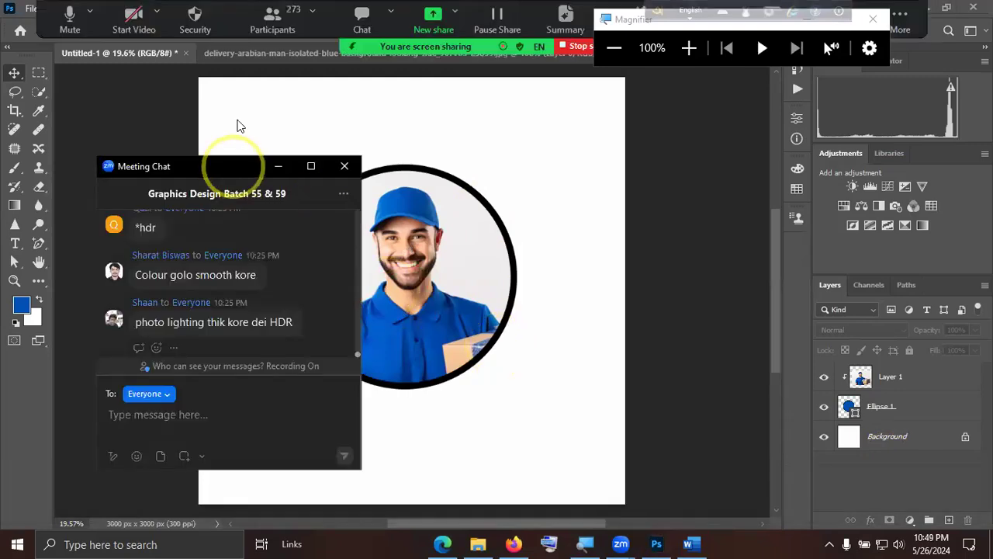
drag(239, 125, 239, 125)
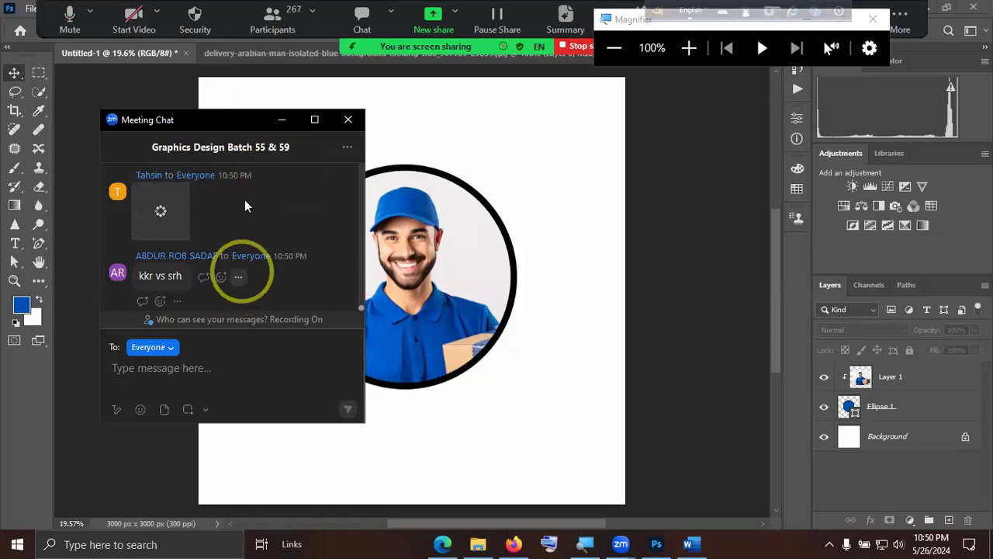
scroll(279, 272, up, 3)
scroll(286, 274, up, 2)
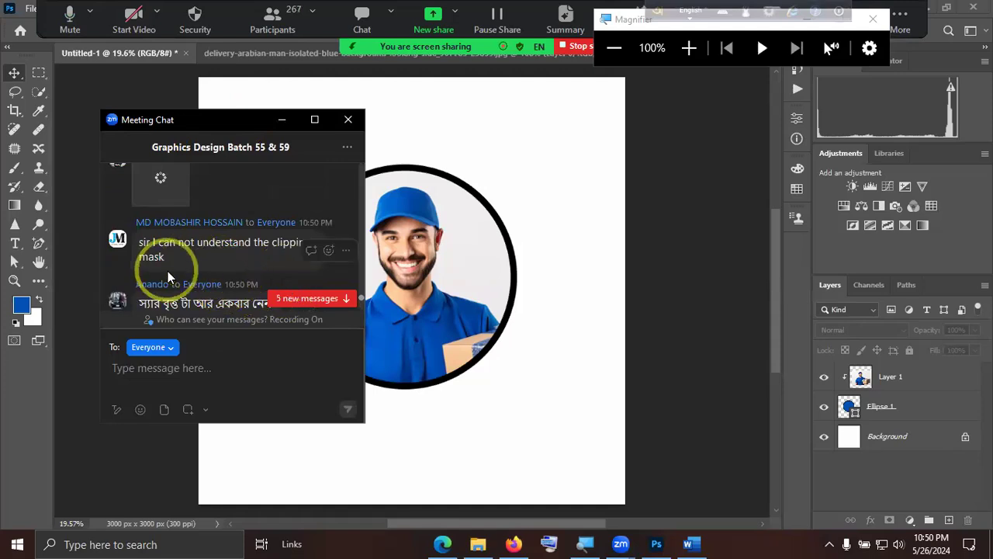
scroll(195, 279, up, 1)
scroll(196, 272, up, 4)
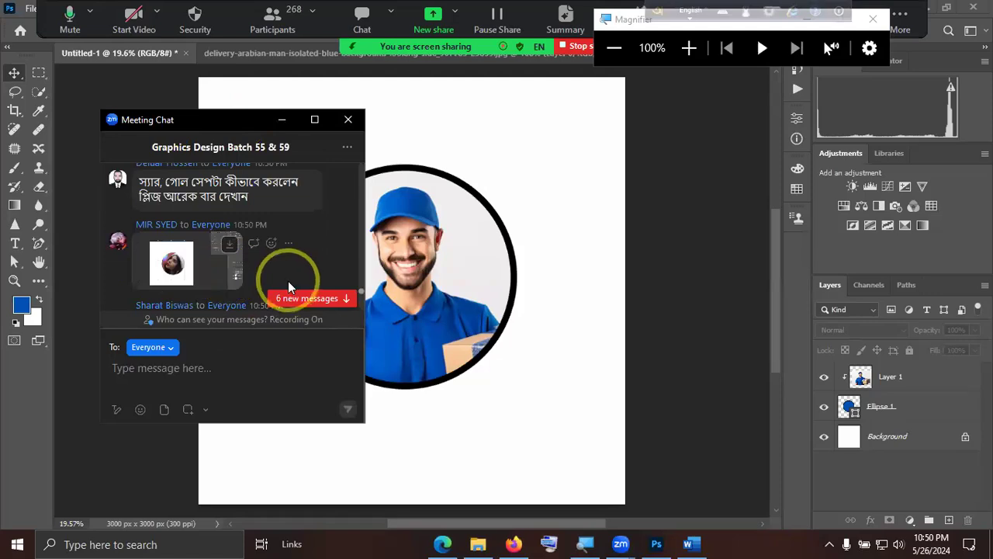
scroll(281, 276, up, 3)
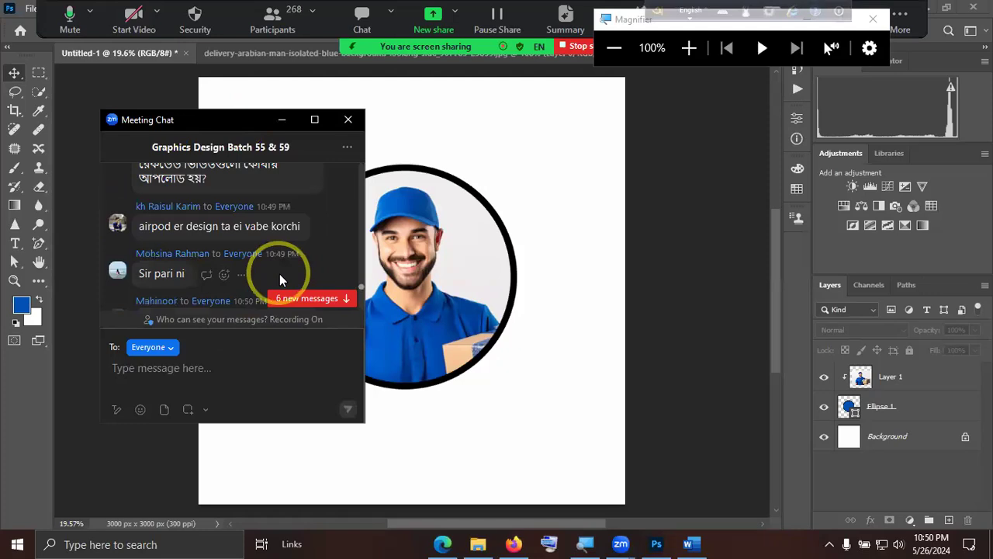
scroll(280, 276, up, 3)
scroll(281, 274, up, 3)
scroll(280, 274, down, 2)
scroll(281, 273, down, 2)
scroll(281, 273, up, 2)
scroll(281, 273, down, 5)
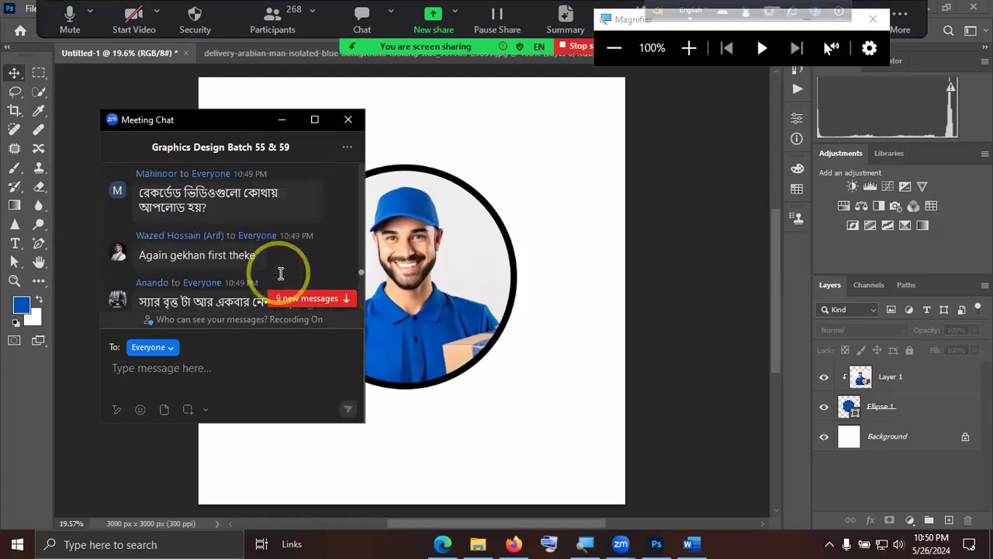
scroll(280, 273, up, 7)
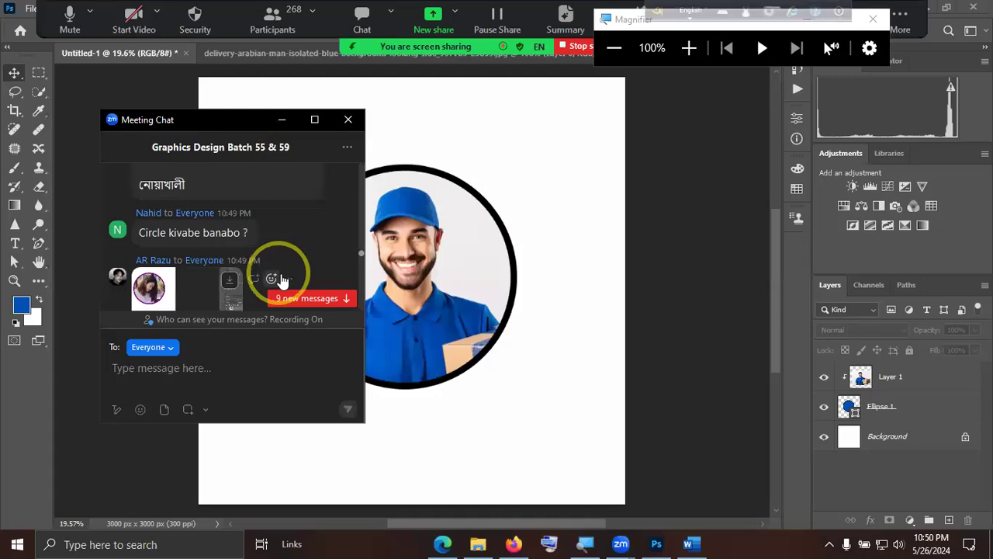
scroll(281, 279, down, 8)
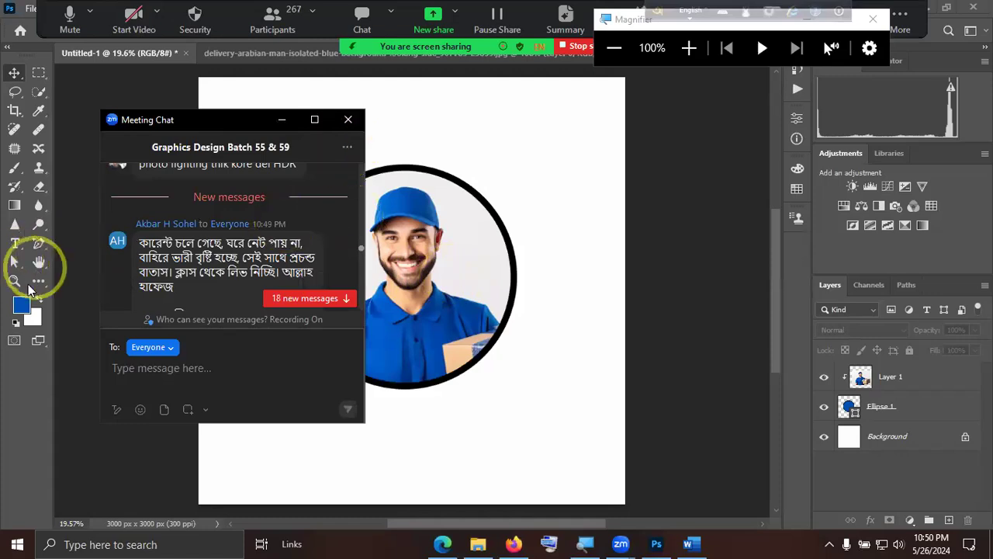
Jump to the newest chat messages, review the recent requests about the circle and clipping mask, and close the chat.
click(317, 300)
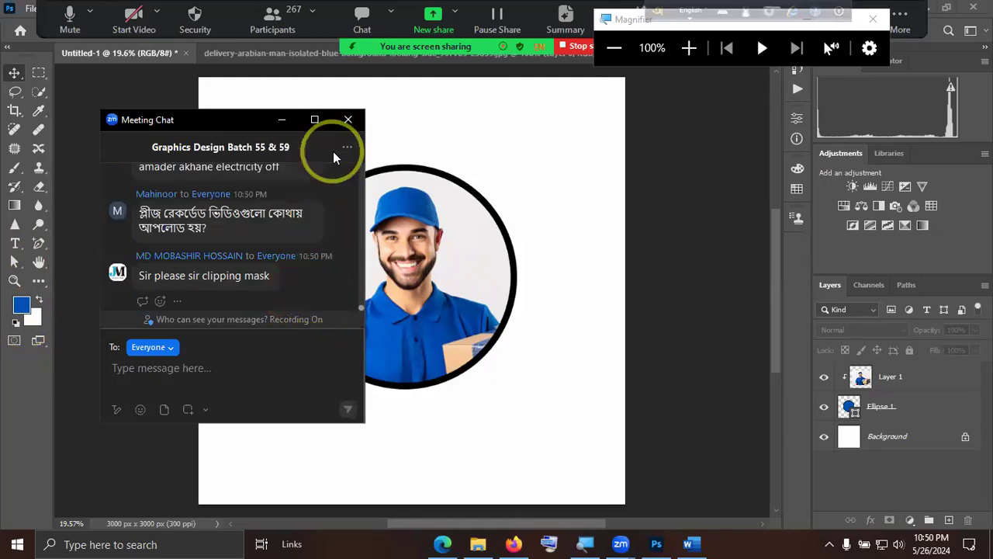
scroll(296, 263, up, 2)
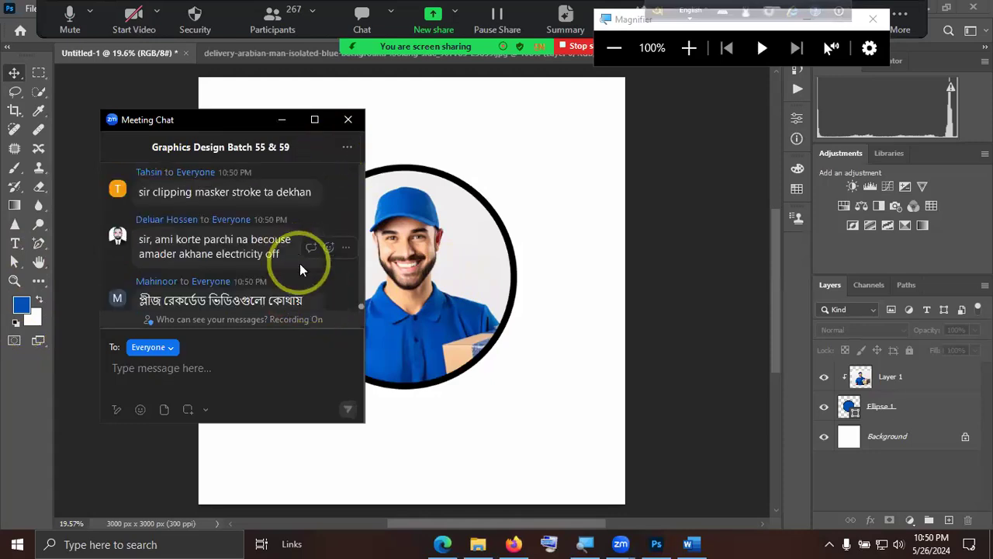
scroll(300, 263, down, 1)
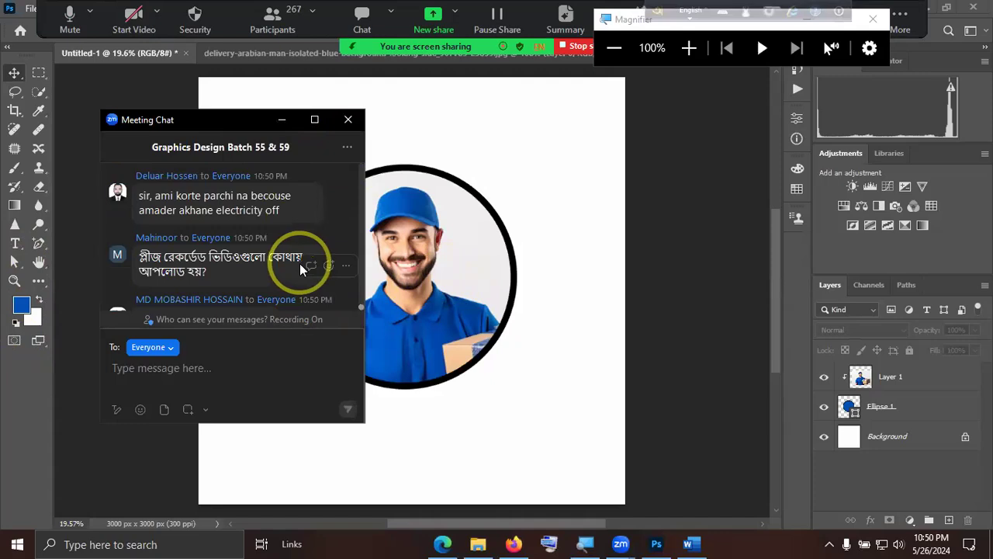
scroll(299, 276, down, 10)
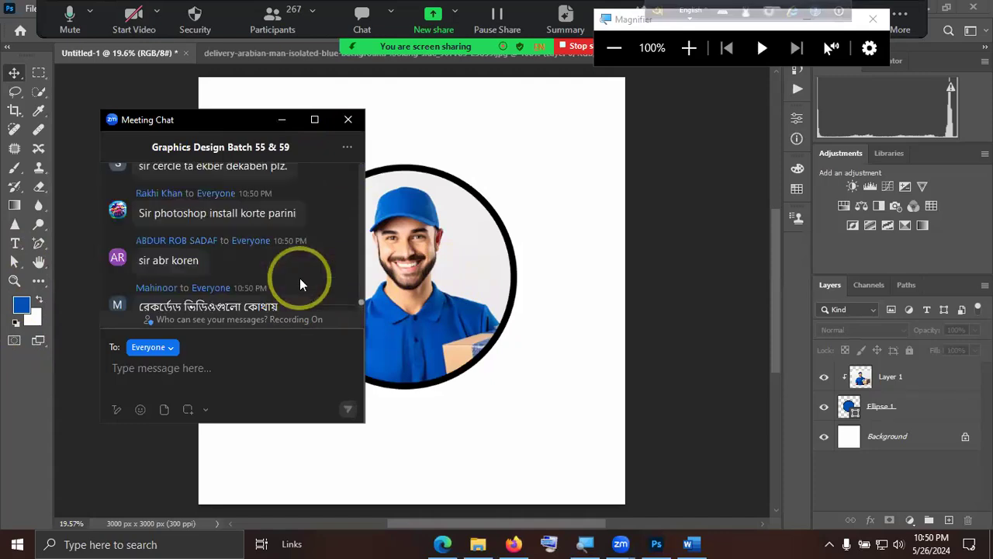
scroll(300, 276, down, 5)
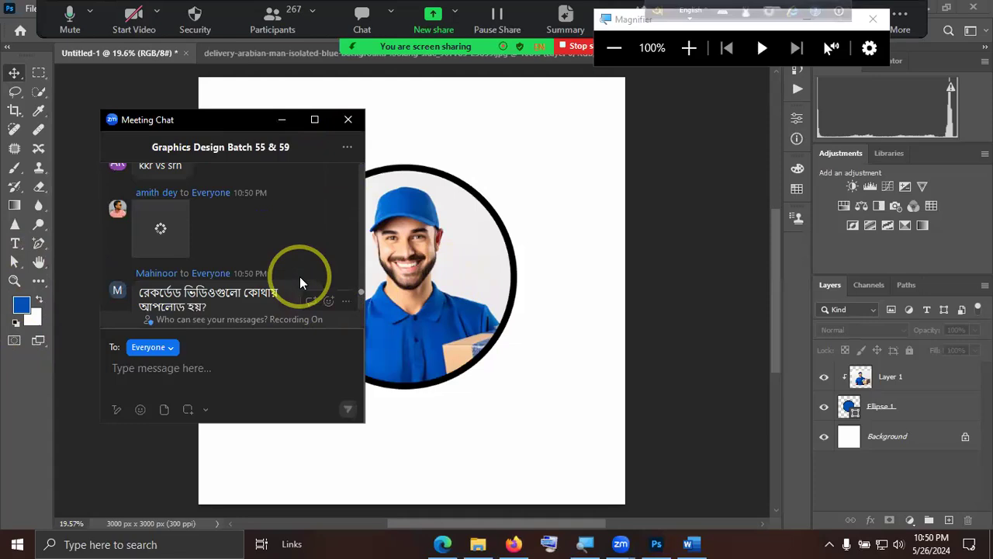
scroll(300, 276, down, 4)
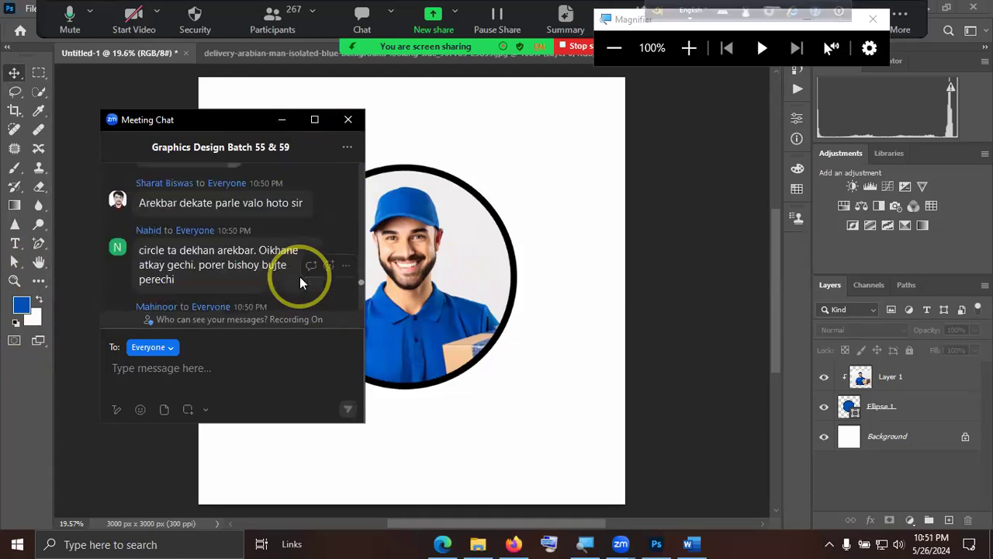
scroll(299, 276, down, 3)
scroll(301, 277, down, 3)
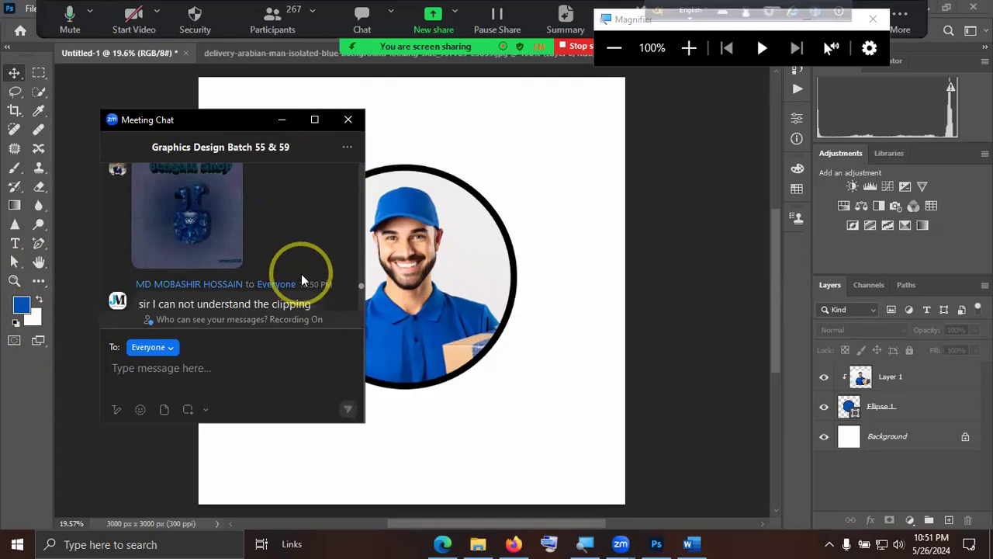
scroll(301, 274, down, 8)
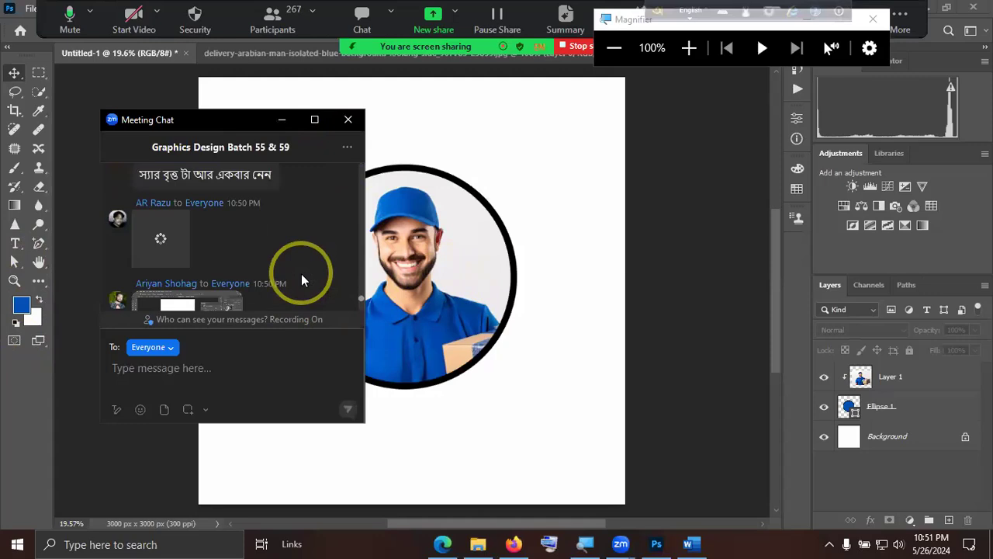
scroll(302, 272, up, 3)
scroll(303, 273, up, 4)
scroll(309, 278, down, 3)
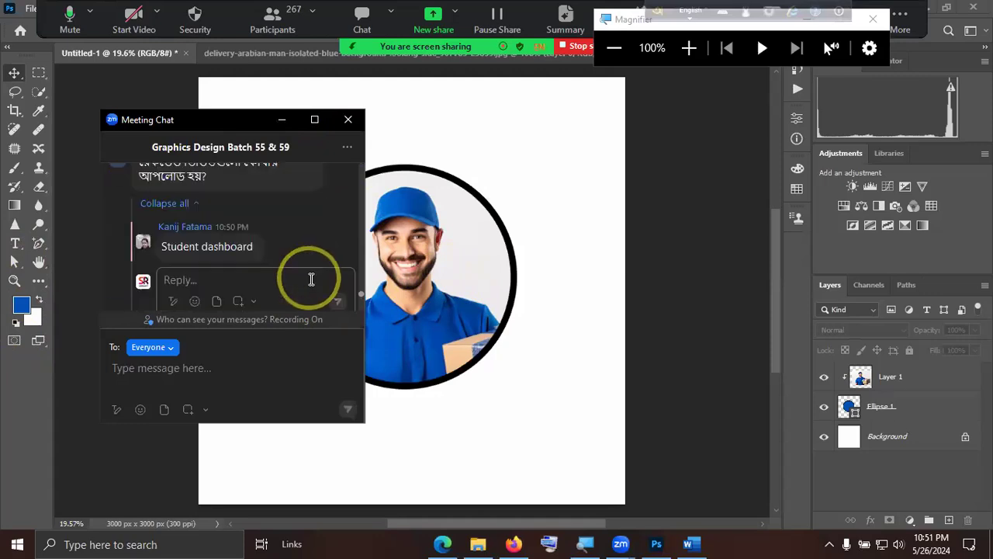
click(347, 121)
Delete the Ellipse 1 and Layer 1 layers from Untitled-1 so only the Background remains.
click(847, 407)
key(Delete)
click(898, 376)
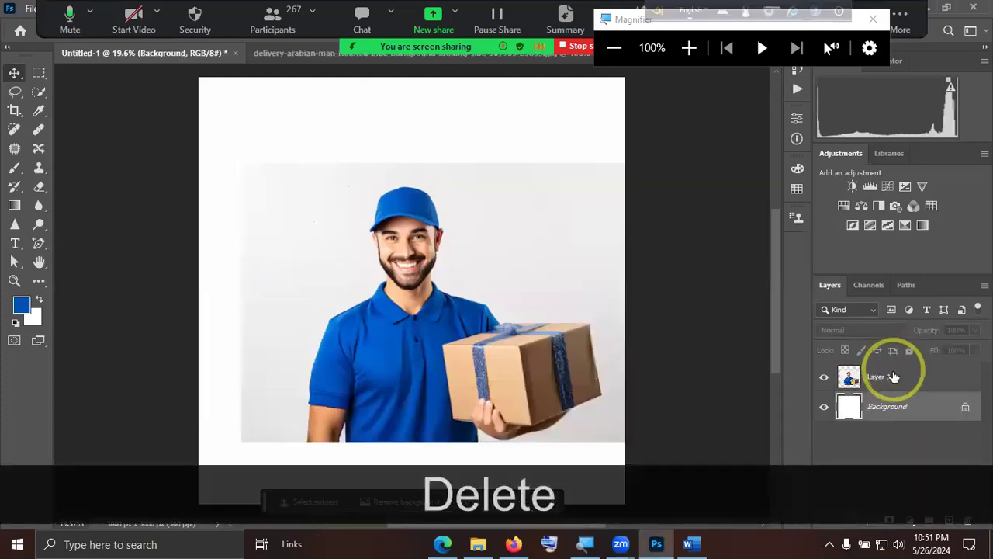
key(Delete)
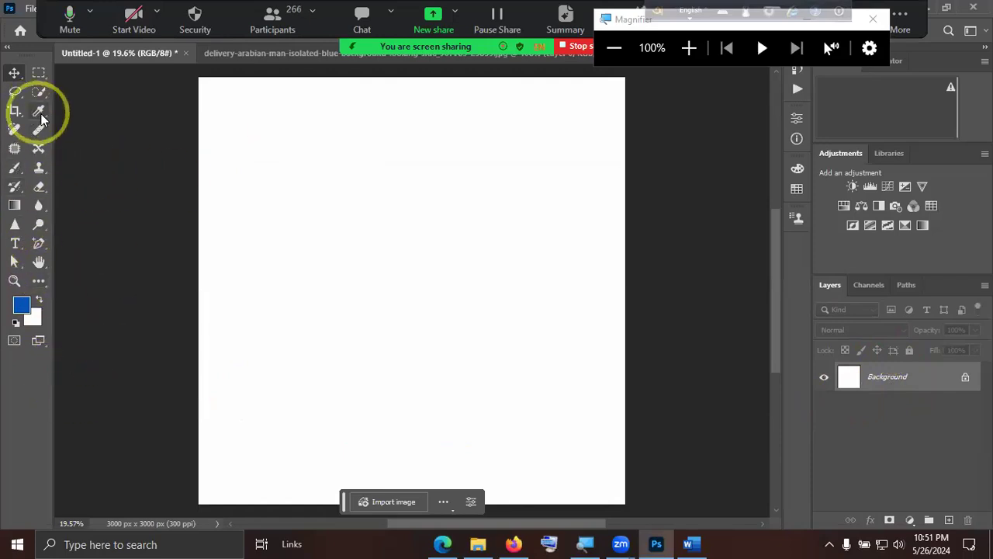
Draw a blue circle about 1426 px in diameter near the middle of the canvas with the Ellipse Tool.
click(37, 284)
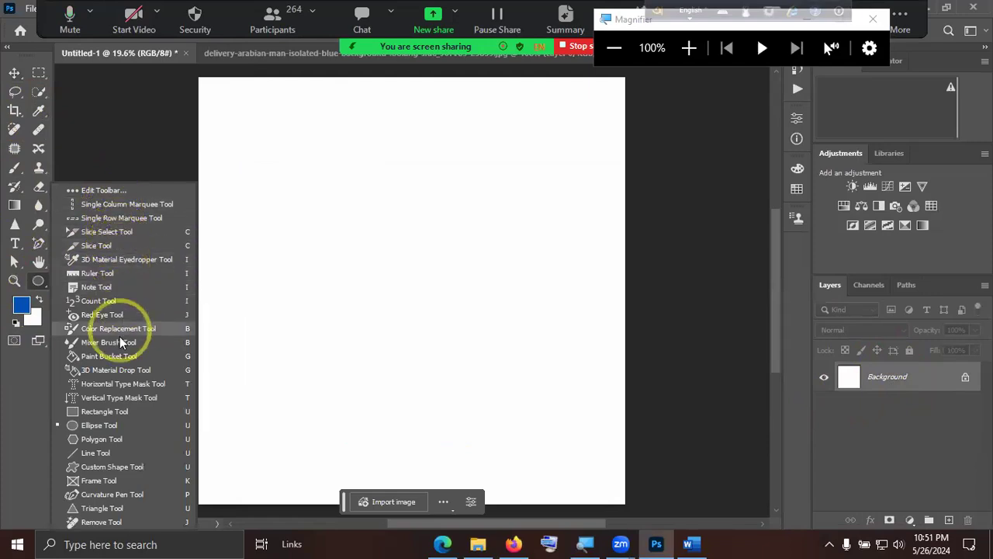
click(102, 425)
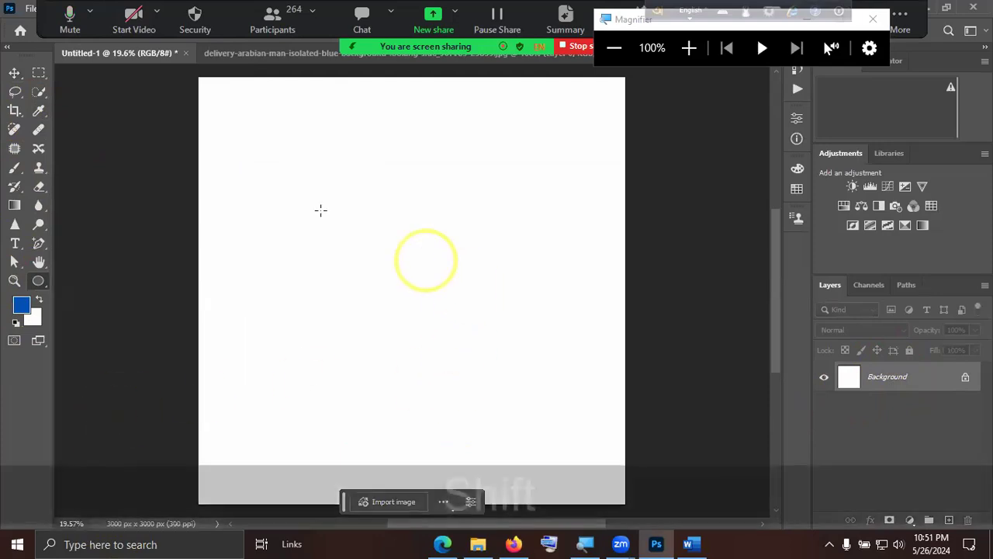
mouse_move(287, 172)
mouse_down()
mouse_move(416, 274)
mouse_move(492, 377)
mouse_up()
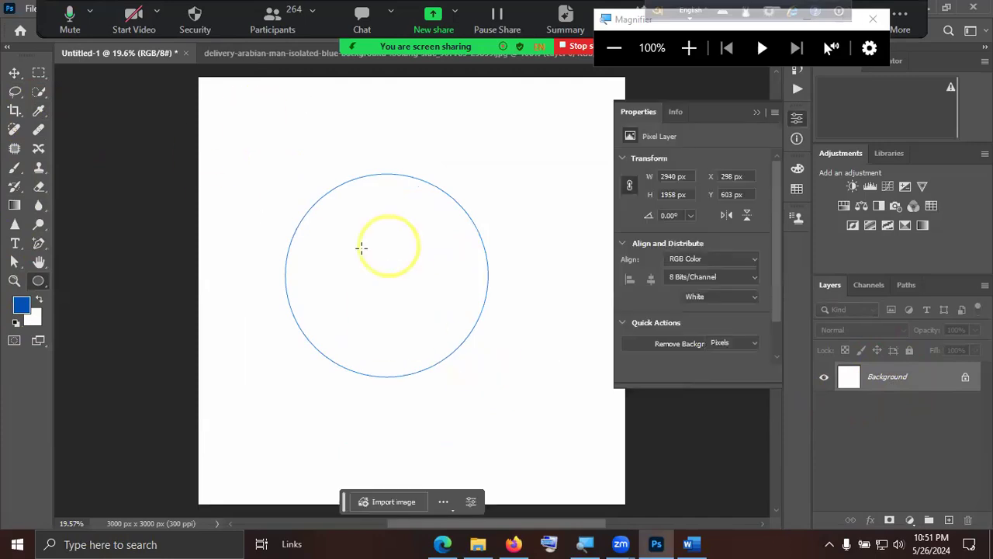
click(385, 273)
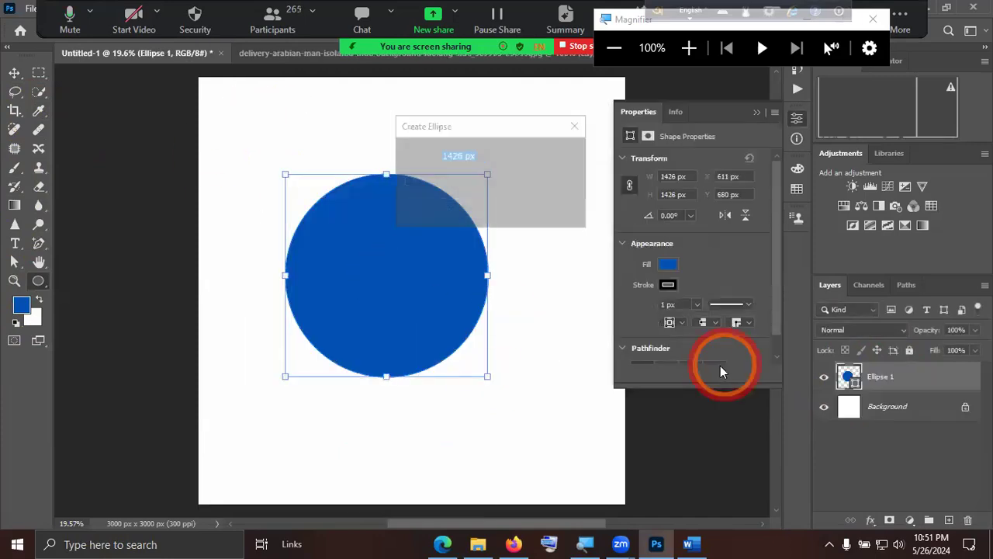
click(536, 208)
Move the circle horizontally to about X 708 px and close Magnifier.
click(14, 72)
drag(466, 299, 479, 298)
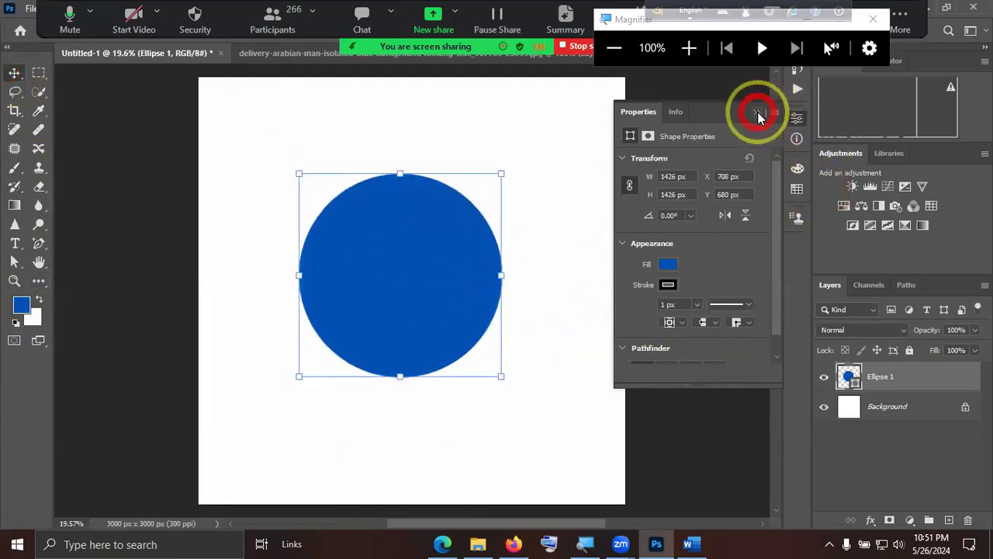
click(904, 18)
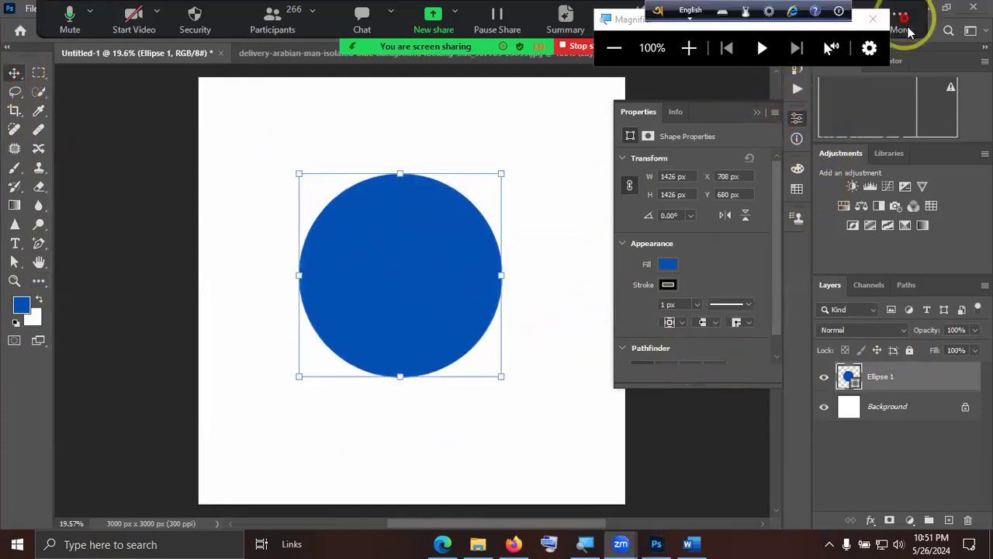
click(869, 19)
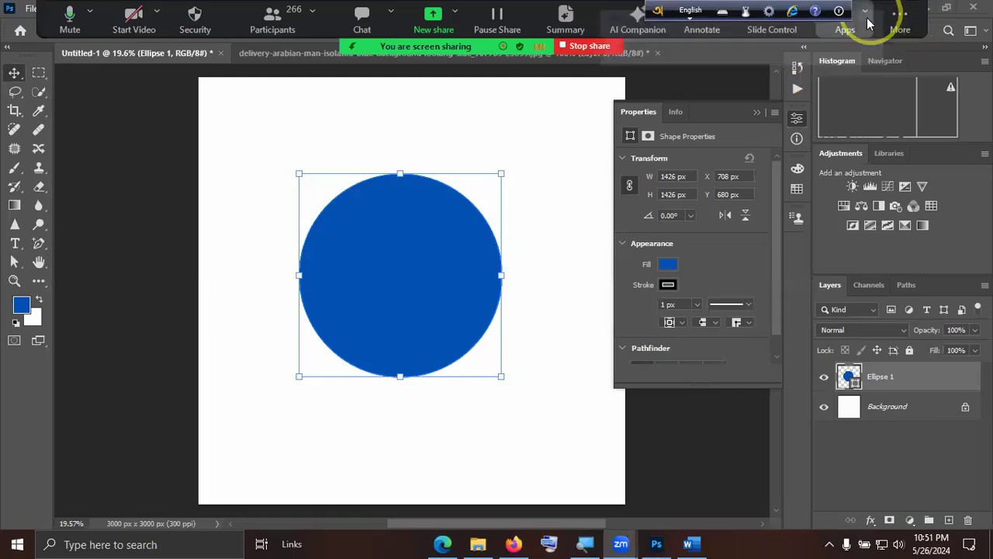
Paste the delivery man photo into Untitled-1 and scale it to about 345% over the blue circle.
click(296, 50)
click(153, 59)
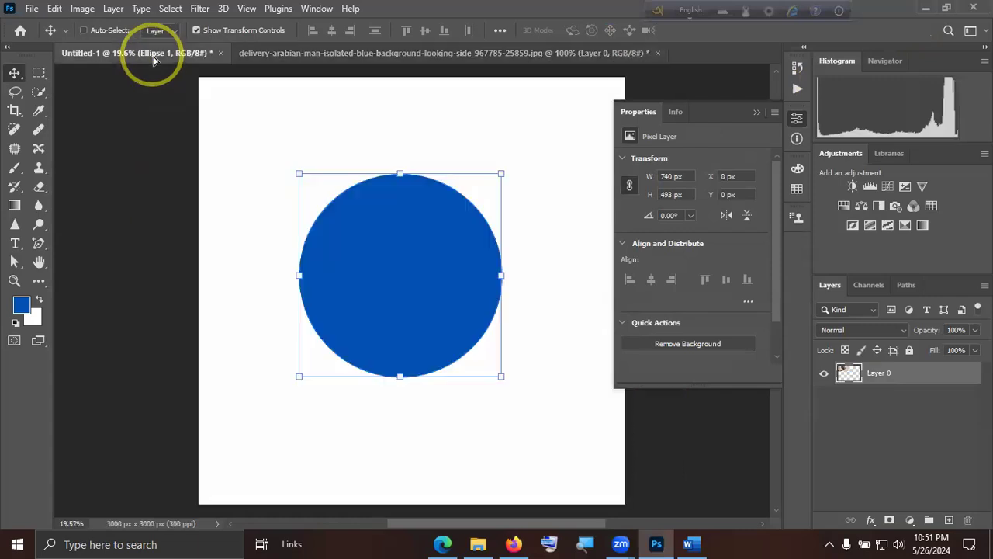
key(ctrl+v)
drag(431, 287, 613, 397)
drag(524, 342, 530, 359)
click(757, 112)
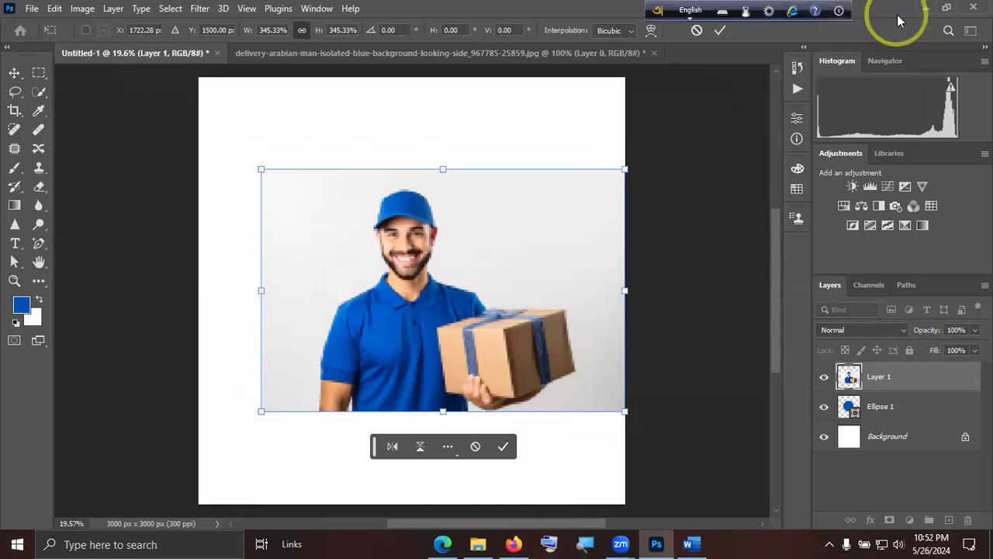
click(718, 32)
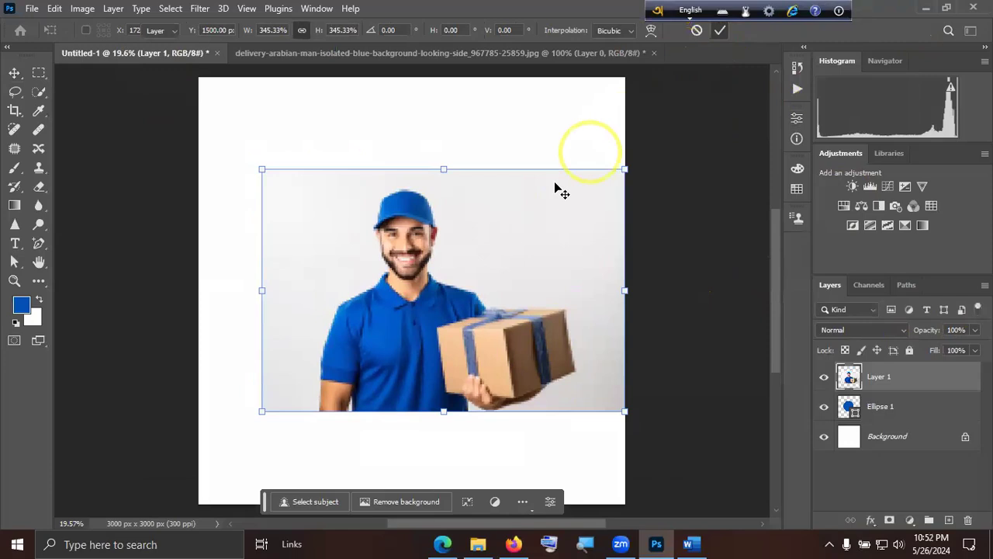
Shift the Layer 1 photo slightly left over the circle at 34% opacity, and restore its opacity to 100%.
click(499, 215)
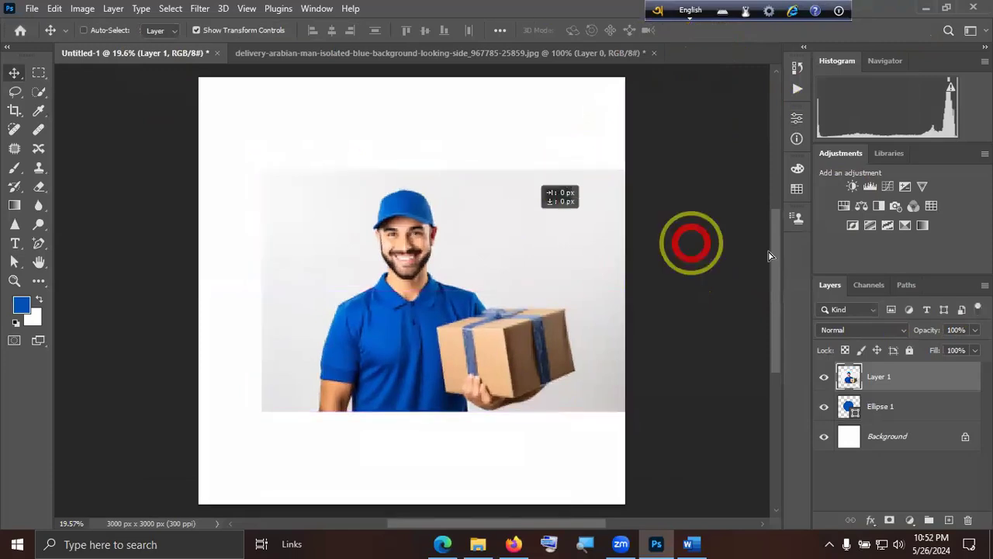
click(975, 329)
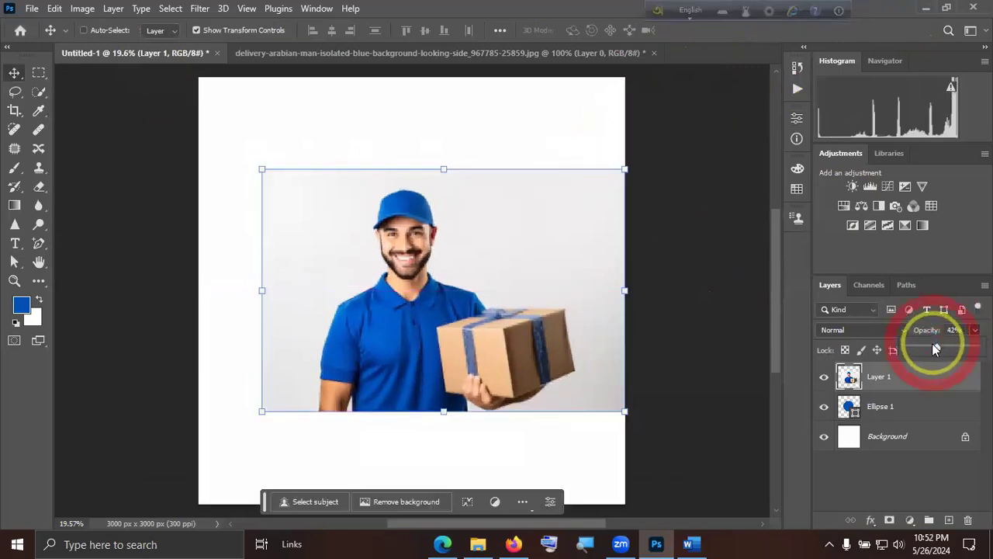
click(931, 347)
drag(530, 300, 510, 303)
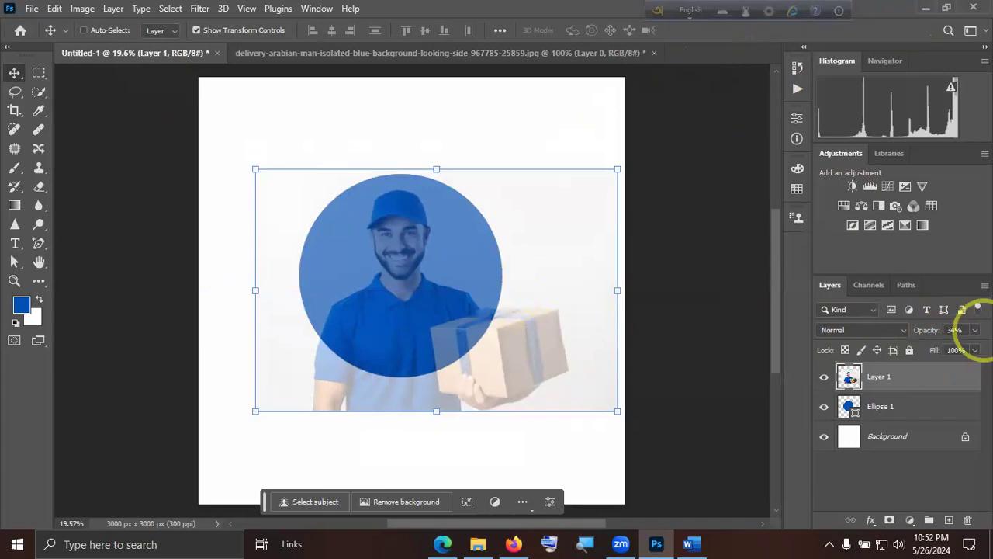
click(974, 330)
click(982, 347)
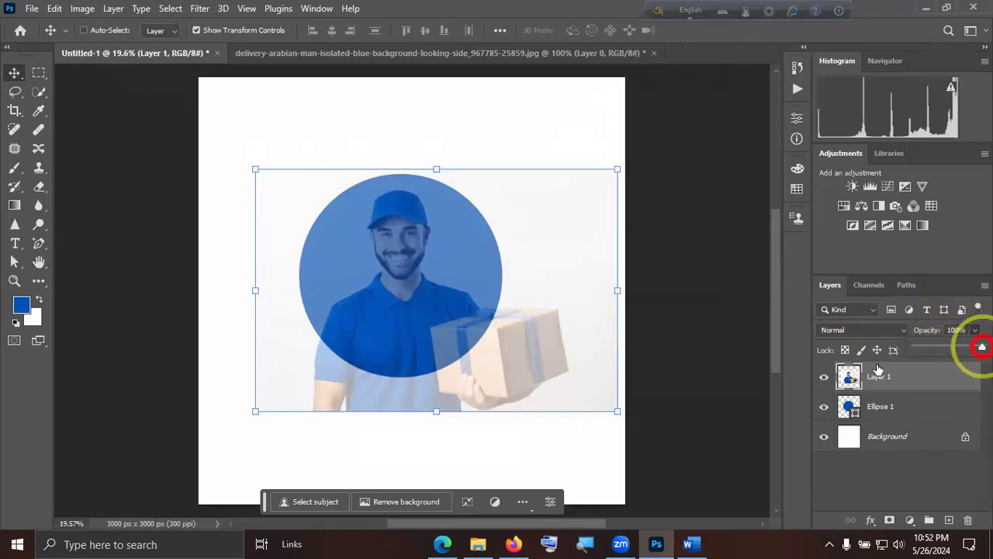
Clip the Layer 1 photo to the Ellipse 1 circle with a clipping mask, and close the delivery man document without saving.
click(941, 390)
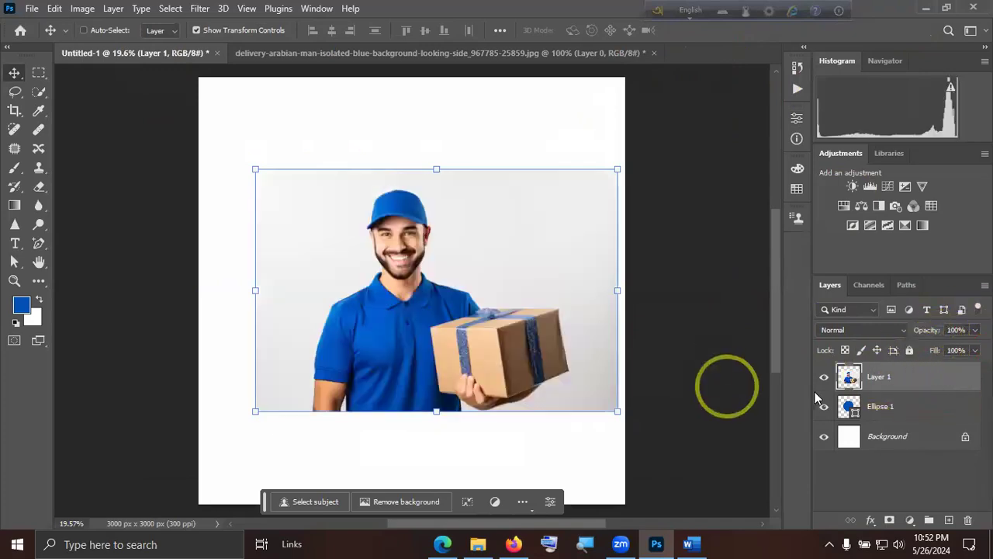
right_click(912, 378)
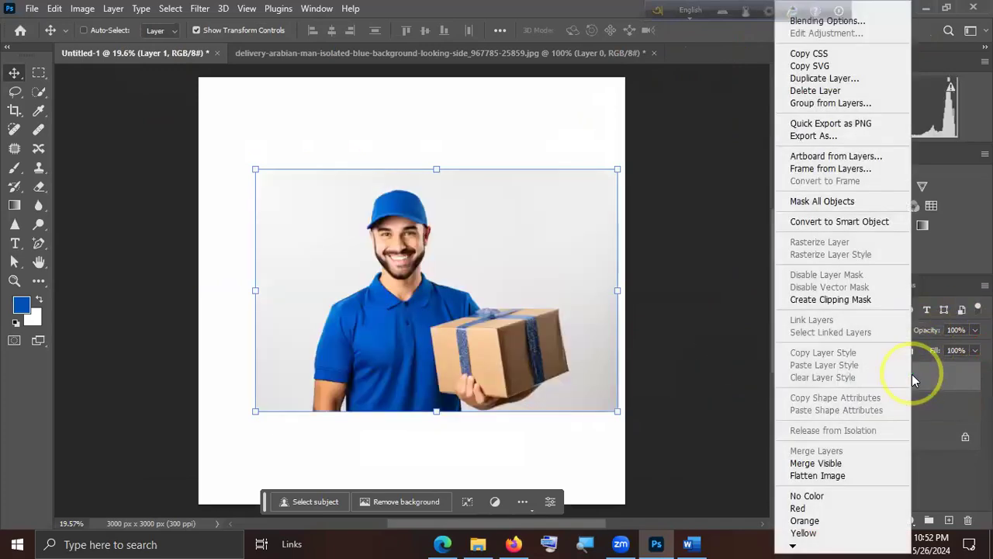
click(839, 302)
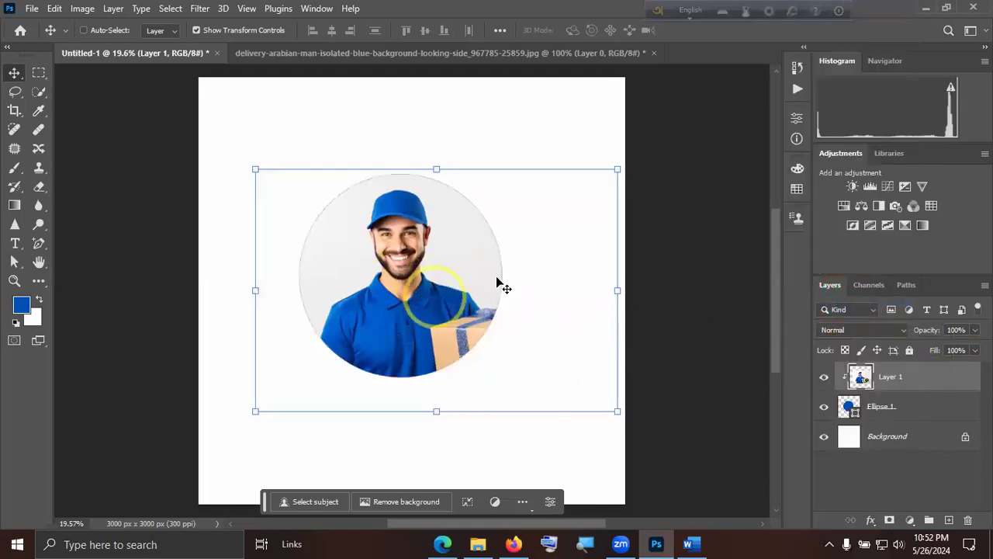
click(887, 466)
click(475, 349)
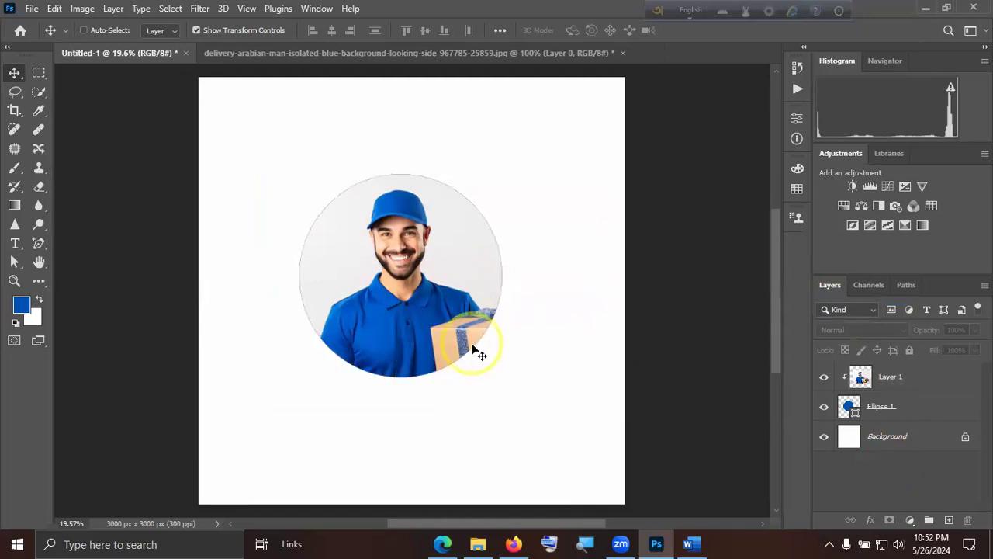
click(616, 54)
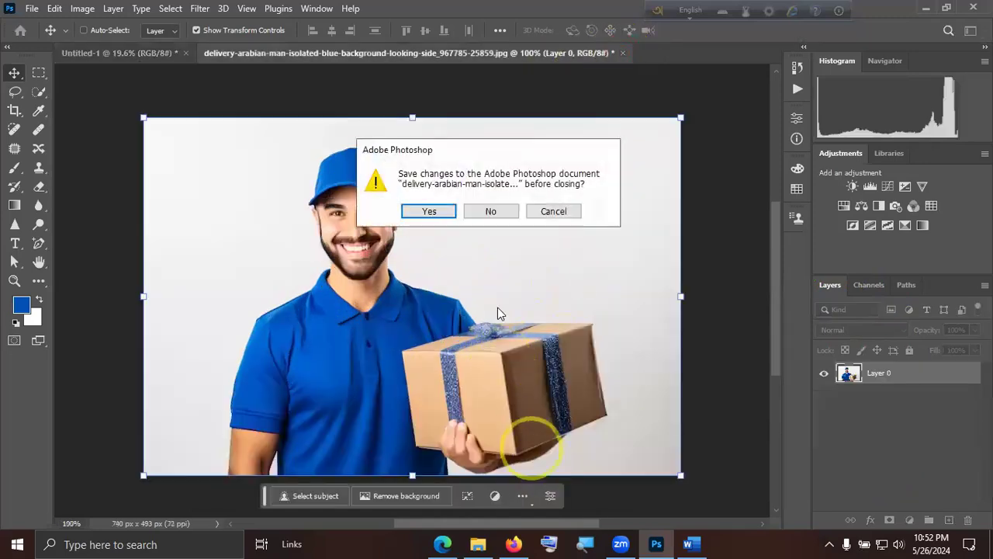
click(489, 211)
Switch to Firefox and search the web for "Firebackground" in a new tab.
click(514, 544)
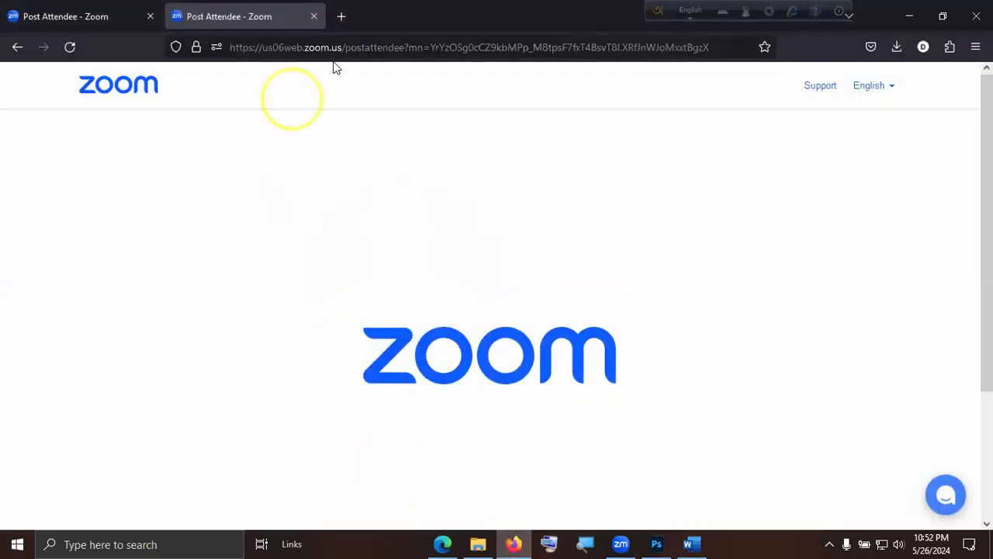
click(341, 16)
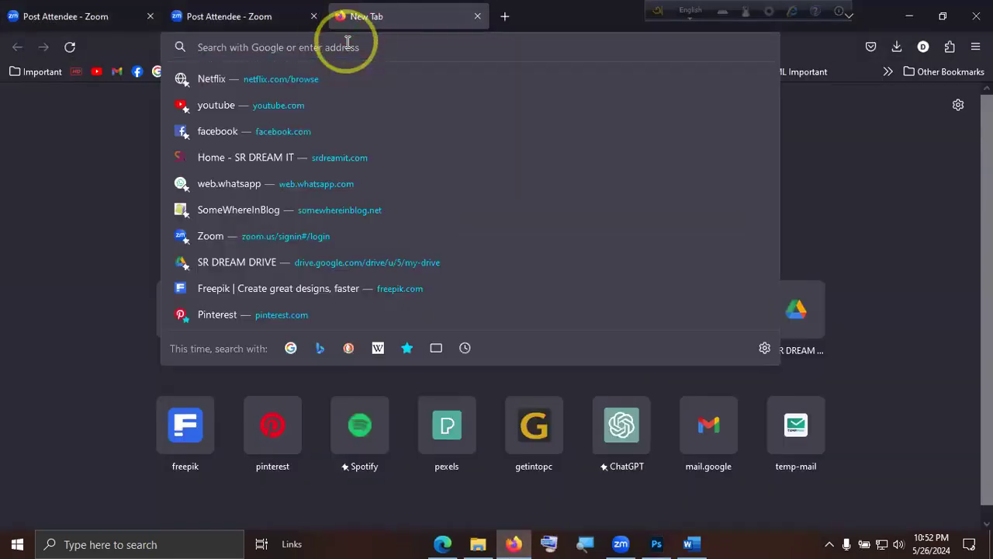
key(shift)
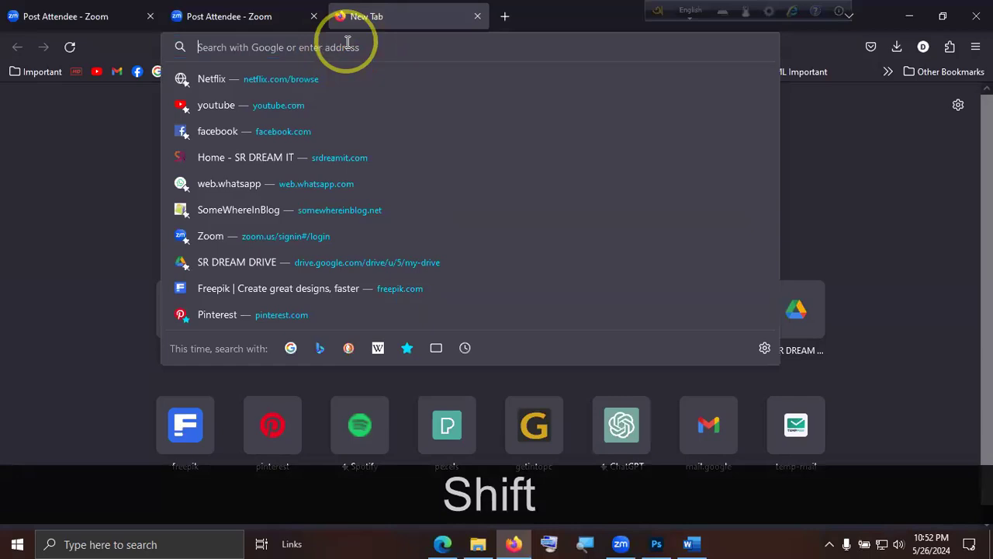
text(Fireb)
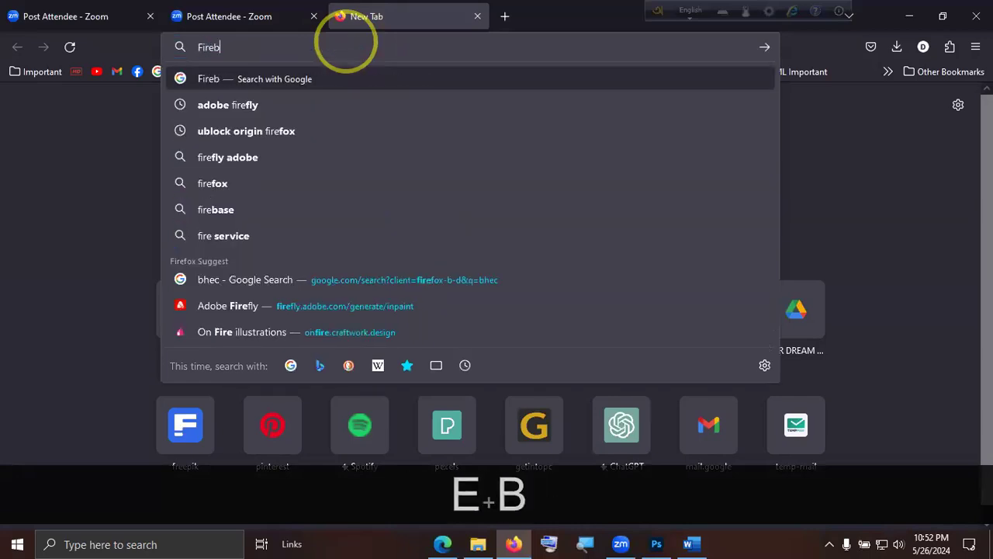
text(ackground)
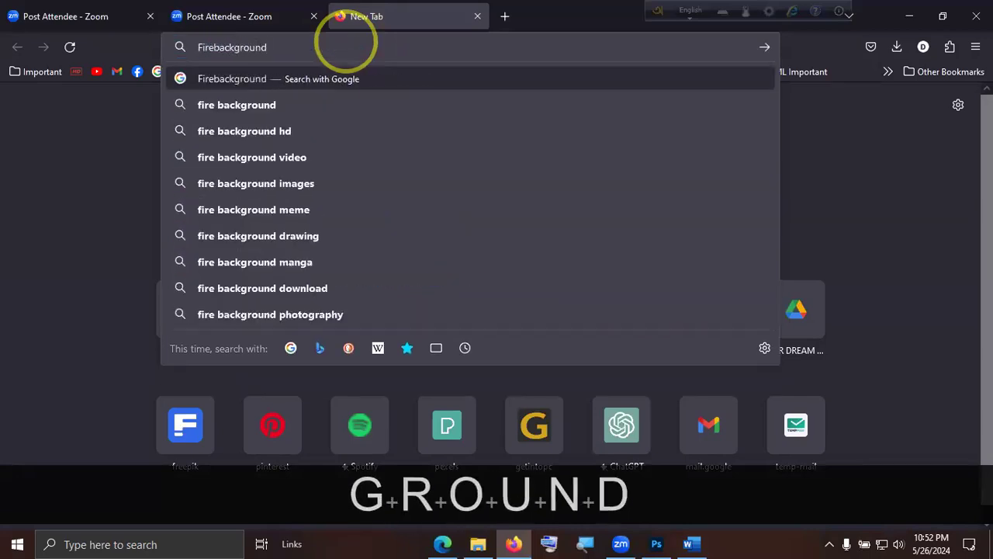
key(Return)
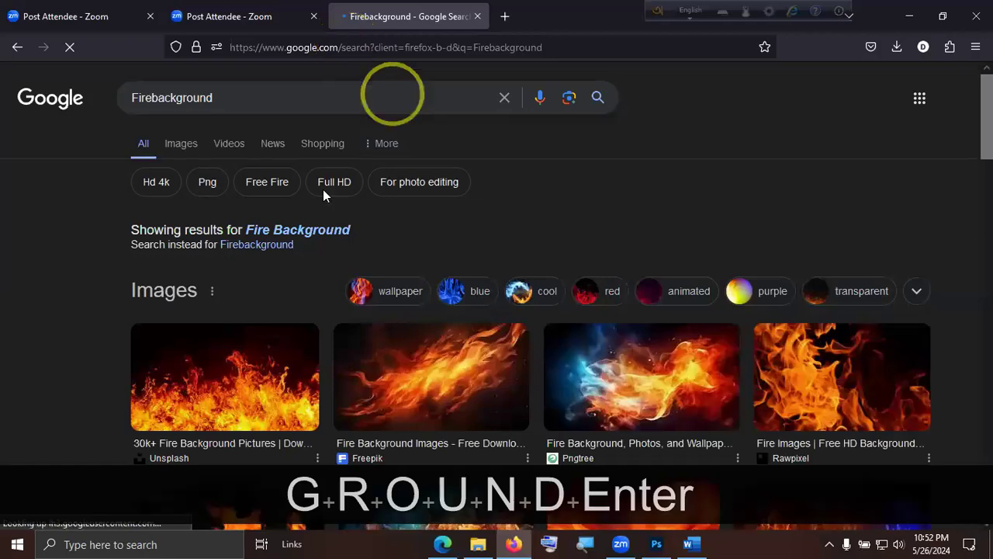
Open the Rawpixel fire images result and the public domain flame background photo on that site.
scroll(643, 364, down, 3)
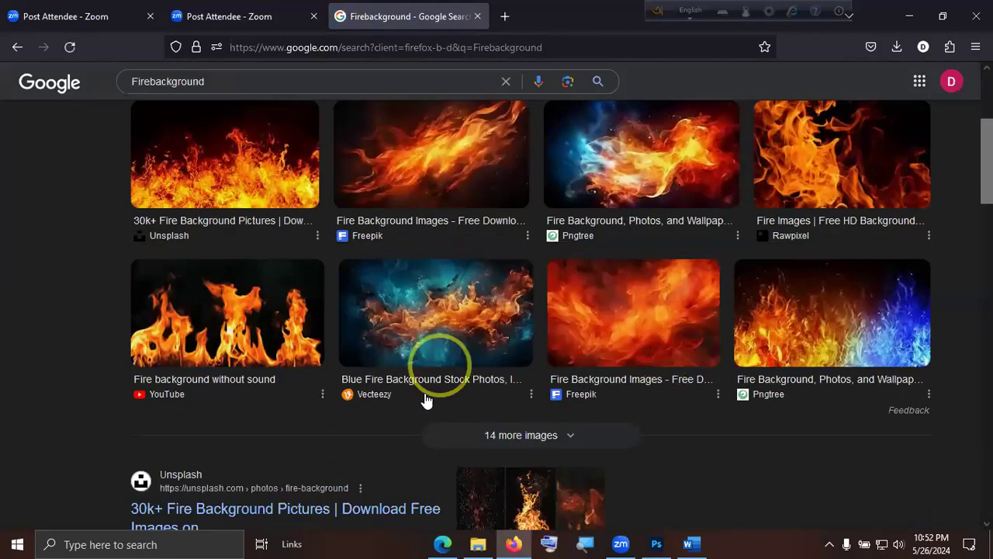
scroll(745, 365, up, 2)
click(830, 336)
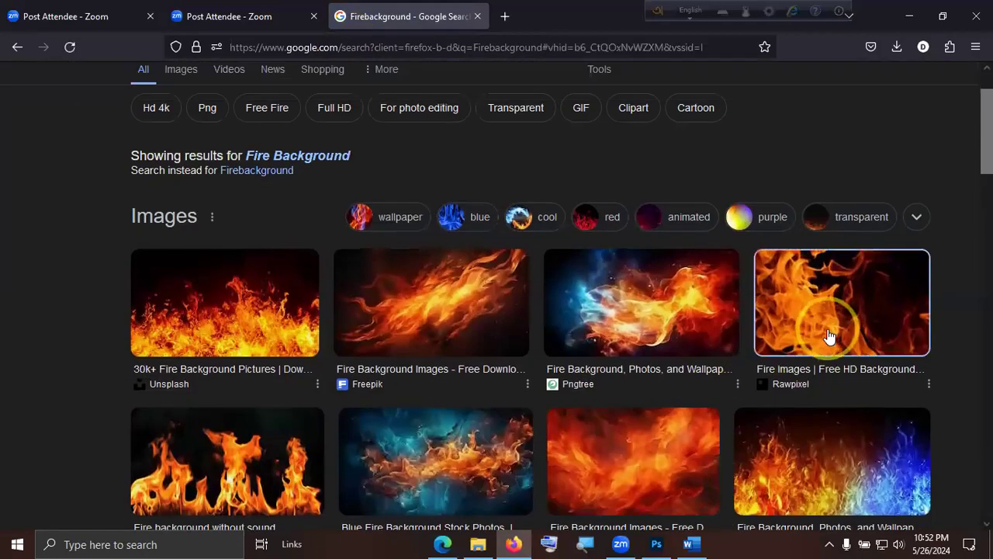
click(839, 324)
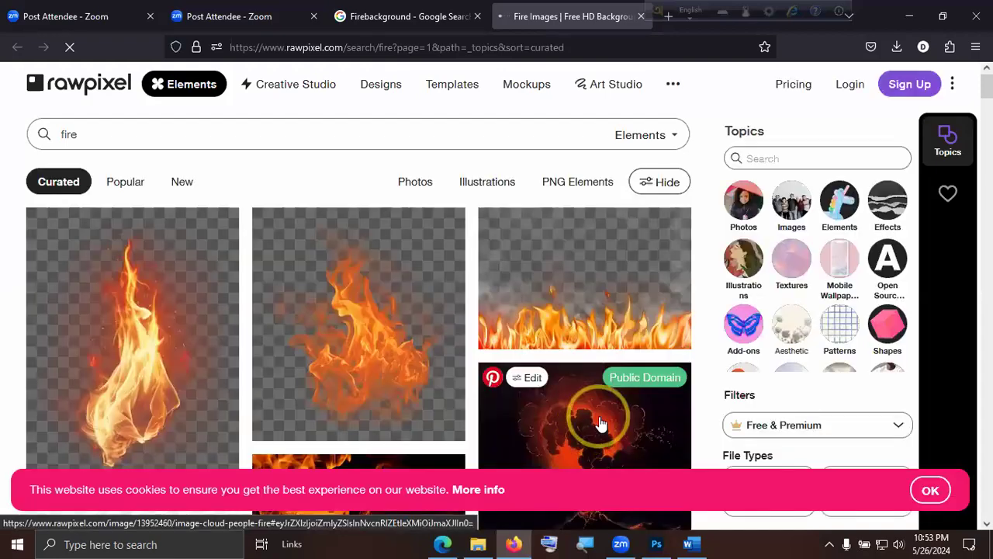
scroll(595, 419, down, 3)
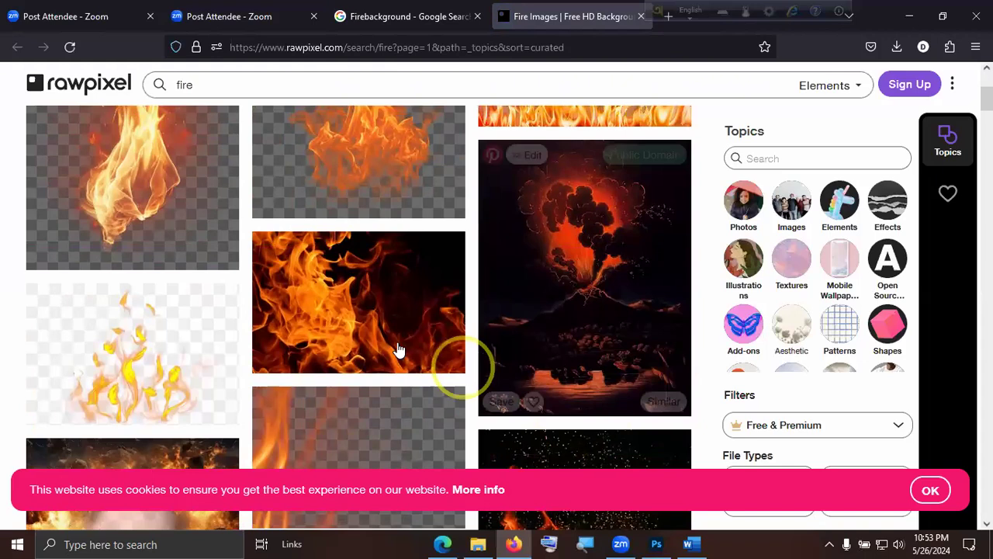
click(351, 323)
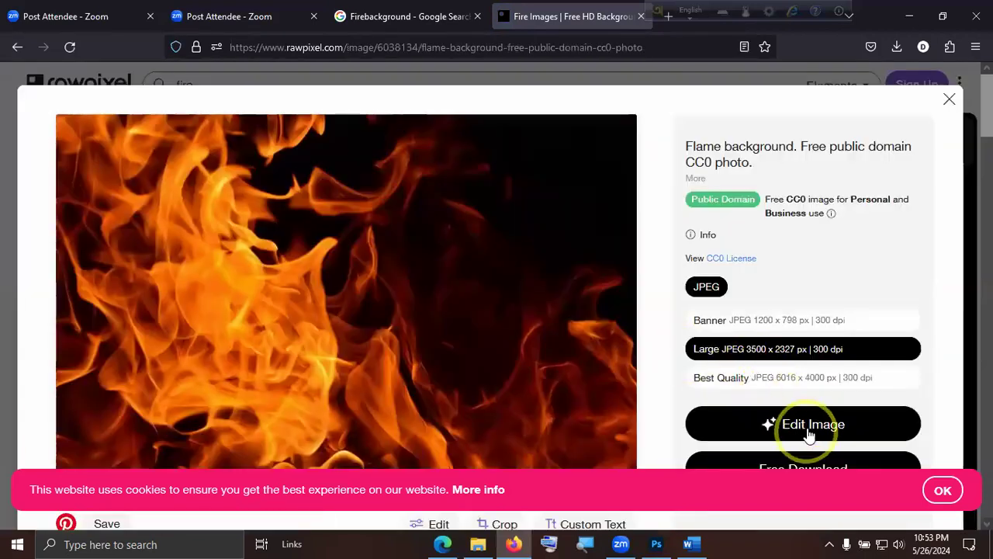
Try to download the flame background photo, dismiss the sign-up form, and try saving it directly from the page.
scroll(807, 427, down, 2)
click(812, 385)
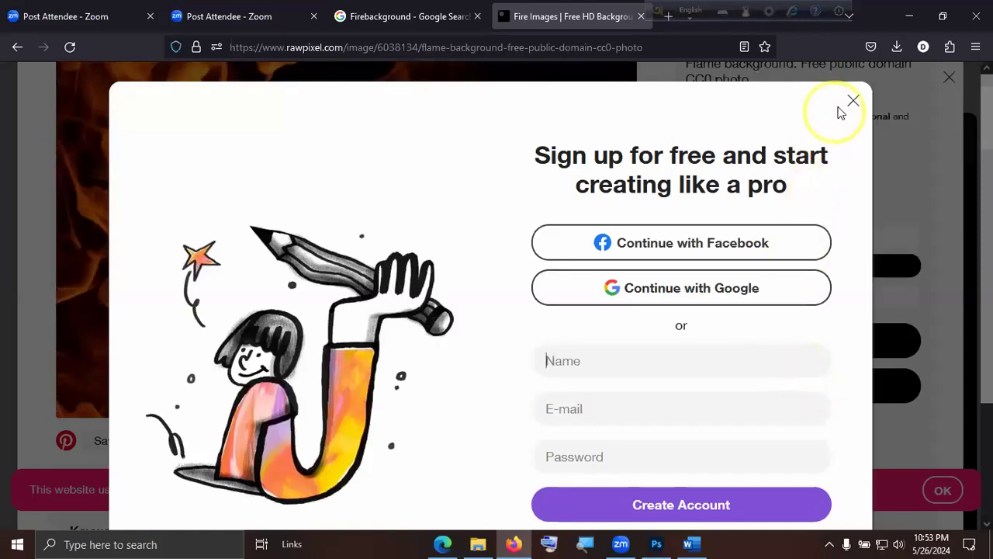
click(851, 105)
scroll(434, 256, up, 2)
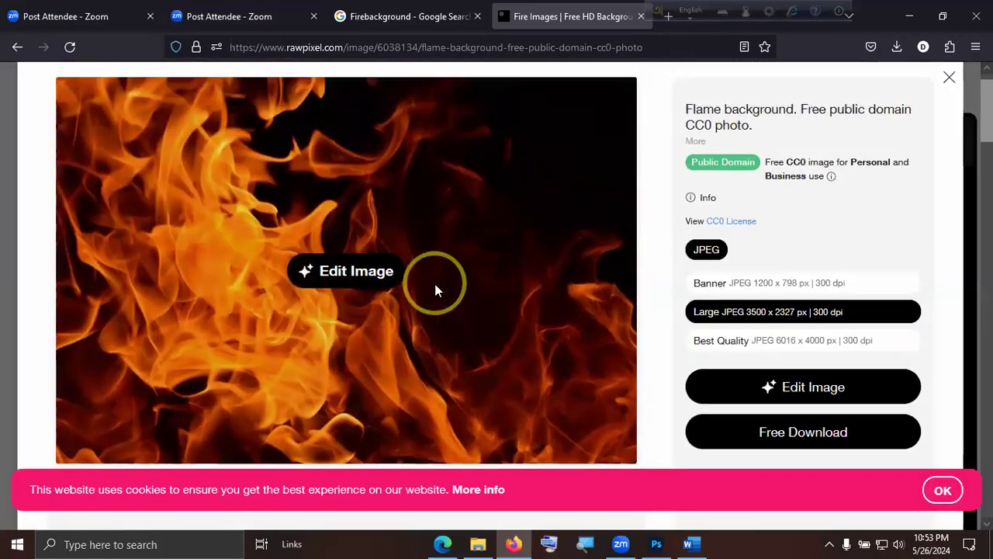
right_click(408, 266)
click(368, 413)
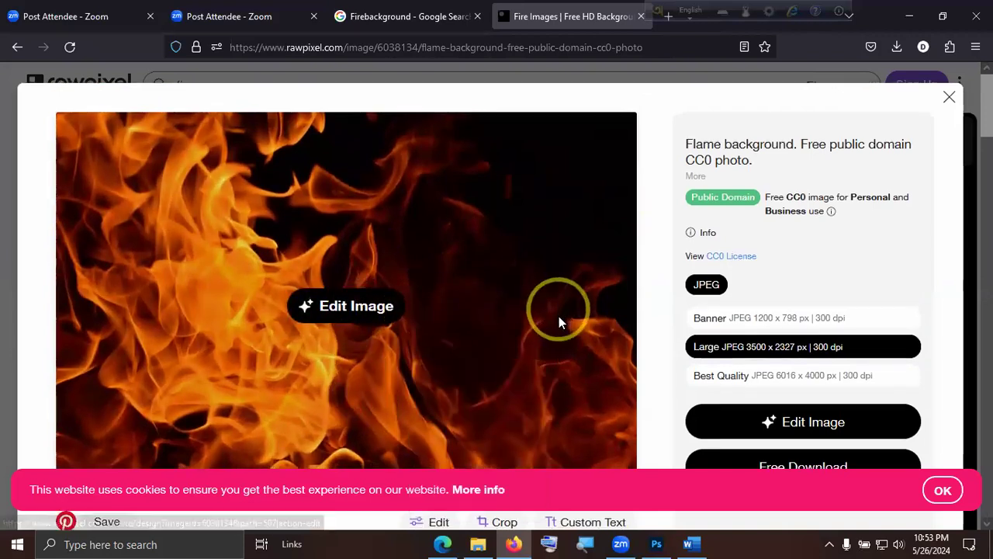
Examine the similar fire images suggested below the flame background photo.
scroll(559, 315, down, 5)
scroll(561, 329, up, 4)
scroll(567, 338, down, 7)
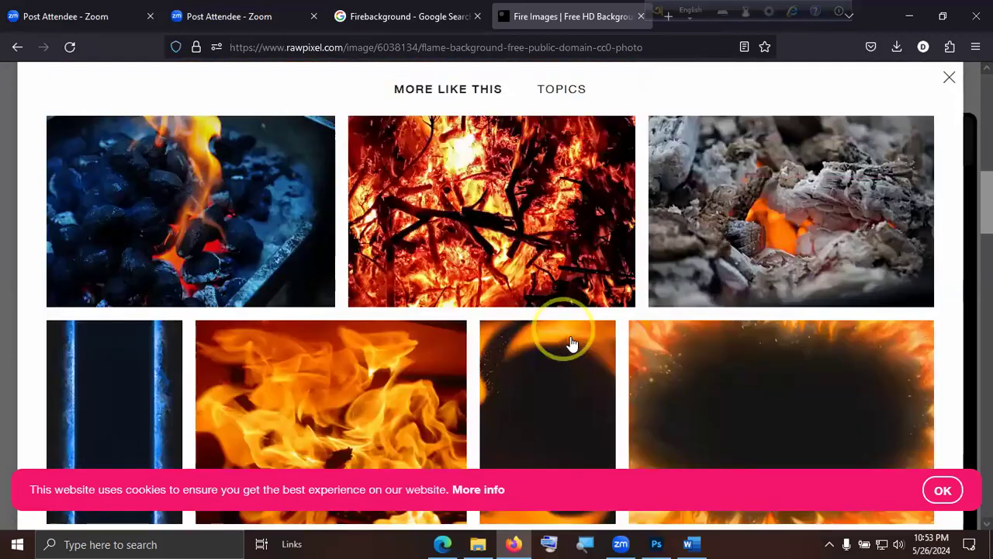
scroll(578, 347, down, 5)
scroll(581, 355, up, 3)
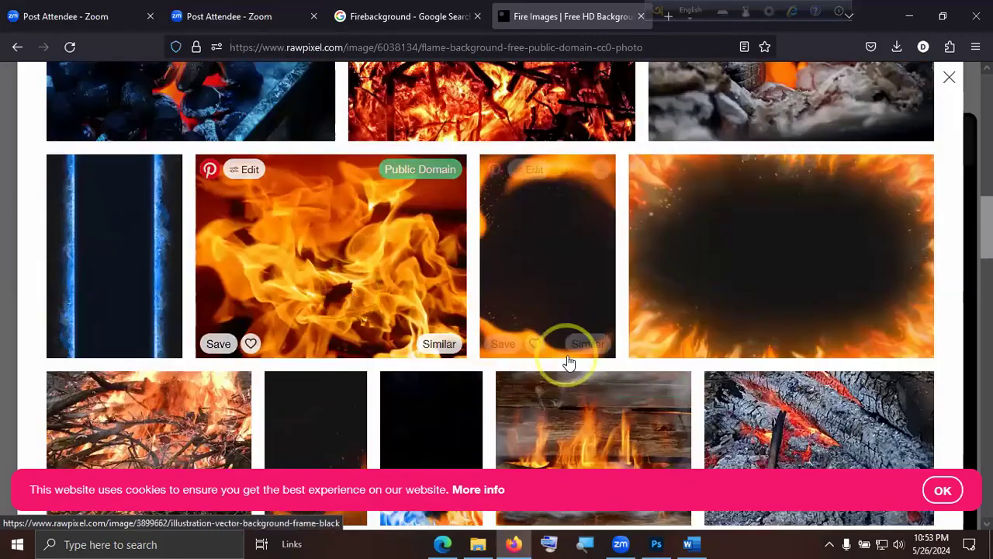
scroll(588, 351, up, 6)
scroll(589, 362, up, 4)
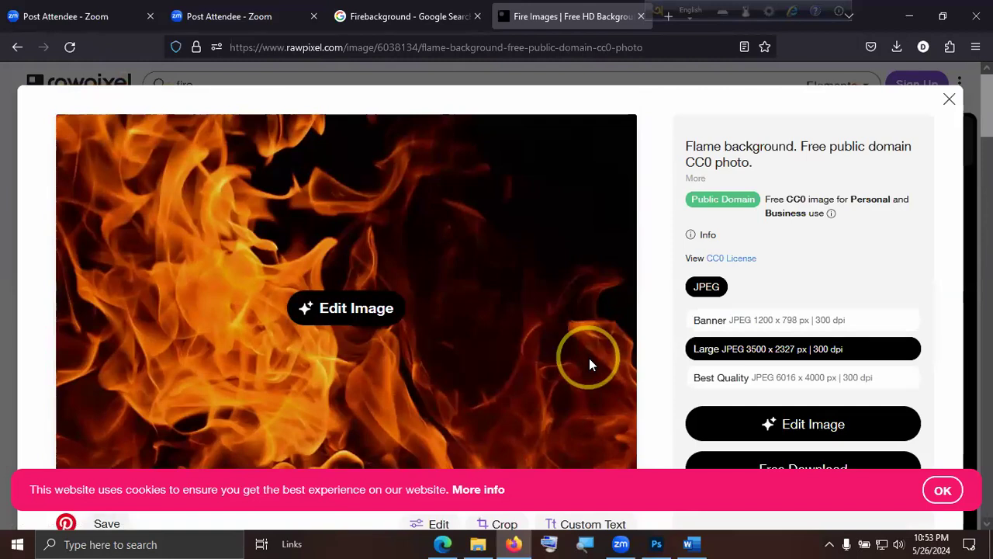
scroll(589, 362, down, 2)
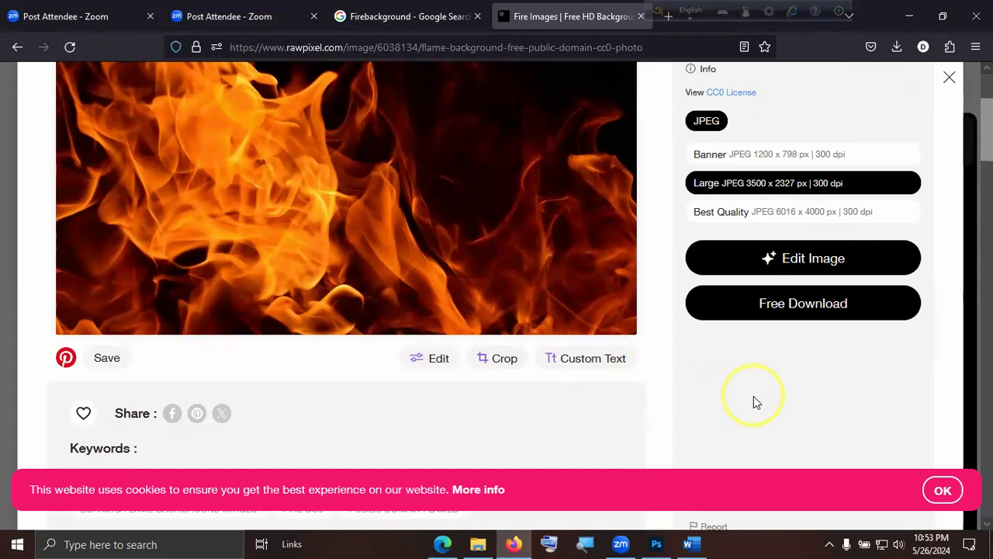
click(452, 542)
click(453, 542)
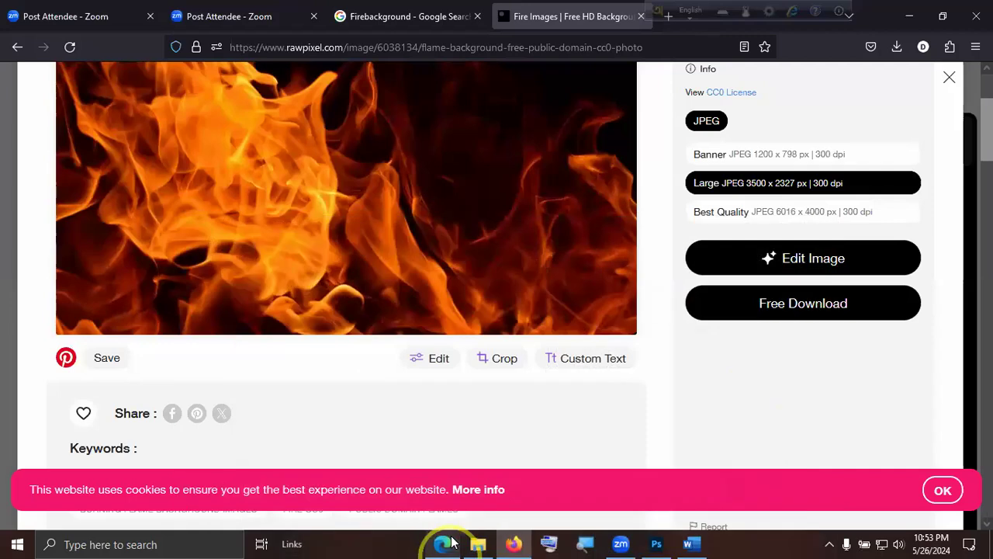
scroll(567, 407, up, 1)
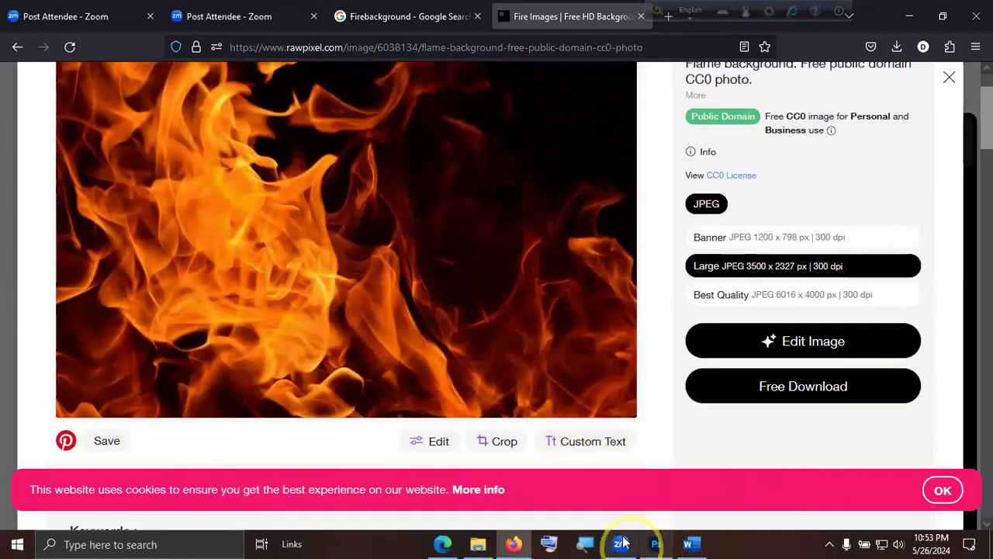
click(621, 543)
click(620, 542)
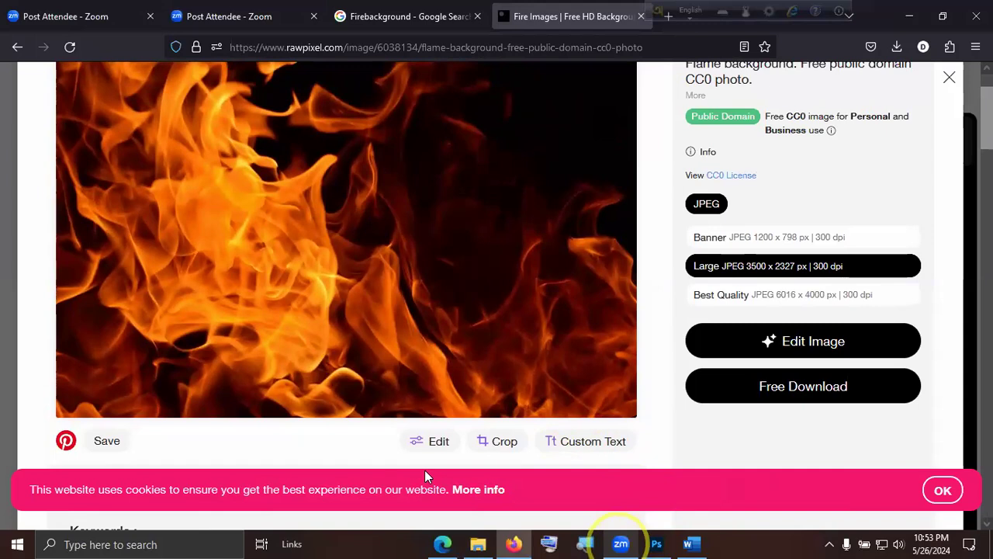
Return to the Rawpixel fire results and reopen the public domain flame background photo.
click(17, 47)
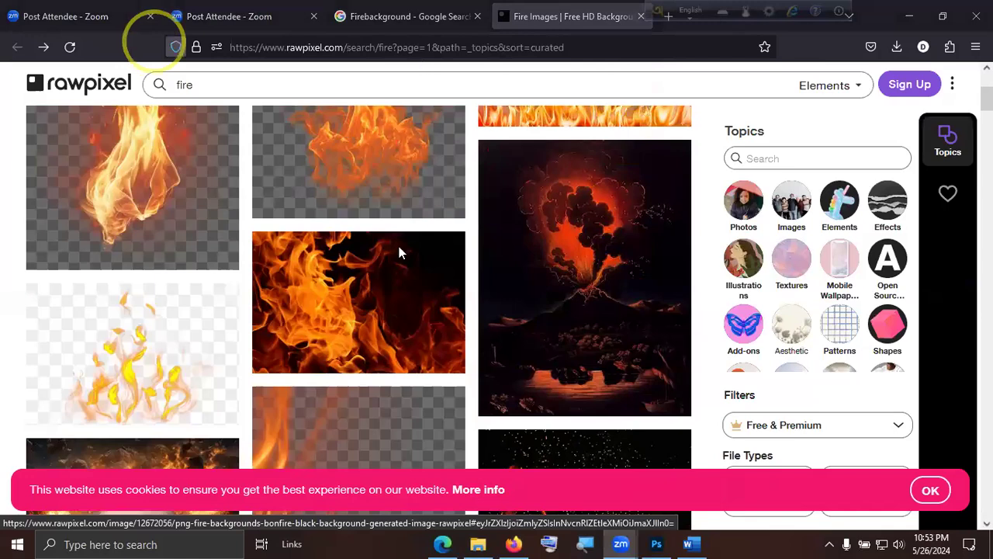
click(354, 124)
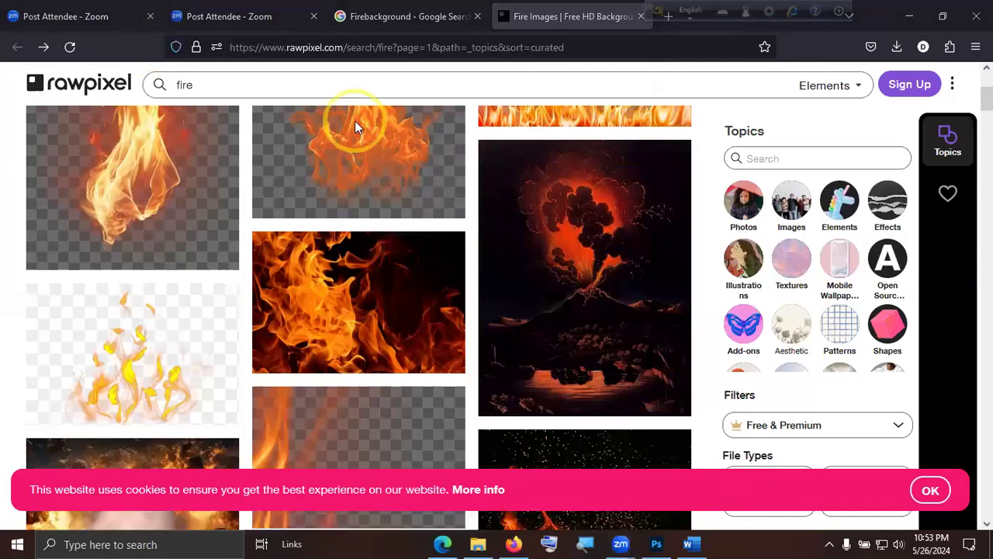
scroll(527, 326, up, 3)
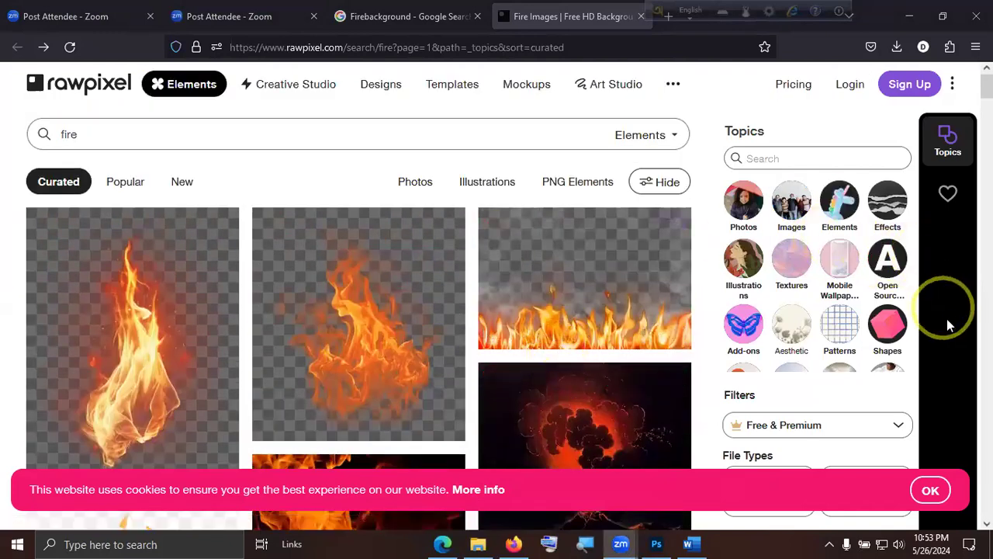
scroll(945, 370, down, 3)
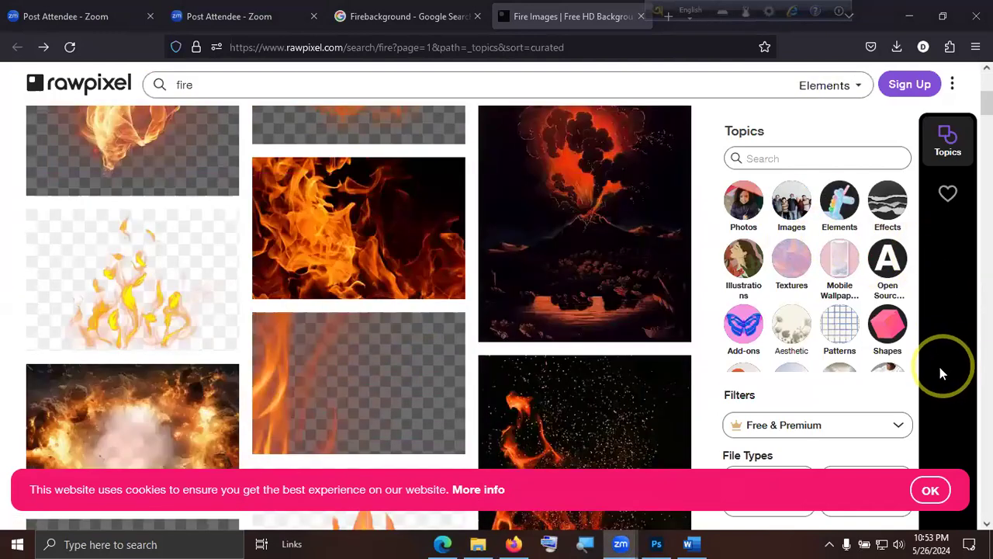
click(342, 242)
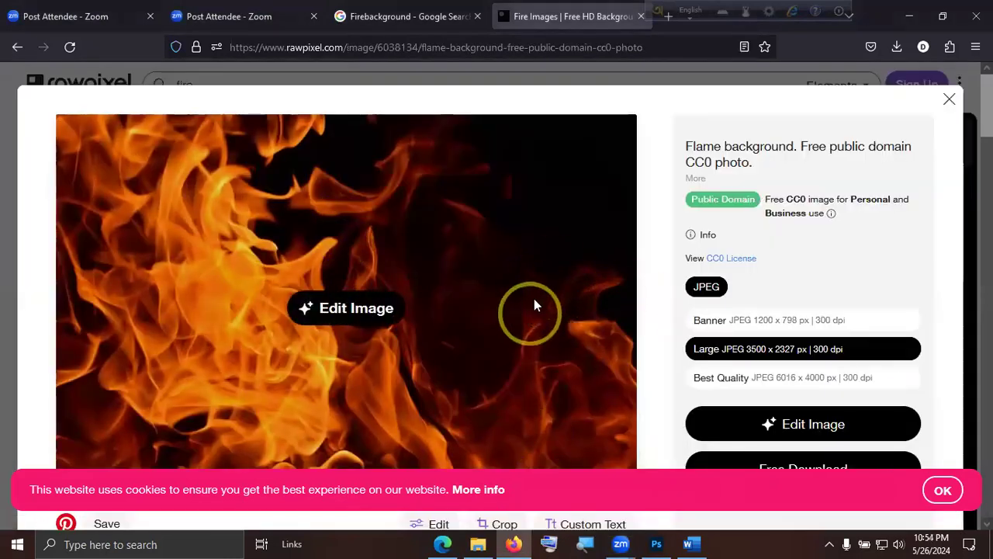
Try to save the flame background photo directly from its Rawpixel page.
scroll(534, 298, down, 2)
scroll(519, 294, up, 2)
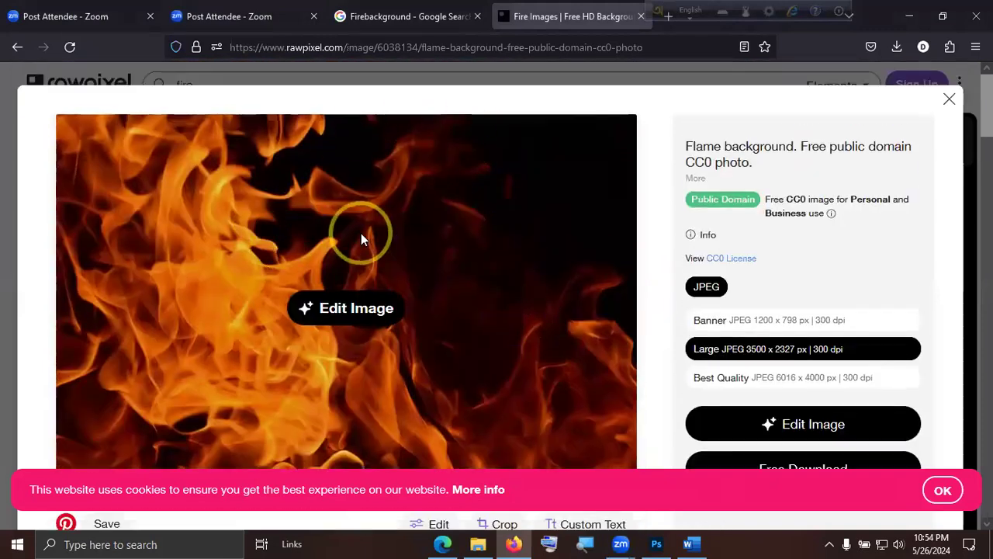
right_click(362, 234)
click(548, 353)
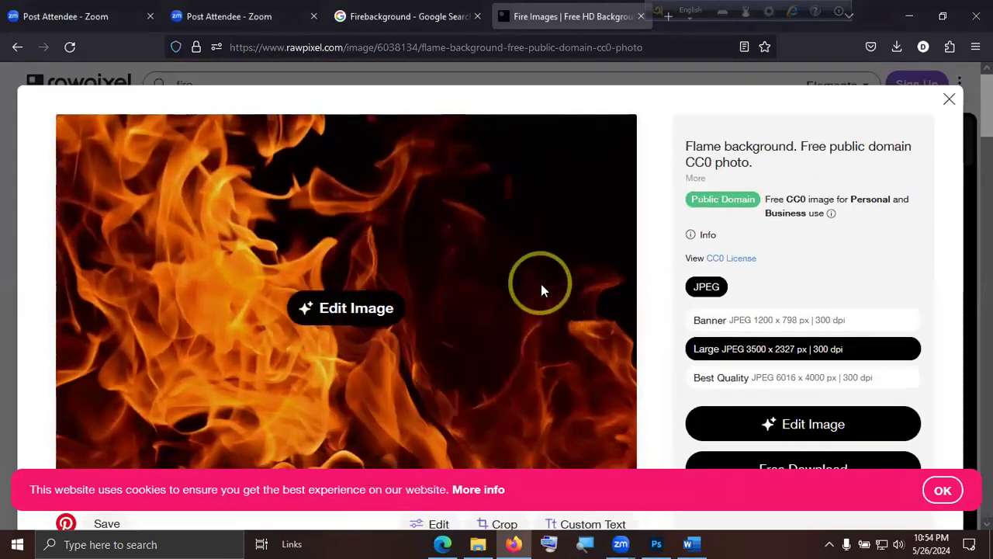
right_click(543, 285)
right_click(405, 269)
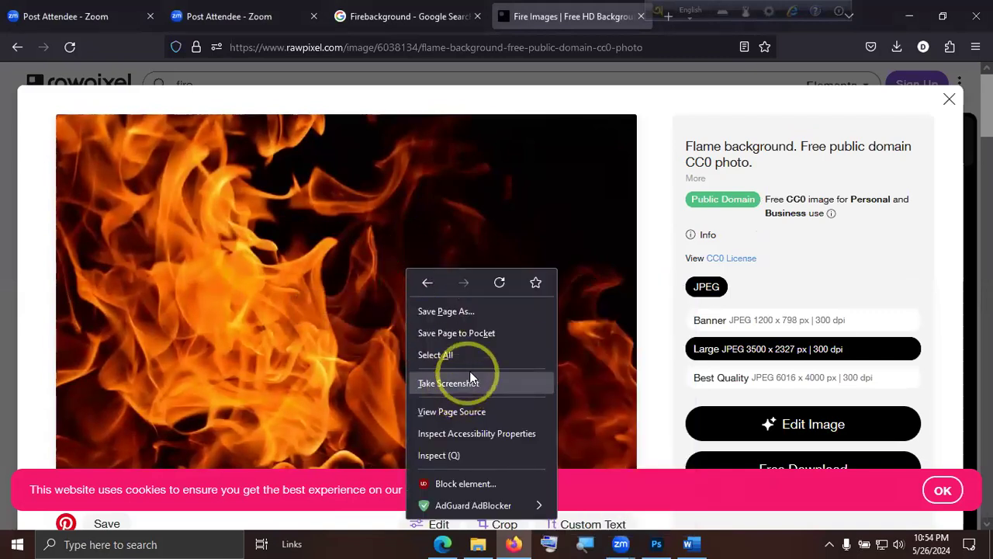
click(502, 210)
Try the free download of the flame photo and dismiss the sign-up form.
scroll(509, 289, down, 1)
scroll(508, 291, down, 2)
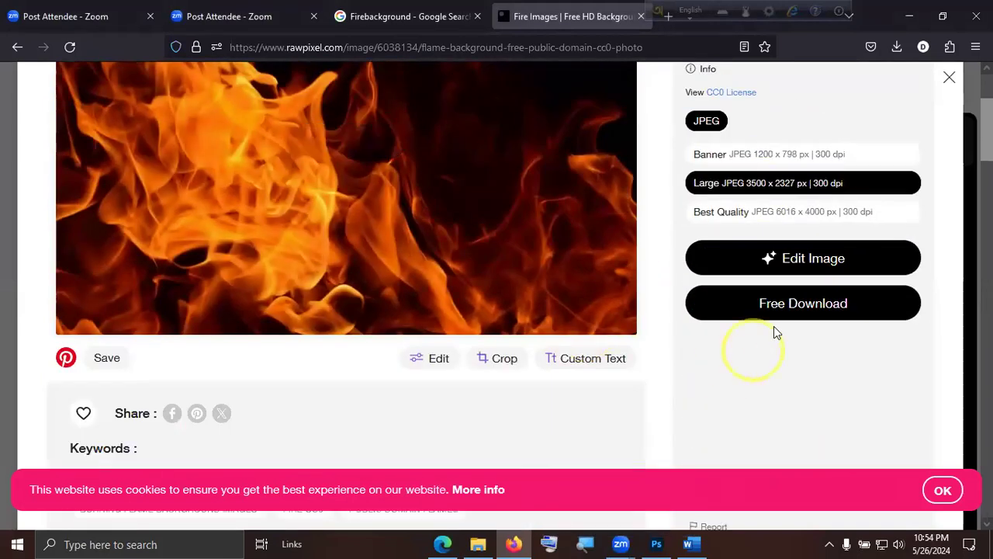
click(789, 305)
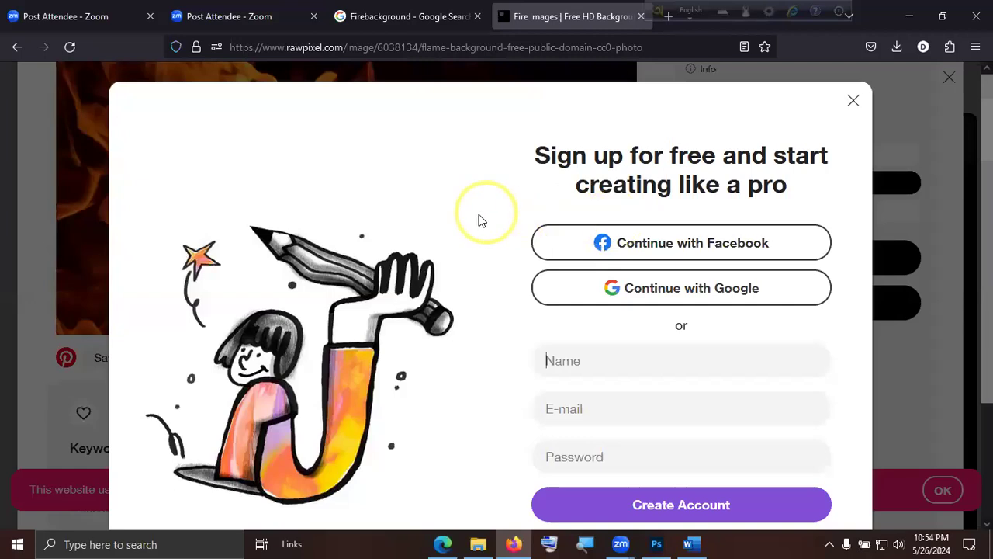
click(853, 101)
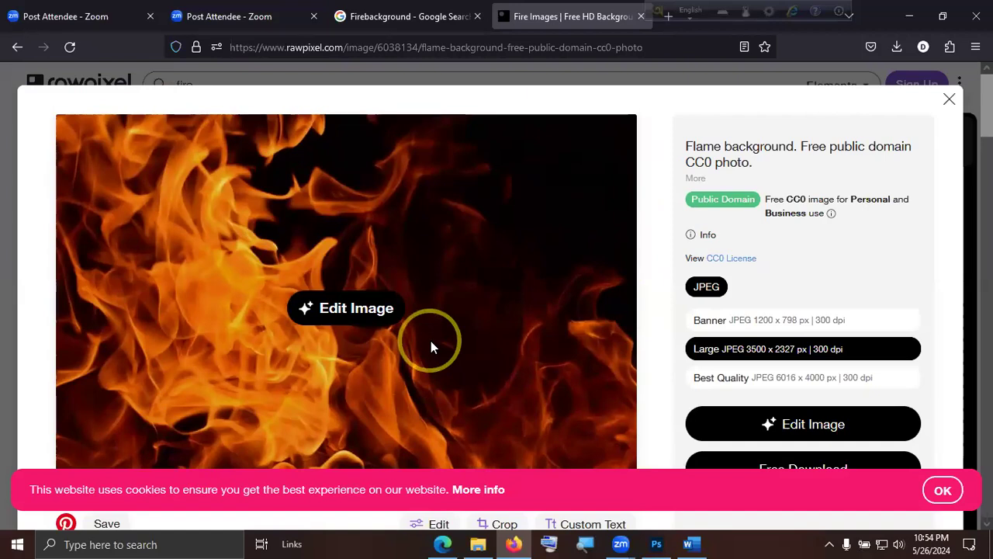
right_click(461, 331)
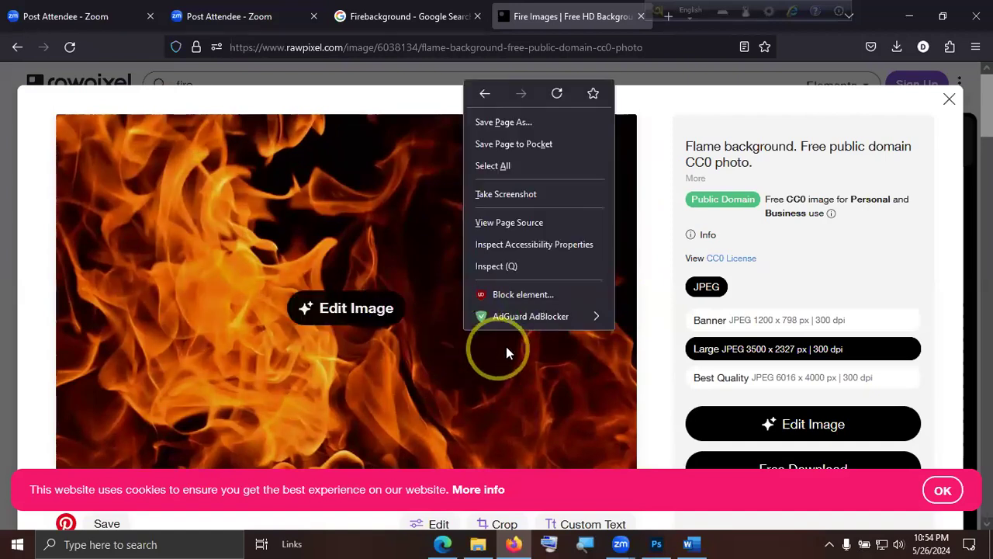
click(539, 203)
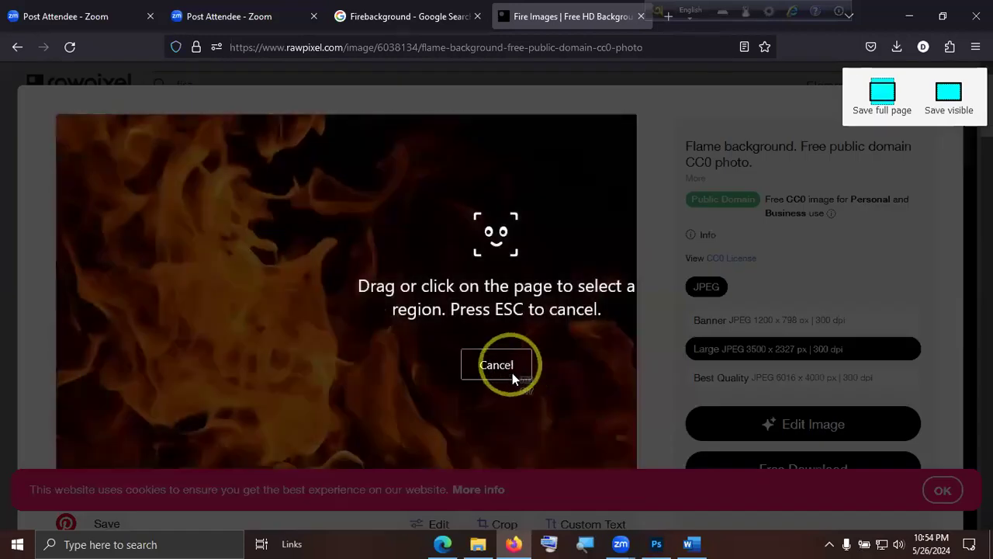
click(512, 372)
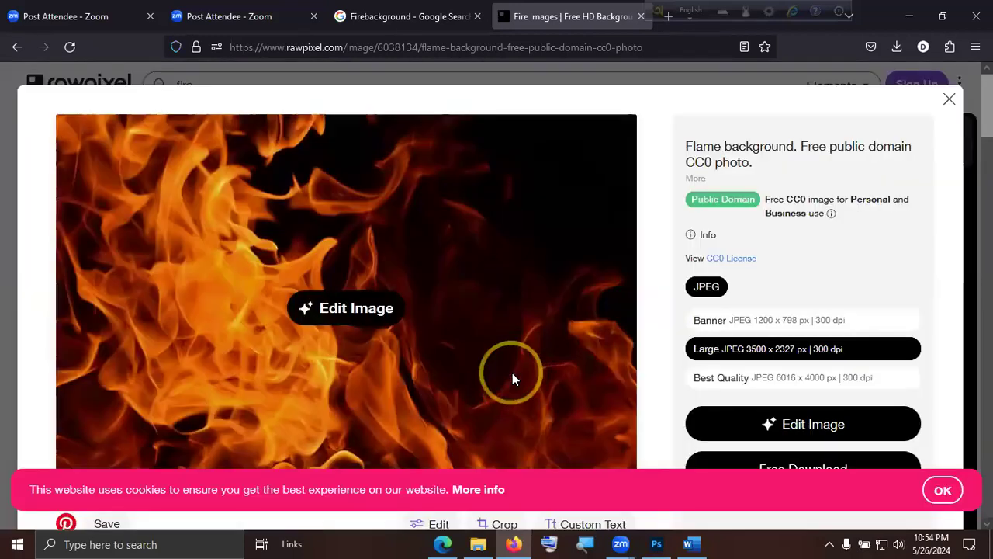
Inspect the flame photo's page code and copy the JPG address from its thumbnailUrl link.
scroll(517, 371, down, 2)
right_click(556, 279)
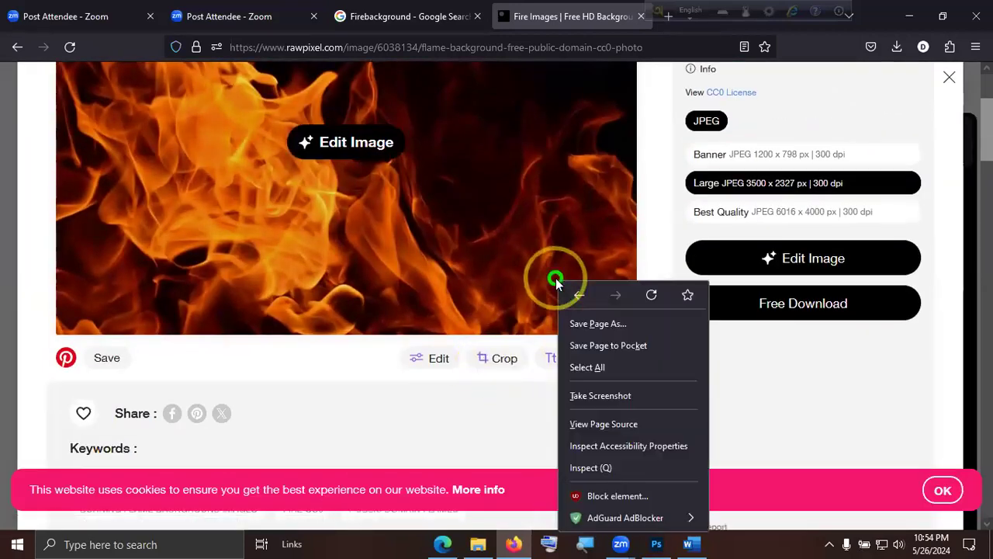
click(610, 471)
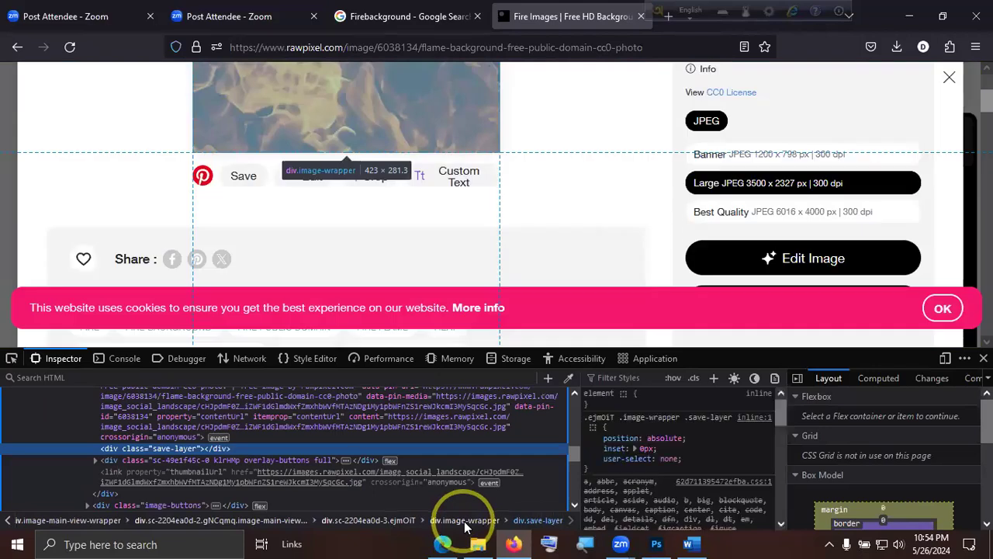
click(11, 358)
click(287, 132)
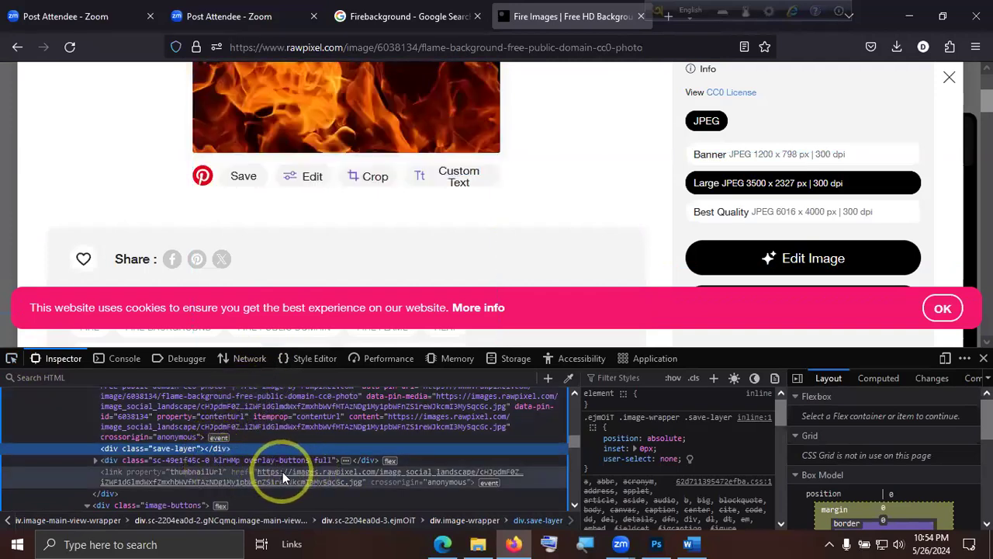
double_click(296, 476)
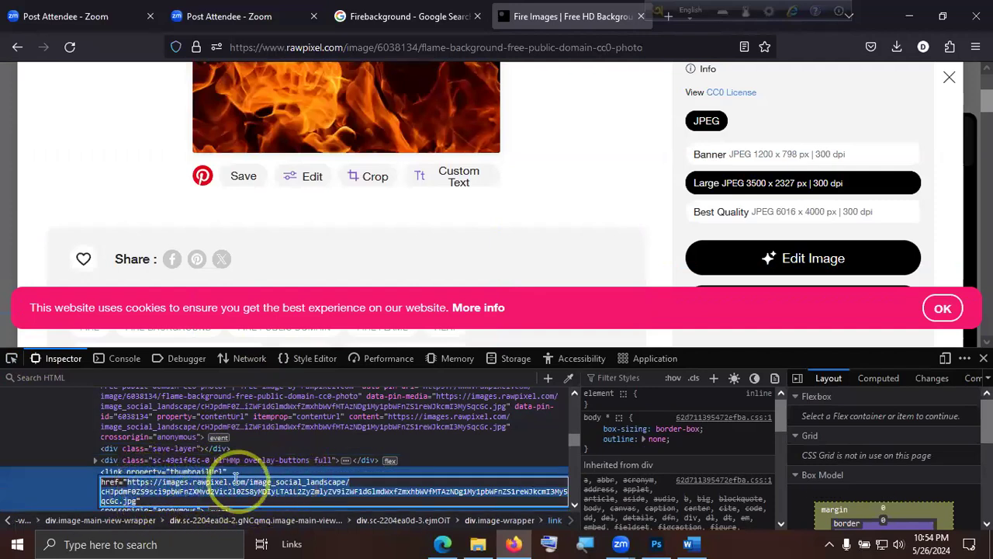
key(ctrl+c)
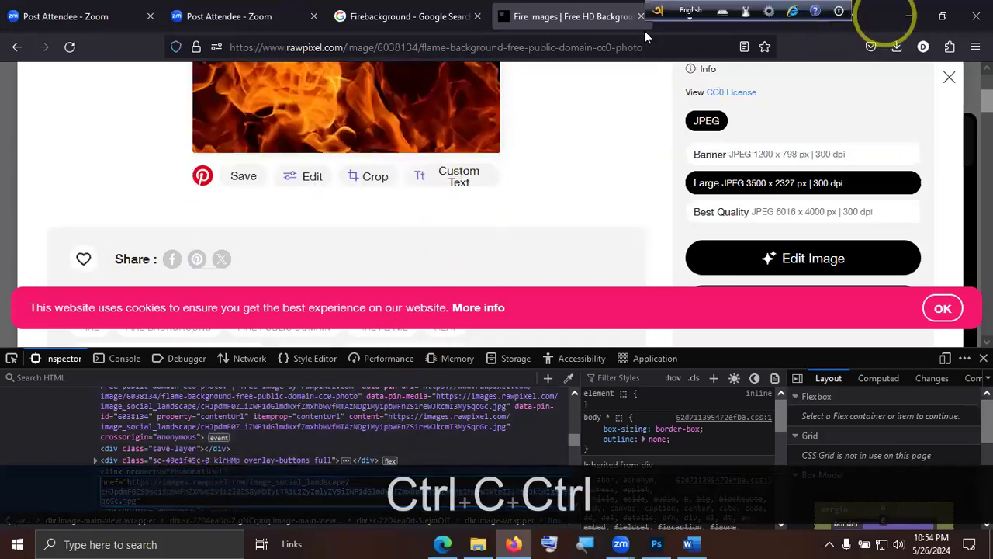
Open the copied image address in a new browser tab and save the flame picture as a JPEG in Downloads.
key(ctrl+t)
key(ctrl+v)
key(Return)
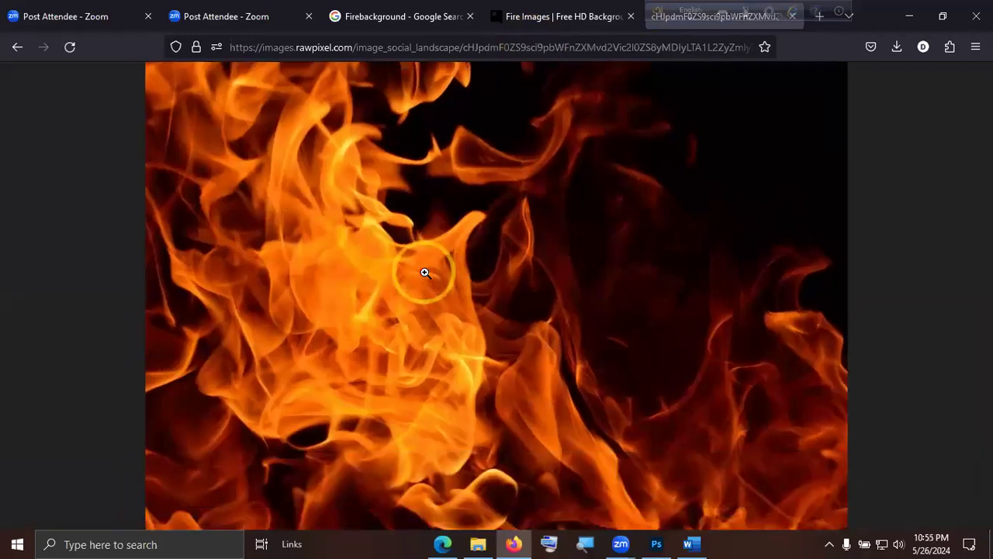
right_click(508, 243)
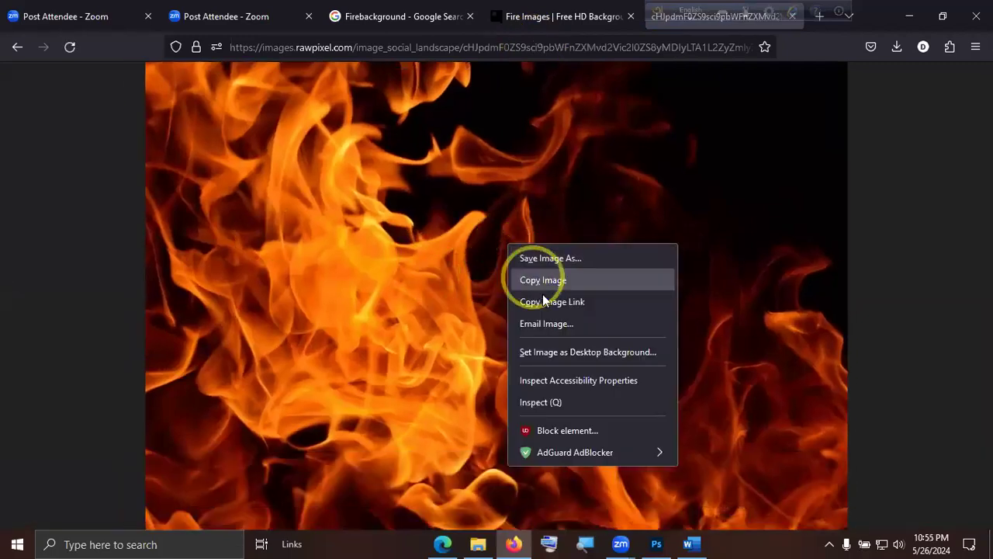
click(573, 261)
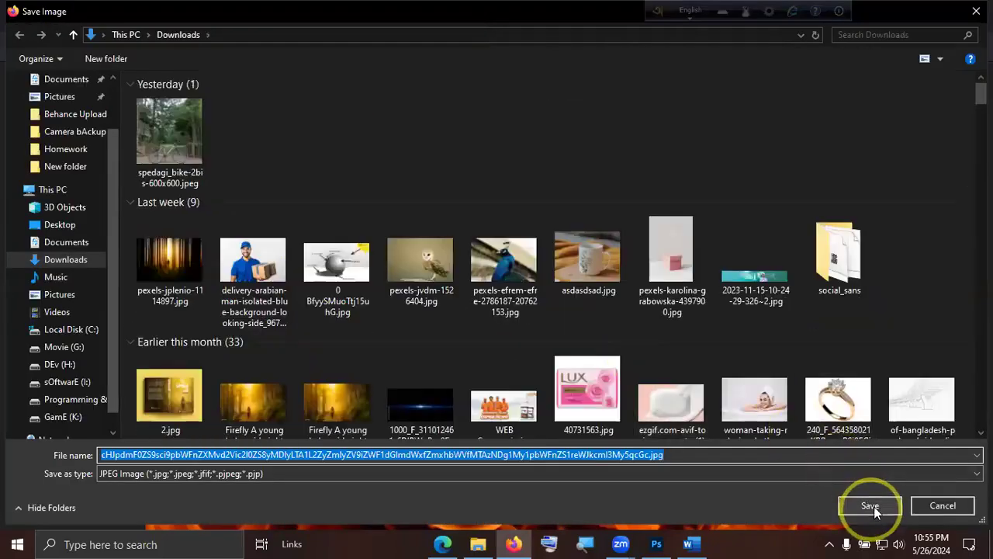
click(870, 505)
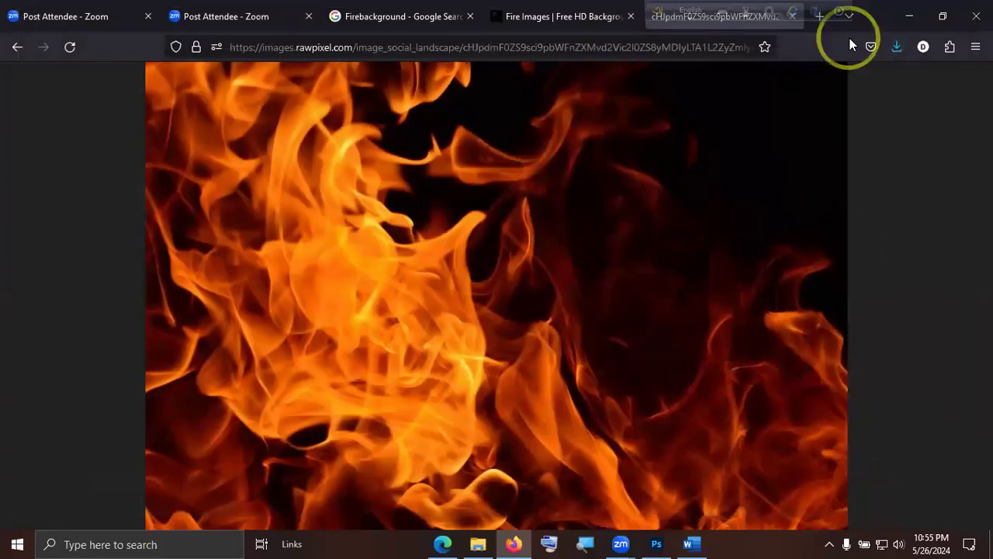
Open the Daraz shopping site, daraz.com.bd, in a new browser tab.
click(825, 29)
click(407, 51)
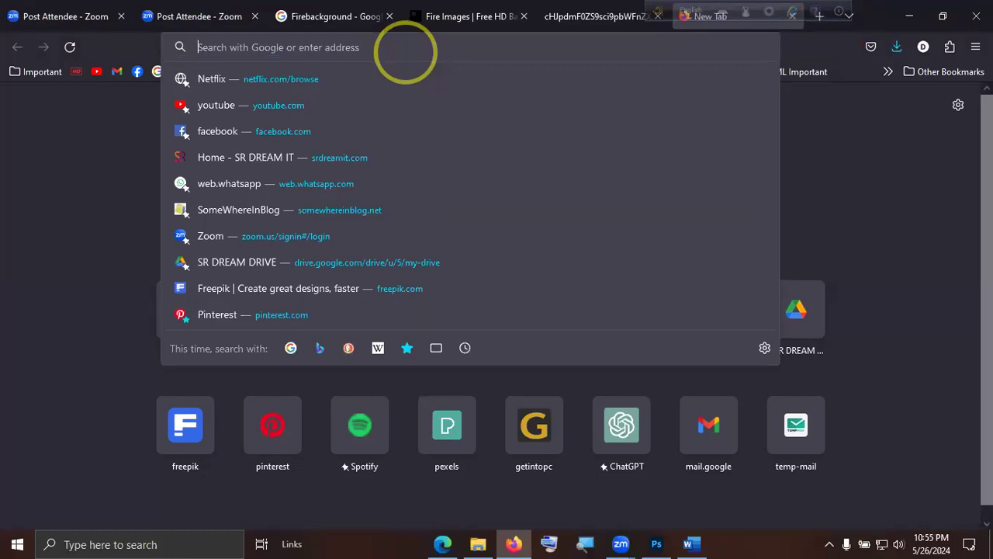
text(daraz.com.bd)
key(Return)
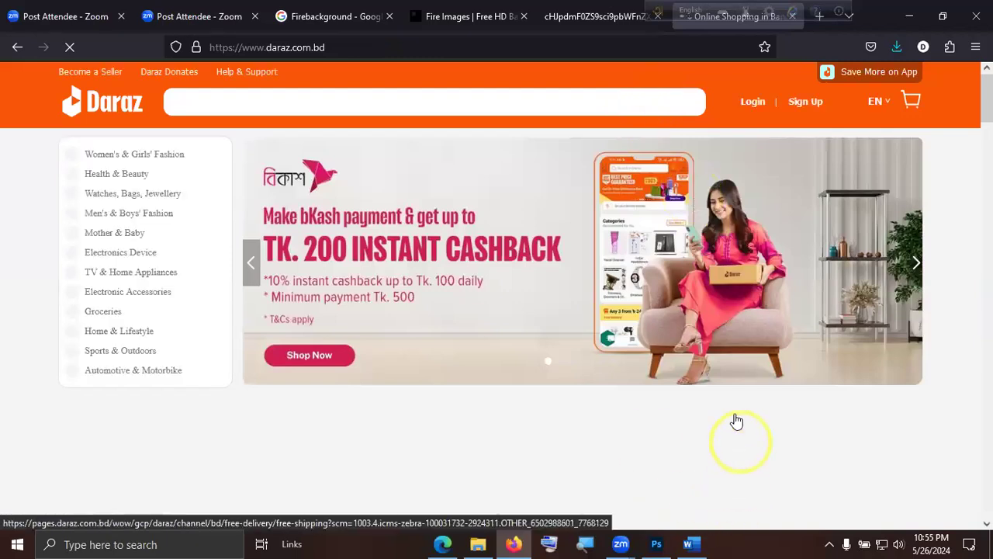
Browse the Just For You products and open the foldable Mobile Phone Holder Stand page.
scroll(745, 388, down, 3)
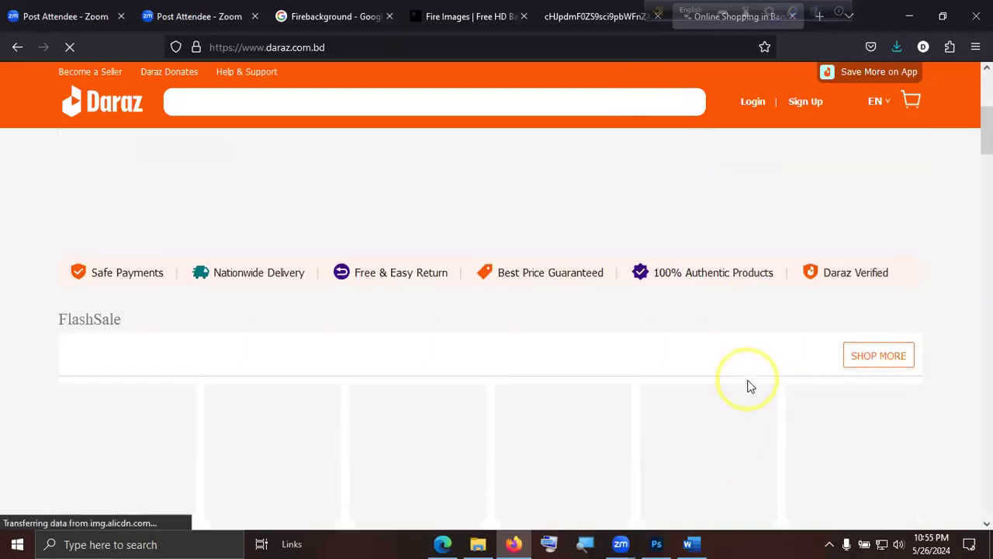
scroll(749, 386, down, 6)
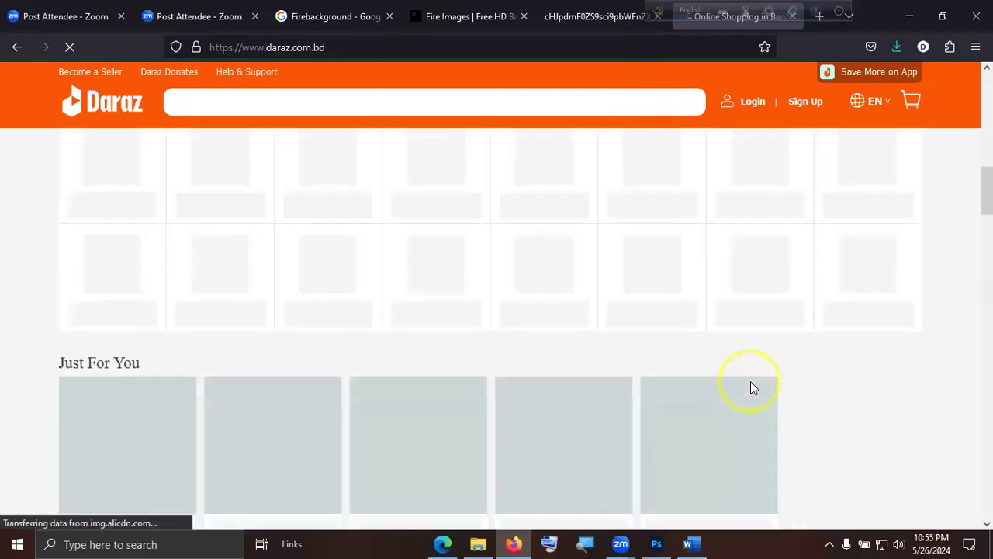
scroll(751, 383, up, 9)
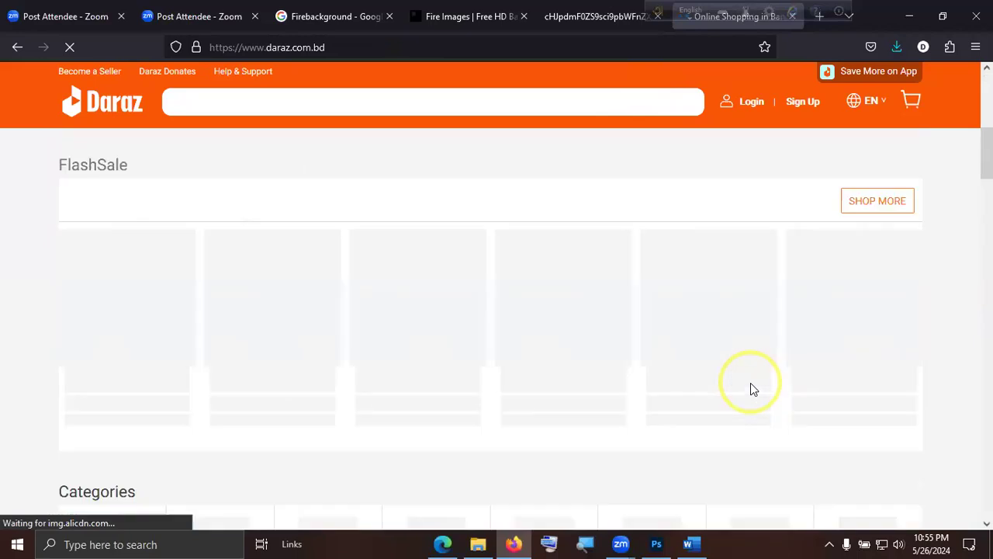
scroll(750, 382, down, 4)
scroll(751, 382, up, 3)
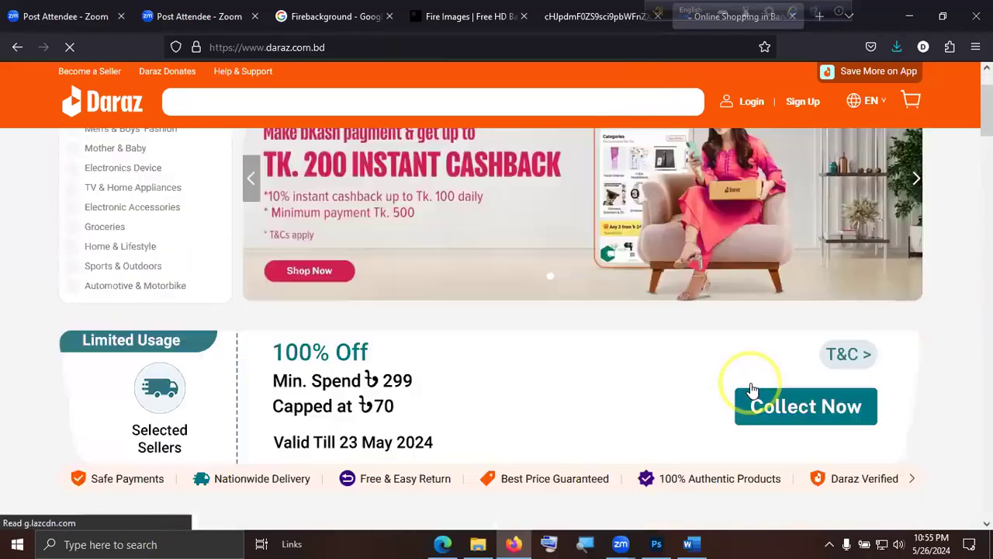
scroll(750, 382, down, 10)
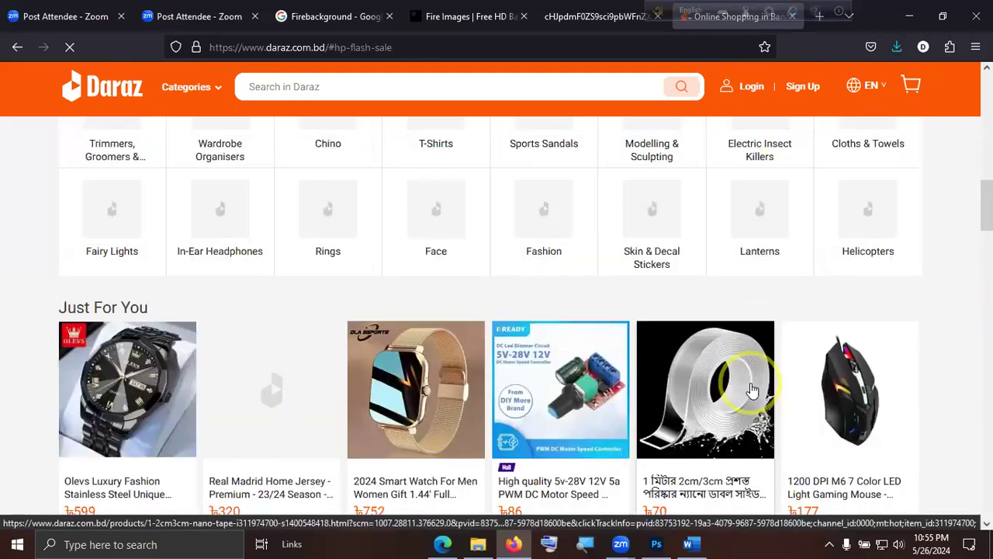
scroll(752, 390, down, 2)
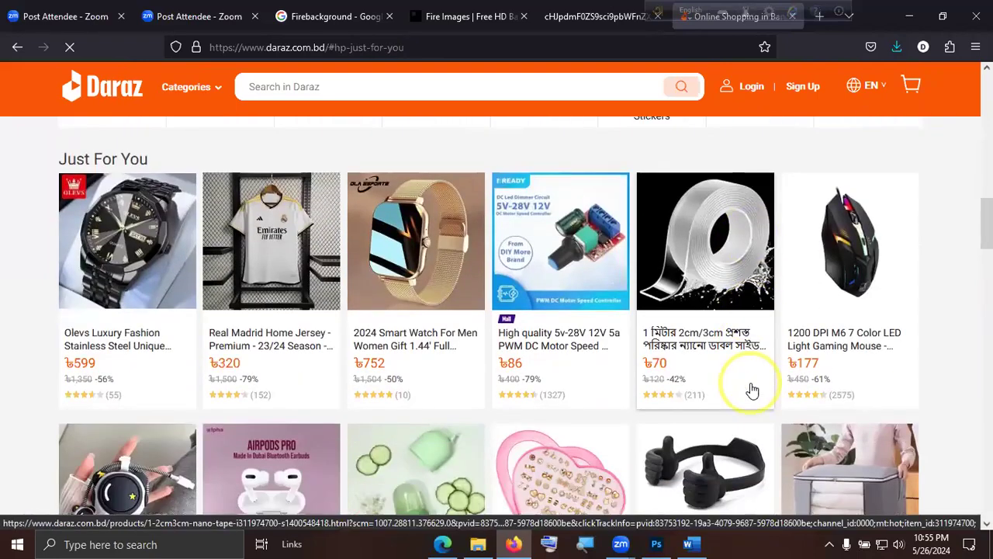
scroll(752, 389, down, 3)
scroll(752, 389, down, 3)
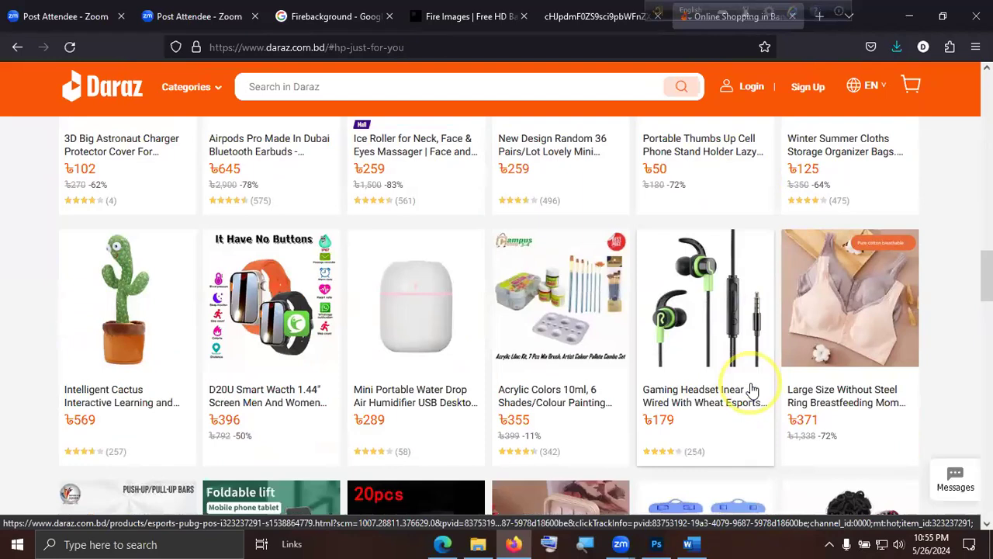
scroll(752, 390, down, 3)
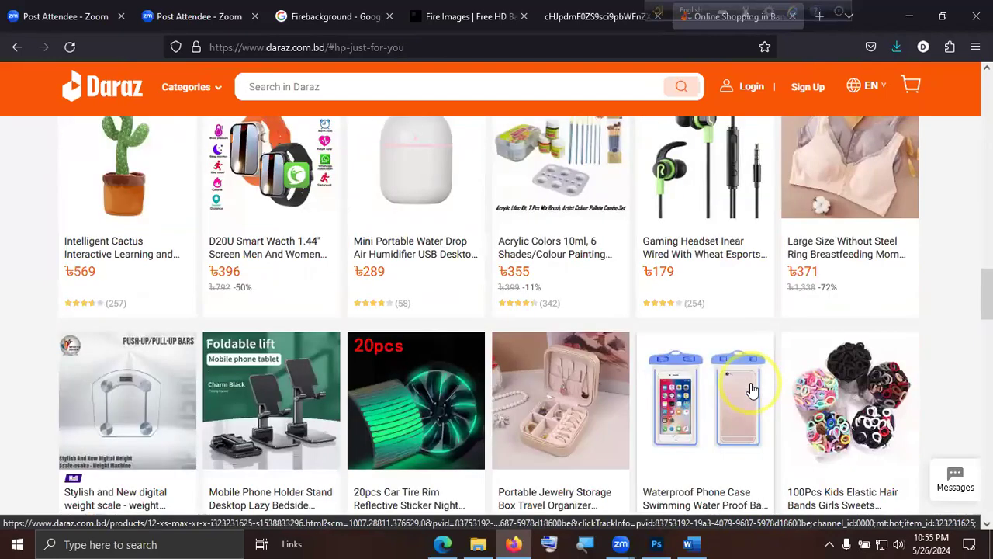
scroll(752, 389, down, 1)
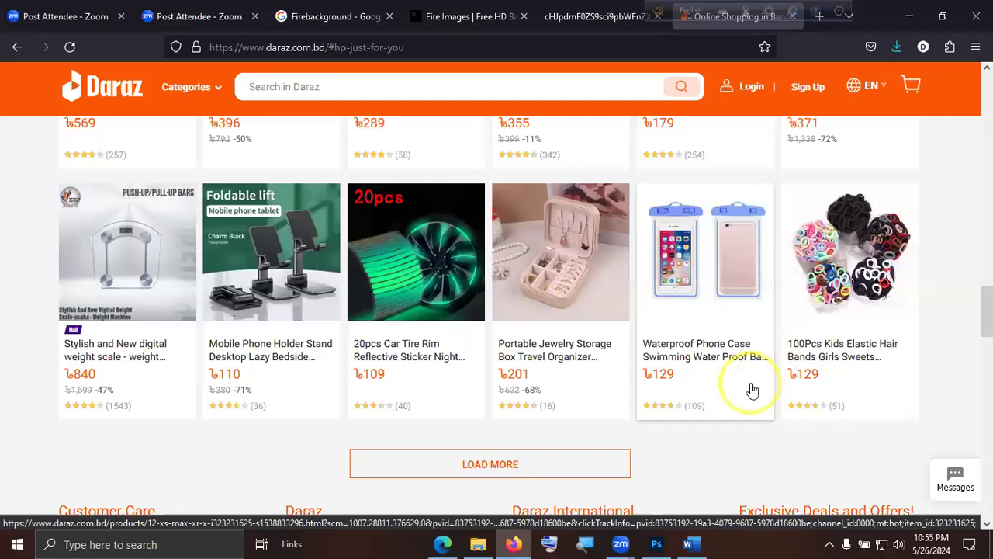
click(290, 246)
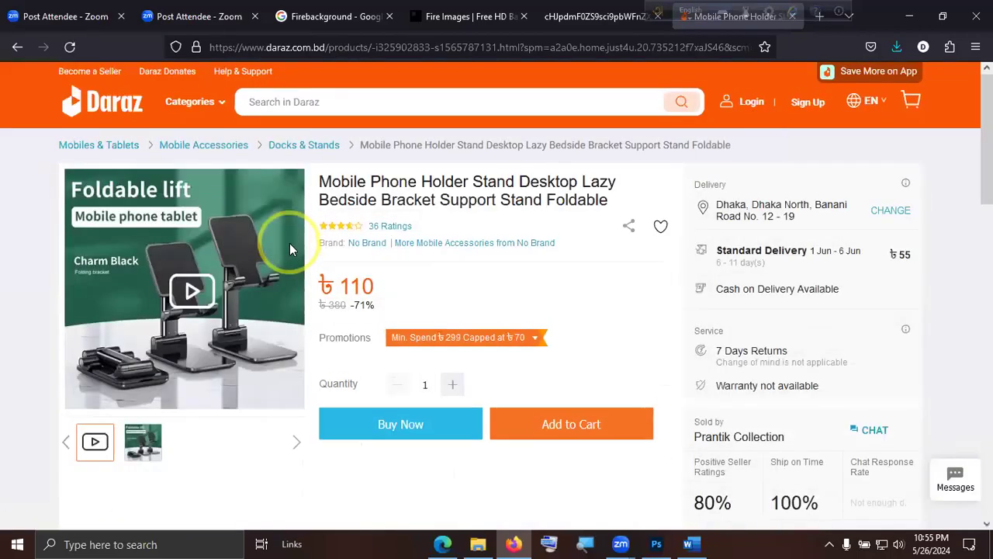
Preview the Daraz phone stand picture enlarged and check its context options for an image save command.
mouse_move(148, 445)
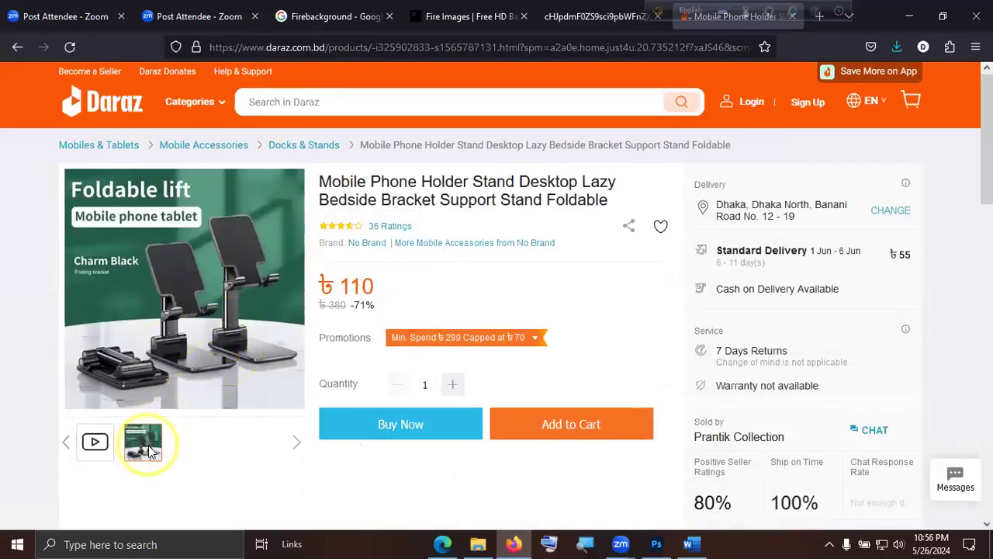
mouse_move(243, 382)
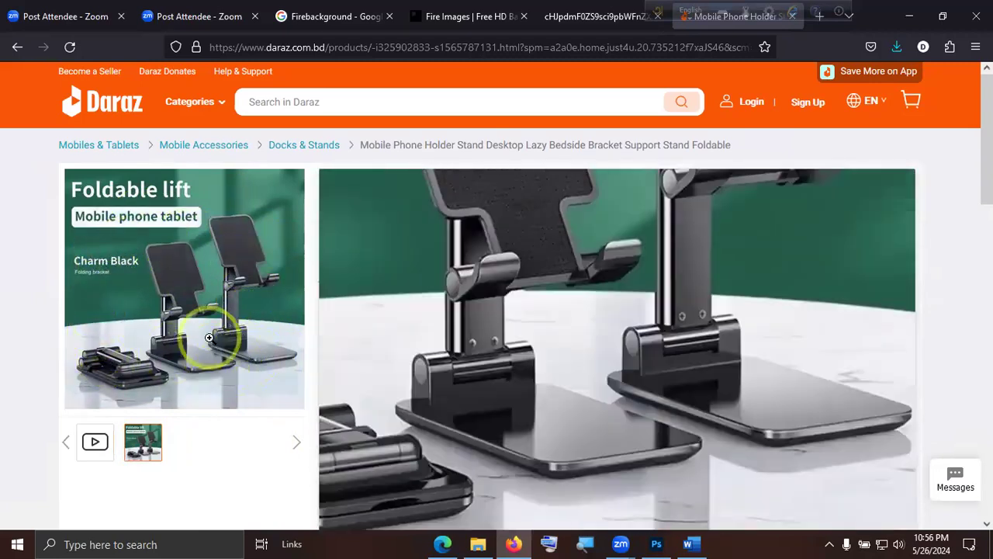
right_click(210, 335)
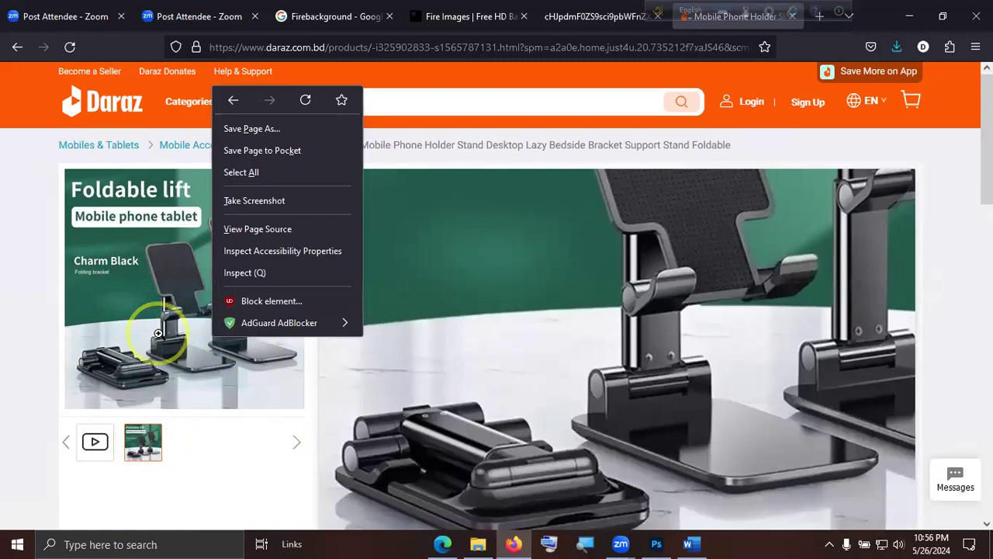
click(155, 330)
right_click(246, 314)
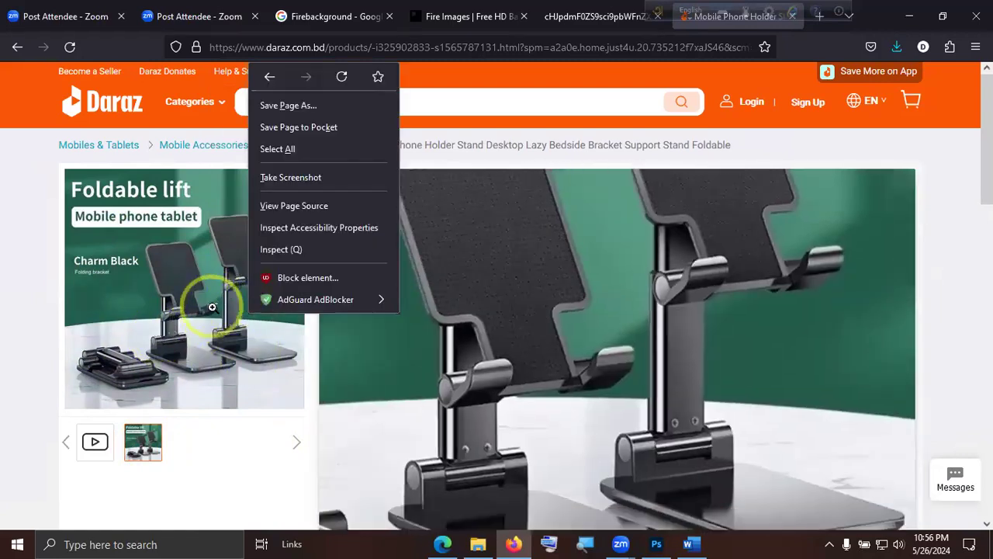
click(271, 333)
right_click(193, 279)
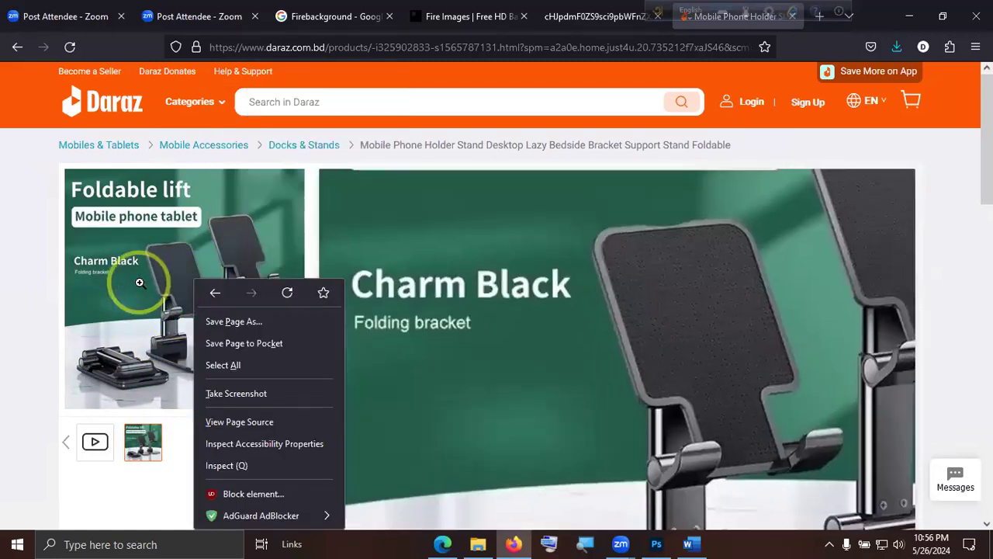
right_click(140, 284)
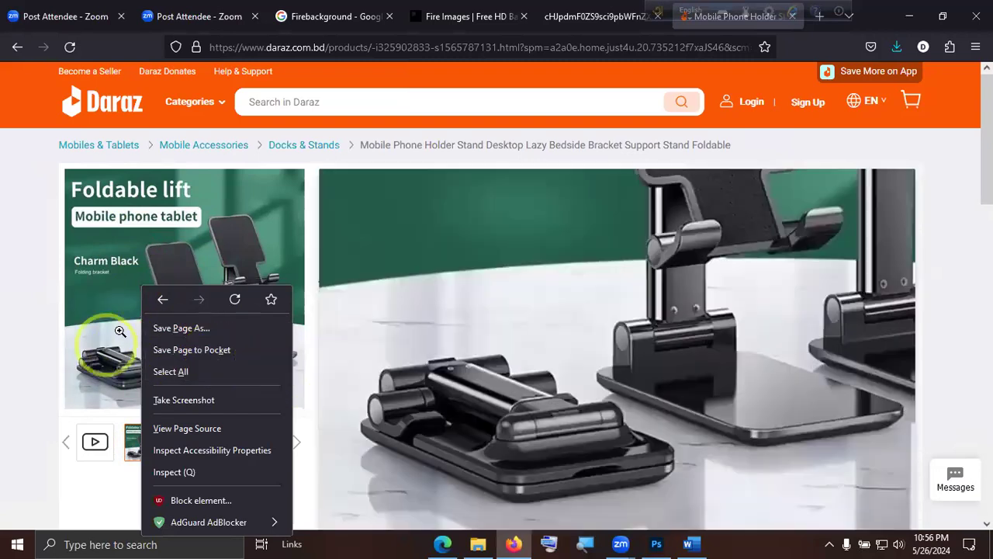
click(126, 263)
Inspect the phone stand picture's page code and copy the WebP image address from its src attribute.
right_click(194, 277)
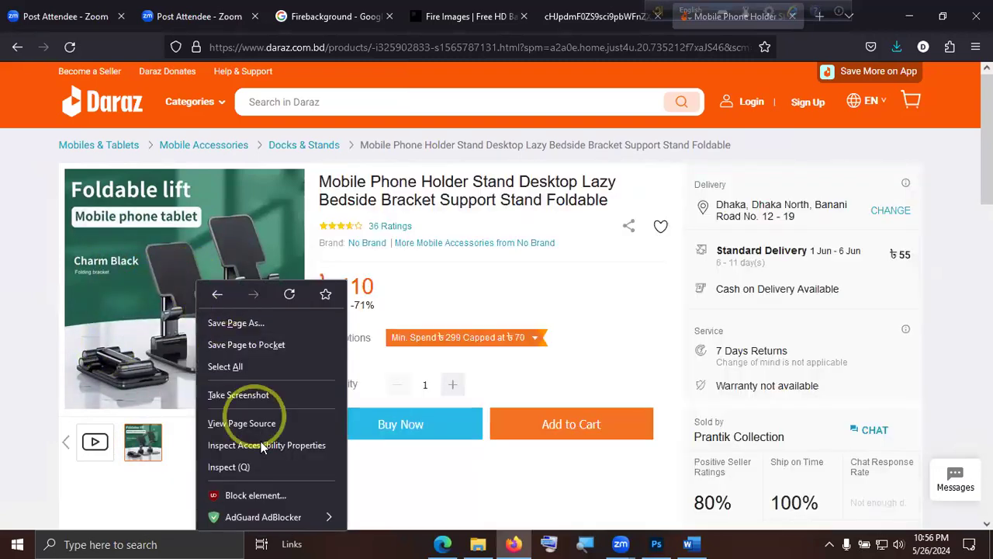
click(263, 471)
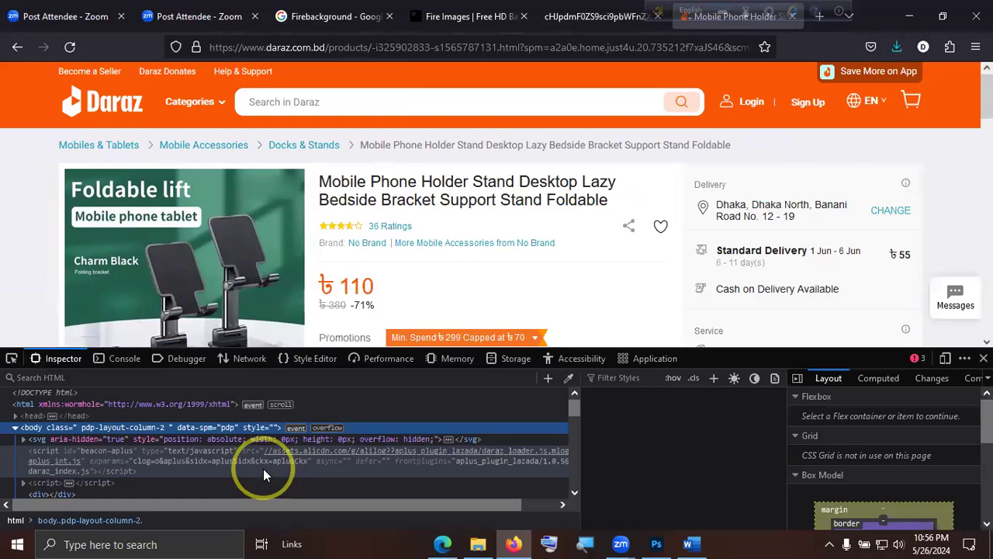
click(11, 360)
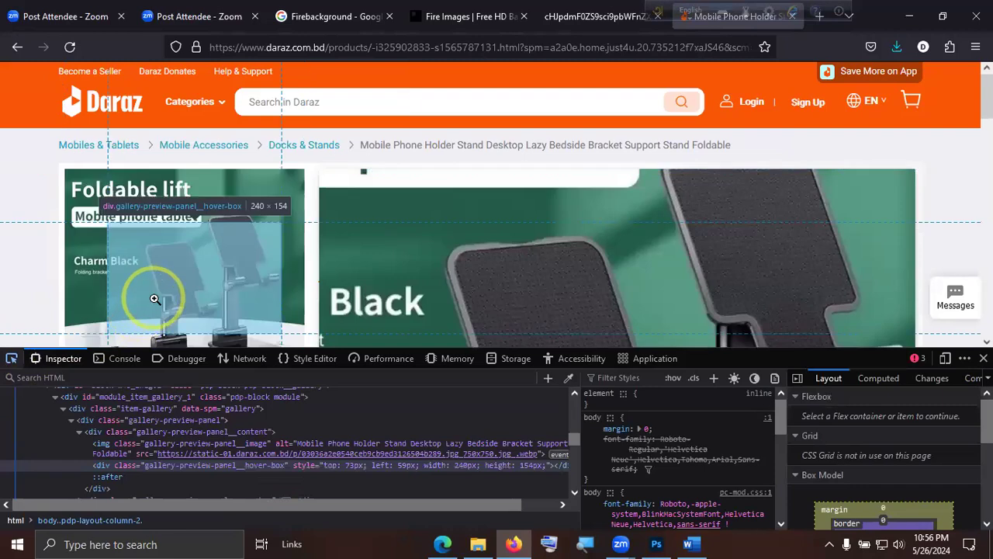
click(155, 297)
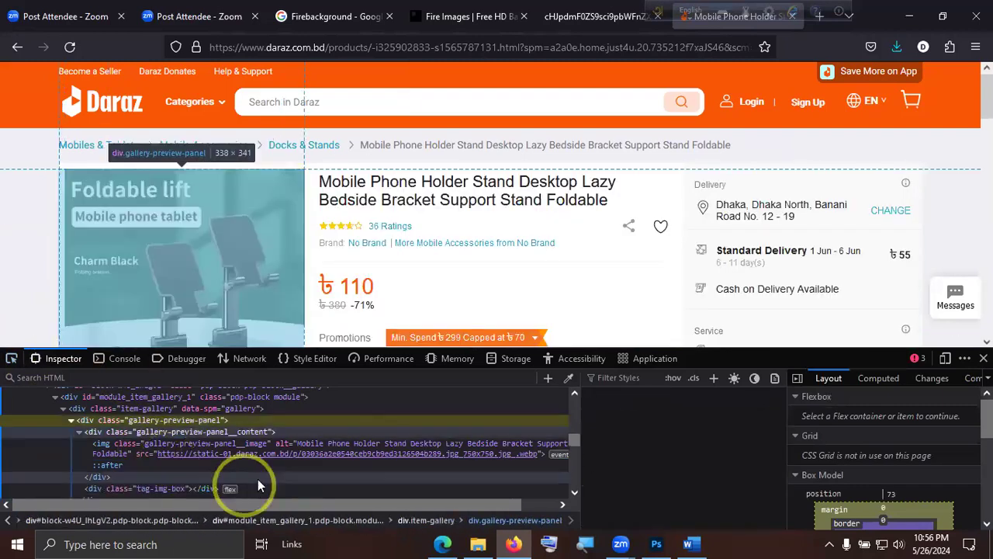
mouse_move(241, 451)
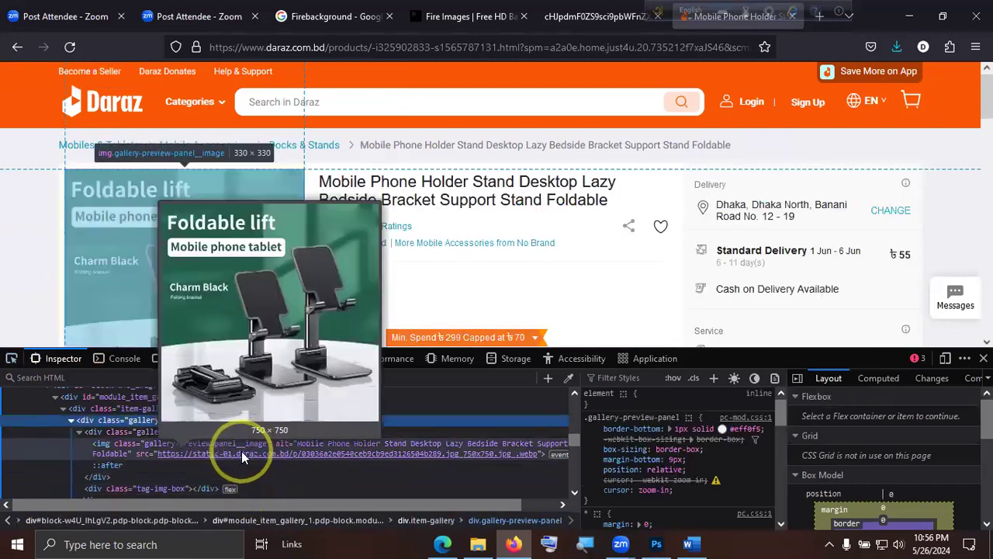
double_click(242, 451)
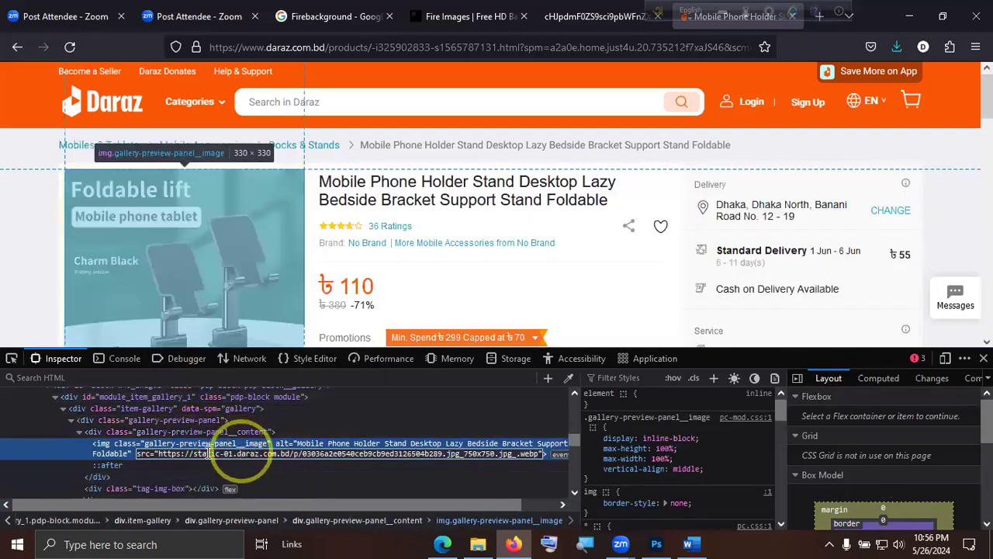
drag(158, 454, 539, 459)
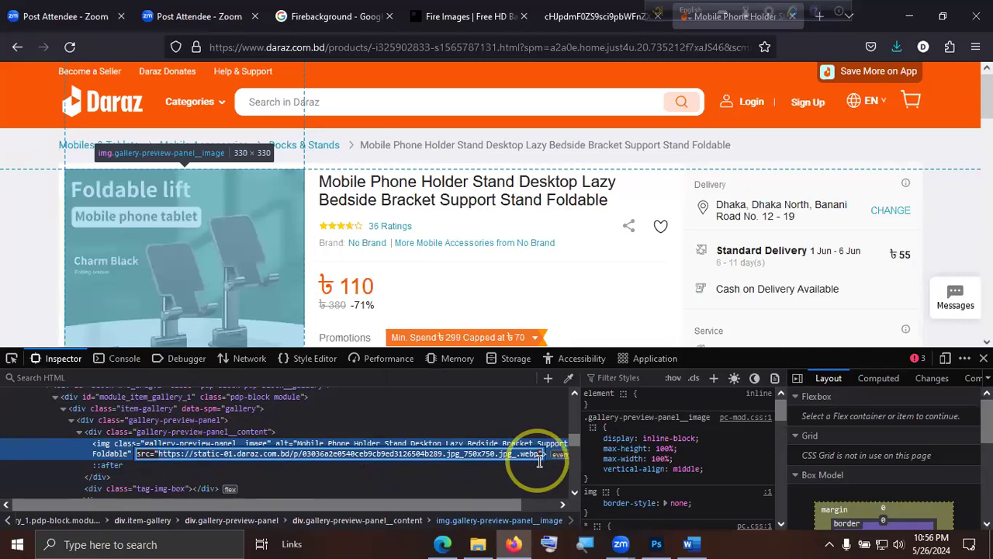
key(ctrl+c)
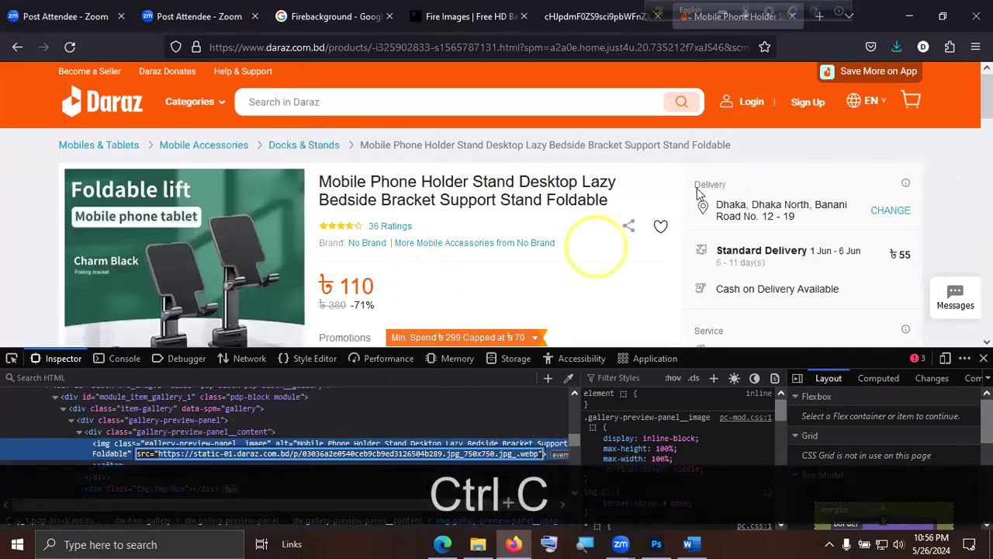
Open the copied address in a new browser tab and save the phone stand picture as a WebP image in Downloads.
click(819, 16)
key(ctrl+v)
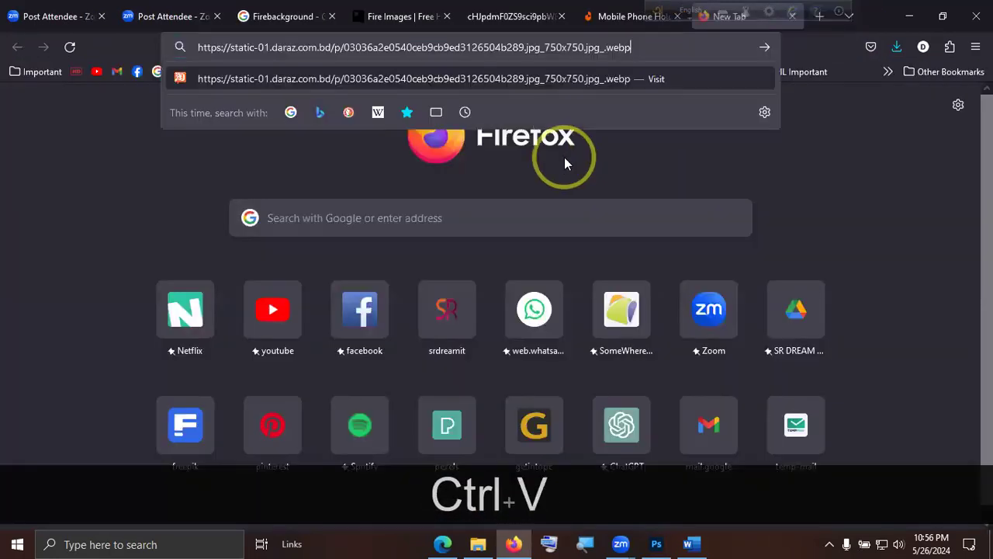
key(Return)
click(547, 230)
click(501, 315)
right_click(464, 256)
click(564, 277)
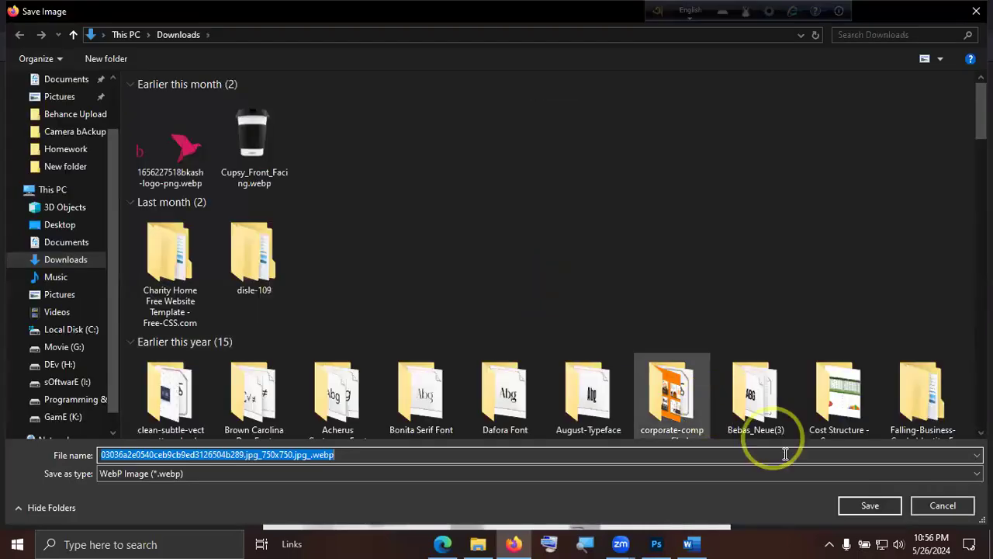
click(864, 501)
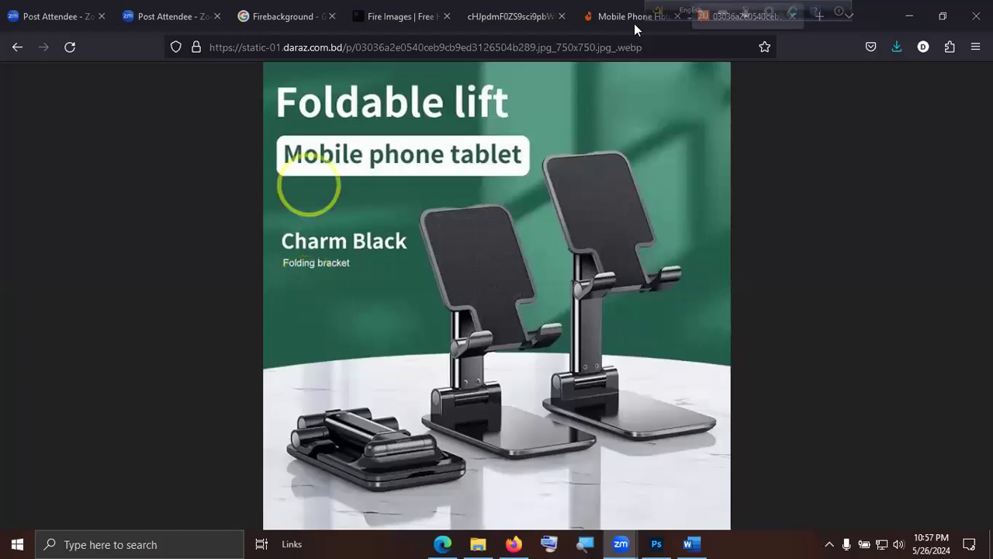
Close the picture, Daraz, Rawpixel and Google results tabs, and switch back to Photoshop.
click(560, 17)
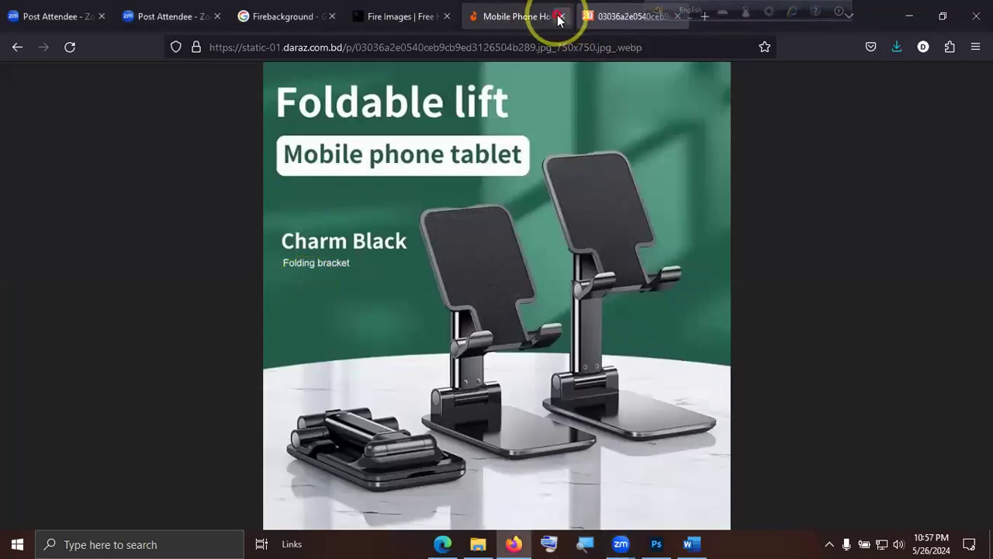
click(560, 16)
click(560, 17)
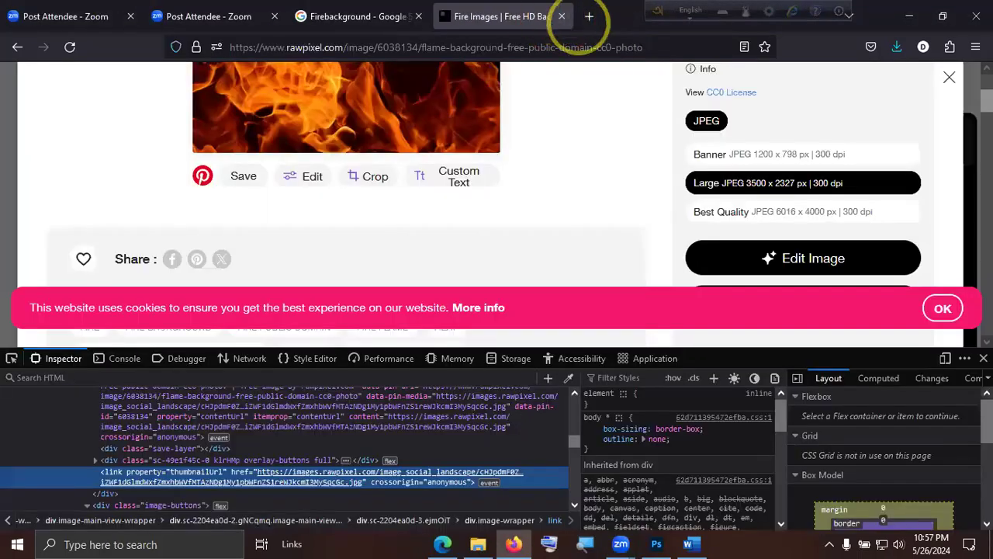
click(984, 358)
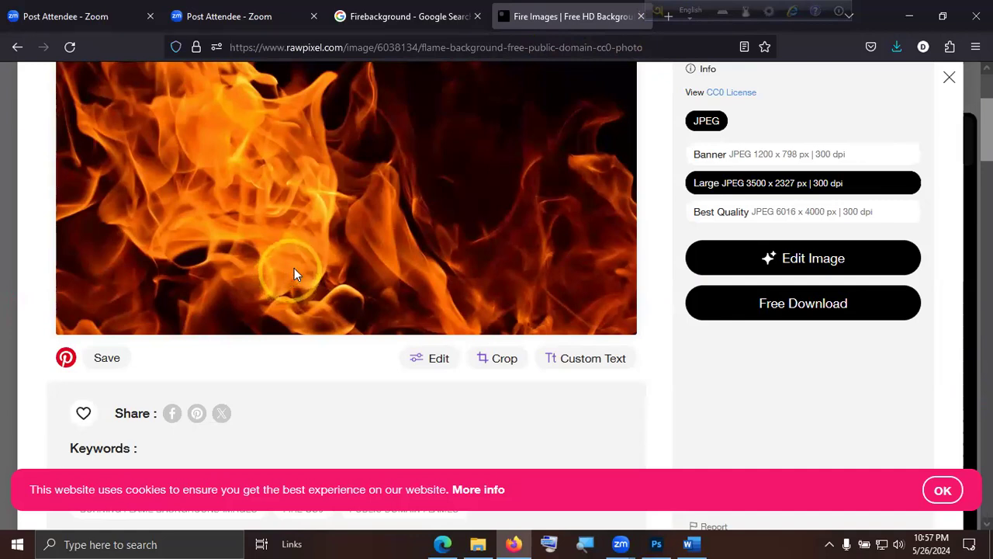
click(641, 17)
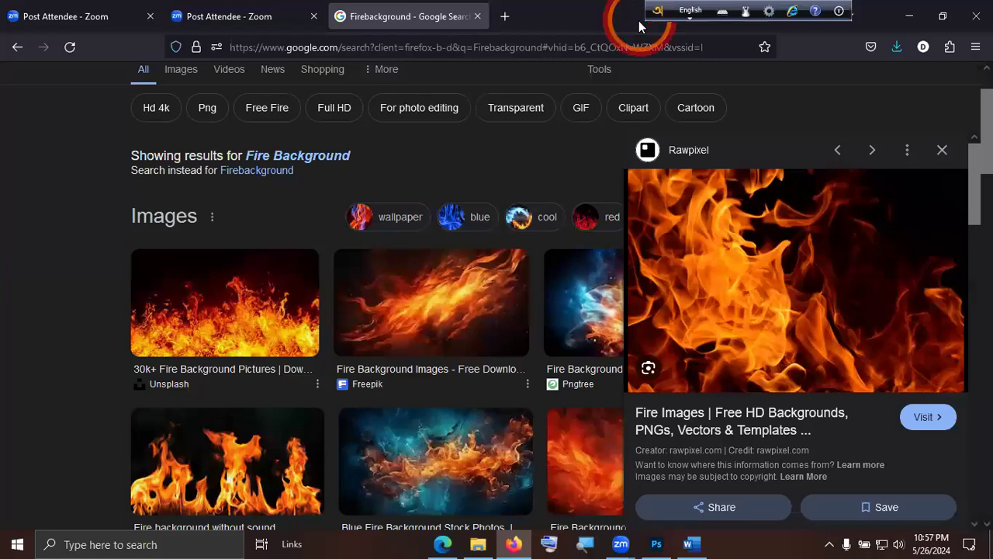
click(478, 17)
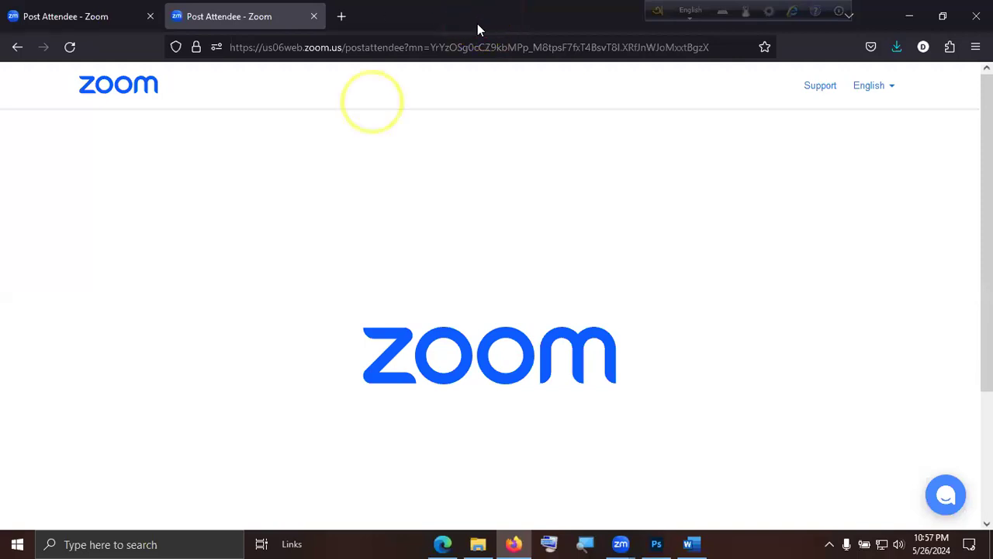
click(277, 262)
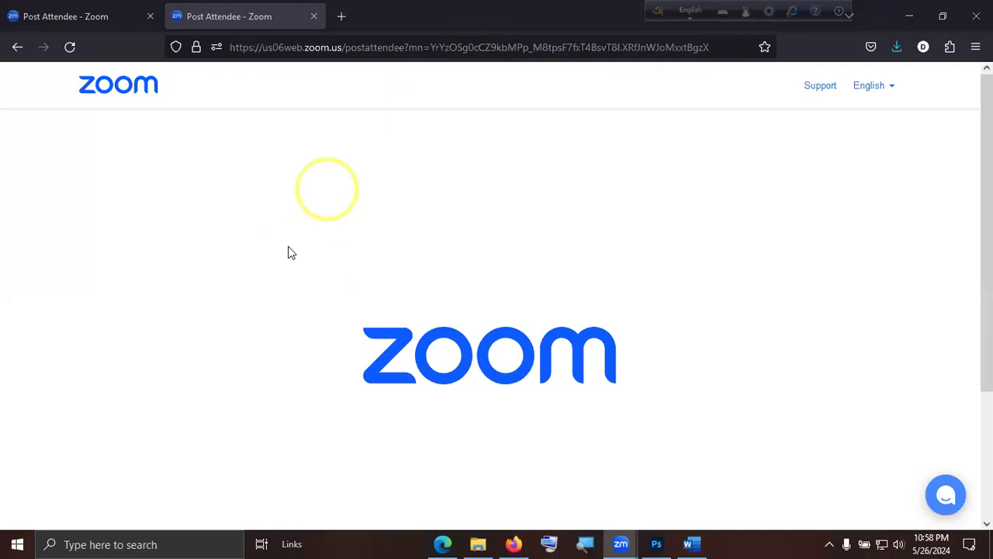
click(405, 215)
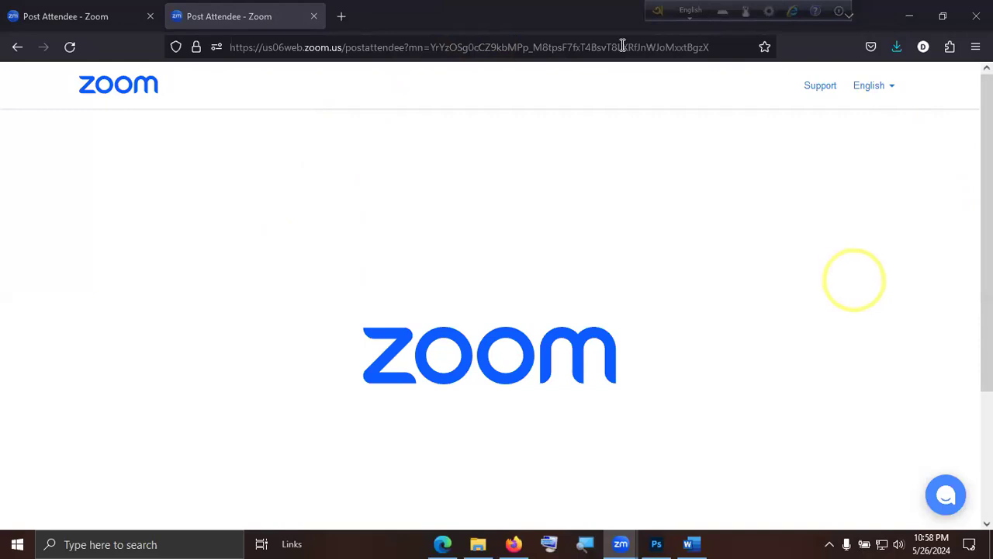
click(909, 16)
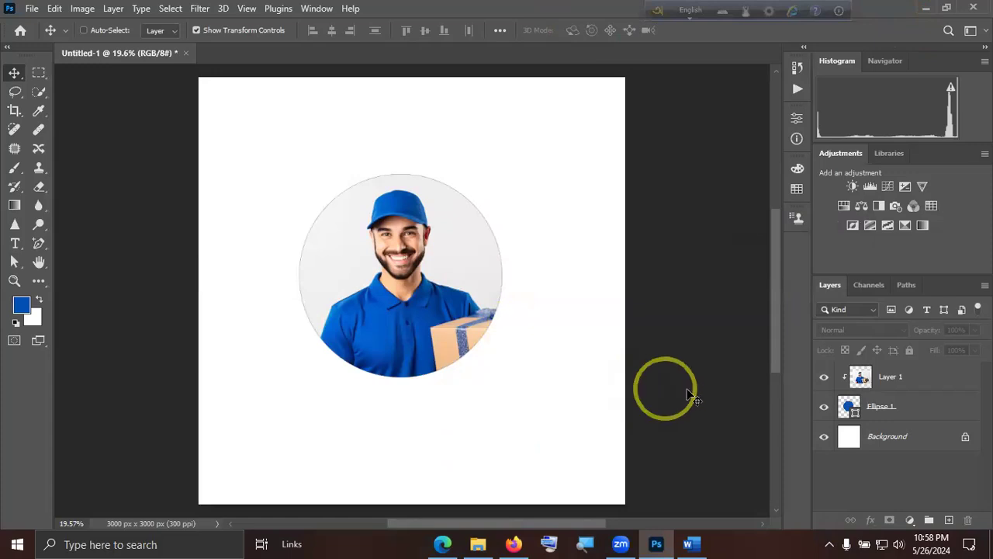
Thicken the black stroke of the Ellipse 1 shape around the delivery man's photo.
click(899, 418)
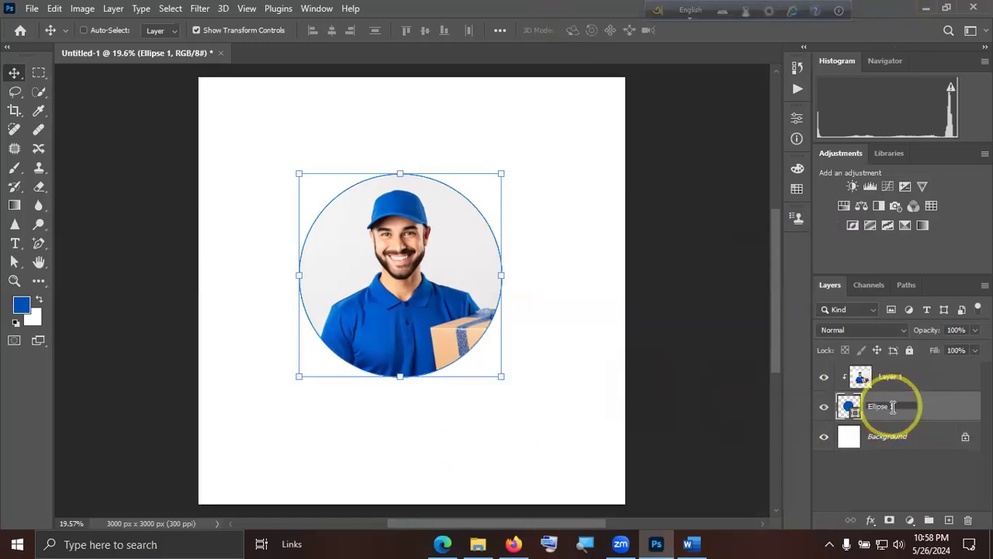
click(916, 441)
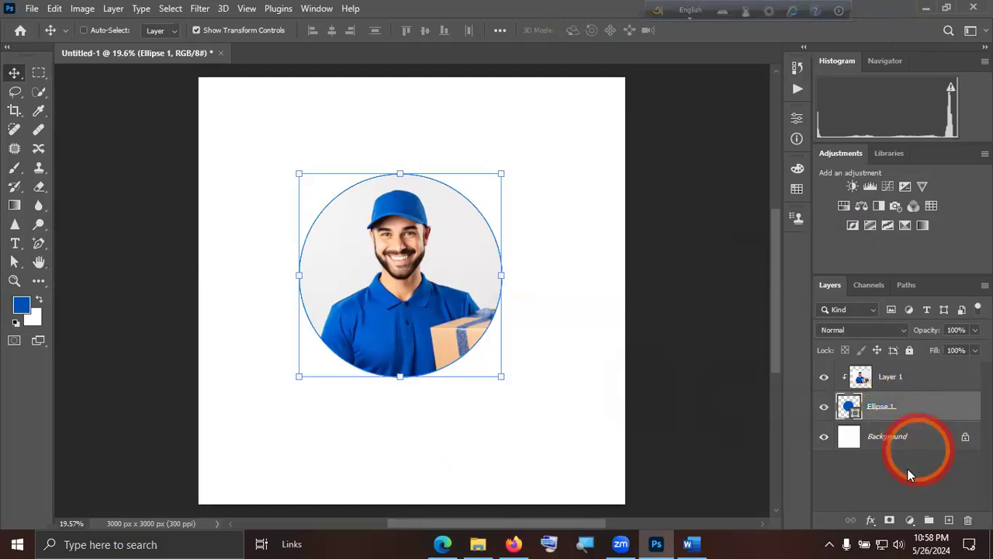
double_click(851, 409)
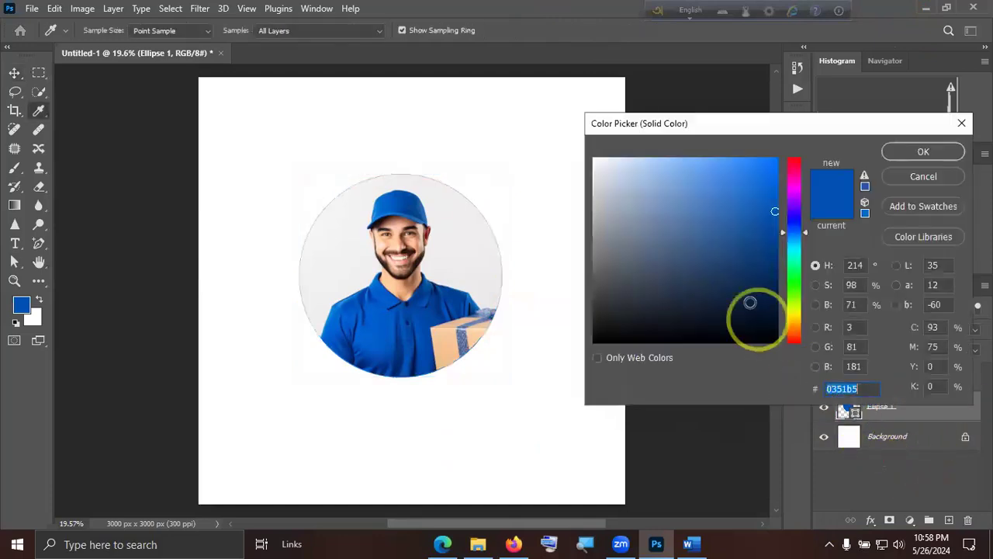
click(961, 124)
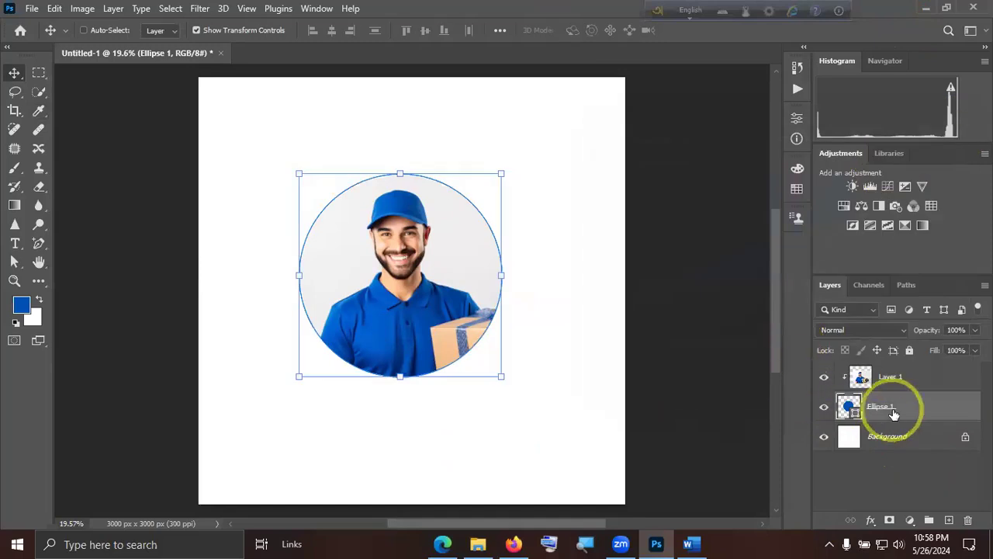
click(796, 119)
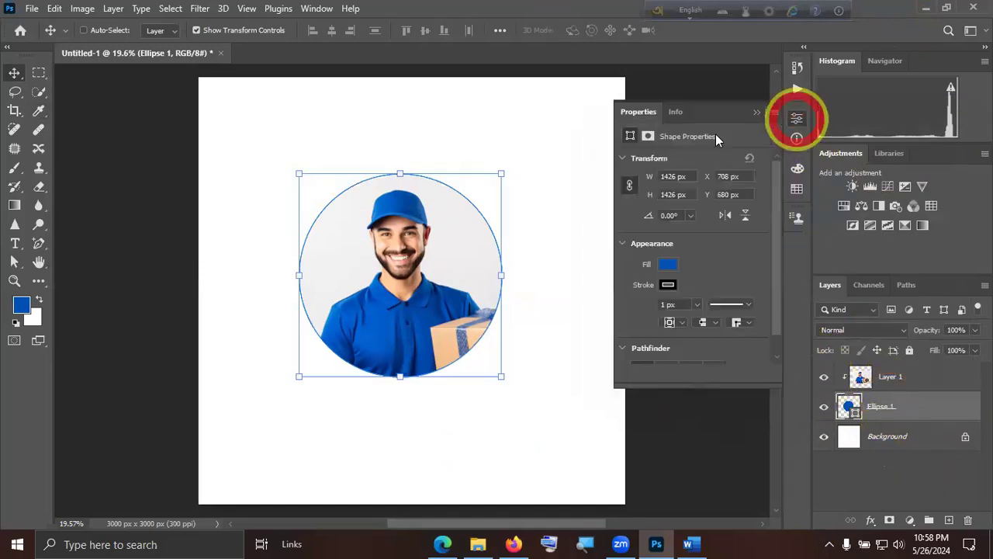
click(703, 319)
click(875, 471)
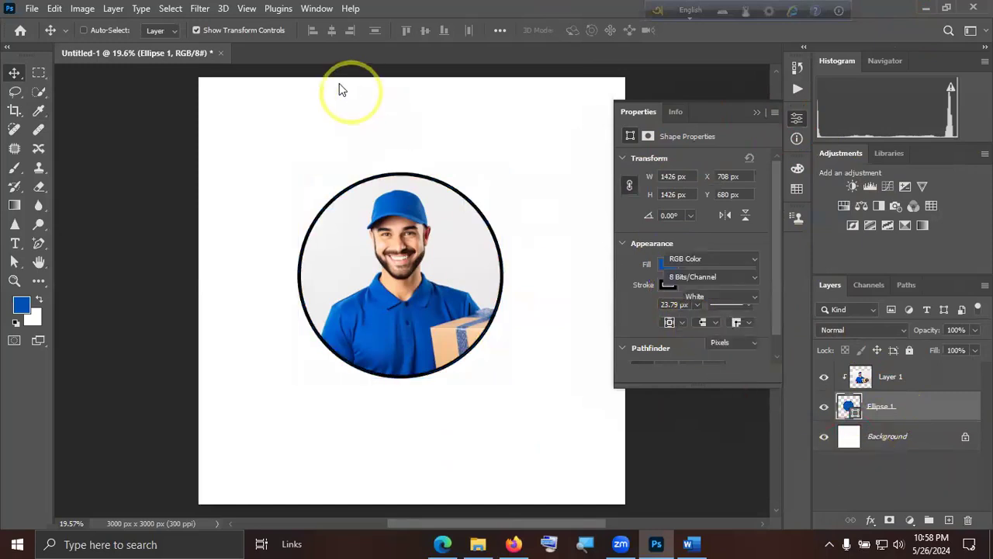
Open the saved flame JPEG from the Downloads folder as a new document.
click(30, 9)
click(45, 39)
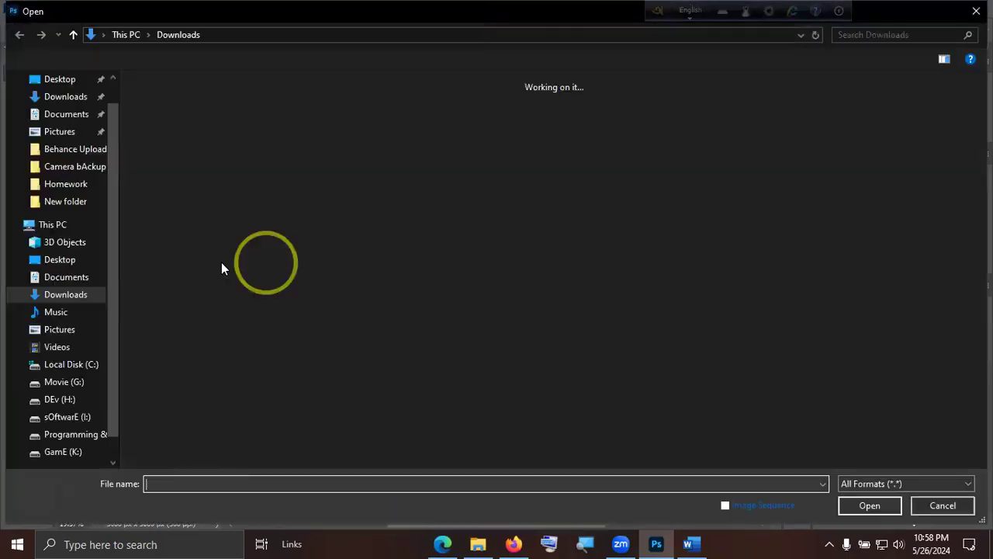
click(246, 166)
double_click(249, 166)
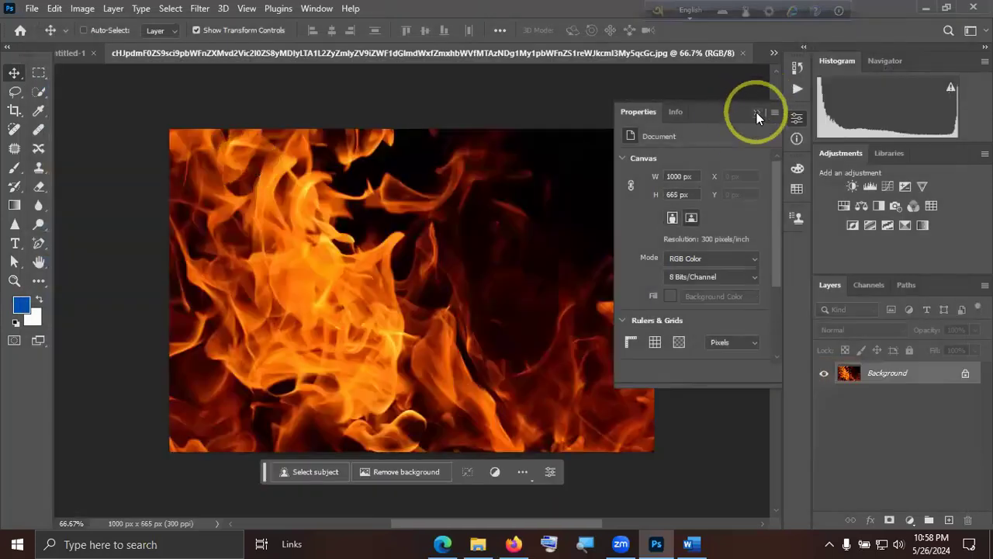
Collapse the document properties and unlock the flame picture's Background layer.
click(756, 112)
click(966, 373)
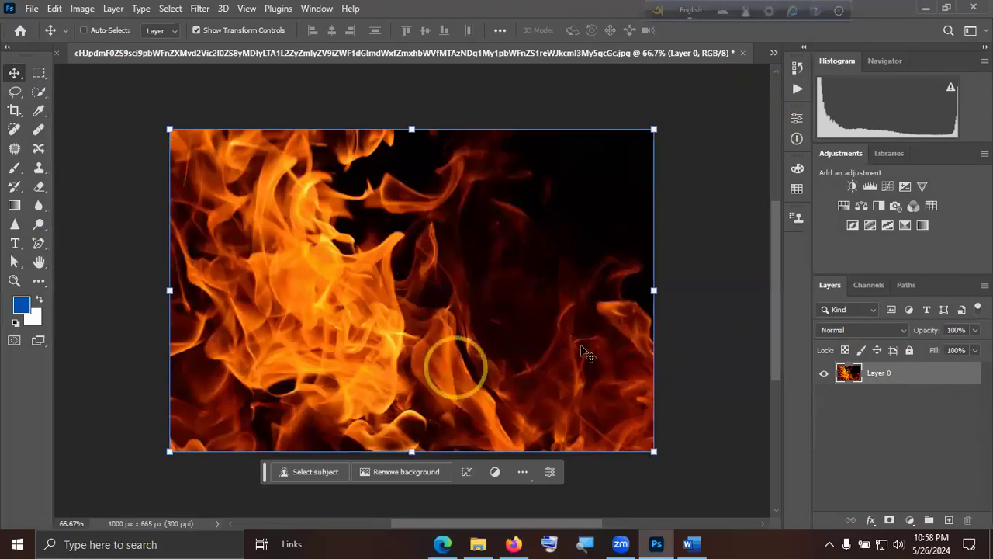
click(873, 455)
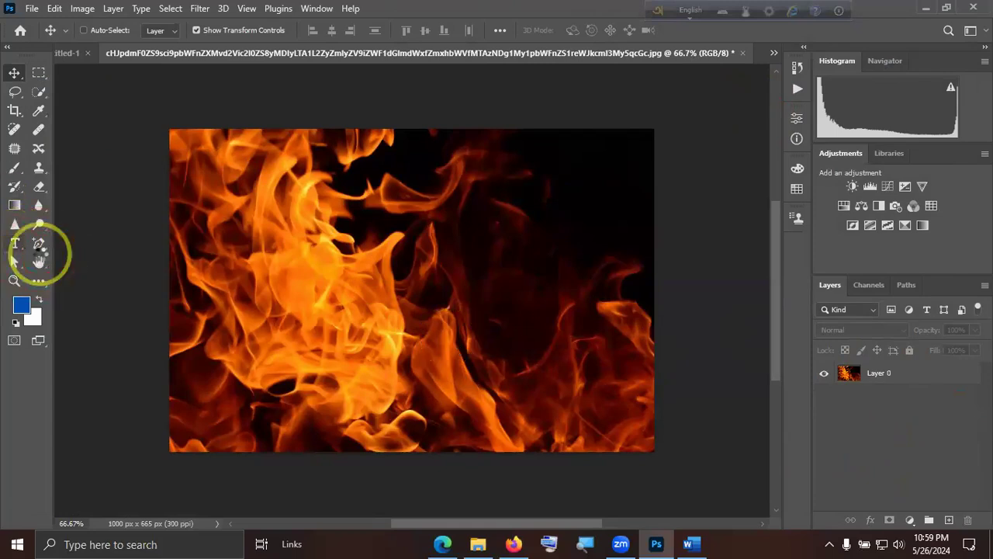
Create a new 3000 x 3000 px document at 300 ppi with a white background.
click(32, 8)
click(46, 24)
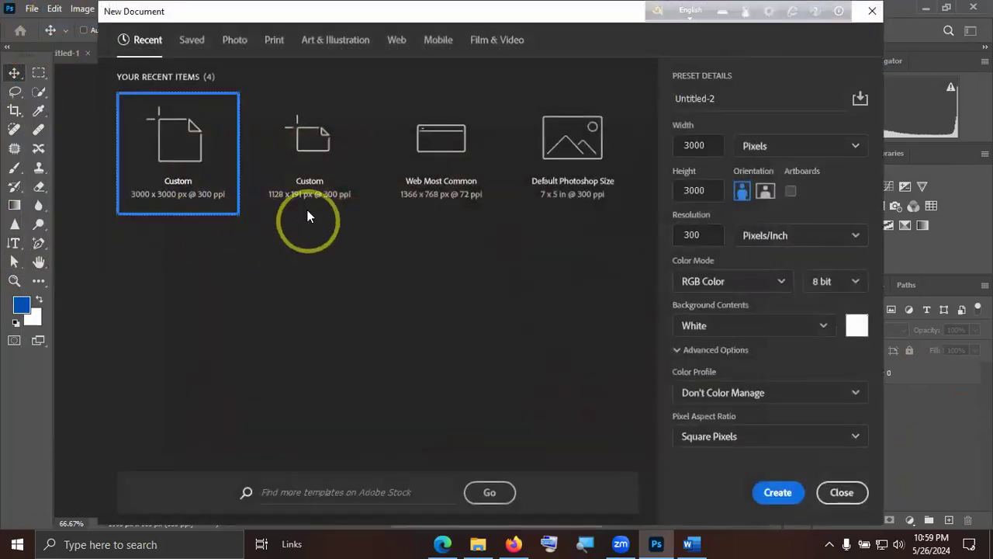
click(778, 489)
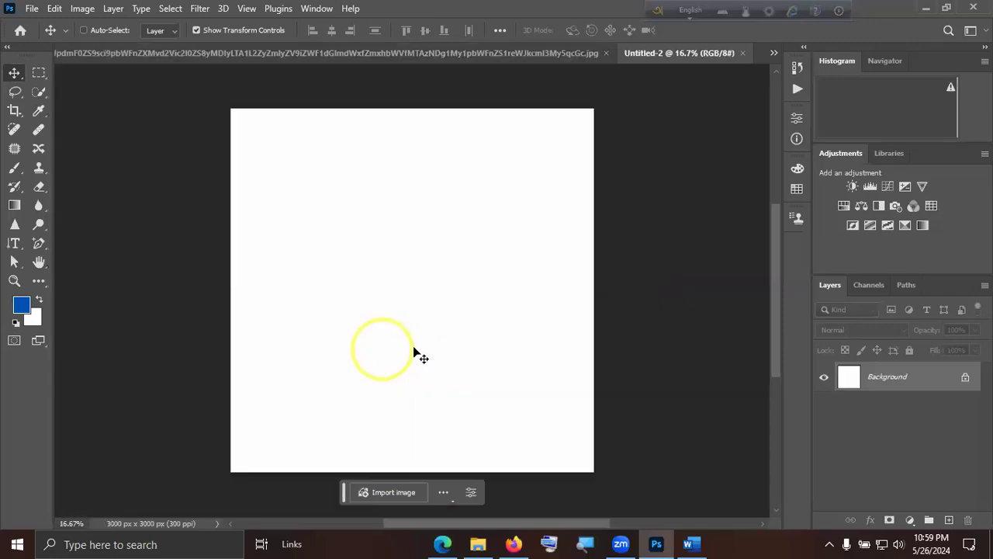
Copy the unlocked flame layer from the JPEG document into the new blank document.
click(359, 54)
click(390, 261)
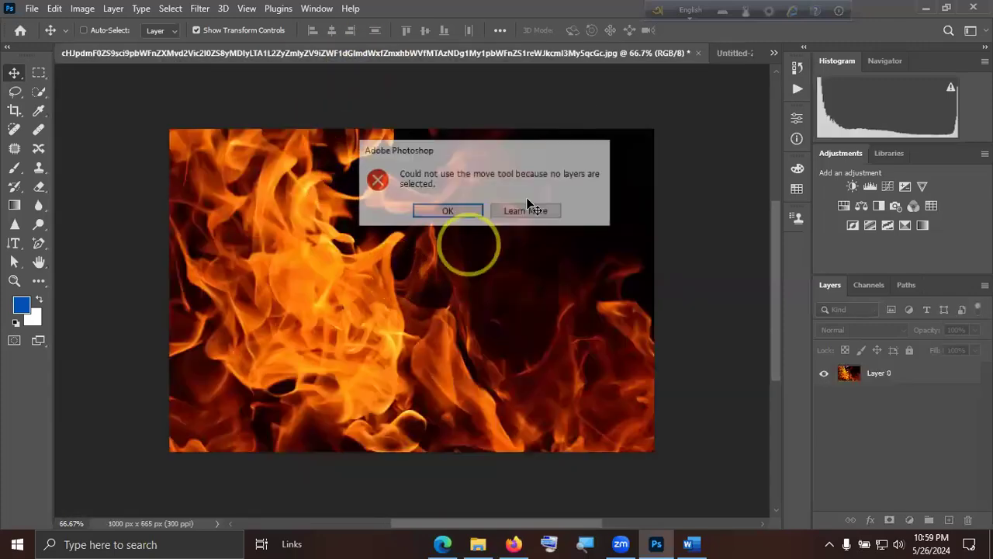
click(479, 211)
click(920, 377)
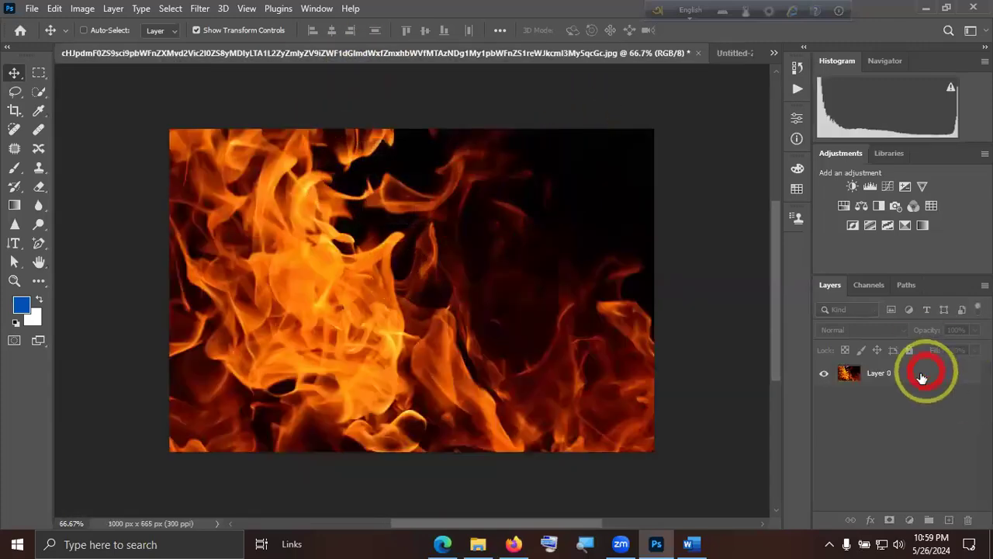
drag(404, 292, 308, 149)
Scale the flame picture up to about 453% and position it to cover the whole canvas.
key(ctrl+t)
drag(344, 189, 760, 491)
drag(499, 343, 436, 341)
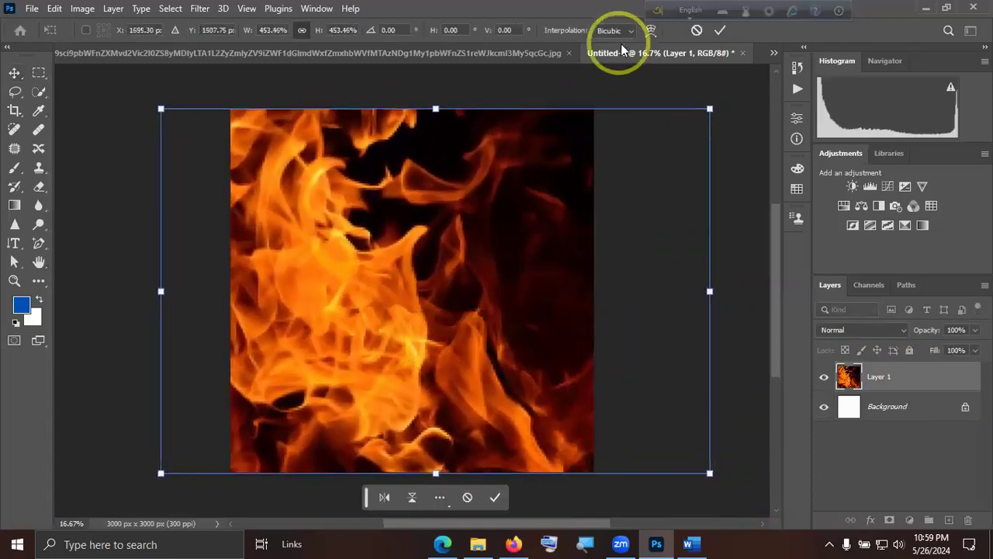
click(721, 31)
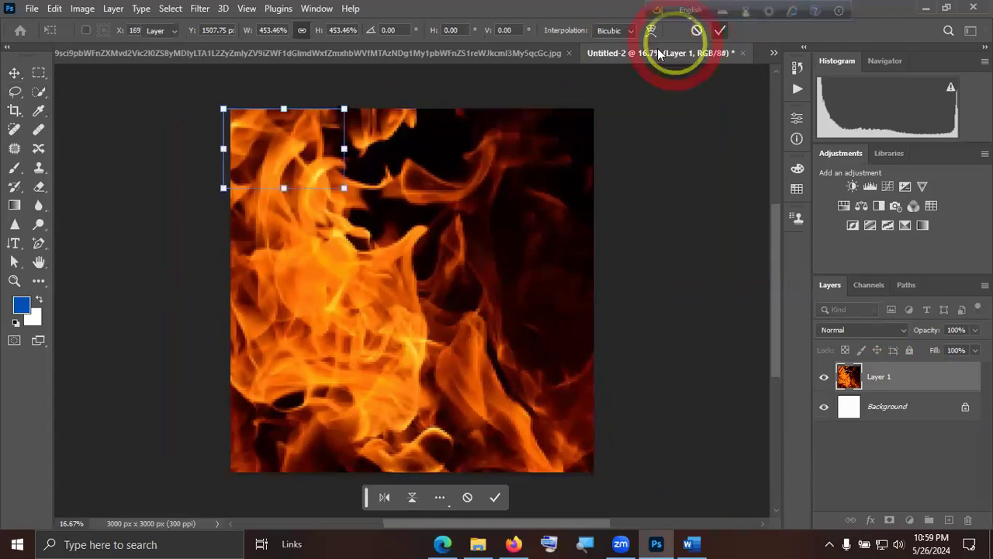
Close the original flame JPEG document without saving its changes.
click(563, 52)
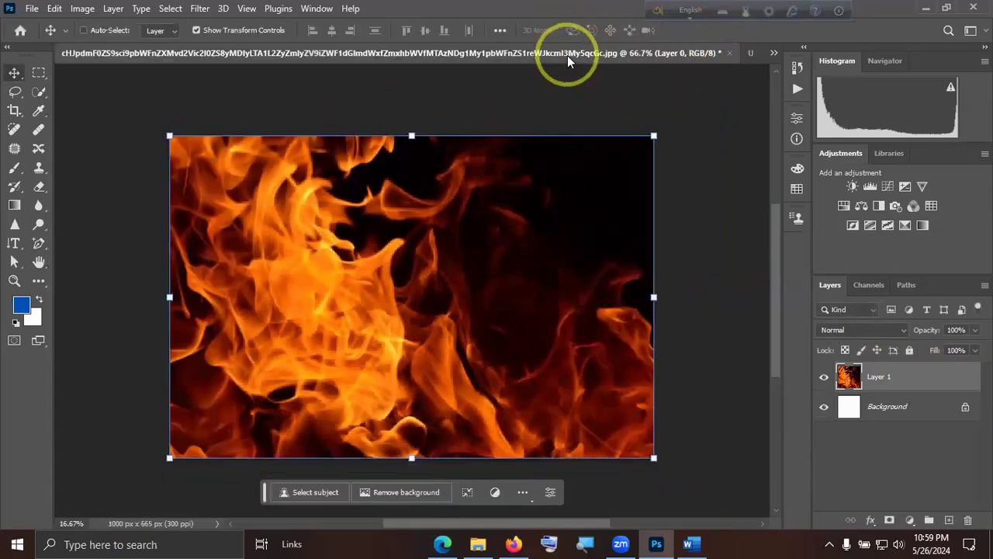
click(730, 53)
click(497, 222)
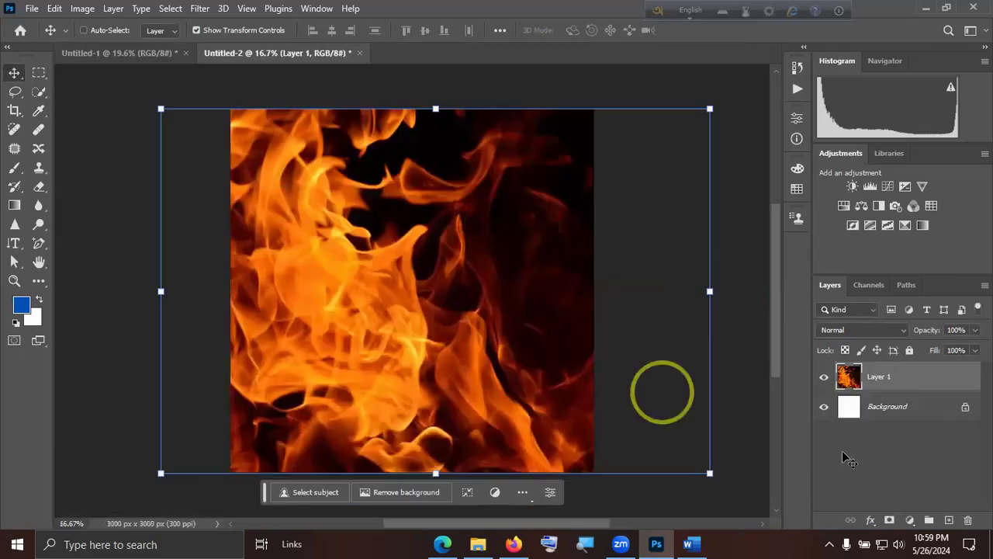
Add the horizontal text "Fire" in white 12 pt SOCIAL SANS over the flame picture.
click(890, 468)
click(14, 243)
click(66, 237)
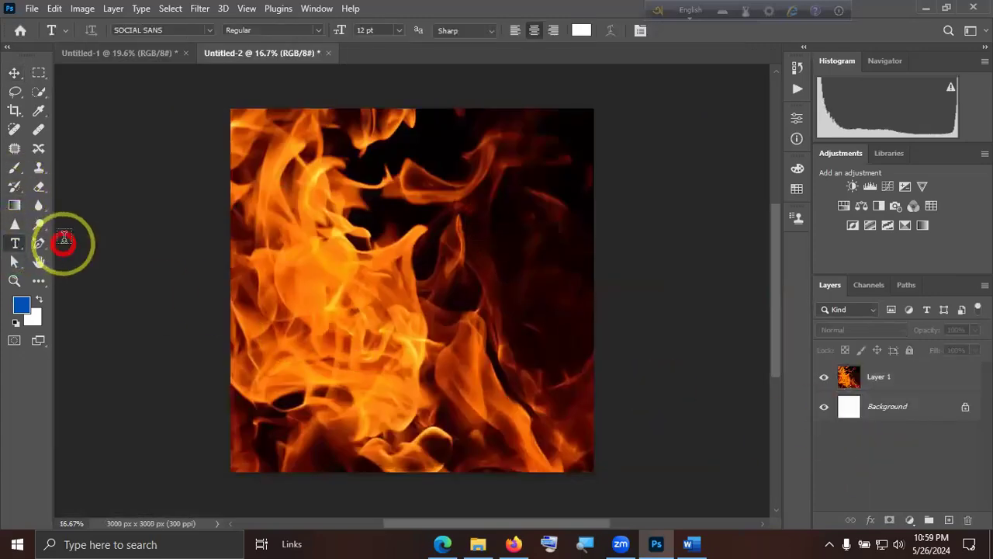
click(385, 226)
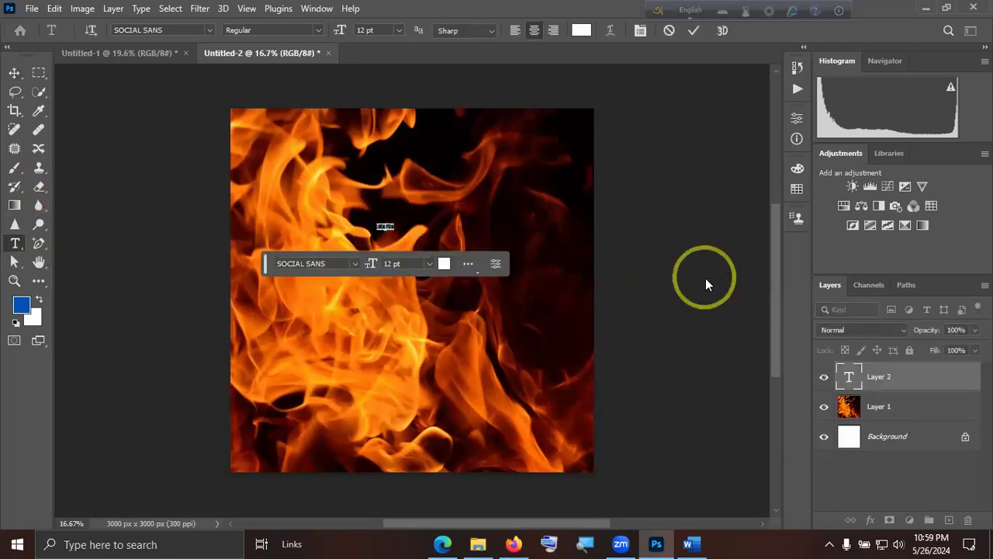
text(FIRE)
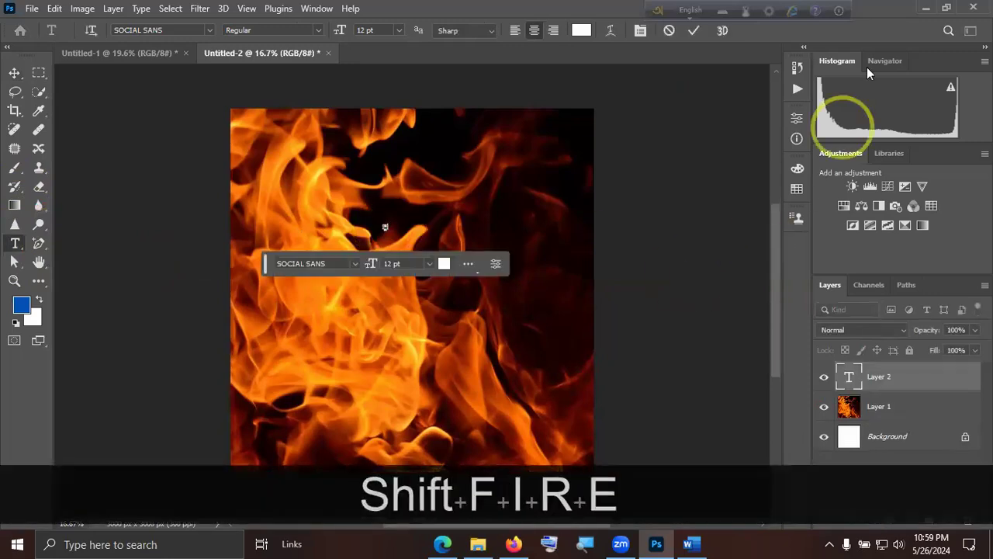
click(693, 30)
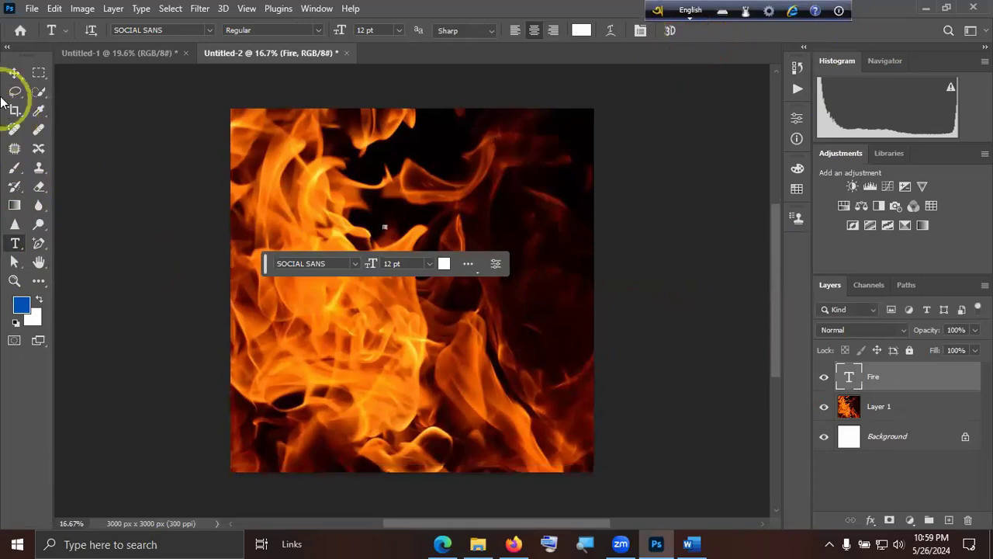
Enlarge the "Fire" text to about 320 pt and place it near the middle of the canvas.
click(14, 73)
drag(386, 233, 557, 319)
mouse_move(498, 303)
mouse_down()
mouse_move(467, 291)
mouse_move(481, 295)
mouse_up()
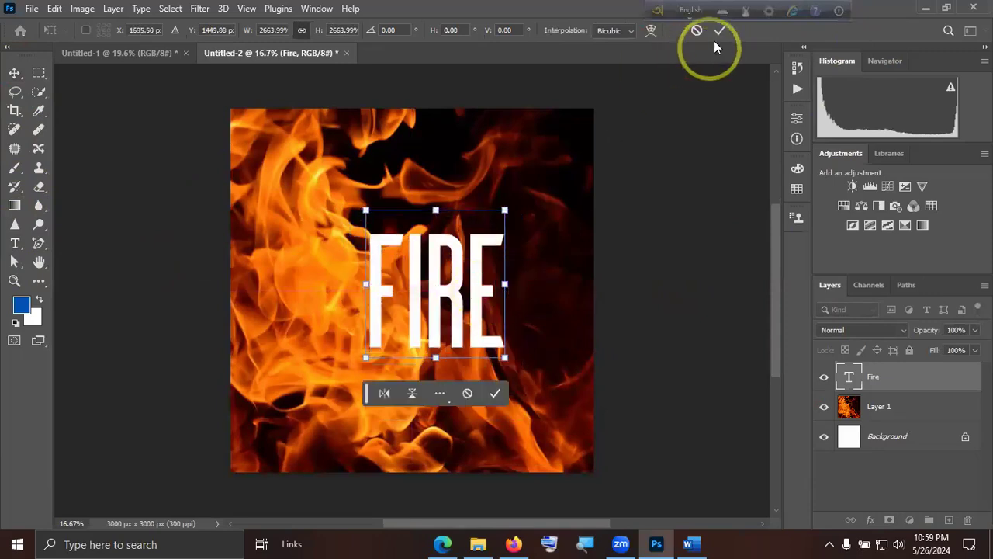
click(719, 32)
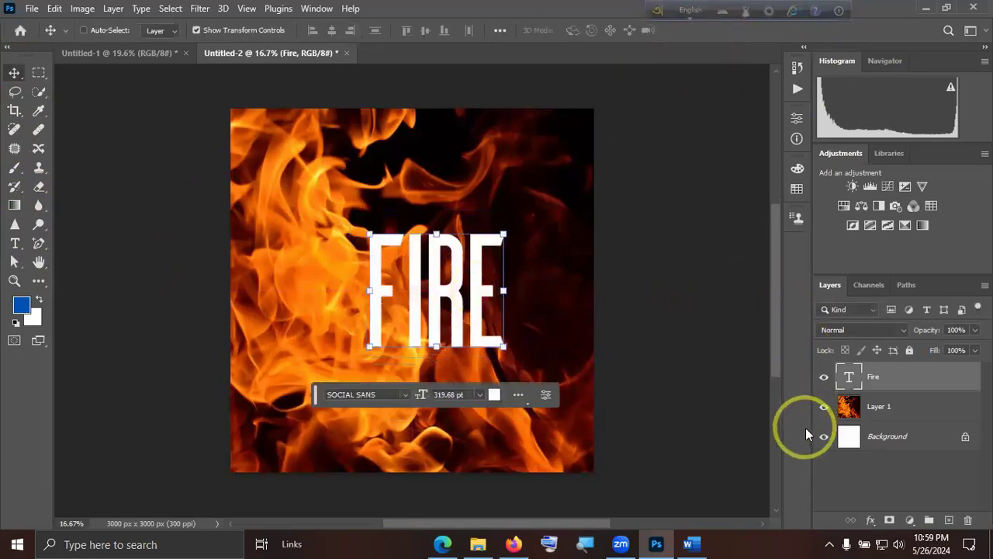
Change the "Fire" text's font to Feeling Passionate and shift the text slightly within the canvas.
double_click(849, 380)
click(518, 305)
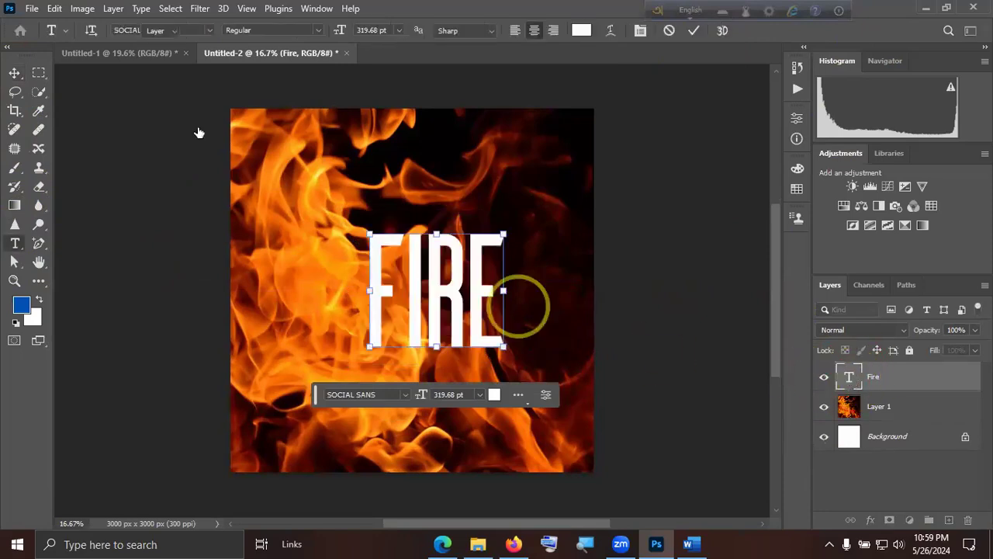
key(ctrl+a)
click(209, 31)
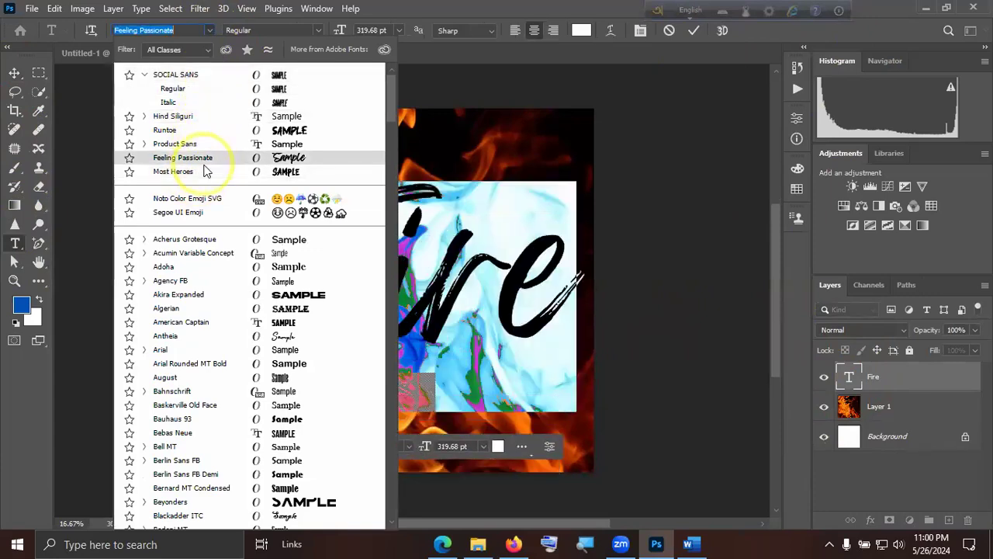
click(204, 163)
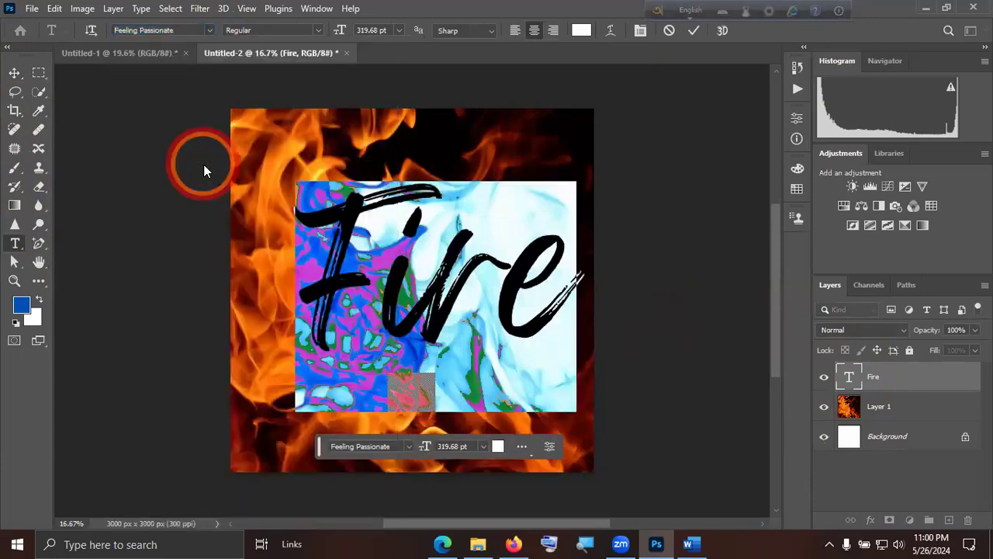
click(692, 33)
key(v)
mouse_move(392, 279)
mouse_down()
mouse_move(380, 252)
mouse_move(375, 282)
mouse_up()
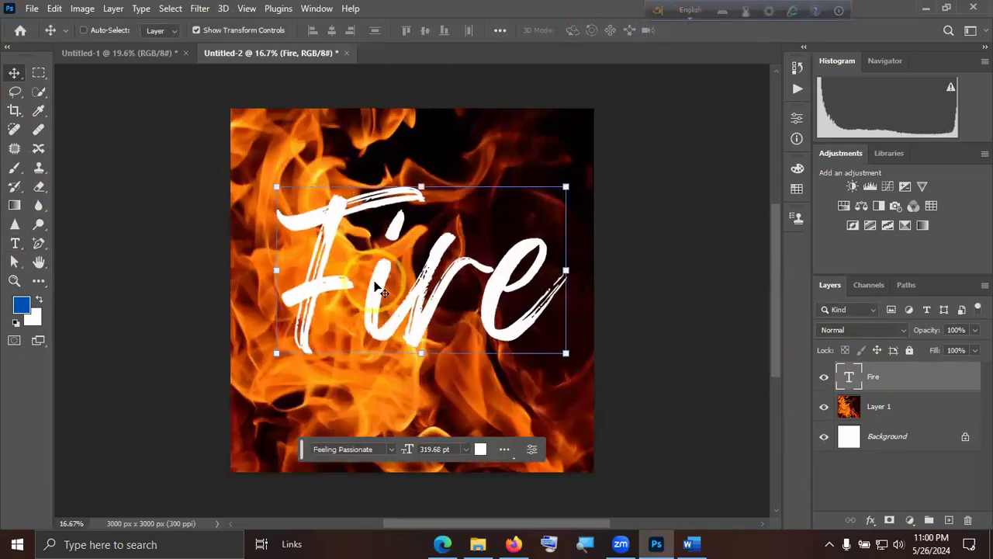
Place the Fire text layer beneath the flame layer and clip the flame picture to the text with a clipping mask.
drag(920, 379, 923, 420)
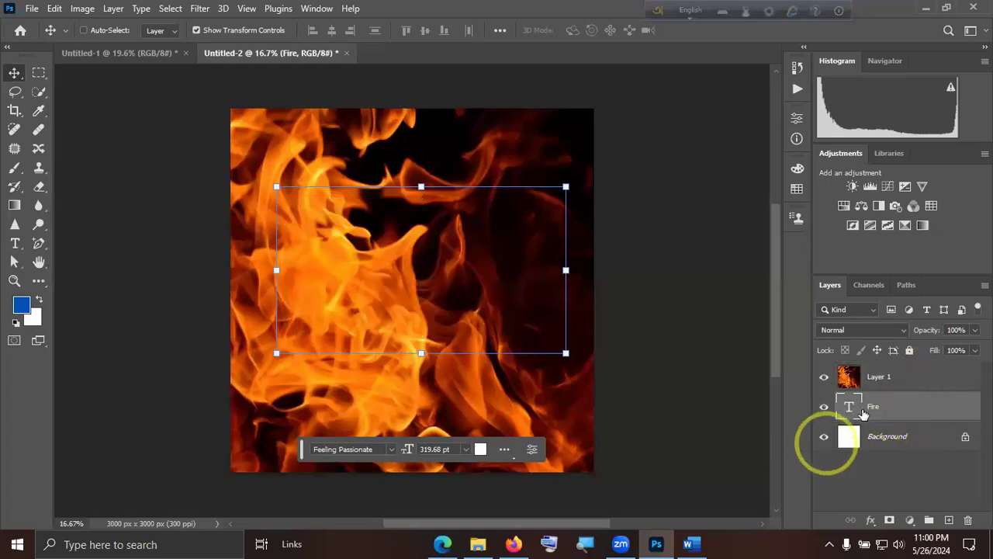
click(850, 388)
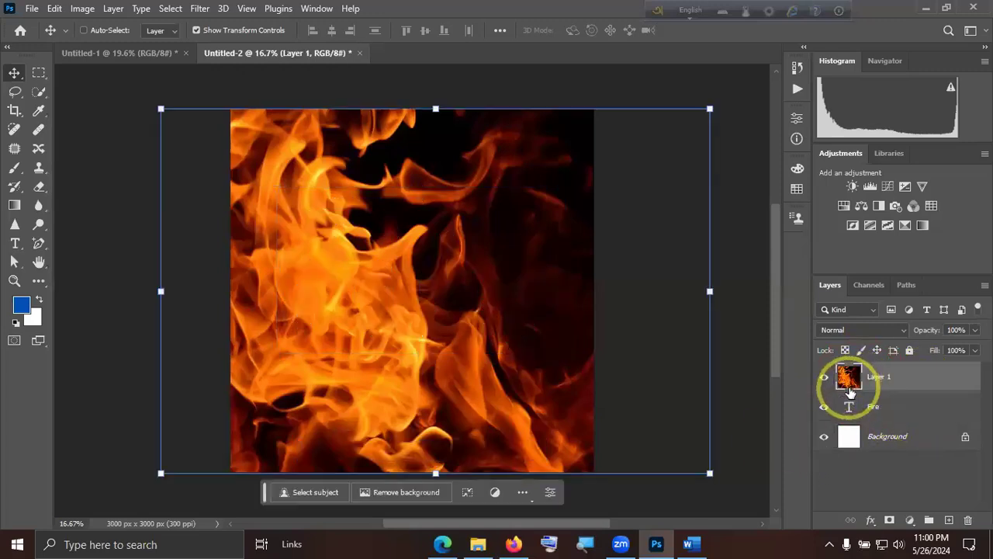
right_click(926, 377)
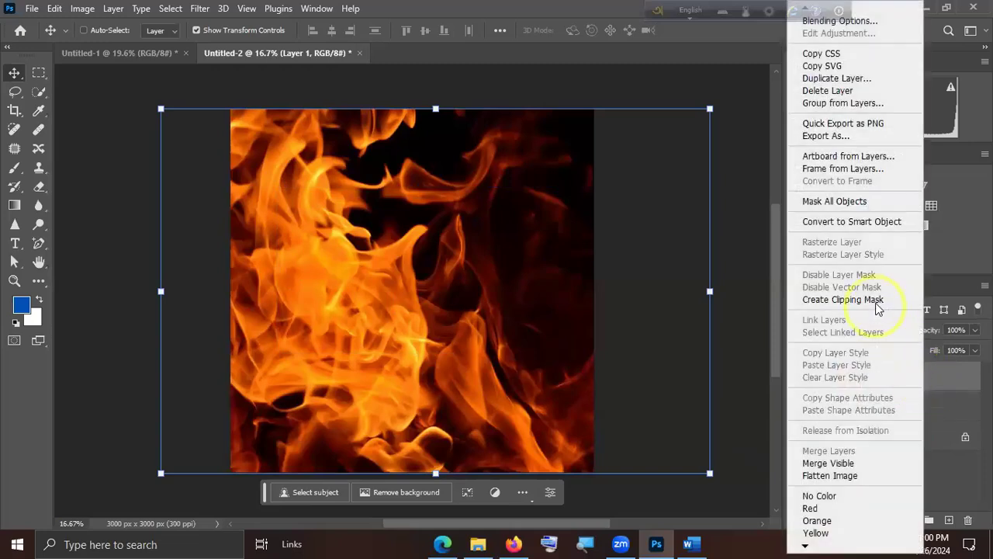
click(876, 303)
click(905, 483)
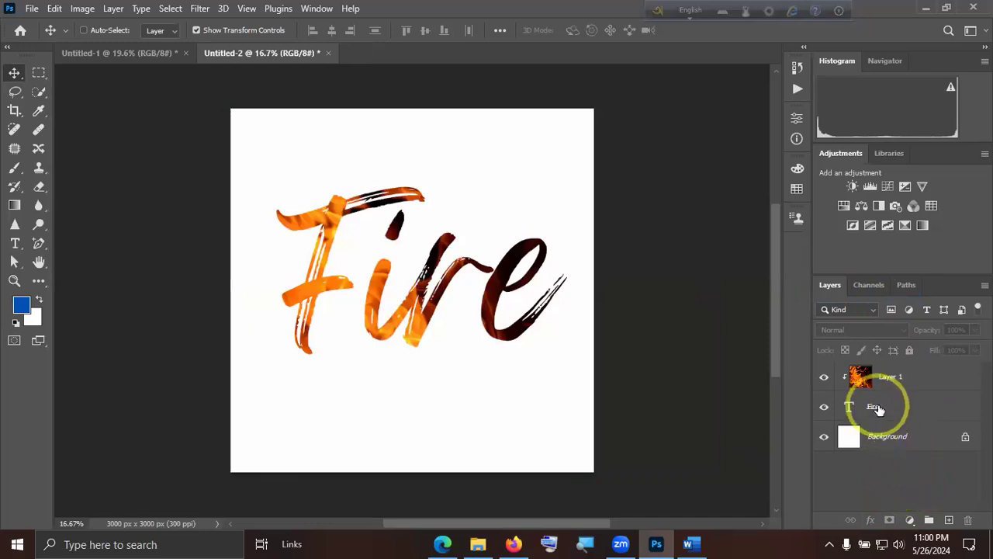
Move the flame-filled "Fire" text to the horizontal centre of the canvas.
click(417, 304)
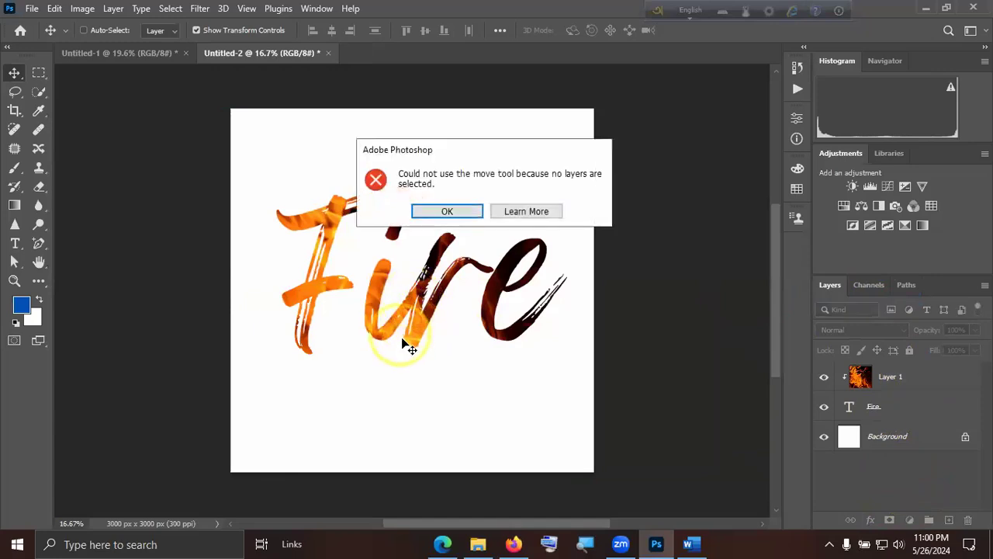
click(450, 212)
click(896, 410)
mouse_move(444, 266)
mouse_down()
mouse_move(487, 275)
mouse_move(464, 213)
mouse_move(429, 193)
mouse_move(405, 233)
mouse_move(401, 295)
mouse_move(425, 299)
mouse_move(439, 281)
mouse_up()
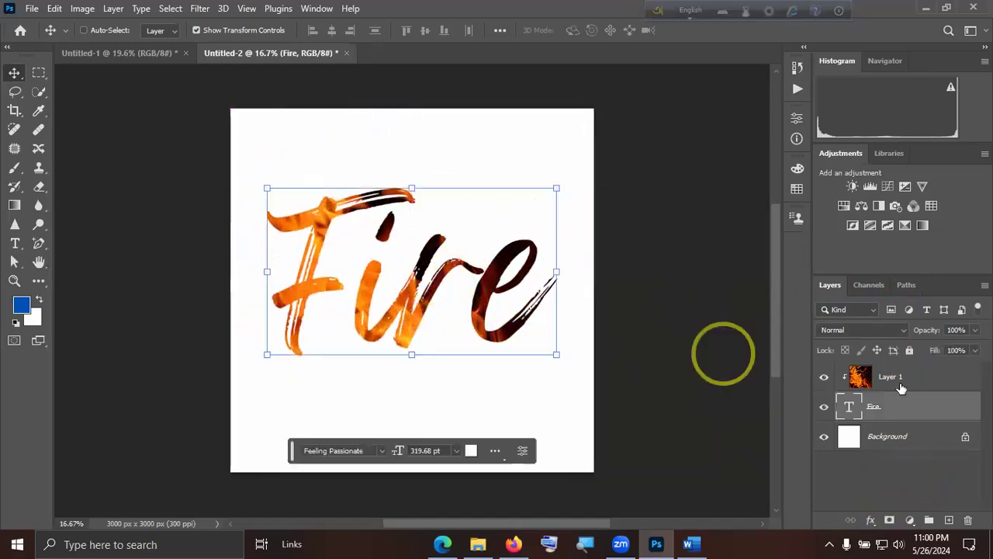
Replace the wording of the flame-filled text layer with a person's first name, keeping the clipping mask.
double_click(849, 407)
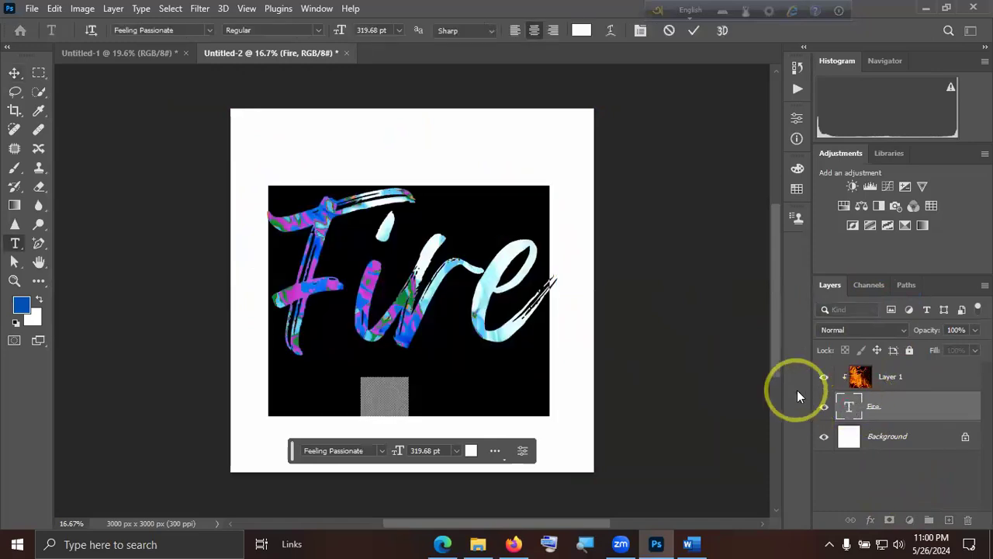
text(Abir)
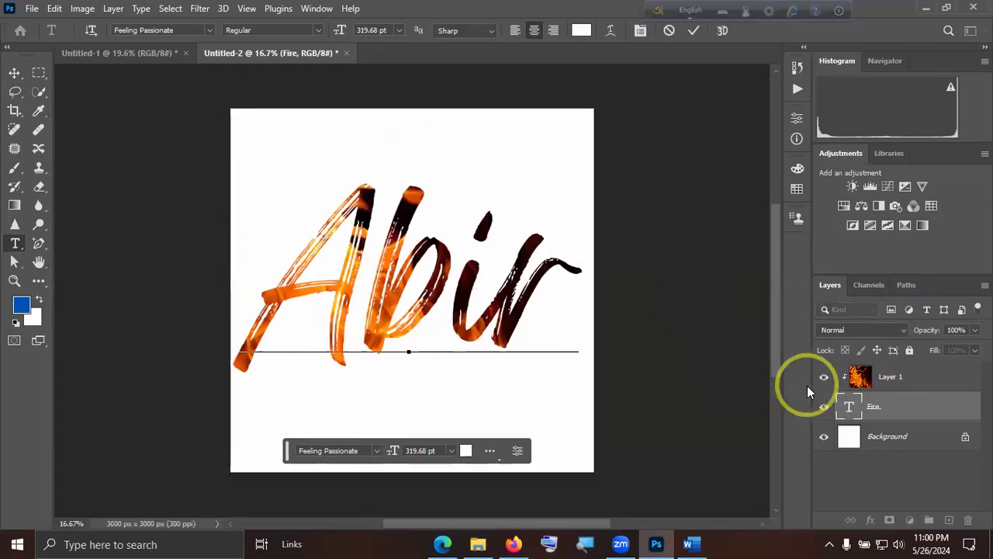
click(695, 32)
key(v)
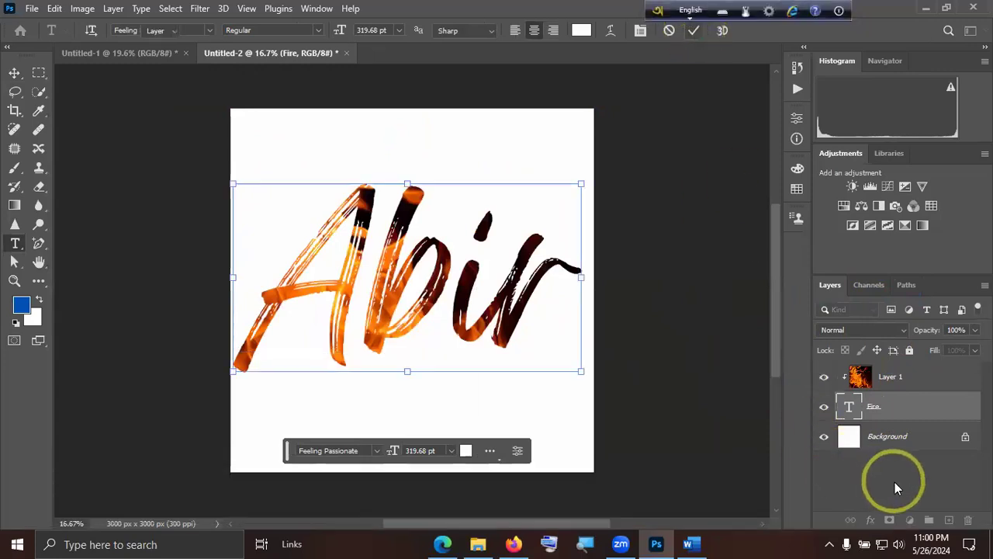
click(894, 482)
click(892, 409)
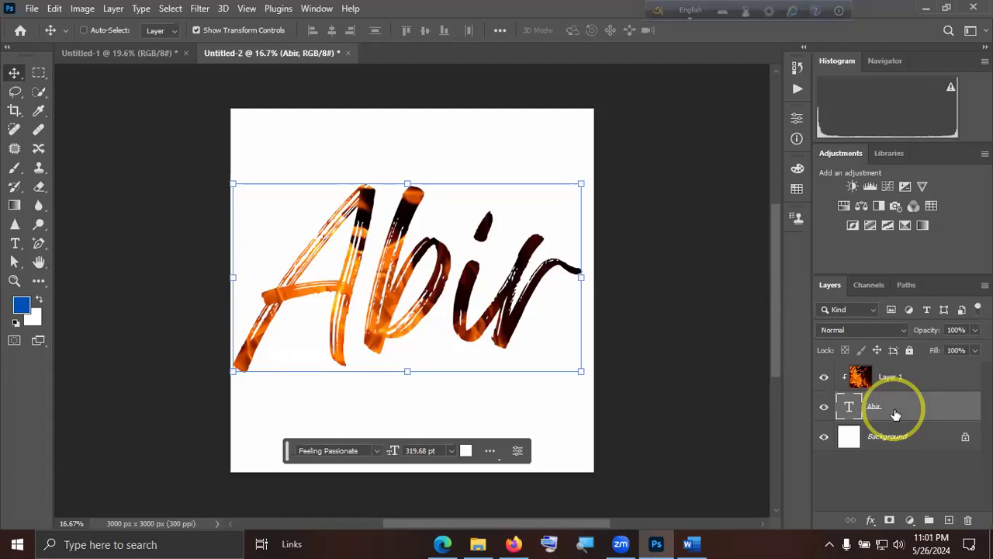
click(893, 461)
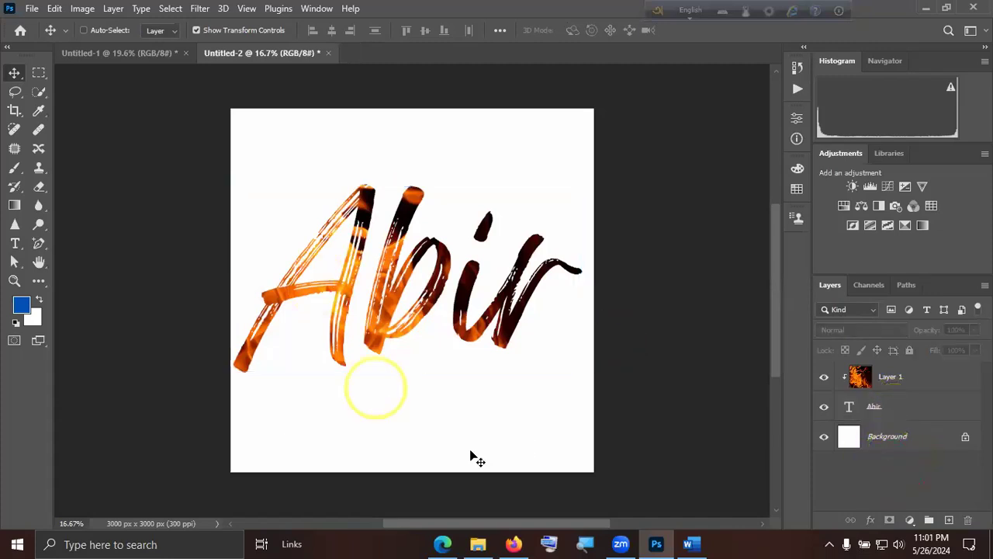
Switch to Firefox and search Google for "Clay phone png" to browse the image results.
click(513, 544)
click(339, 16)
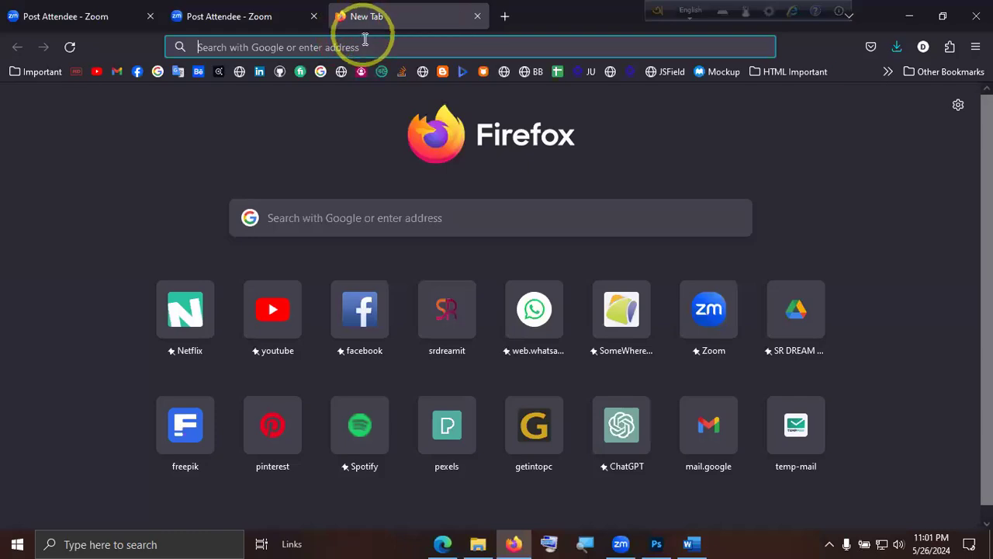
key(shift)
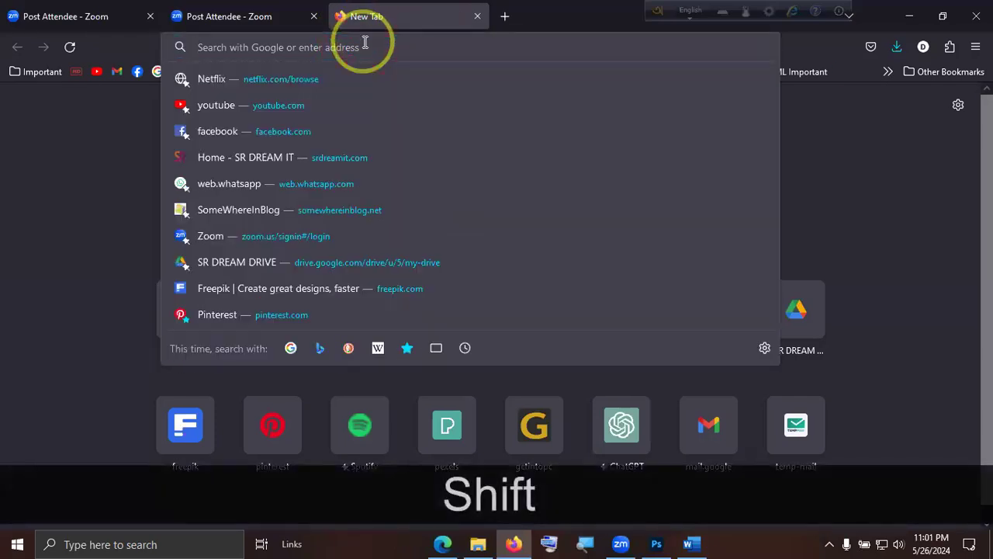
text(Caly)
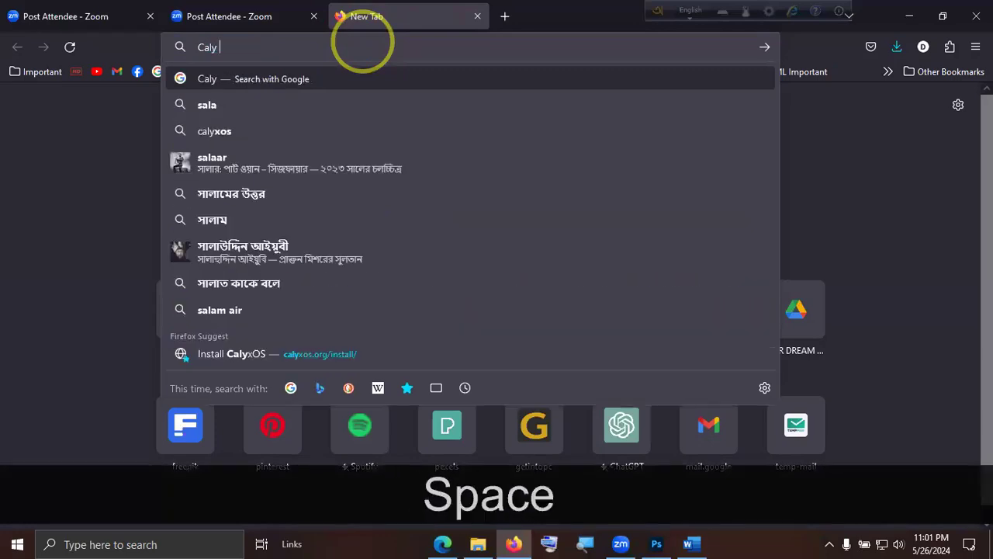
key(BackSpace)
key(BackSpace)
key(BackSpace)
key(BackSpace)
text(lay phone)
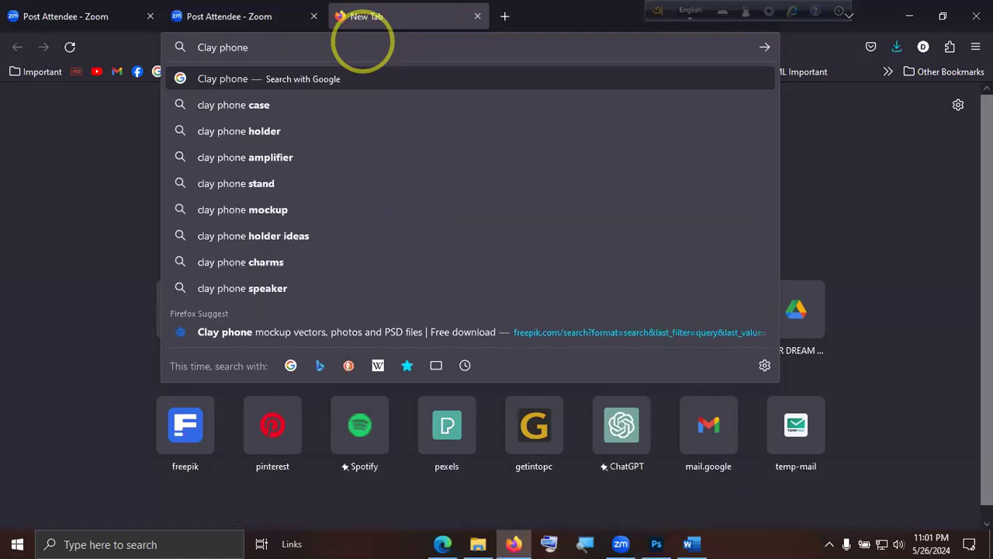
text(png)
key(Return)
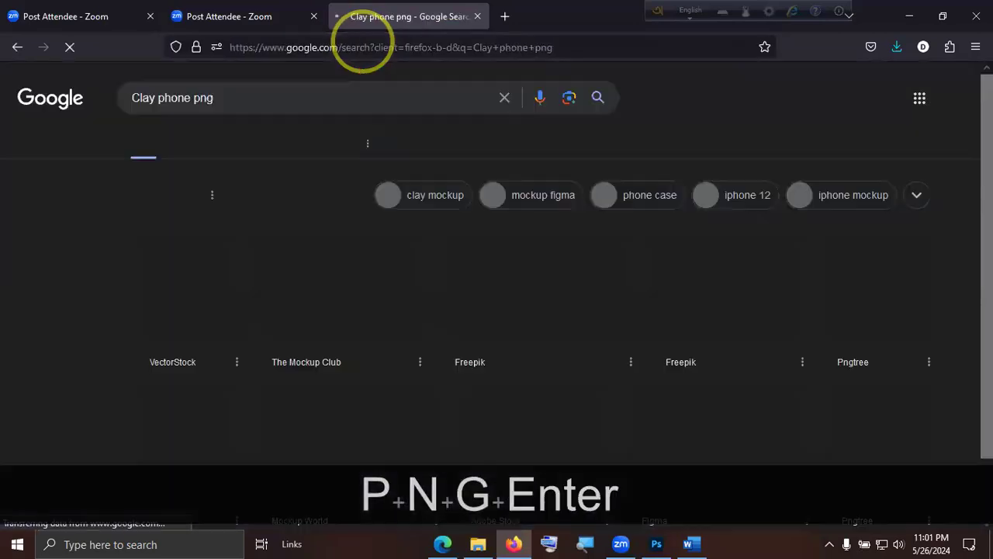
scroll(787, 295, down, 3)
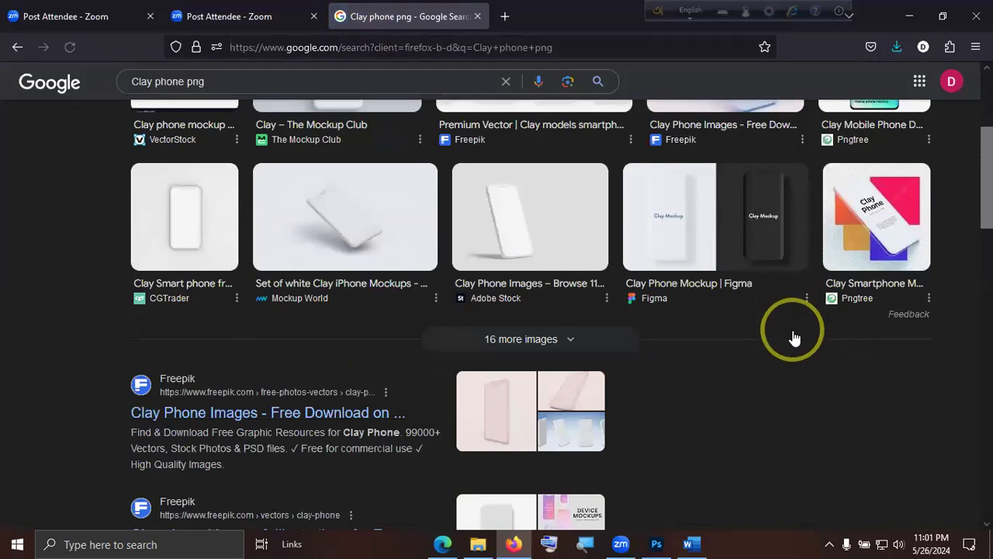
Switch the clay phone results to images and search Google Images for "samsung phone png".
scroll(794, 344, down, 15)
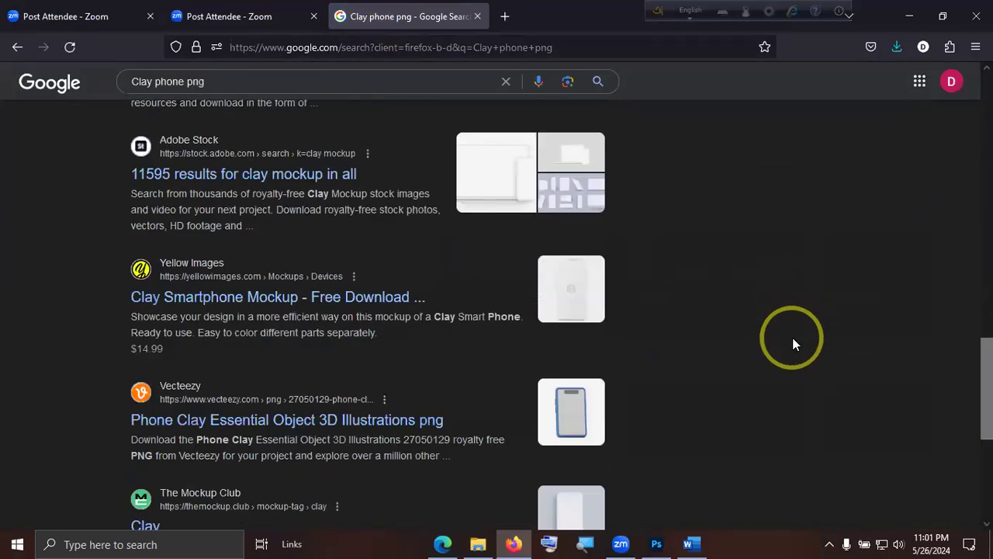
scroll(792, 337, up, 20)
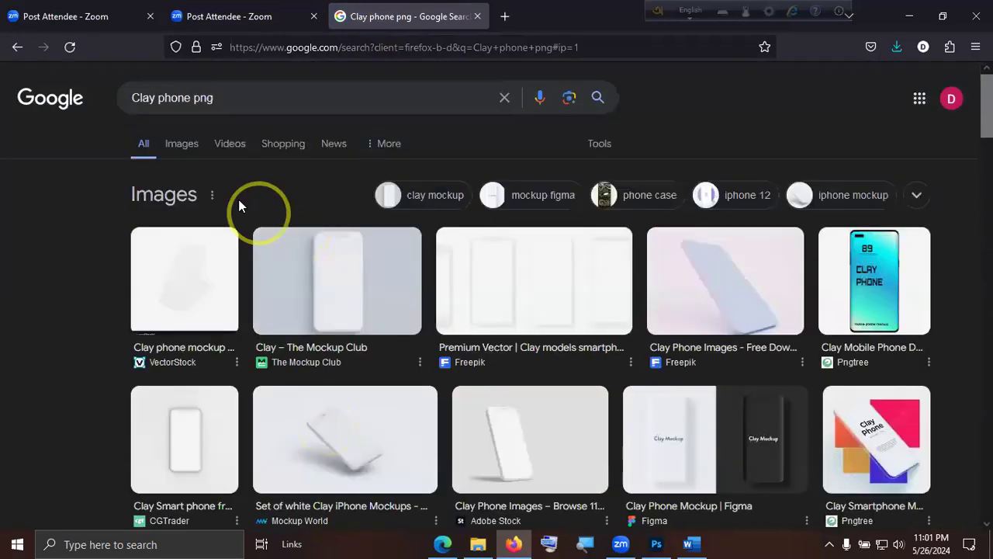
click(184, 146)
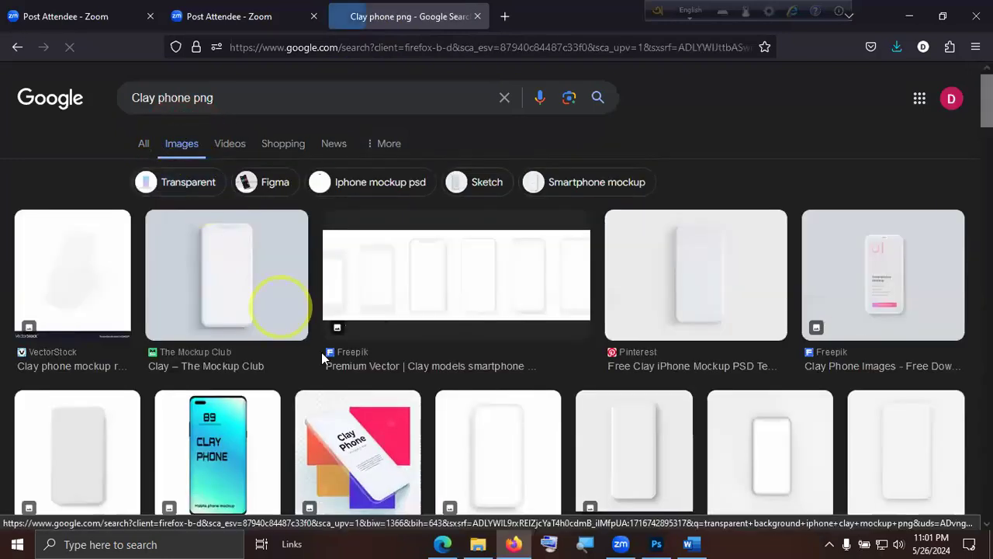
text(/)
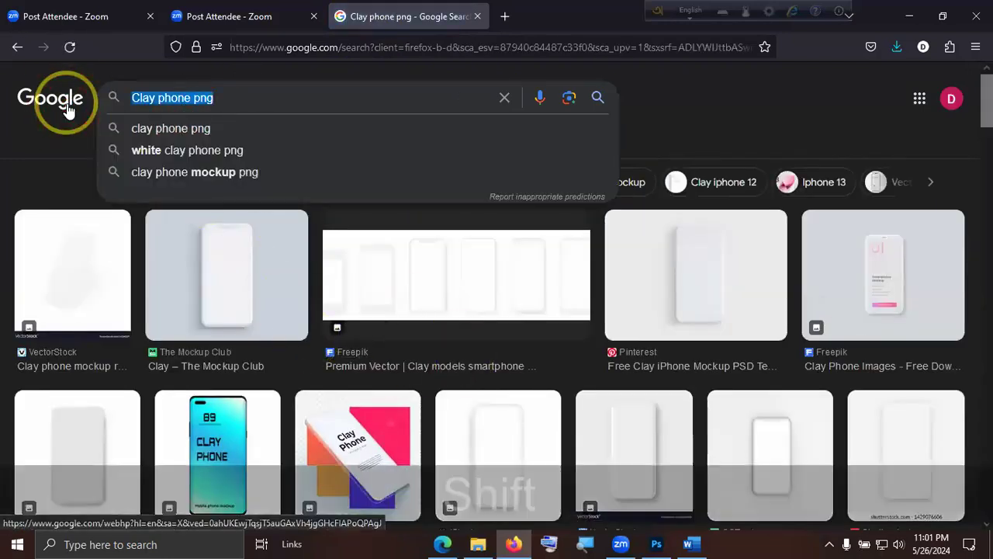
text(Samsung phon)
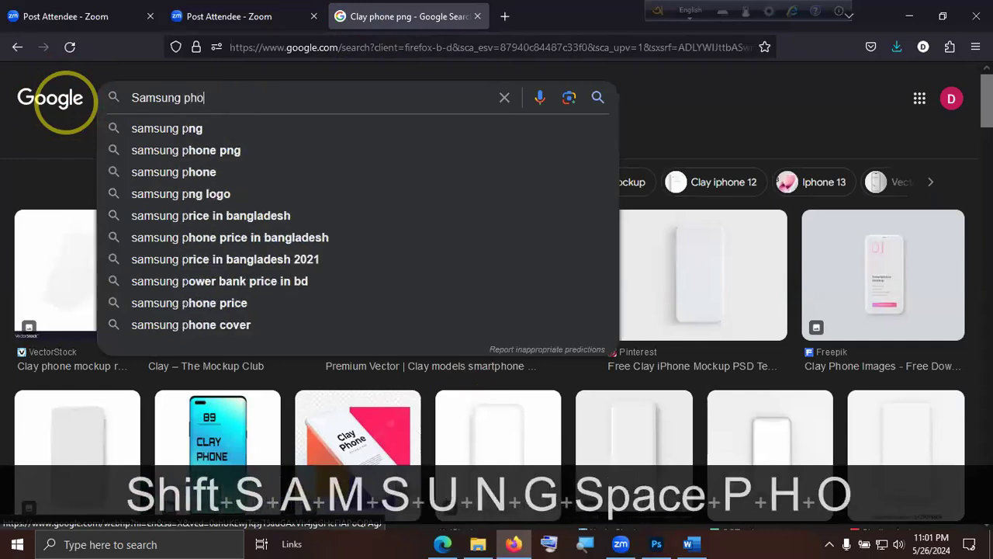
key(Down)
key(Return)
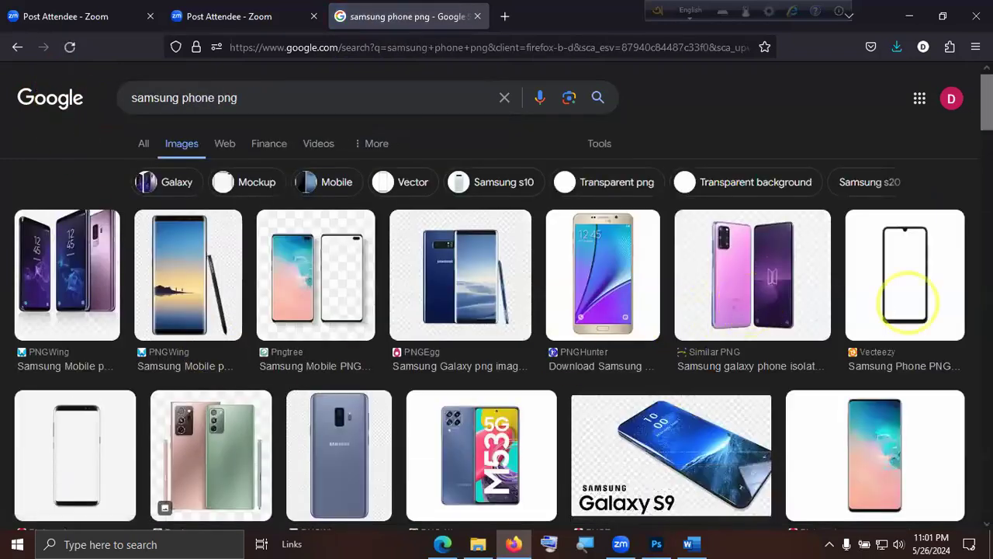
Browse the Samsung phone images and open the PNGEgg page of the tilted Samsung Galaxy S9+ picture.
scroll(892, 256, down, 1)
scroll(912, 233, down, 4)
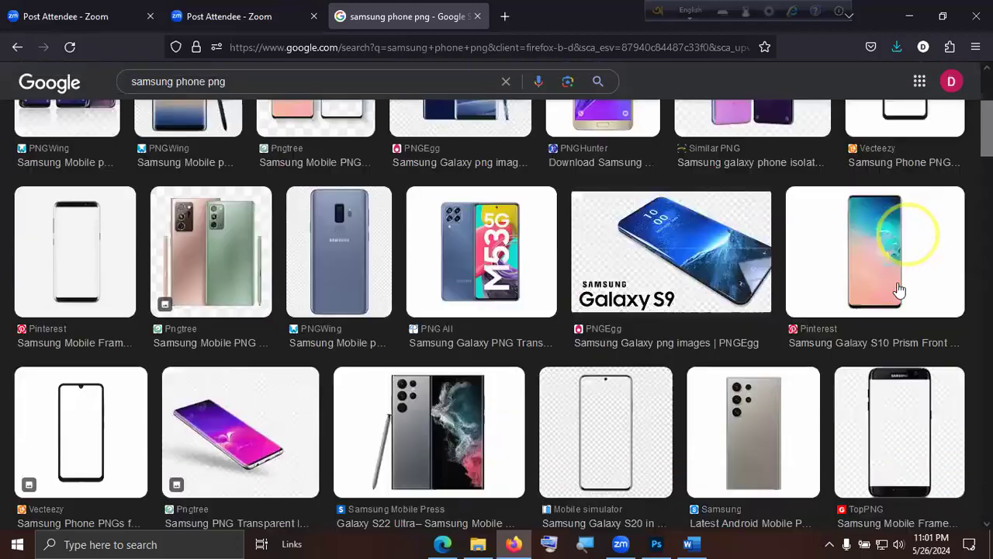
scroll(880, 326, down, 1)
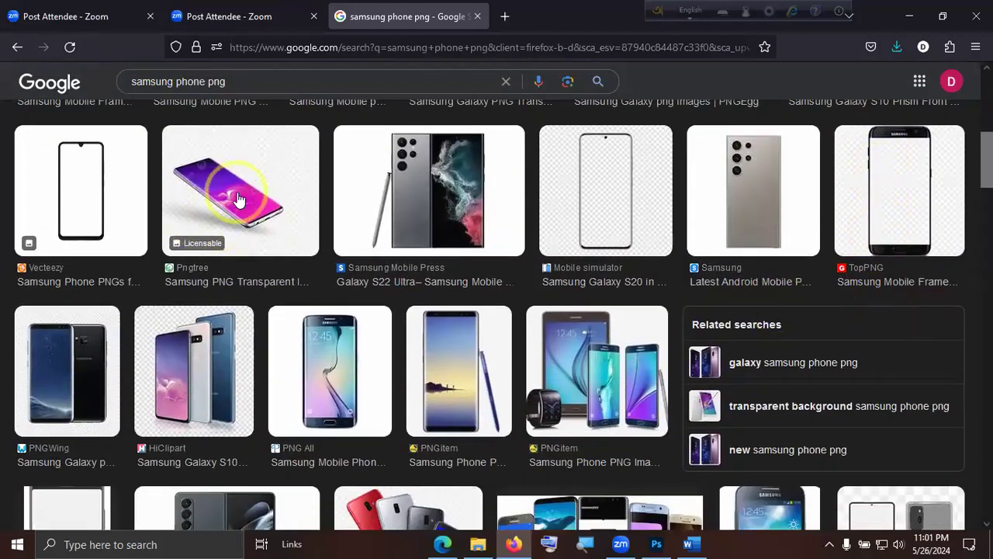
scroll(554, 307, down, 4)
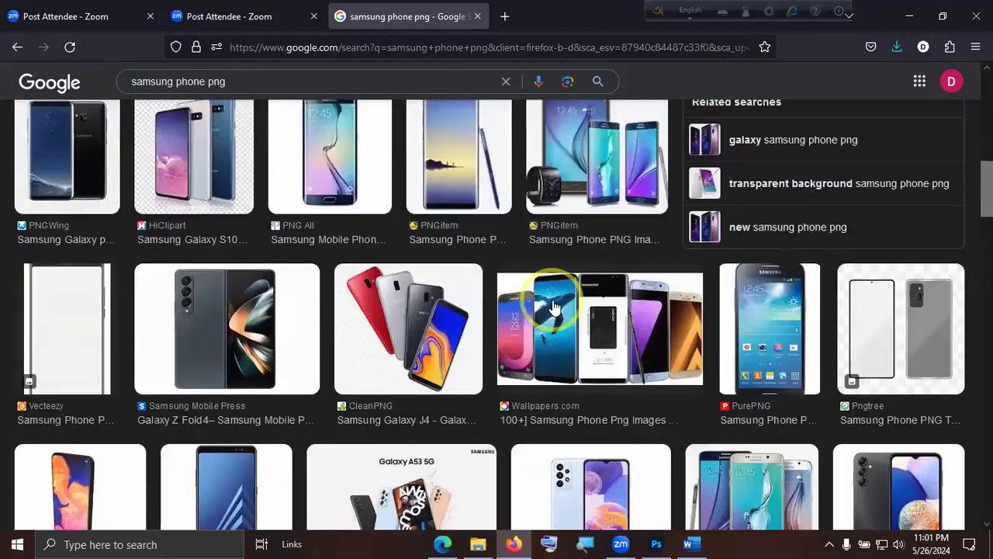
scroll(554, 307, down, 2)
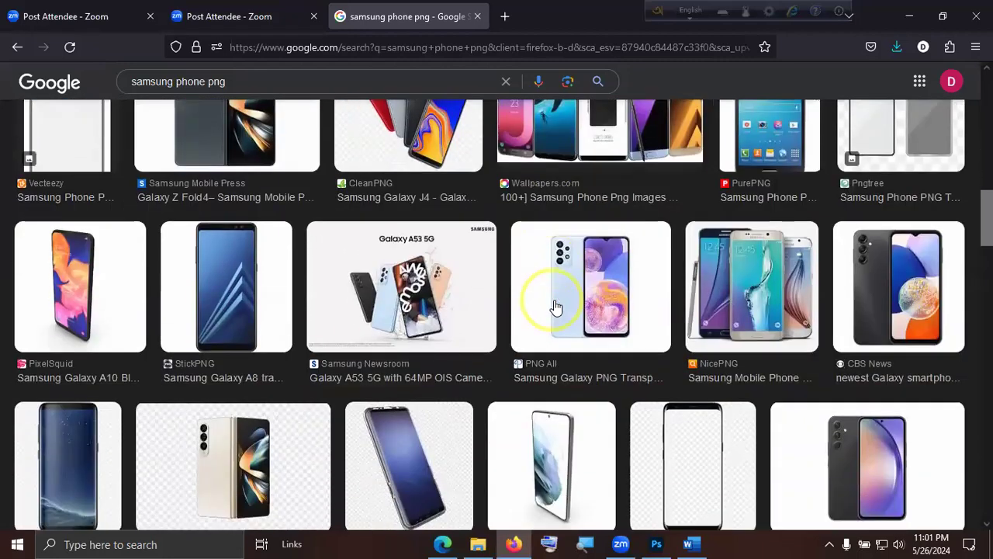
scroll(554, 307, down, 5)
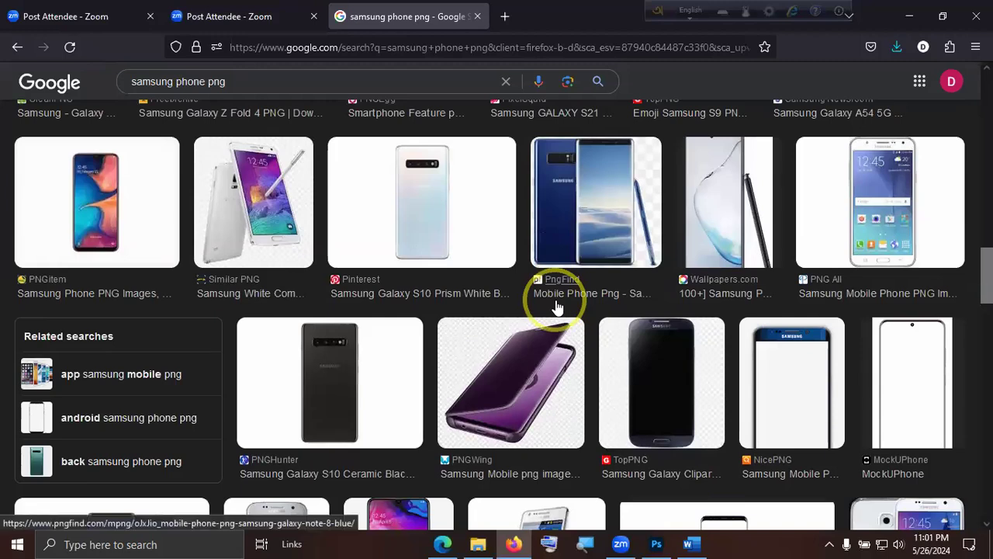
scroll(556, 306, up, 2)
click(415, 251)
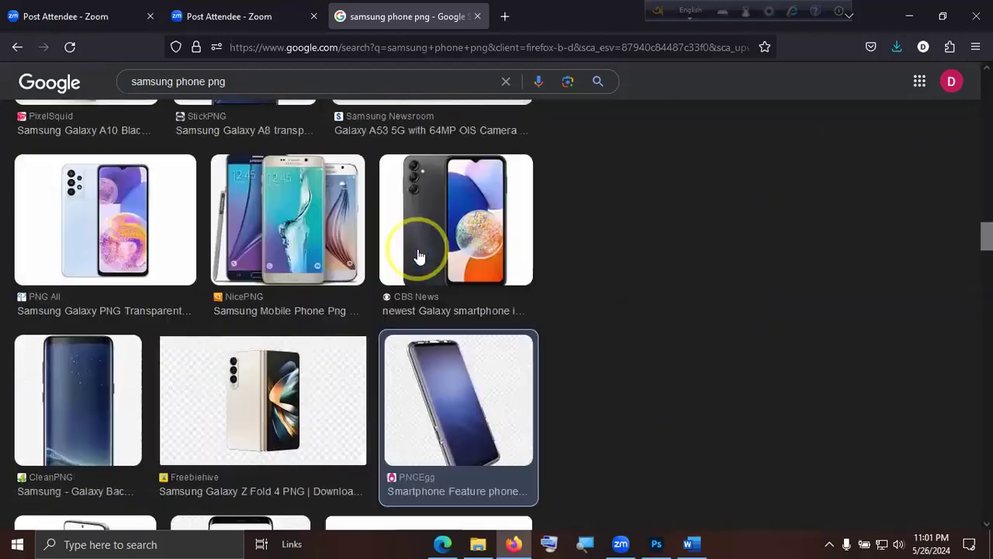
click(672, 402)
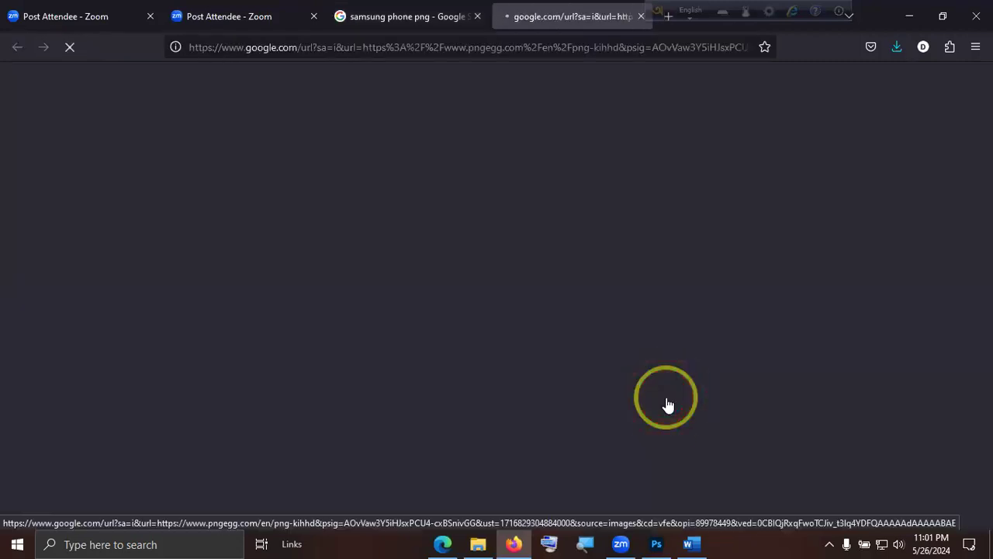
Download the Samsung Galaxy S9+ PNG for free, completing the site's human verification.
scroll(679, 392, down, 1)
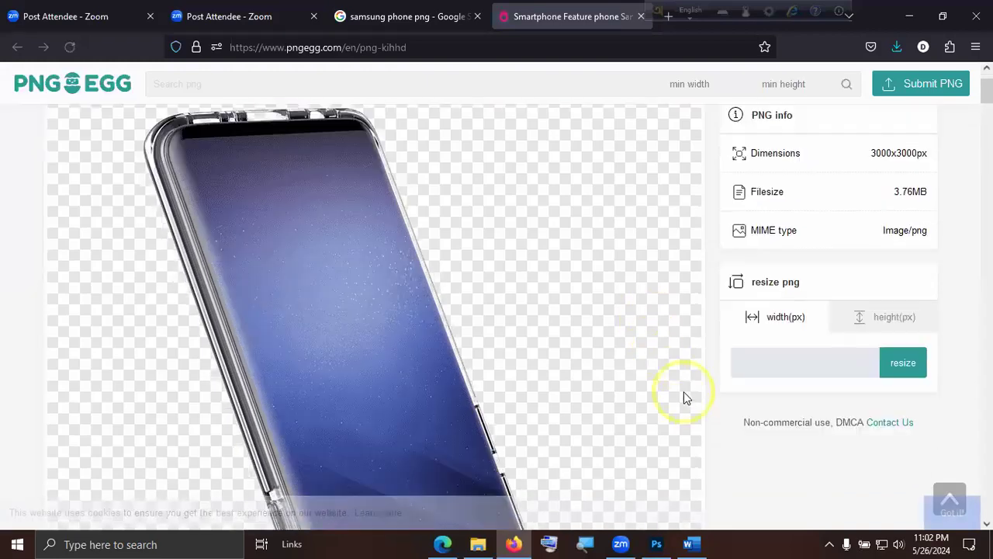
scroll(690, 396, down, 5)
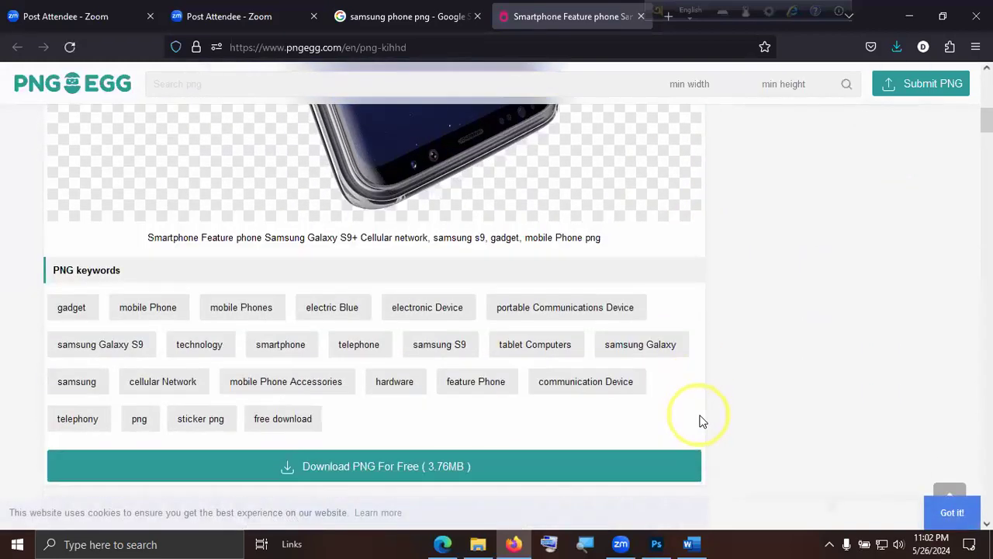
click(415, 466)
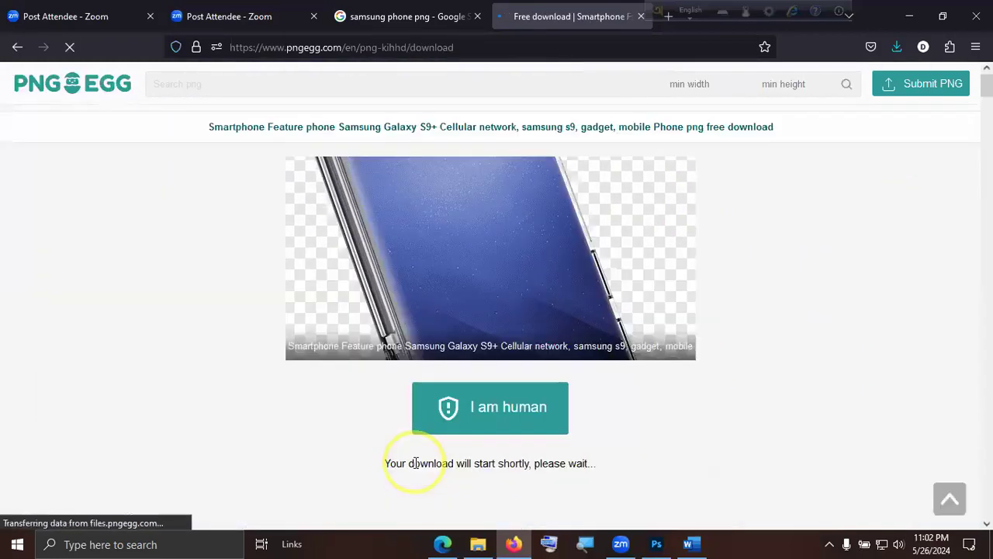
click(487, 406)
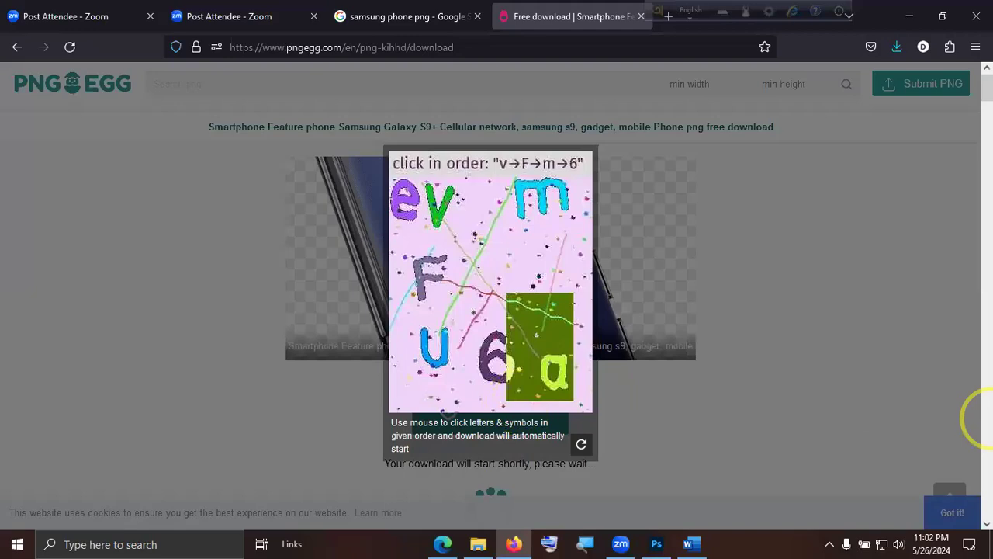
click(441, 214)
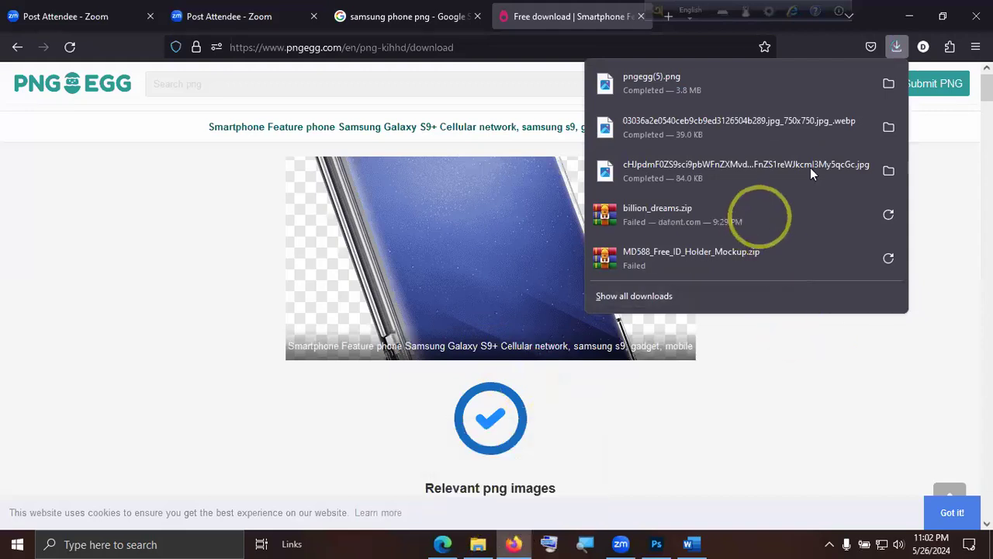
Show the downloaded pngegg(5).png in its folder and open it with Adobe Photoshop 2023.
click(890, 84)
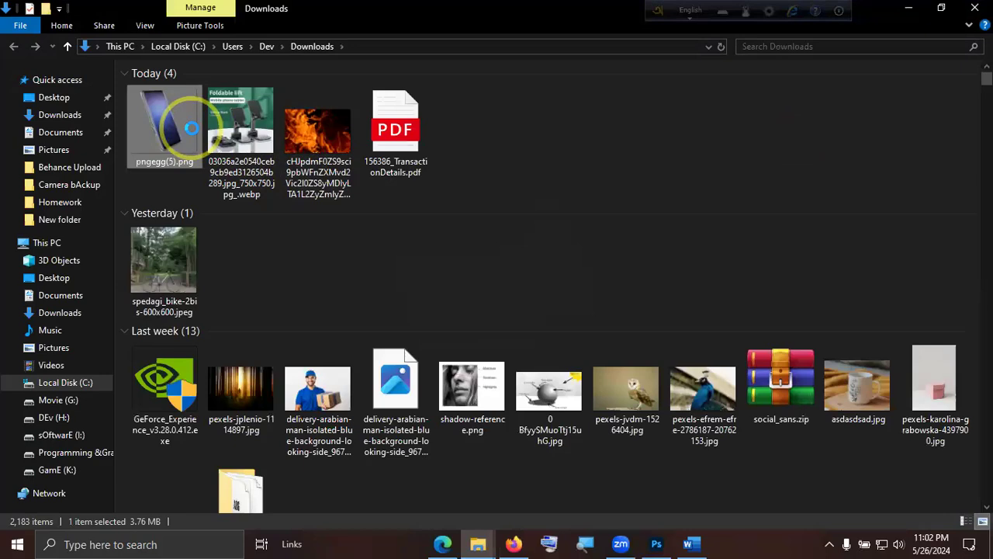
right_click(191, 128)
mouse_move(279, 284)
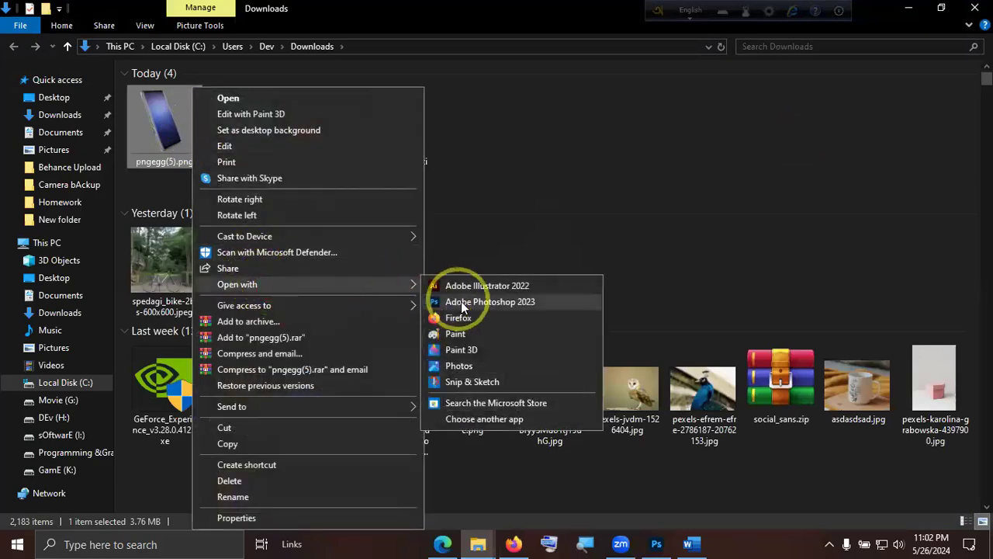
click(473, 301)
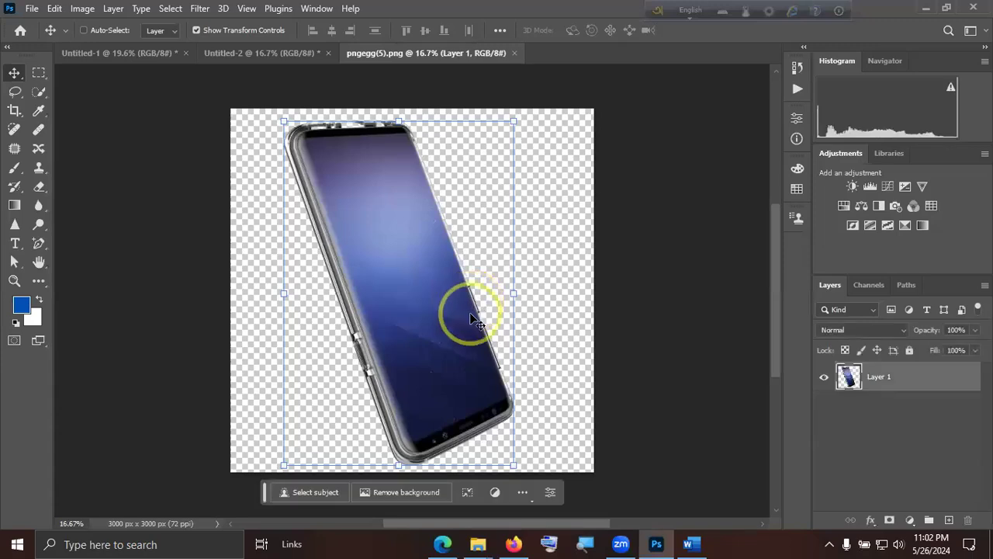
Delete the flame picture and text layers from the Untitled-2 document, leaving only the white background.
click(270, 54)
click(898, 382)
key(Delete)
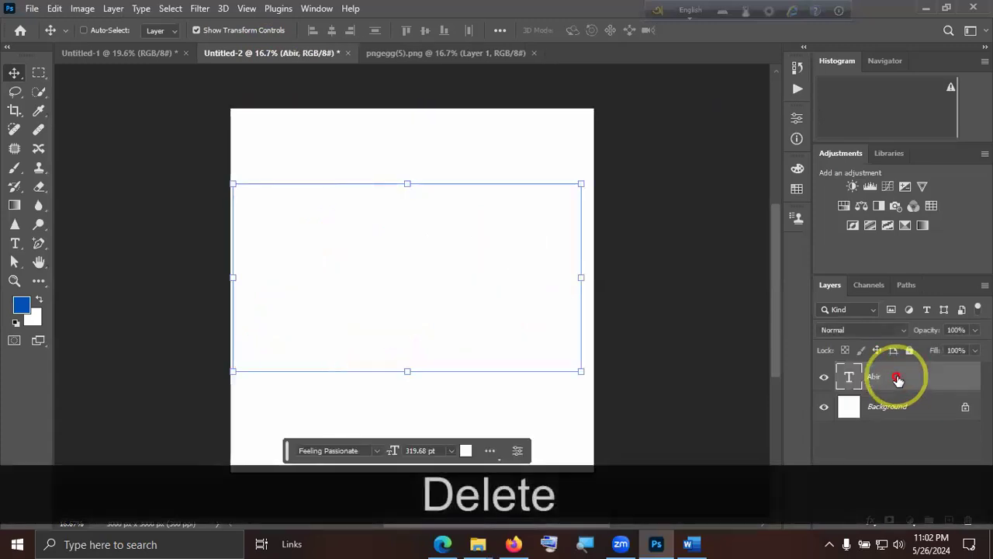
key(Delete)
Bring the phone from pngegg(5).png into Untitled-2, scale it to about 84% and position it near the canvas centre.
click(470, 50)
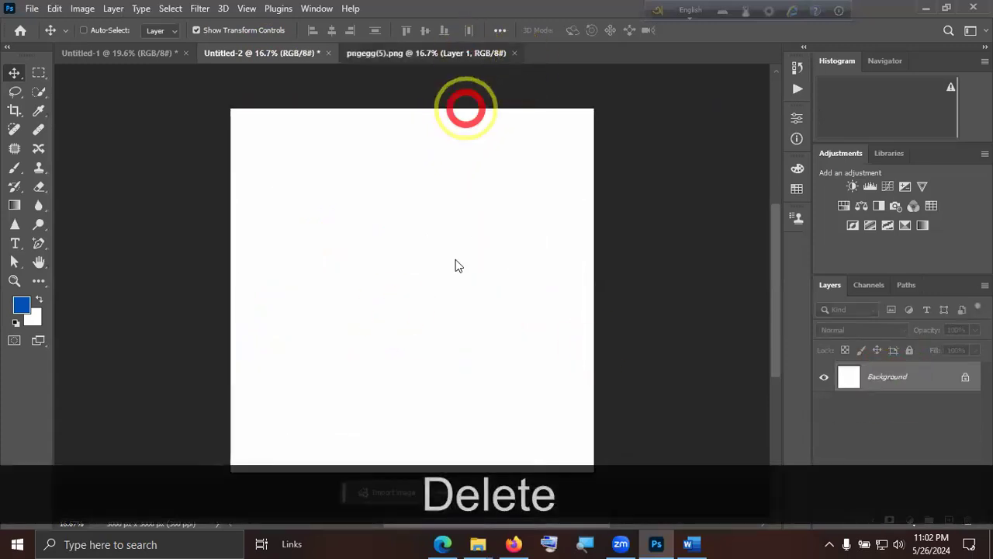
drag(451, 314, 429, 324)
drag(512, 471, 477, 417)
drag(454, 351, 460, 376)
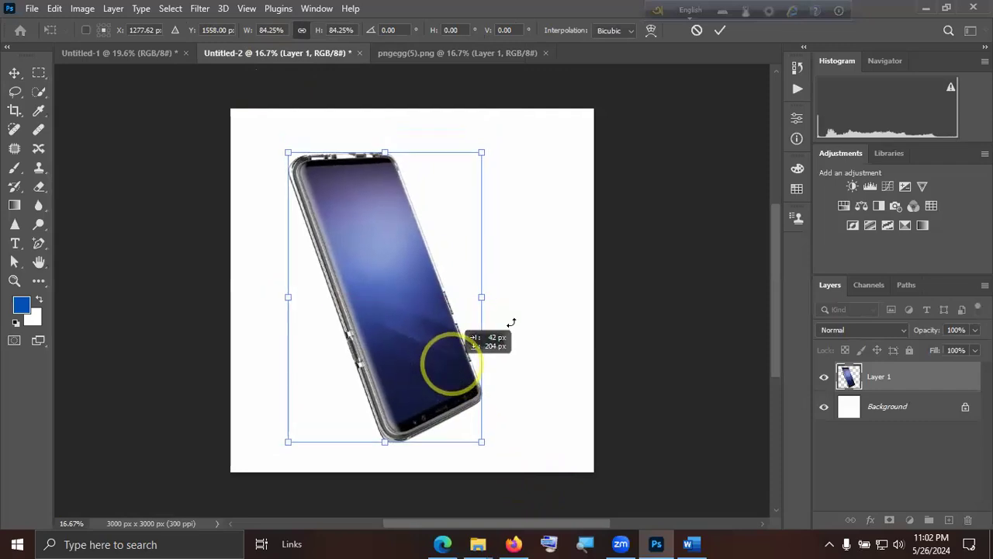
click(722, 31)
drag(440, 288, 449, 306)
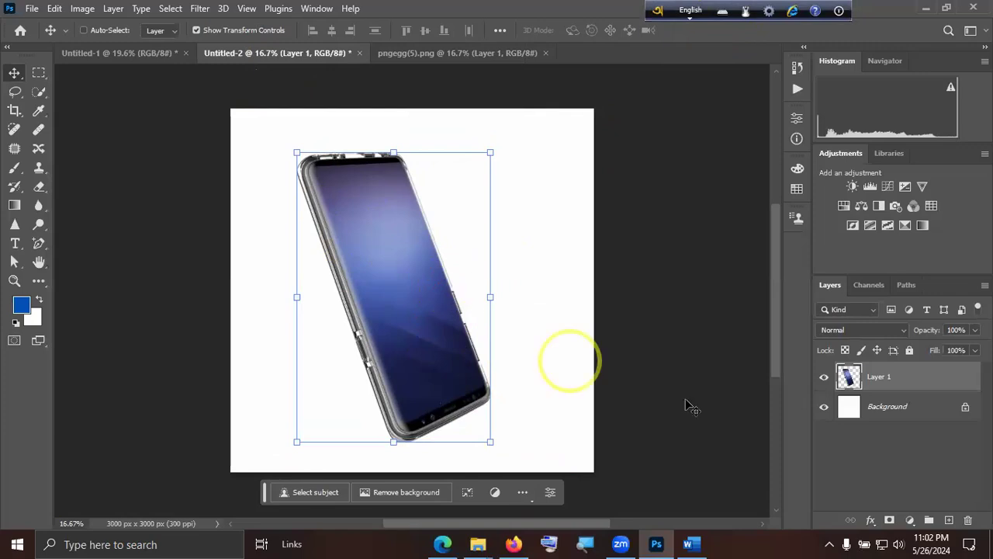
Open the delivery-arabian-man image showing the blue-shirted man with a gift box.
click(145, 51)
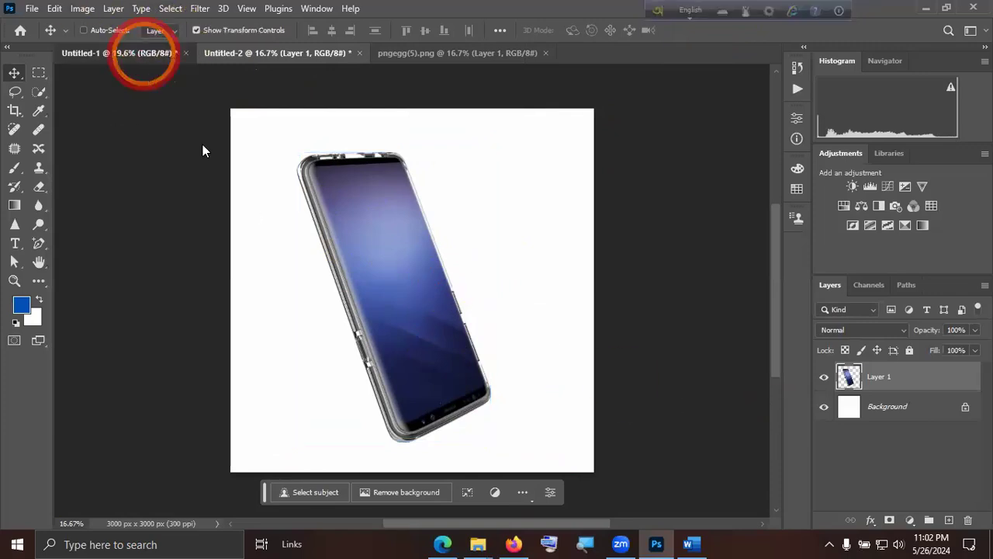
click(32, 8)
click(47, 37)
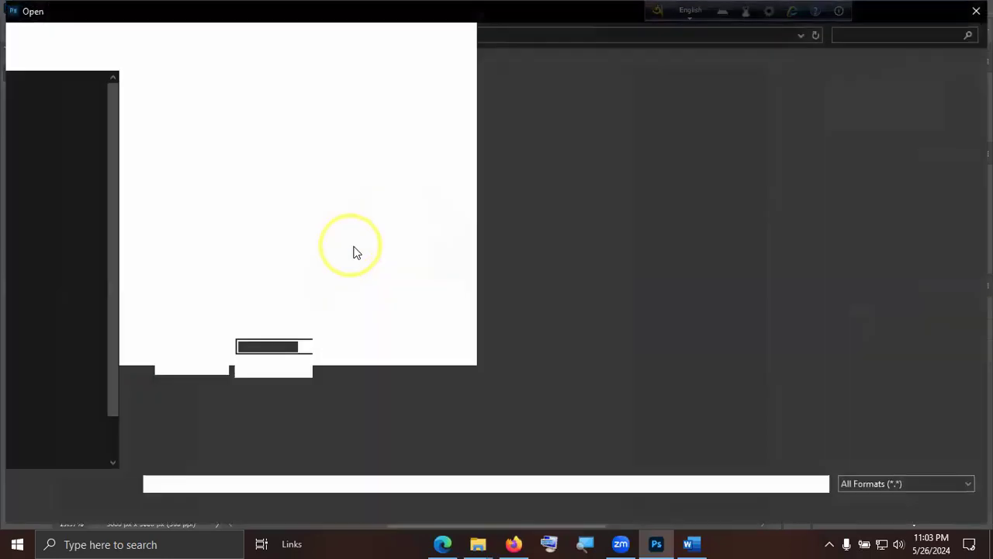
double_click(341, 408)
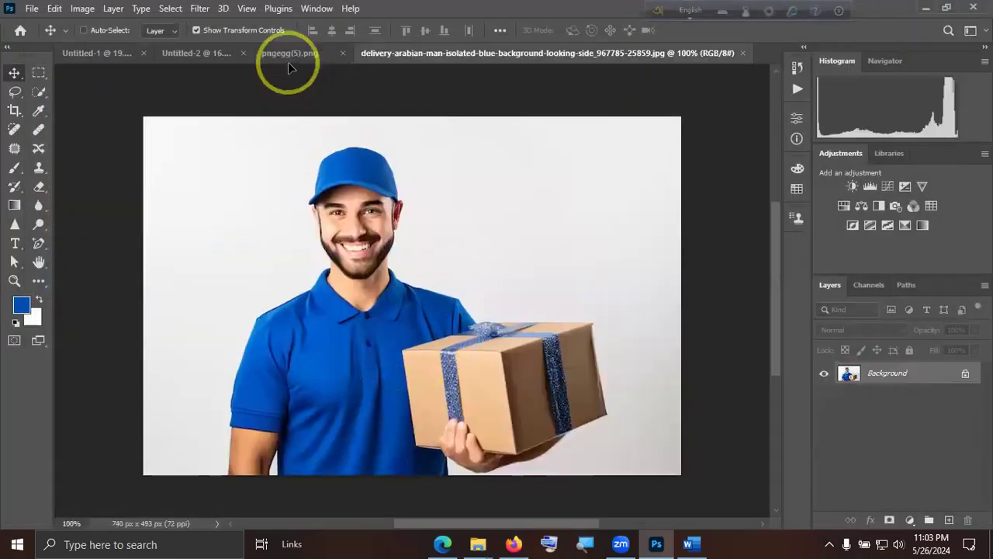
Place the delivery man picture in the pngegg(5).png document and enlarge it to about 540%.
drag(288, 55, 420, 259)
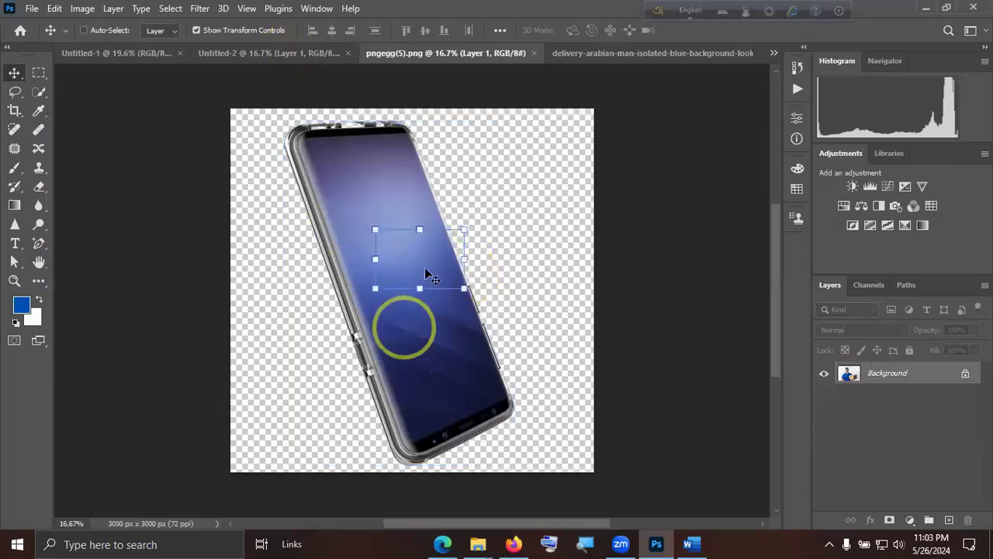
drag(447, 291, 667, 423)
drag(527, 321, 378, 197)
drag(525, 288, 700, 460)
drag(399, 233, 401, 190)
click(720, 31)
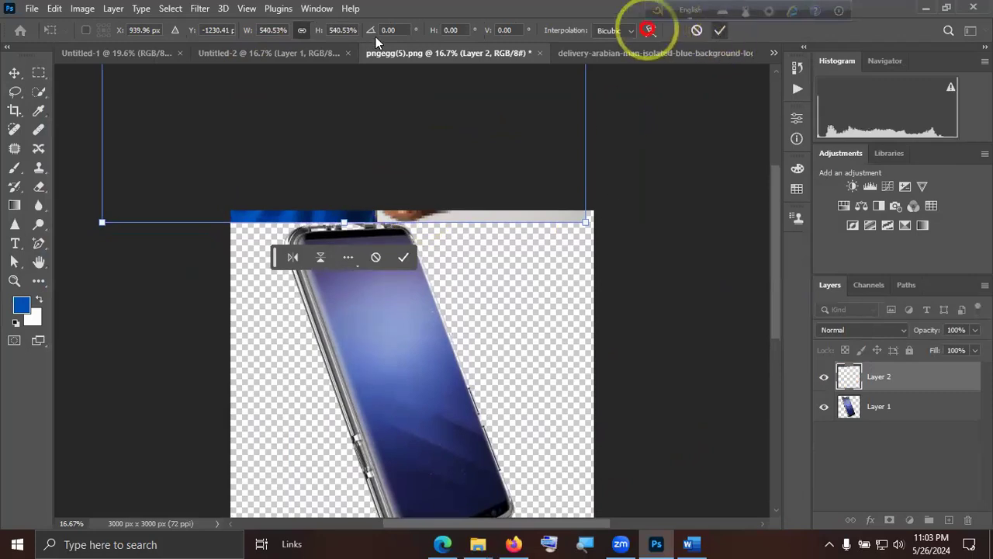
Place the delivery man picture above the phone layer in Untitled-2, enlarge it to about 536% and position it over the phone.
click(291, 54)
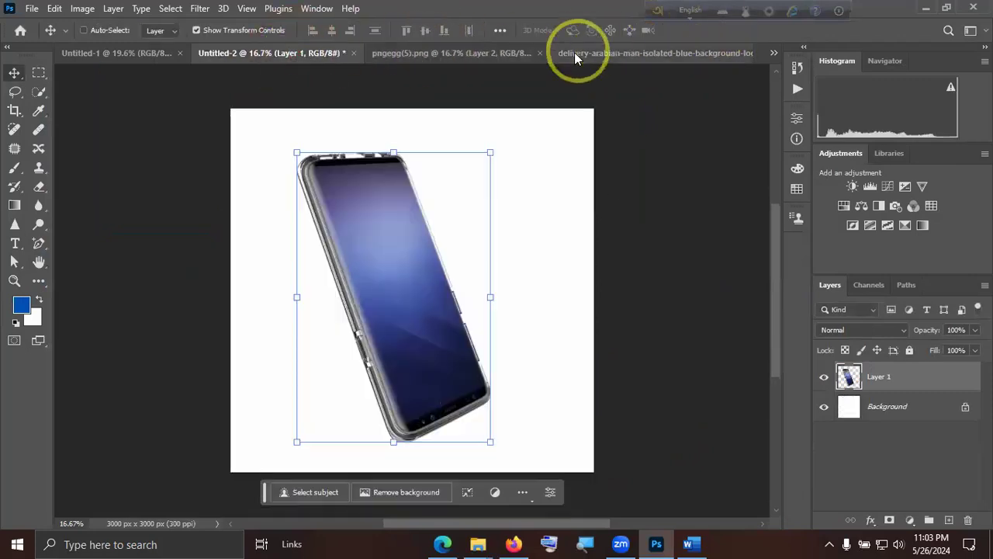
click(621, 54)
drag(326, 194, 643, 450)
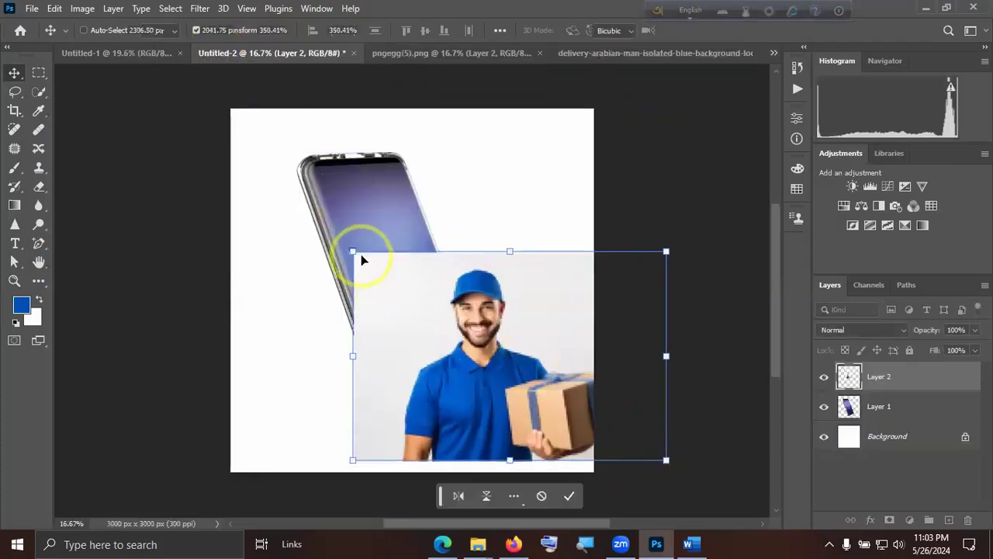
drag(353, 251, 203, 87)
click(721, 31)
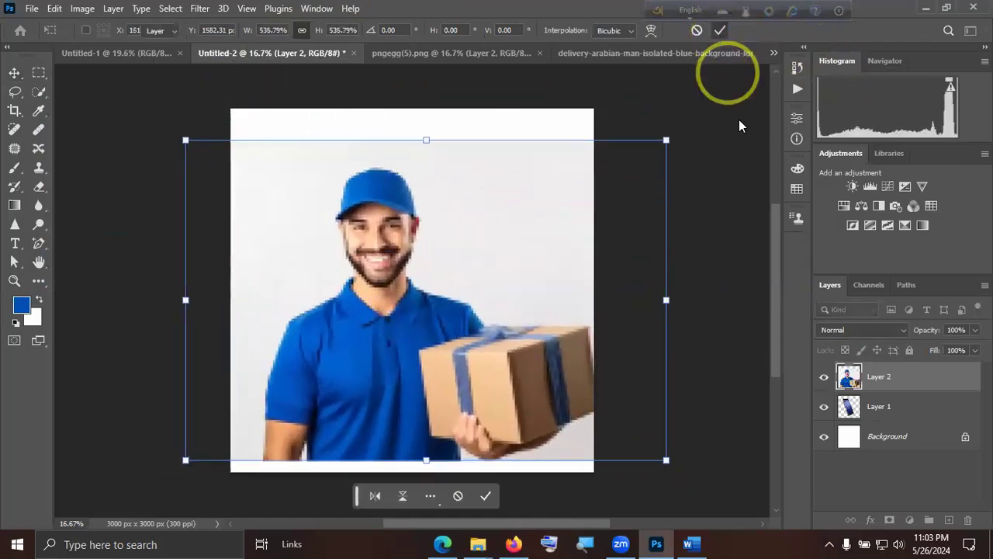
drag(535, 365, 546, 347)
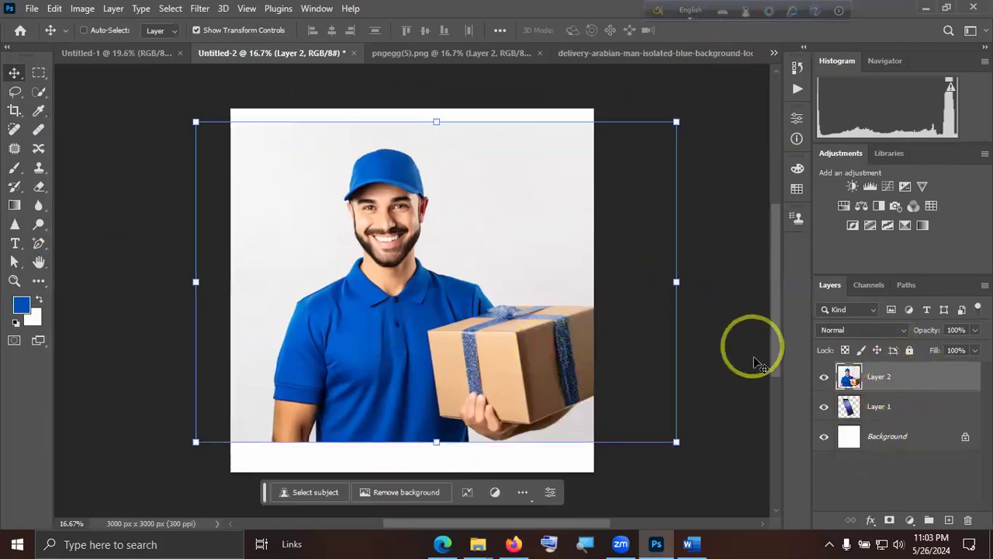
Remove the background from the delivery man picture in Untitled-2.
click(317, 10)
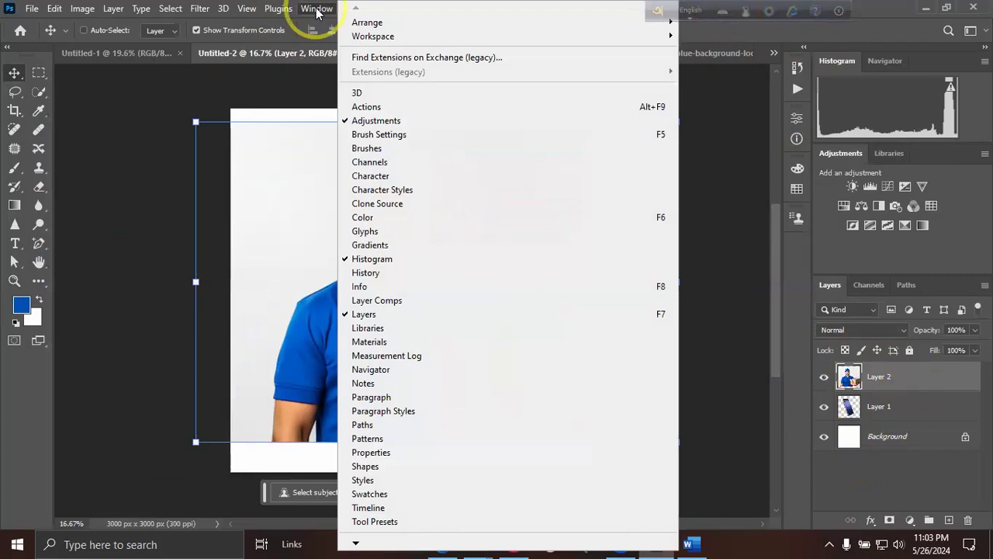
click(371, 453)
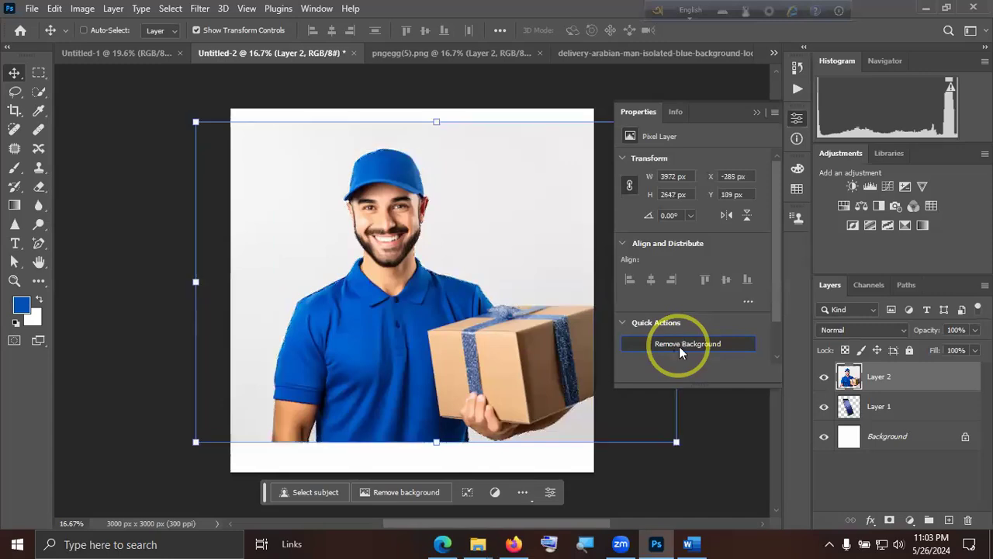
click(758, 112)
Scale the cut-out delivery man to about 92% and position him over the phone.
drag(582, 350, 506, 335)
drag(434, 108, 432, 181)
drag(440, 320, 462, 286)
drag(447, 145, 455, 101)
drag(458, 278, 477, 308)
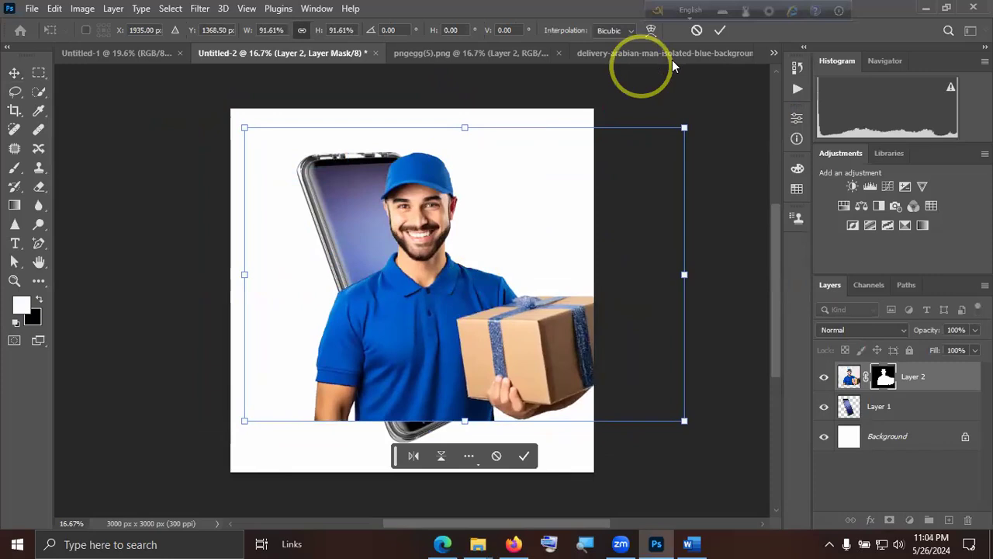
click(721, 34)
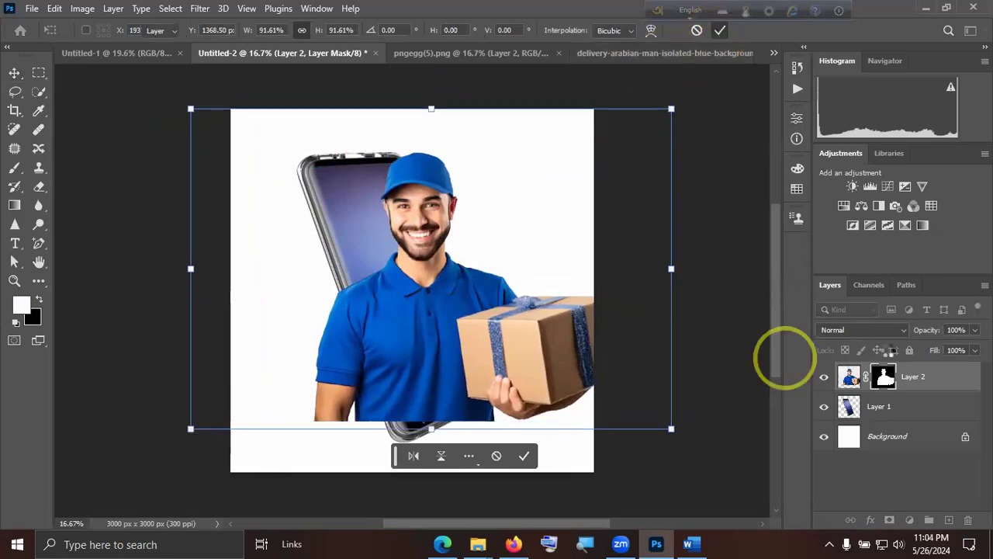
Move the delivery man layer beneath the phone layer.
click(911, 464)
drag(935, 383, 914, 414)
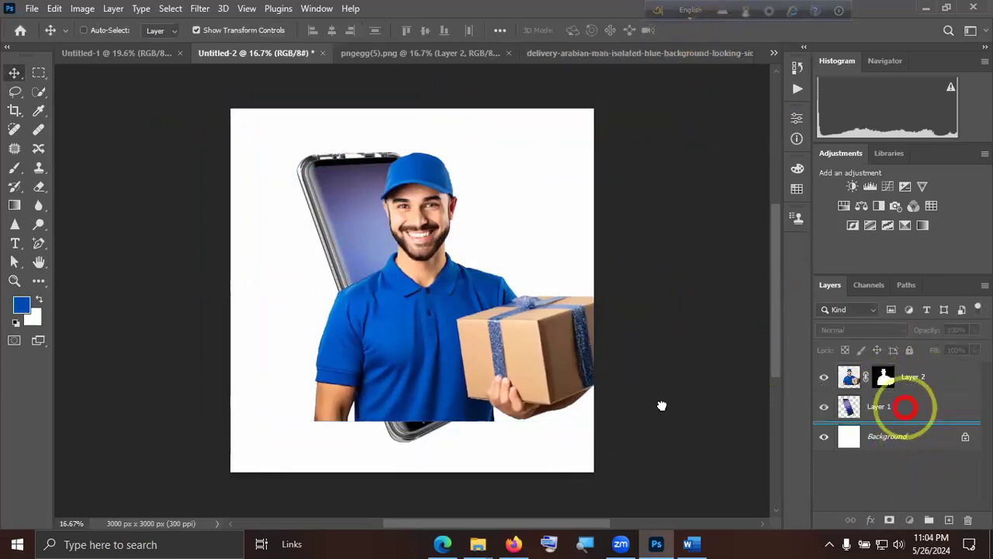
Try applying the delivery man's layer mask and hiding the phone layer, and undo the changes.
right_click(883, 407)
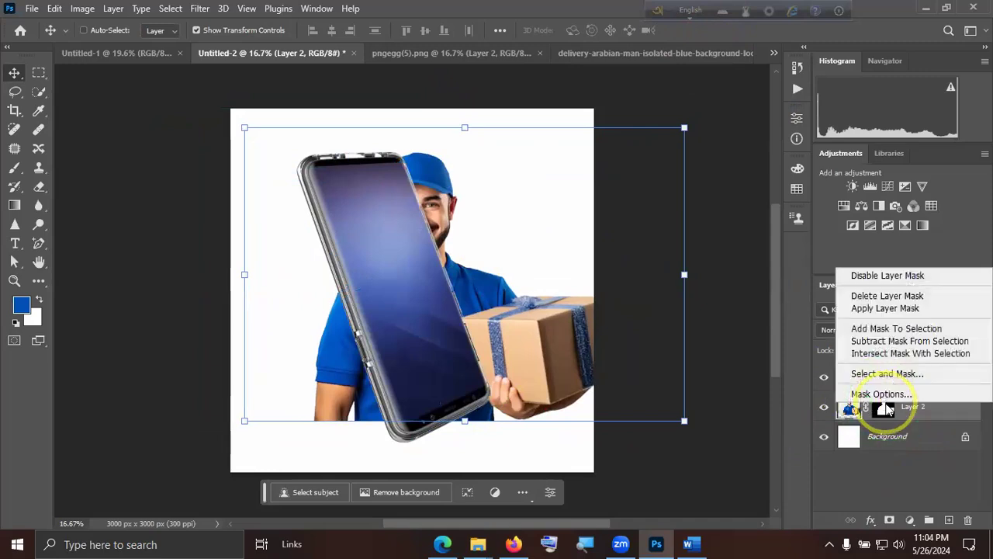
click(885, 308)
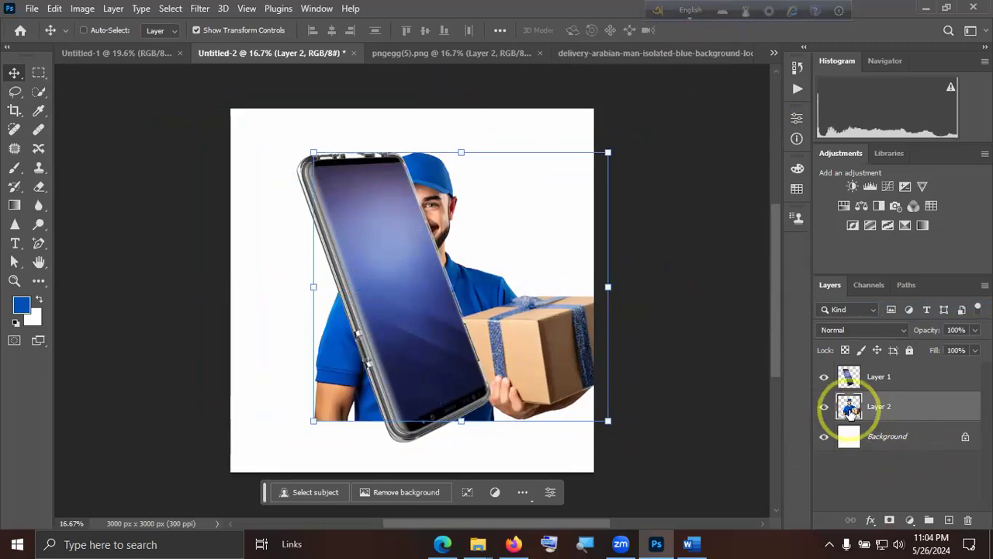
click(825, 378)
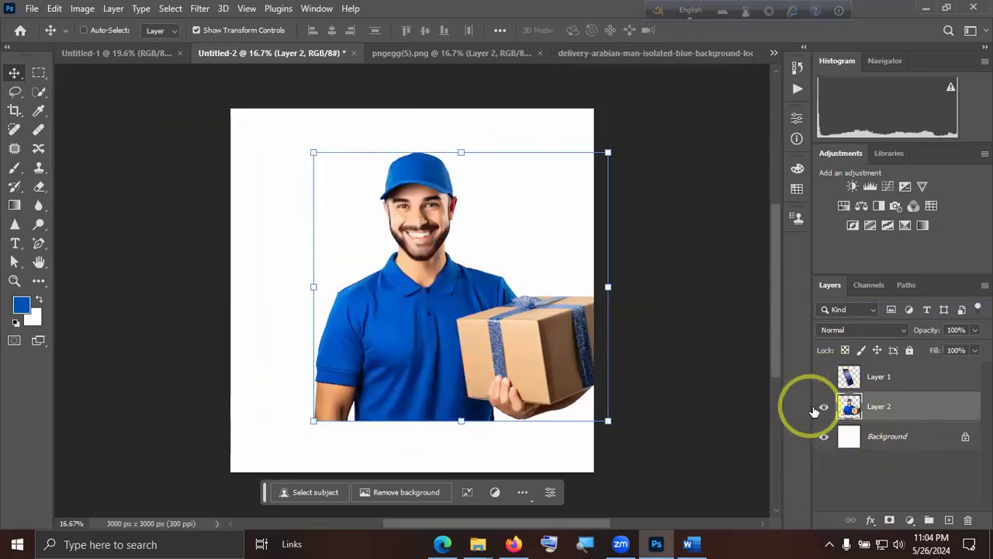
key(ctrl+z)
key(ctrl+z)
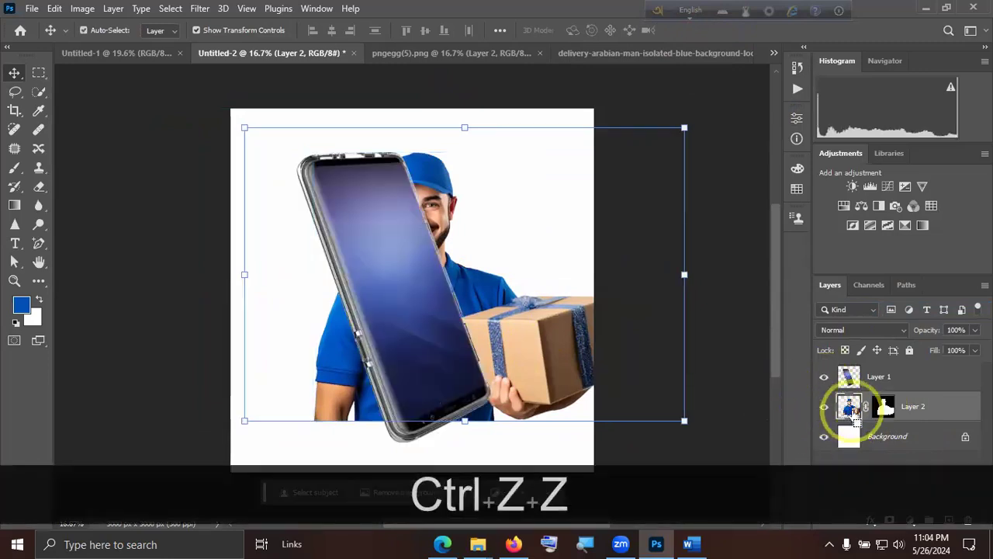
Hide the phone layer and apply the layer mask on the delivery man layer.
click(824, 377)
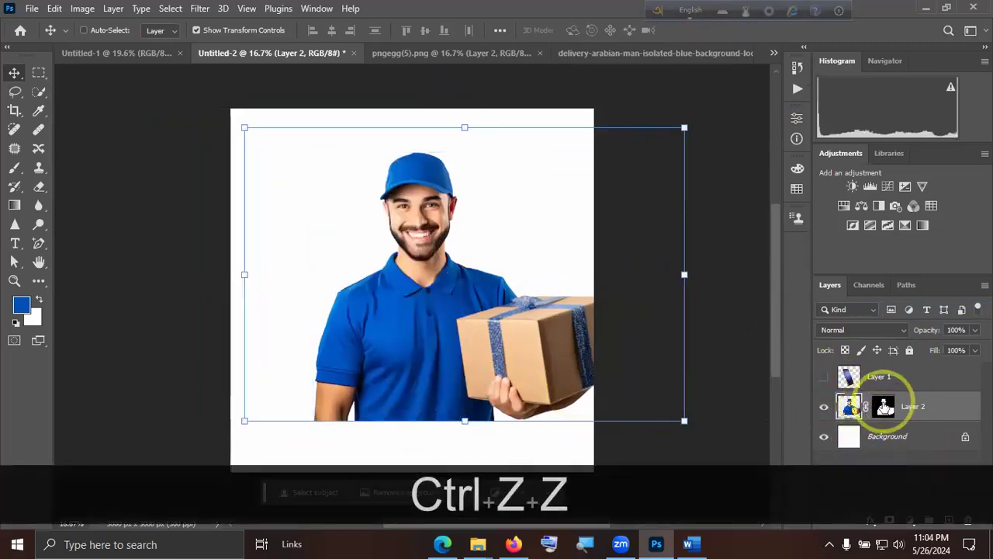
click(884, 405)
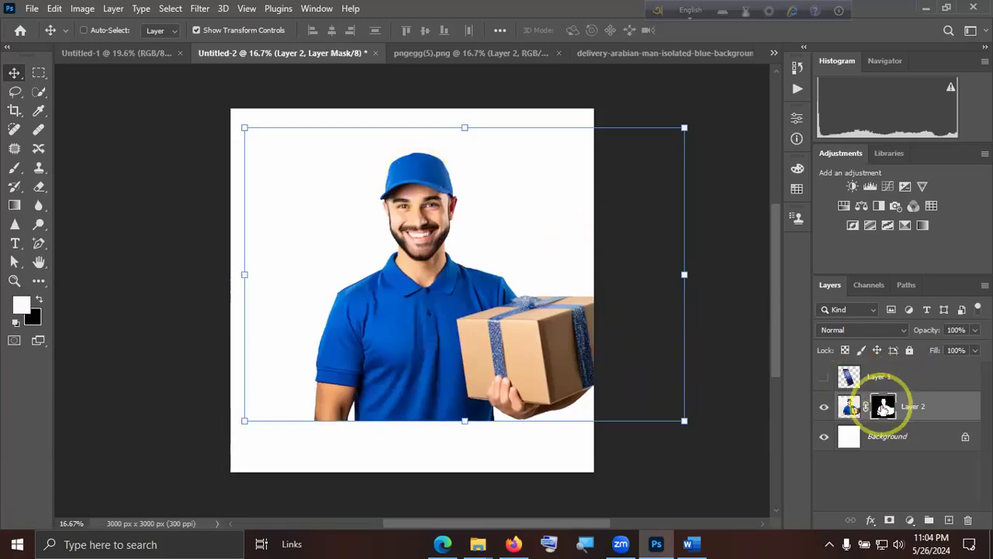
right_click(884, 405)
click(887, 312)
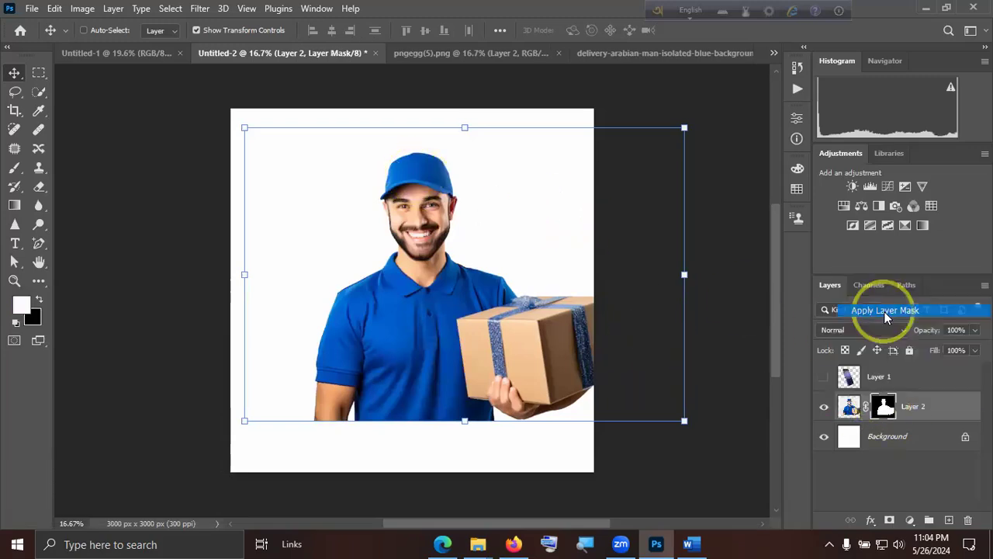
Shift the delivery man slightly to the right on the canvas and show the phone layer again.
drag(486, 351, 552, 353)
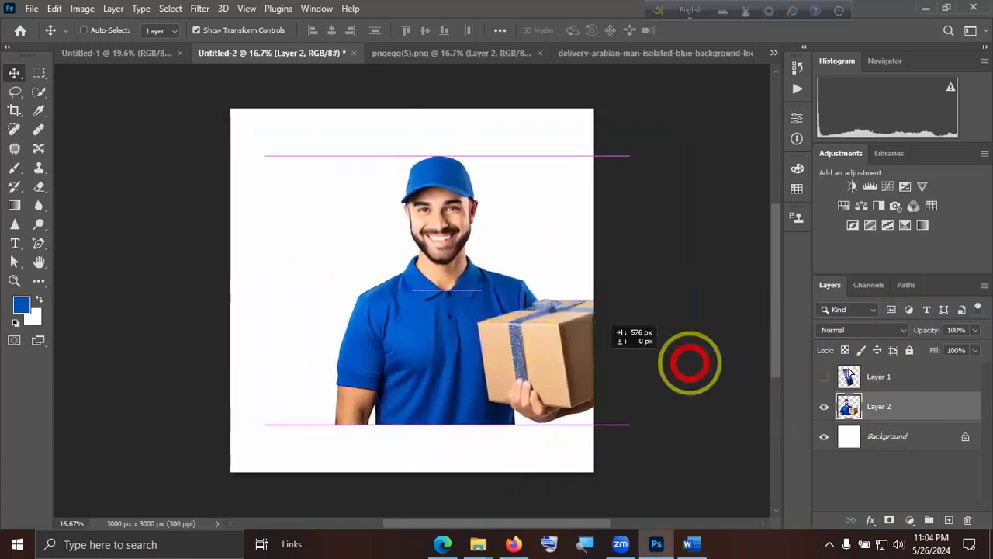
click(824, 377)
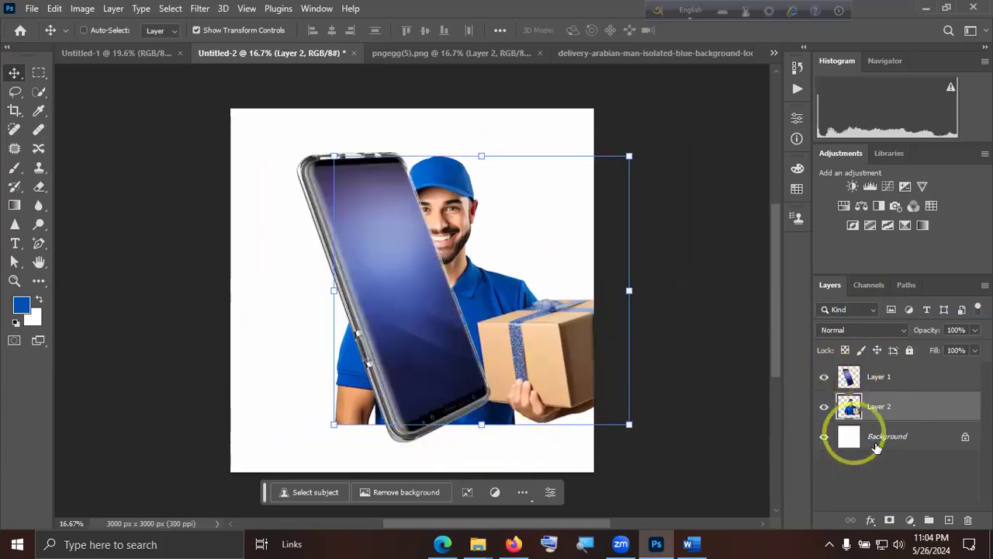
click(895, 465)
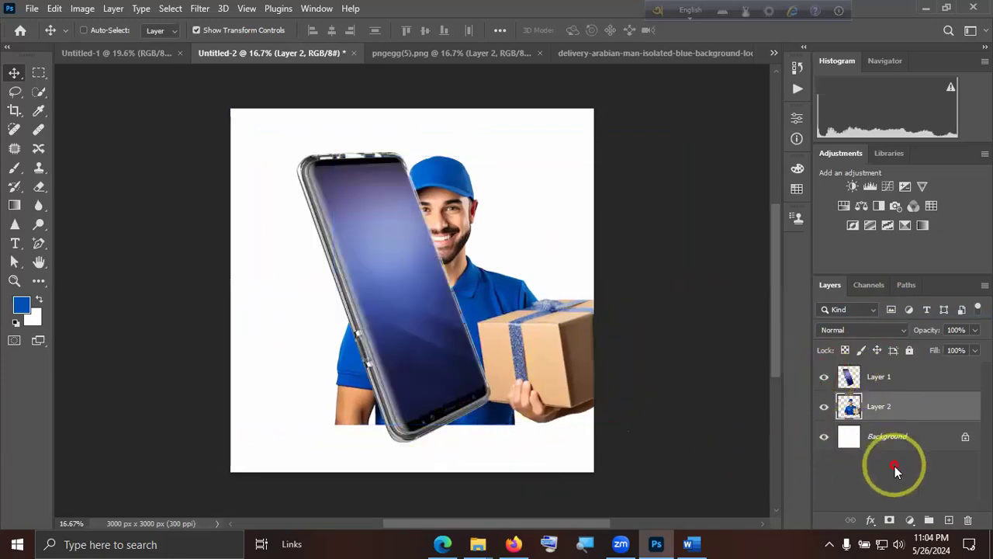
Select the phone on Layer 1 with the Quick Selection Tool and move the delivery man layer above the phone layer.
click(38, 92)
right_click(39, 90)
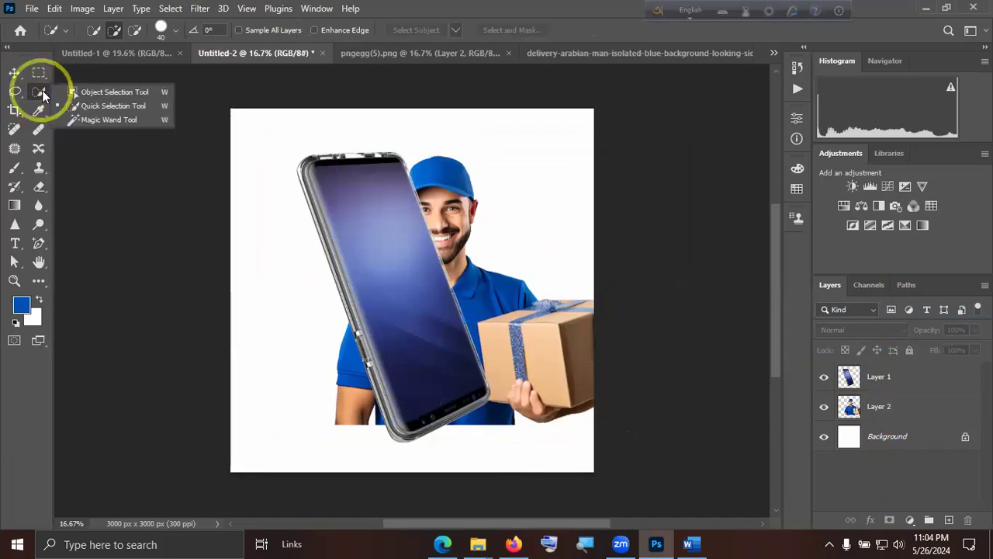
click(100, 105)
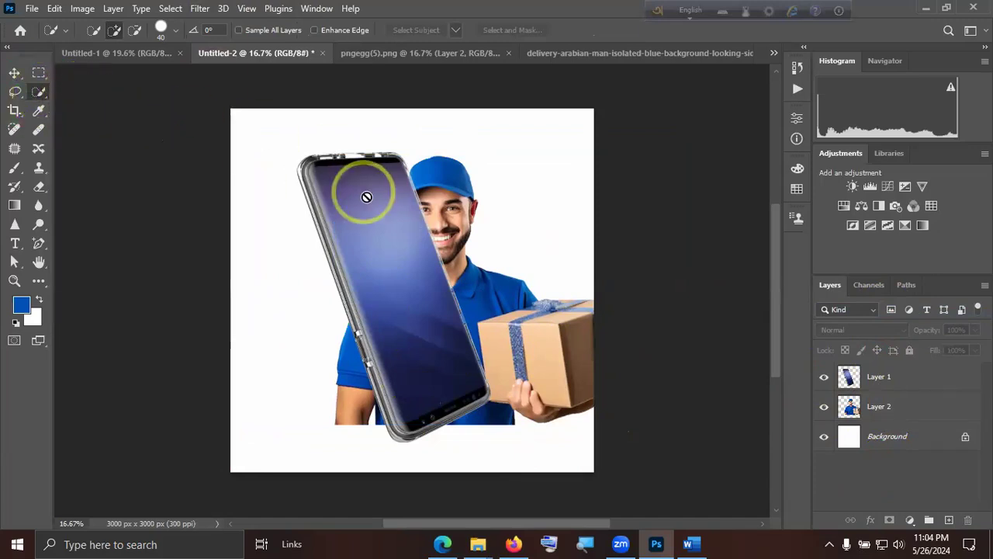
click(879, 379)
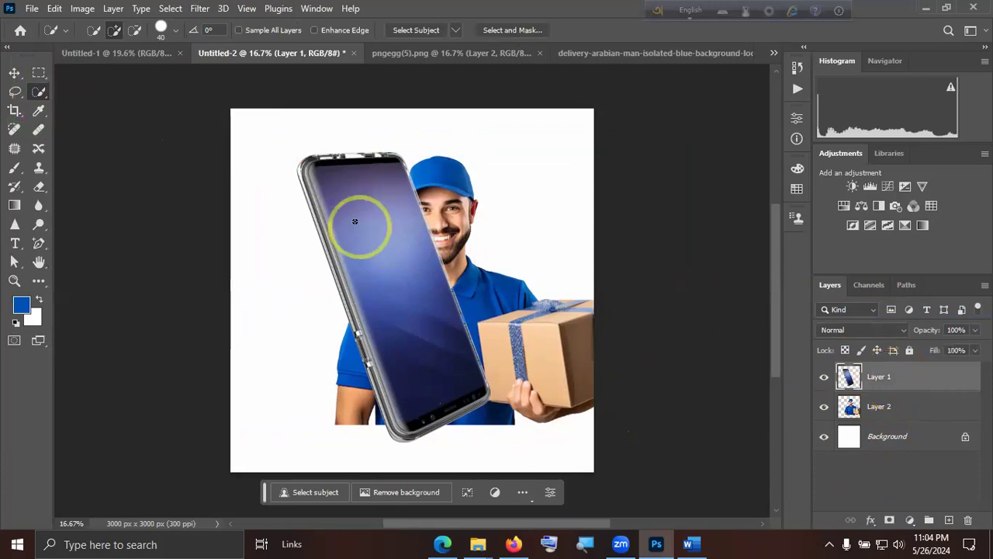
drag(405, 288, 385, 373)
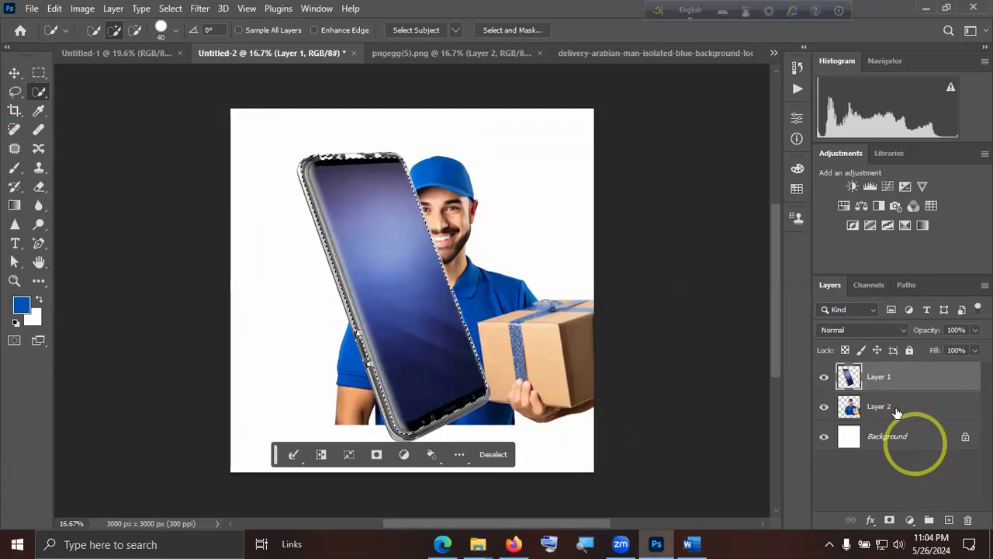
drag(891, 409, 904, 371)
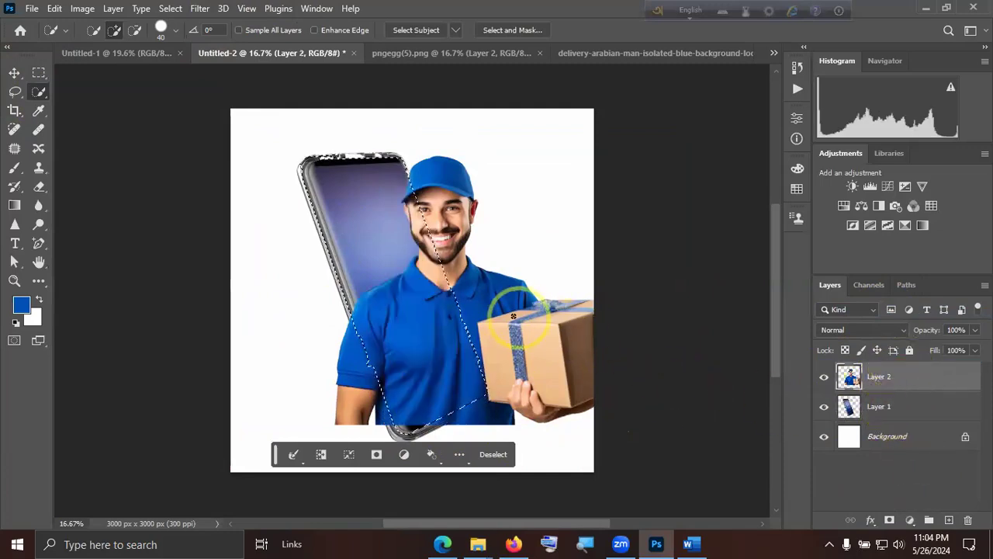
Try to move the delivery man layer while the phone selection is active, and undo the changes.
click(16, 73)
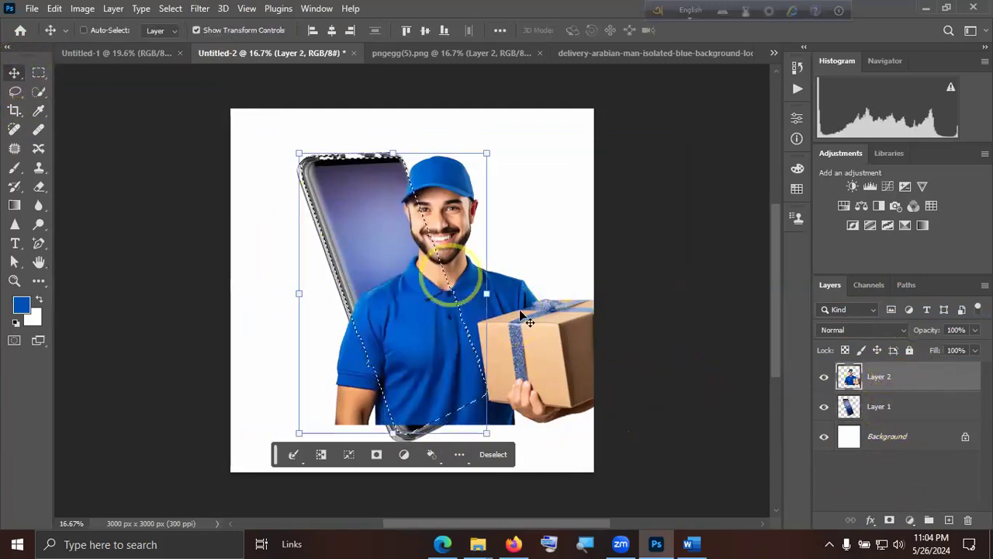
click(498, 298)
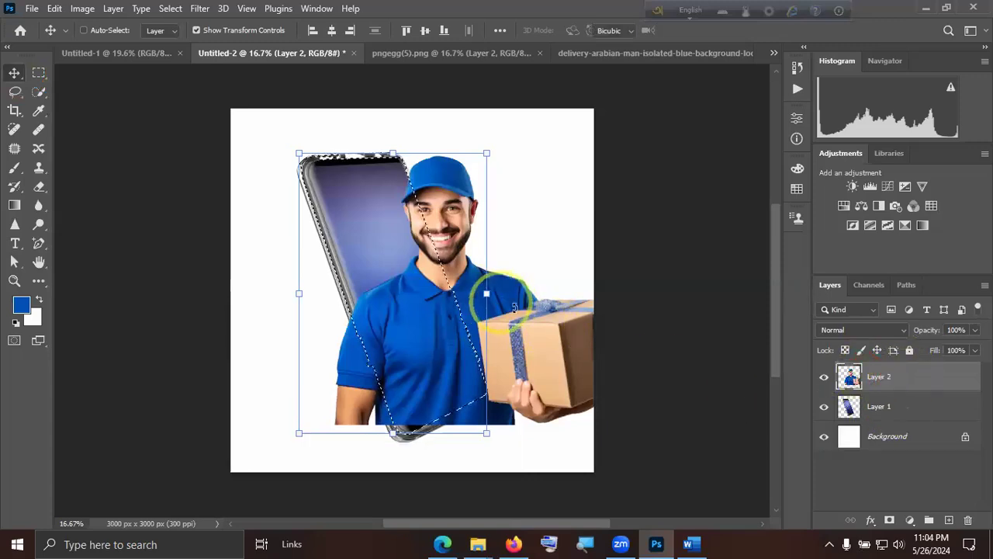
key(Escape)
drag(517, 297, 543, 304)
key(ctrl+z)
key(ctrl+z)
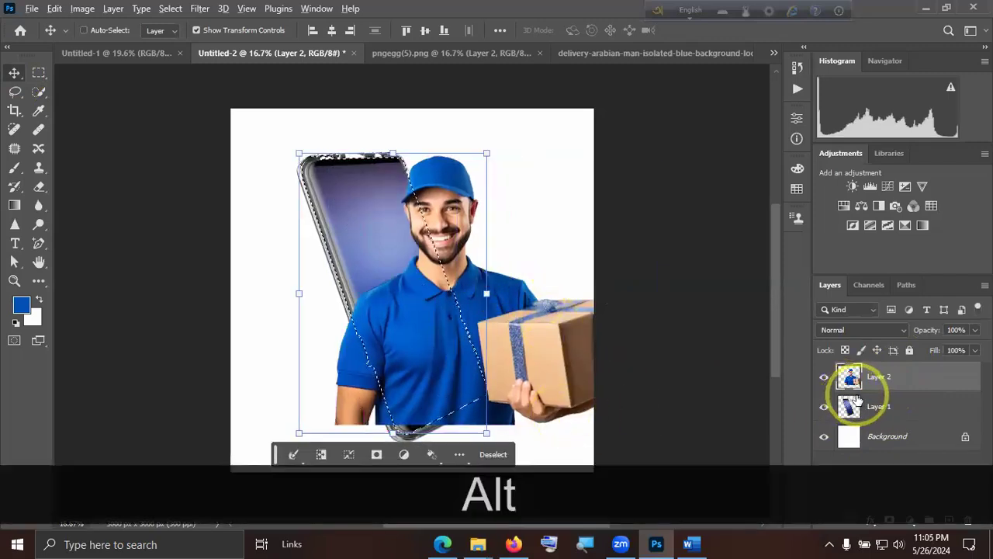
Try clipping the delivery man layer to the phone layer, and undo the clipping mask.
right_click(900, 375)
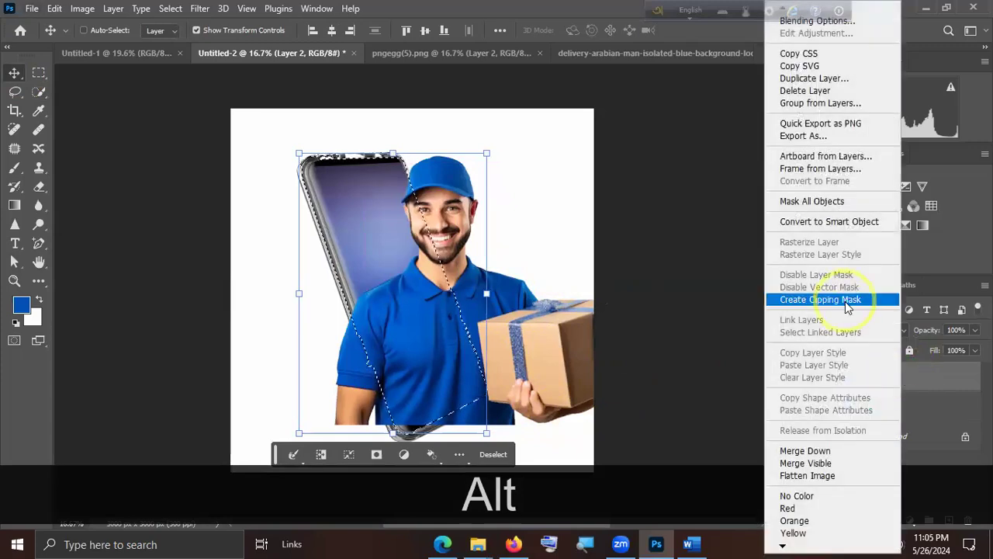
click(848, 303)
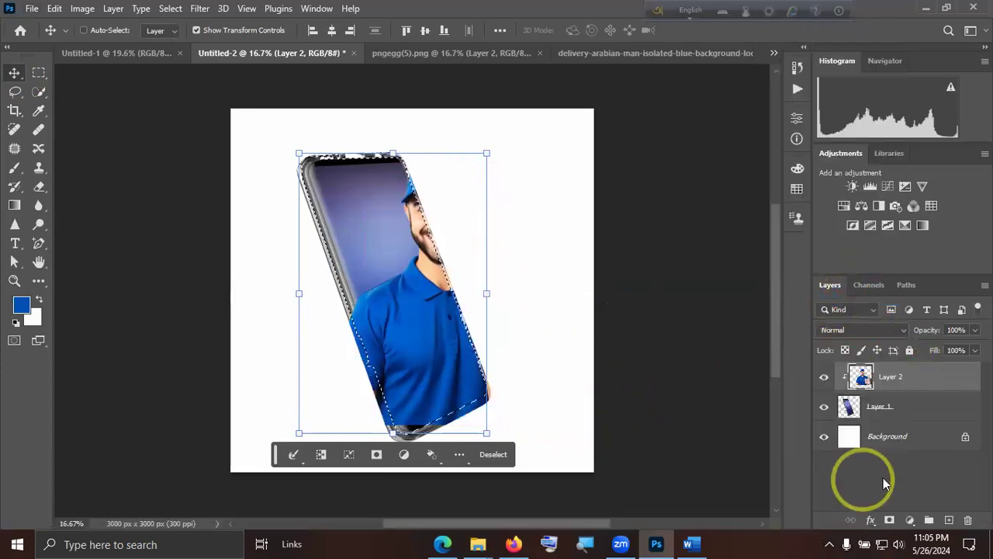
key(ctrl+d)
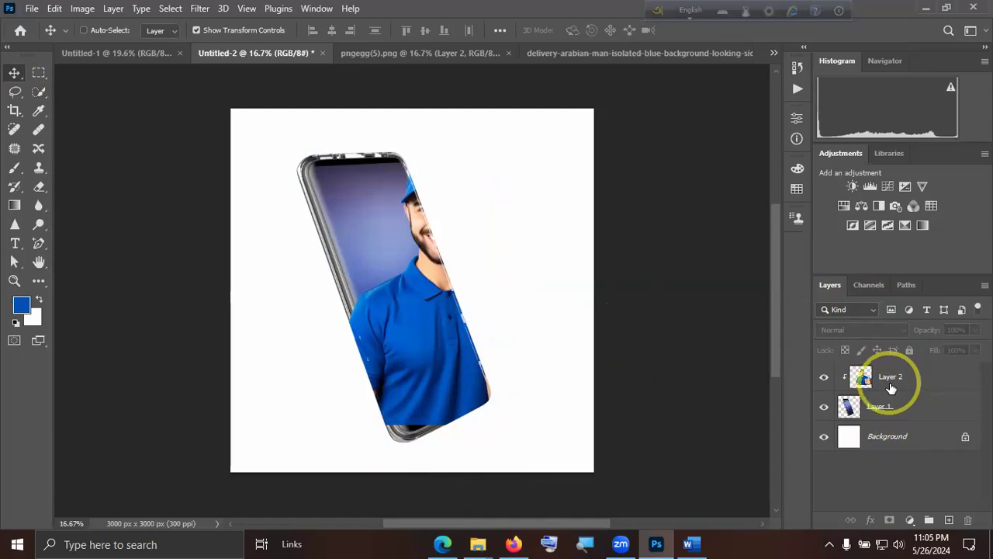
click(899, 378)
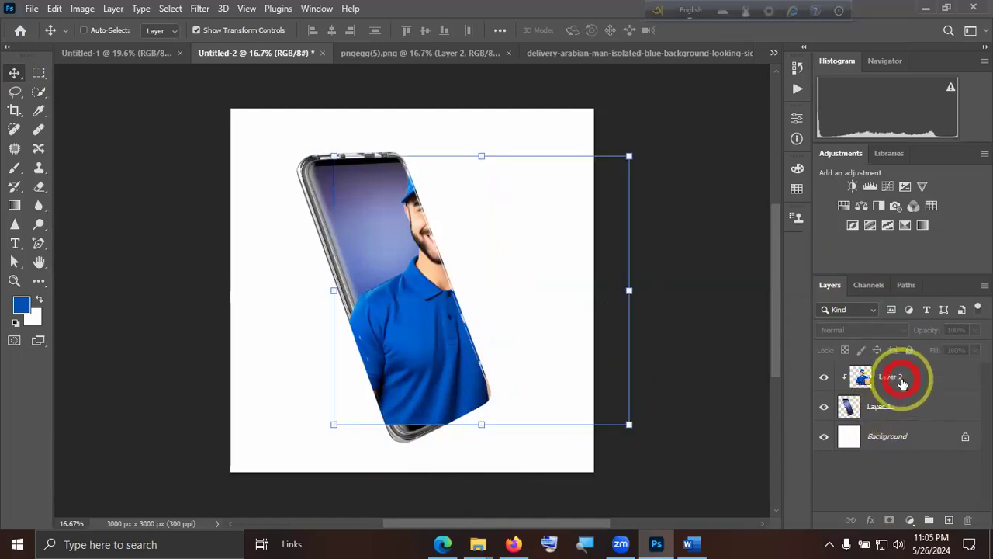
key(ctrl+z)
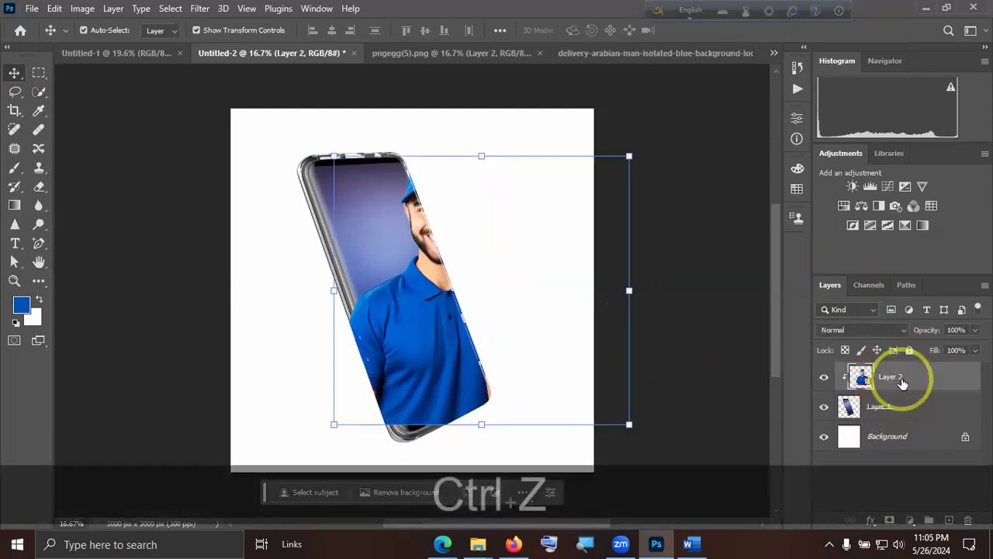
key(ctrl+z)
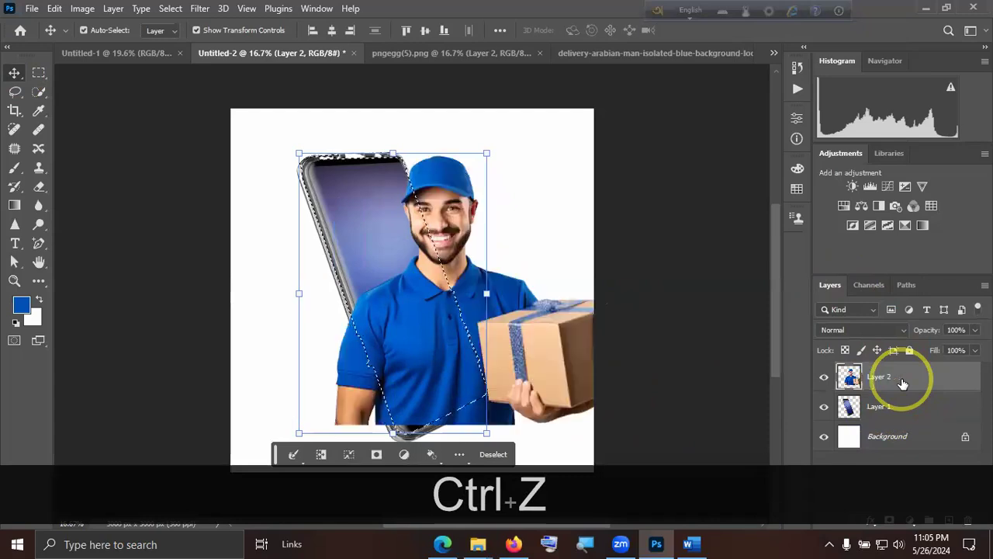
Deselect the phone outline, scale the delivery man to about 95% and position him over the phone inside the canvas.
key(ctrl+d)
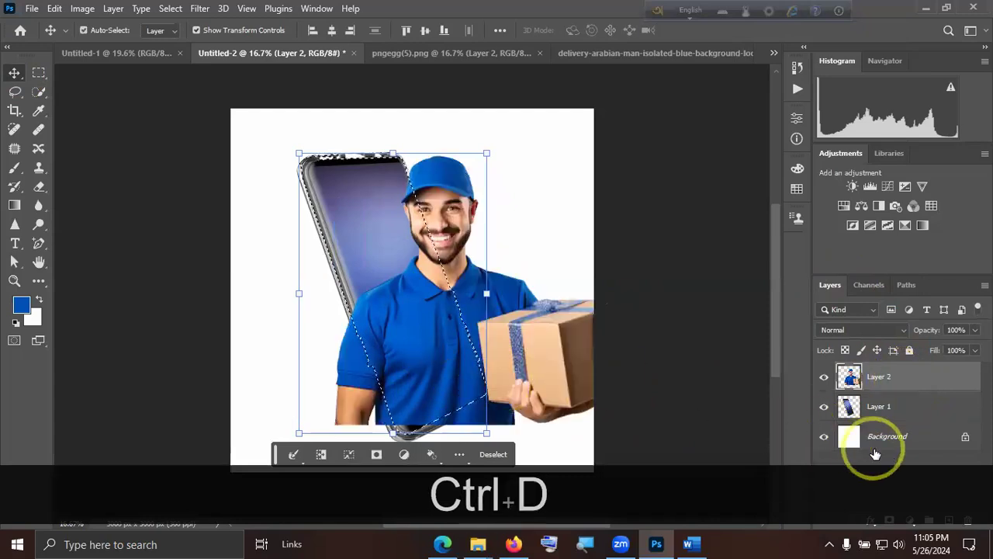
drag(437, 351, 412, 348)
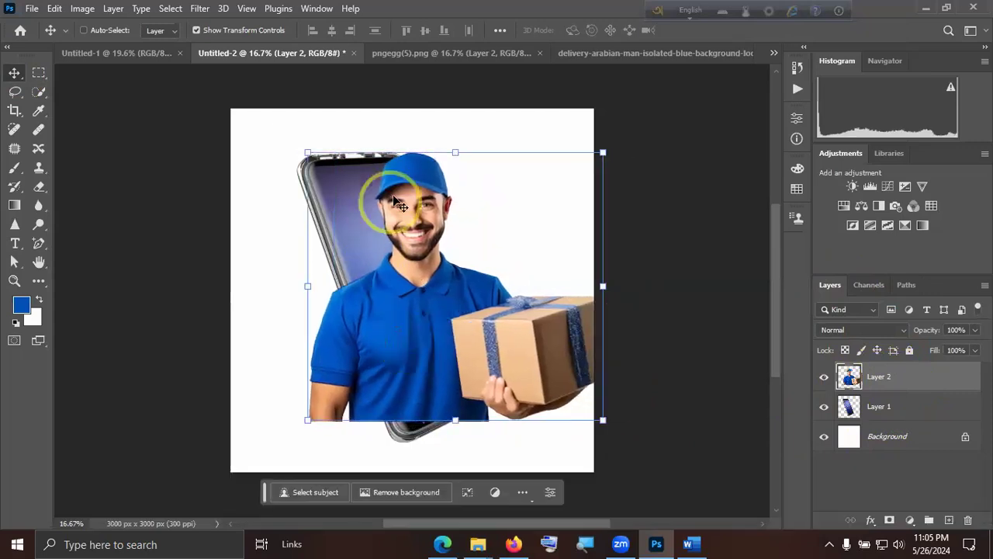
drag(308, 153, 356, 191)
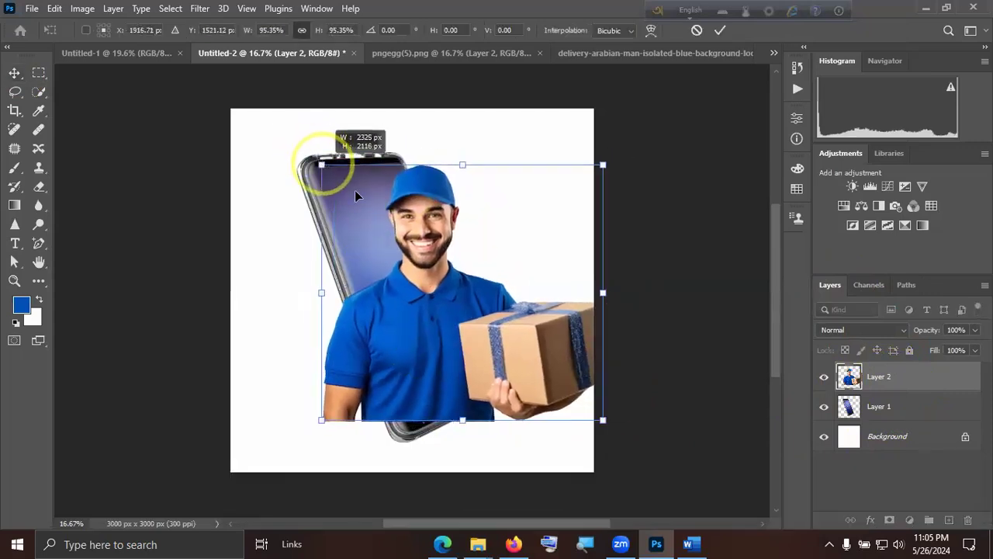
mouse_move(438, 294)
mouse_down()
mouse_move(428, 287)
mouse_move(419, 297)
mouse_up()
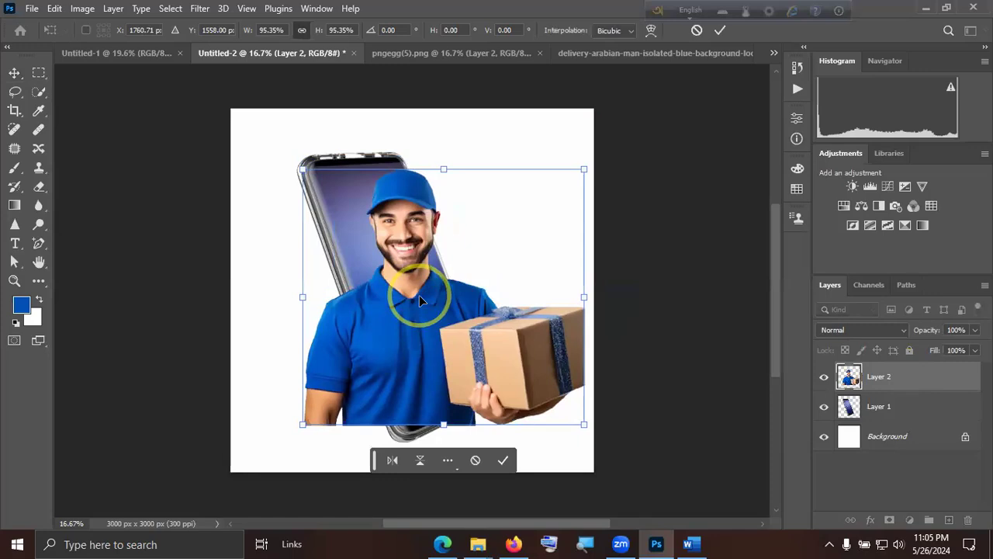
drag(421, 319, 416, 310)
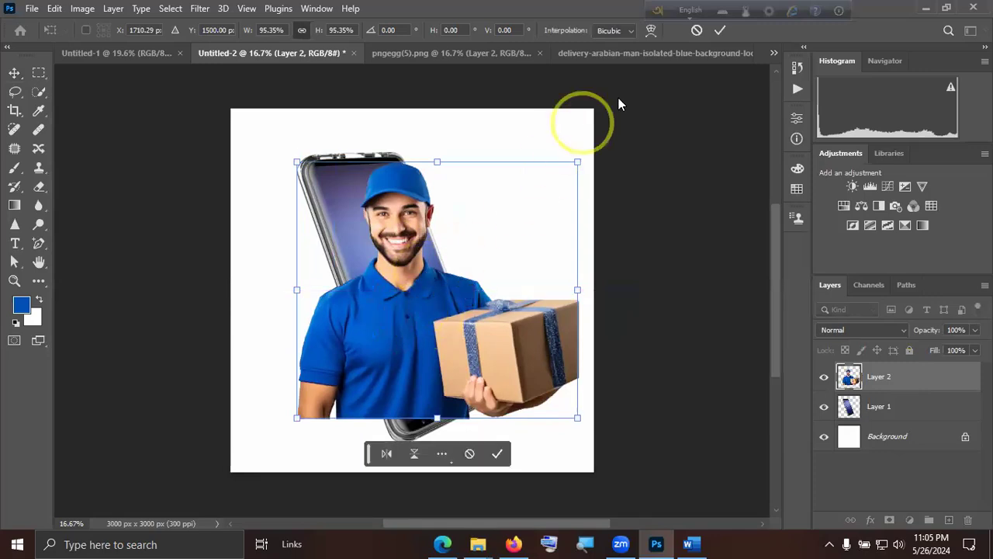
click(721, 33)
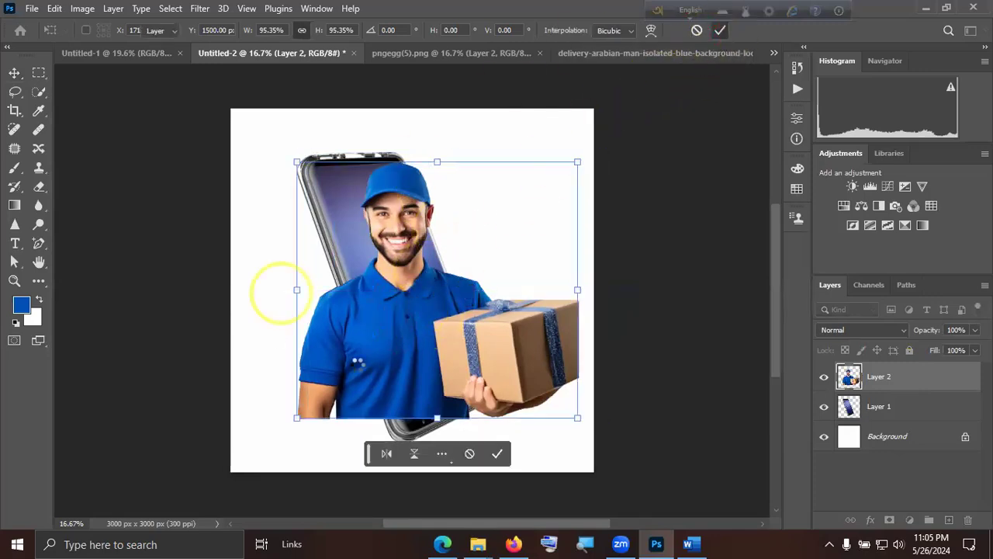
Hide the delivery man layer and select the phone on Layer 1 with the Quick Selection Tool.
click(851, 409)
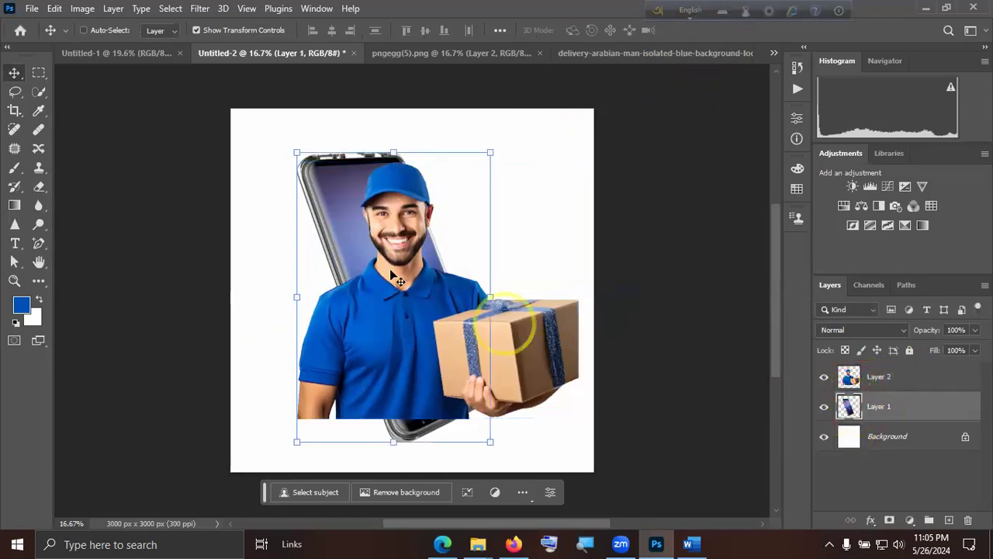
click(824, 377)
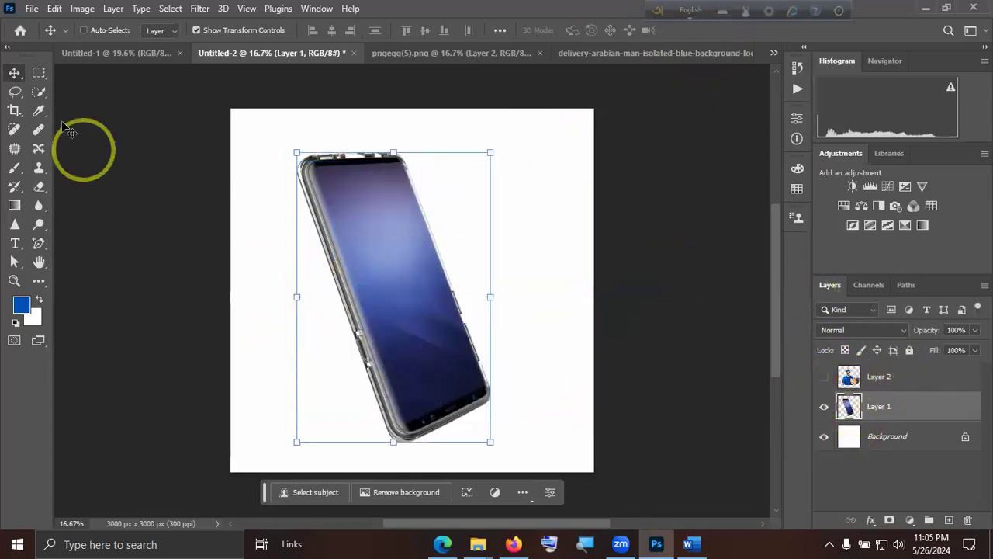
click(38, 90)
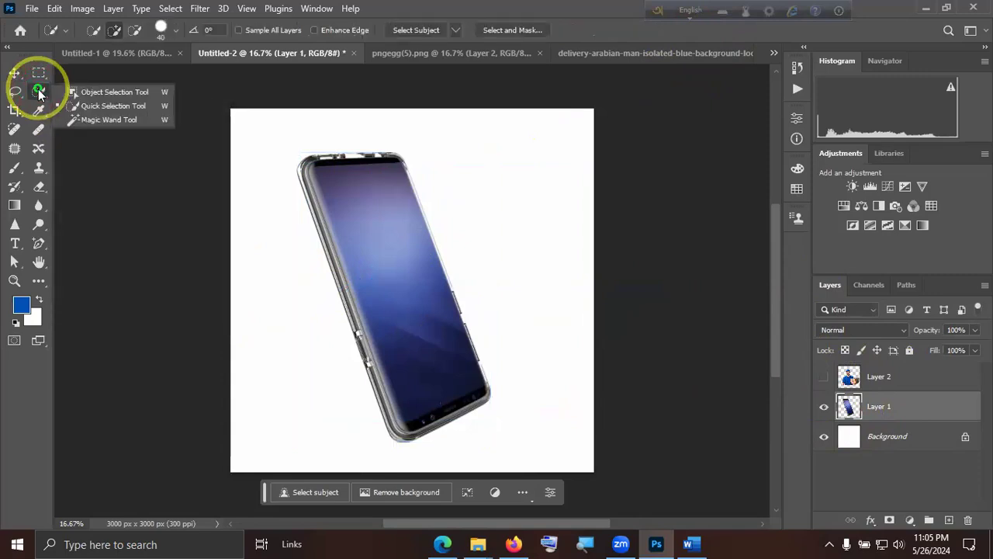
click(125, 101)
mouse_move(421, 207)
mouse_down()
mouse_move(349, 174)
mouse_move(415, 311)
mouse_up()
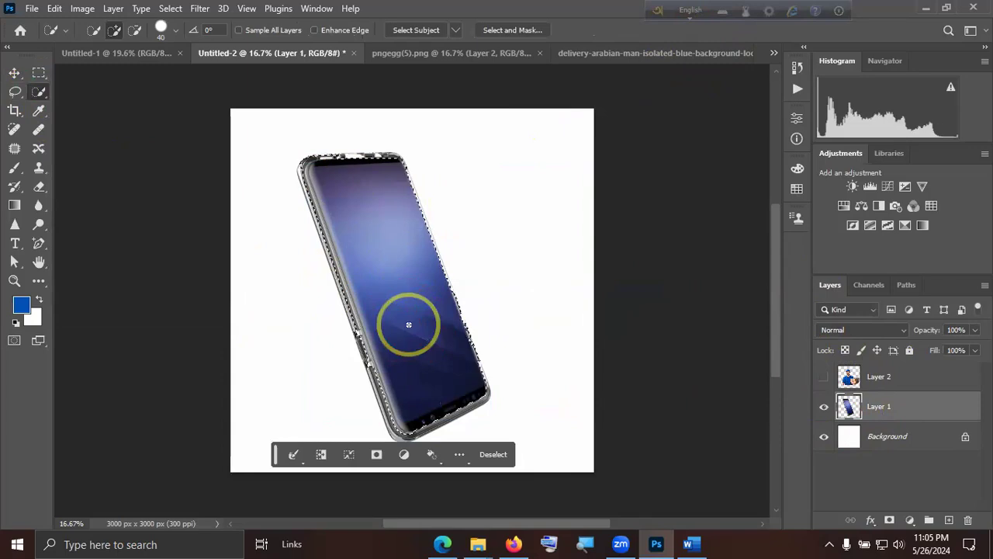
Try copying the phone-shaped area of the delivery man layer to a new layer, undo the copy and remove the selection.
click(824, 376)
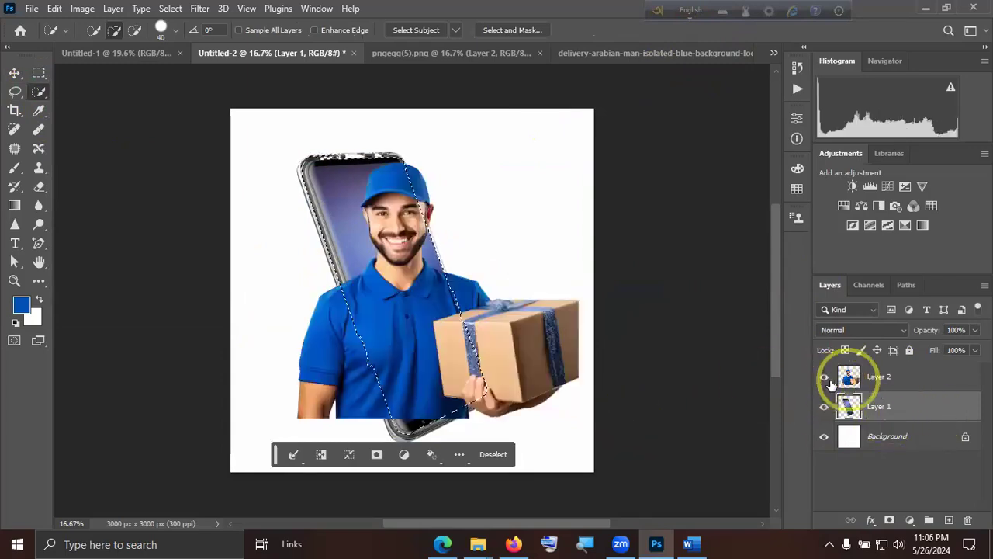
click(875, 378)
key(ctrl+j)
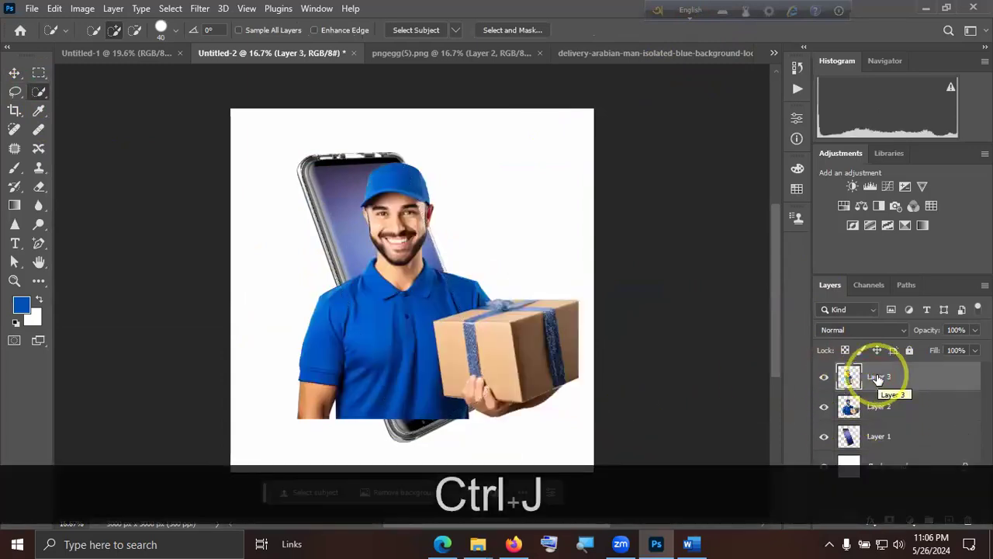
key(ctrl+z)
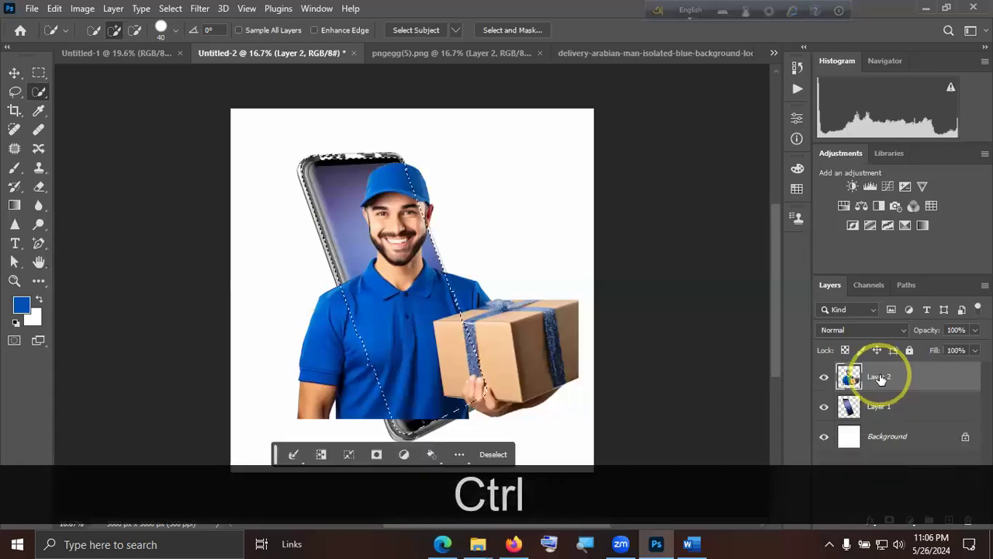
key(ctrl+d)
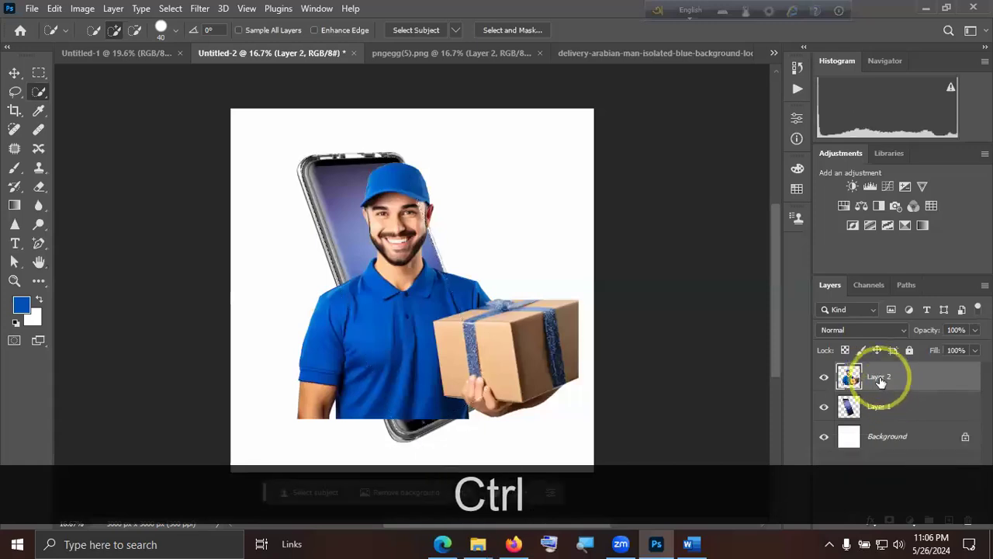
Duplicate the delivery man layer and hide the duplicate, keeping the original Layer 2 shown.
key(ctrl+j)
click(824, 377)
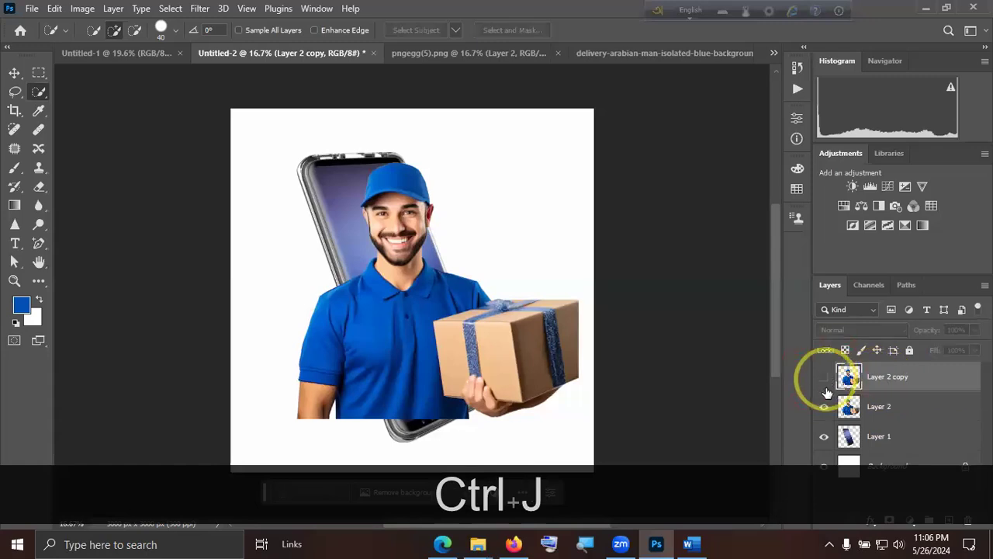
click(825, 408)
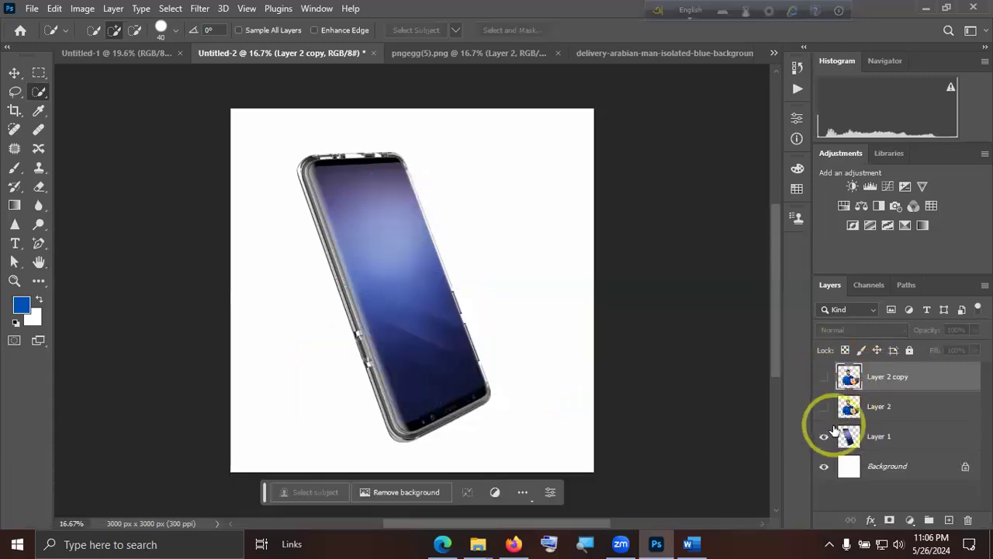
click(824, 407)
Select the phone on Layer 1 with the Quick Selection Tool while Layer 2 is temporarily hidden.
click(854, 436)
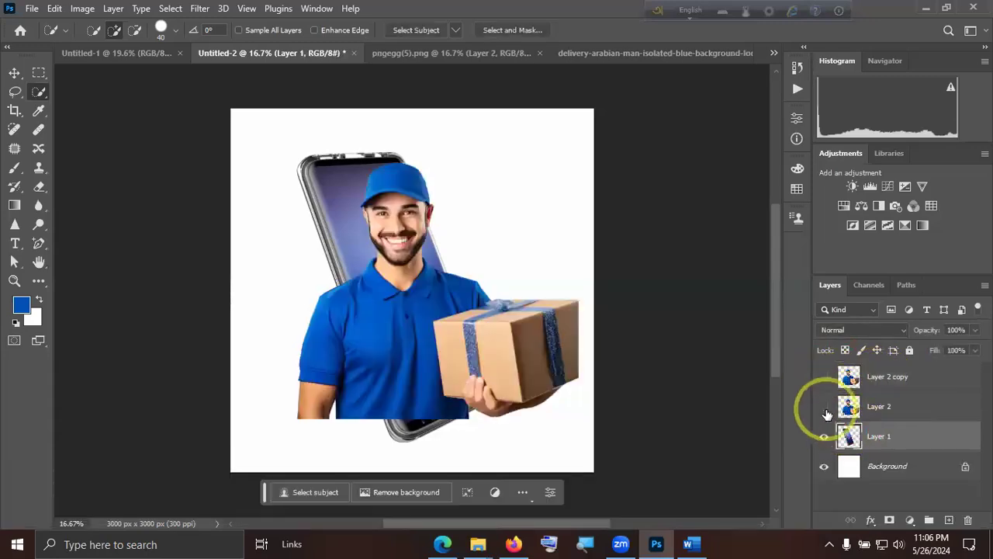
click(824, 406)
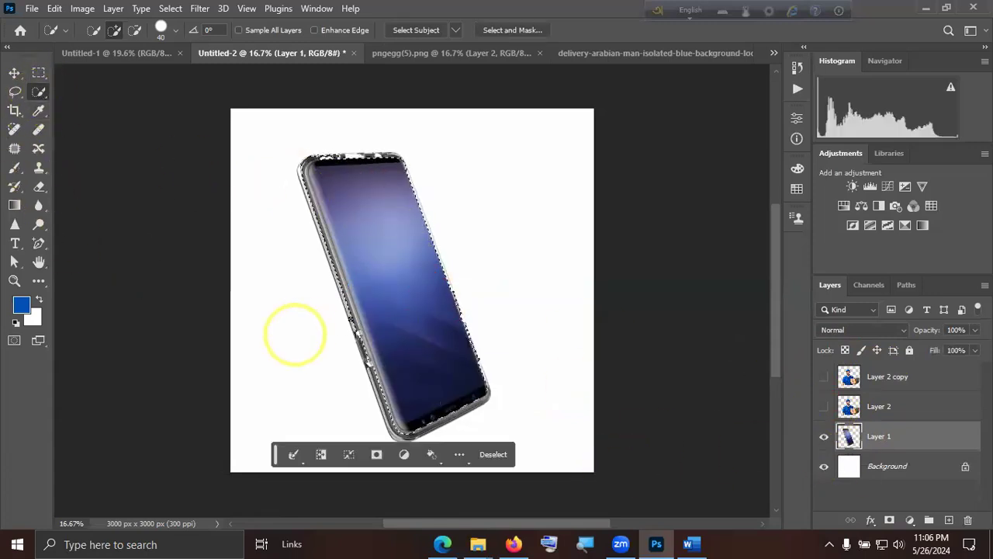
click(824, 407)
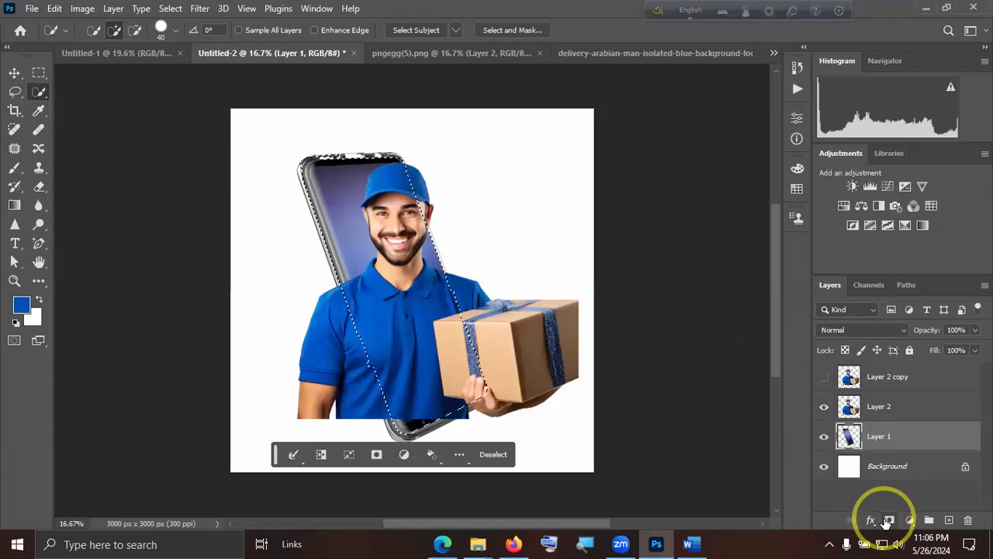
Clip Layer 2 to the phone layer with a clipping mask and remove the phone selection.
click(885, 408)
right_click(889, 408)
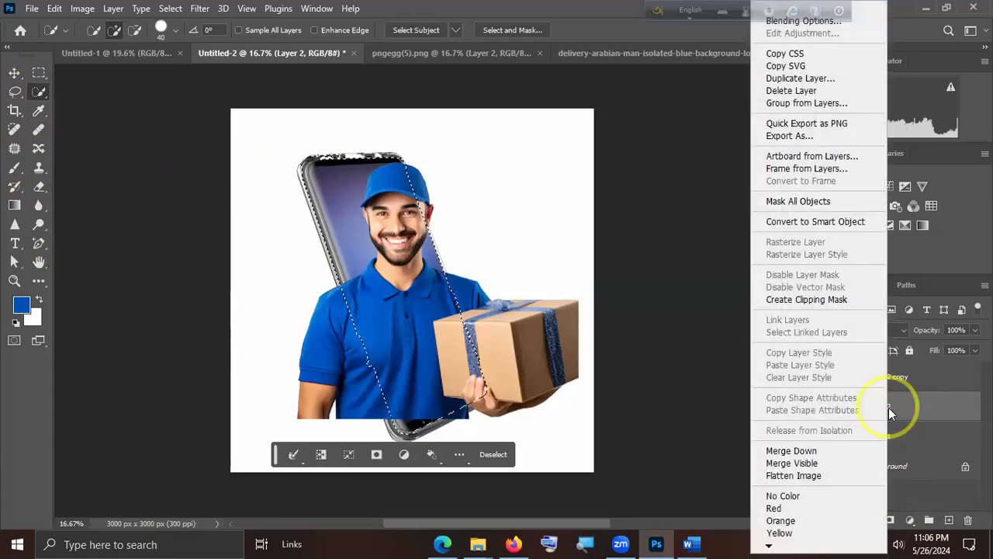
click(837, 299)
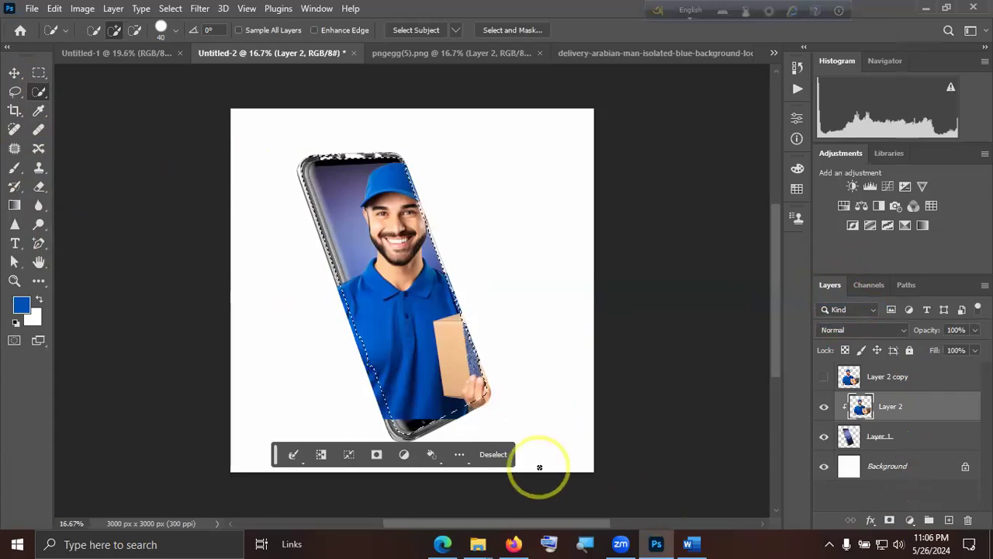
key(ctrl+d)
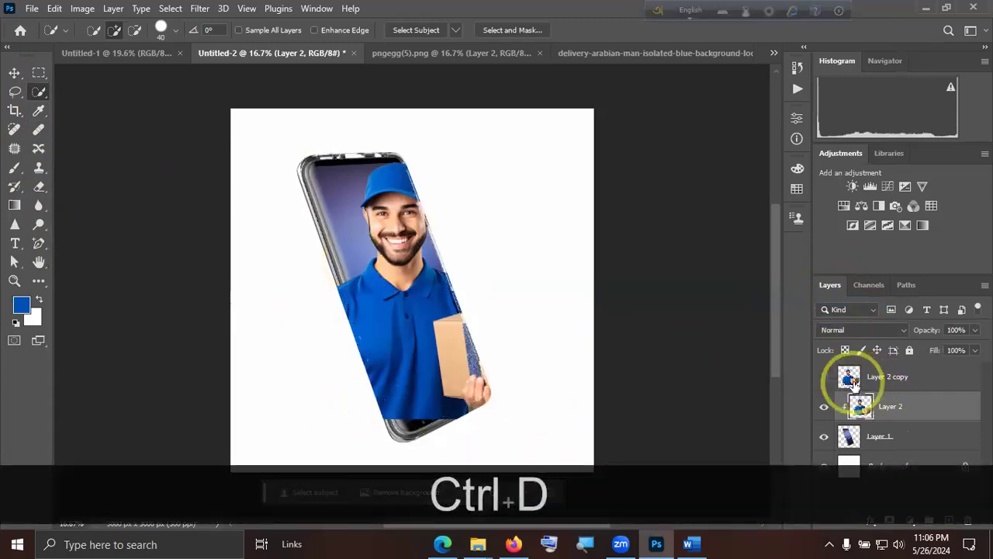
Show Layer 2 copy, load the phone layer's outline as a selection and apply it as a layer mask on the copy.
click(824, 377)
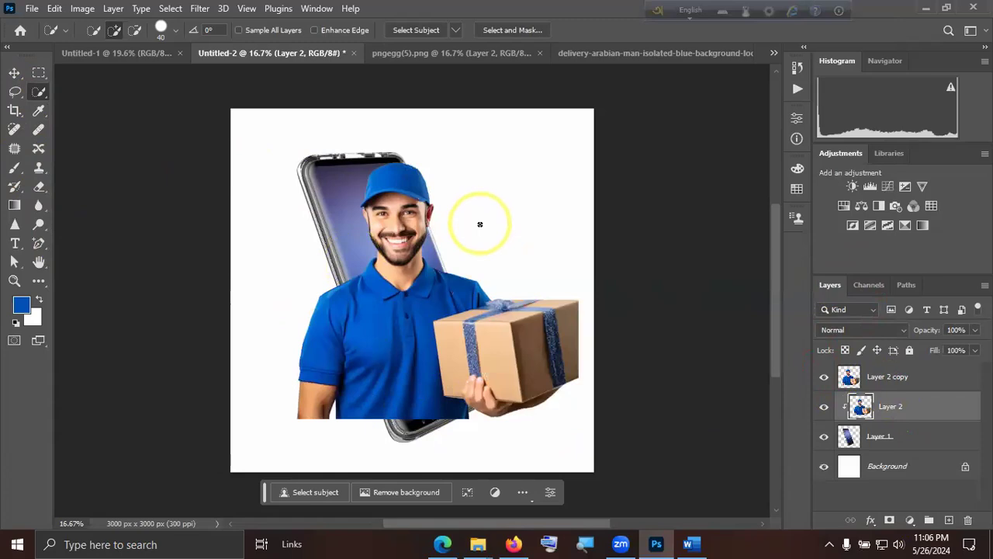
click(869, 377)
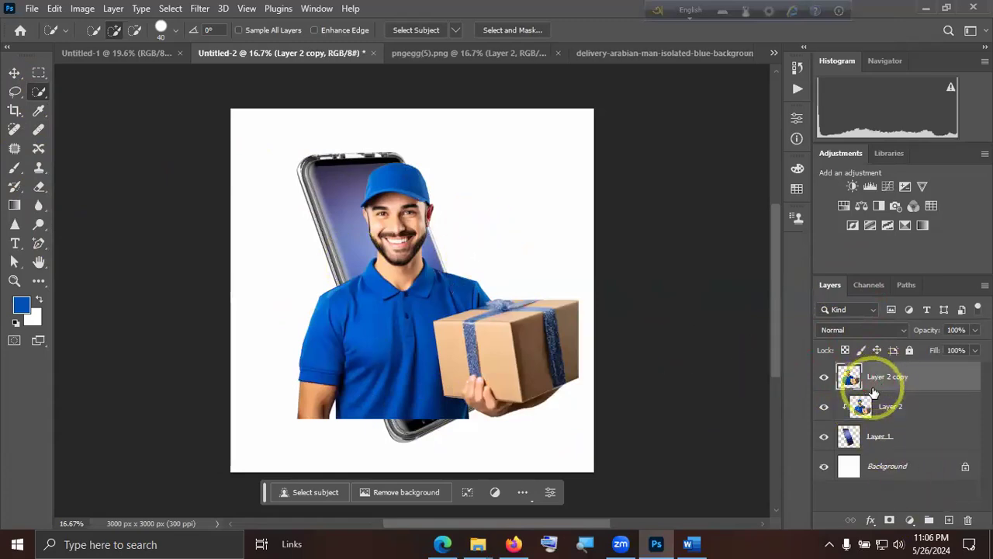
ctrl+click(850, 439)
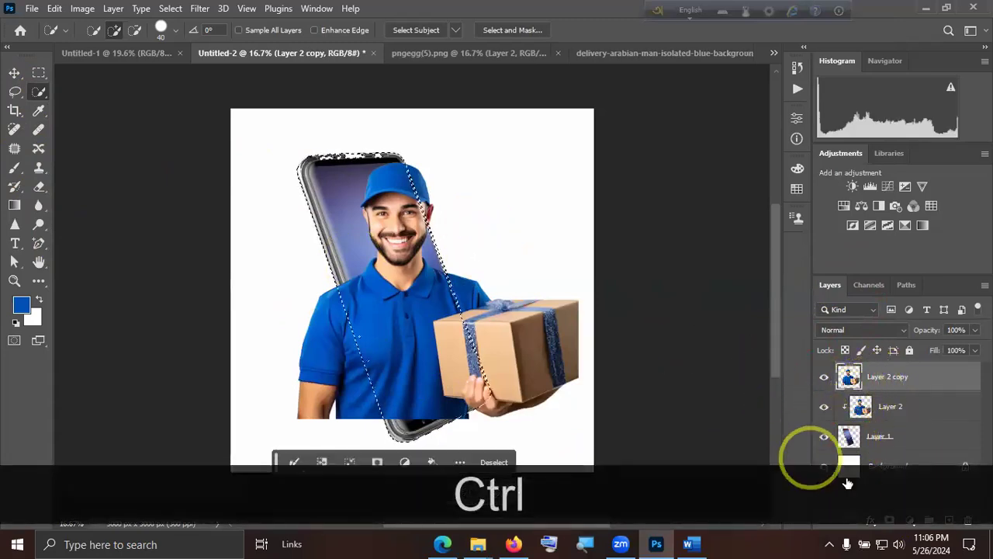
click(891, 521)
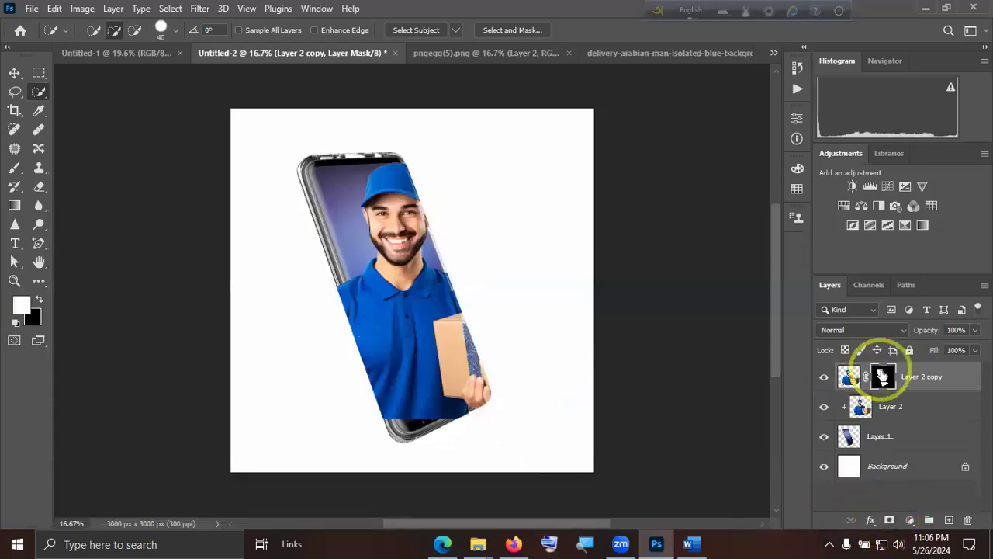
Paint white on Layer 2 copy's mask with a 500 px brush over the cap, face, shoulder and gift box beyond the phone's edge.
key(b)
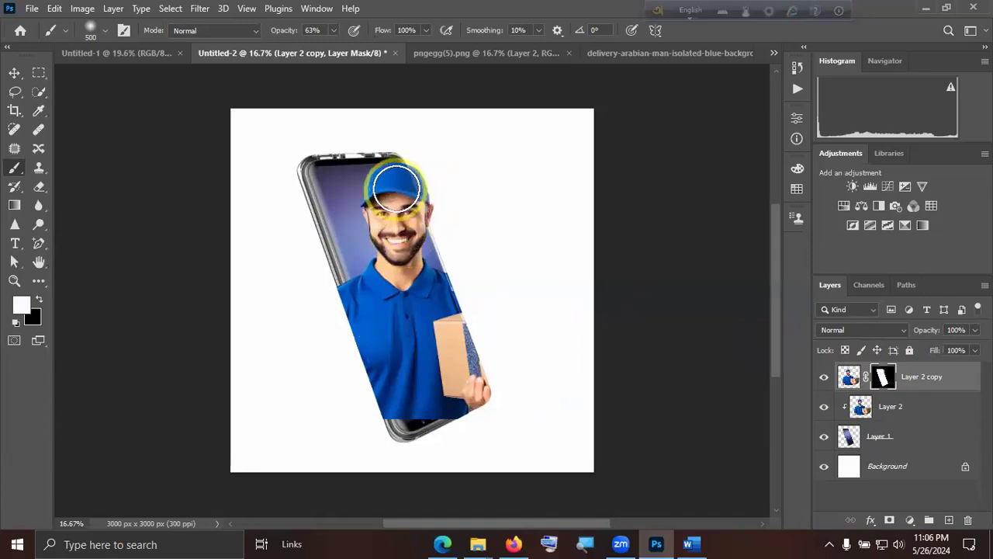
mouse_move(474, 326)
mouse_down()
mouse_move(542, 323)
mouse_move(488, 336)
mouse_move(514, 329)
mouse_move(490, 376)
mouse_move(499, 387)
mouse_move(538, 333)
mouse_move(562, 344)
mouse_move(512, 377)
mouse_move(480, 378)
mouse_move(540, 400)
mouse_move(555, 392)
mouse_move(489, 354)
mouse_move(507, 351)
mouse_move(522, 320)
mouse_move(493, 306)
mouse_move(555, 309)
mouse_move(472, 287)
mouse_move(530, 319)
mouse_move(478, 287)
mouse_move(550, 324)
mouse_move(445, 275)
mouse_move(537, 315)
mouse_move(450, 294)
mouse_move(583, 357)
mouse_move(563, 326)
mouse_move(424, 308)
mouse_move(633, 317)
mouse_move(457, 321)
mouse_move(467, 377)
mouse_move(595, 395)
mouse_move(482, 397)
mouse_move(567, 399)
mouse_move(603, 385)
mouse_move(523, 344)
mouse_move(593, 319)
mouse_move(473, 317)
mouse_up()
drag(660, 313, 702, 332)
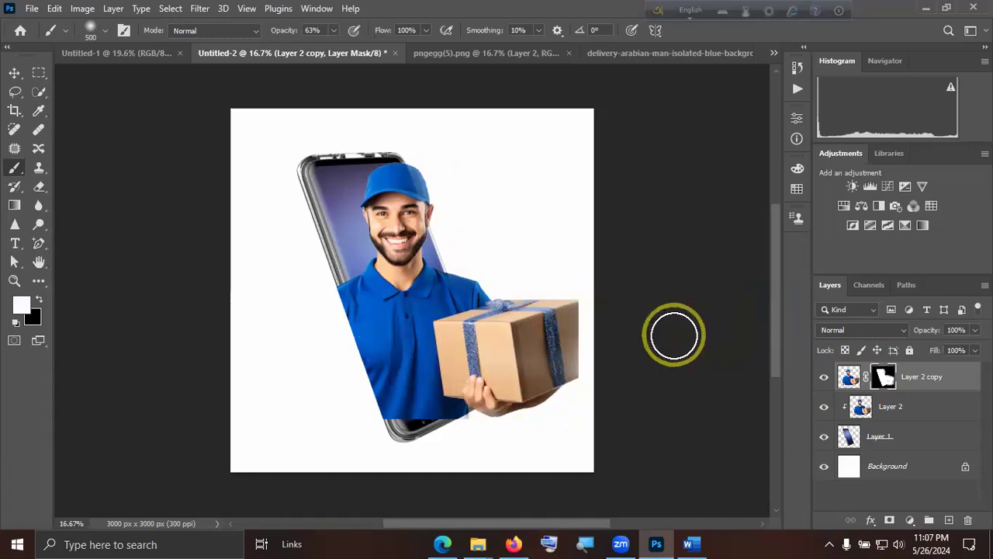
click(638, 346)
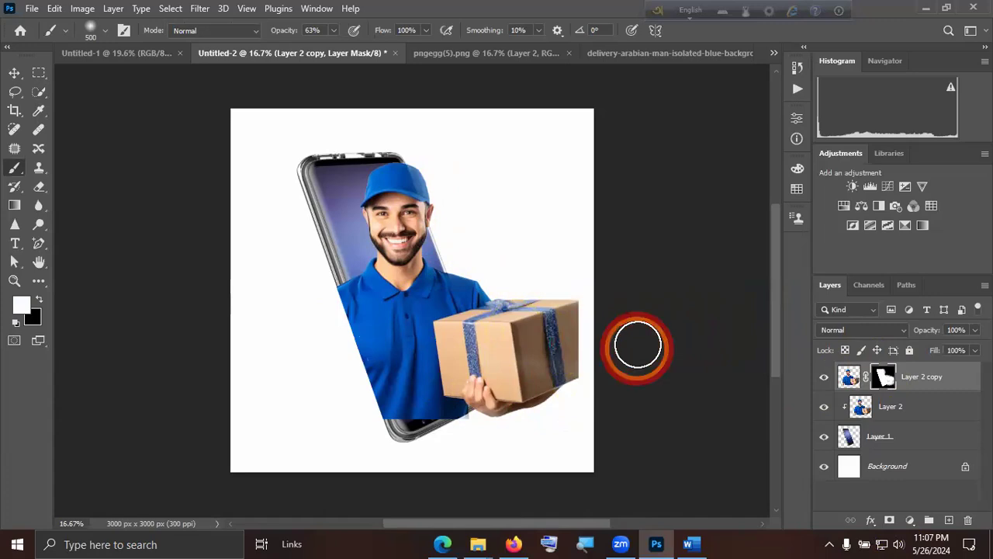
Close Untitled-2, the delivery man photo and pngegg(5).png without saving changes.
click(395, 55)
click(474, 209)
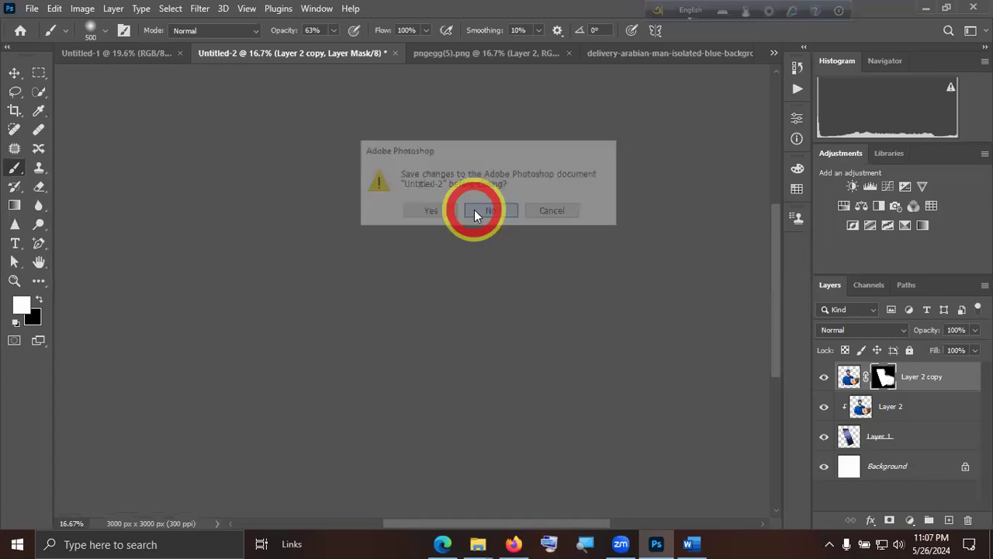
click(13, 75)
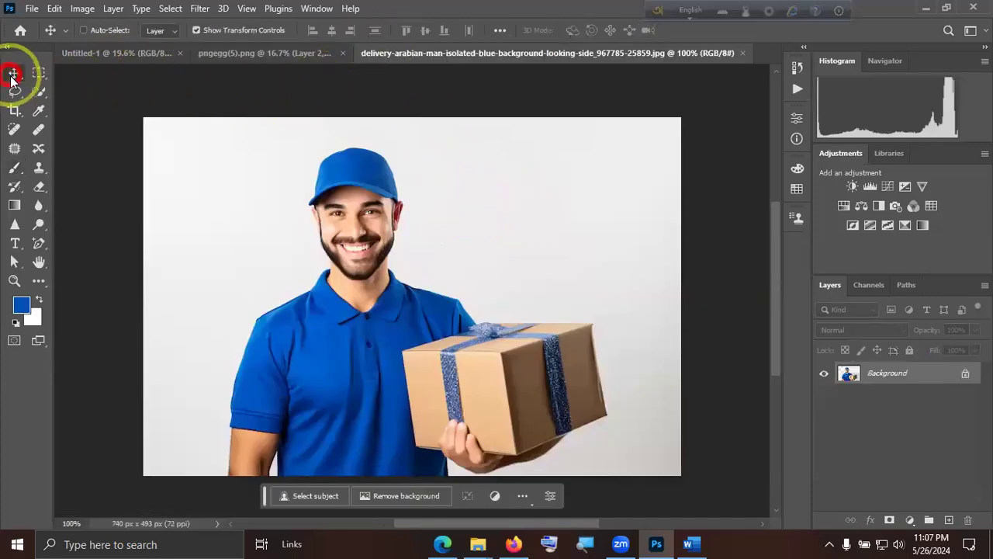
click(740, 53)
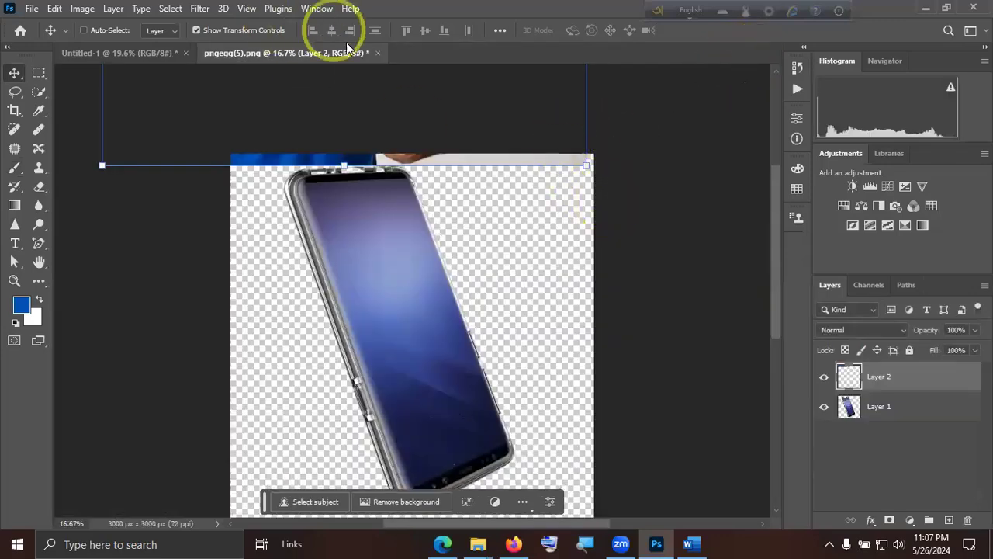
click(378, 53)
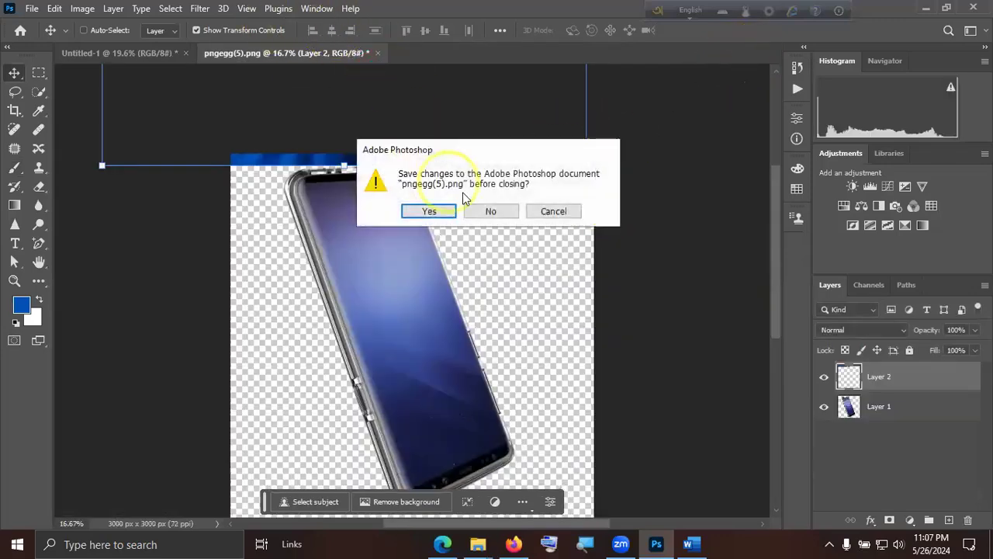
click(498, 217)
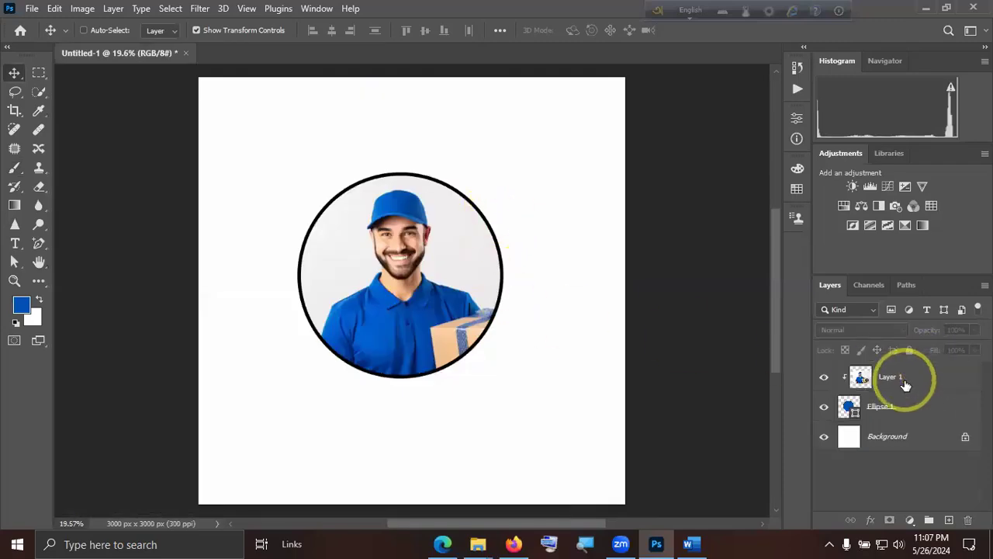
Create a new 3000 x 3000 px RGB document at 300 pixels/inch with a white background.
click(905, 384)
click(920, 488)
click(34, 10)
click(320, 194)
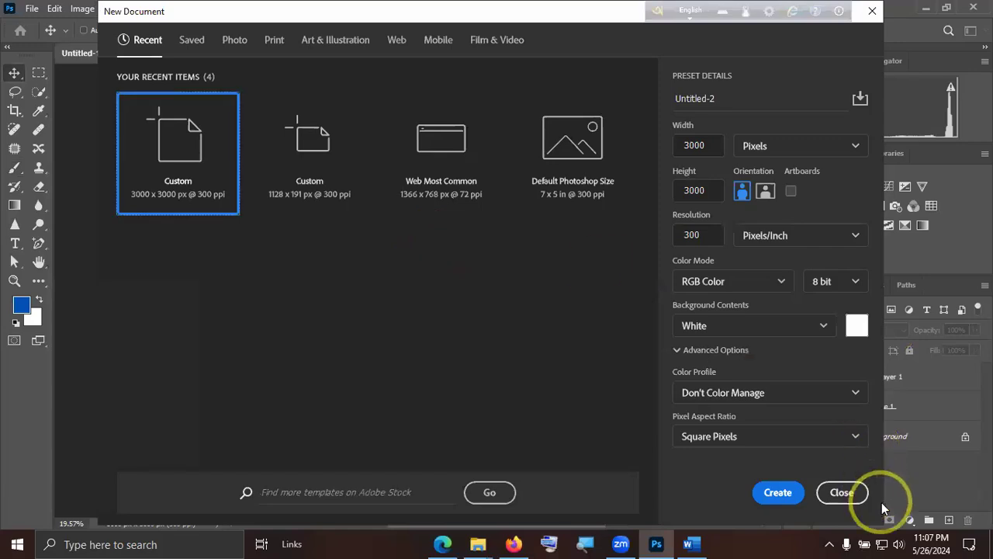
click(777, 491)
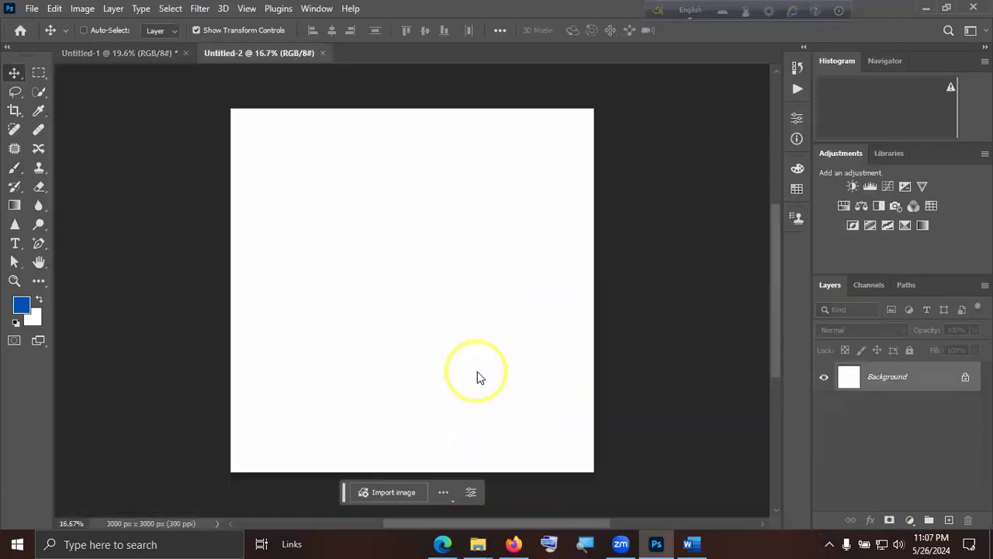
Open the forest photo pexels-jplenio-1114897.jpg and copy it onto the Untitled-2 canvas.
click(32, 9)
click(43, 38)
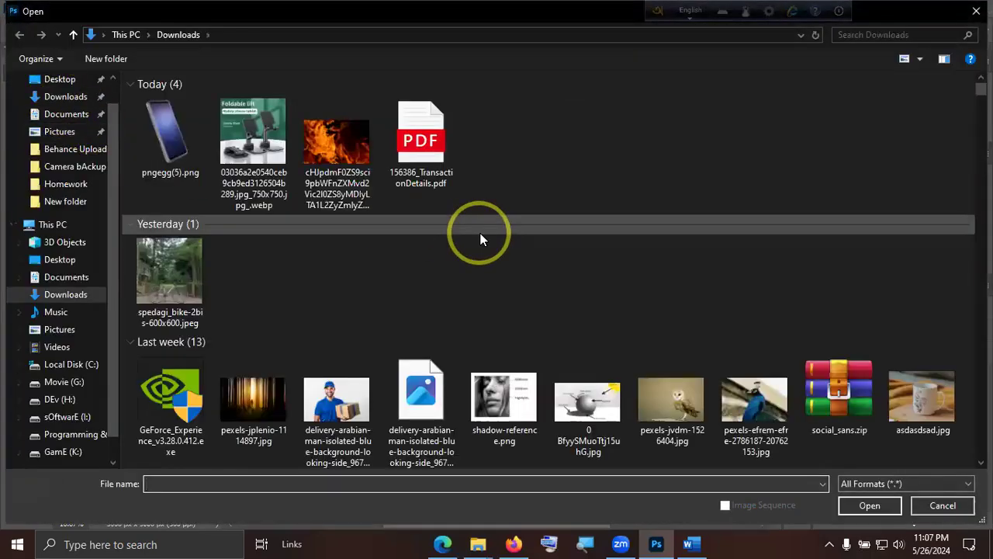
double_click(256, 399)
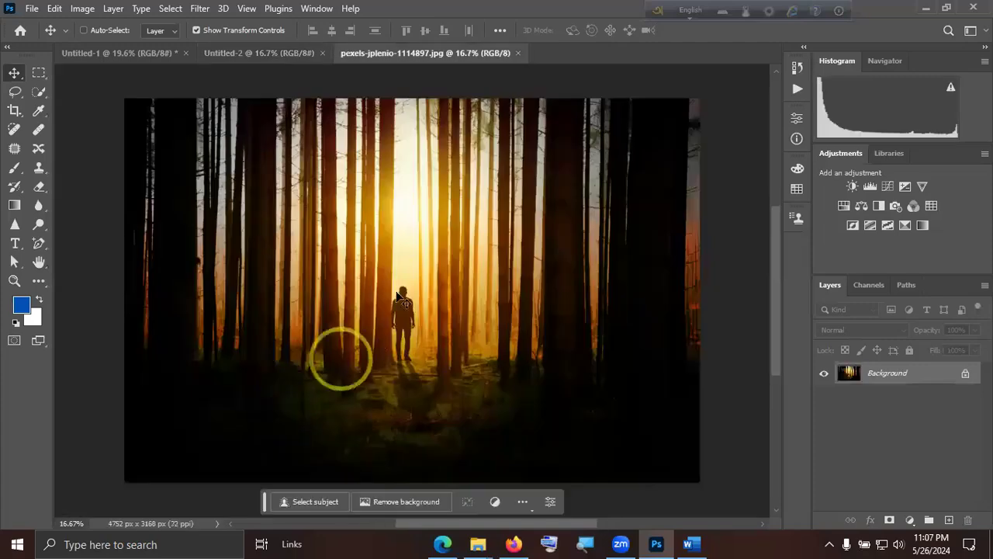
drag(262, 52, 443, 326)
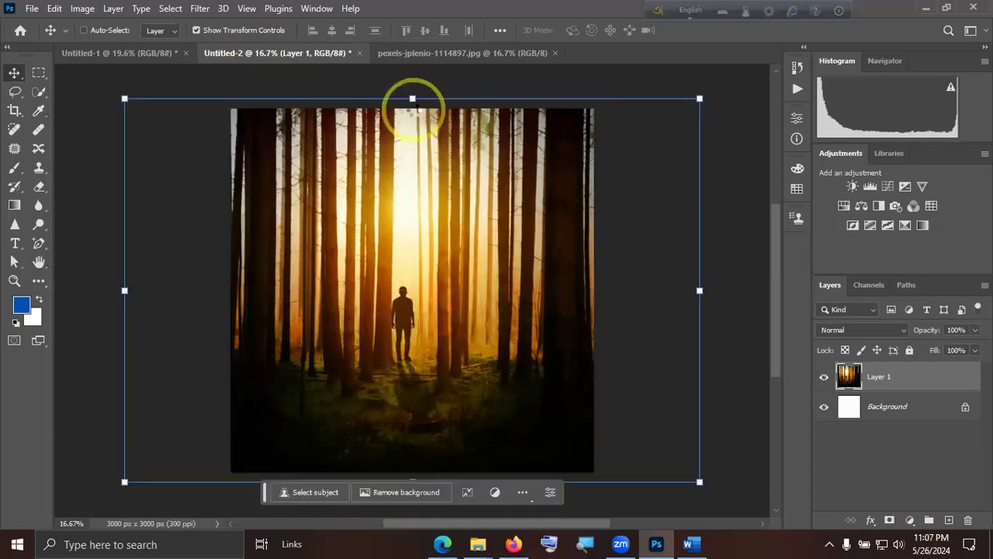
Scale the forest photo on Layer 1 to about 63% so it spans the canvas width, apply the transform and deselect the layer.
drag(412, 98, 413, 210)
drag(432, 247, 444, 190)
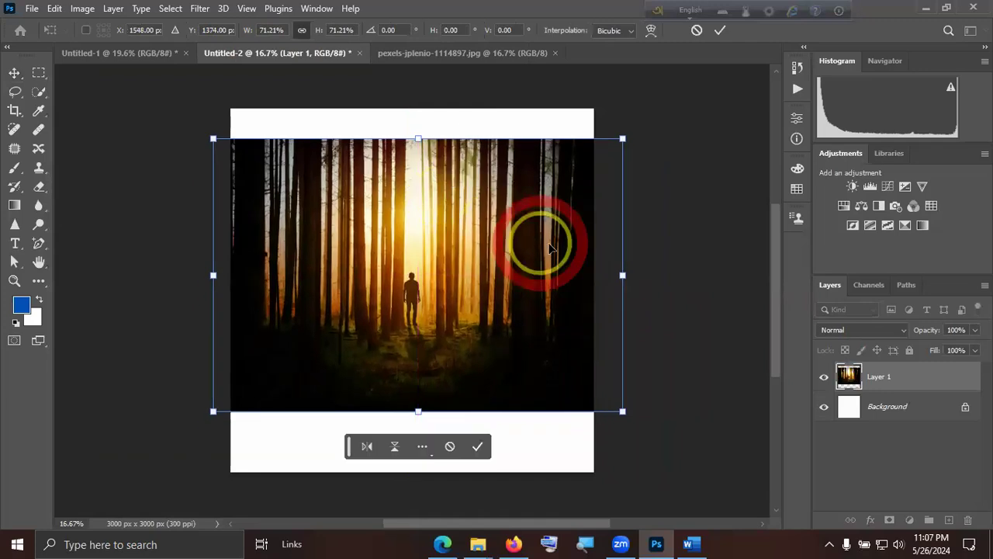
drag(621, 275, 500, 290)
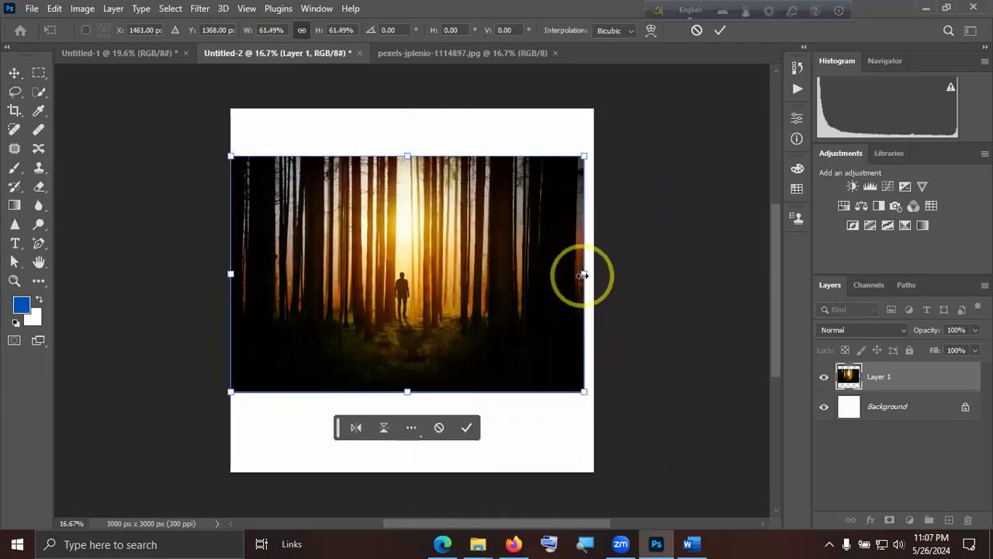
drag(584, 274, 593, 275)
click(720, 33)
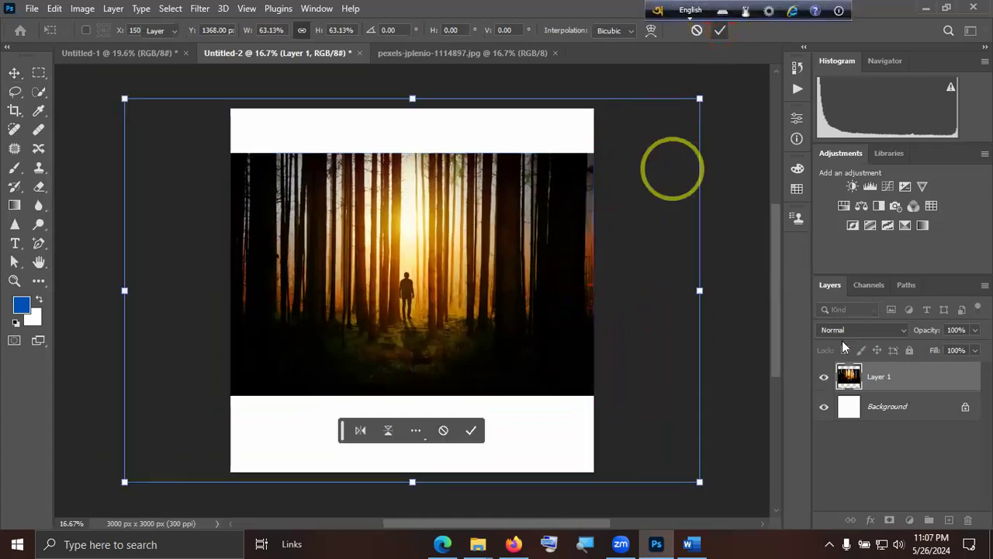
click(914, 477)
Add the text "Alone" over the forest photo in white 12 pt Feeling Passionate Regular.
click(14, 242)
click(372, 291)
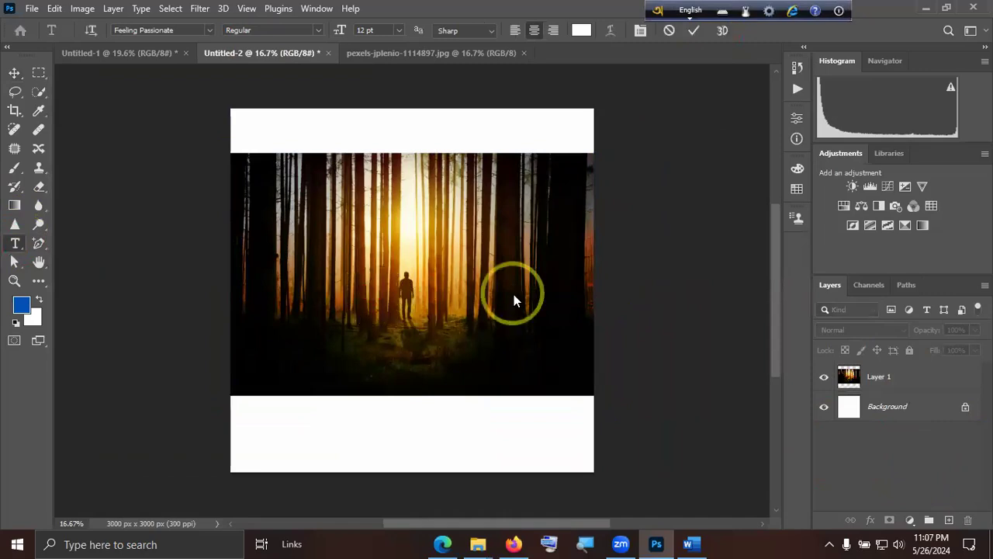
text(ALON)
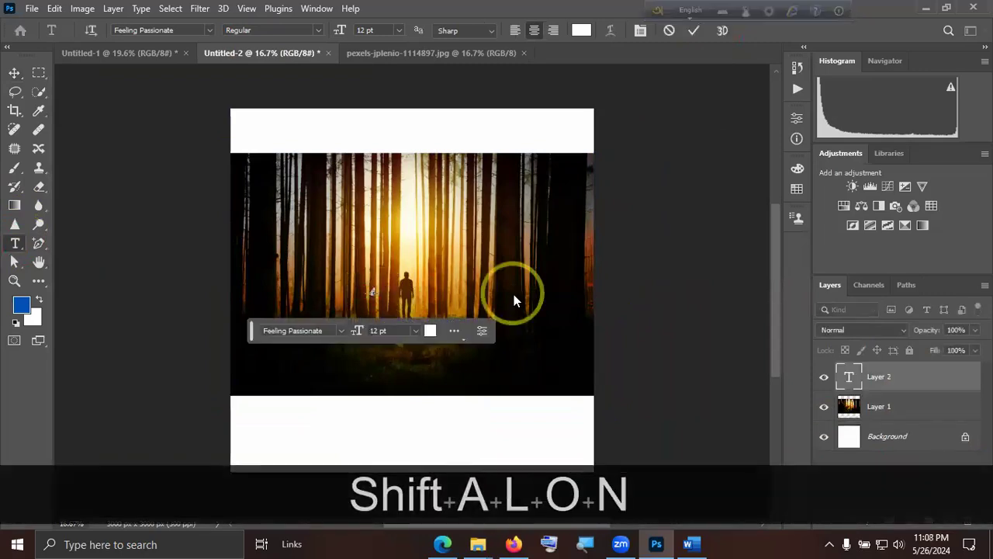
text(E)
click(695, 30)
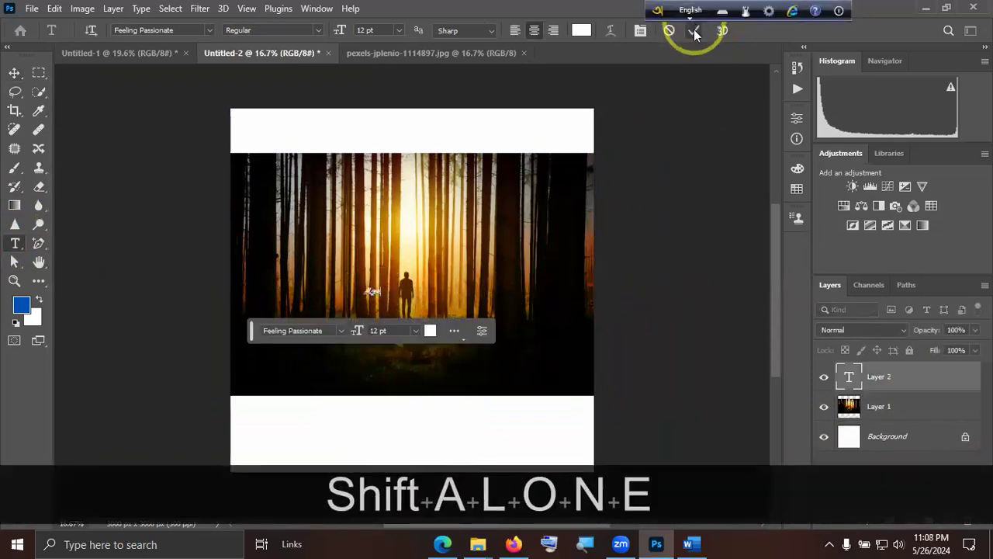
Enlarge the Alone text to about 137 pt and centre it horizontally over the man in the forest photo.
click(14, 73)
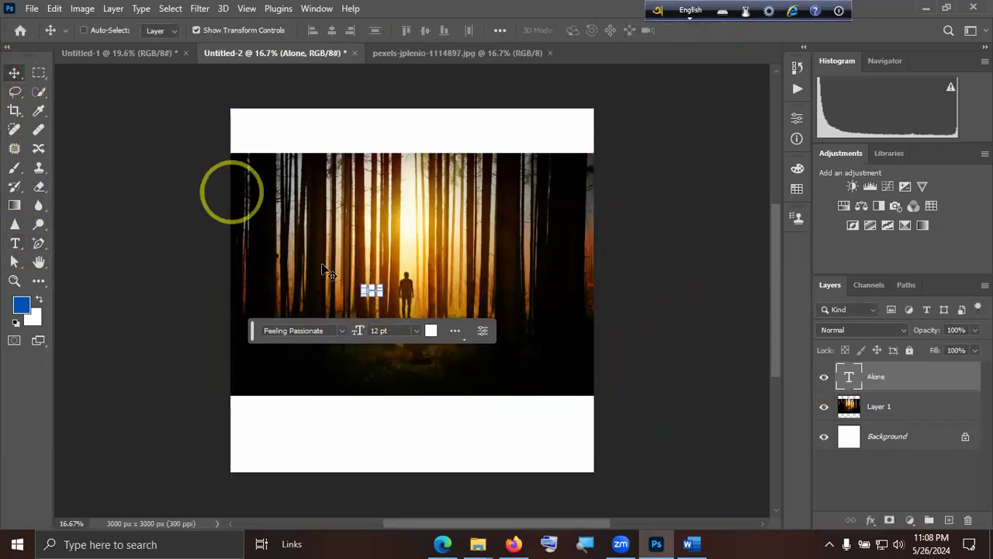
drag(448, 318, 564, 374)
drag(495, 326, 472, 288)
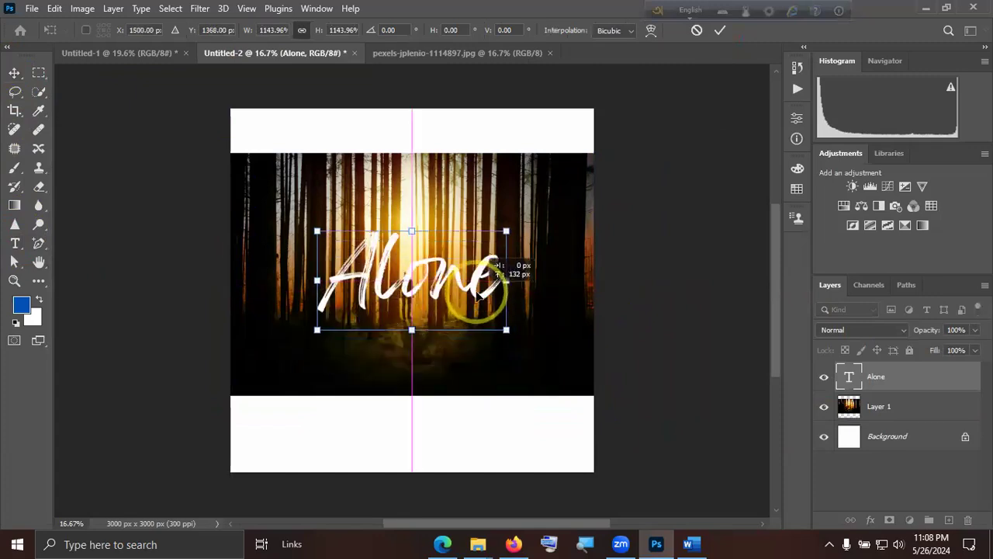
click(721, 31)
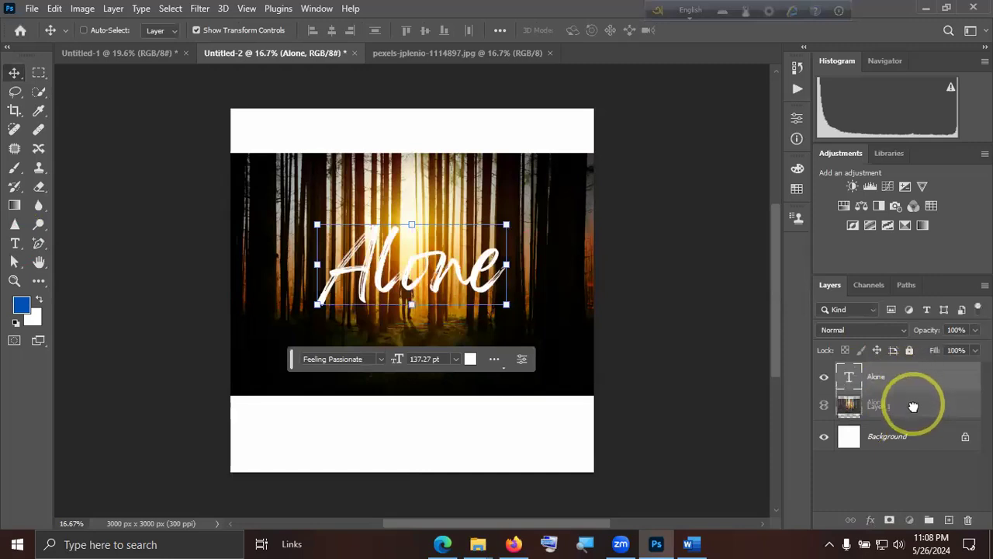
Move Layer 1 with the forest photo above the Alone text layer in the layer order.
click(893, 378)
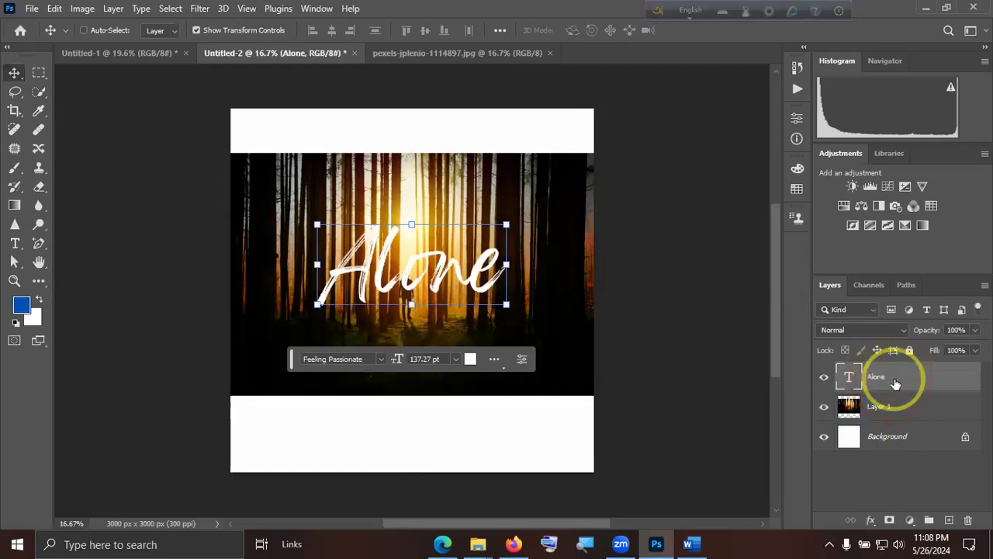
click(896, 408)
click(896, 379)
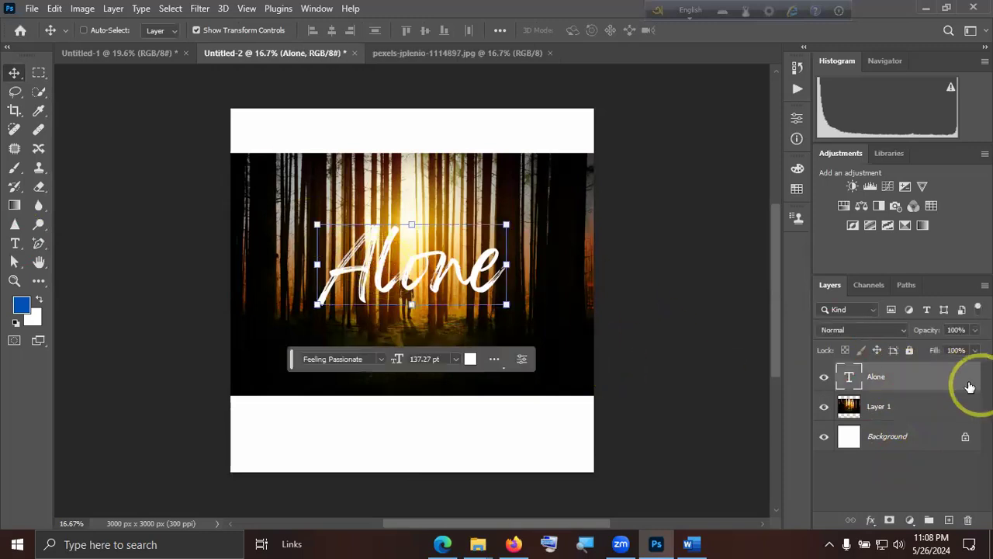
click(909, 409)
drag(912, 411, 904, 373)
Switch to Word to read the note on placing the image above the clipping shape, and return to Photoshop.
click(690, 544)
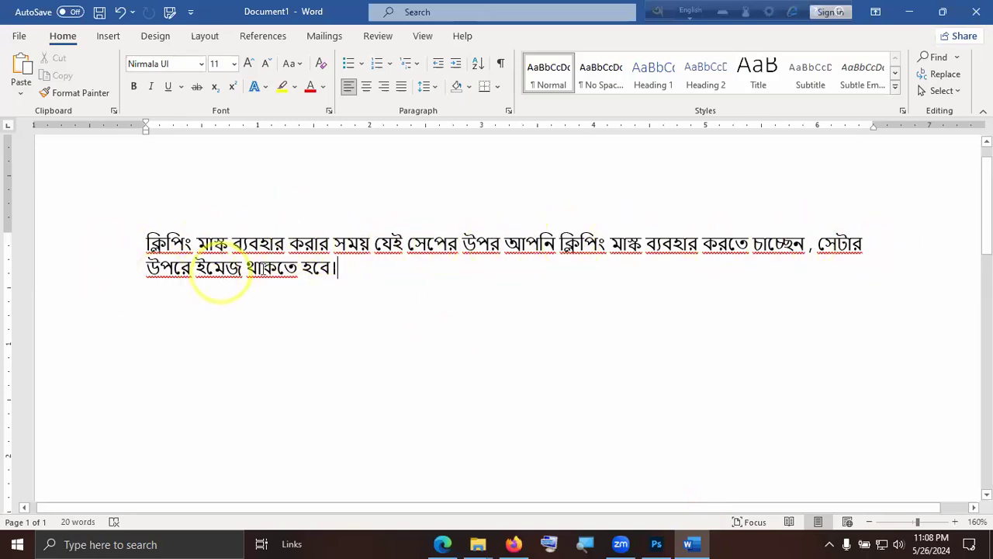
click(697, 546)
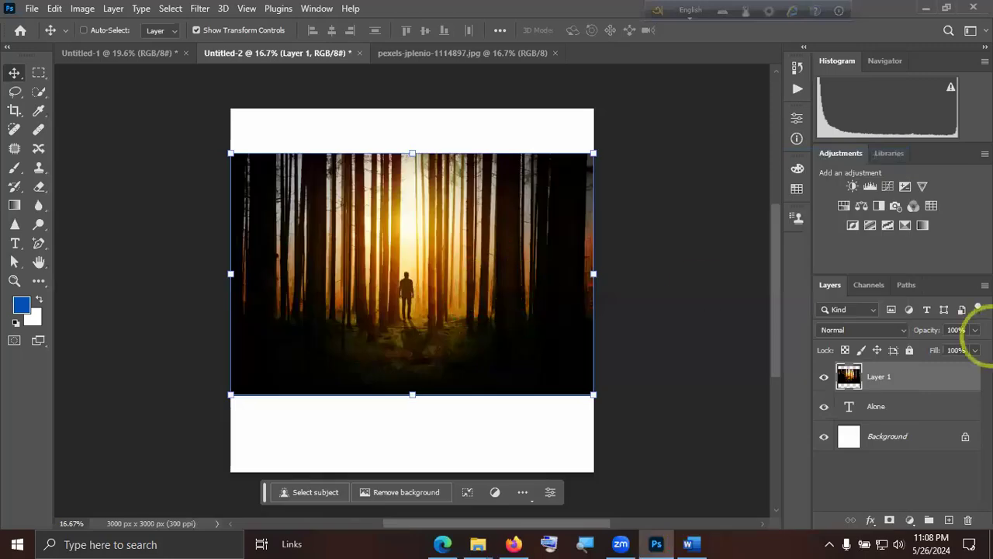
Create a clipping mask that clips Layer 1's forest photo to the Alone text layer below it.
click(877, 407)
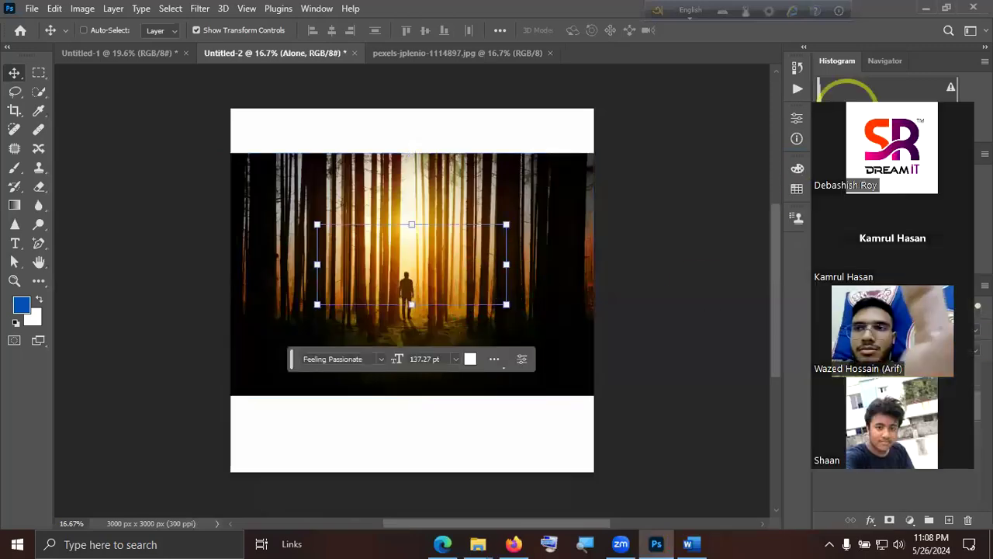
click(885, 405)
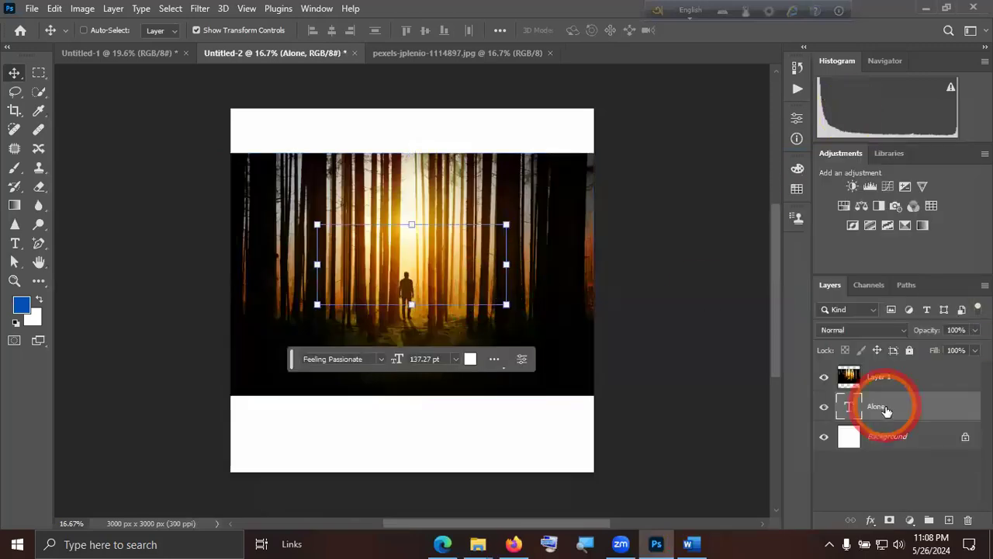
click(892, 386)
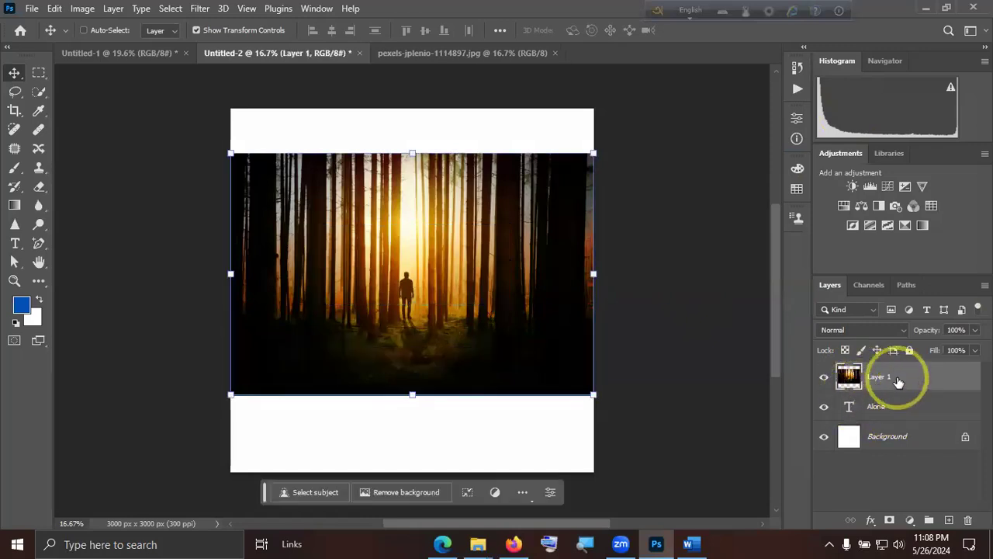
right_click(897, 382)
click(838, 303)
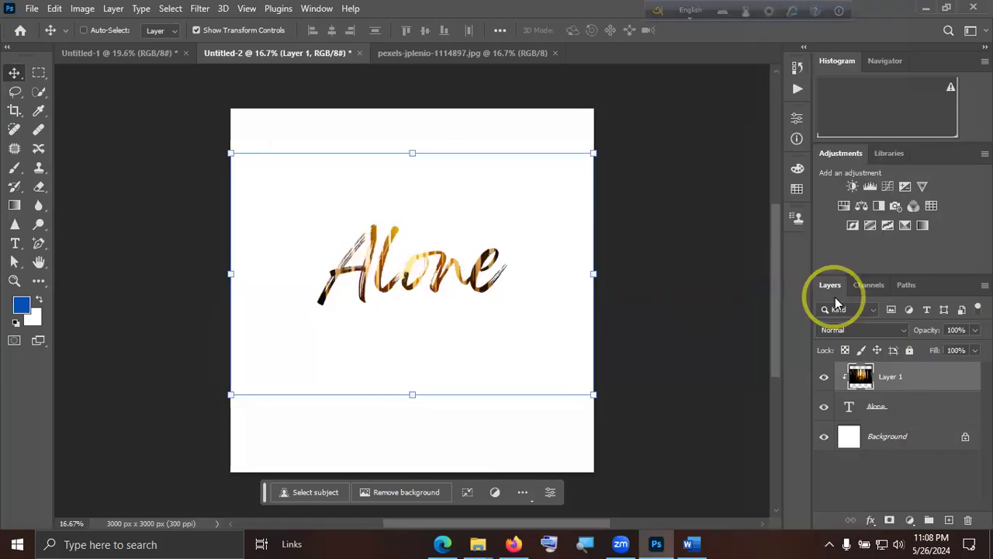
Shift the clipped forest photo slightly to the right inside the Alone lettering and deselect all layers.
mouse_move(458, 290)
mouse_down()
mouse_move(481, 268)
mouse_move(497, 326)
mouse_move(402, 365)
mouse_move(419, 287)
mouse_move(481, 288)
mouse_move(378, 277)
mouse_move(444, 283)
mouse_move(474, 268)
mouse_move(473, 291)
mouse_up()
click(903, 404)
click(915, 476)
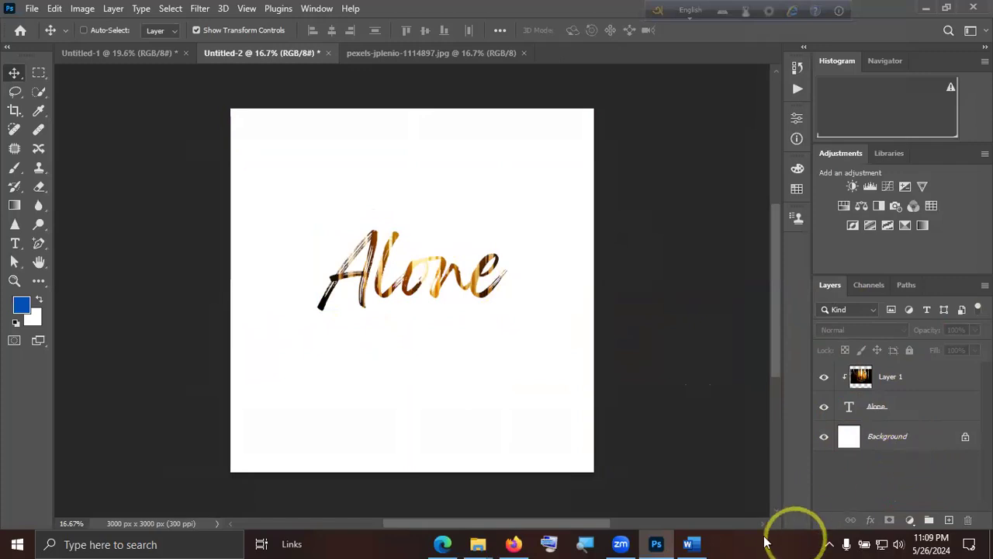
Switch to Word to reread the clipping mask note, and return to the Alone composition in Photoshop.
click(688, 542)
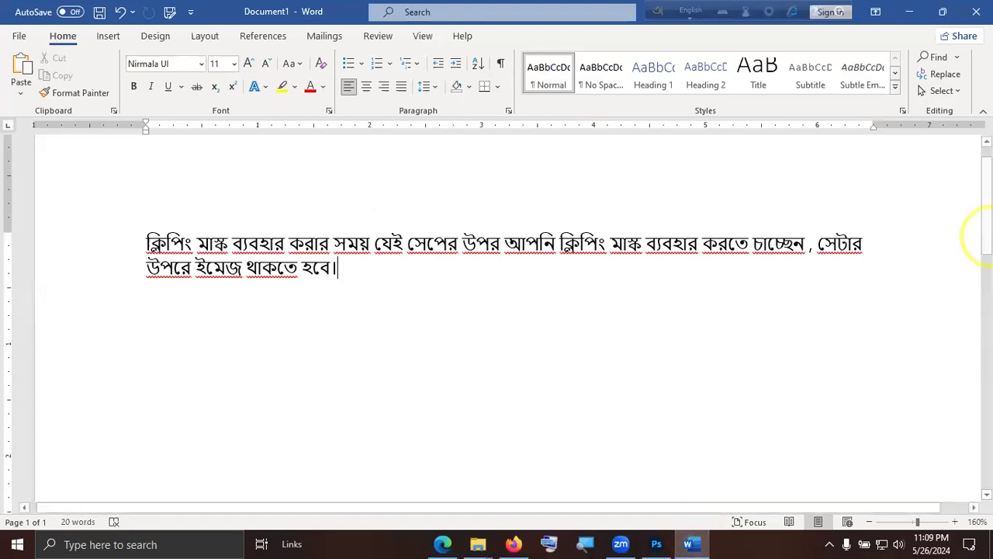
click(911, 13)
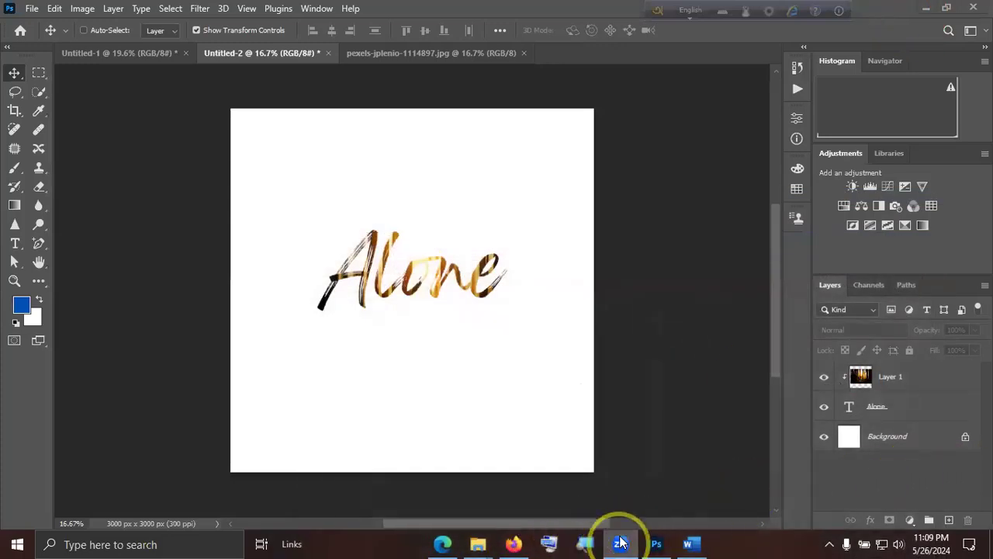
click(518, 542)
click(520, 542)
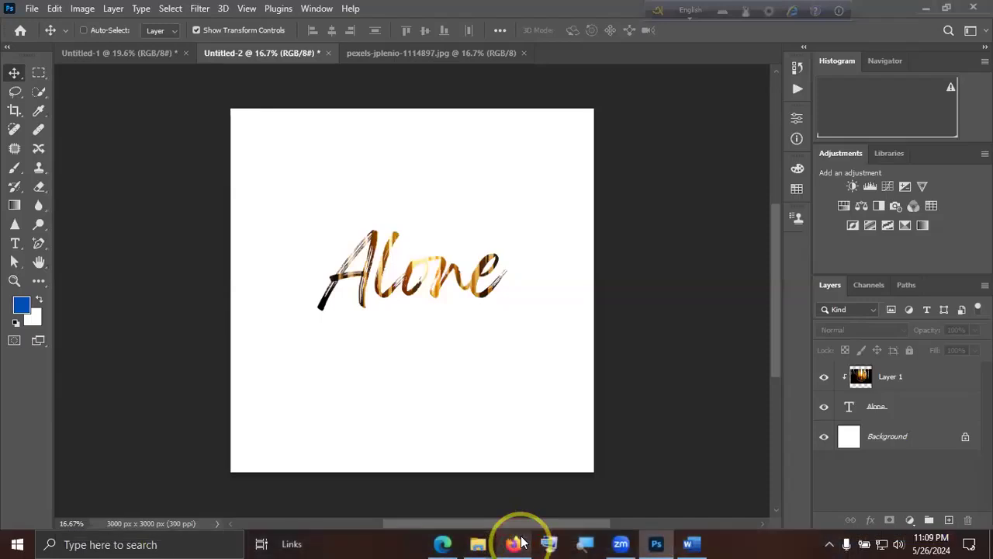
click(626, 542)
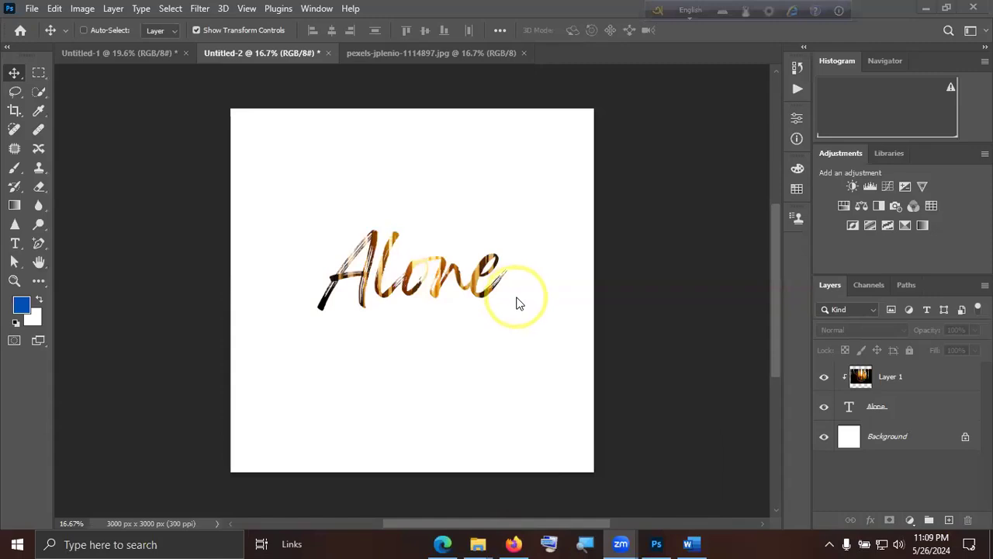
click(622, 142)
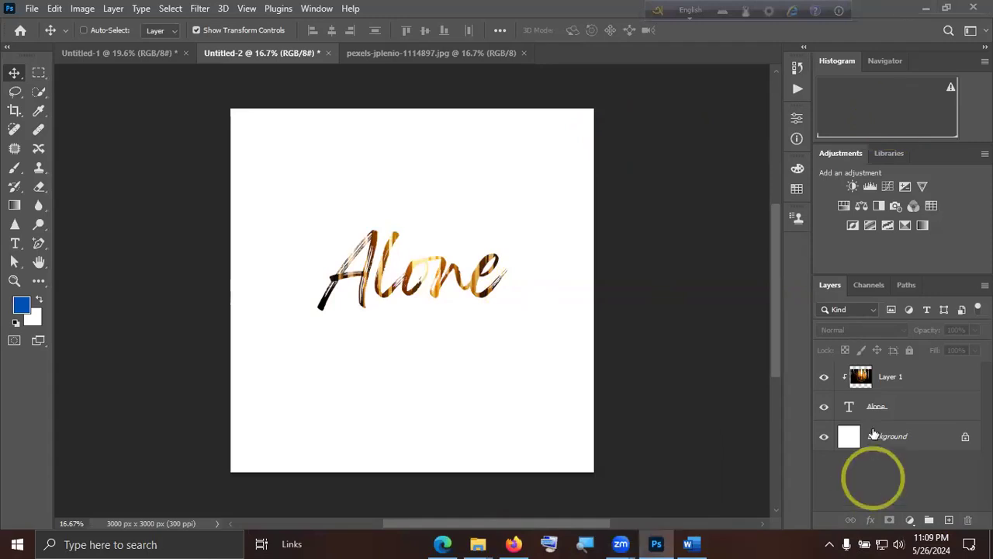
Select Layer 1, the forest photo clipped to the Alone text.
click(885, 379)
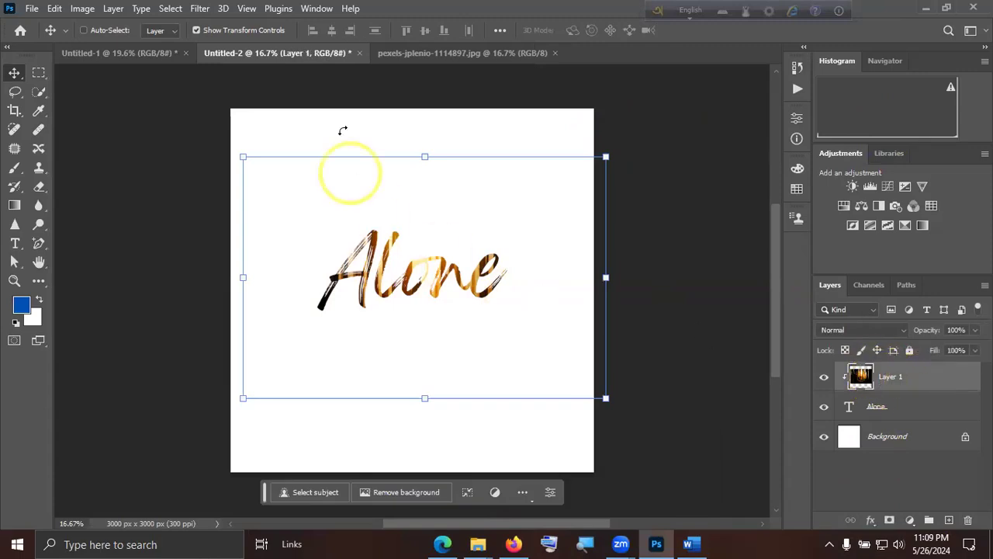
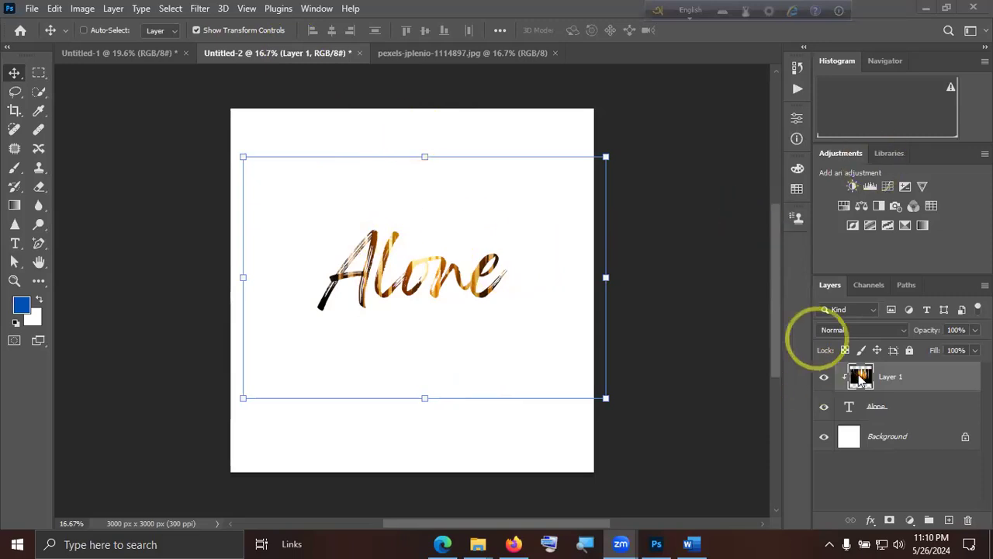
Enter text editing on the "Alone" text layer, commit it without changes and deselect all layers.
click(849, 409)
double_click(850, 409)
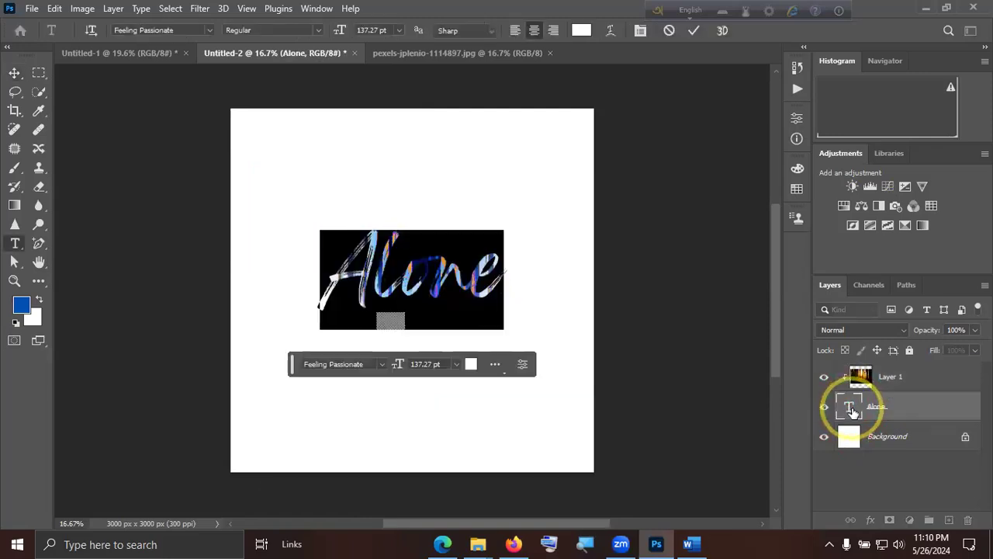
click(693, 30)
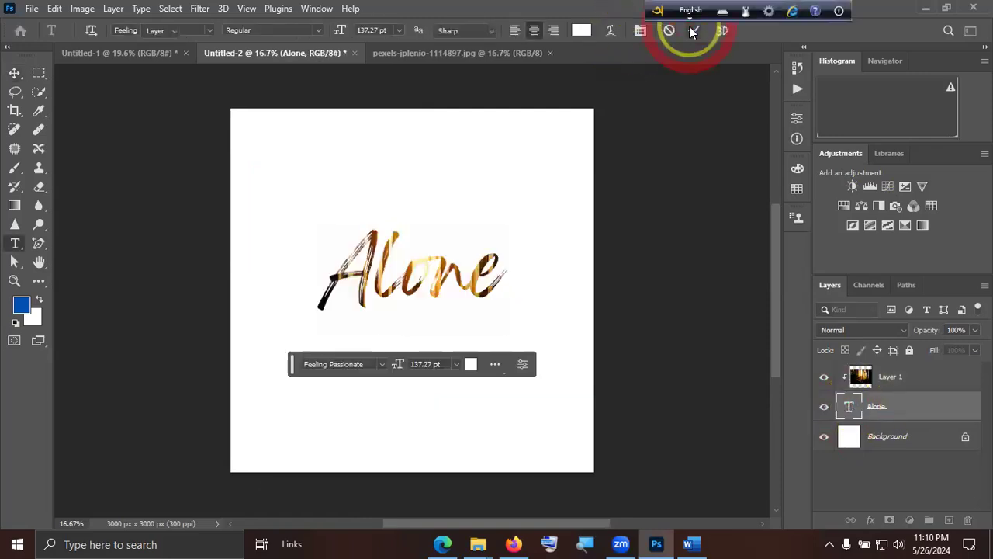
key(v)
click(921, 495)
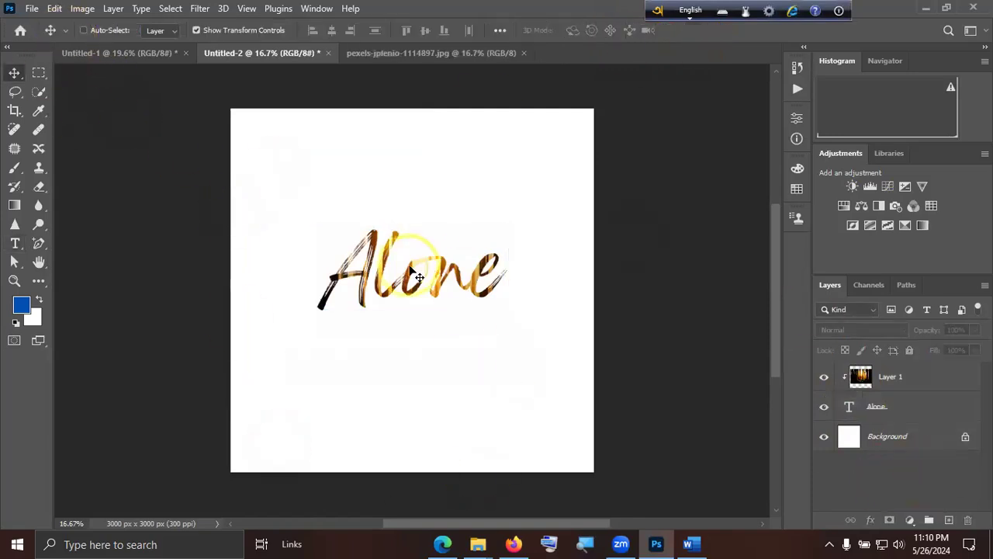
Select the "Alone" text layer, and switch to pexels-jplenio-1114897.jpg to view its Background layer.
click(893, 409)
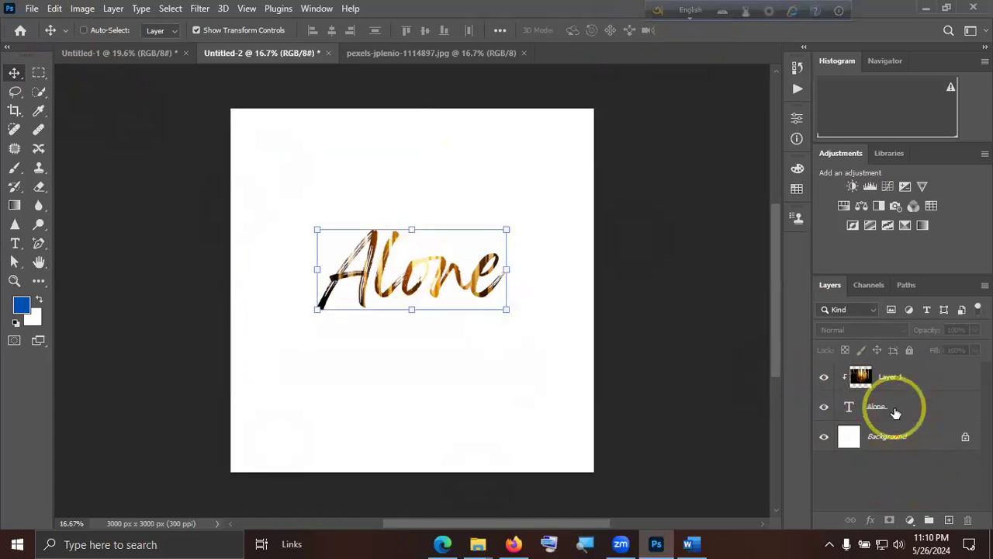
click(404, 53)
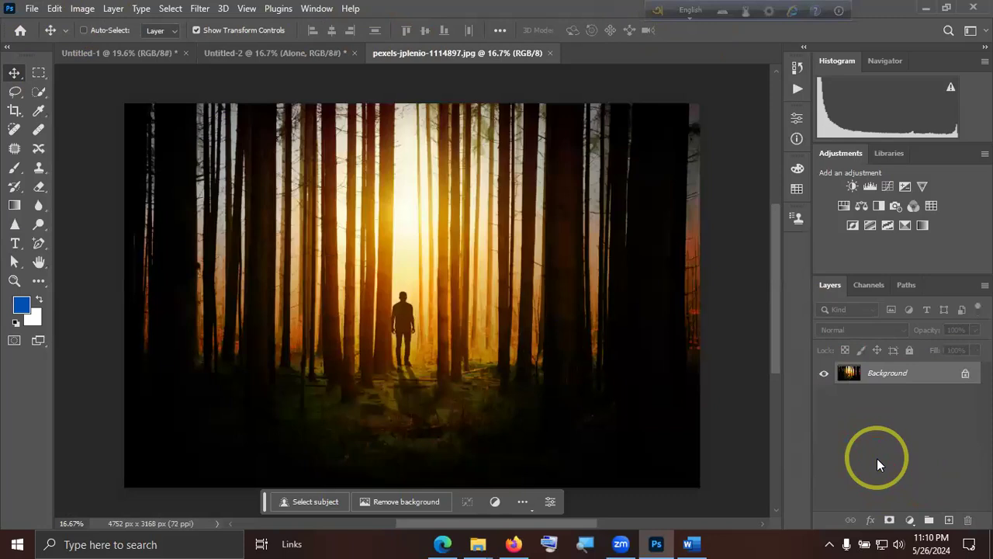
click(906, 383)
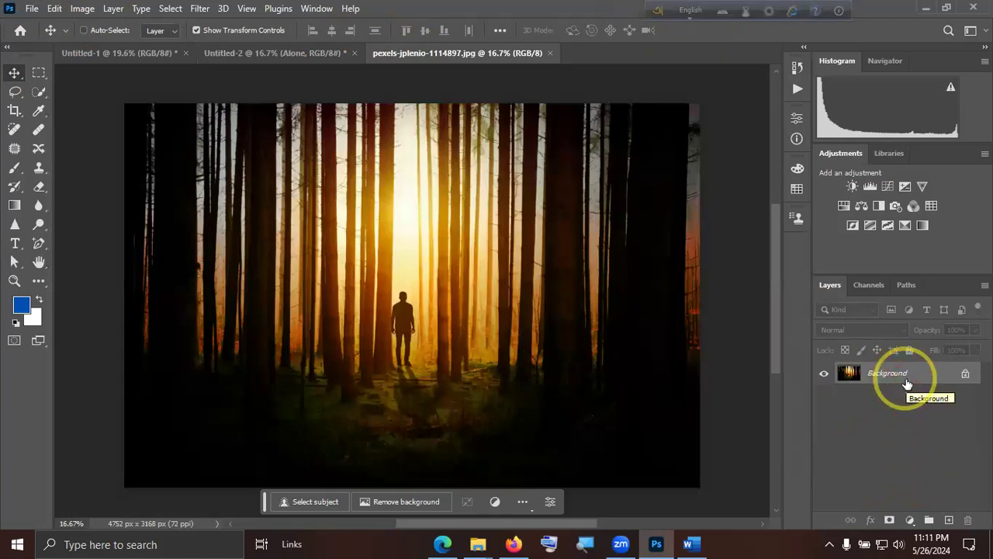
Open the mug photo asdasdsad.jpg from the Downloads folder.
click(32, 9)
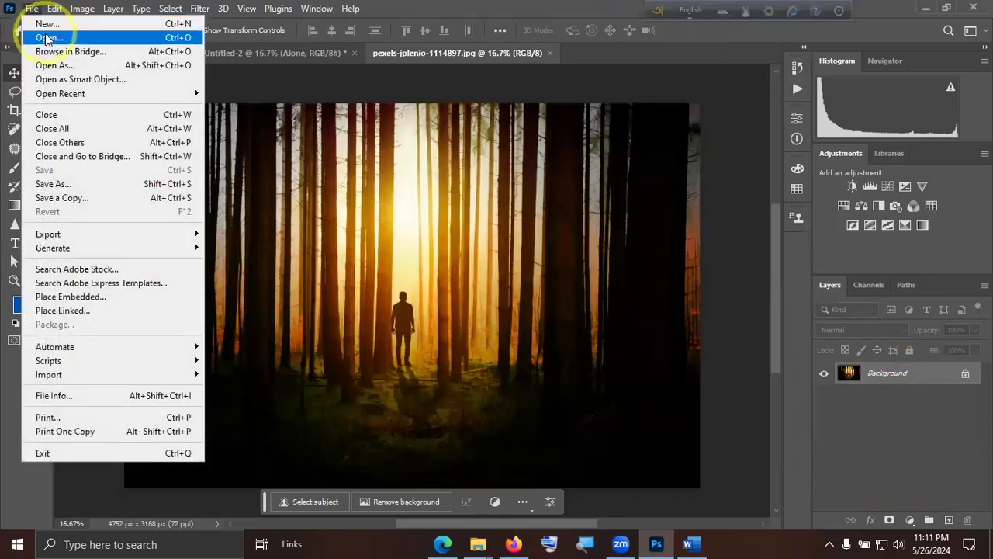
click(47, 38)
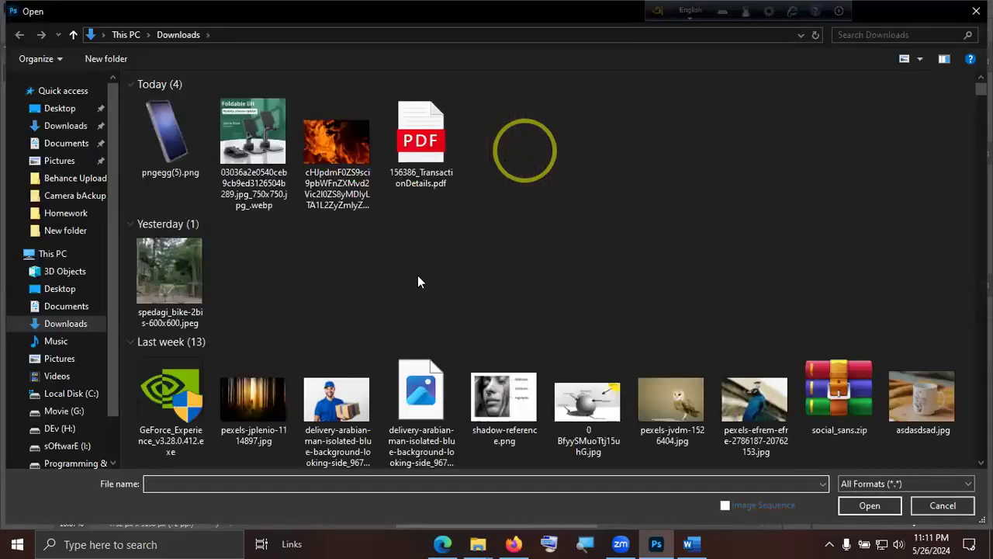
scroll(638, 362, down, 2)
click(919, 273)
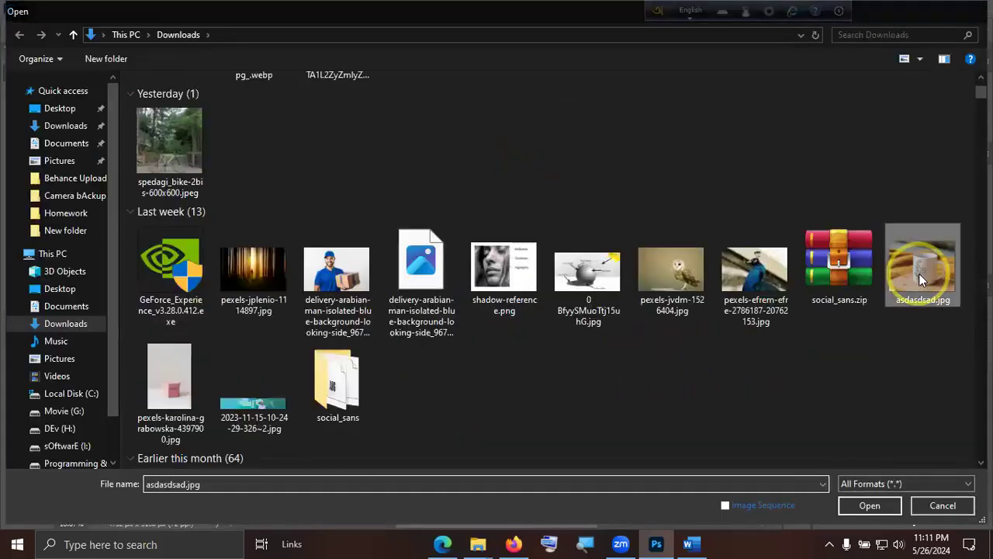
double_click(918, 273)
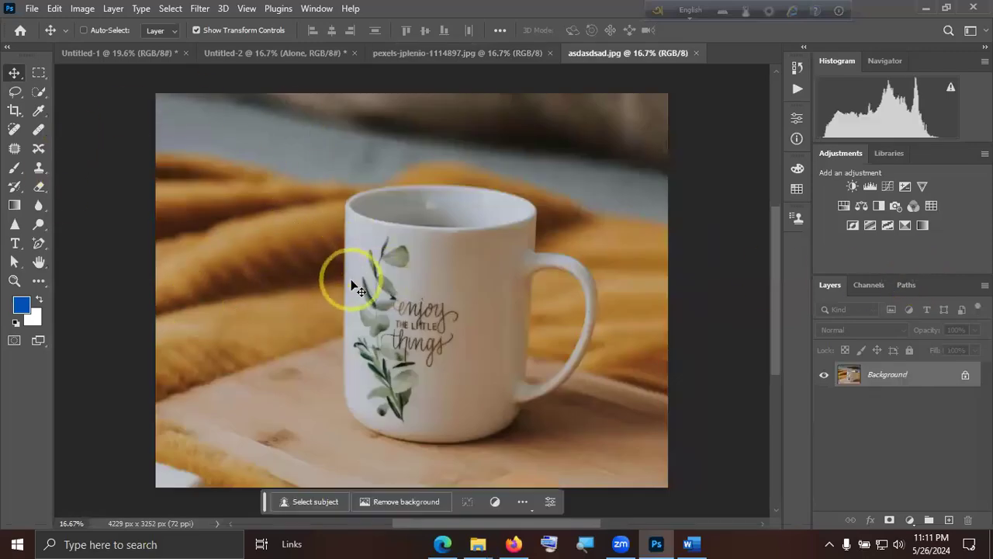
Examine the mug photo at close range and at full size, including the printed leaves and lettering.
scroll(332, 310, up, 4)
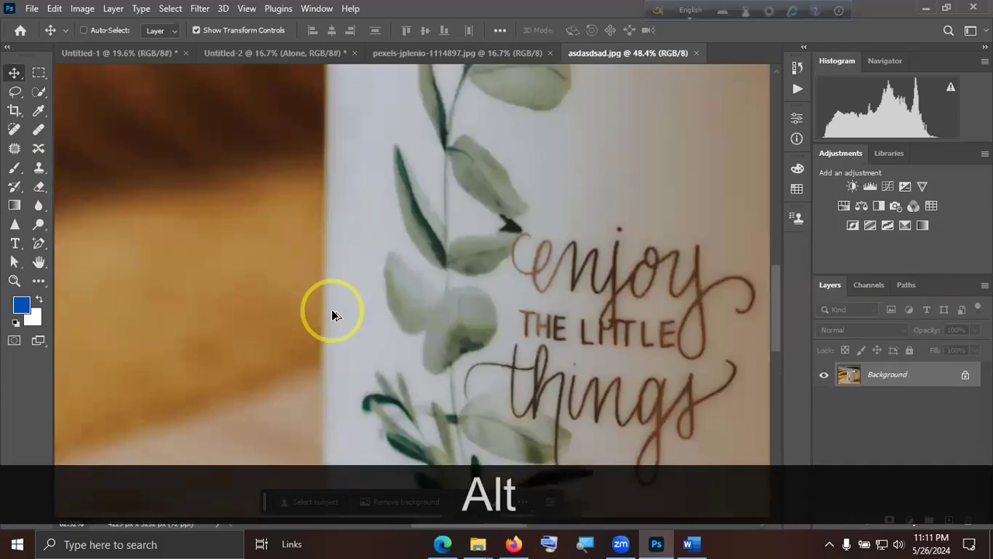
scroll(331, 308, up, 2)
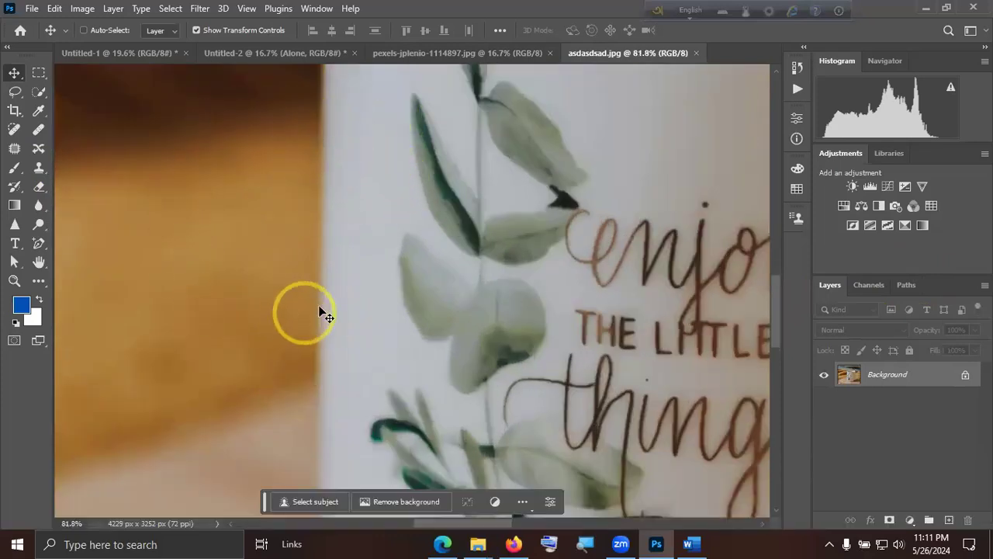
scroll(352, 296, down, 5)
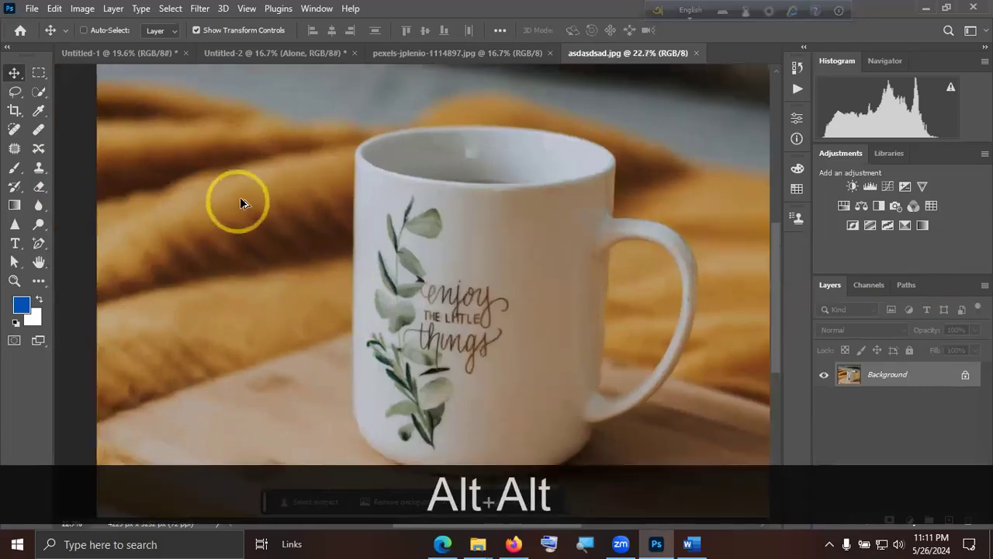
scroll(233, 198, up, 1)
scroll(325, 163, down, 1)
key(alt+space)
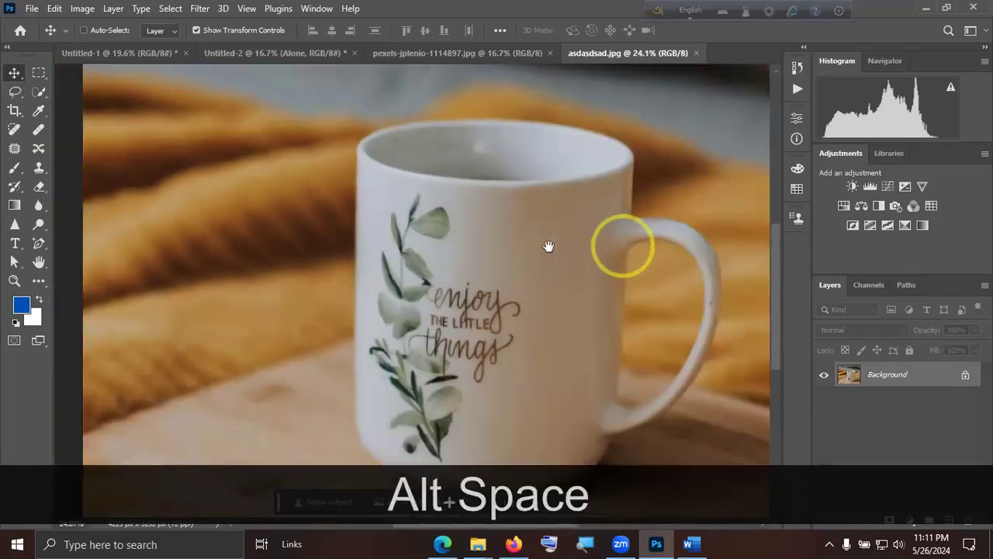
drag(549, 246, 284, 195)
scroll(426, 346, down, 2)
drag(366, 364, 578, 372)
click(475, 246)
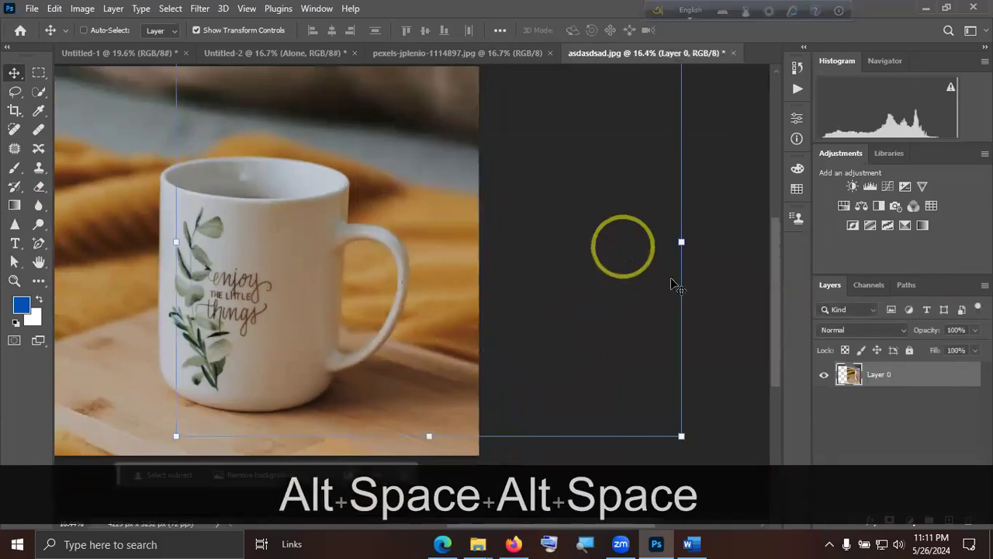
key(ctrl+z)
key(ctrl+z)
click(939, 419)
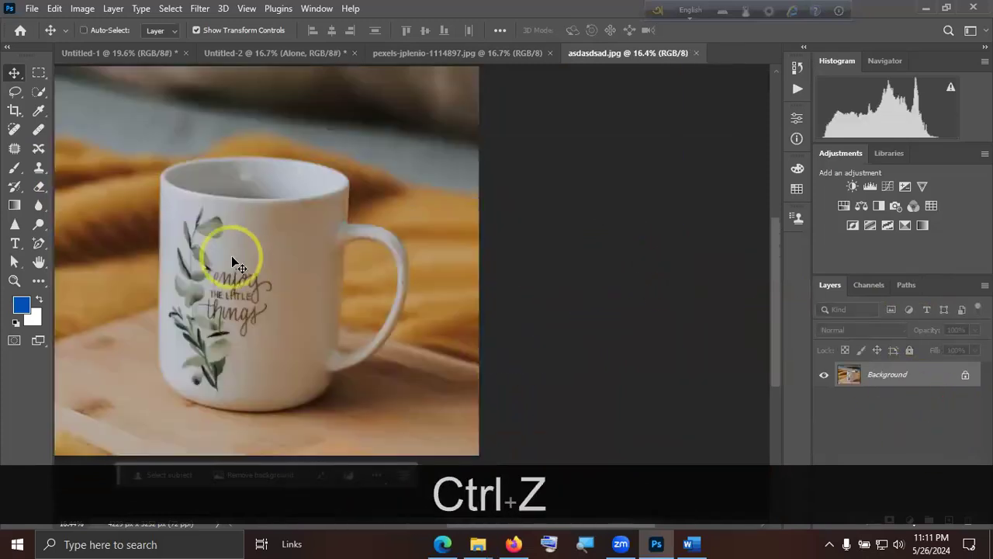
Inspect the mug's print and edges in close-up and in full view, and close the mug photo.
scroll(233, 261, down, 1)
drag(211, 279, 428, 278)
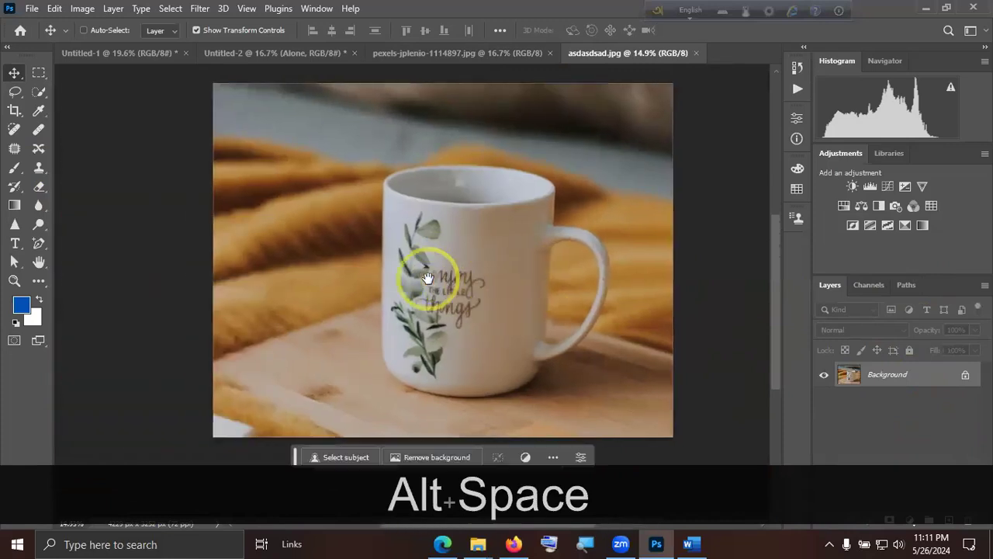
scroll(430, 279, up, 6)
scroll(256, 237, up, 4)
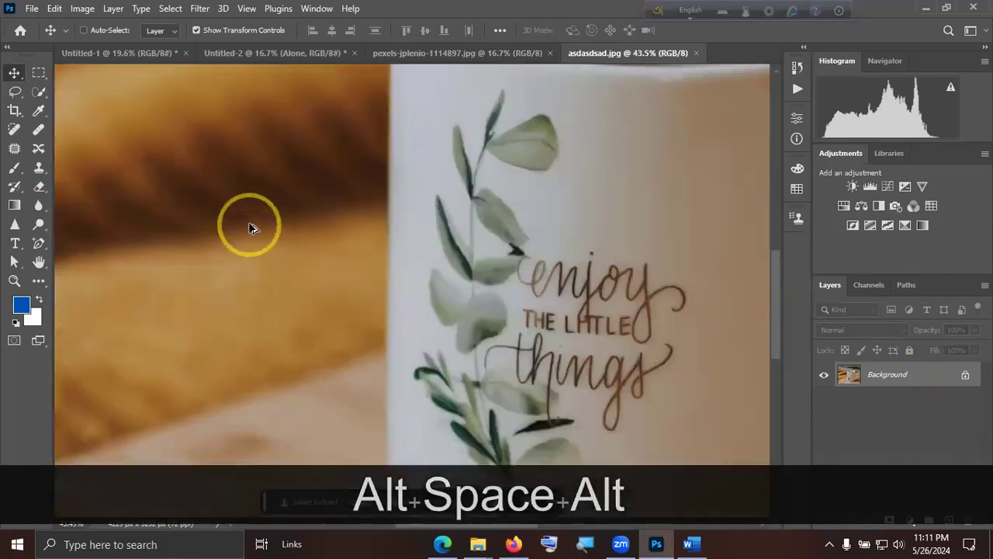
scroll(252, 224, up, 1)
scroll(250, 222, down, 4)
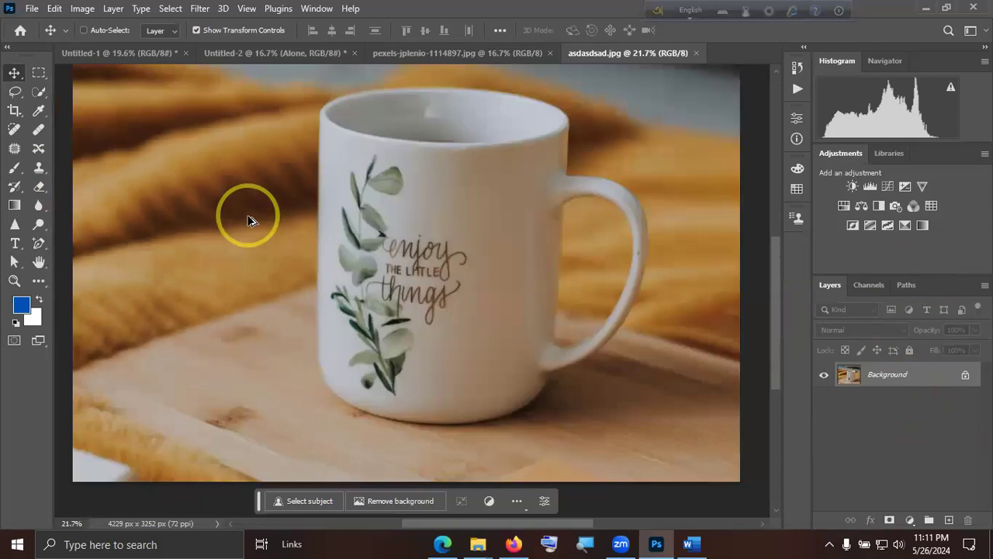
scroll(454, 233, down, 2)
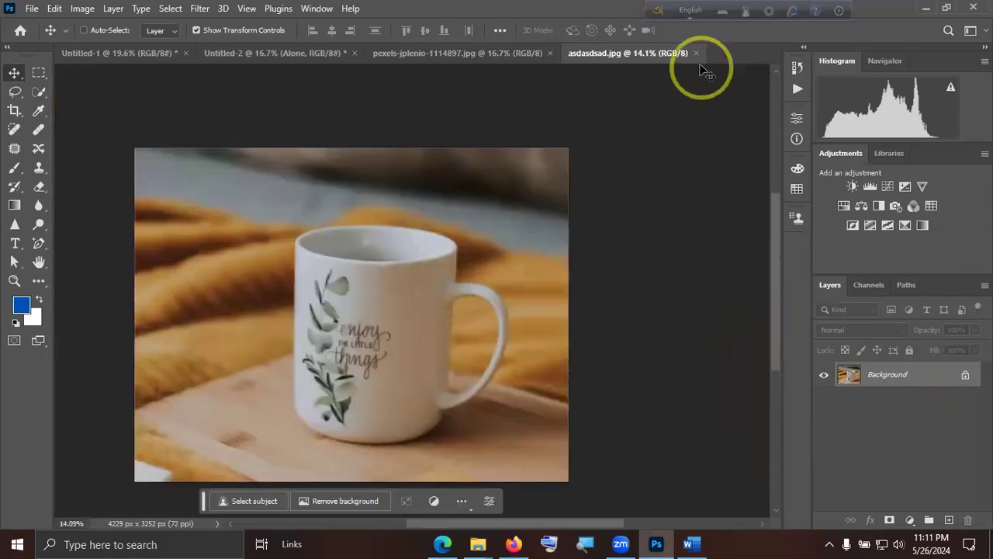
click(696, 53)
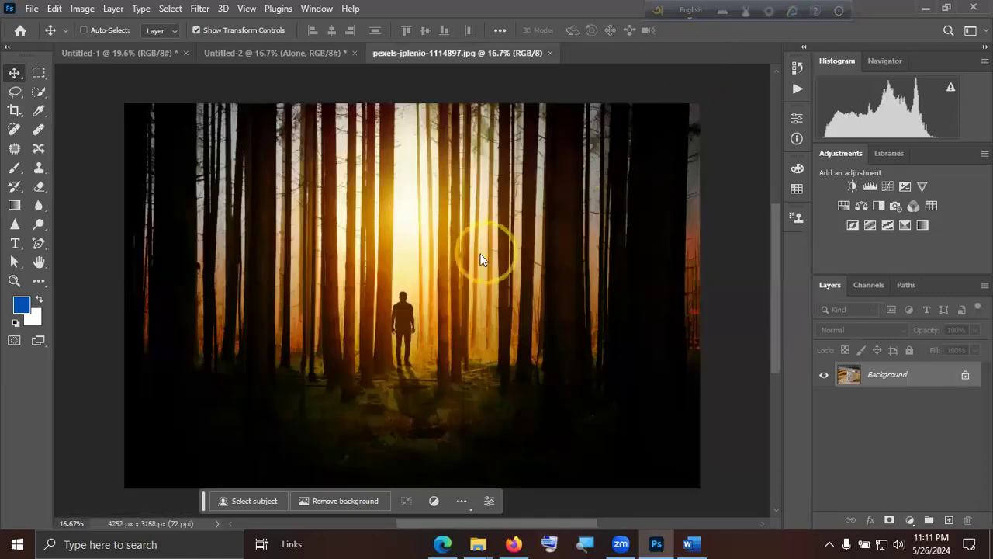
Open student-online-cute-young-guy-studying-computer-glasses-green-shirt-typing.jpg from the Downloads folder.
click(32, 9)
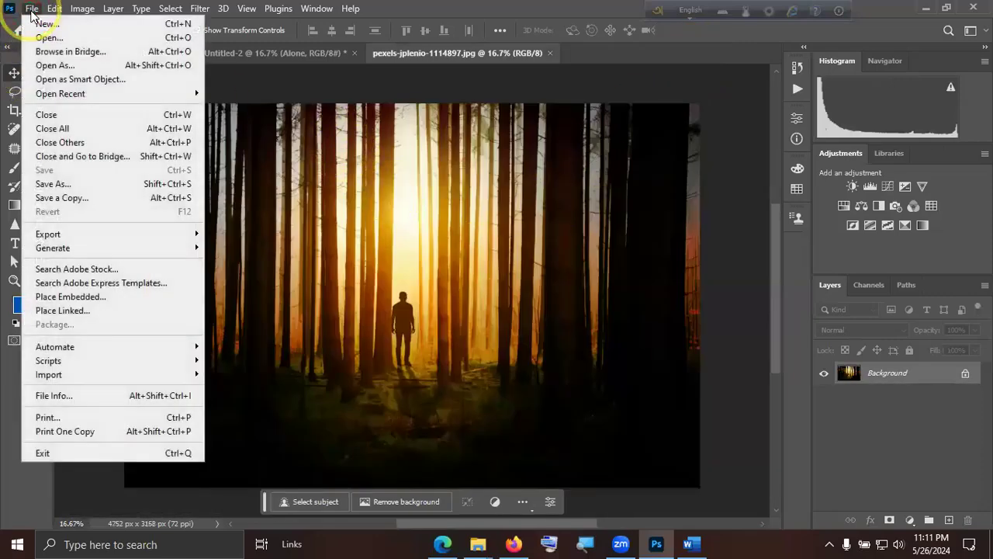
click(46, 38)
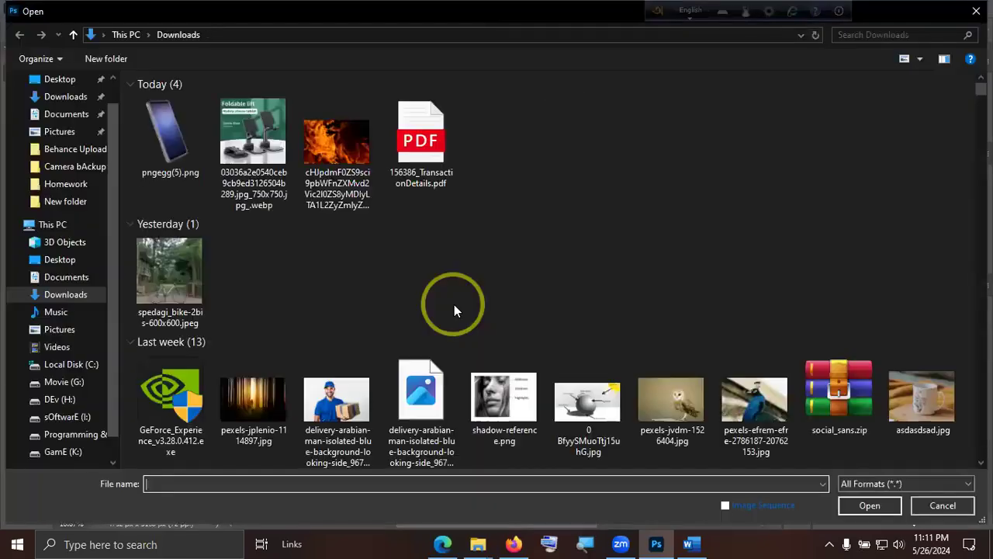
scroll(454, 310, down, 3)
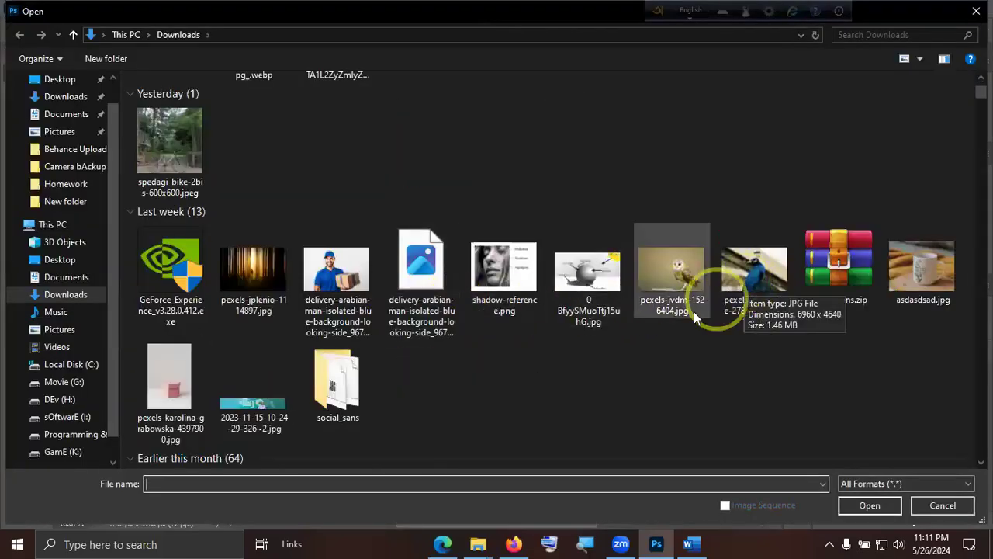
scroll(660, 318, down, 10)
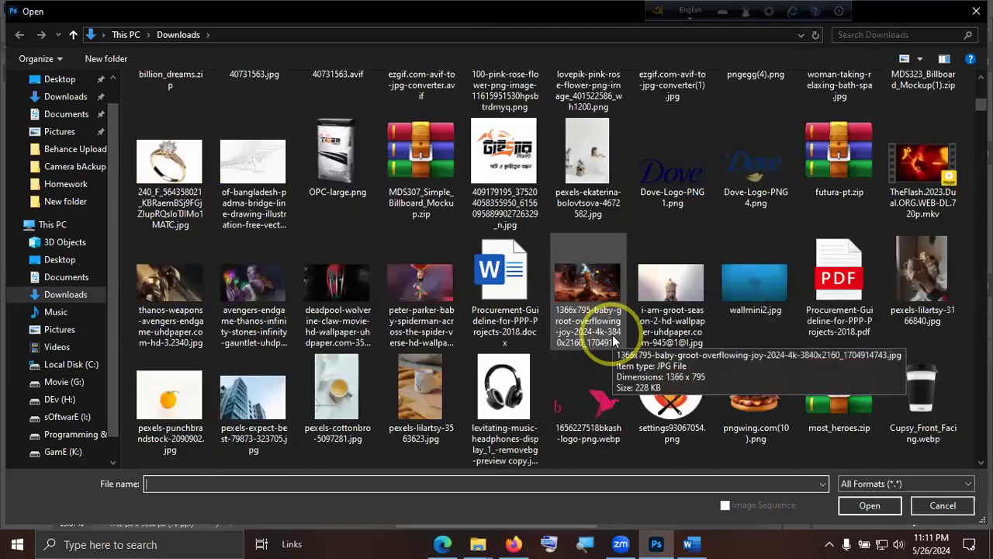
scroll(612, 335, down, 3)
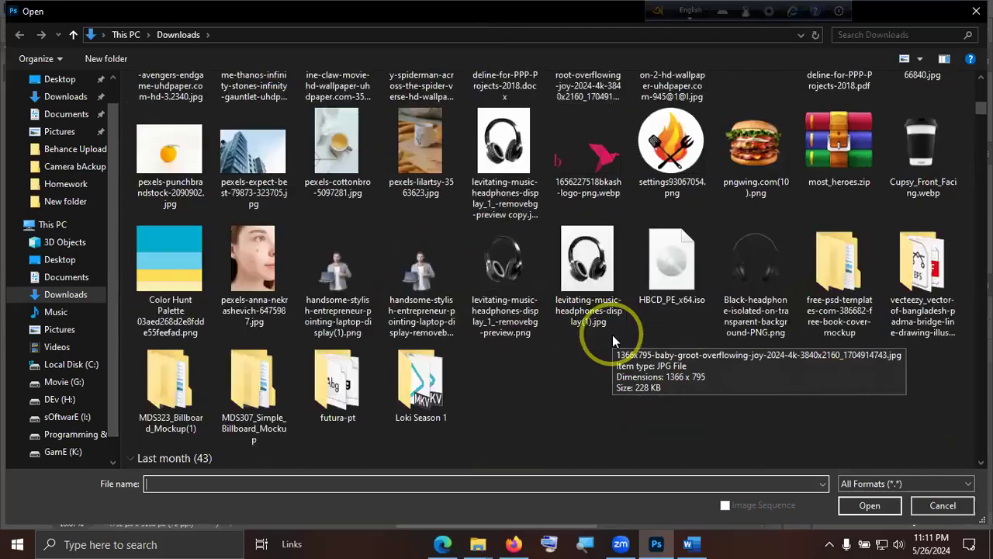
scroll(606, 332, down, 8)
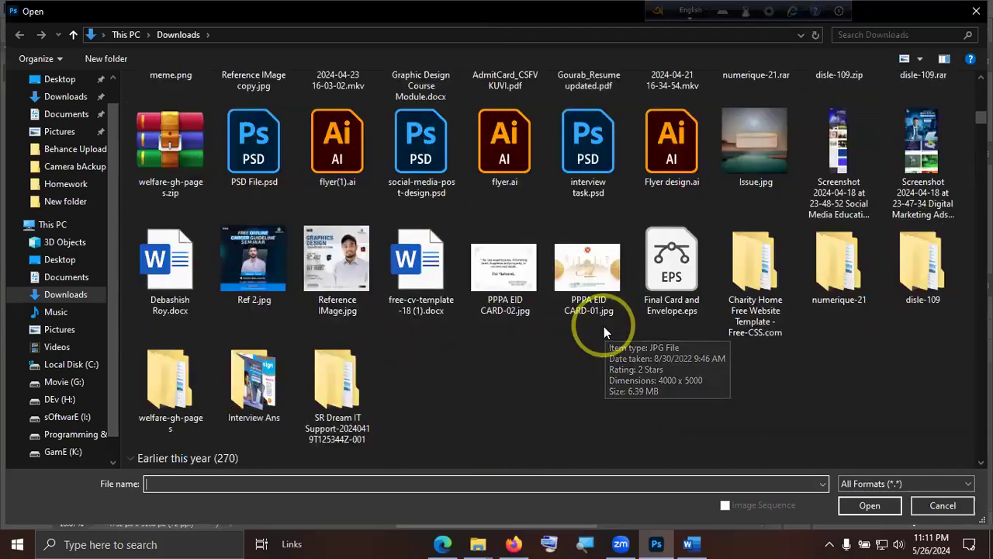
scroll(604, 331, down, 5)
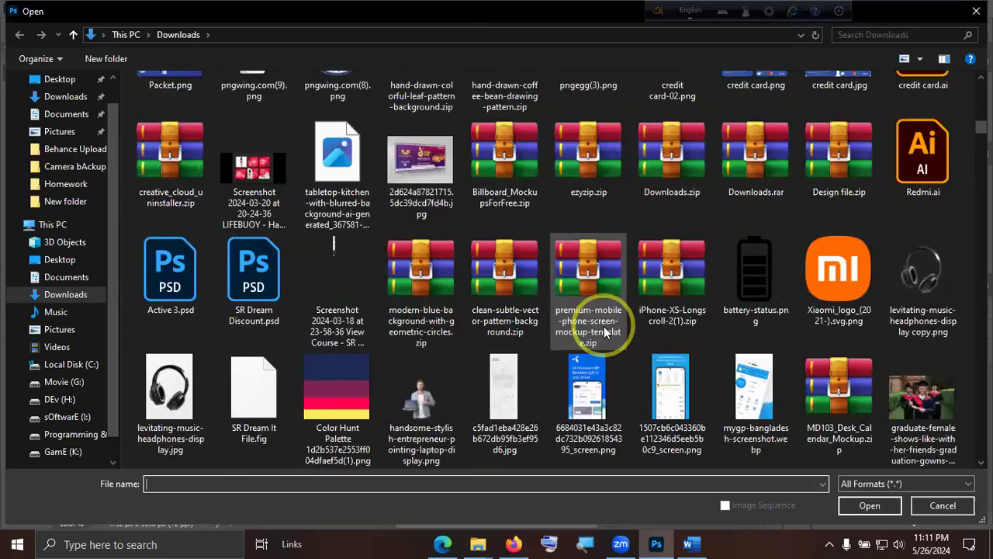
scroll(604, 332, down, 3)
scroll(604, 332, down, 4)
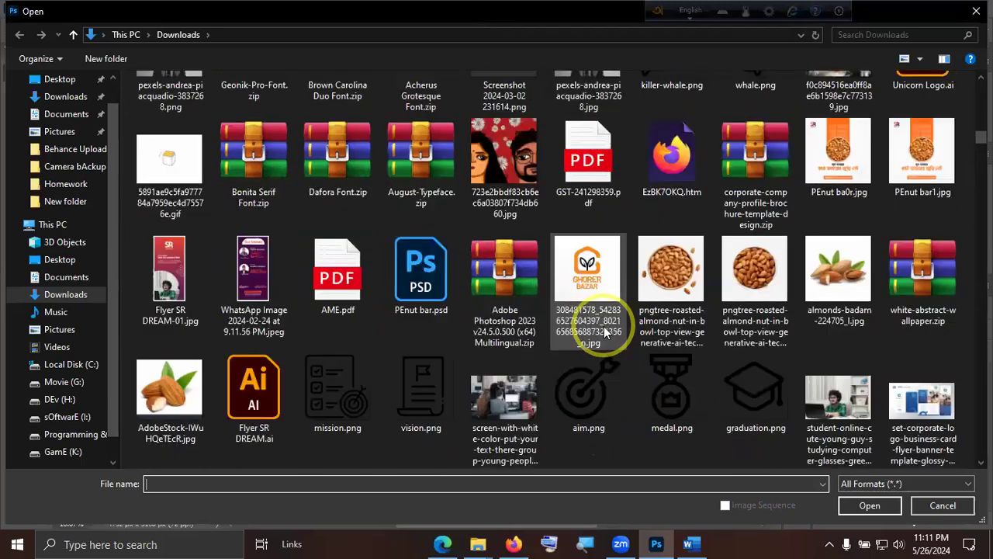
scroll(605, 331, down, 3)
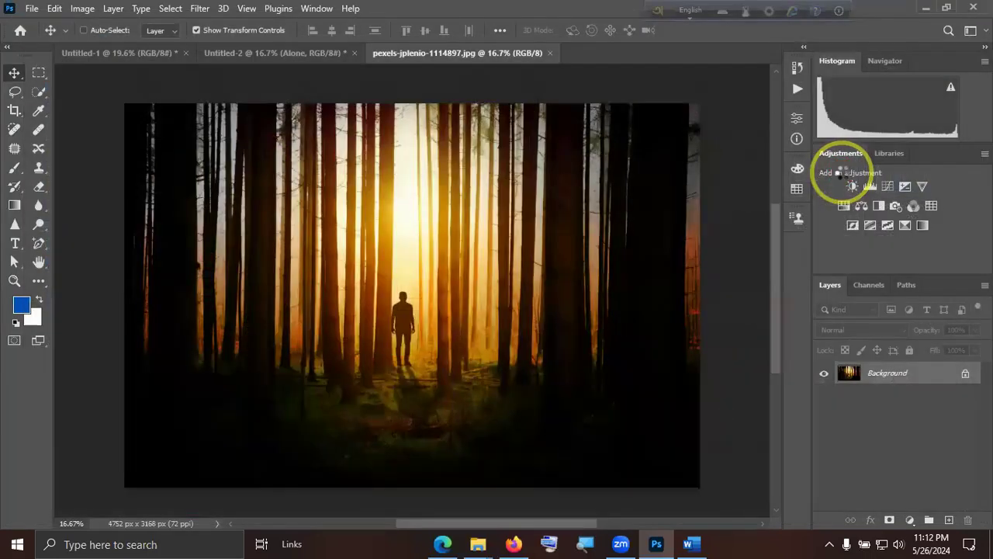
Examine the photo of the student at the laptop in close-up and in full view, and close it.
scroll(433, 350, up, 3)
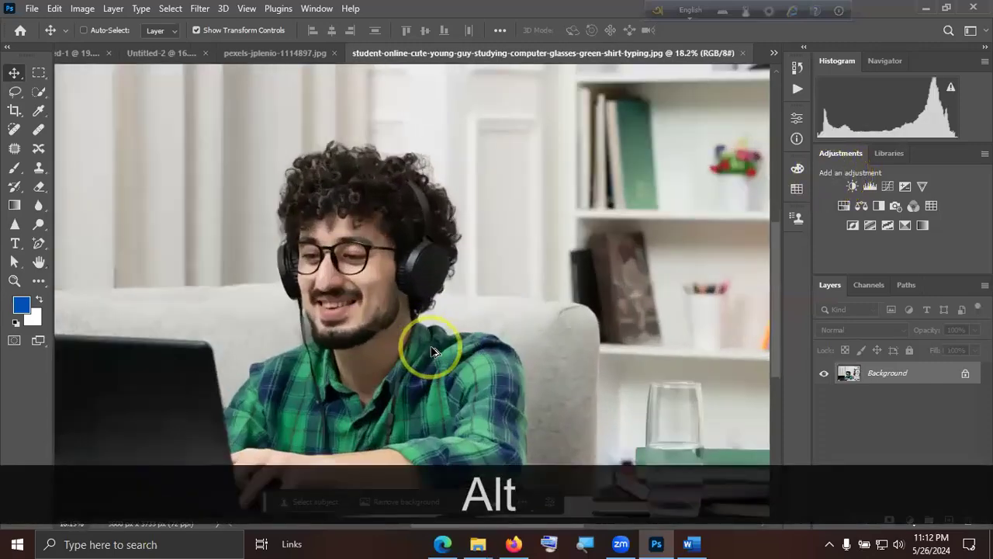
scroll(432, 349, up, 3)
scroll(548, 343, down, 1)
key(space)
drag(220, 340, 668, 178)
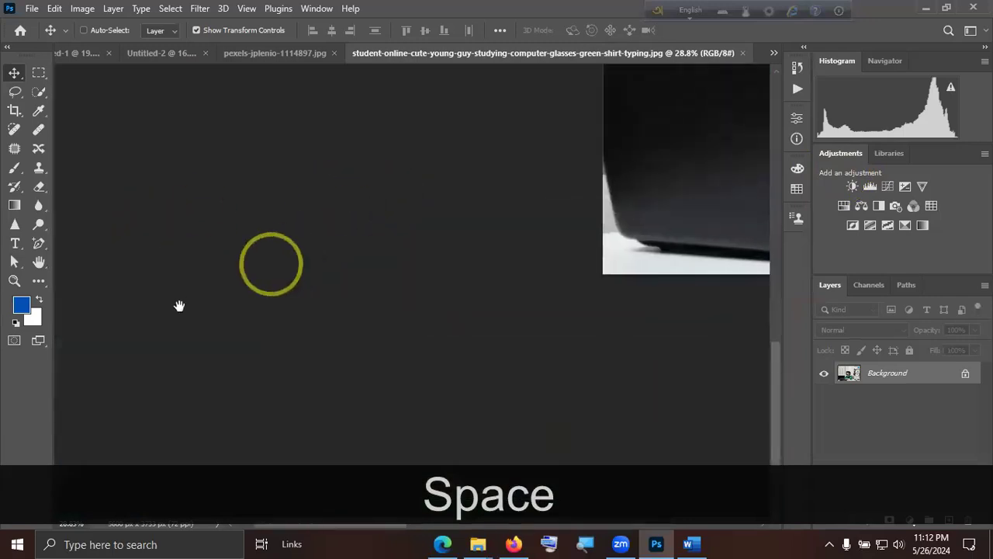
scroll(461, 277, down, 3)
key(space)
drag(579, 270, 352, 374)
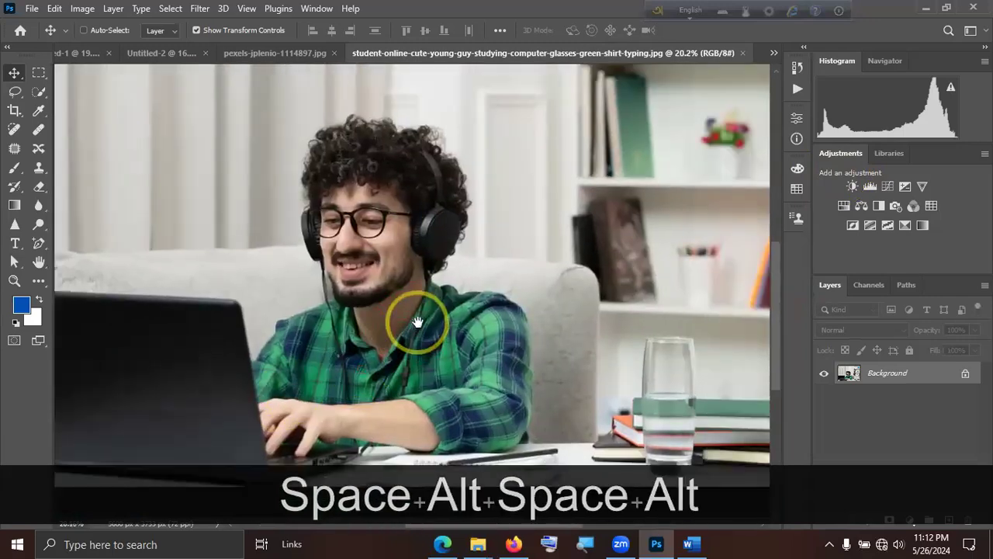
scroll(578, 309, down, 1)
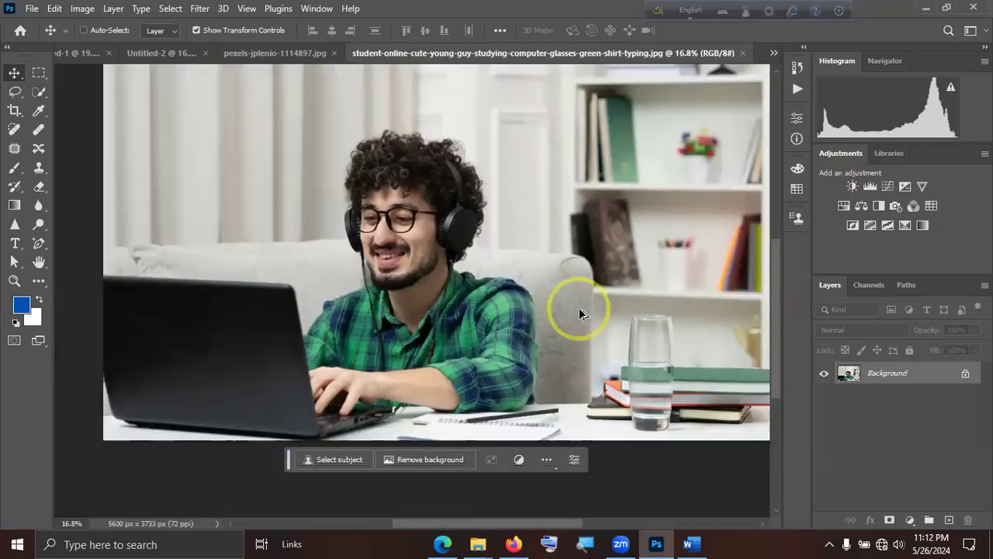
scroll(578, 310, down, 1)
click(742, 53)
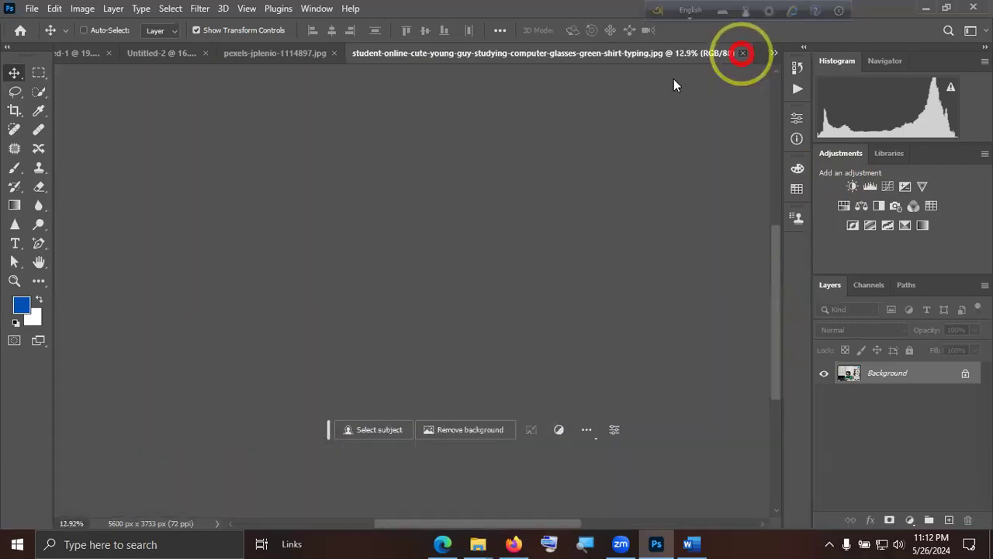
Switch to File Explorer and open the Downloads folder.
key(super+d)
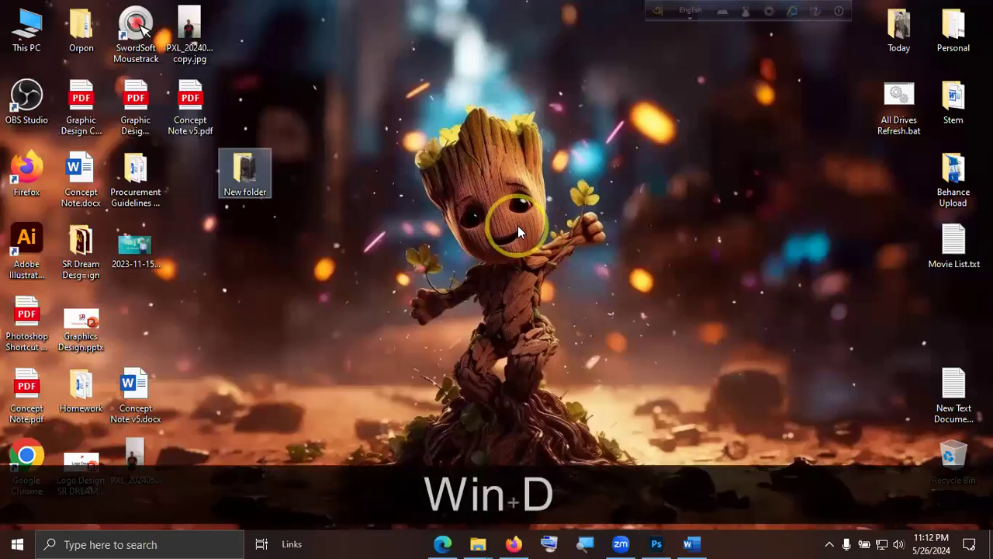
double_click(31, 36)
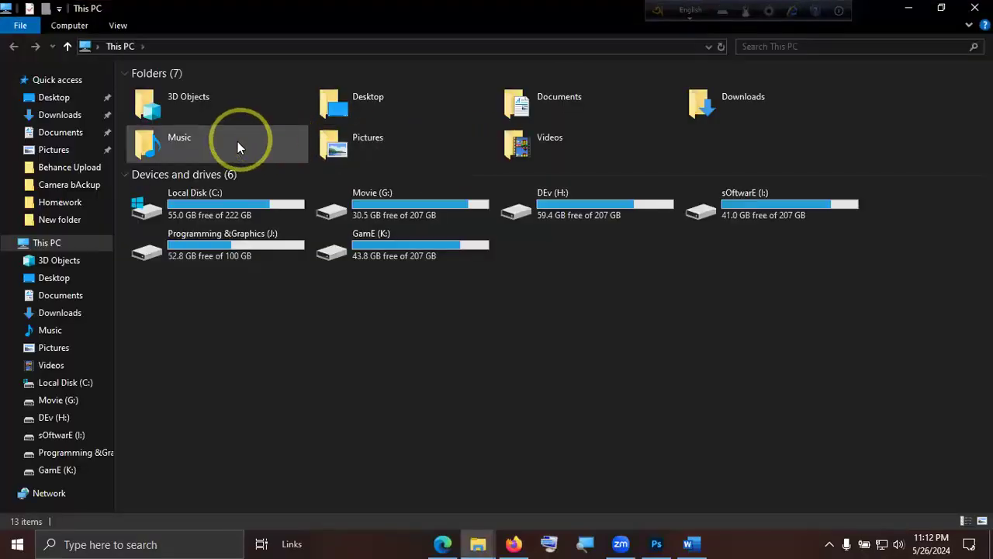
double_click(732, 104)
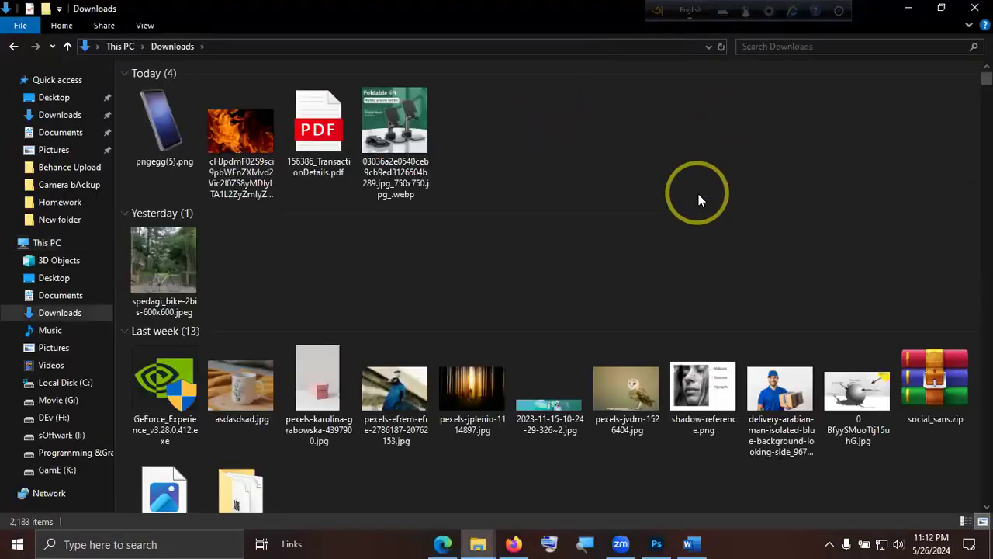
Look through the files in the Downloads folder for another suitable sample photo.
scroll(512, 330, down, 3)
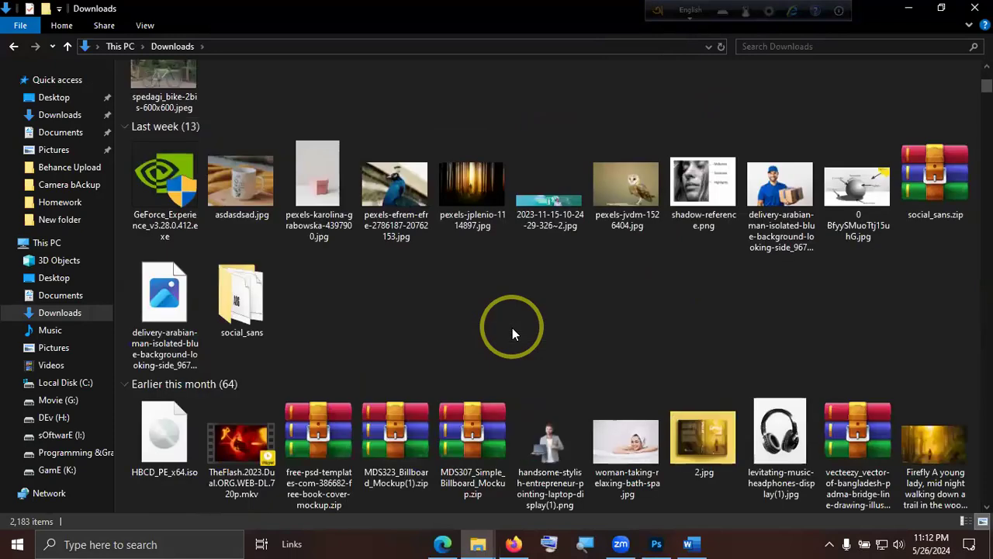
scroll(512, 334, down, 3)
scroll(512, 329, down, 3)
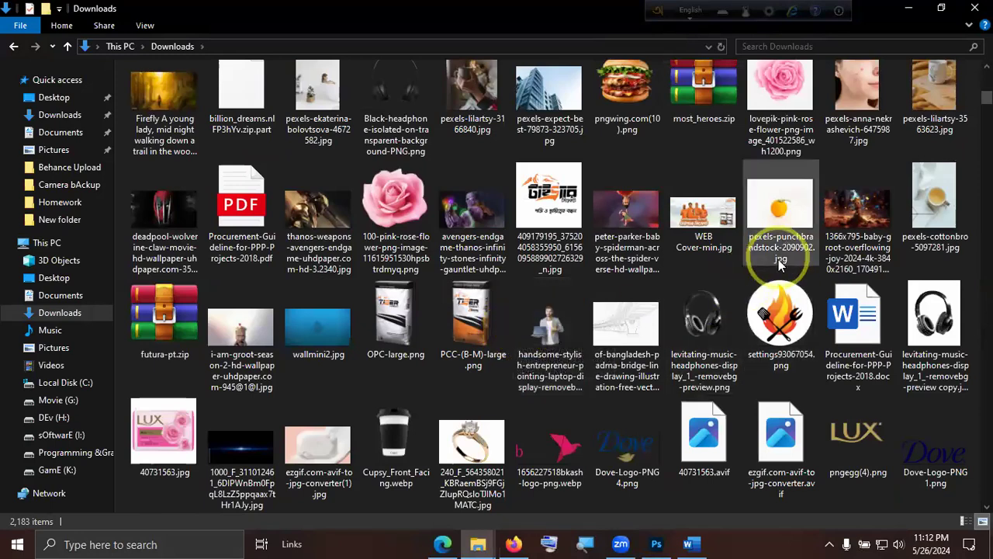
scroll(780, 264, down, 5)
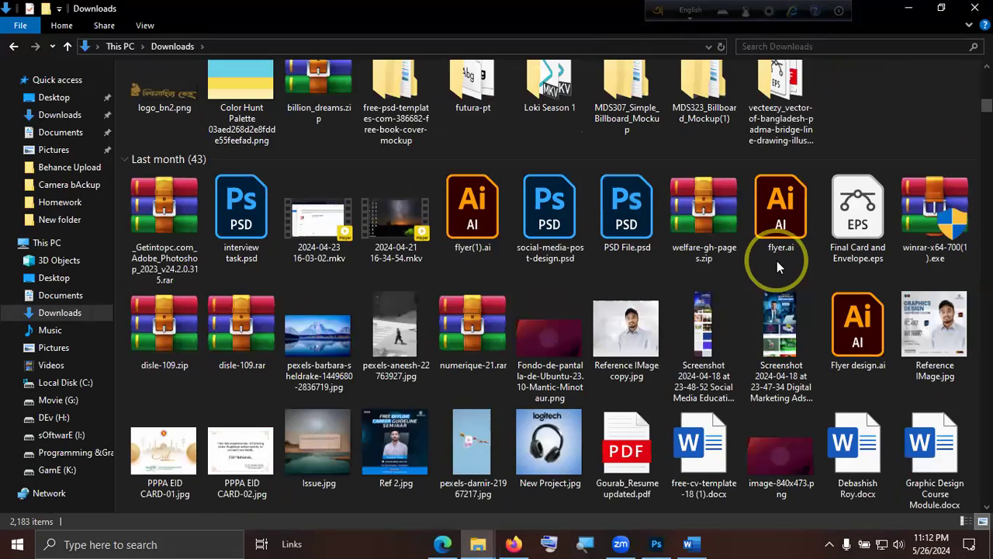
scroll(776, 261, down, 3)
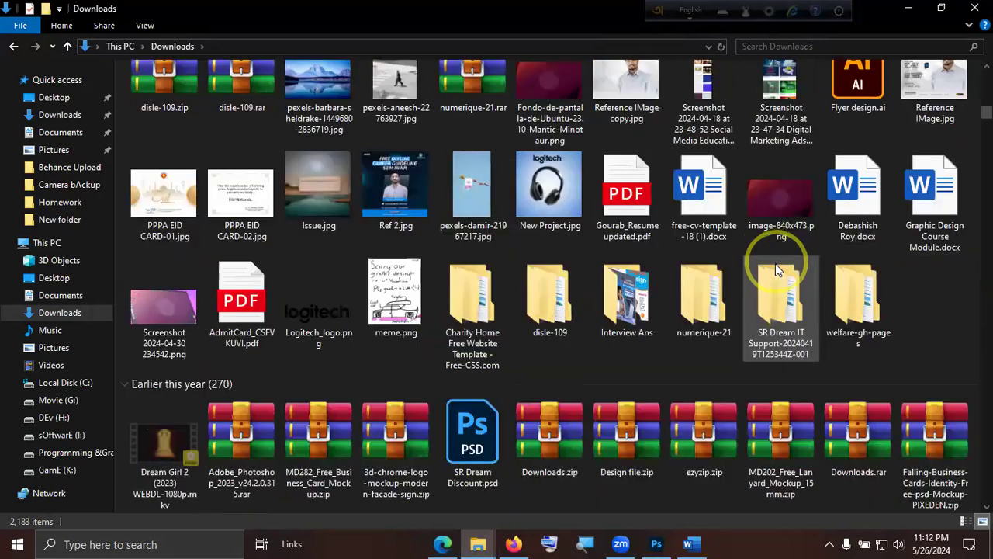
scroll(776, 263, down, 3)
scroll(775, 263, down, 3)
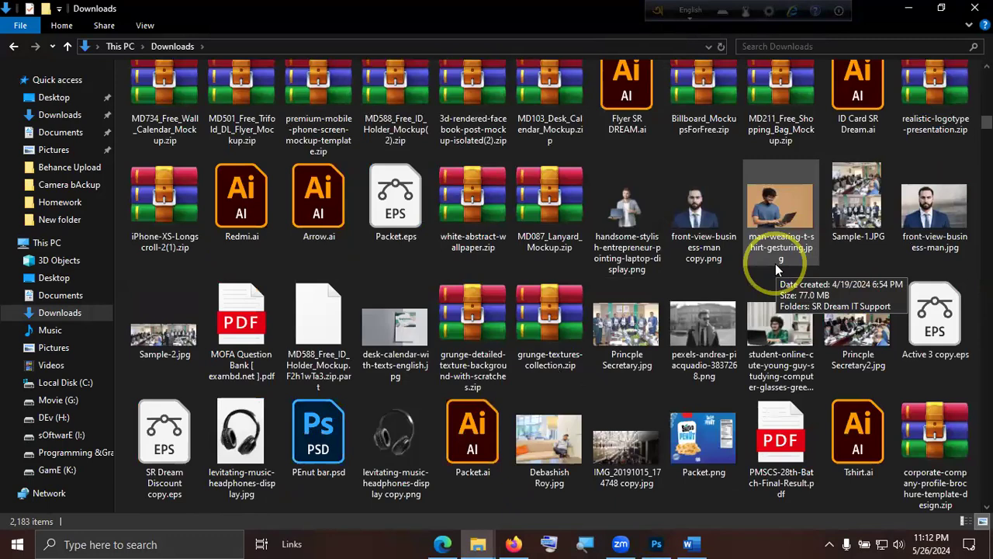
scroll(775, 263, down, 3)
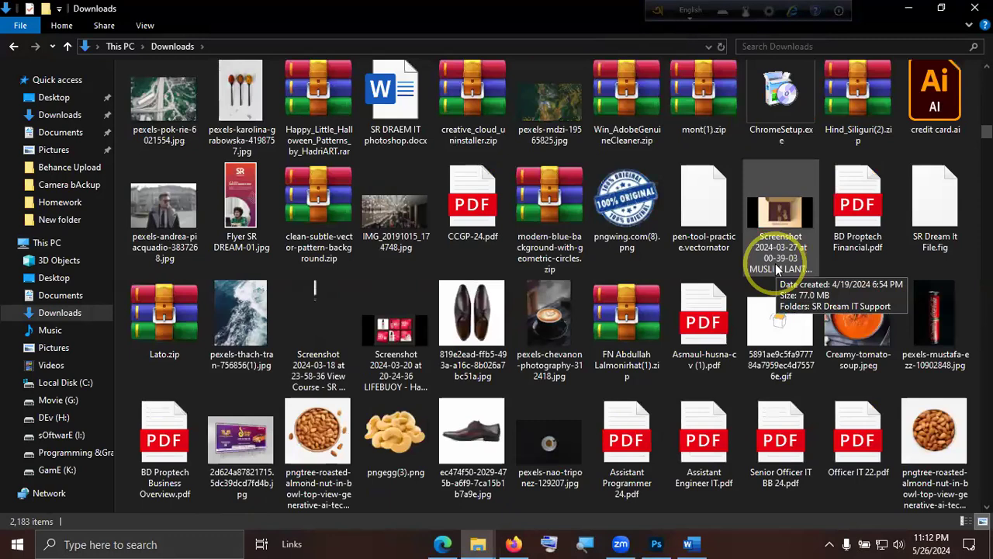
scroll(776, 268, down, 6)
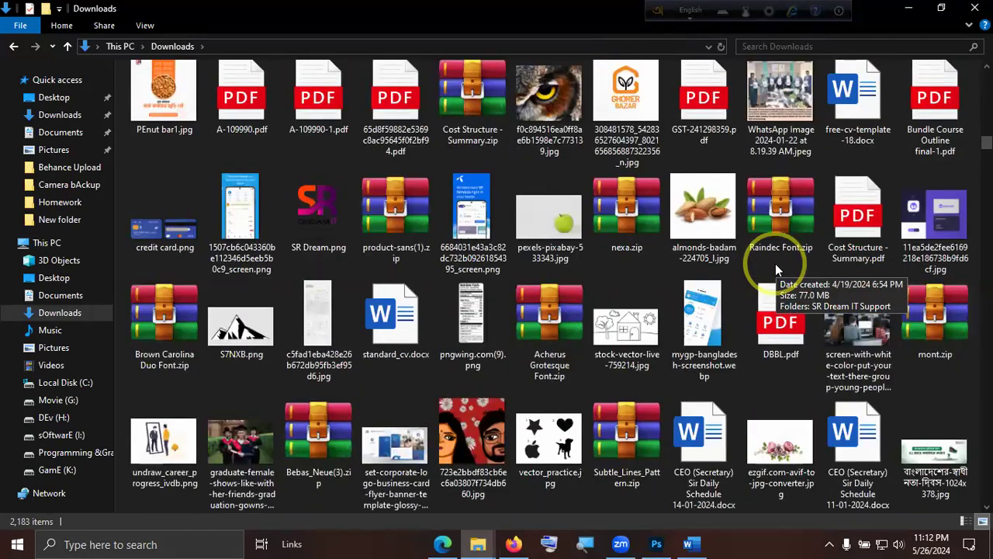
scroll(775, 263, down, 5)
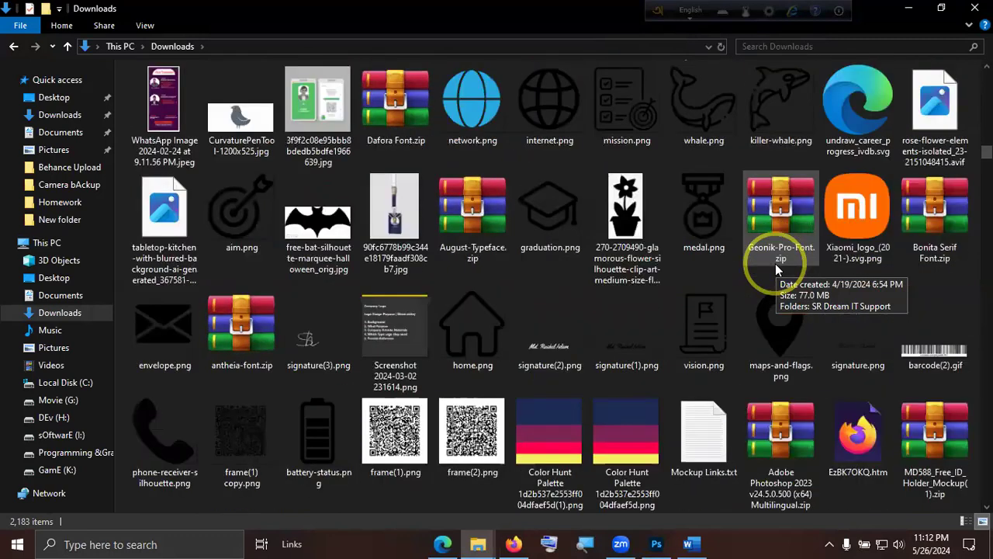
scroll(775, 263, down, 5)
scroll(775, 263, down, 10)
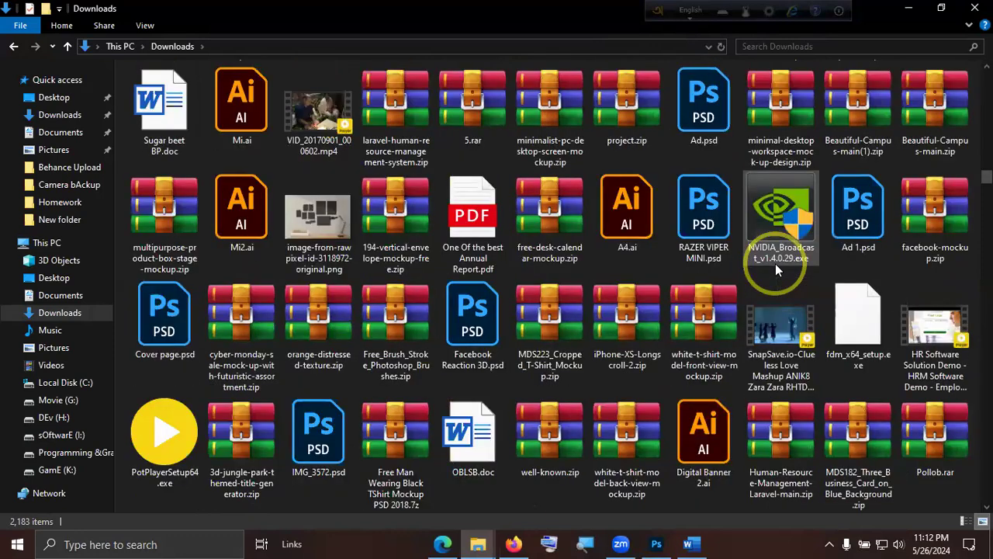
scroll(775, 263, down, 4)
scroll(775, 263, down, 5)
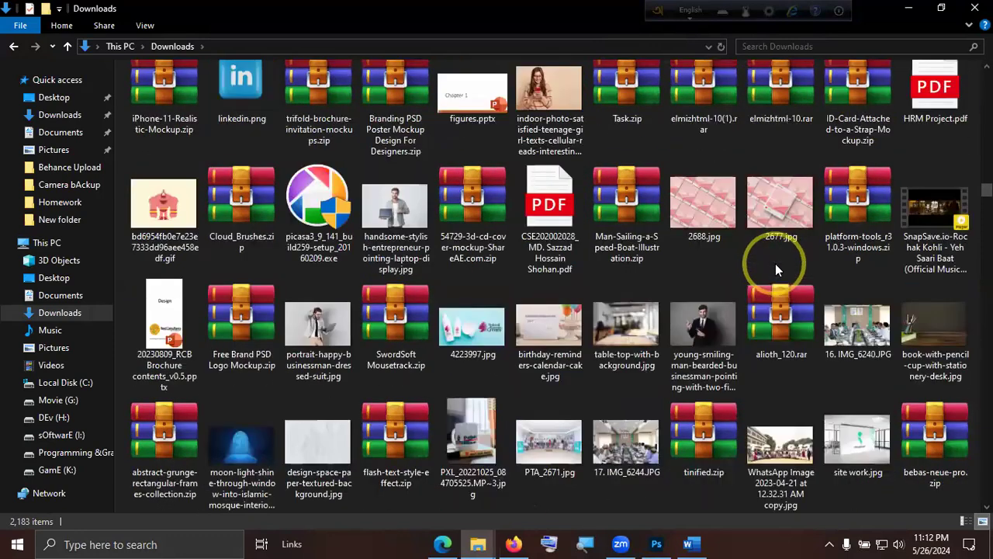
scroll(776, 263, up, 1)
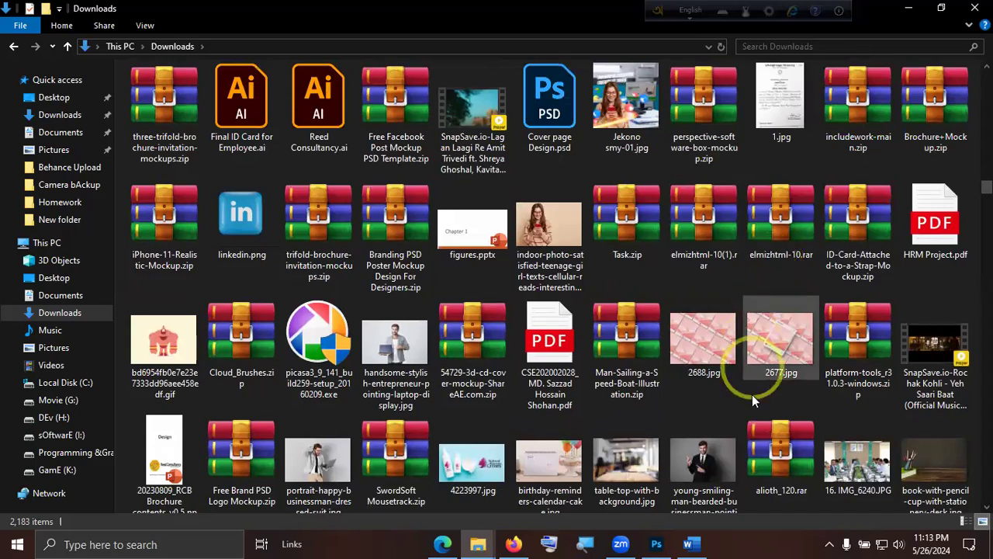
scroll(751, 400, down, 3)
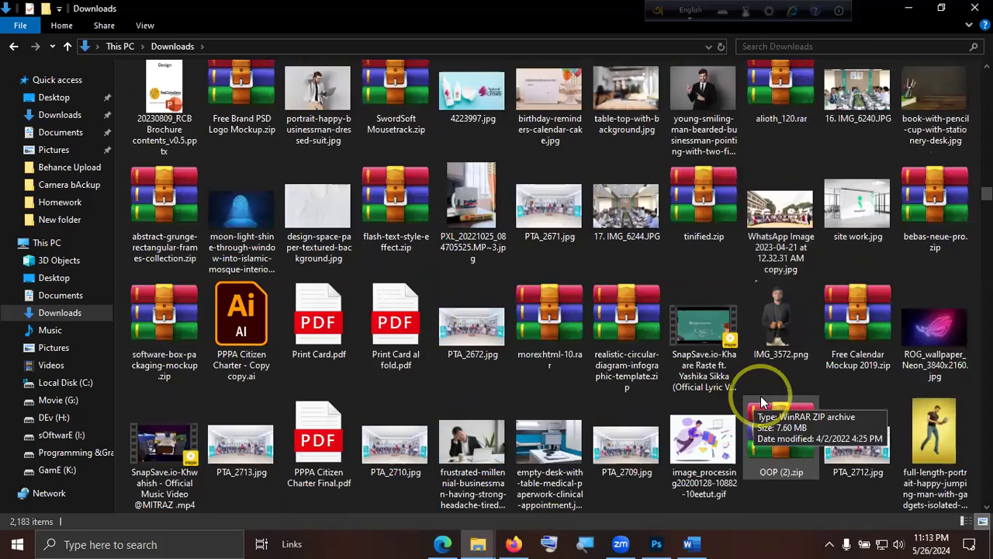
Preview full-length-portrait-happy-jumping-man-with-gadgets-isolated-yellow.jpg in the photo viewer and close the preview.
click(948, 435)
double_click(950, 432)
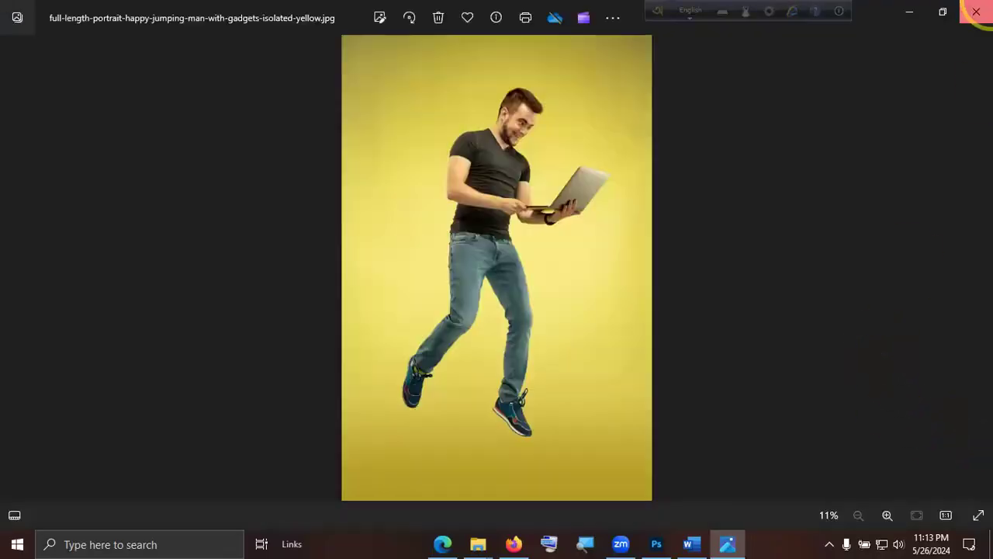
click(976, 9)
Browse further down the Downloads folder for more sample photos and close the folder window.
scroll(395, 420, down, 3)
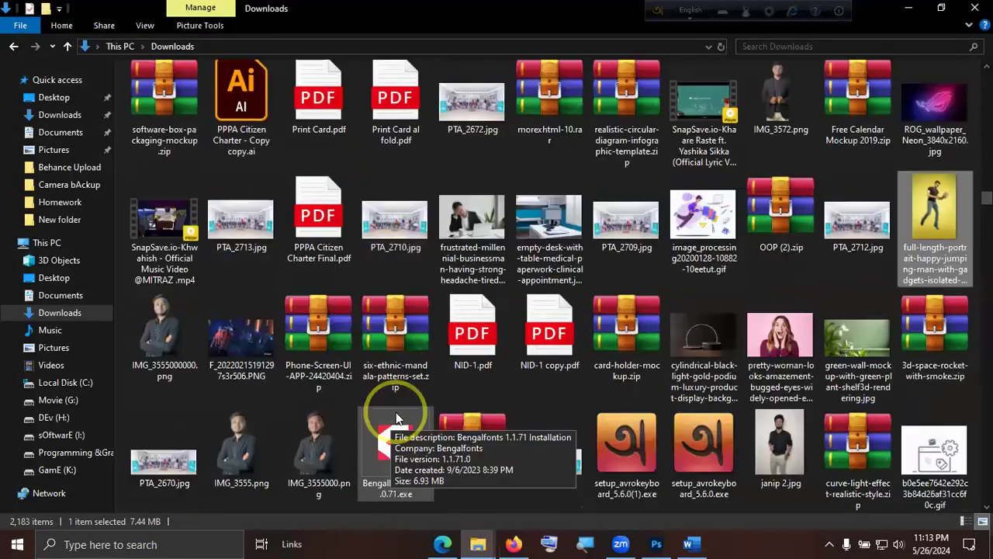
scroll(504, 404, down, 3)
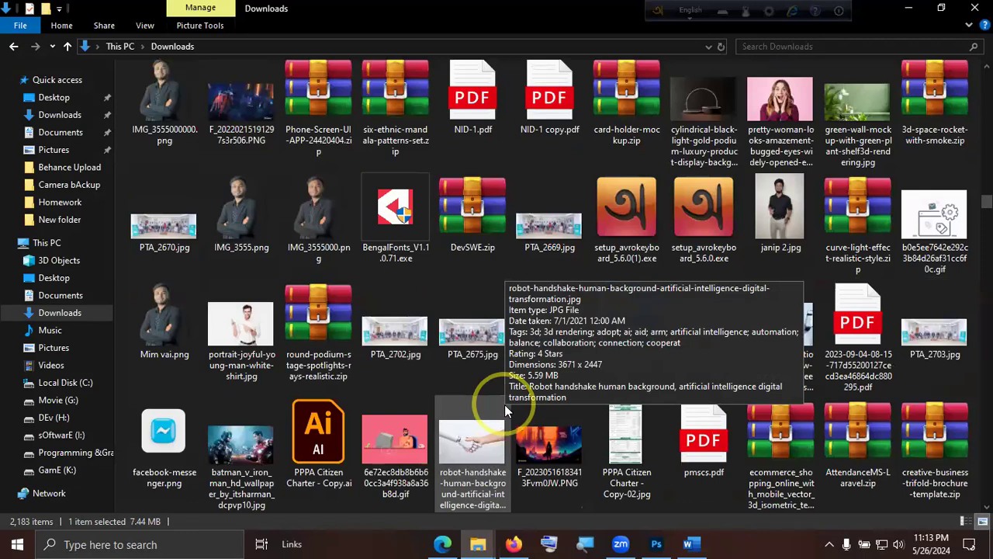
scroll(510, 402, down, 6)
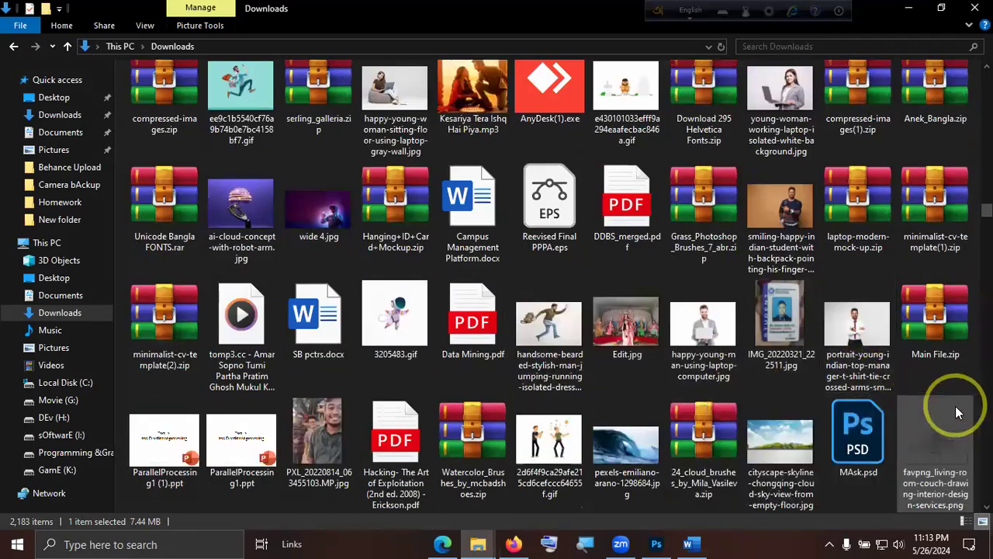
scroll(957, 406, down, 6)
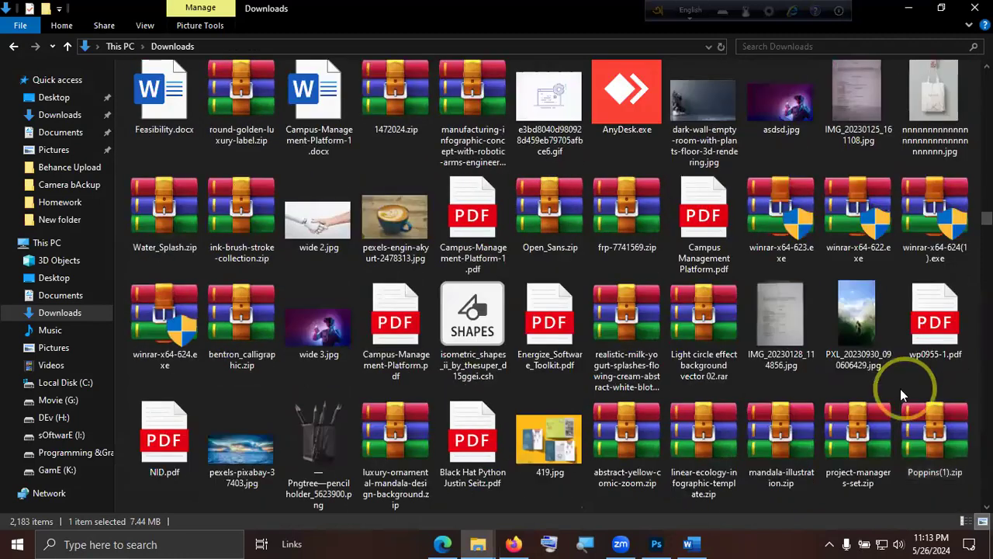
scroll(899, 387, down, 3)
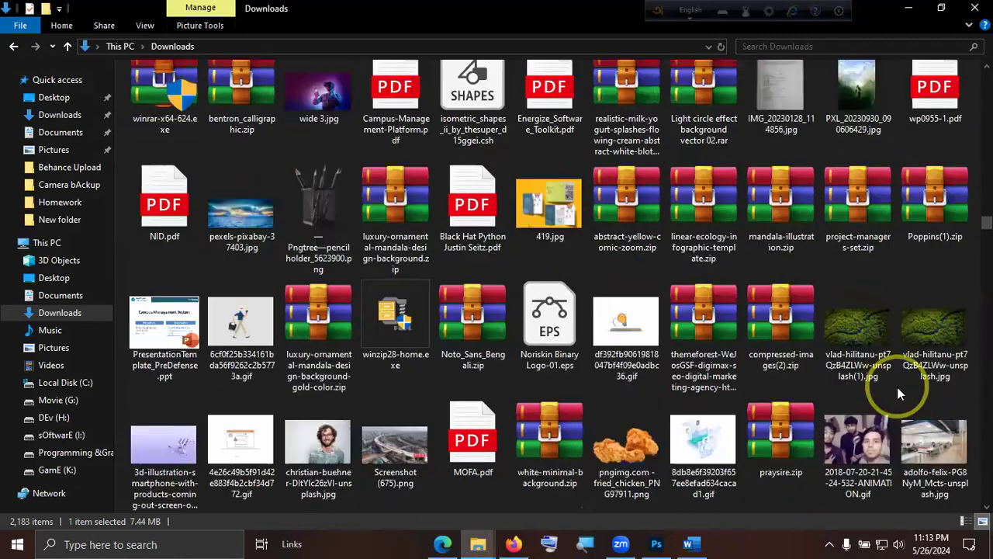
scroll(897, 387, down, 3)
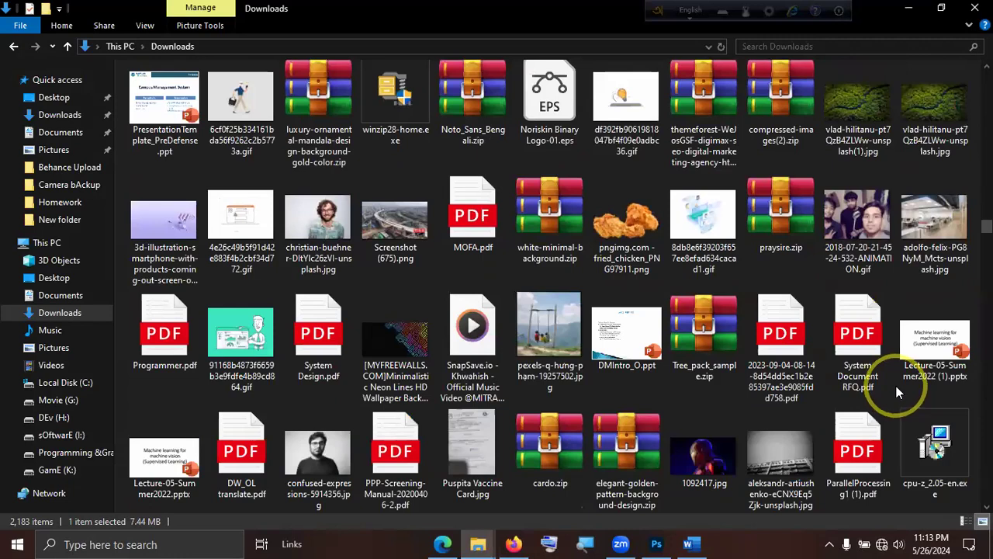
scroll(897, 389, down, 6)
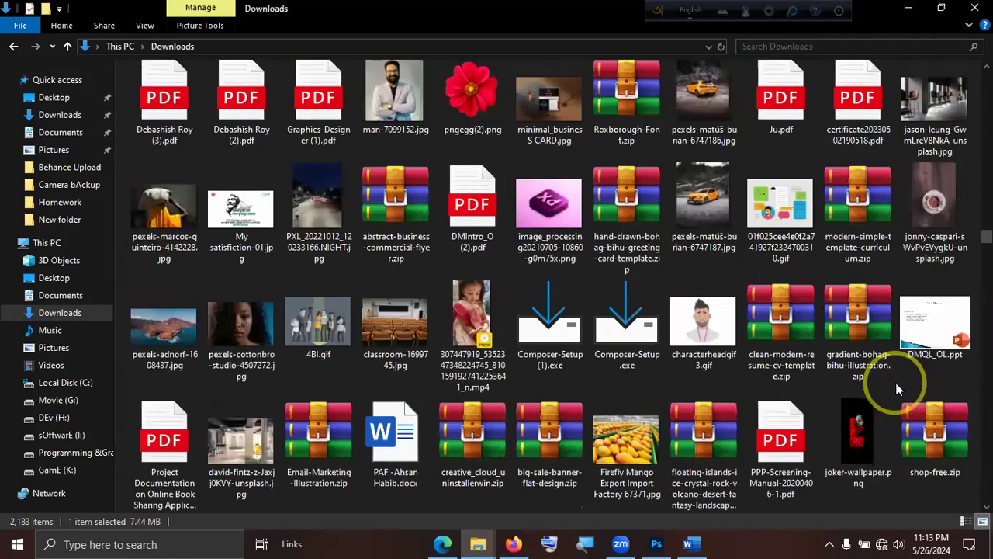
scroll(897, 388, down, 3)
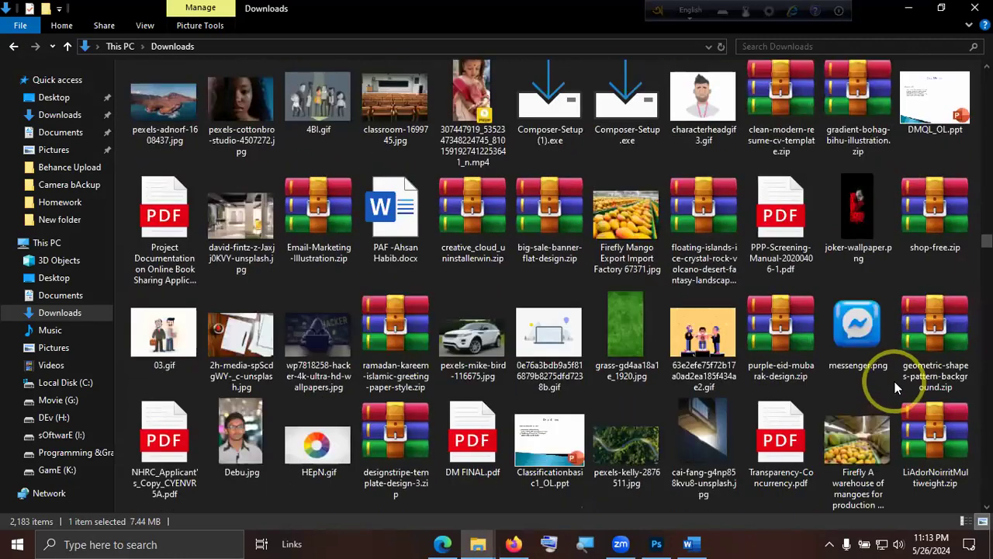
scroll(894, 385, down, 3)
scroll(894, 384, down, 3)
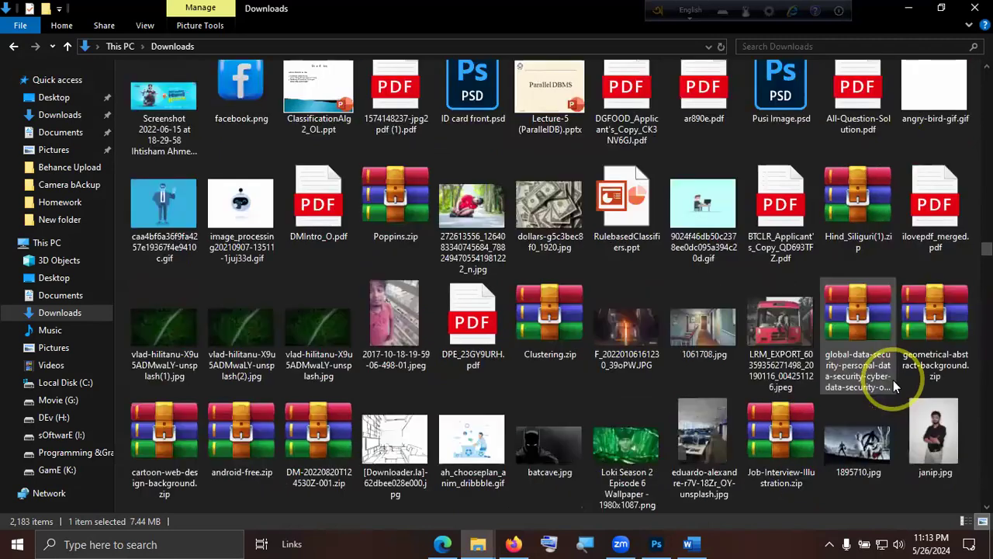
scroll(893, 380, down, 5)
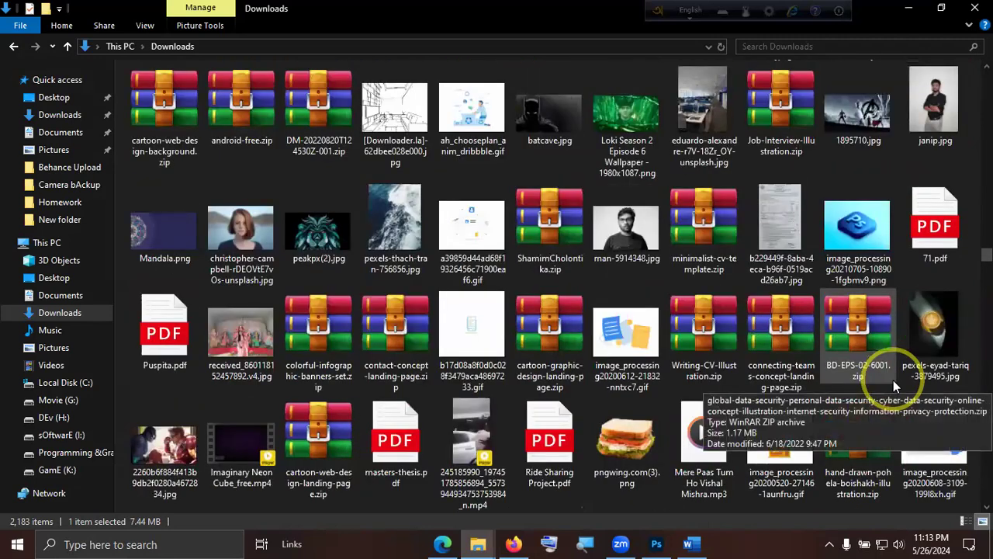
scroll(893, 380, down, 3)
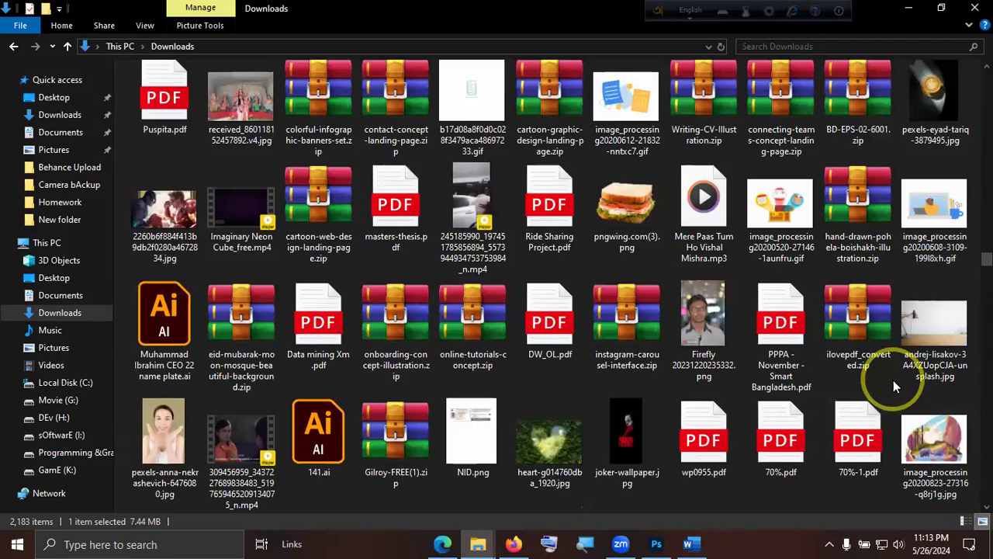
scroll(893, 381, down, 5)
scroll(890, 376, down, 3)
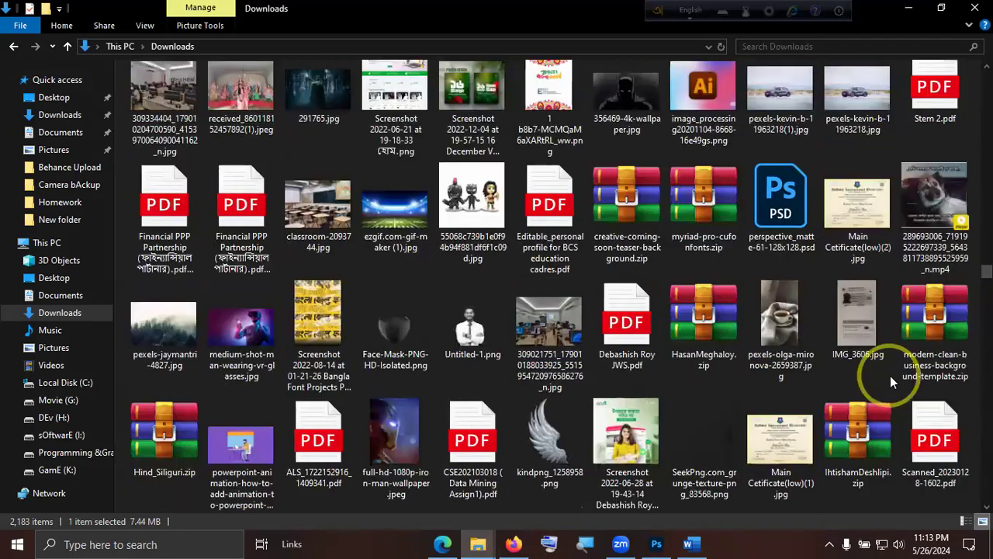
scroll(890, 376, up, 10)
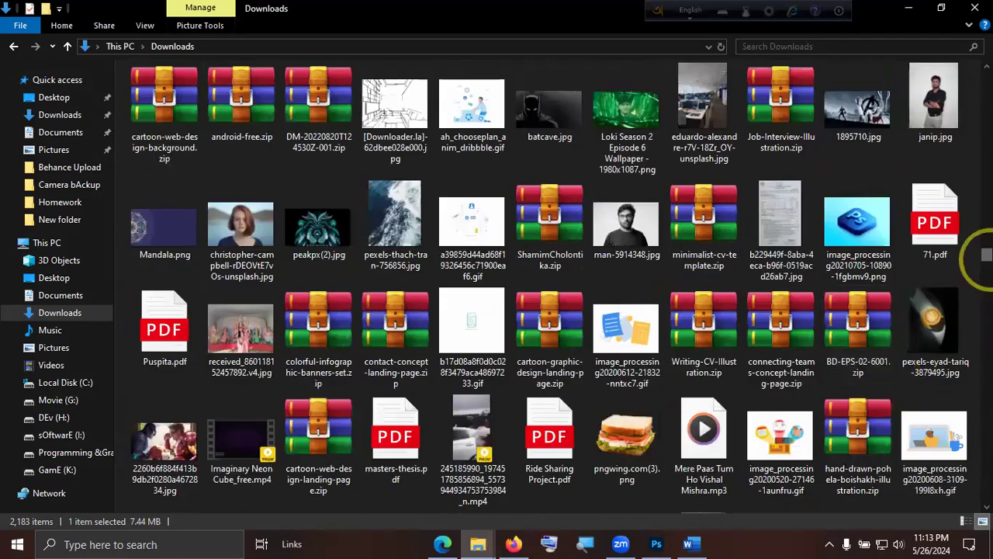
drag(986, 254, 979, 12)
click(974, 8)
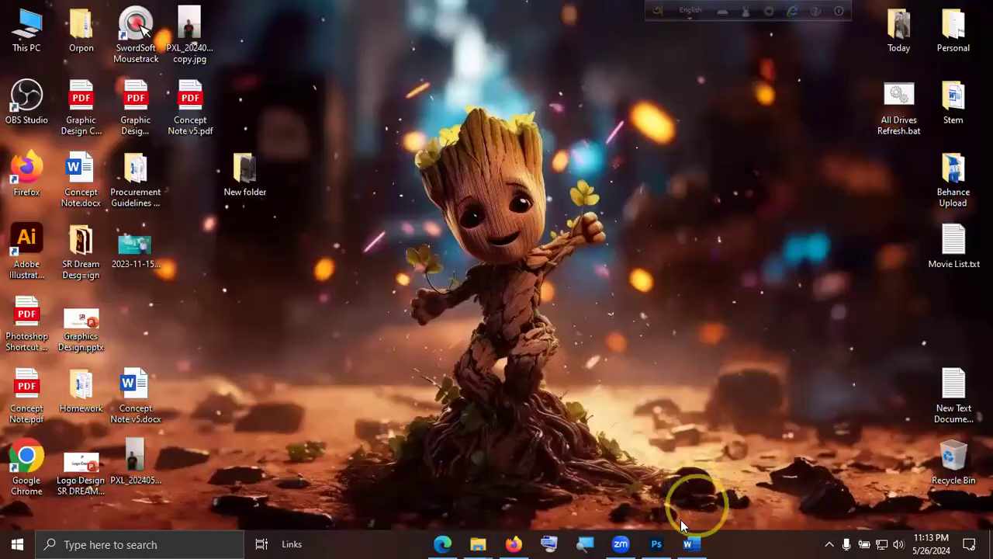
Switch to Photoshop and examine the silhouetted man in the forest photo in close-up and in a wider view.
click(657, 543)
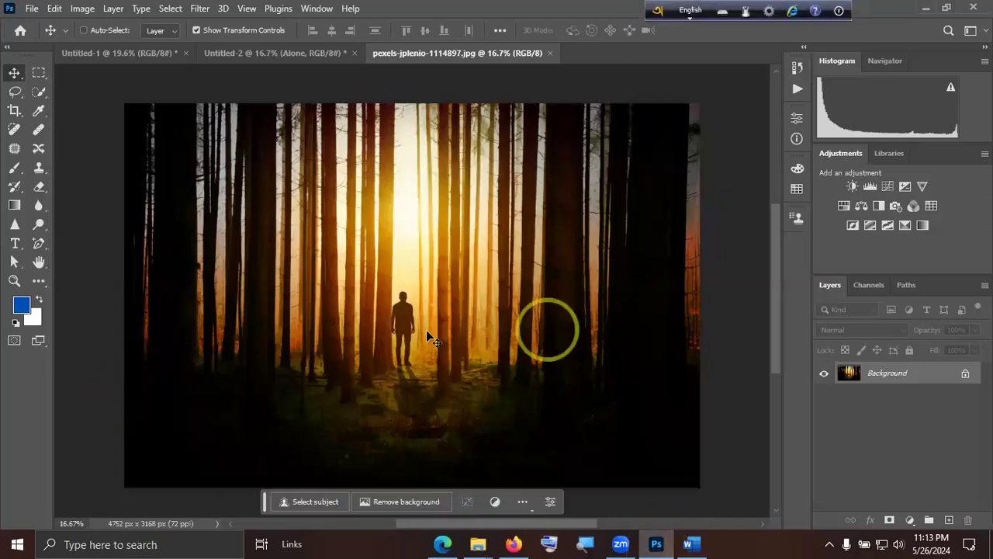
alt+scroll(406, 311, up, 2)
alt+scroll(412, 315, up, 5)
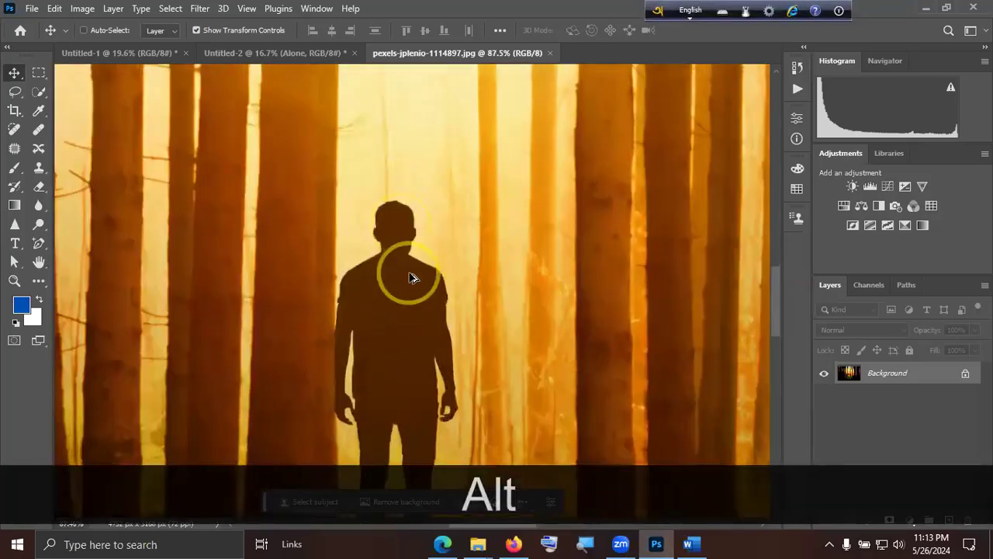
alt+scroll(412, 278, down, 4)
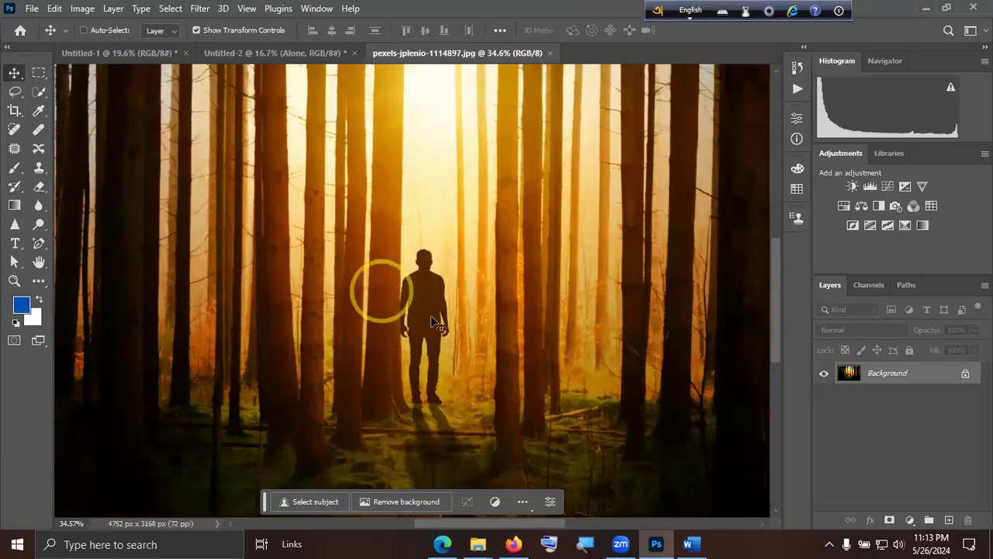
alt+scroll(419, 310, down, 3)
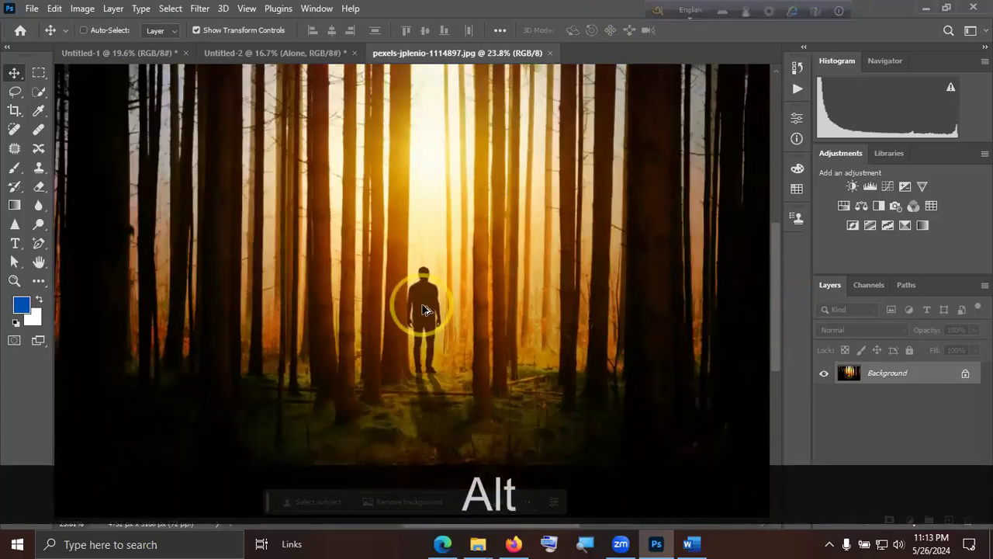
alt+scroll(380, 307, up, 2)
Select the silhouetted man from head to feet in the forest photo with the Quick Selection tool.
click(38, 91)
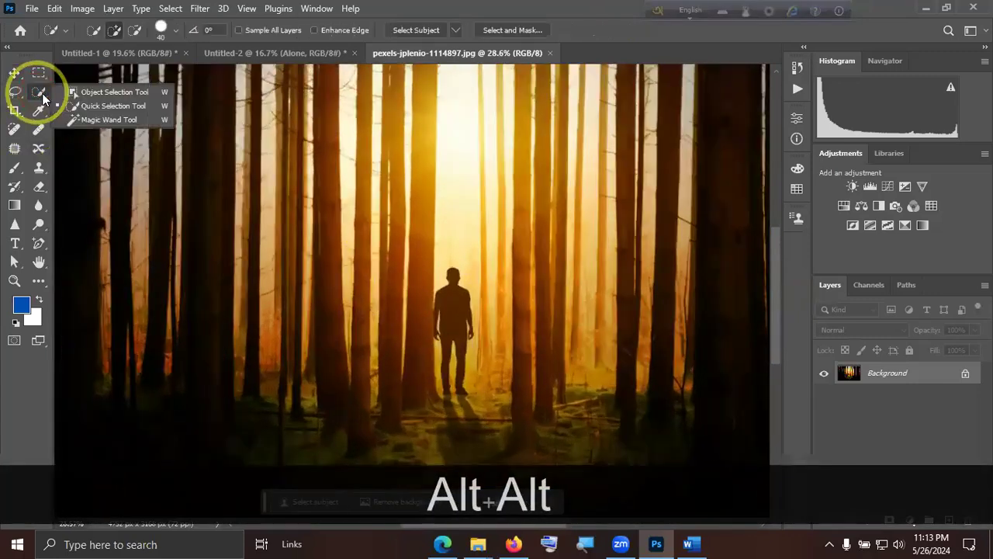
click(109, 104)
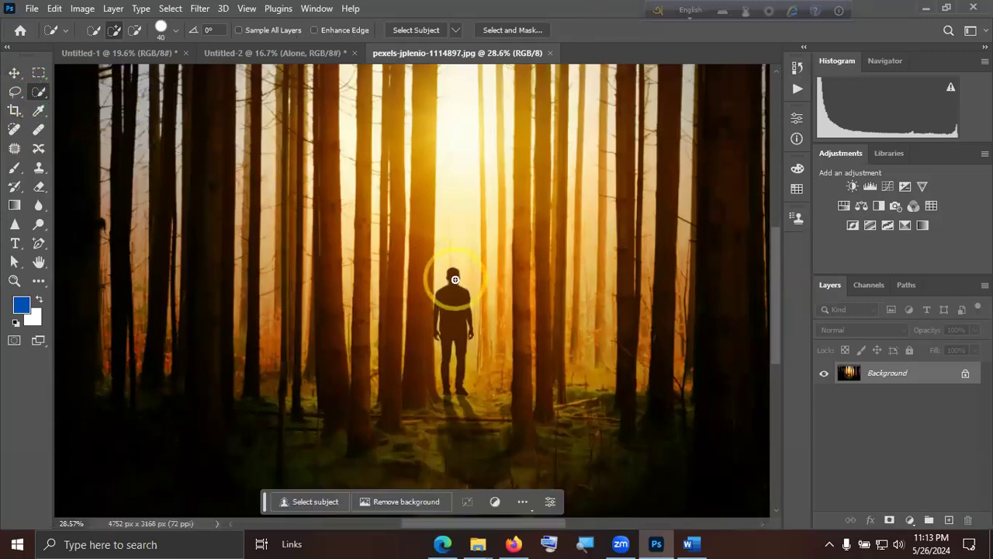
drag(456, 309, 443, 316)
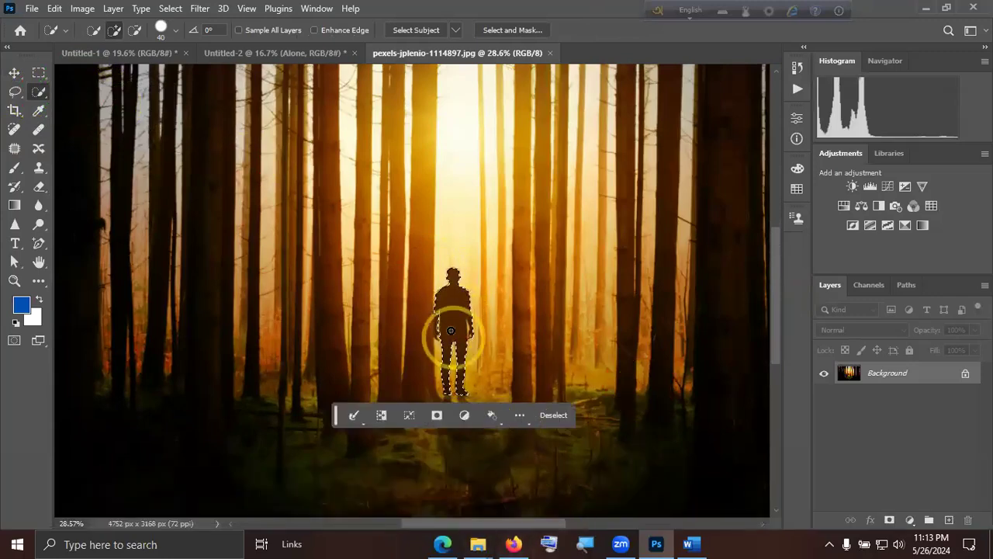
drag(439, 341, 469, 329)
alt+scroll(470, 329, down, 7)
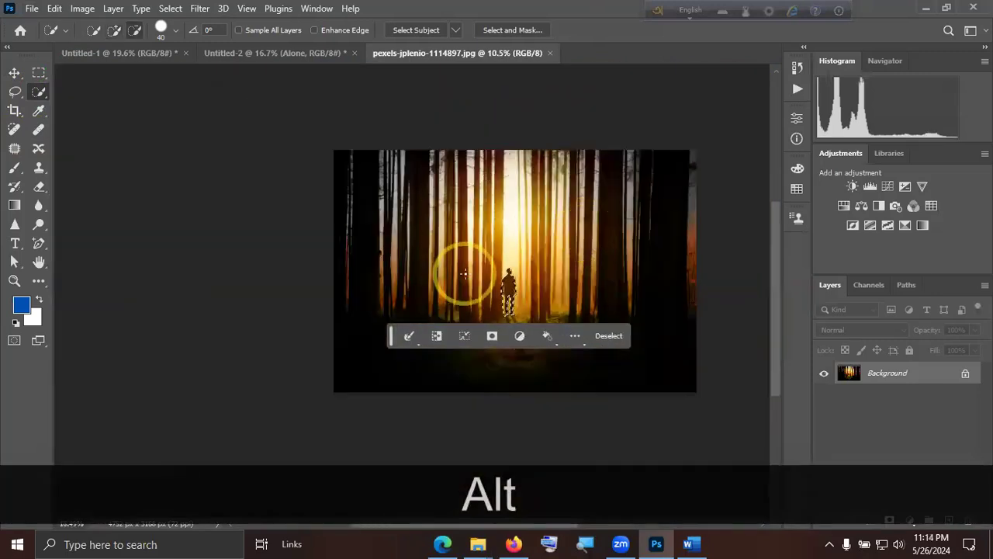
alt+scroll(543, 292, up, 2)
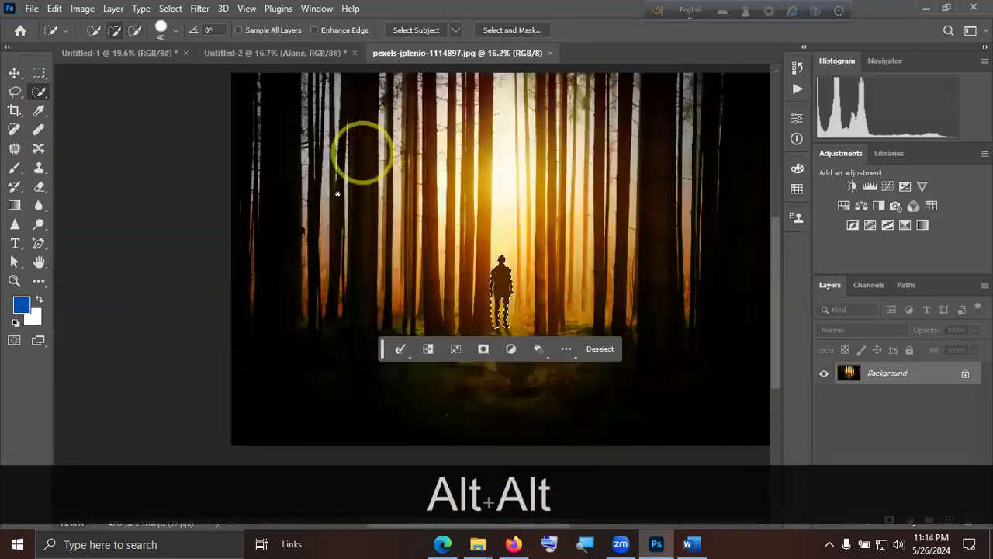
alt+scroll(605, 271, up, 3)
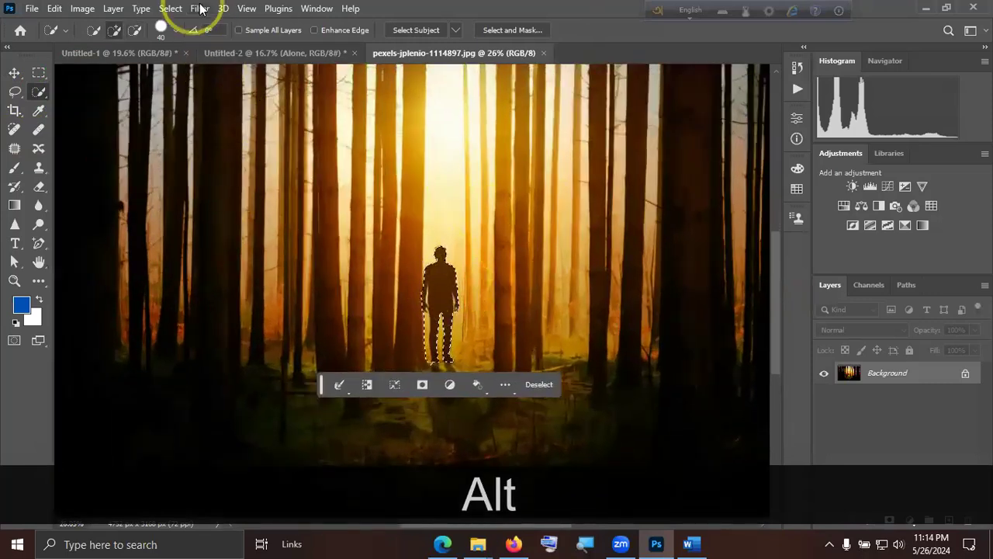
Invert the selection so that it covers the forest background instead of the man.
click(203, 9)
click(170, 9)
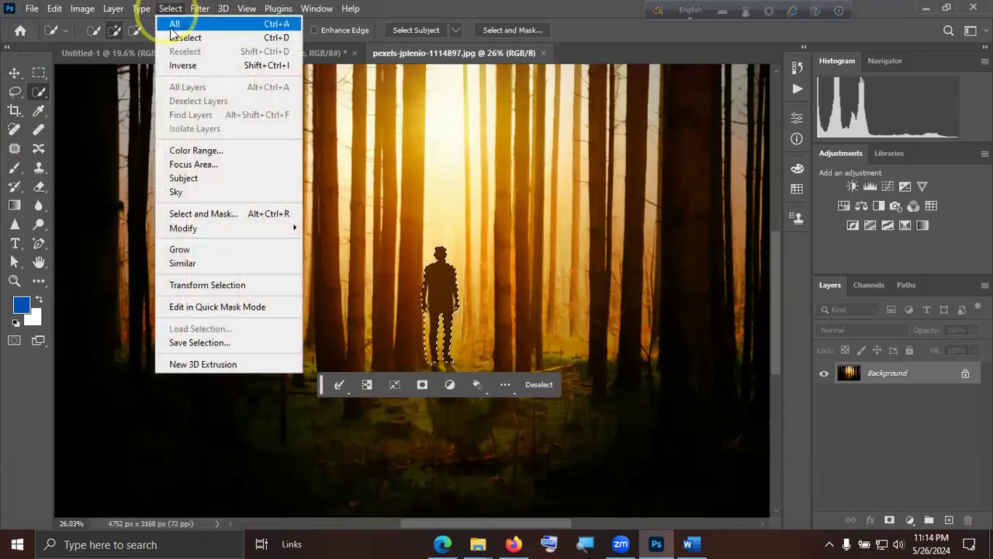
click(182, 65)
Apply the basic Blur filter to the selected forest background.
alt+scroll(492, 259, down, 5)
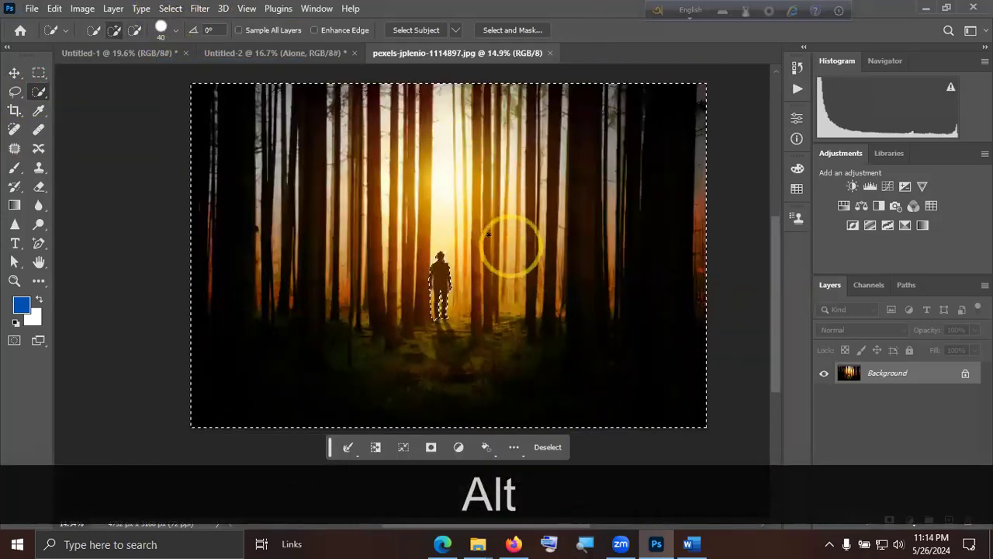
alt+scroll(467, 235, up, 1)
alt+scroll(466, 235, up, 4)
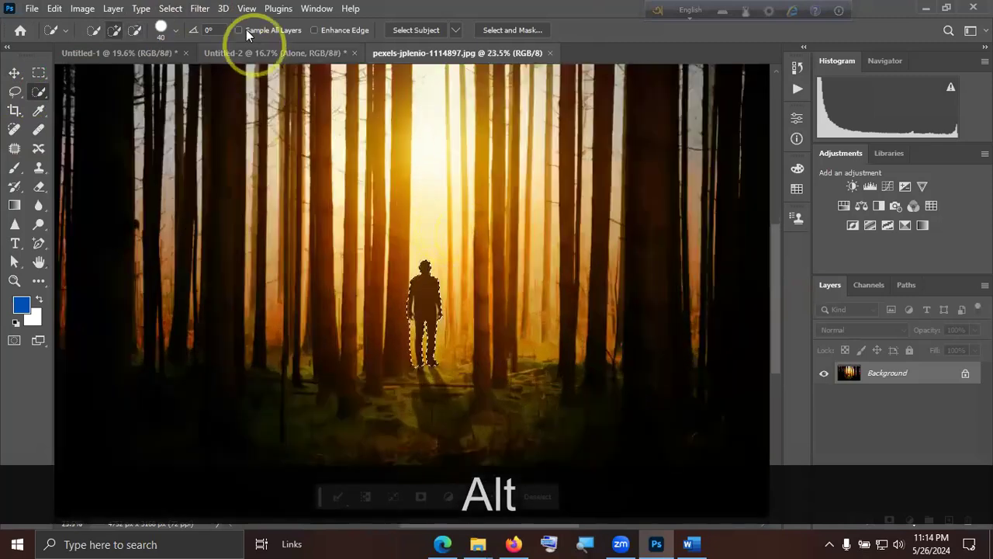
click(199, 9)
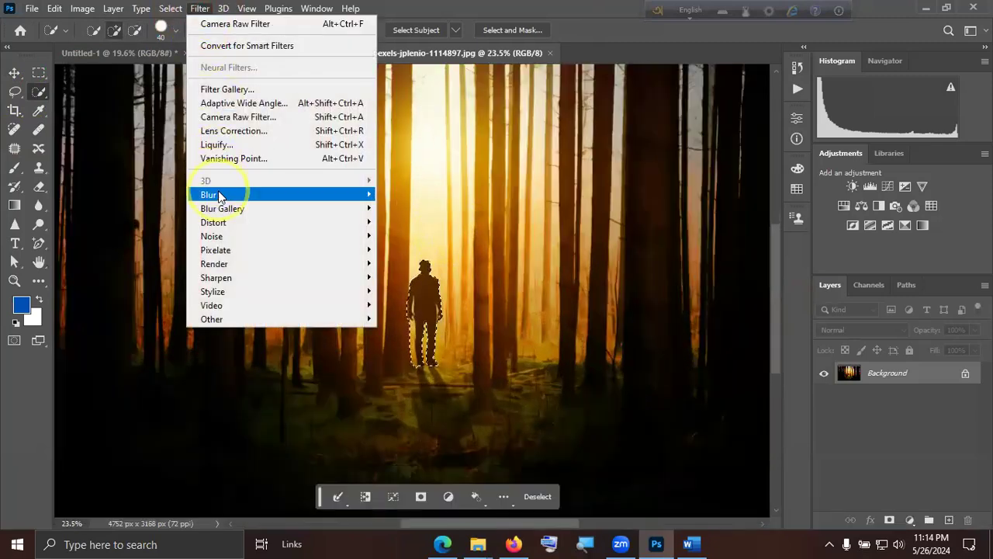
mouse_move(277, 200)
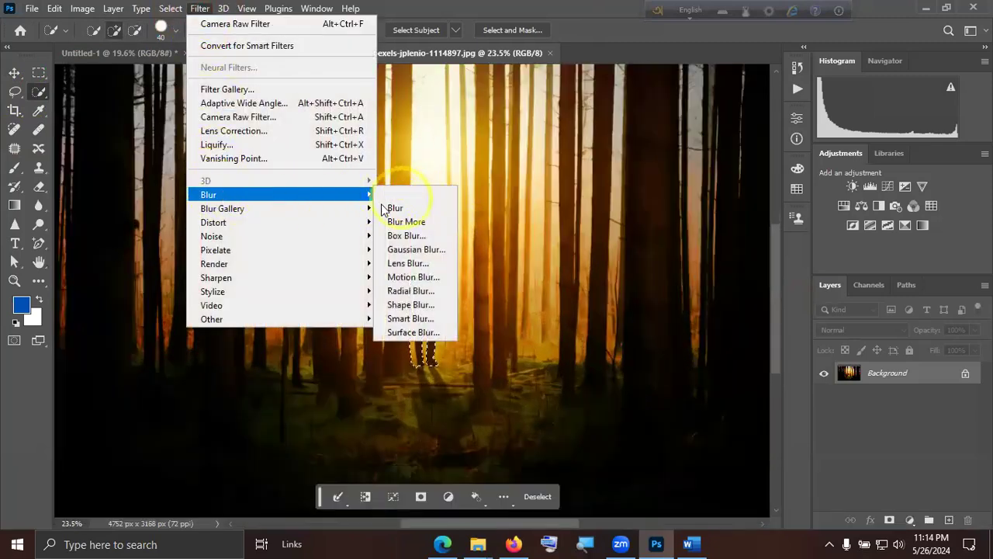
click(417, 209)
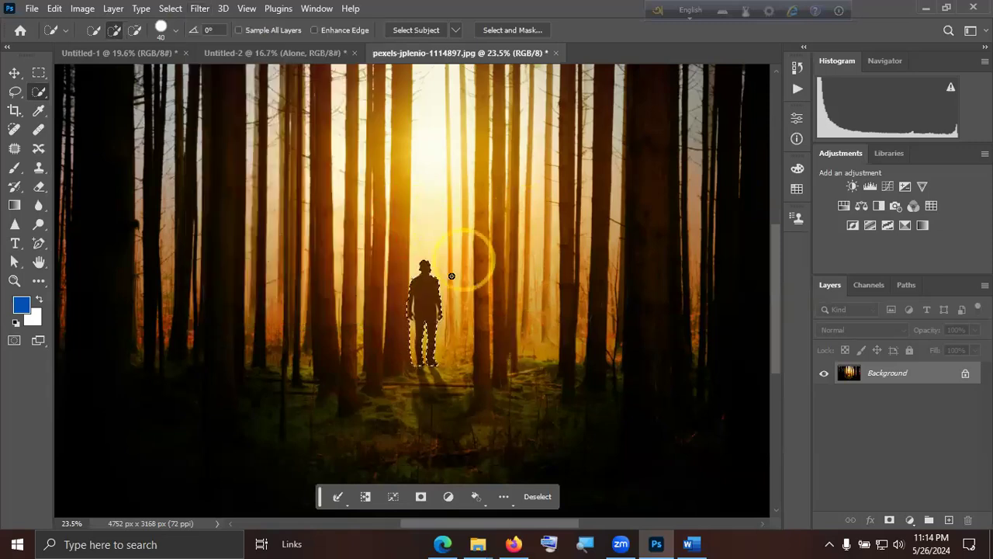
Apply a Gaussian Blur with a radius of 3.3 pixels to the selected background, centring the filter preview on the man's head.
key(alt)
scroll(477, 303, down, 2)
scroll(476, 300, up, 1)
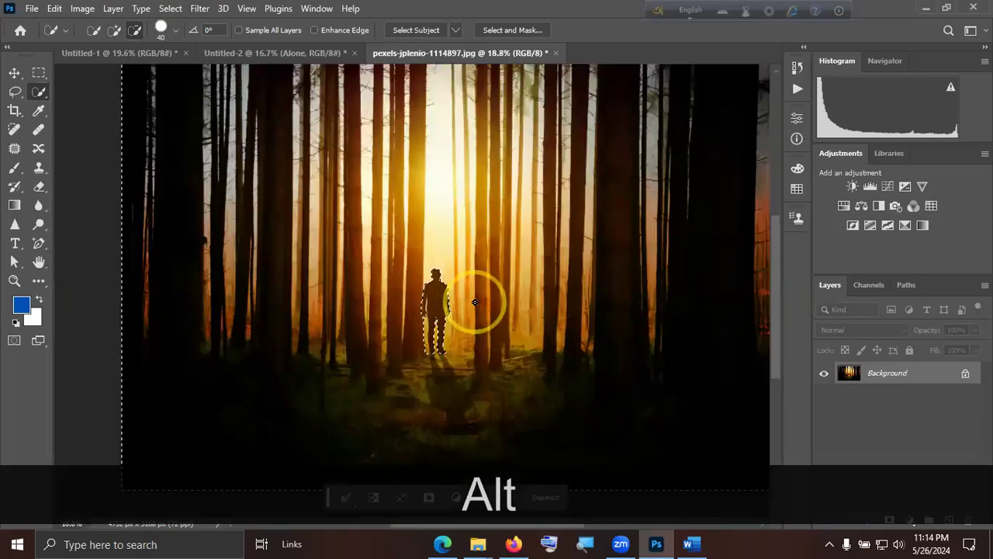
click(199, 9)
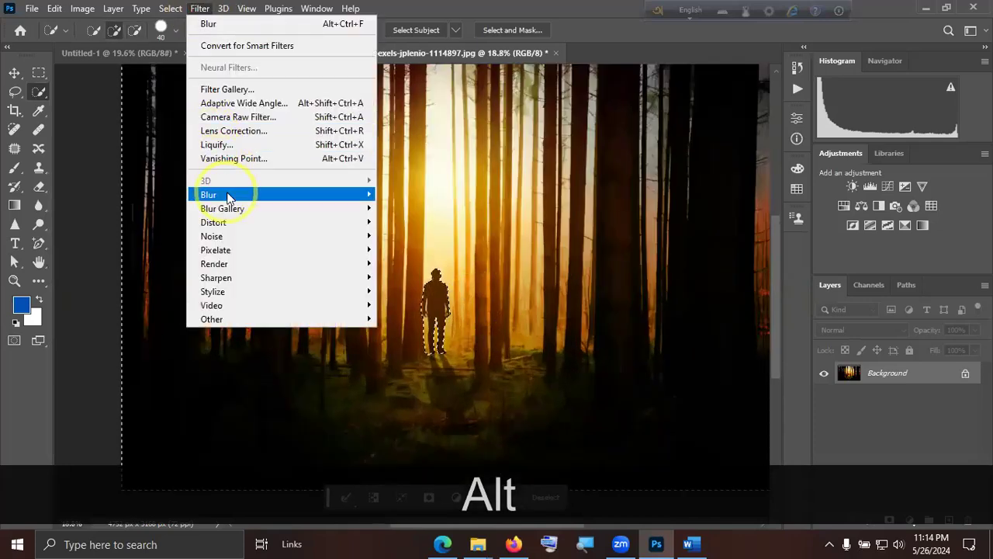
mouse_move(239, 195)
click(417, 256)
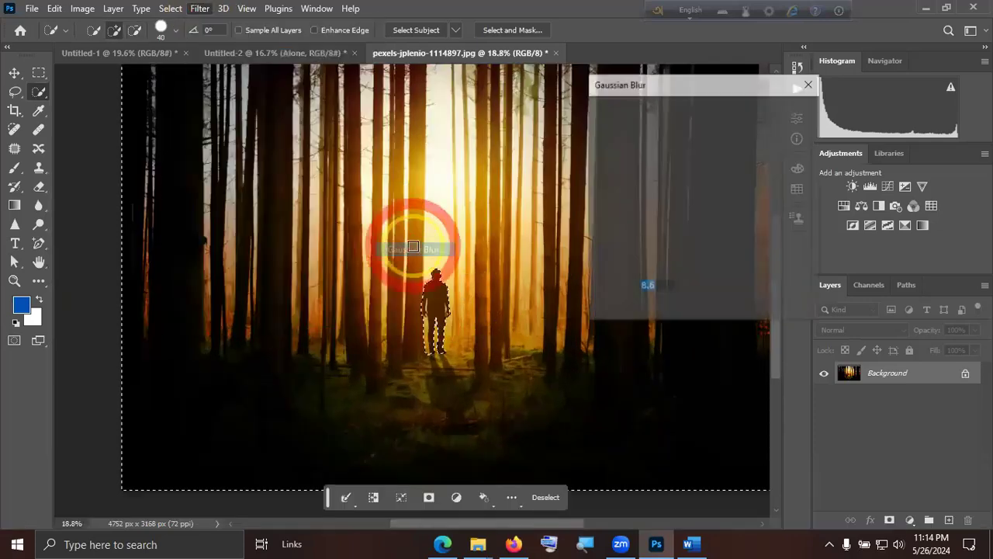
mouse_move(648, 310)
mouse_down()
mouse_move(611, 307)
mouse_move(677, 310)
mouse_move(630, 307)
mouse_move(645, 308)
mouse_up()
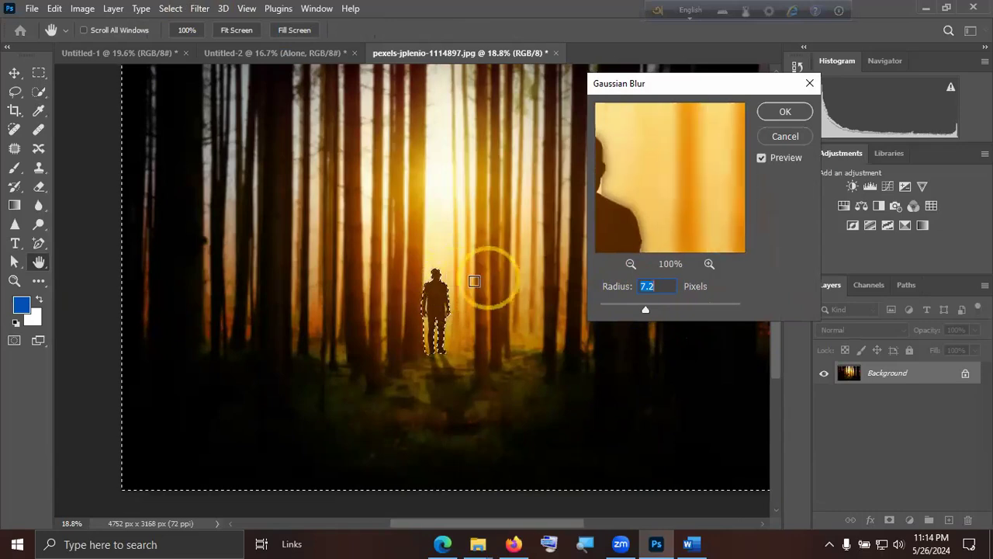
click(438, 273)
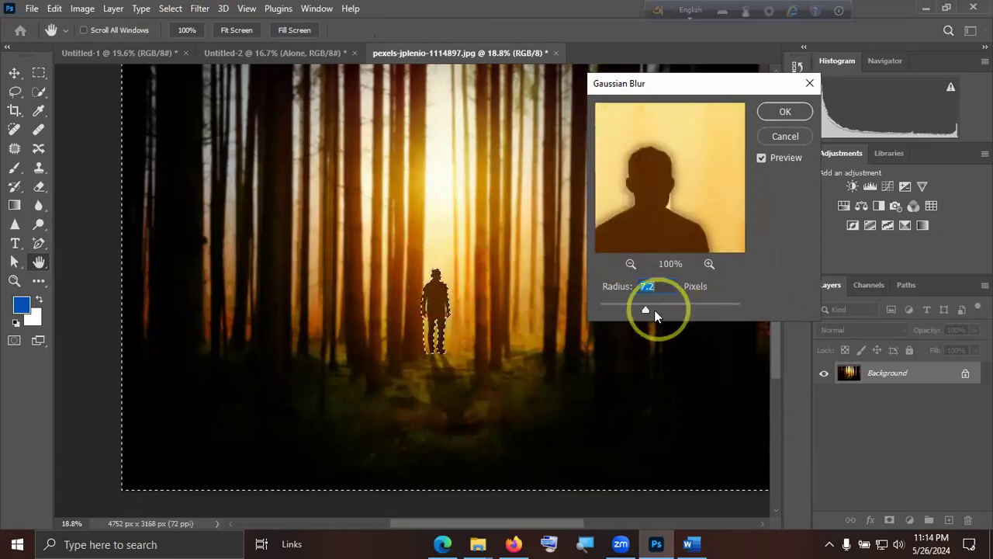
drag(685, 309, 625, 309)
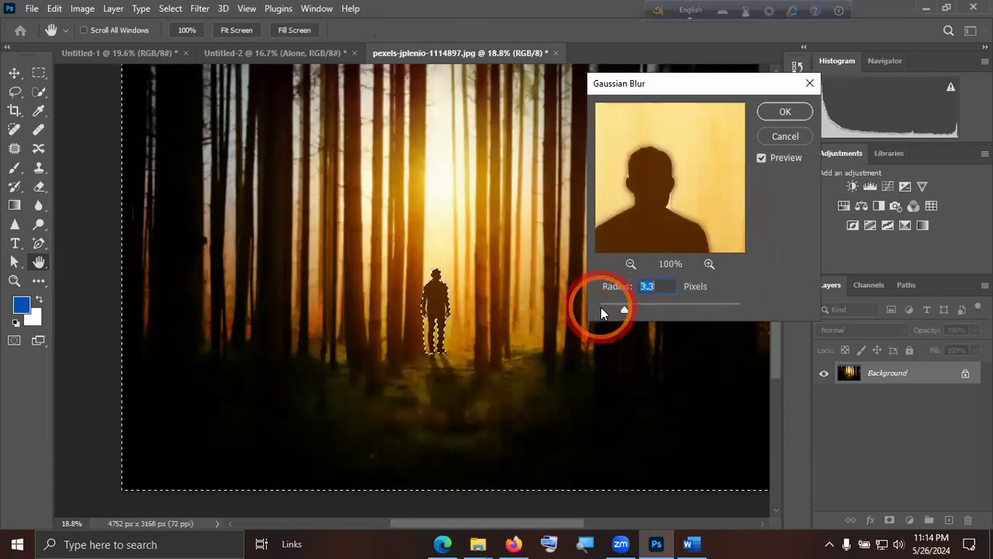
click(785, 112)
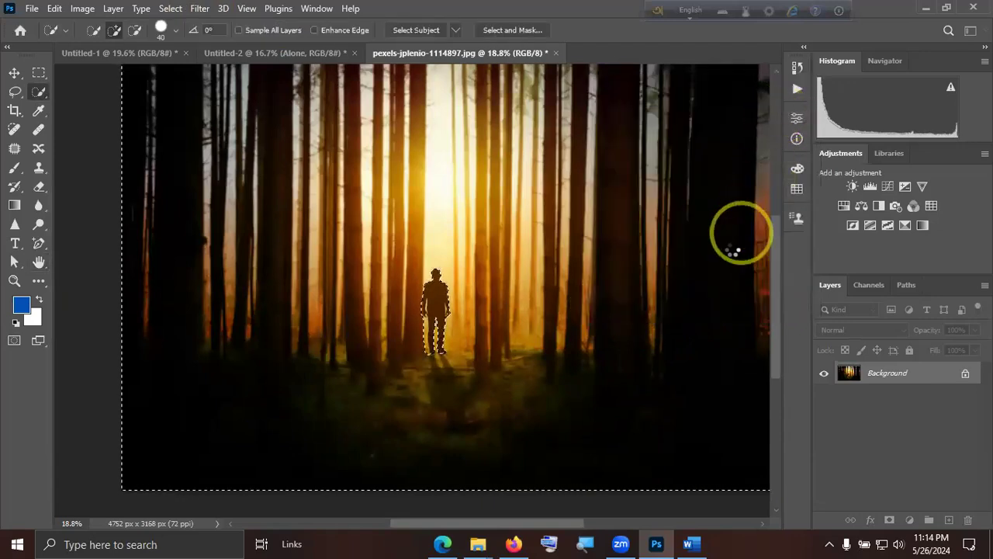
Clear the selection and examine the man against the blurred background in close-up and in the full view.
key(ctrl+alt+d)
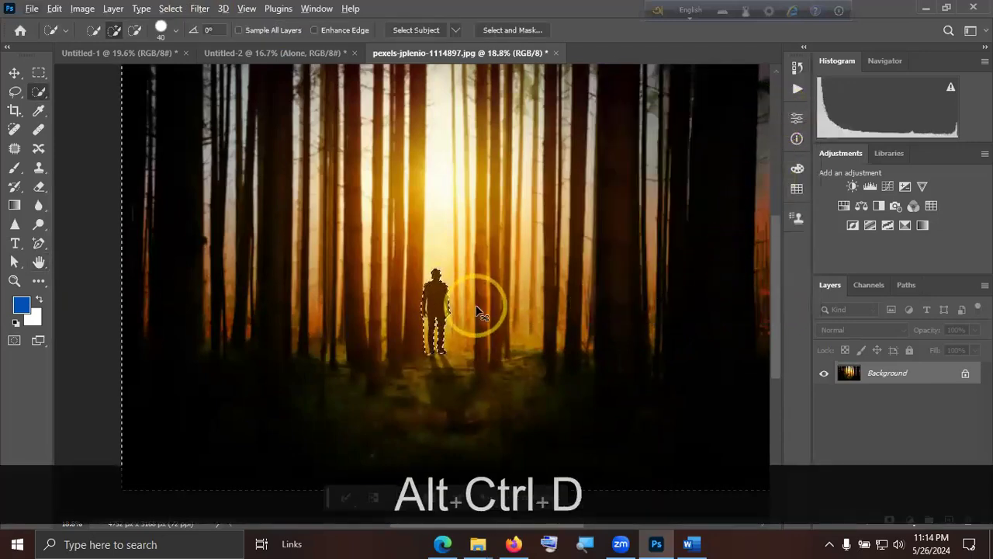
alt+scroll(458, 314, up, 5)
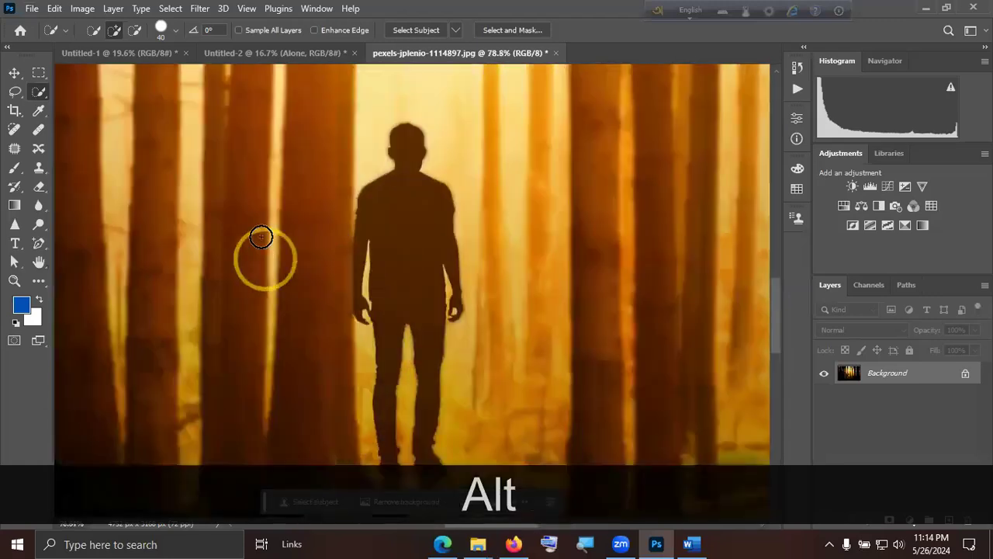
alt+scroll(328, 229, down, 4)
alt+scroll(492, 199, up, 3)
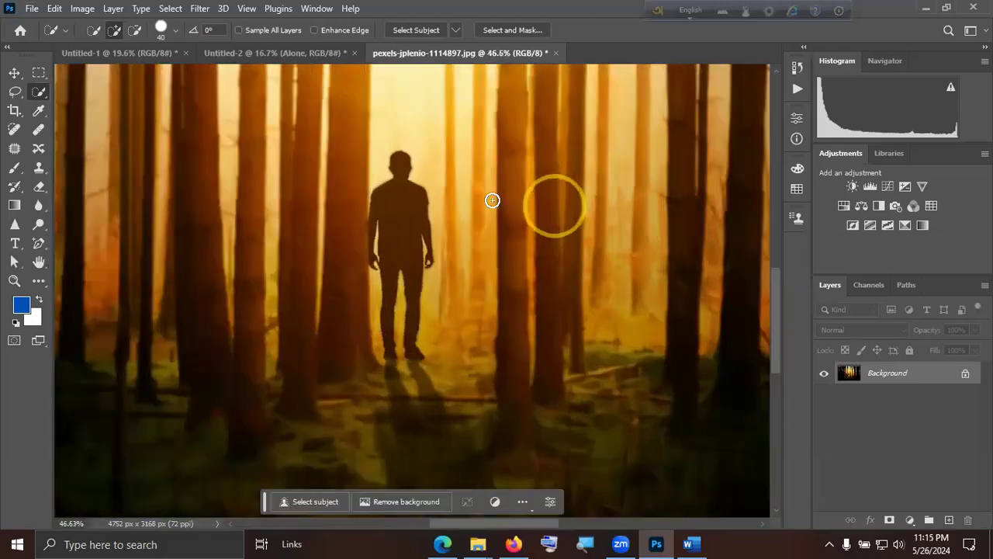
scroll(419, 243, up, 1)
scroll(636, 173, down, 3)
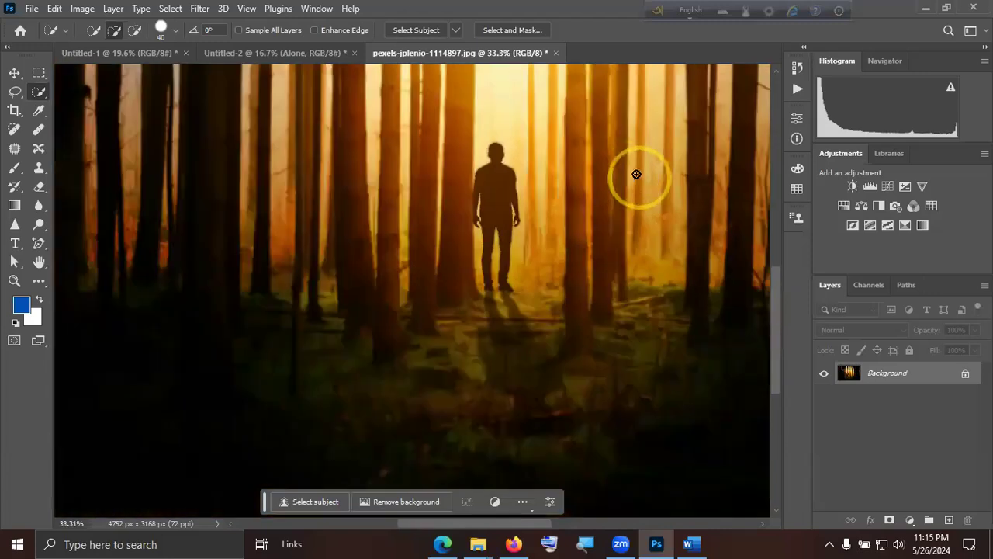
key(ctrl+KP_0)
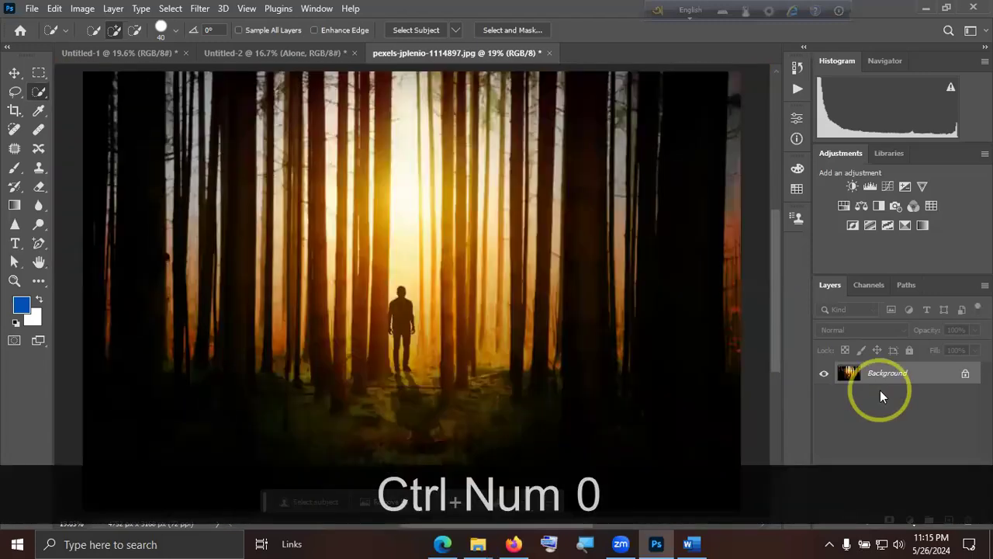
Compare the background before and after the blur by undoing and redoing edits, and clear the selection again.
alt+scroll(317, 303, up, 5)
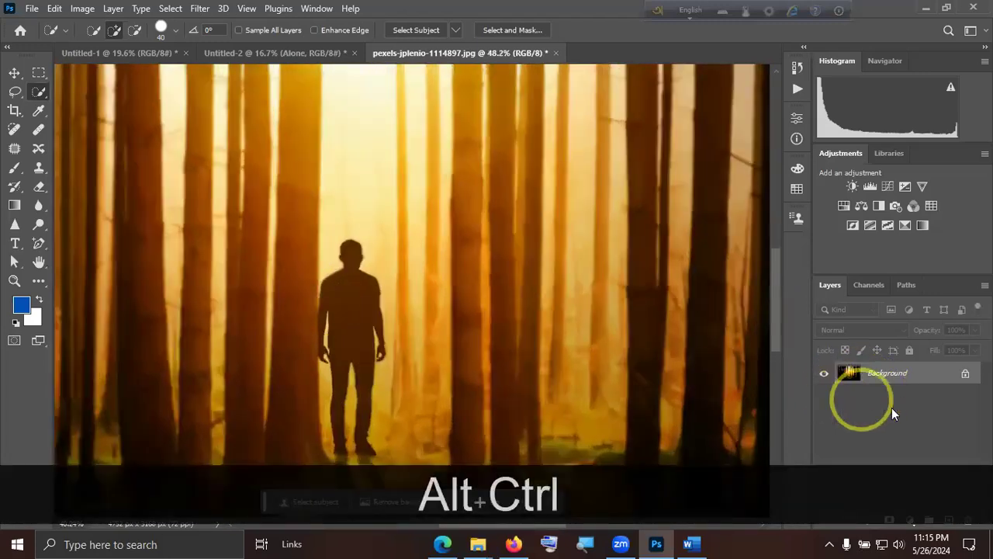
key(ctrl+z)
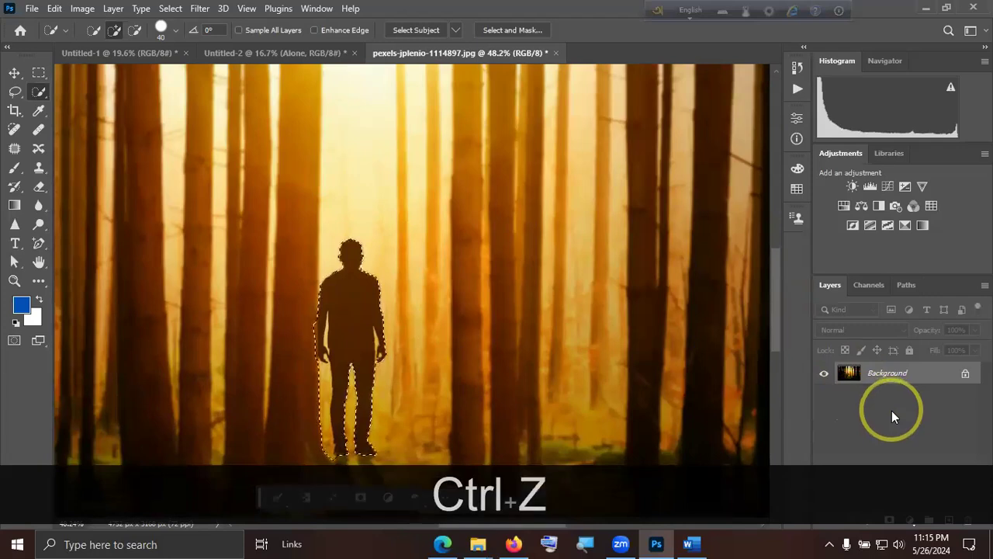
key(ctrl+shift+z)
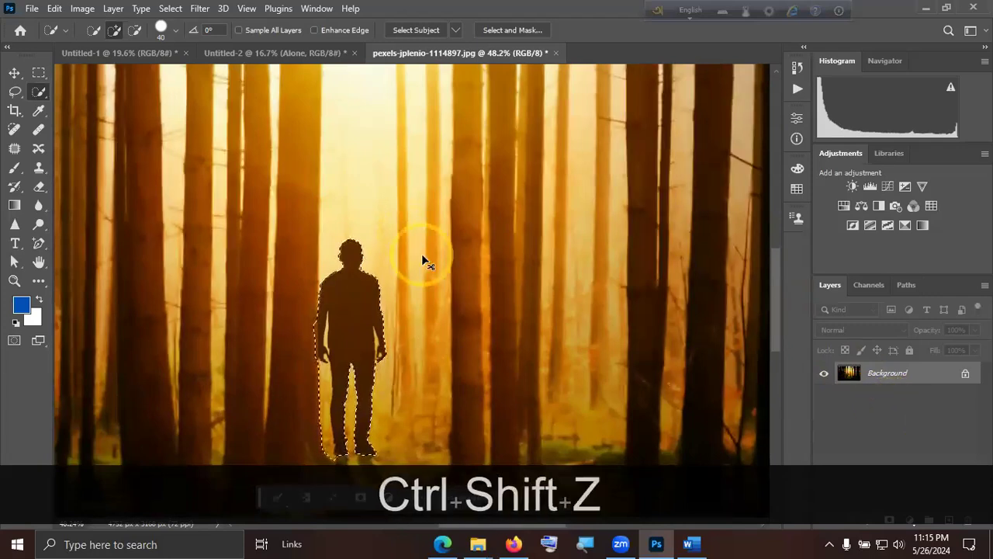
key(ctrl+shift+z)
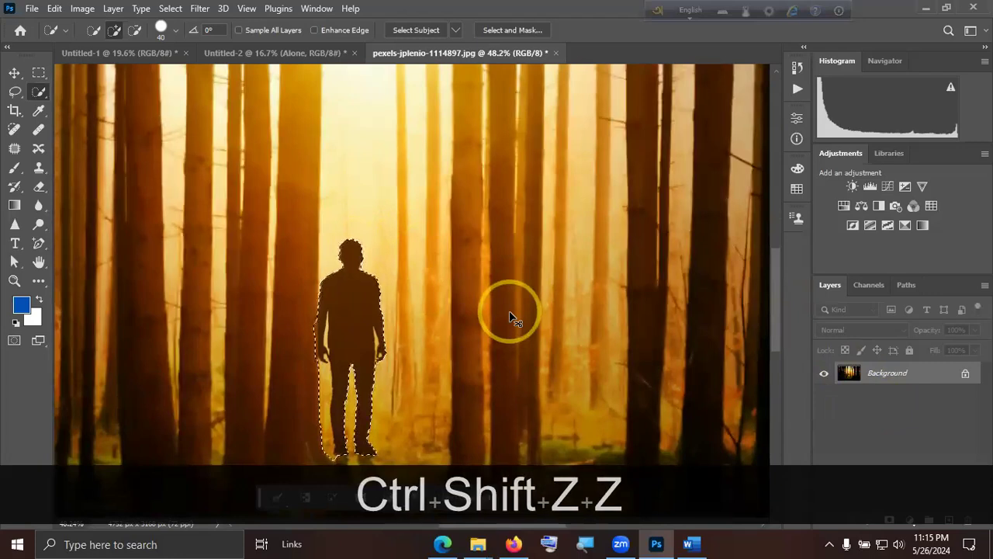
key(ctrl+d)
key(ctrl+0)
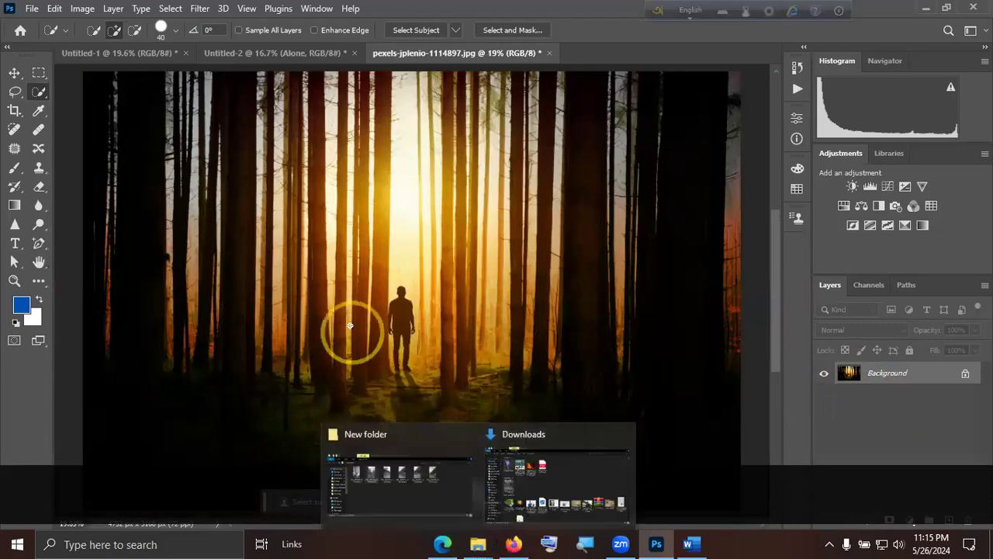
Apply a Motion Blur to the whole forest photo at an angle of -25° with a distance of 23 pixels.
click(15, 72)
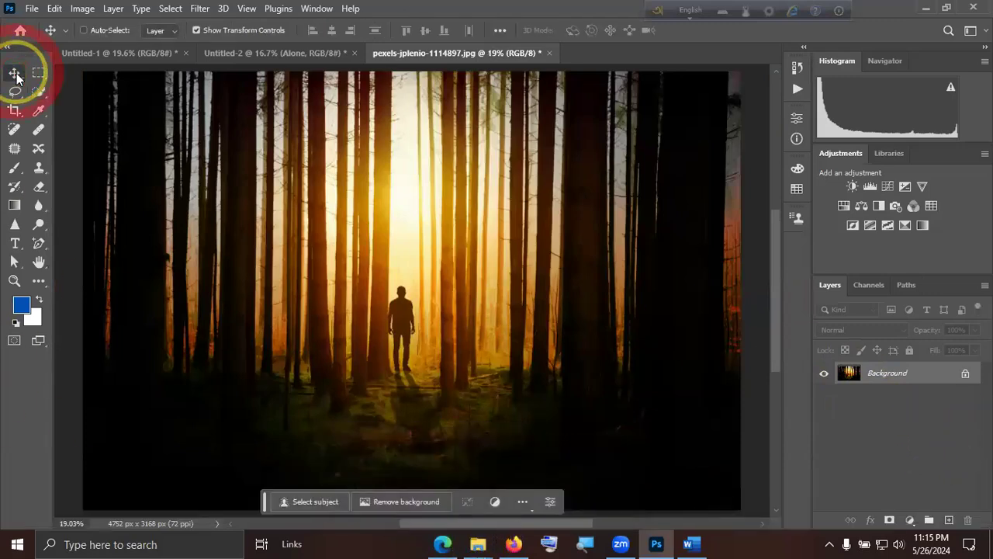
click(199, 9)
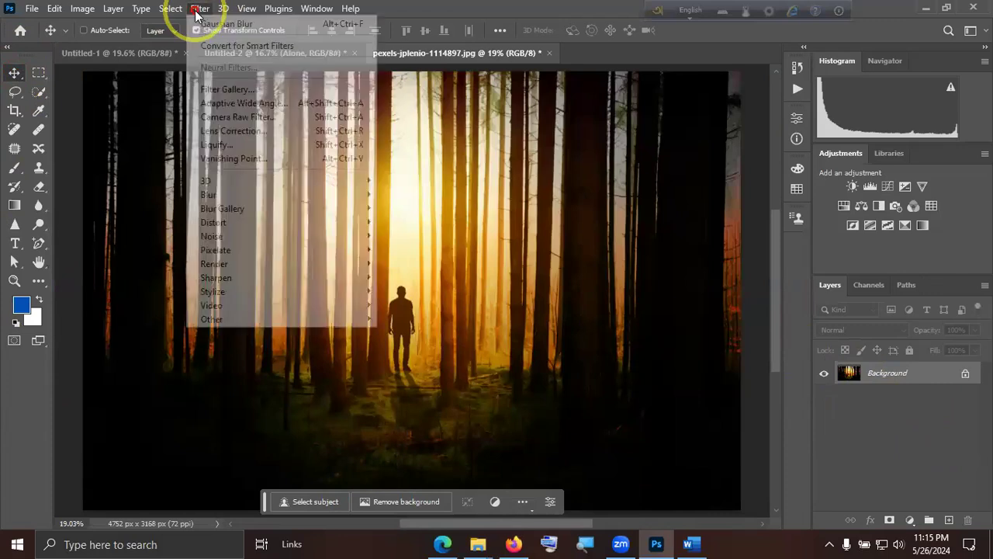
click(234, 194)
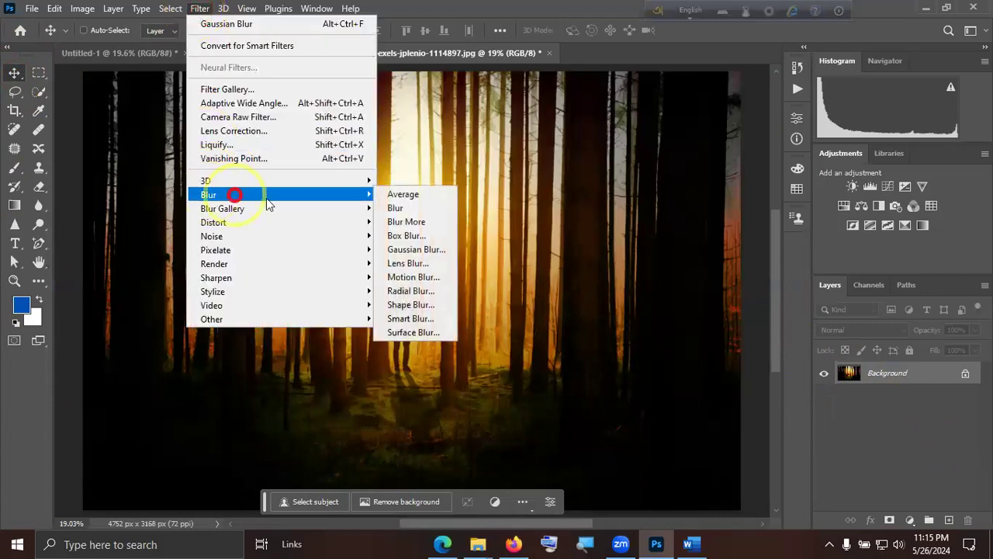
click(419, 277)
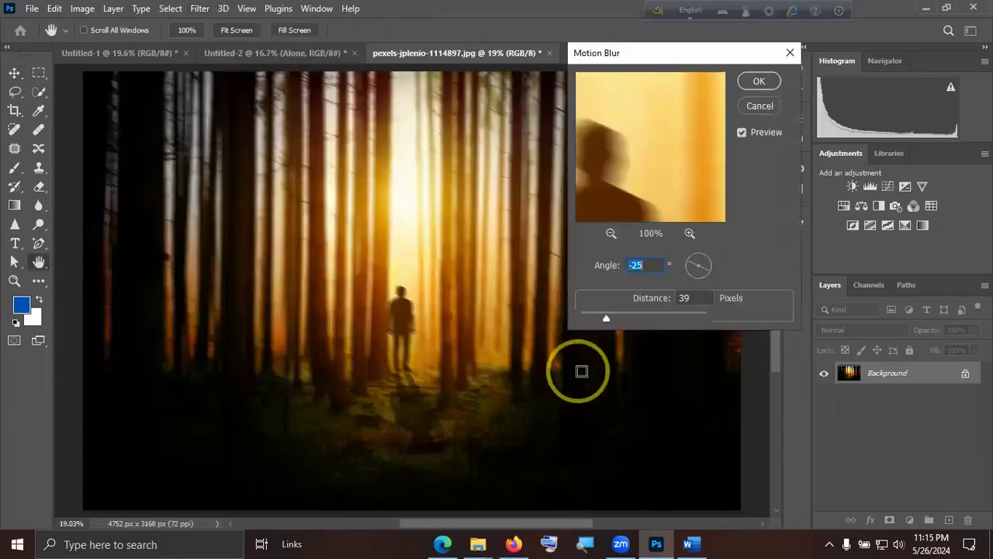
drag(608, 320, 596, 319)
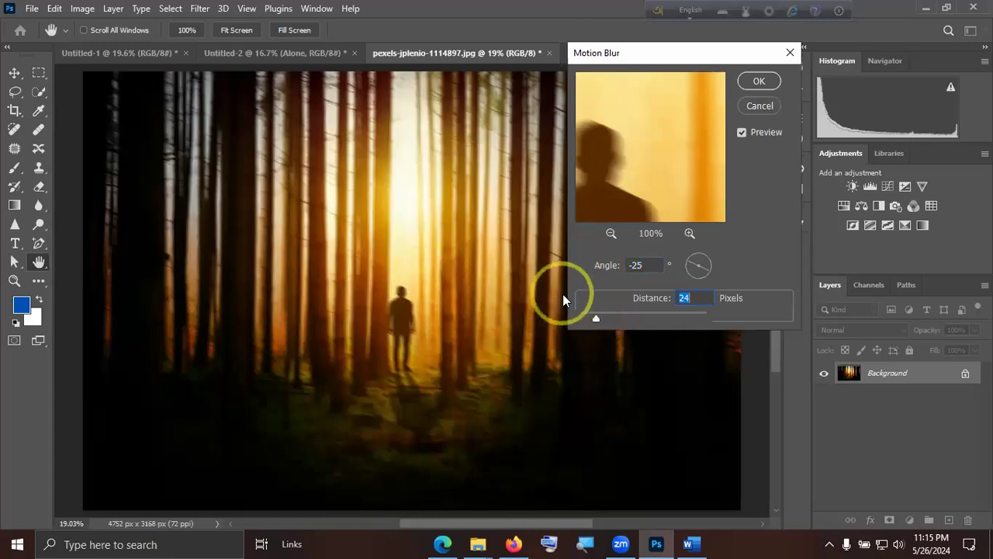
drag(594, 318, 596, 318)
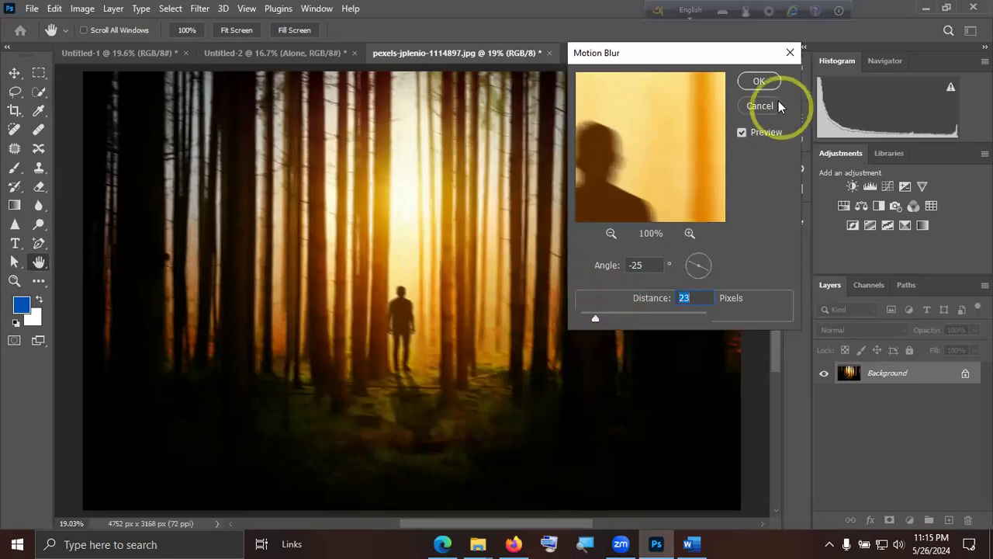
click(759, 81)
Examine the motion-blurred man up close, then undo the Motion Blur and fit the photo in view.
key(alt)
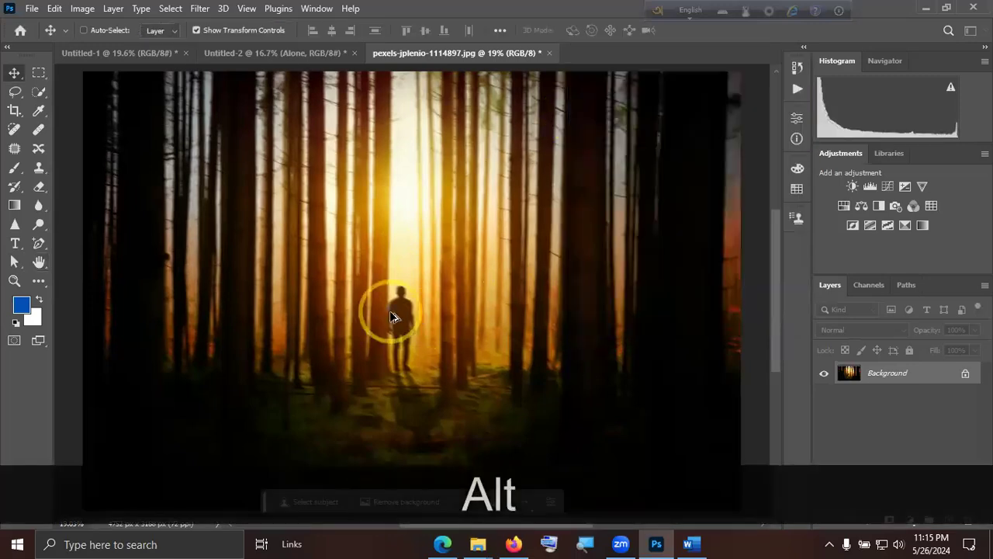
scroll(391, 317, up, 3)
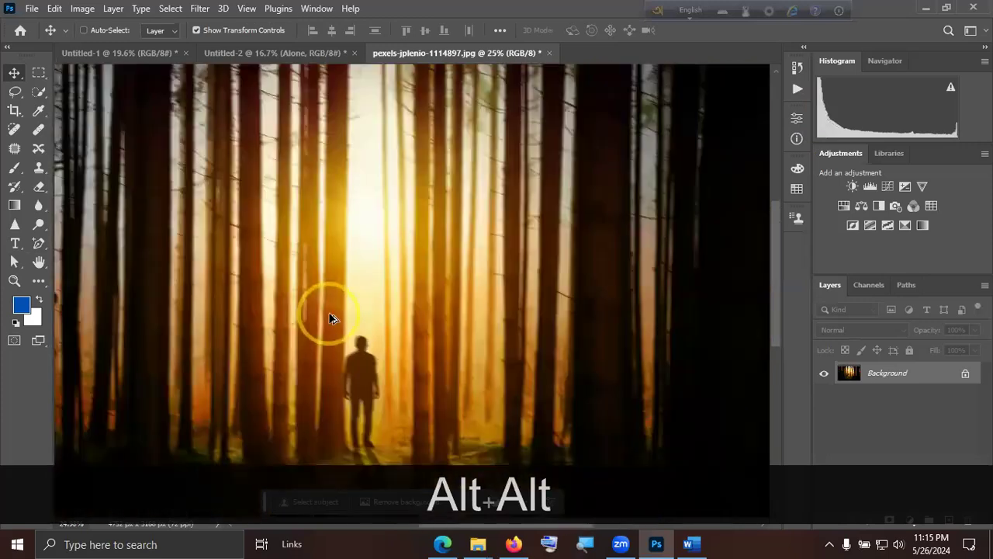
scroll(329, 318, down, 3)
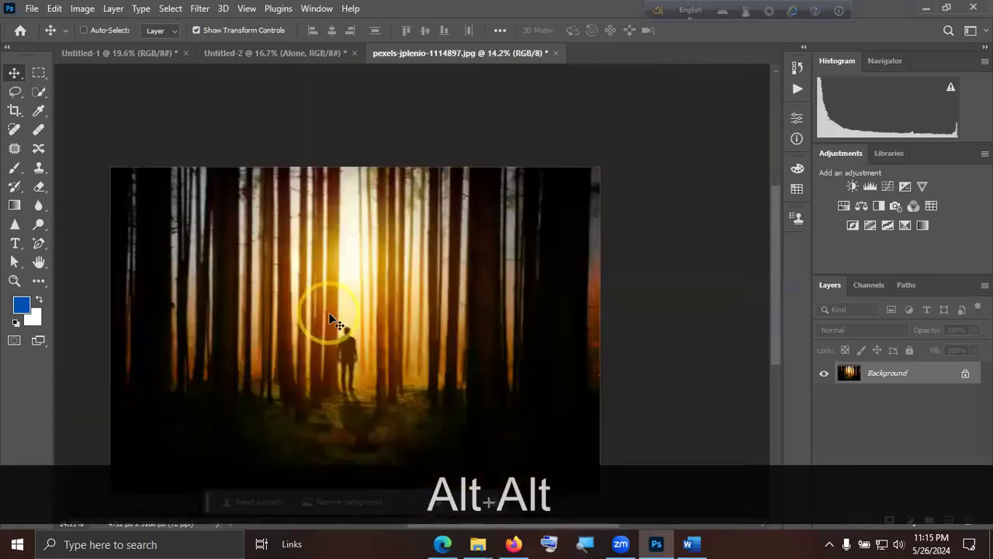
key(ctrl+z)
key(ctrl+0)
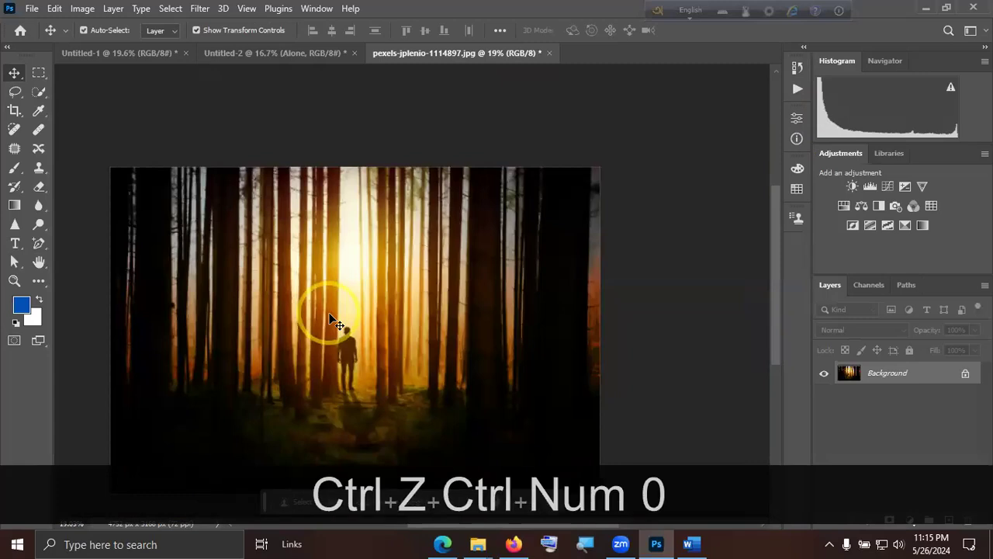
Apply a Radial Blur to the photo with the Zoom method, Good quality and amount 39, shifting the blur centre slightly down and left.
click(198, 9)
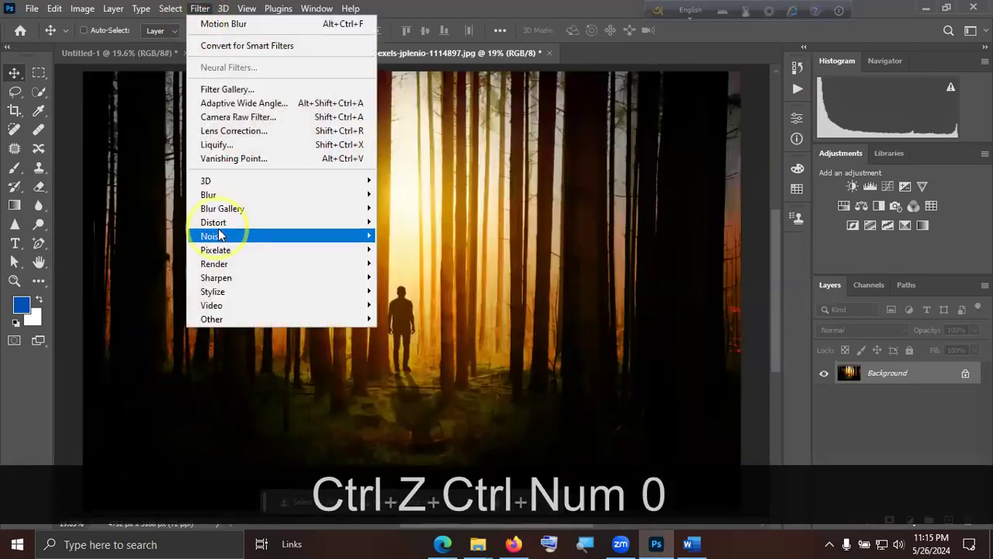
click(248, 200)
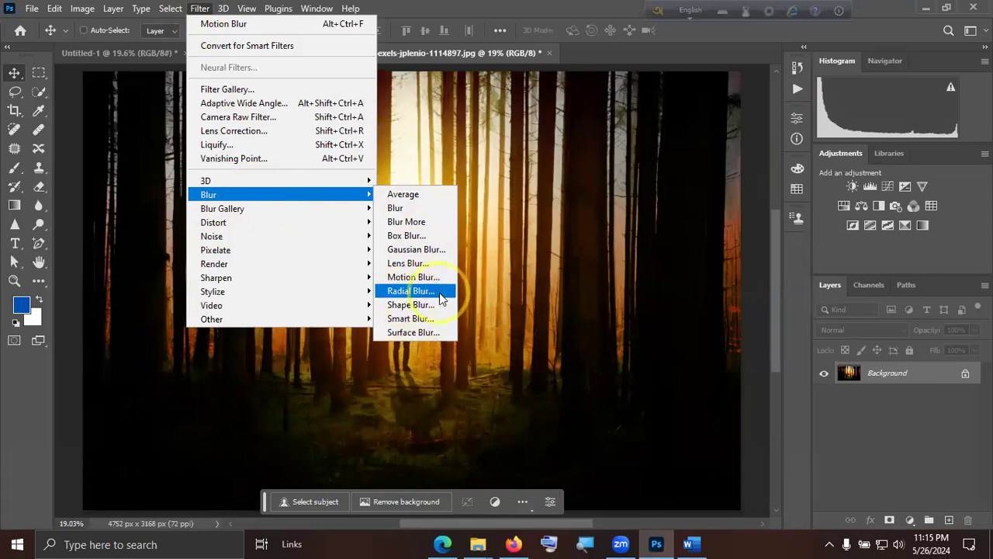
click(424, 292)
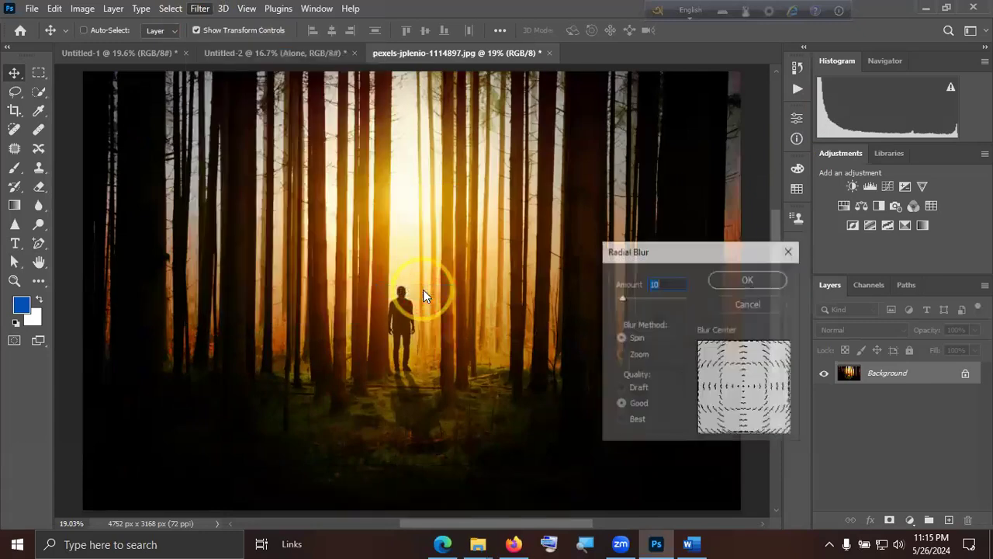
click(630, 356)
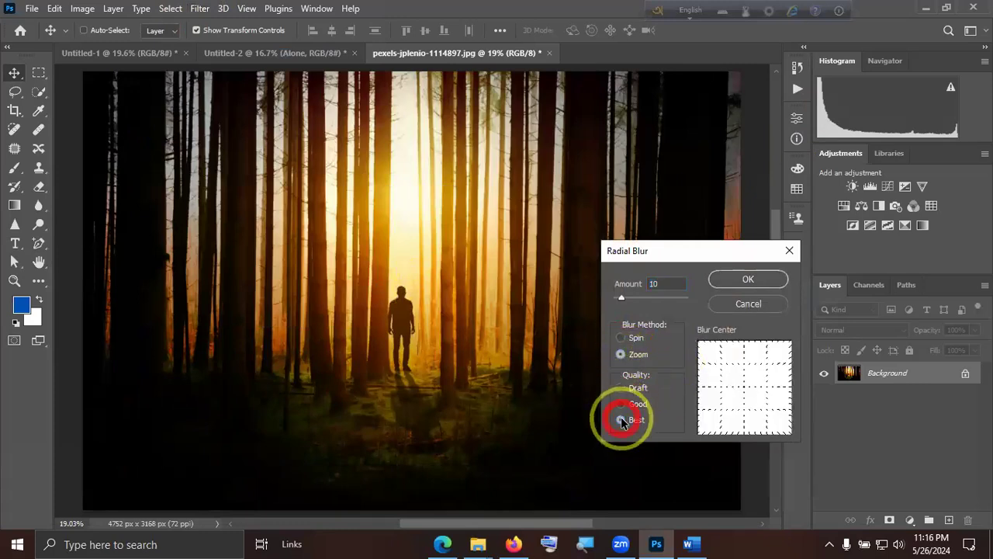
click(624, 388)
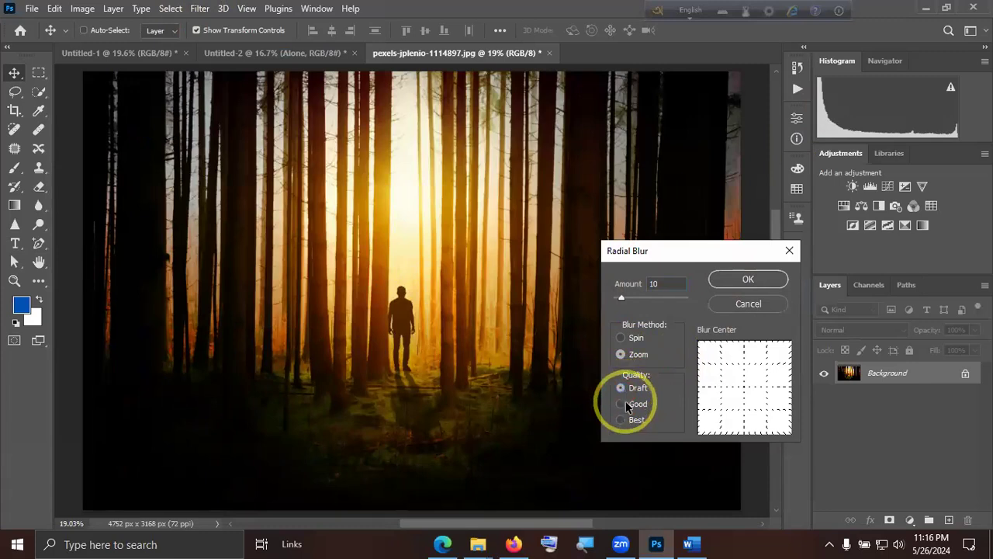
click(625, 403)
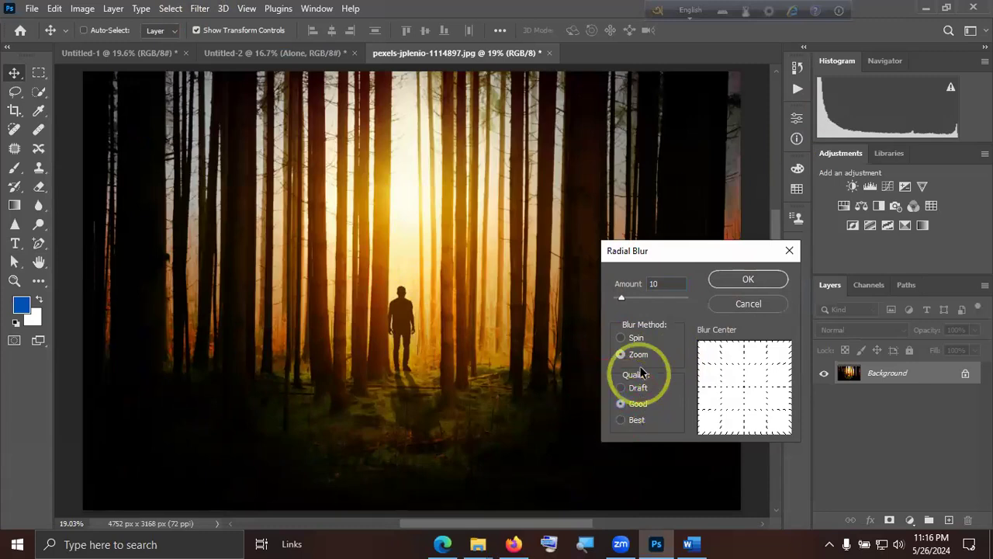
click(626, 298)
drag(626, 296, 643, 299)
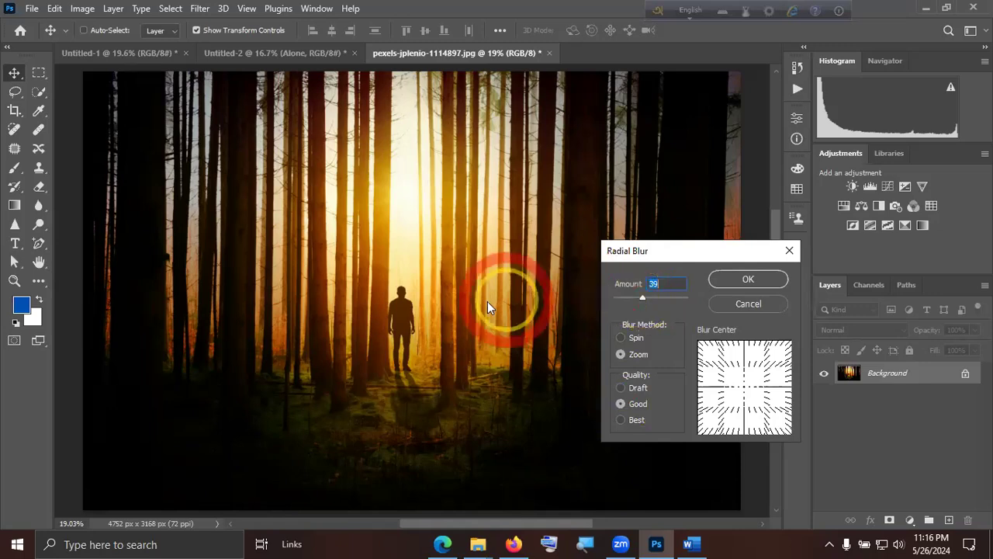
drag(749, 383, 739, 393)
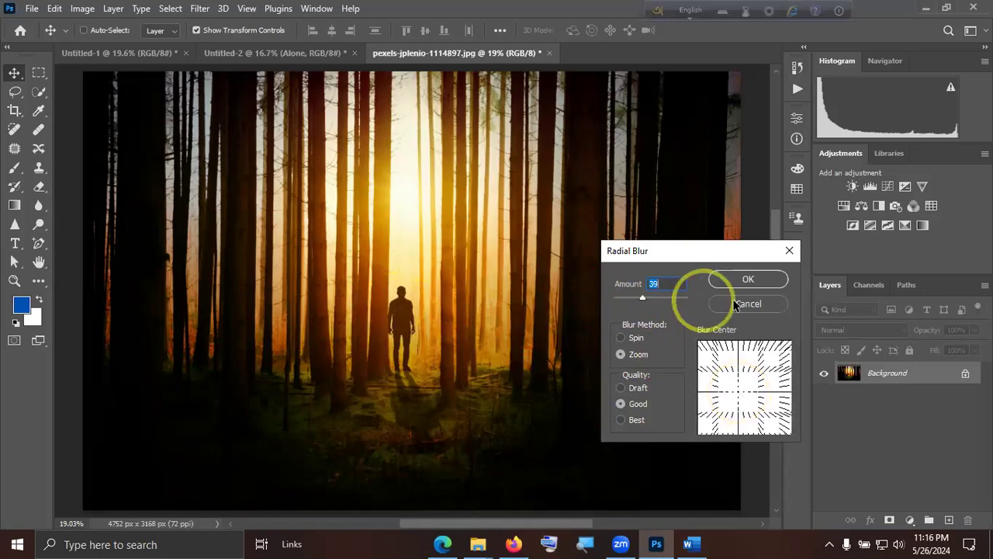
click(749, 281)
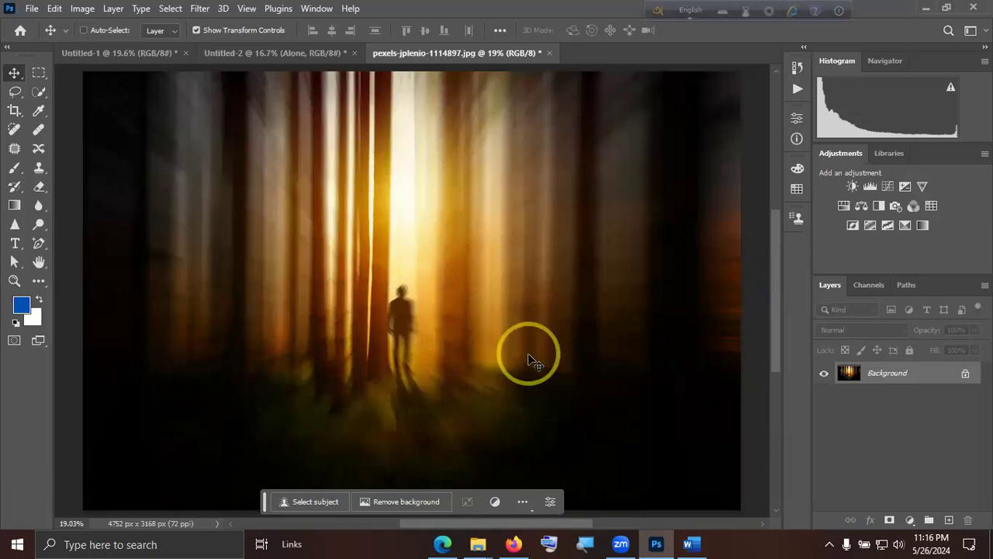
View the whole zoom-blurred photo and undo the Radial Blur.
key(ctrl+KP_0)
key(ctrl+alt+KP_0)
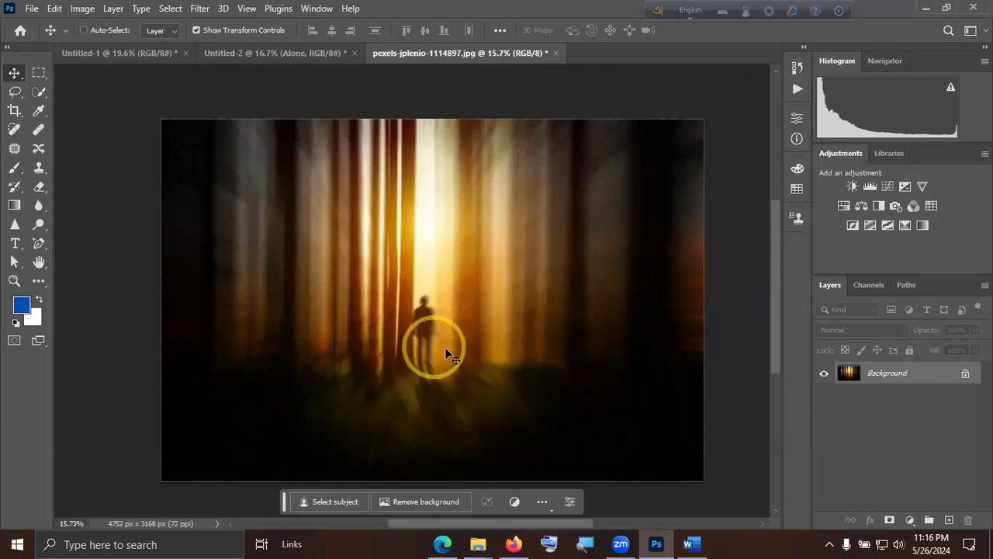
key(ctrl+z)
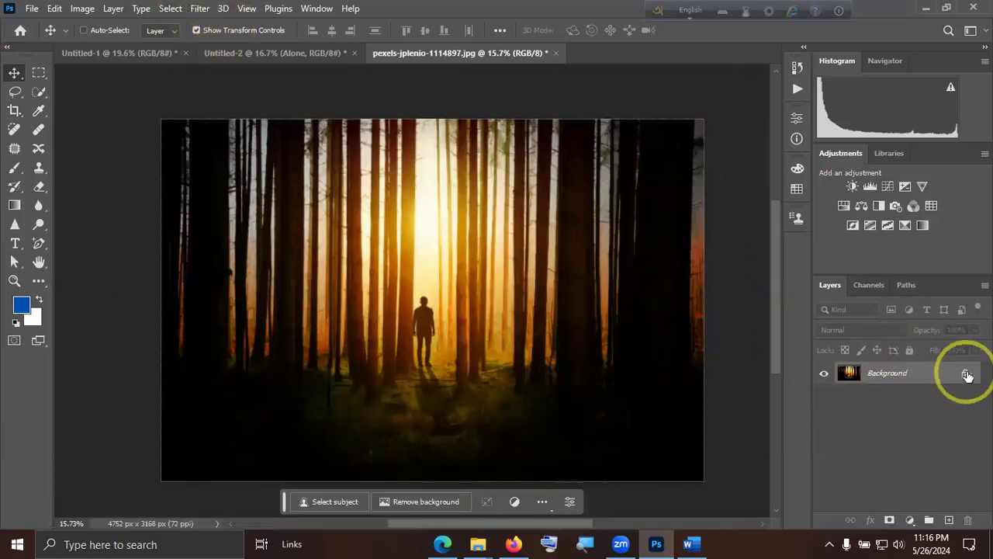
Unlock the Background layer and convert it to a smart object.
click(966, 374)
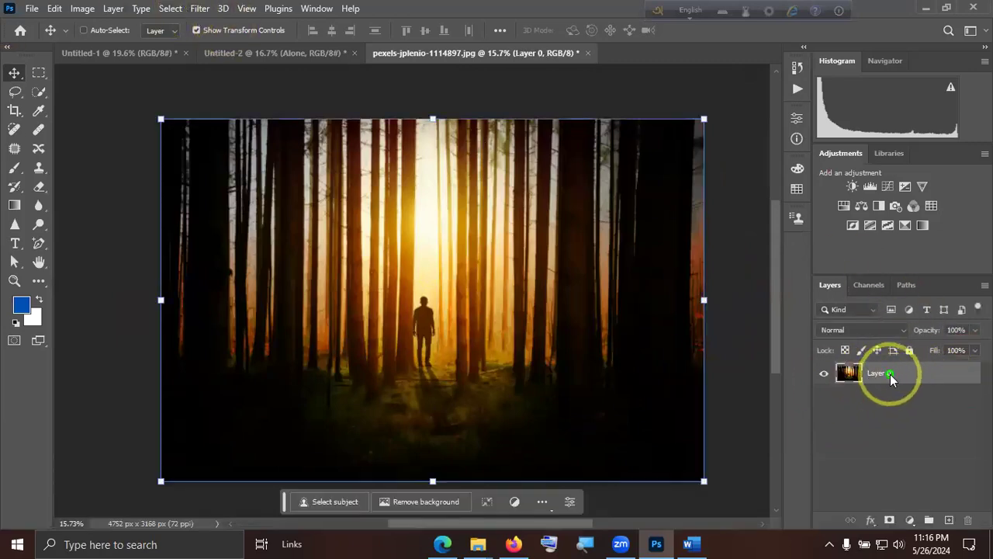
right_click(890, 374)
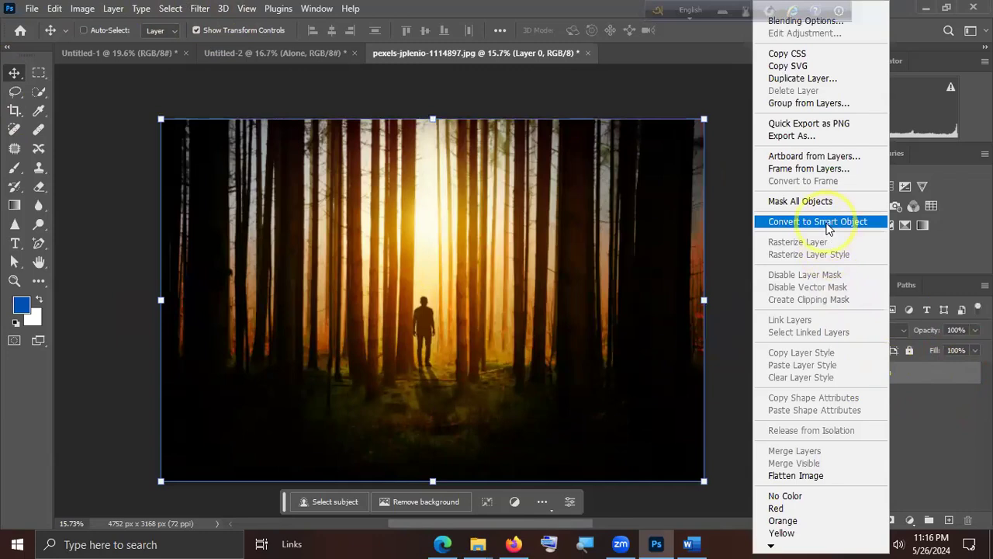
click(827, 223)
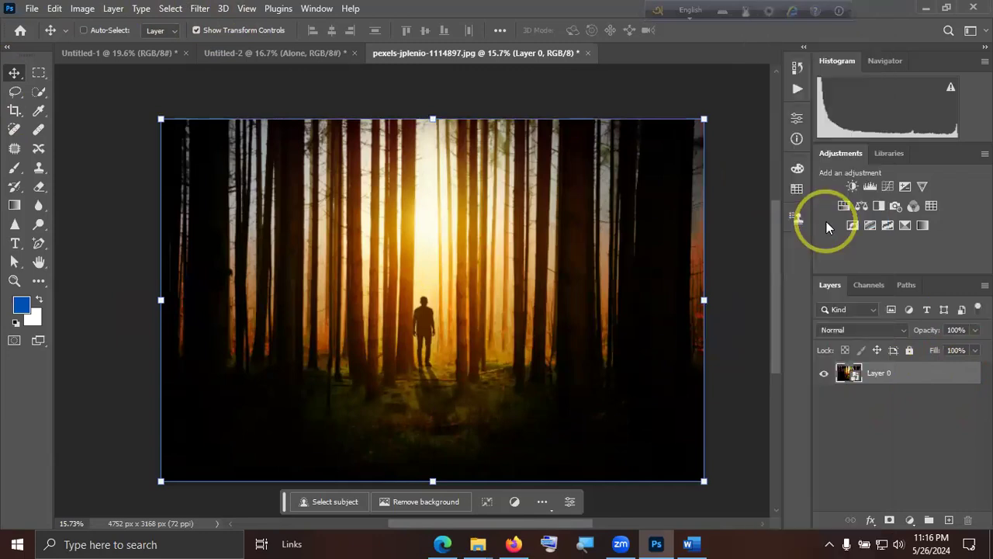
Apply a Radial Blur smart filter to the photo layer with the Spin method, Good quality and amount 16.
click(200, 9)
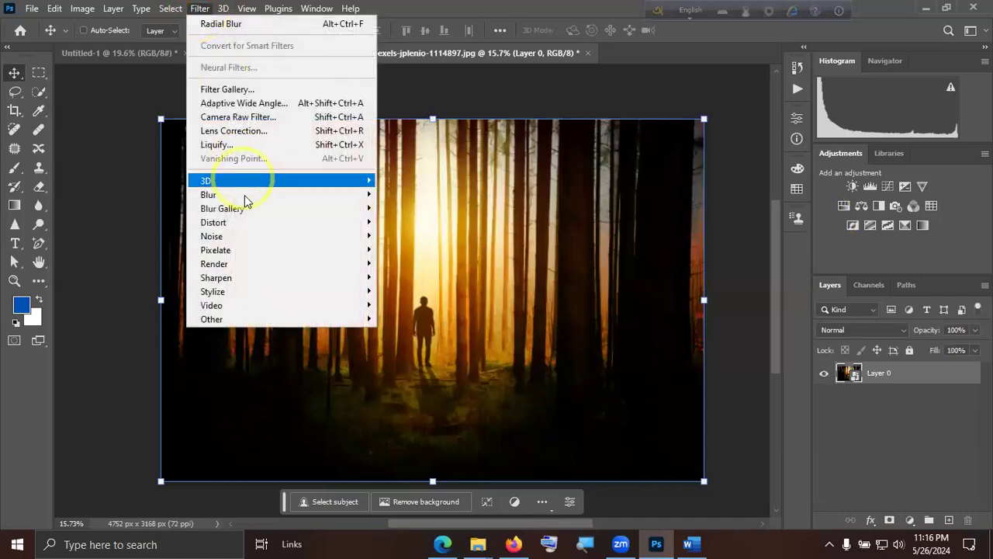
click(377, 194)
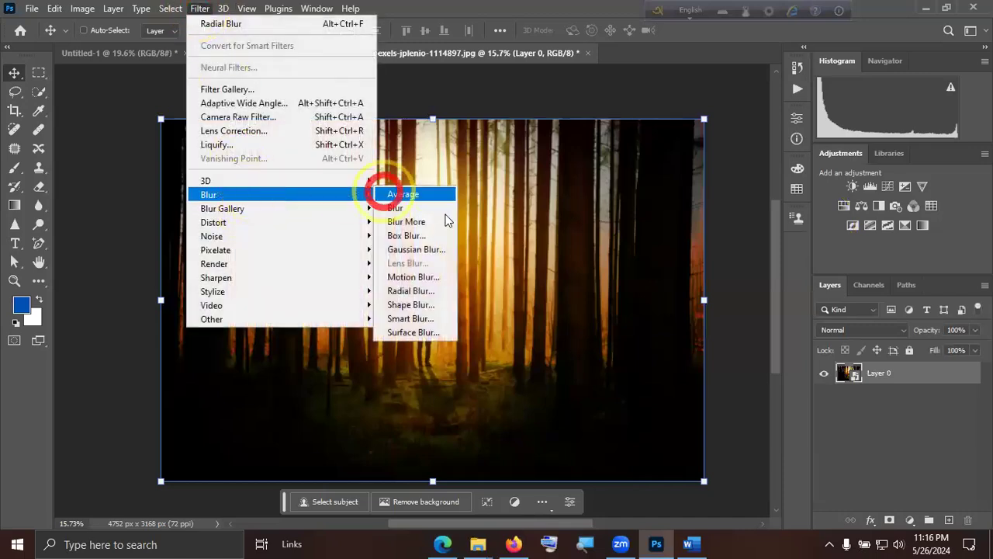
click(411, 291)
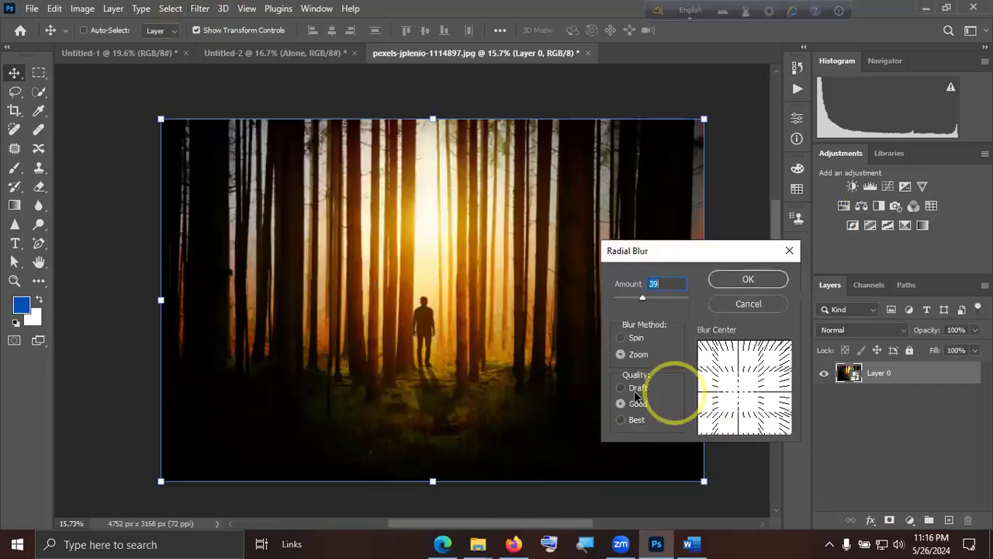
click(623, 338)
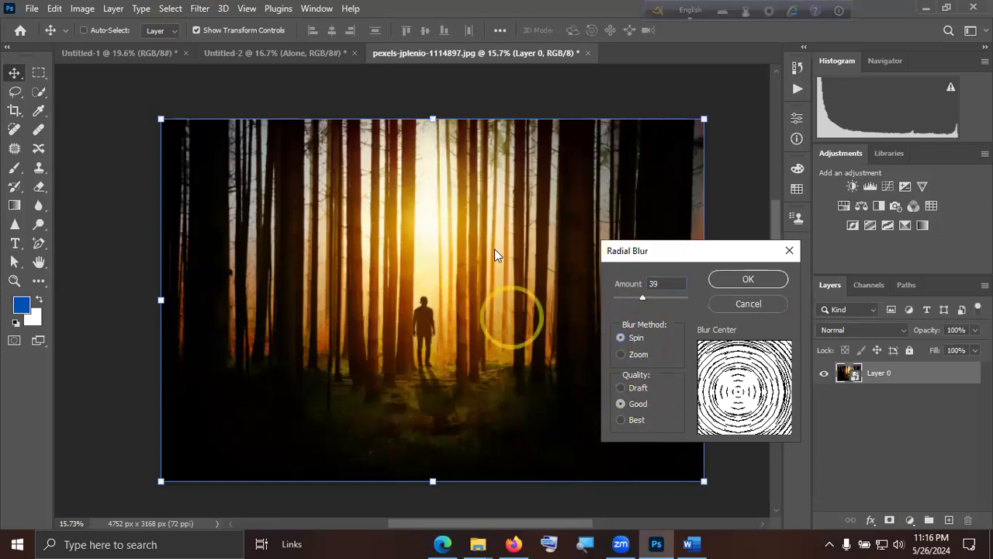
click(613, 405)
click(630, 298)
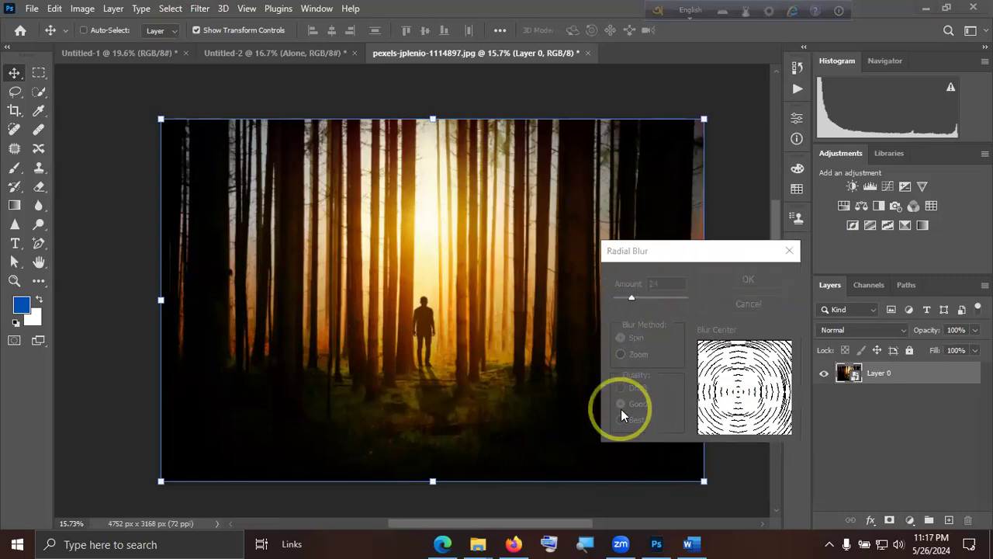
click(606, 455)
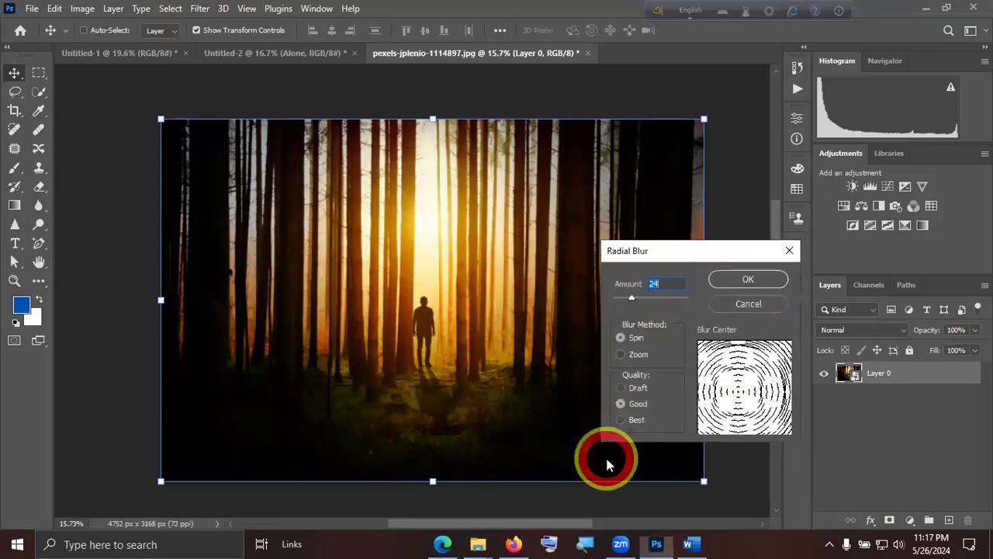
click(609, 409)
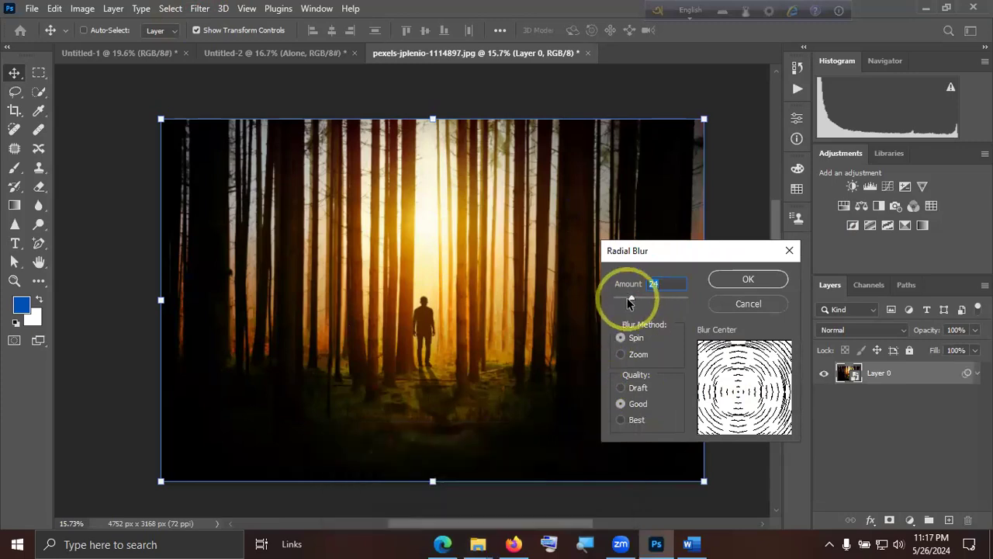
drag(630, 302, 627, 301)
click(747, 281)
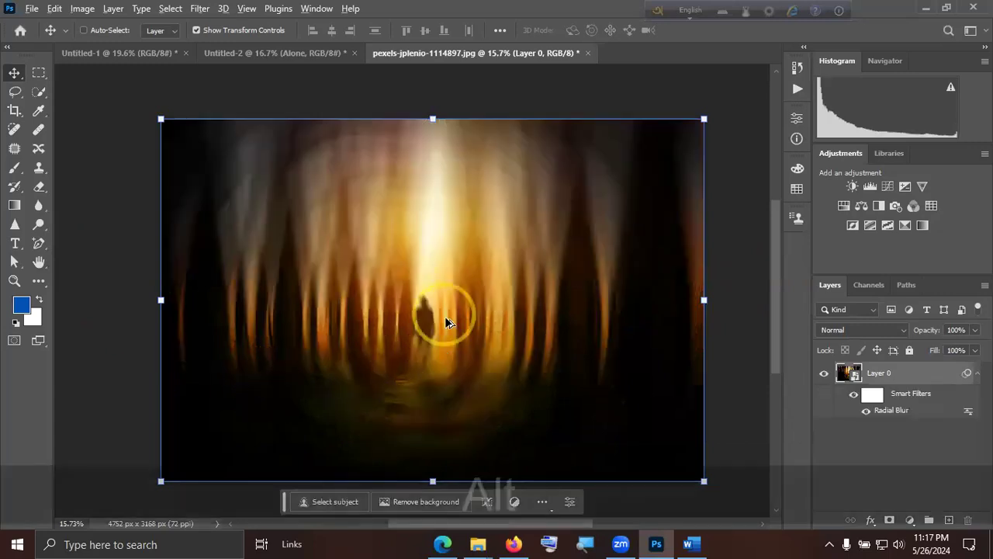
Edit the Radial Blur smart filter, moving its blur centre to the horizontal middle, and view the whole photo.
alt+scroll(444, 315, up, 2)
click(894, 411)
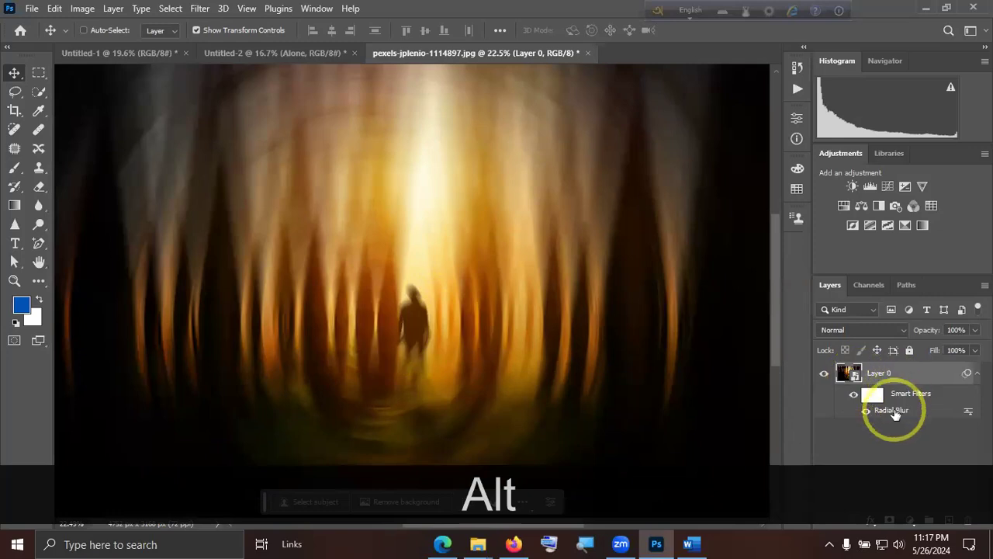
click(894, 412)
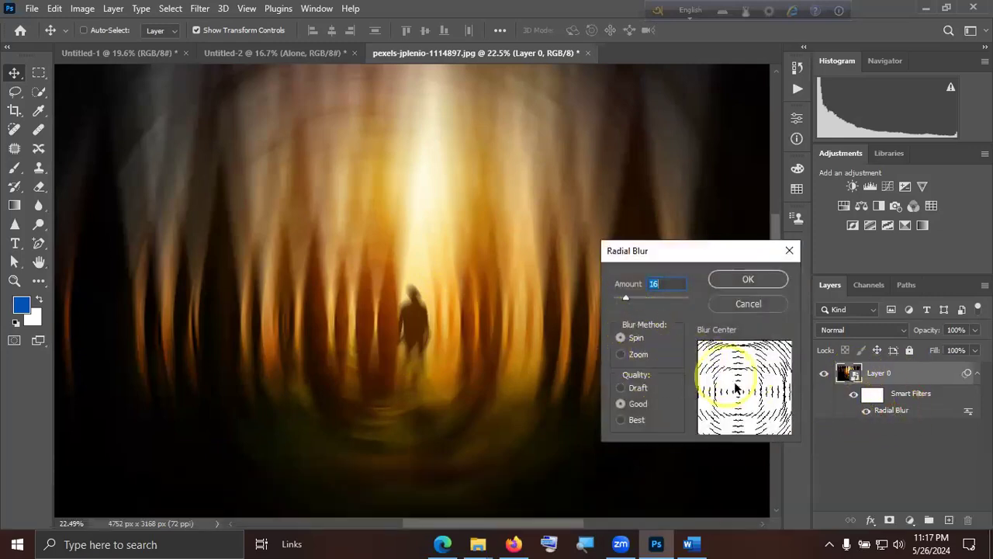
click(737, 297)
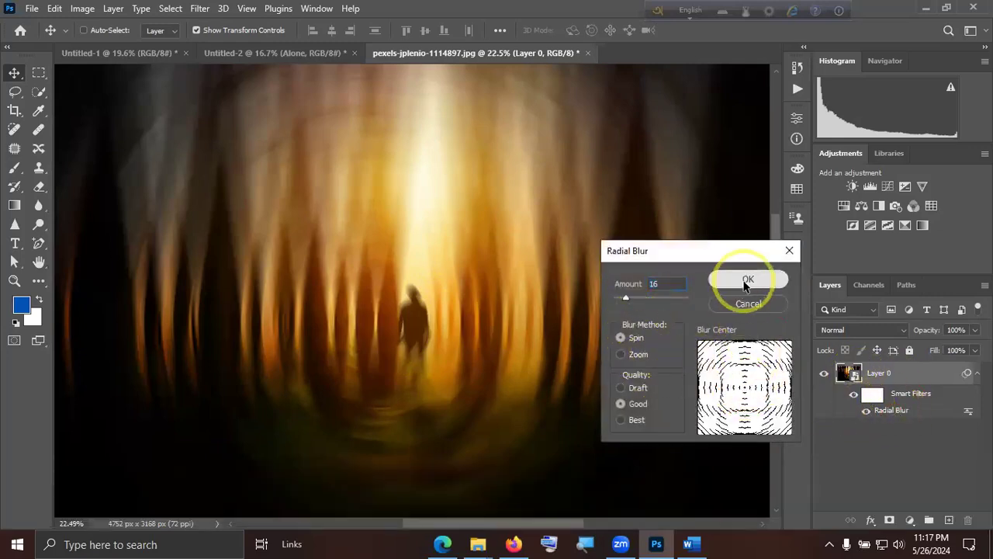
click(745, 283)
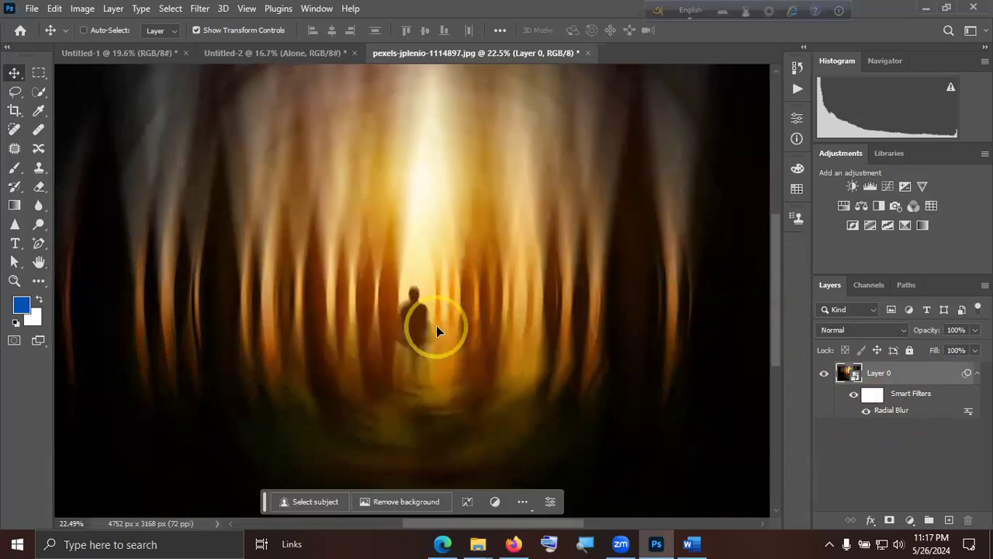
key(ctrl+KP_0)
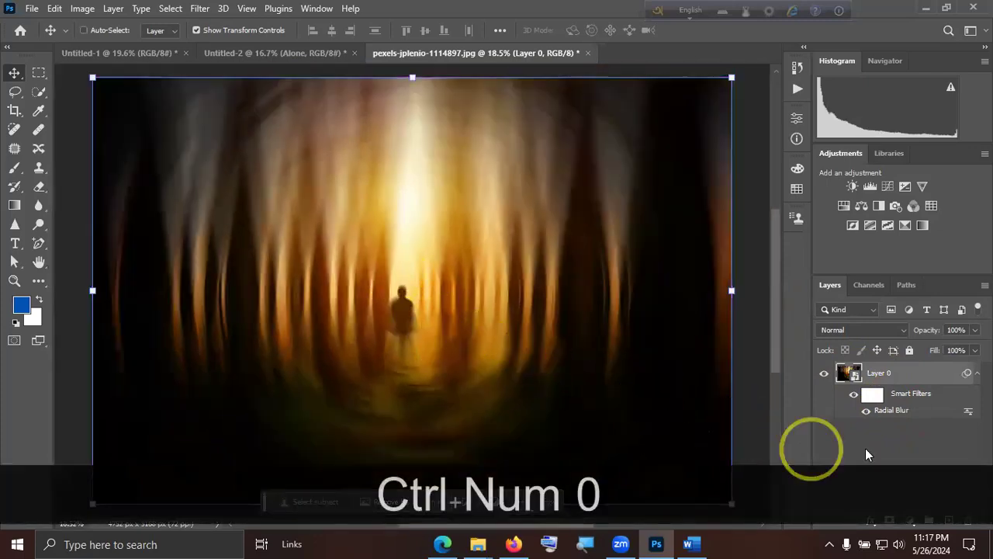
Undo the blur-centre edit and the Radial Blur smart filter on the forest photo.
key(ctrl+z)
key(ctrl+z)
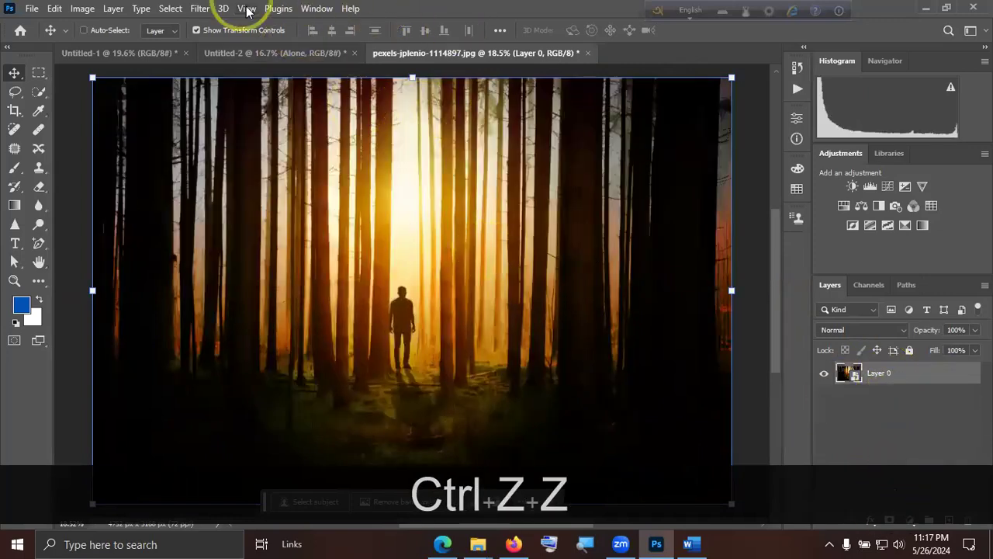
click(198, 10)
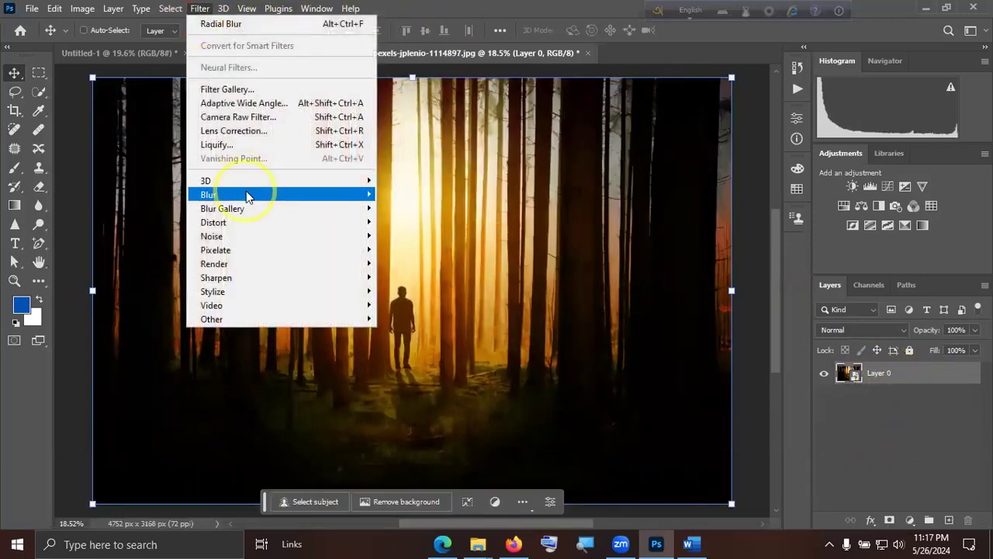
mouse_move(248, 195)
click(909, 463)
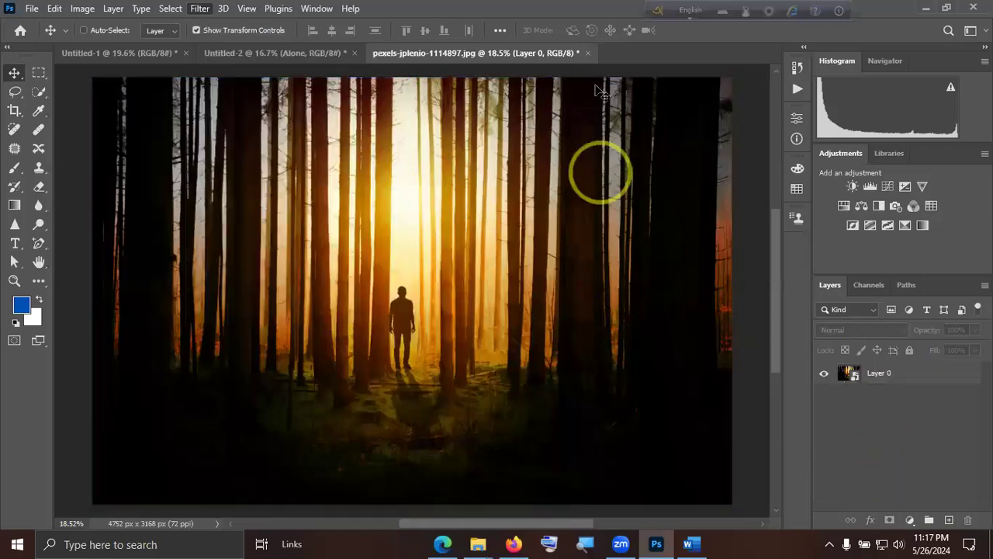
Close the forest photo document without saving and switch to the Untitled-1 document.
click(555, 53)
click(490, 211)
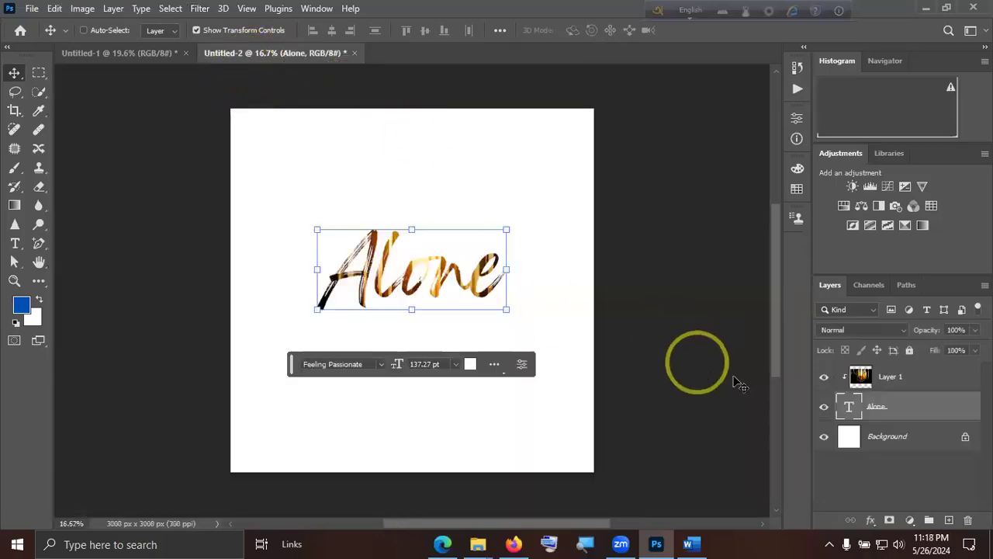
click(117, 53)
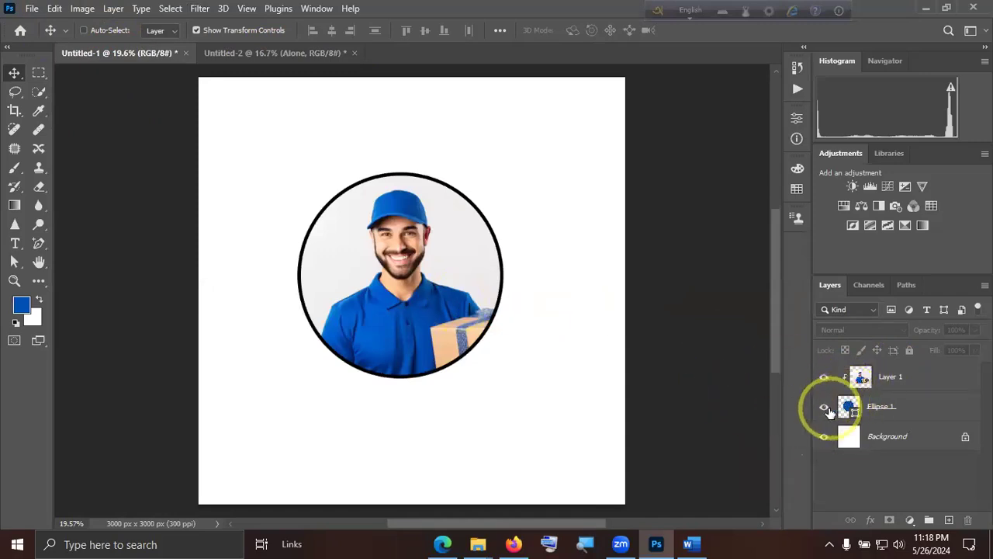
Release the clipping mask of the delivery man's Layer 1 and delete the Ellipse 1 layer.
right_click(928, 377)
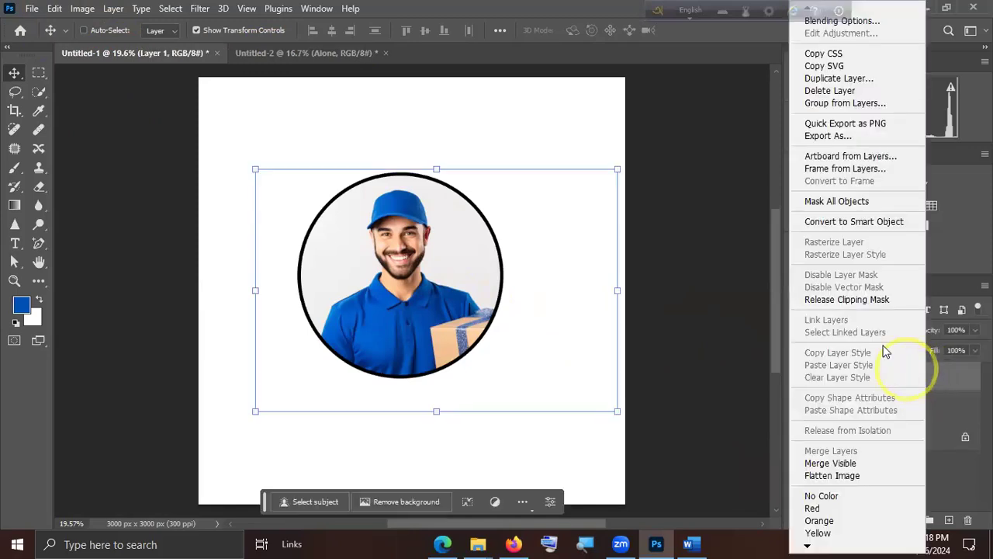
click(870, 301)
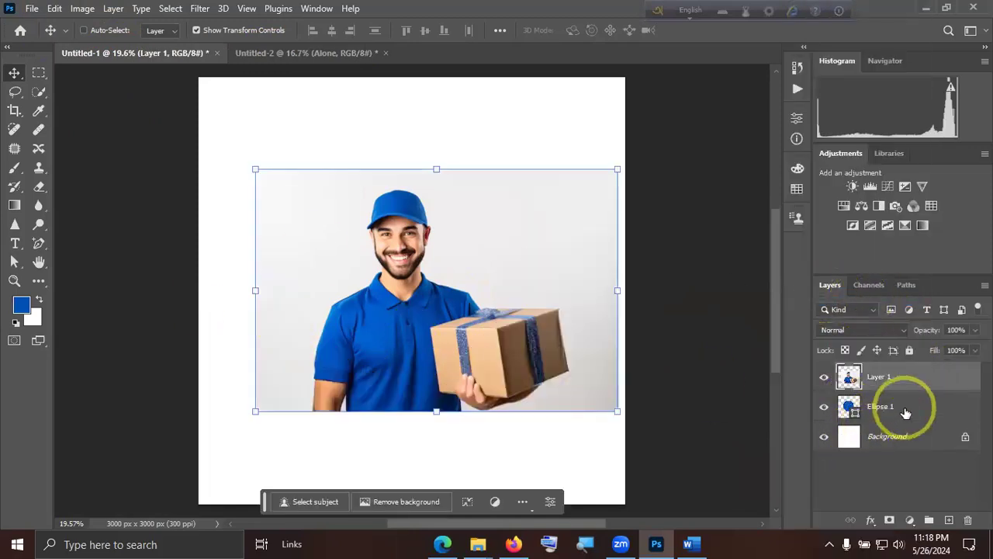
click(906, 409)
key(Delete)
Remove the background from the delivery man's photo on Layer 1 and collapse its properties.
click(900, 377)
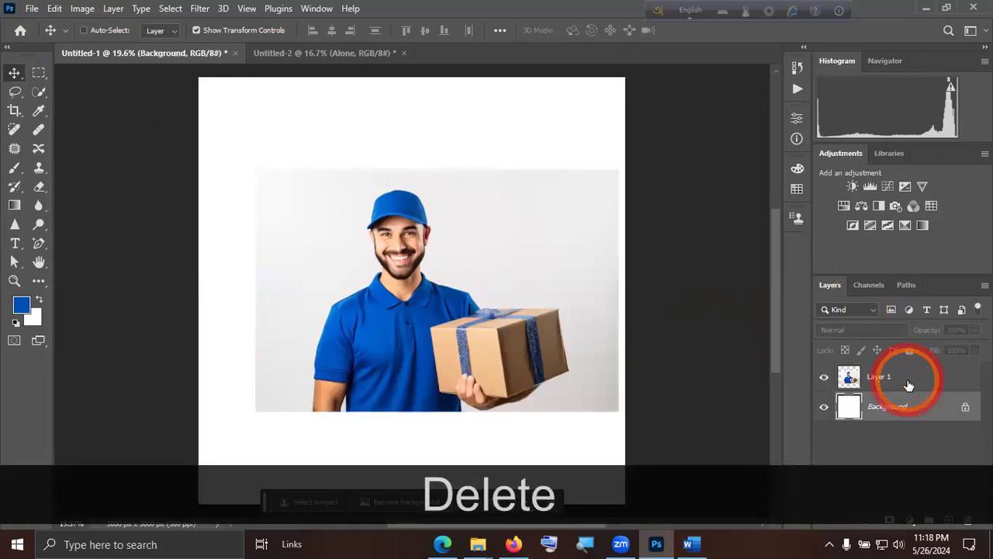
click(316, 9)
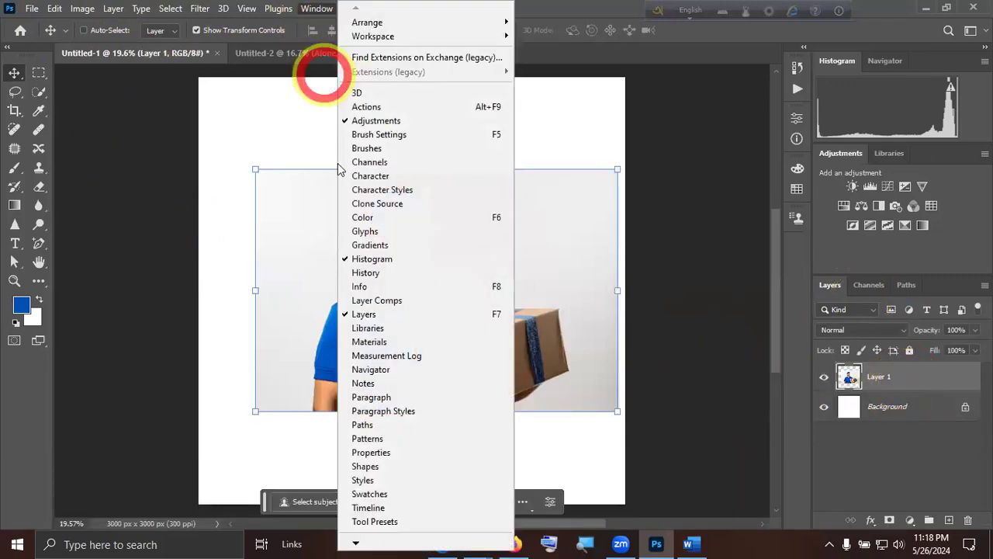
click(388, 453)
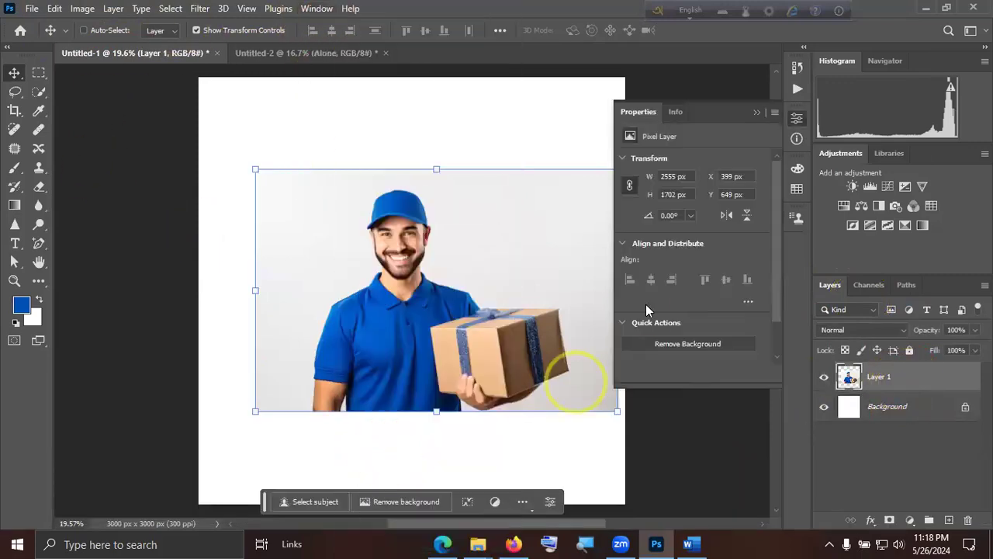
click(678, 344)
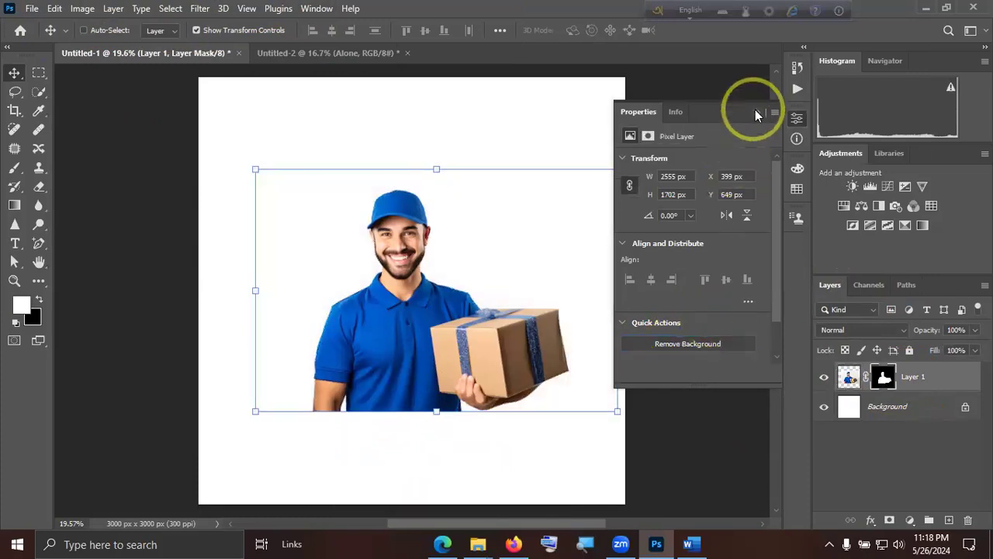
click(755, 113)
Enlarge the delivery man to about 132% and place him in the lower-left corner of the canvas.
drag(450, 159, 508, 90)
drag(485, 262, 394, 360)
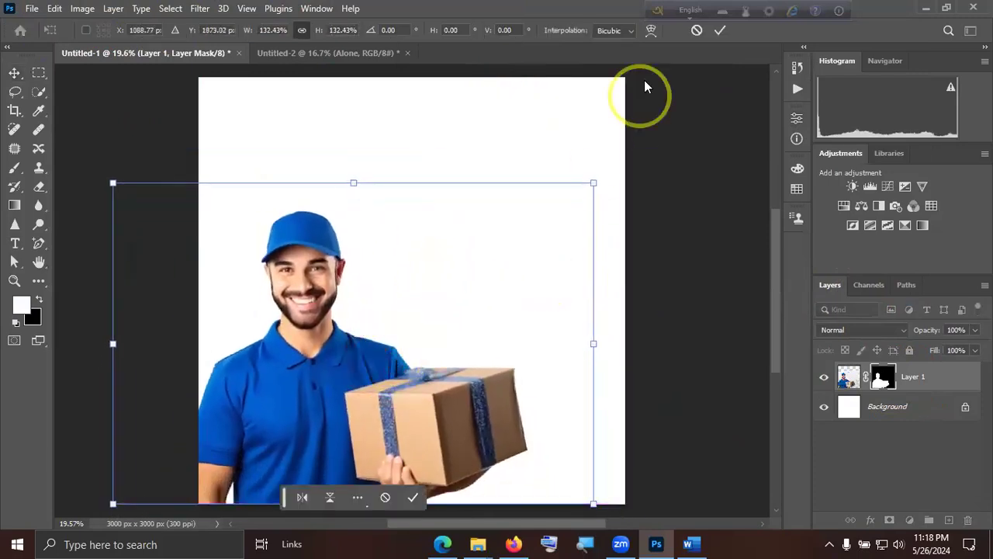
click(722, 33)
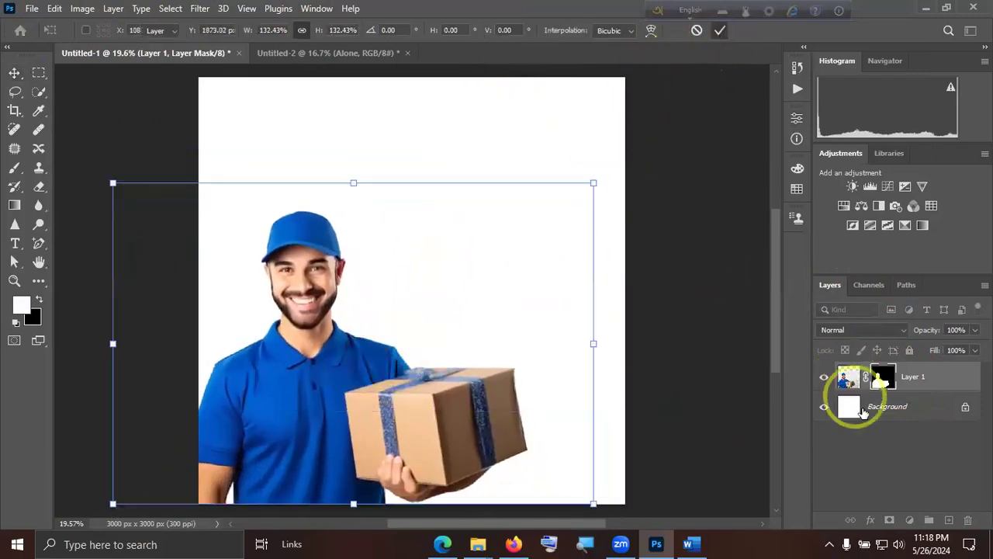
click(893, 458)
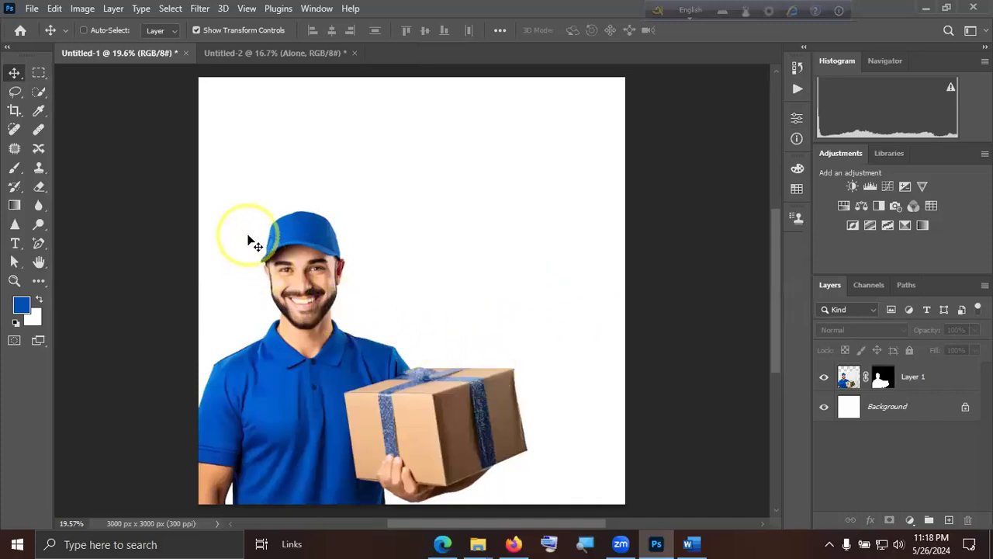
click(32, 8)
click(57, 40)
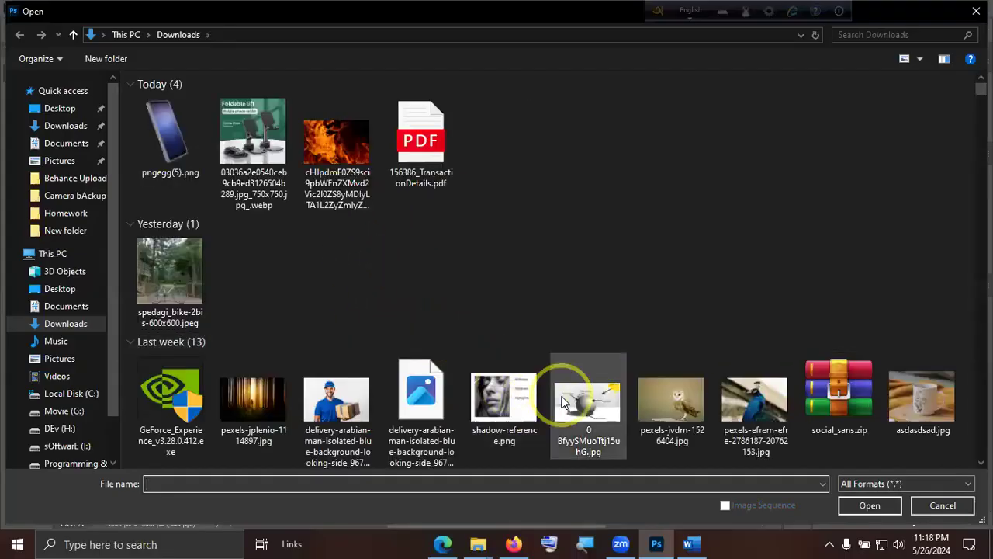
scroll(561, 401, down, 6)
scroll(561, 393, down, 3)
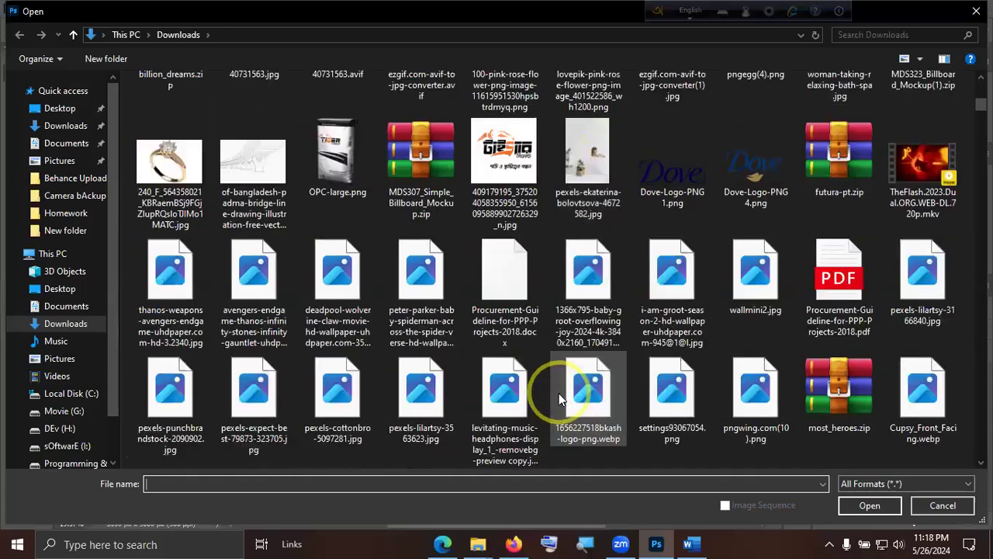
double_click(576, 397)
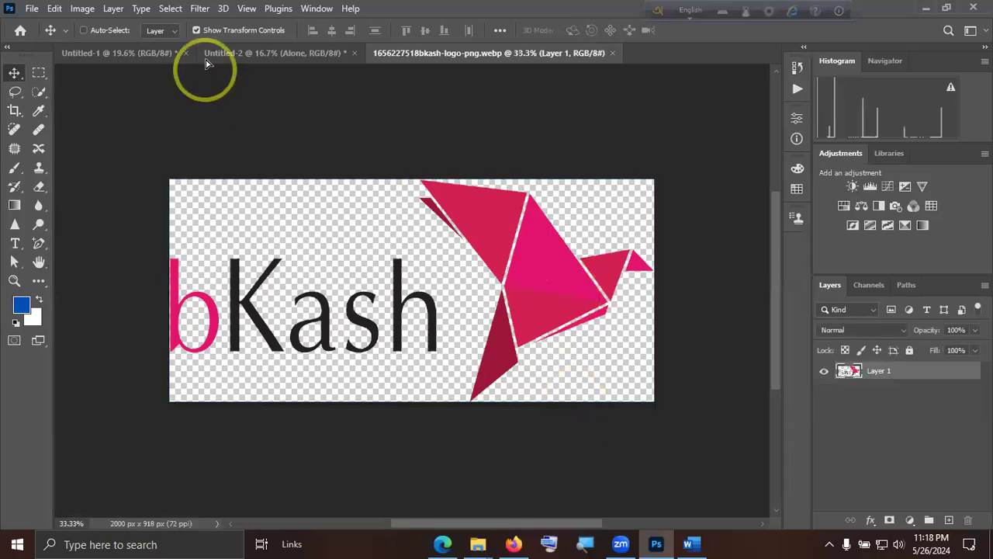
Bring the bKash logo into Untitled-1, scale it to about 35% and place it near the canvas's upper-right corner.
click(132, 51)
drag(465, 217, 465, 219)
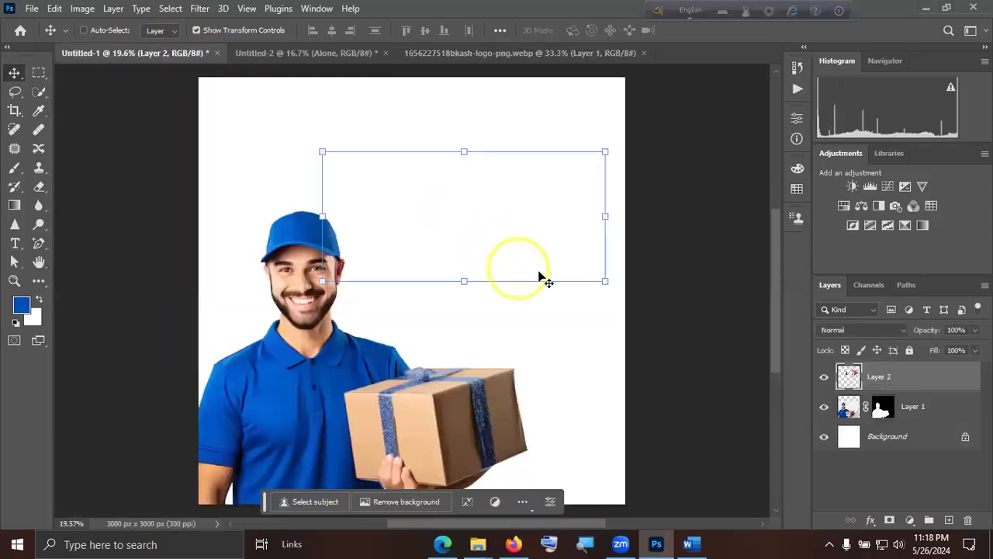
drag(605, 279, 568, 143)
click(703, 85)
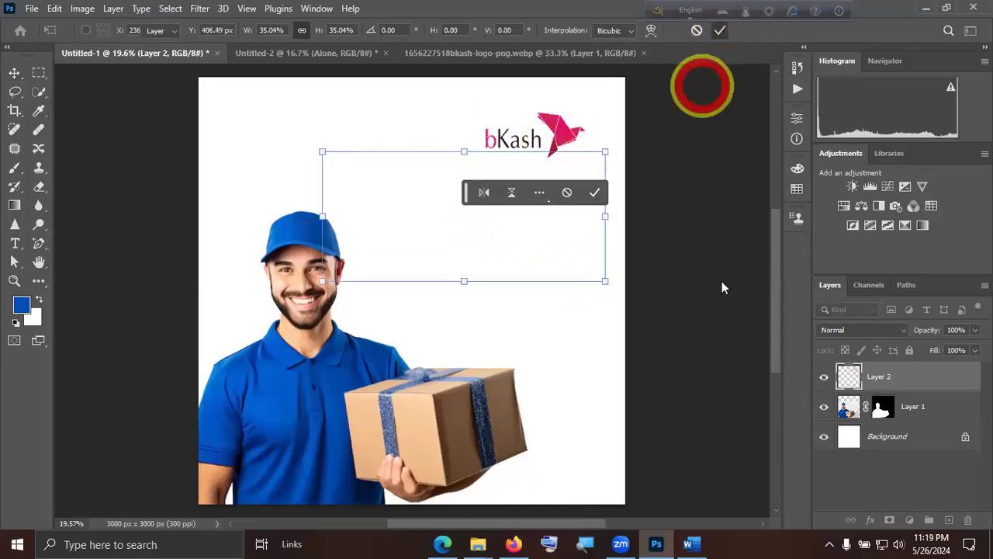
click(911, 495)
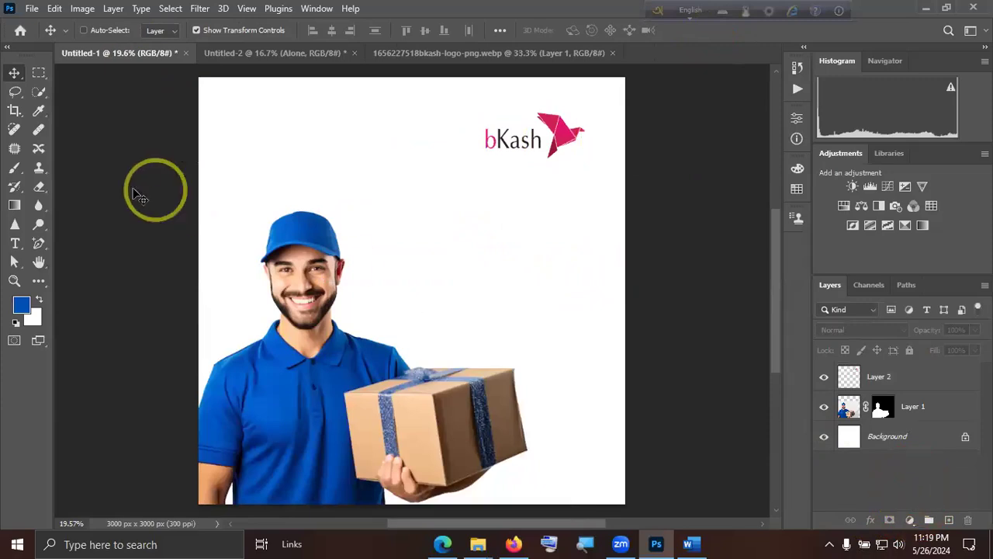
Add a placeholder text beside the man's head, coloured black (000000), with the 12 pt Feeling Passionate font.
click(15, 243)
click(411, 232)
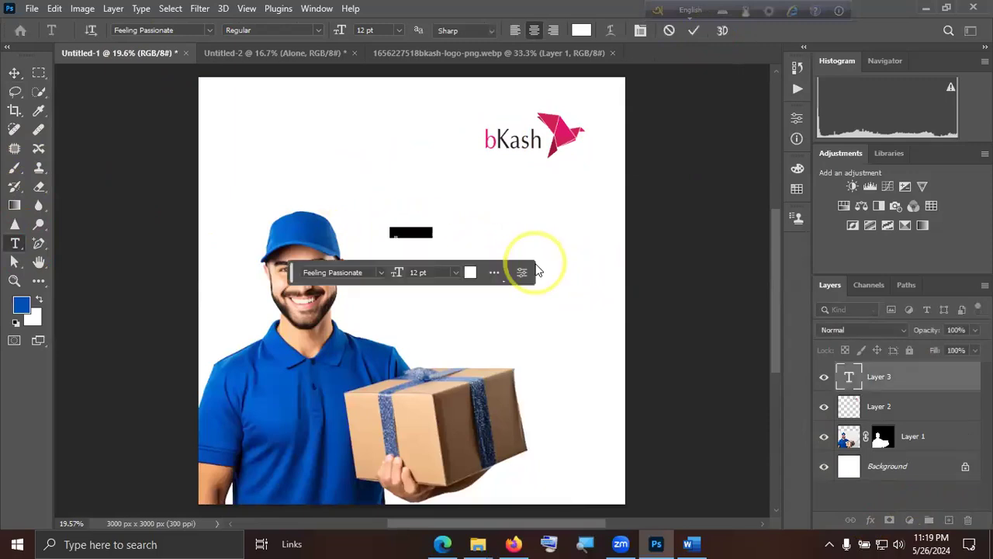
click(581, 30)
click(644, 239)
click(746, 263)
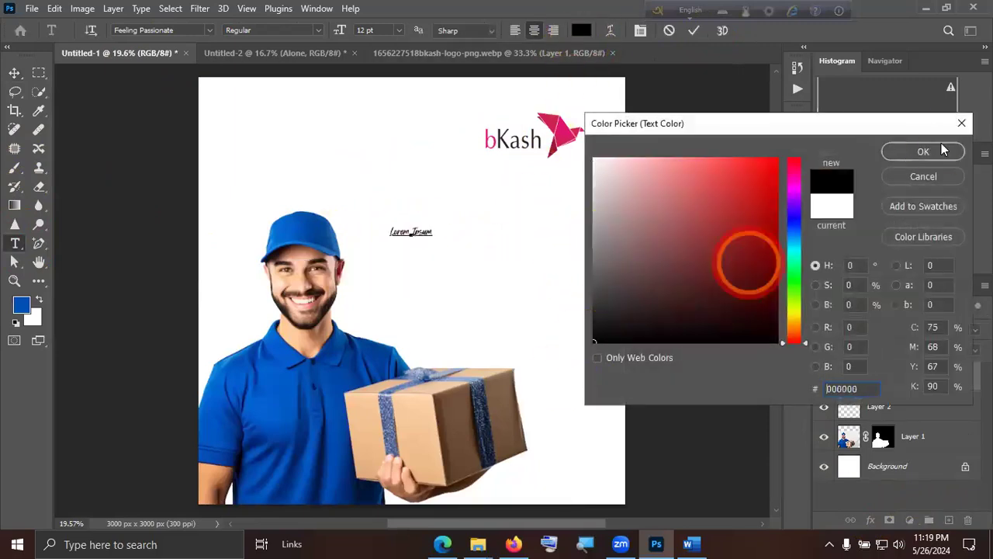
click(937, 149)
click(694, 33)
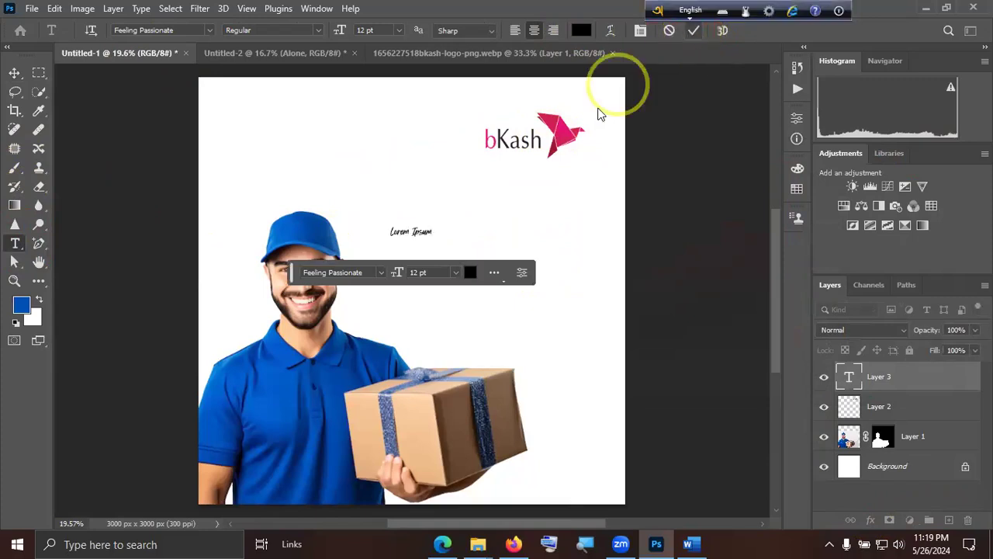
Replace the placeholder text with Bangla text starting with "যেকোনো সময়", using the Bangla phonetic keyboard.
click(15, 73)
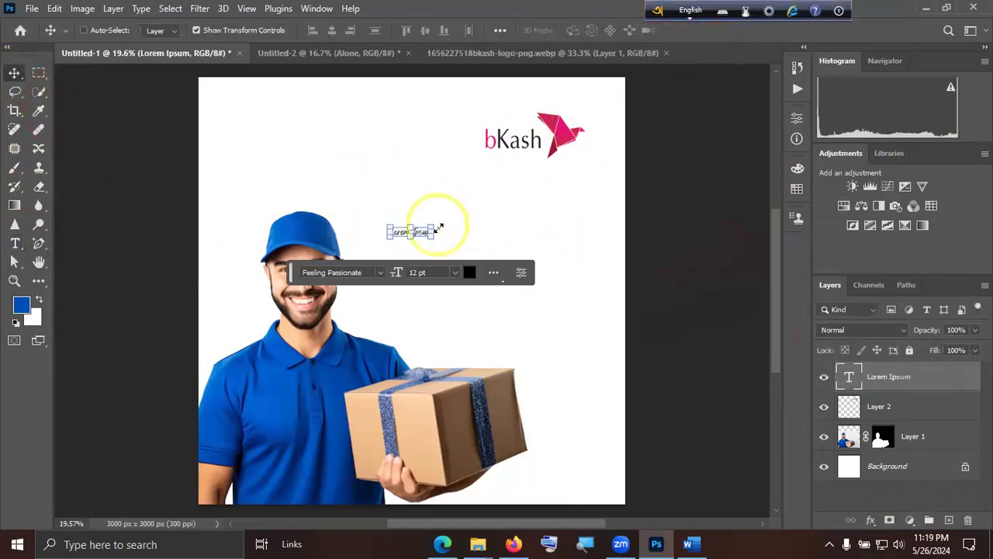
double_click(423, 233)
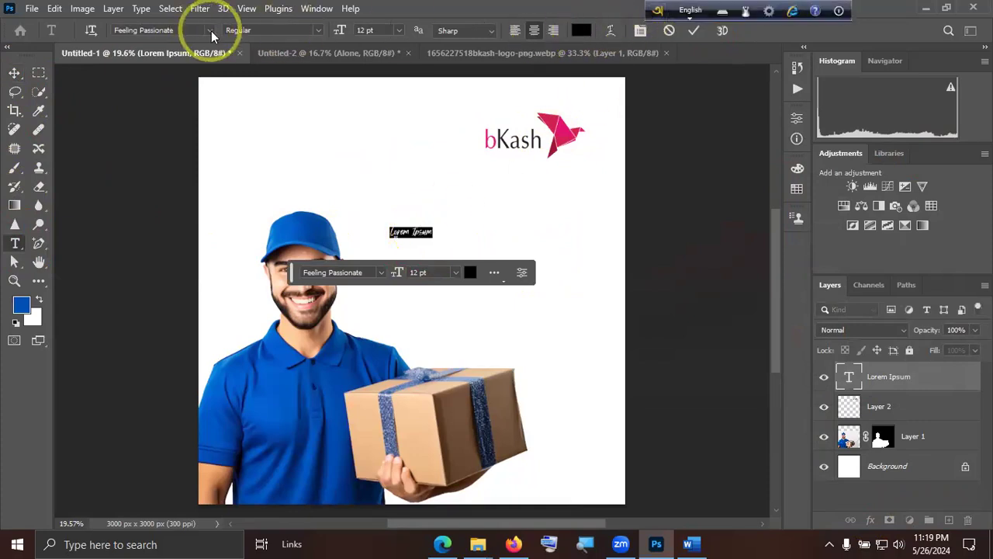
click(686, 11)
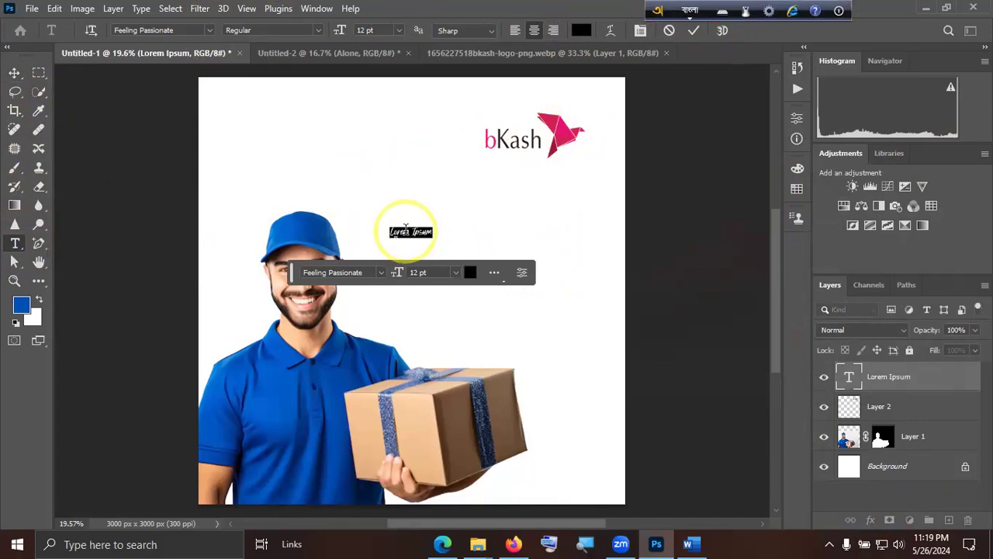
text(ze)
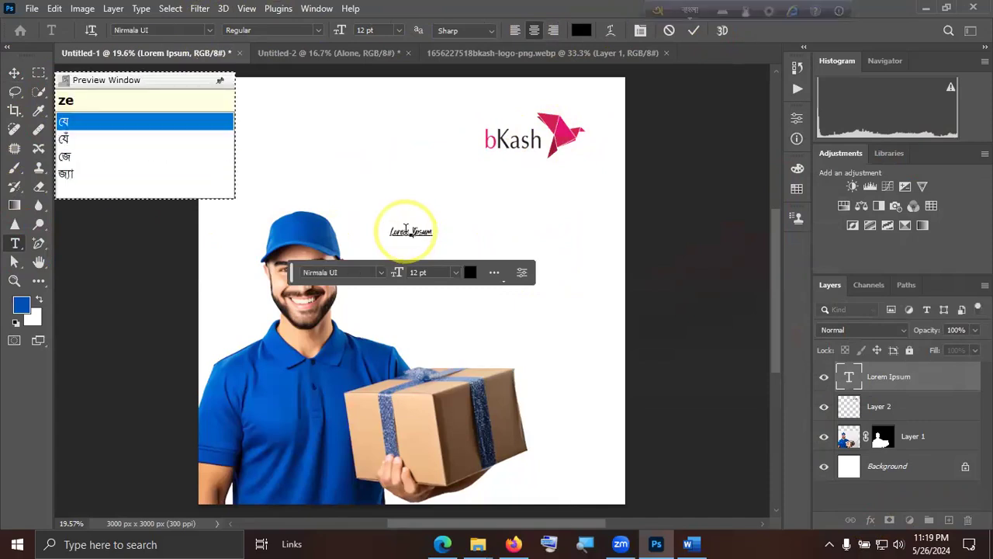
text(kOnO somoy )
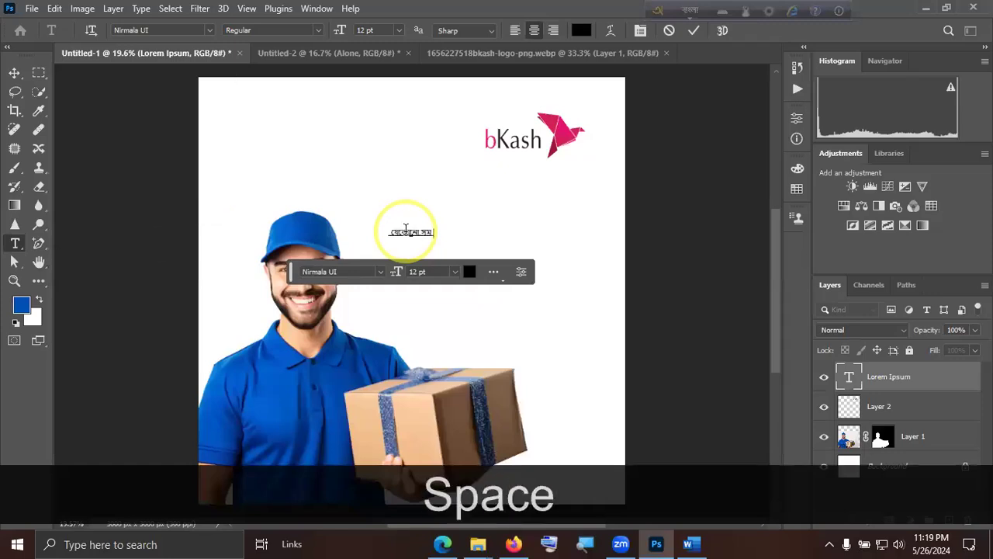
text(bikash)
key(BackSpace)
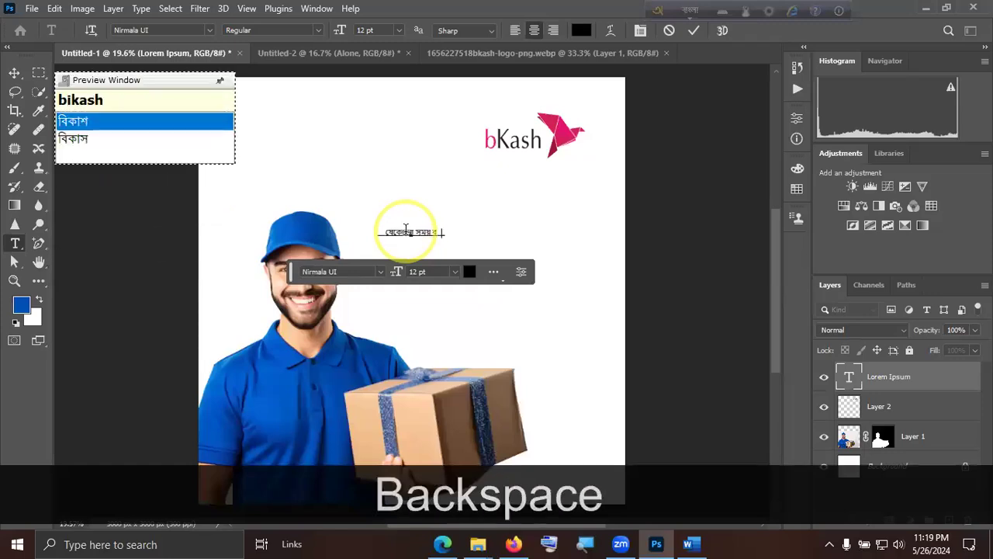
key(BackSpace)
key(BackSpace)
key(BackSpace)
key(BackSpace)
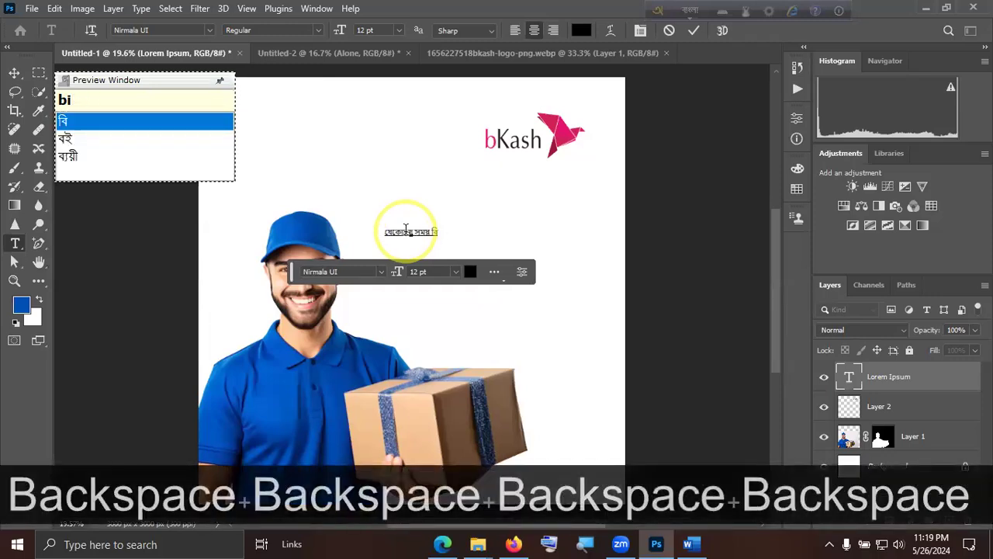
key(BackSpace)
key(BackSpace)
Complete the first line of the Bangla text with "ডেলিভারি পেতে" and start a second line.
key(shift)
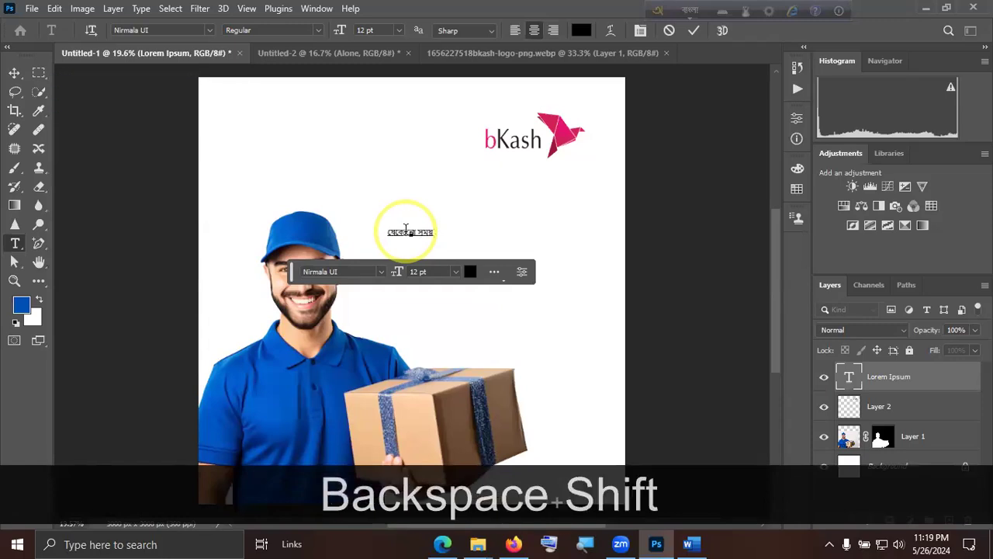
text(Delivar)
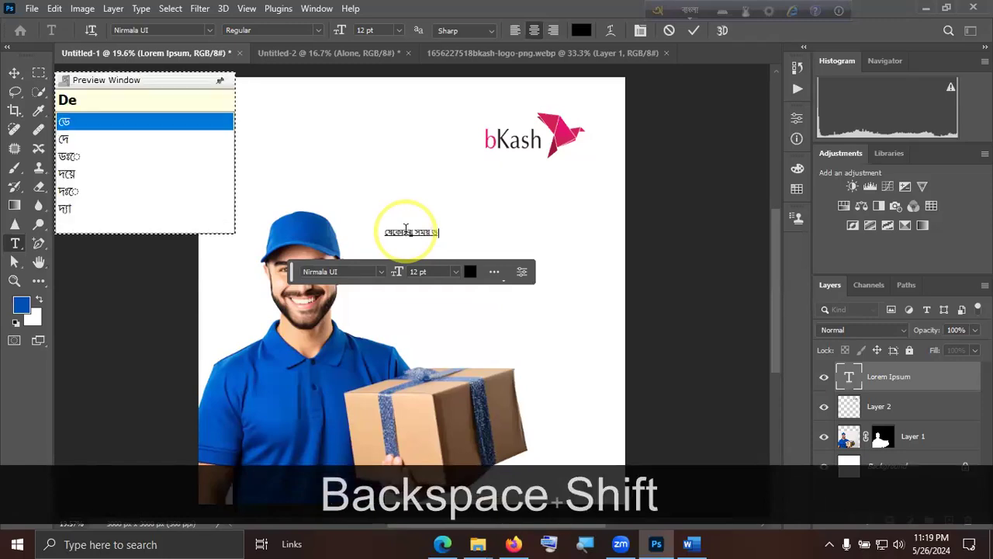
text( p)
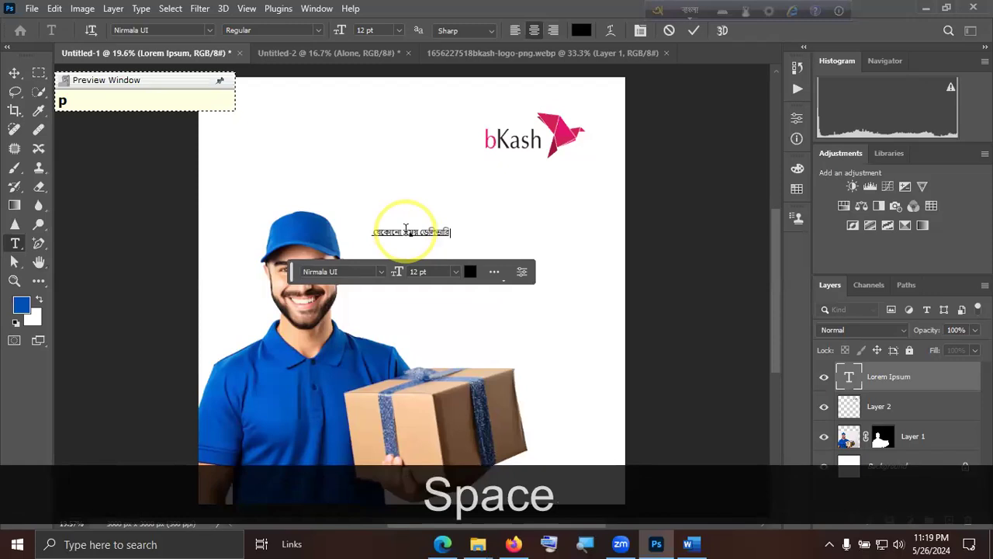
text(e)
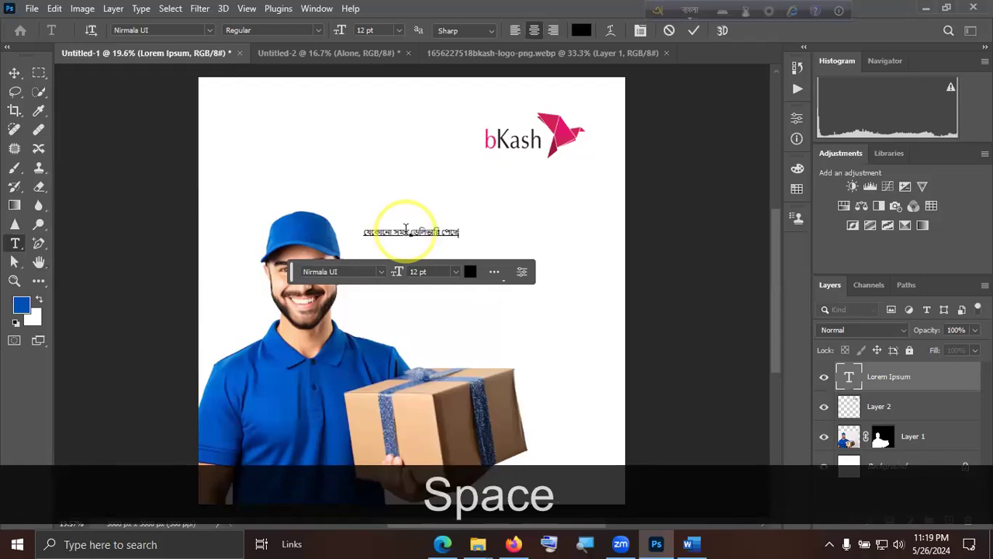
key(Return)
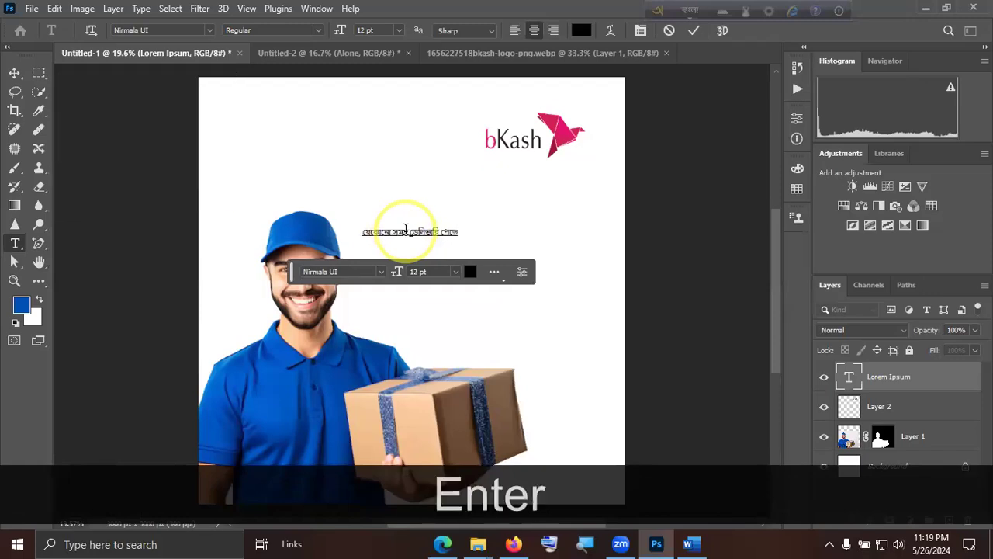
Enter "বিকাশ করুন এখনি" as the second line and commit the text.
text(bikash)
key(BackSpace)
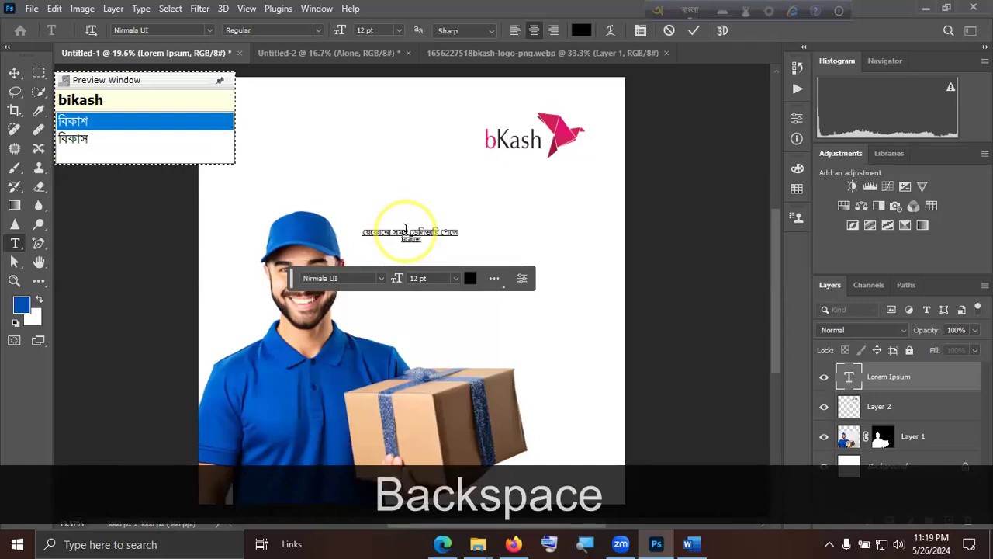
text(koru )
text(ekhon)
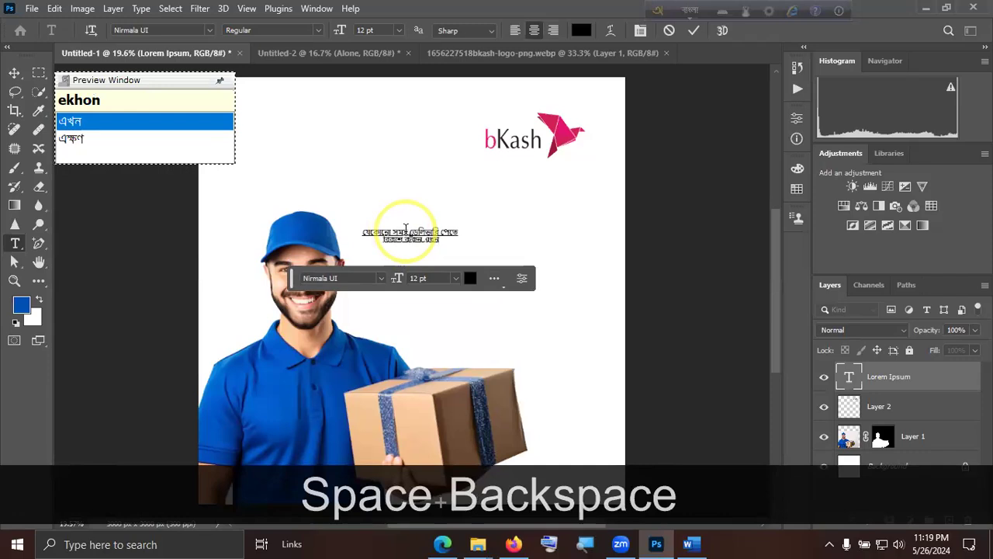
text(i)
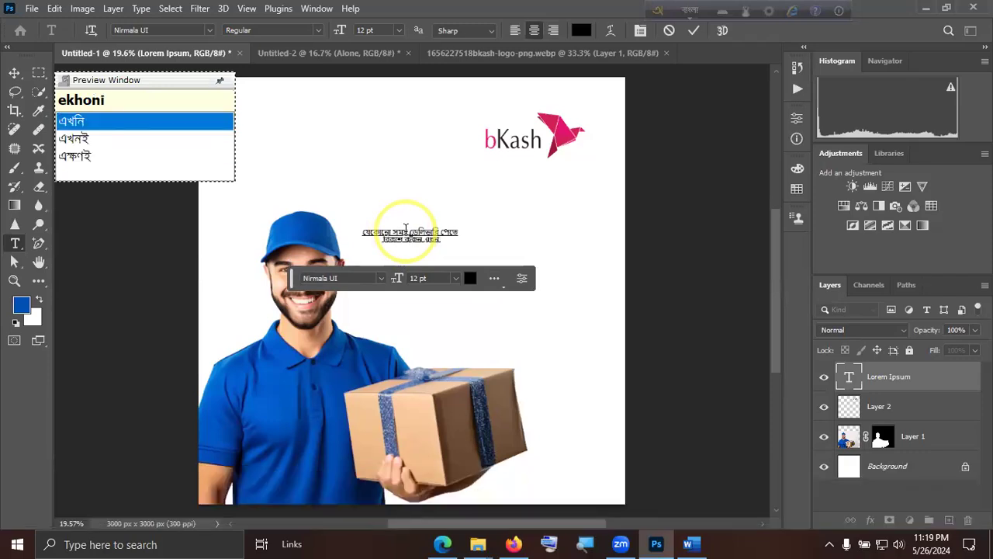
click(689, 31)
key(v)
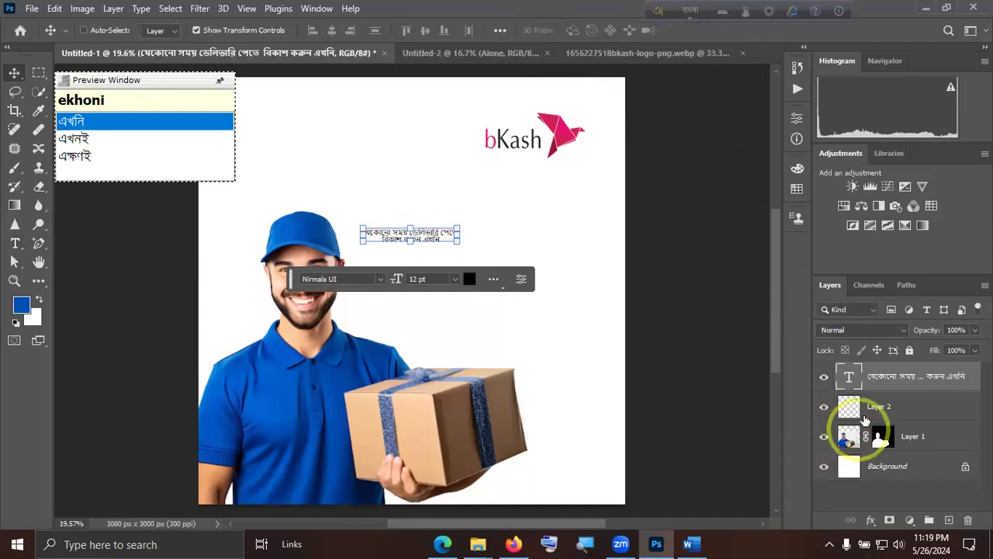
Left-align both lines of the Bangla text.
double_click(851, 379)
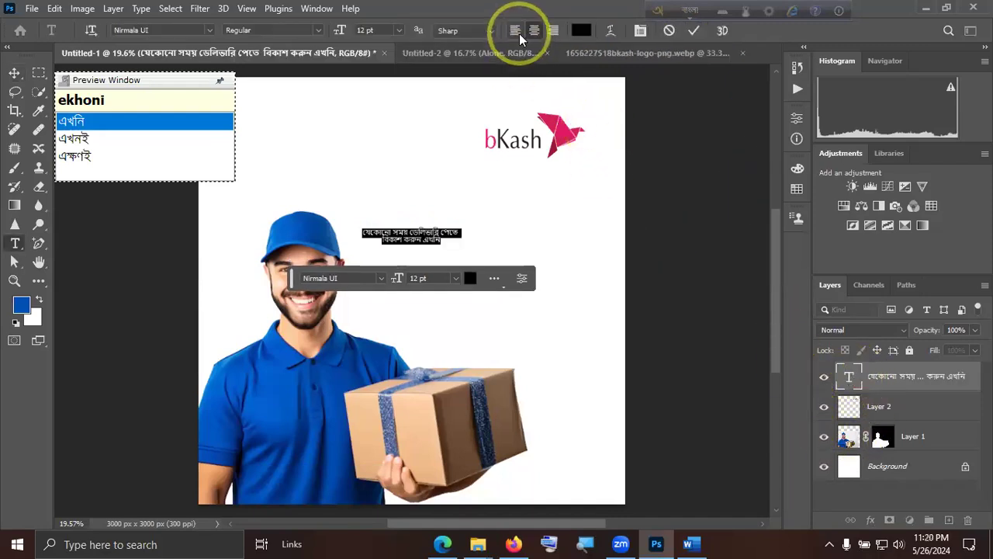
click(515, 31)
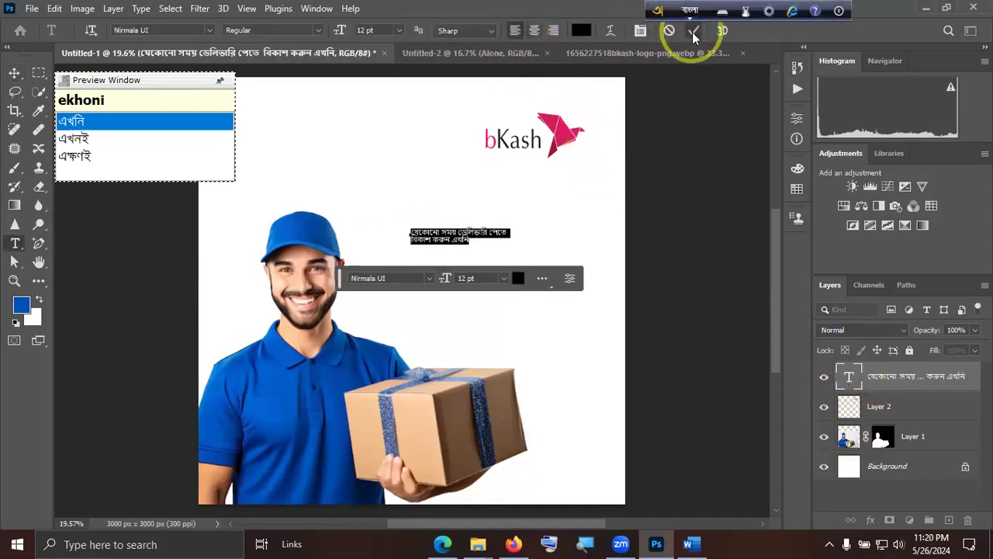
Switch the keyboard back to English and set the whole Bangla text to 36 pt with Auto leading.
double_click(849, 379)
click(683, 11)
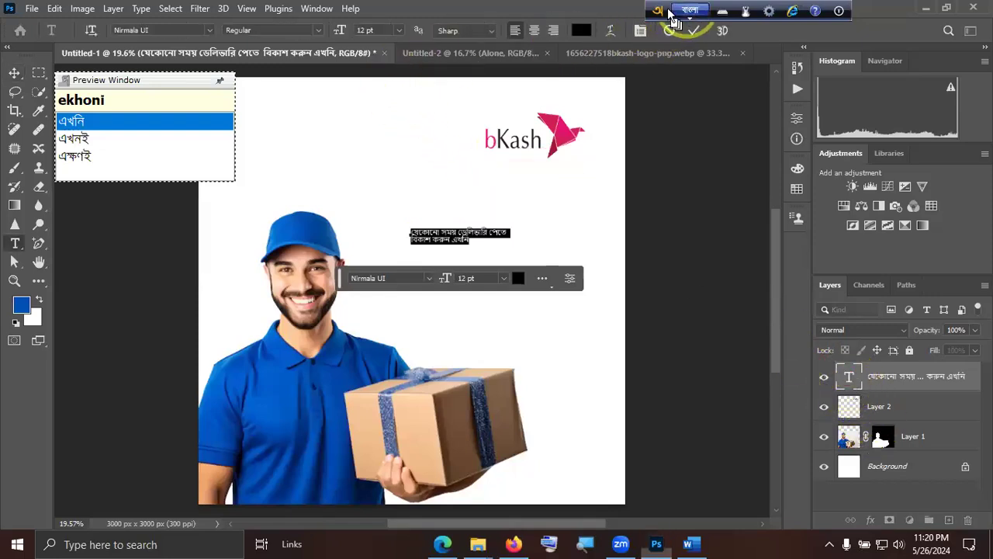
click(400, 32)
click(377, 189)
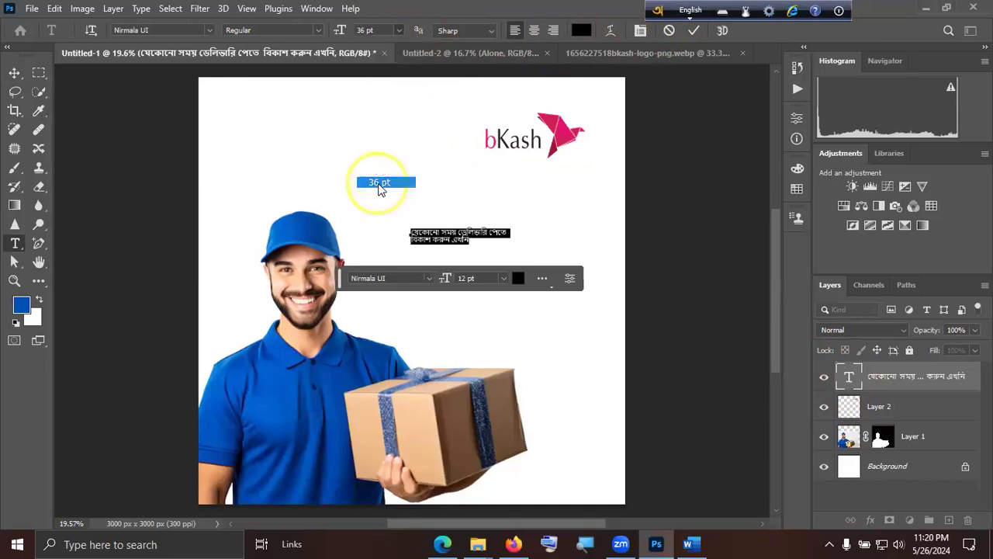
click(641, 30)
click(773, 288)
click(767, 302)
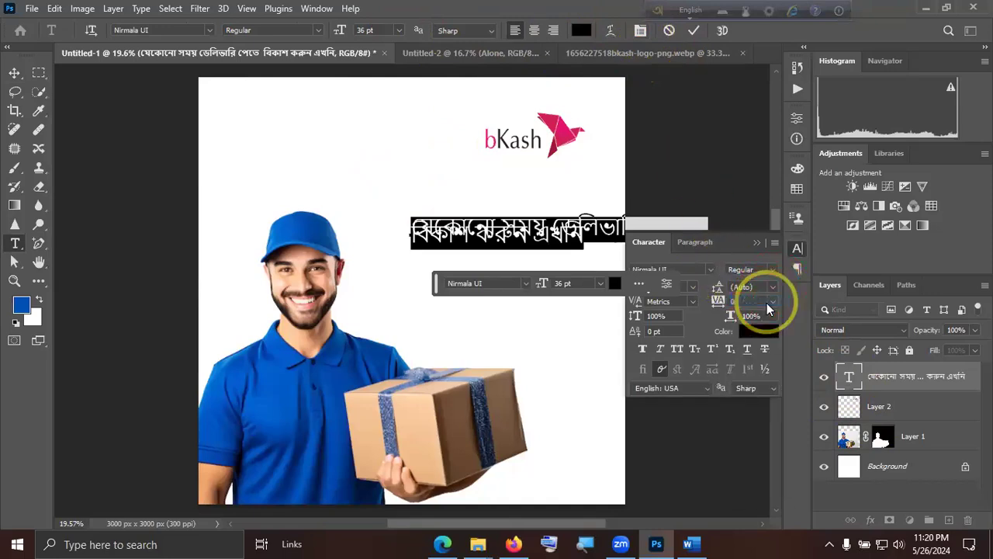
click(694, 31)
Move the Bangla text next to the man's cap and set its font to Hind Siliguri Bold.
key(v)
drag(574, 231, 502, 219)
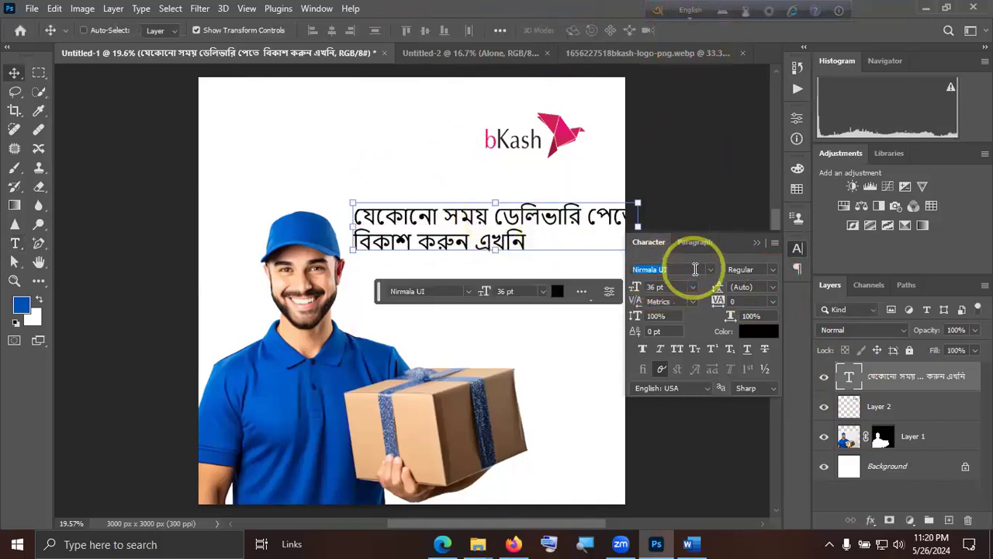
text(hind)
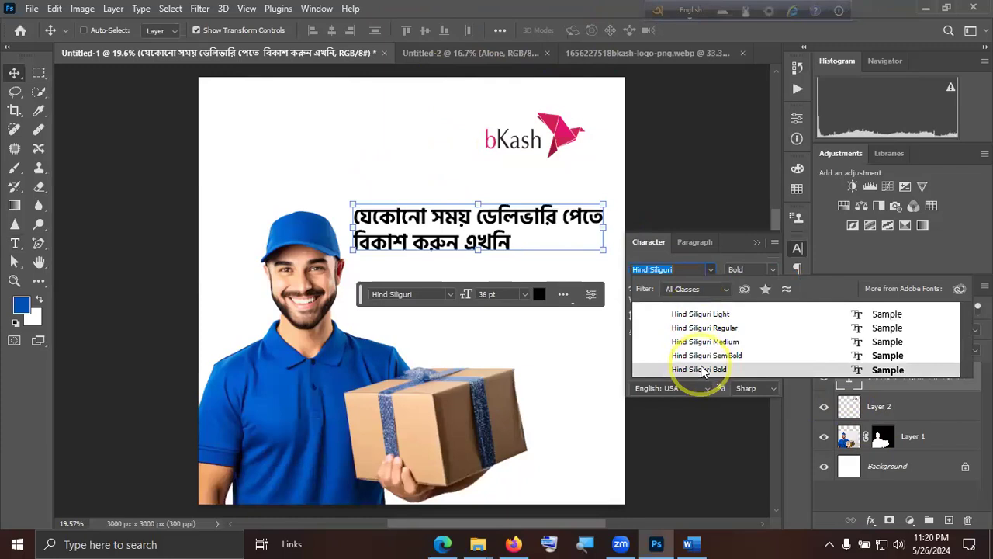
click(703, 370)
click(756, 243)
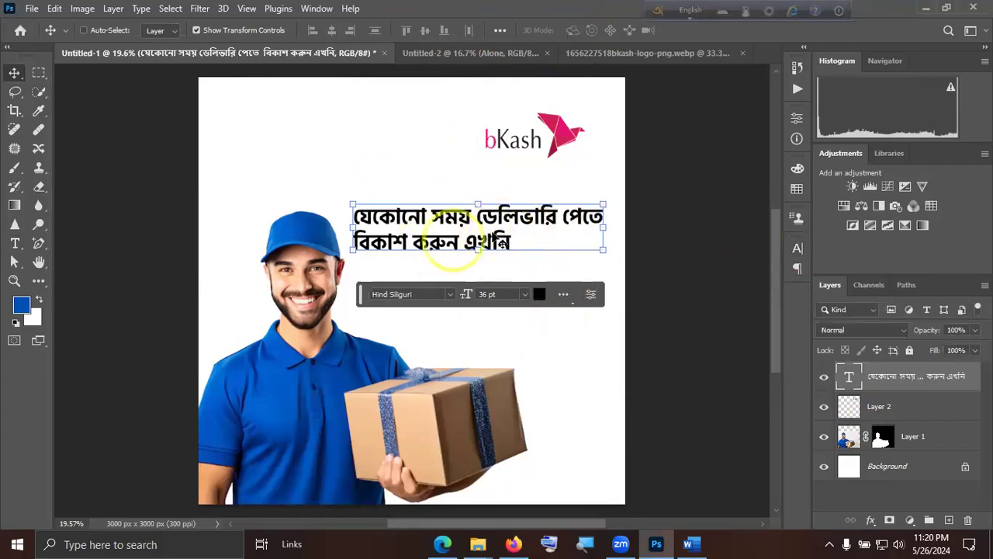
Enlarge only the word "বিকাশ" in the second line to 60 pt.
double_click(416, 239)
drag(411, 243, 356, 242)
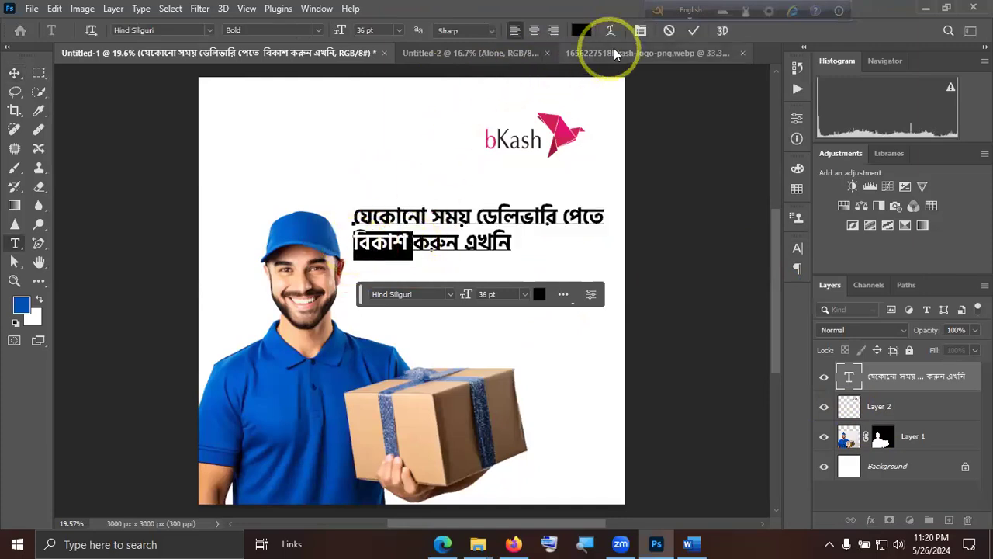
click(641, 31)
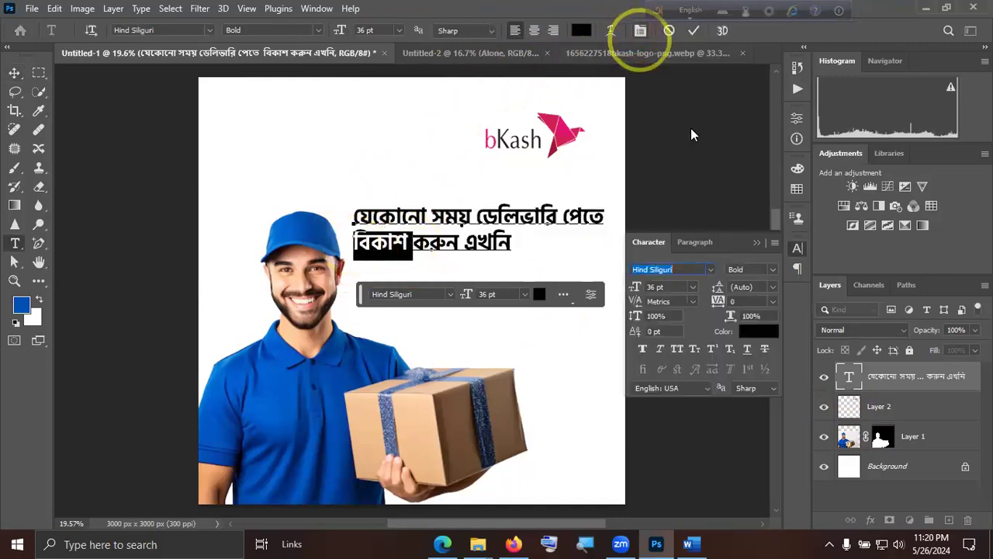
click(693, 287)
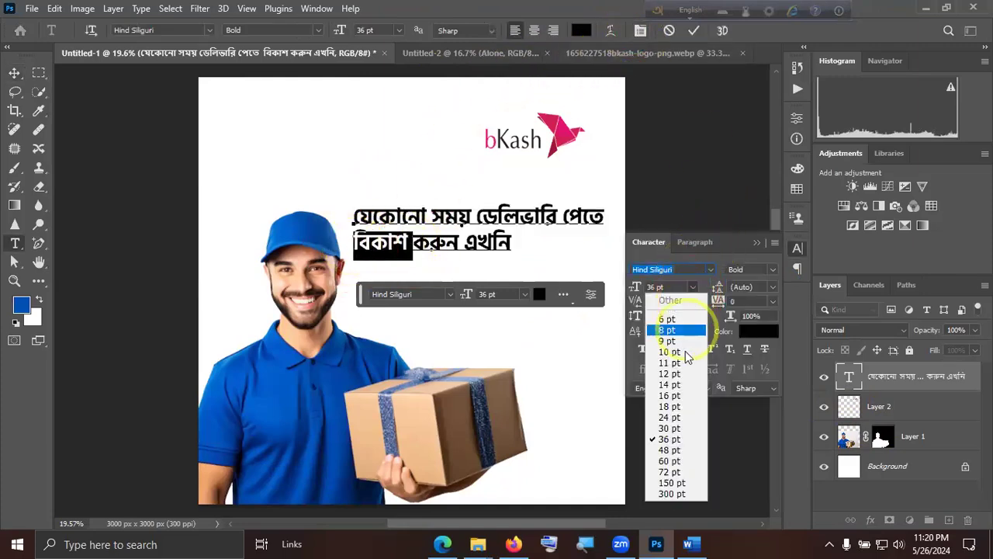
click(671, 462)
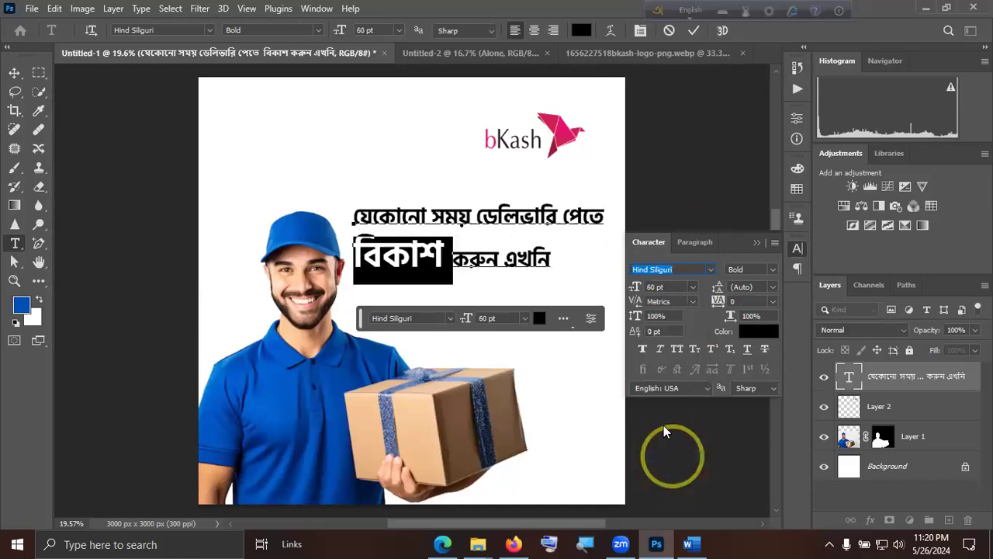
click(694, 30)
key(v)
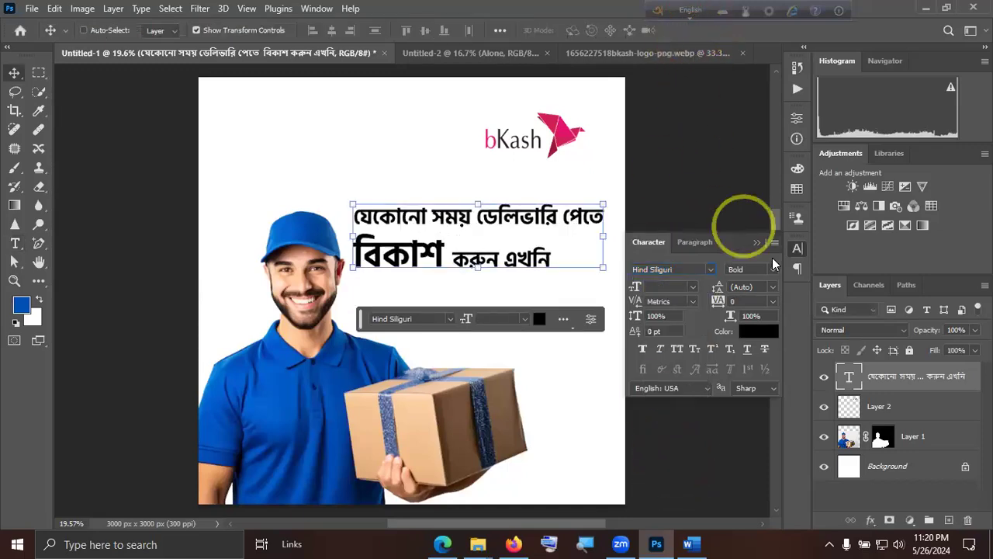
Colour the word "বিকাশ" with the bKash logo's pink (e21770).
double_click(438, 256)
click(443, 253)
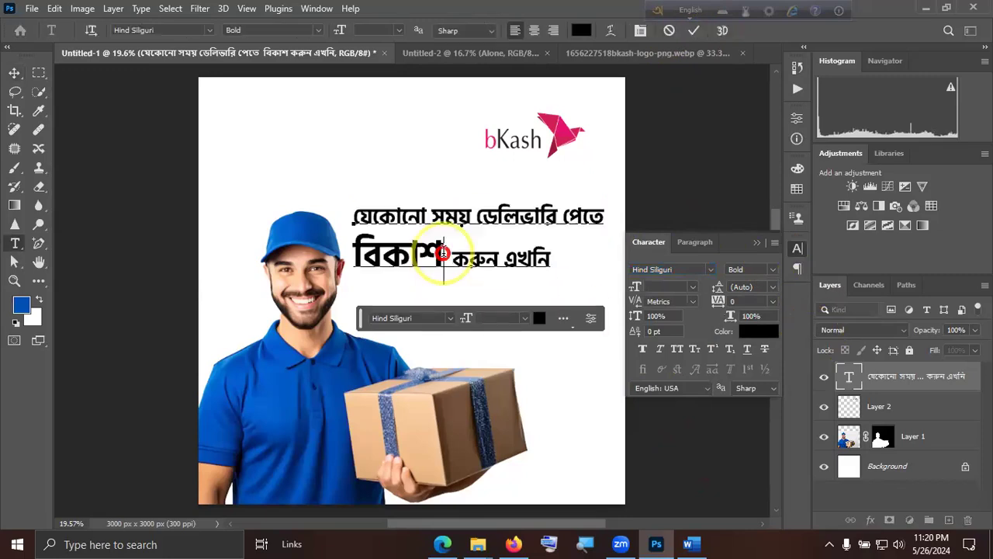
drag(370, 254, 357, 250)
click(766, 332)
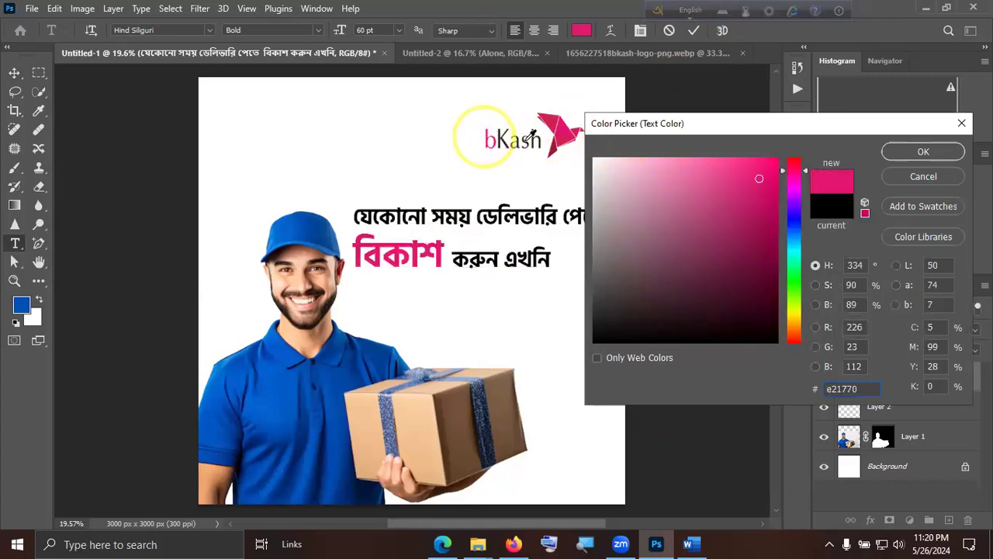
click(913, 152)
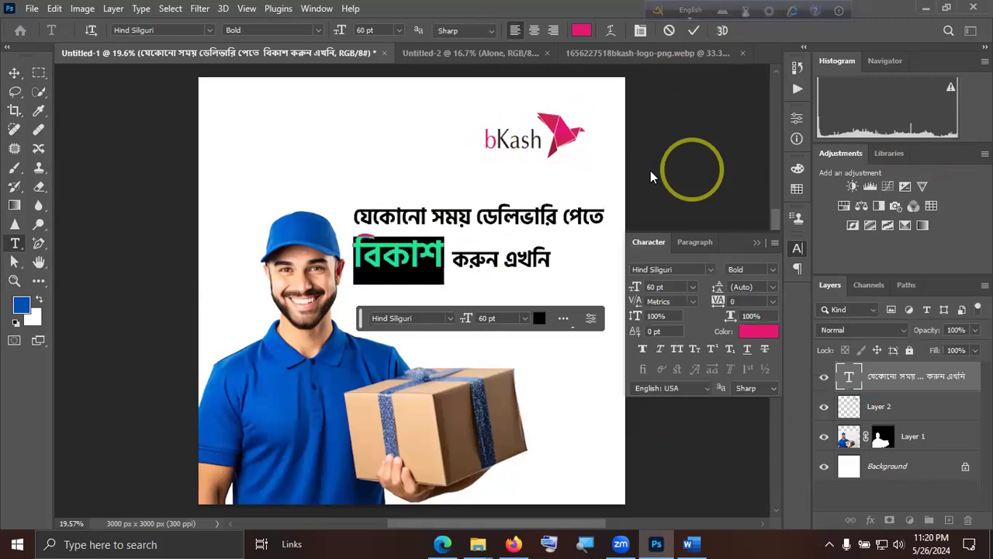
Try 30 pt leading on the word "বিকাশ", then set it to 18 pt and commit the text.
click(769, 286)
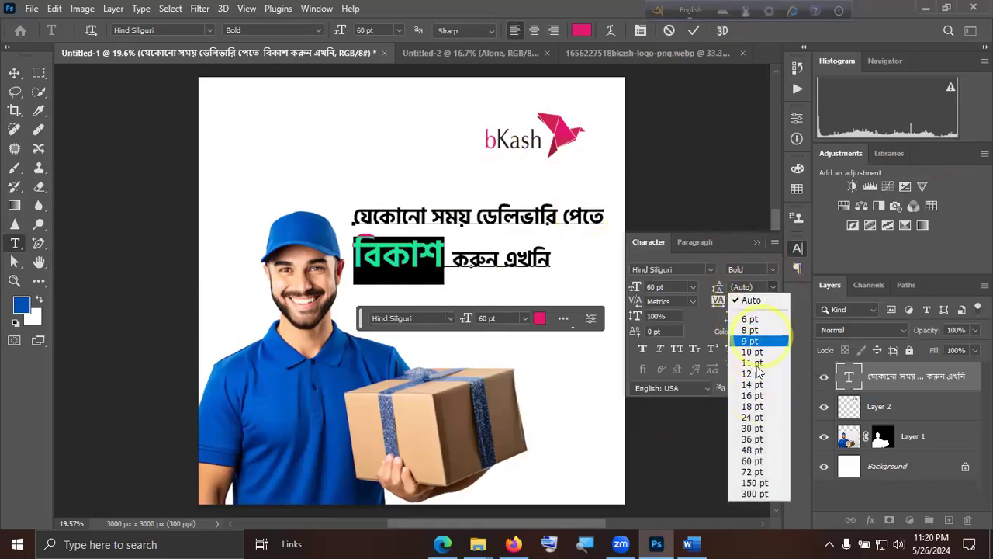
click(752, 427)
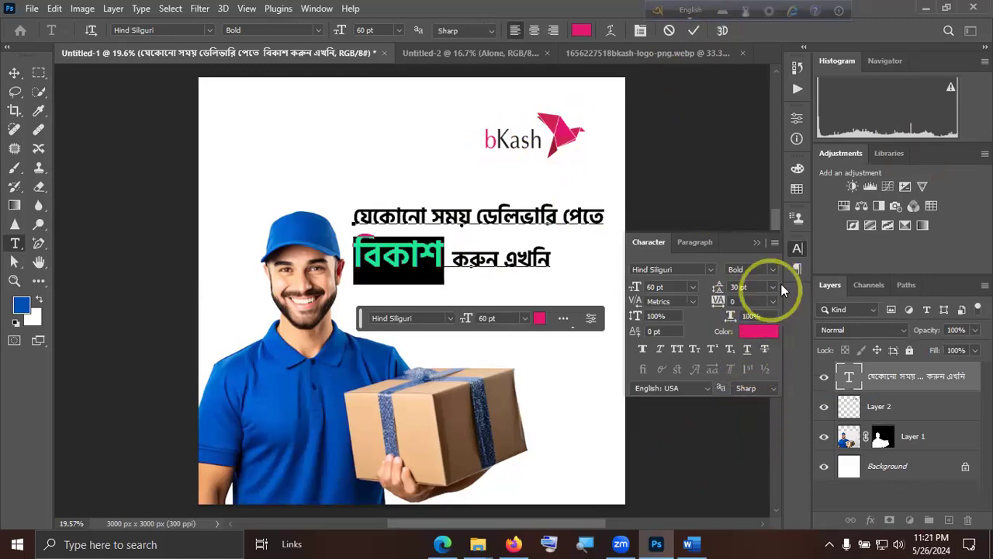
click(772, 286)
click(752, 406)
click(608, 124)
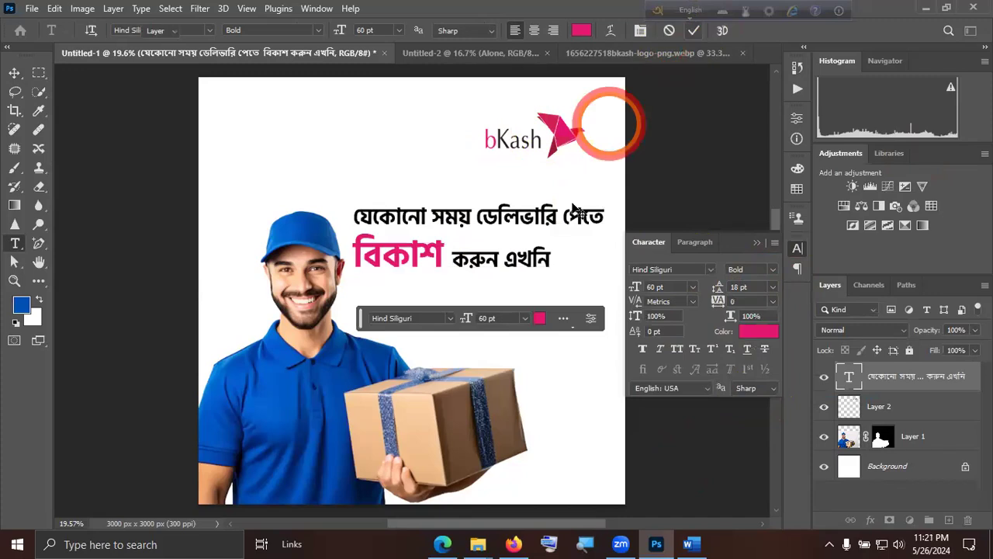
Try 16 pt and 48 pt leading on the whole two-line headline, then set it to 60 pt and commit the text.
key(v)
click(517, 218)
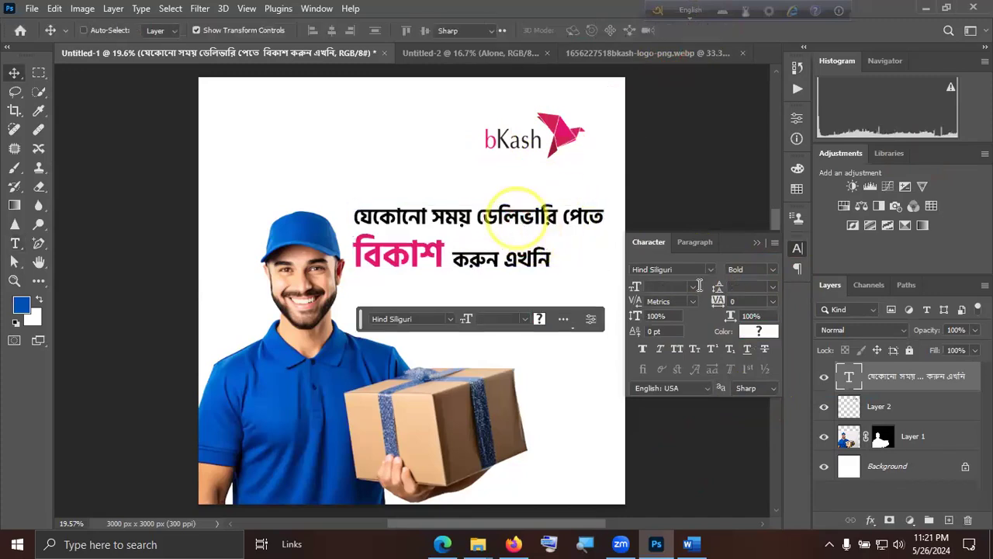
click(764, 288)
click(764, 293)
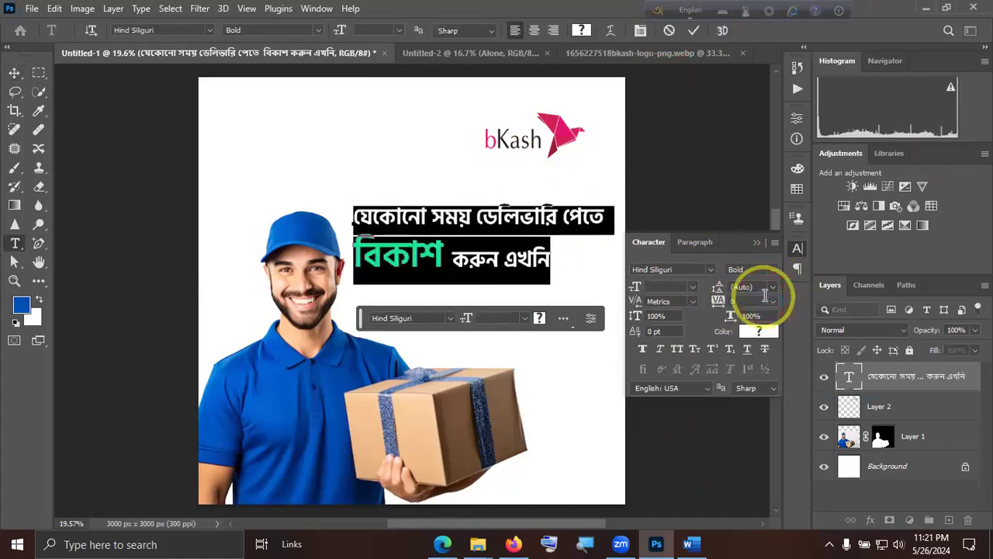
click(772, 287)
click(753, 397)
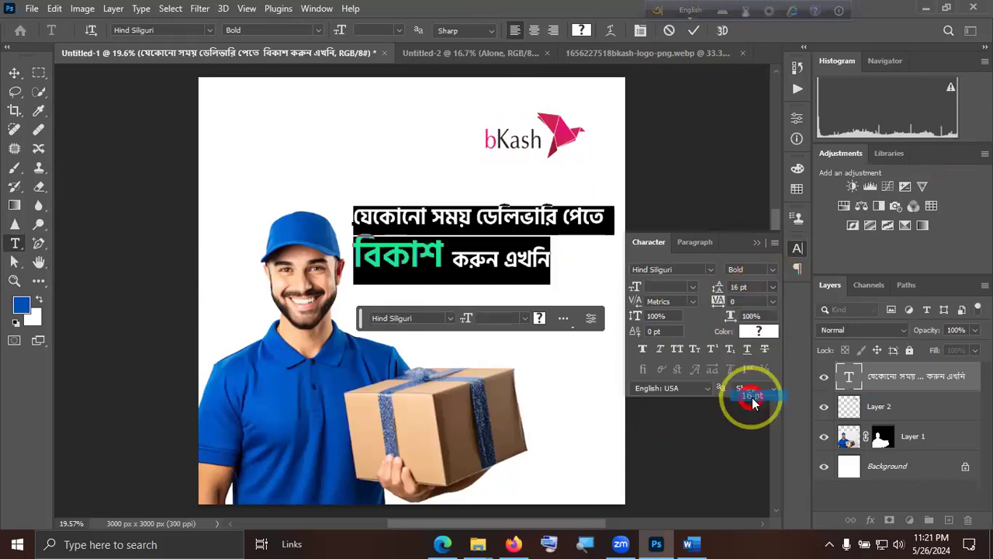
click(772, 287)
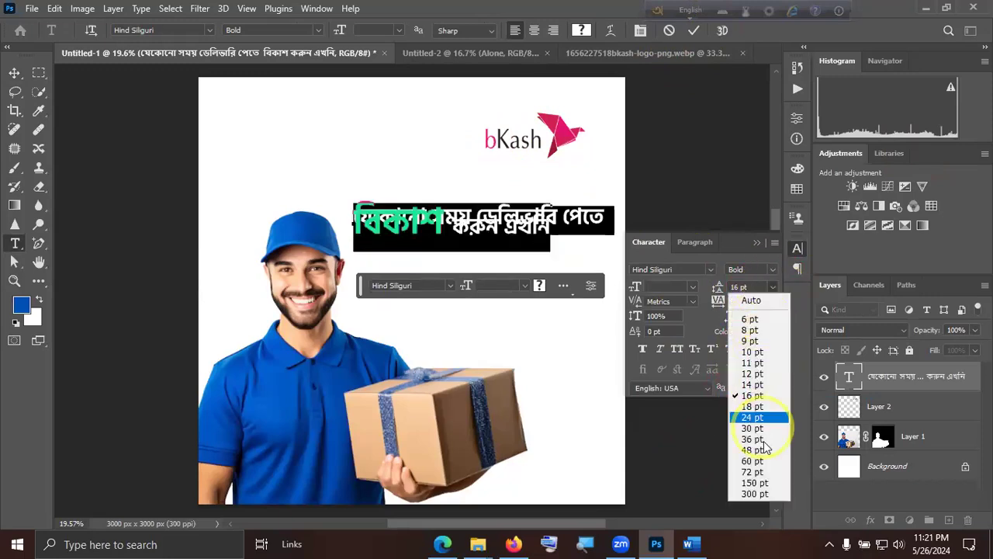
click(755, 450)
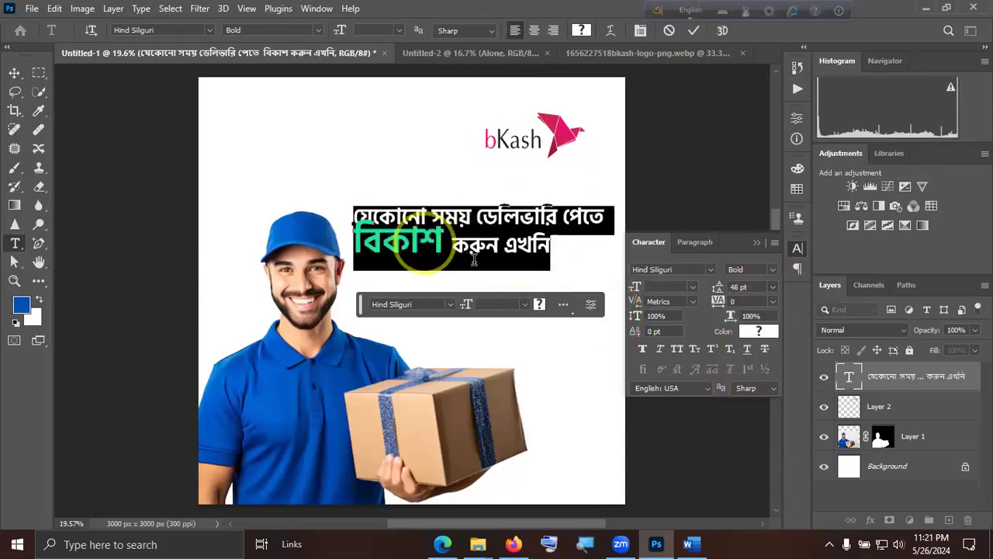
click(776, 270)
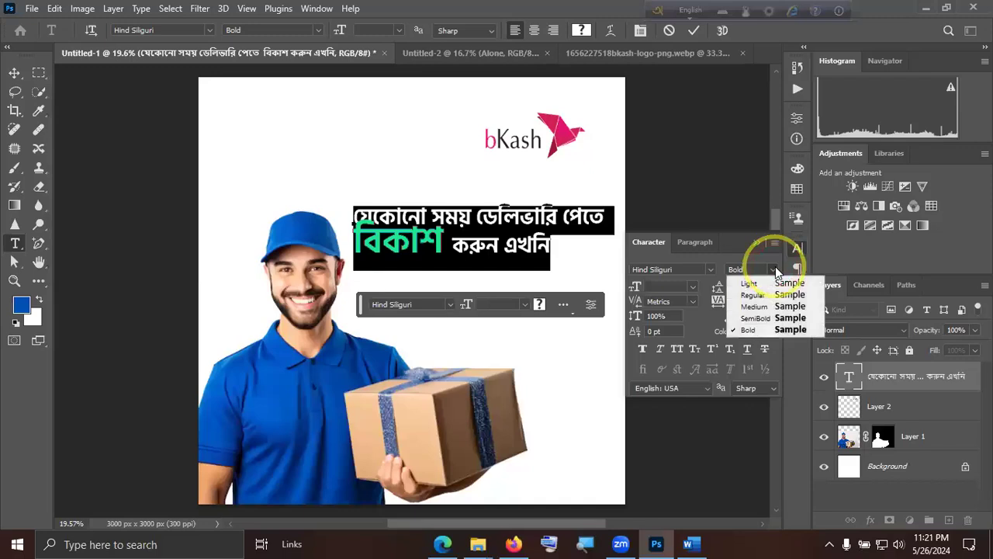
click(715, 284)
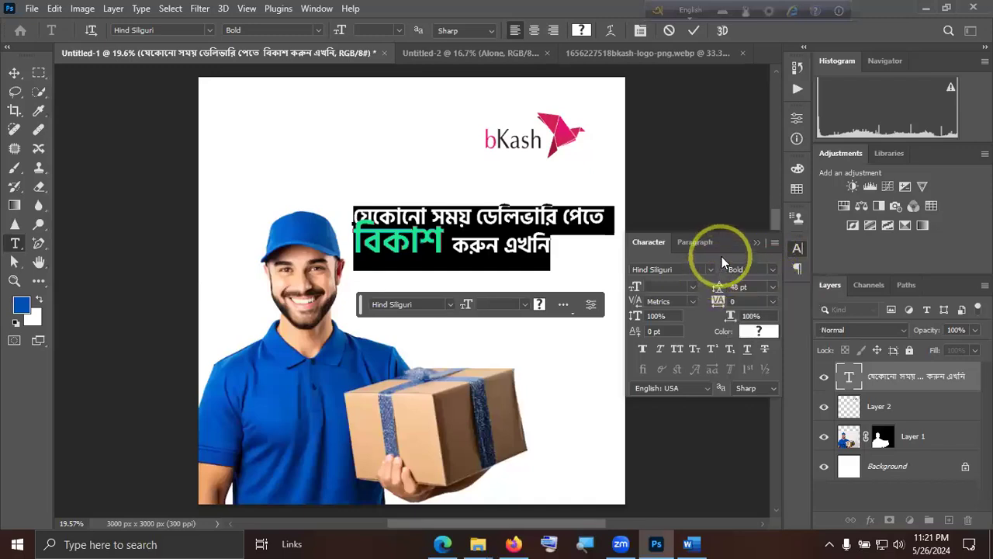
click(772, 288)
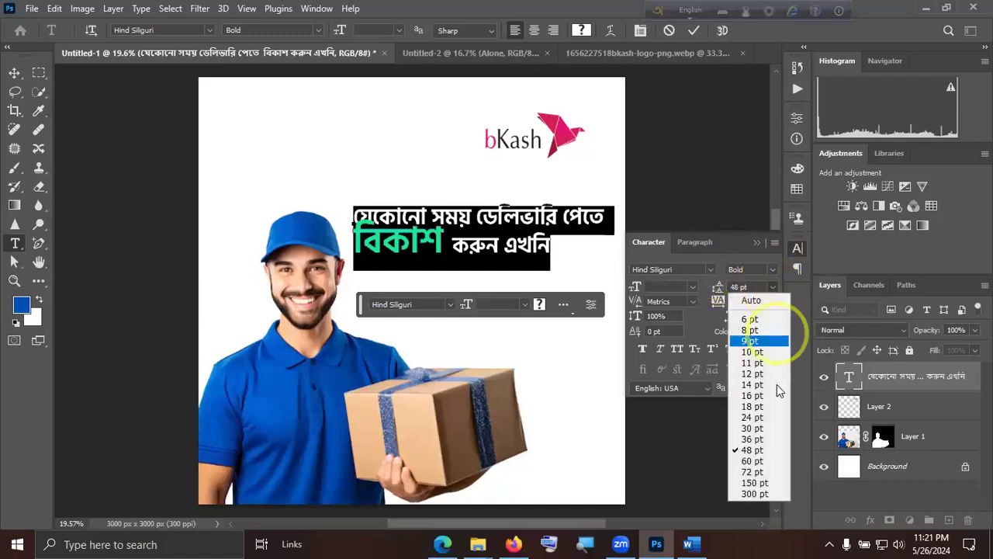
click(752, 461)
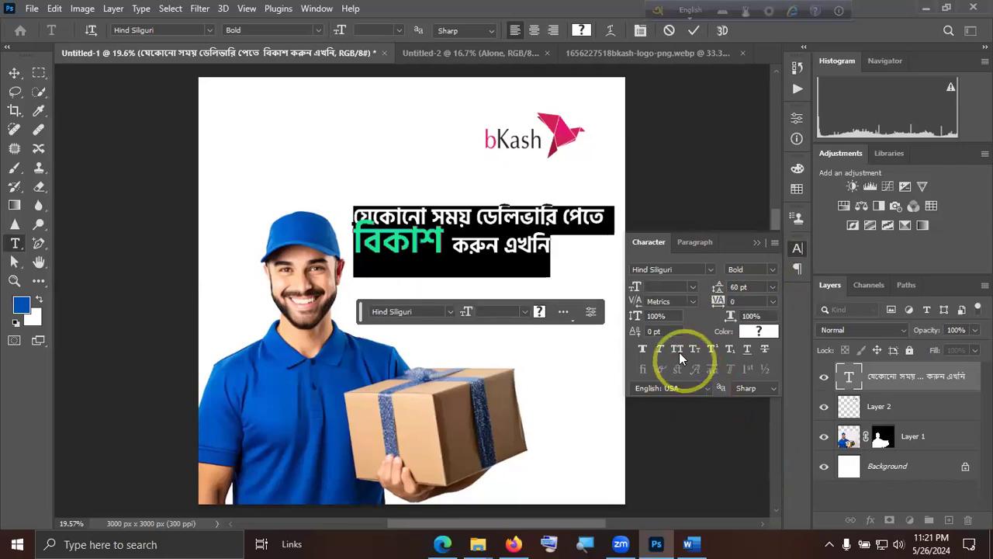
click(689, 31)
Move the two-line headline slightly up towards the bKash logo.
key(v)
mouse_move(535, 237)
mouse_down()
mouse_move(540, 219)
mouse_move(533, 224)
mouse_up()
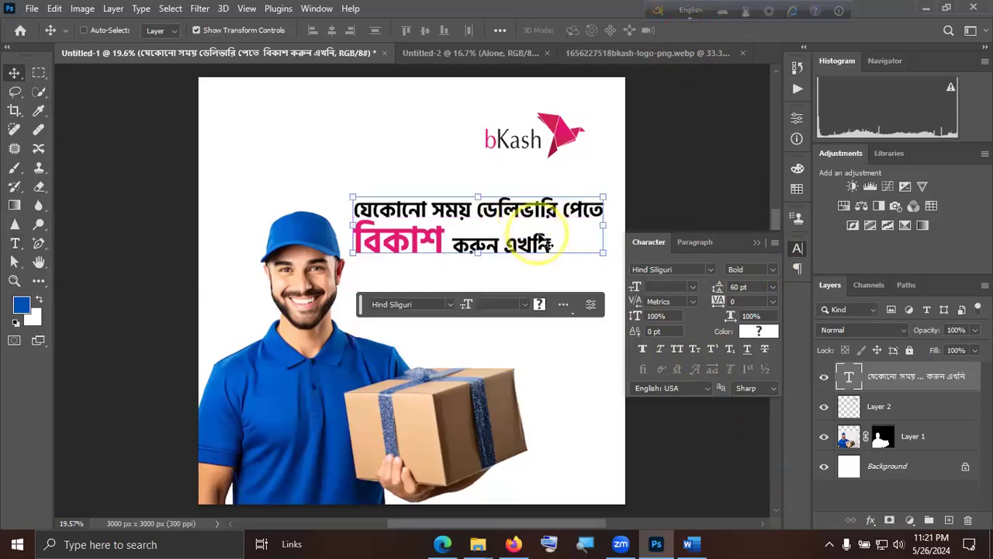
click(590, 266)
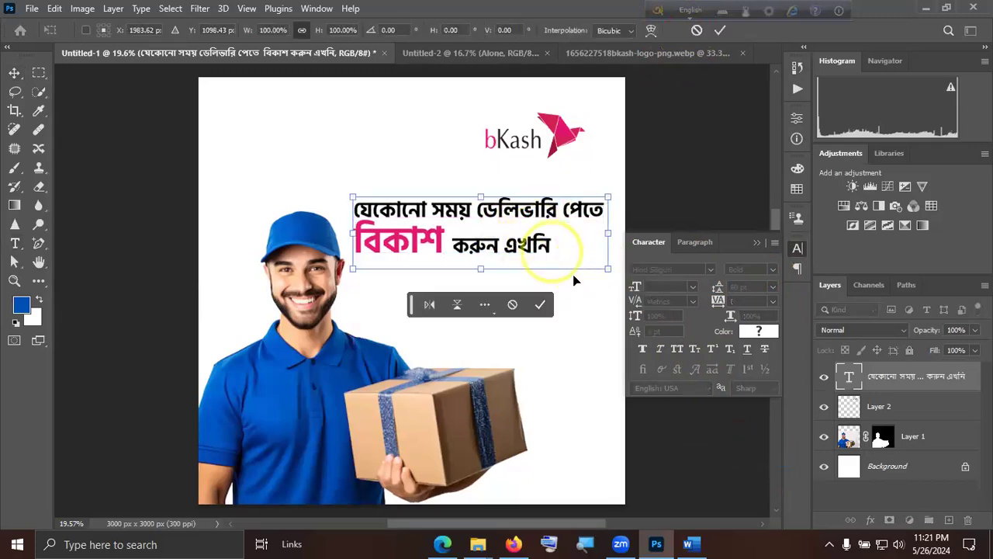
click(566, 341)
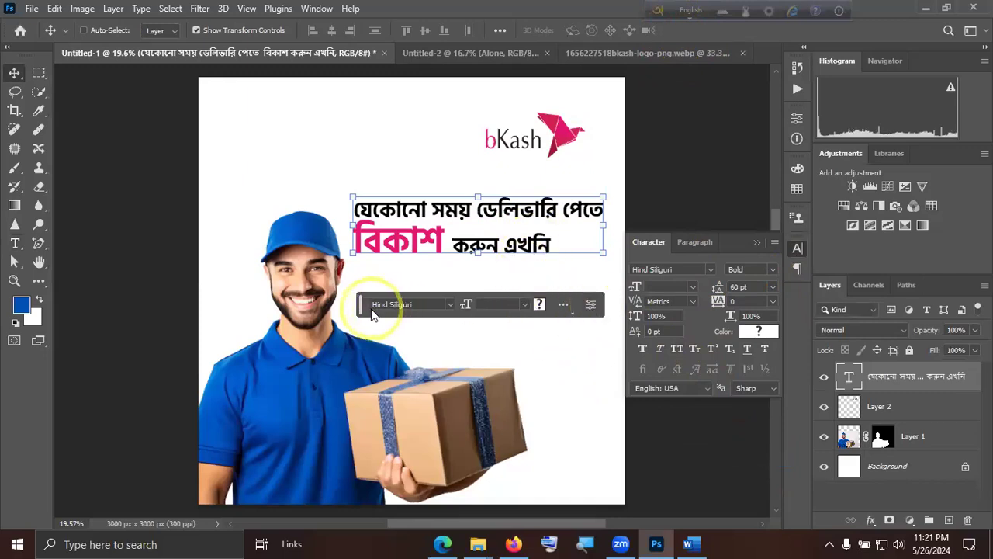
Clear the floating text bar and the Character settings off the canvas, and deselect all layers.
drag(359, 309, 650, 155)
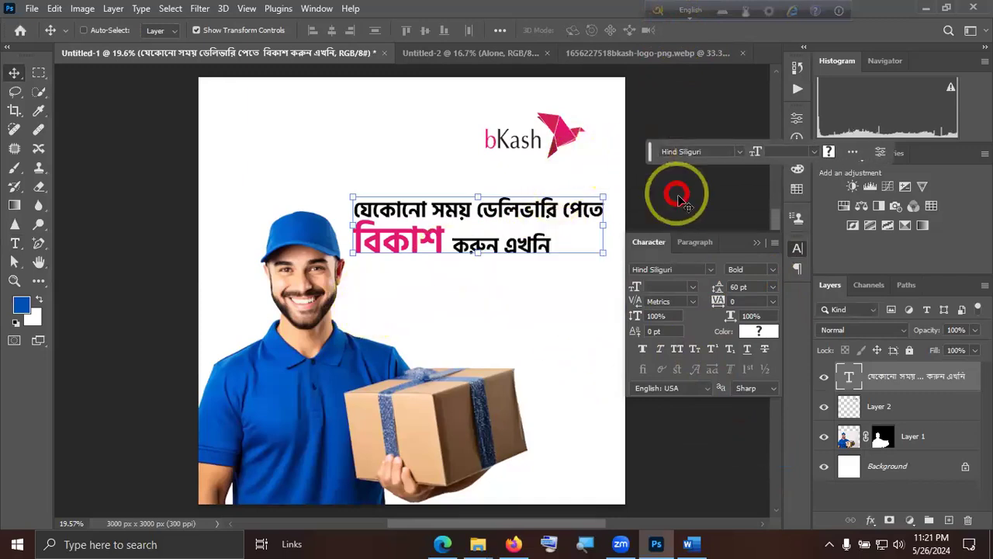
click(758, 243)
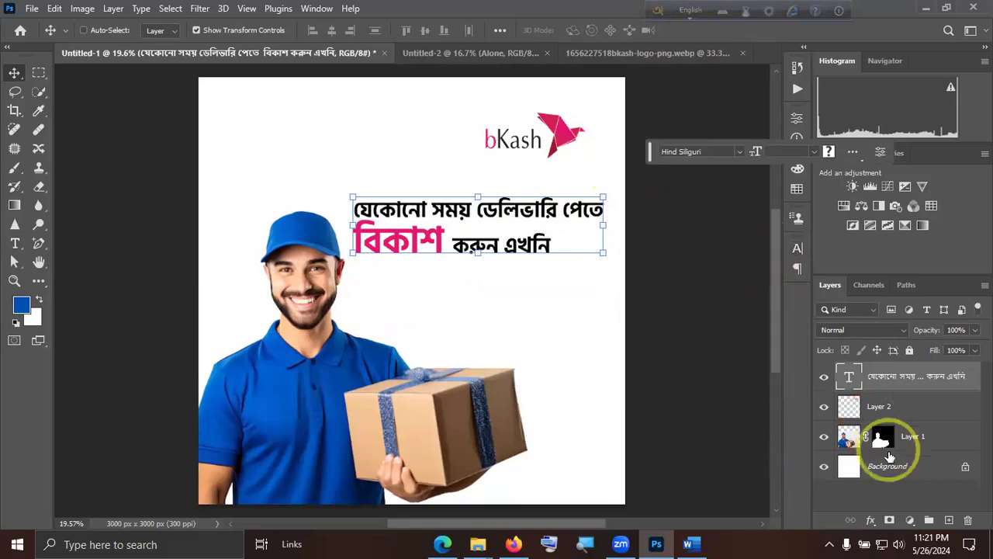
click(900, 495)
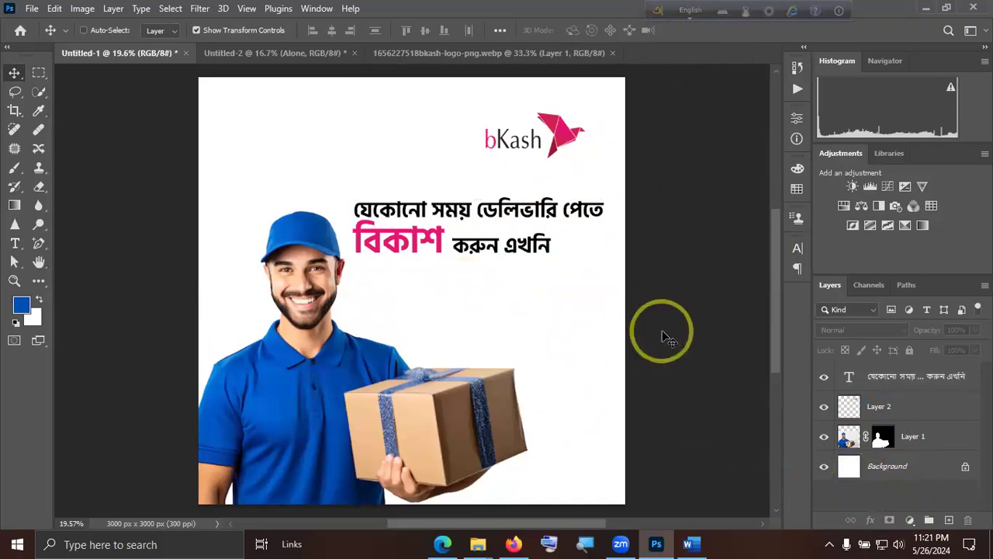
click(34, 8)
click(43, 38)
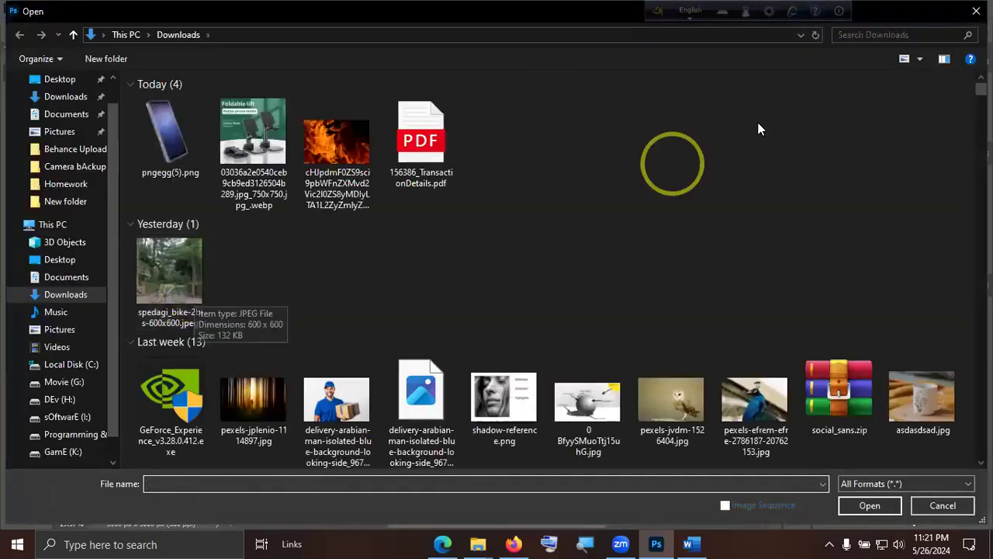
click(977, 10)
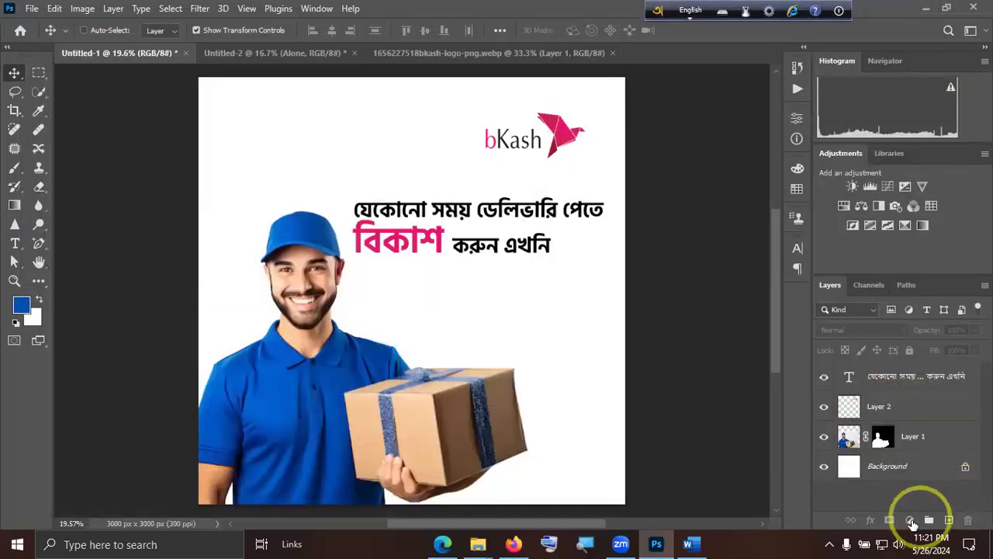
Add a Gradient Fill layer with the Blue_14 preset and place it directly above the Background layer.
click(911, 516)
click(903, 278)
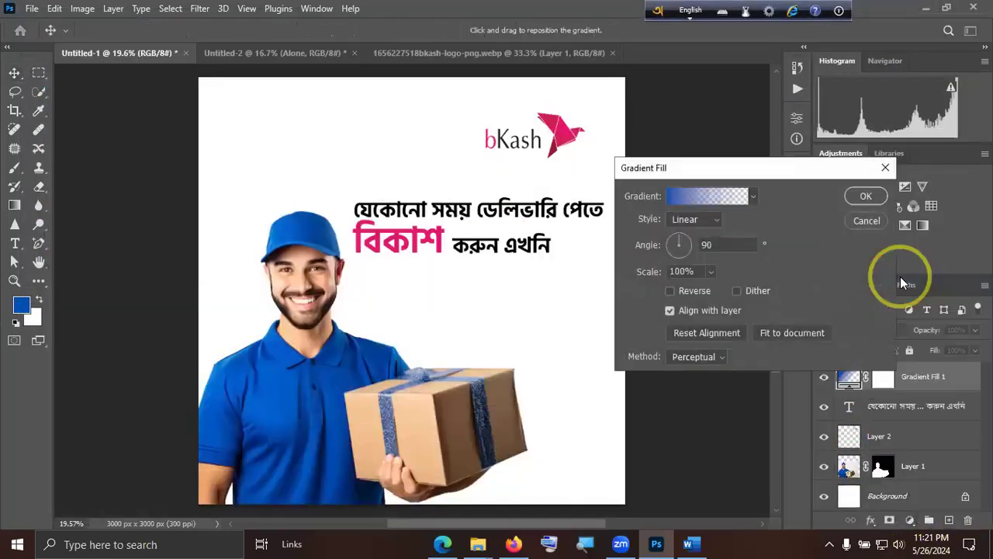
click(727, 195)
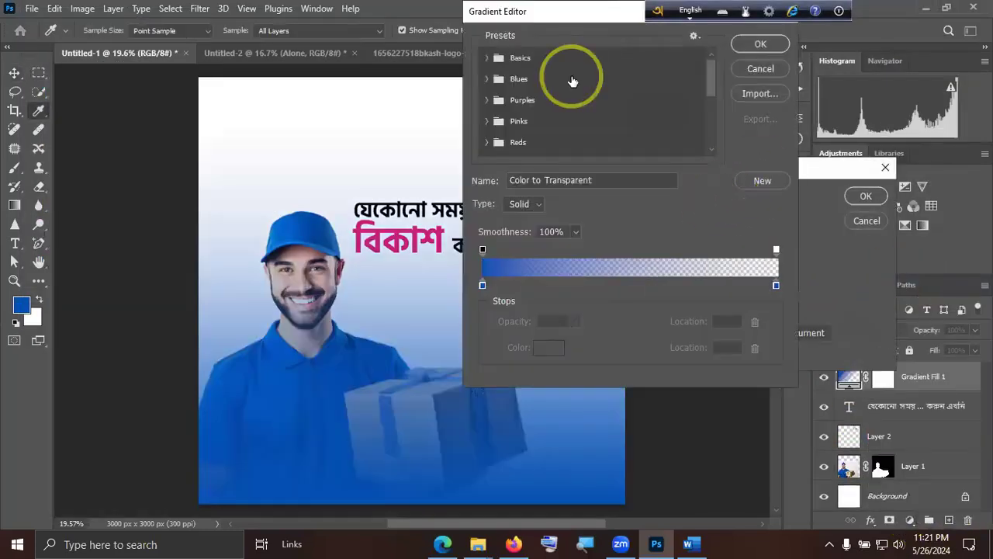
click(486, 77)
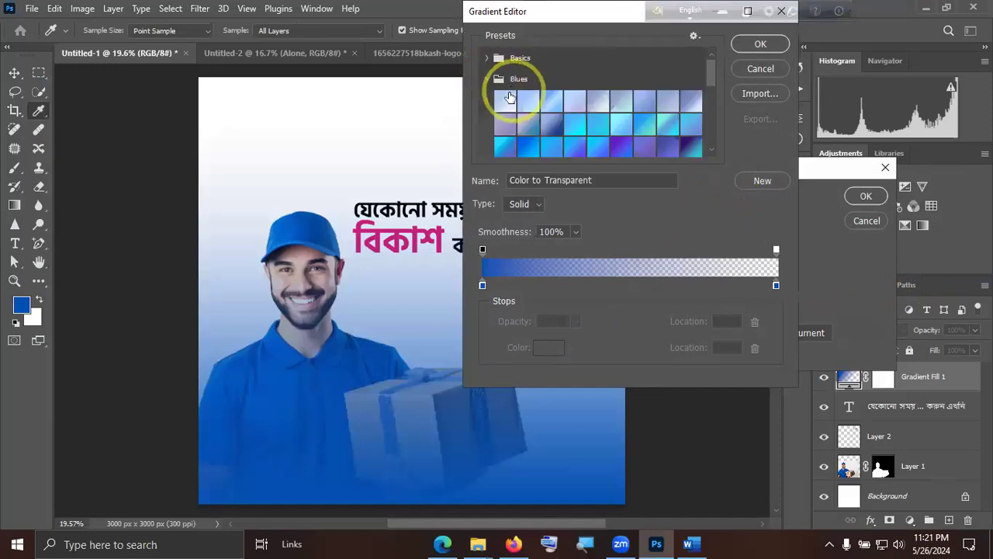
click(593, 127)
click(764, 47)
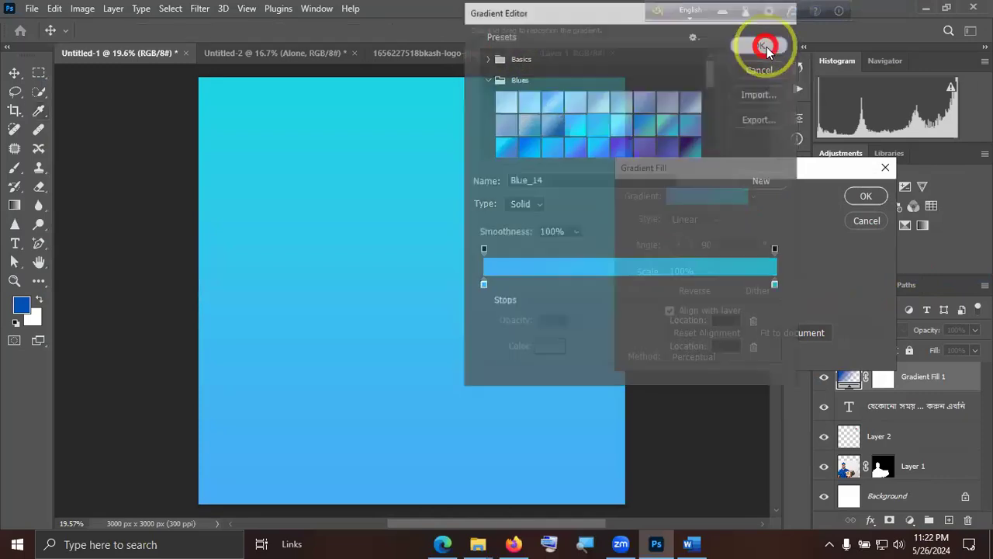
click(866, 196)
drag(948, 379, 919, 490)
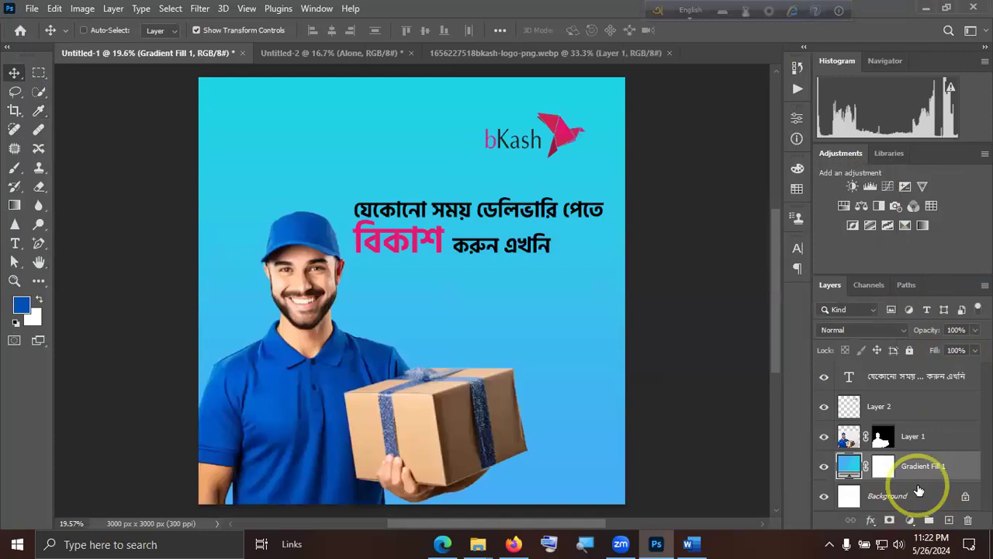
Try several presets from the Purples group on the Gradient Fill layer, ending with the magenta-to-violet one.
double_click(849, 466)
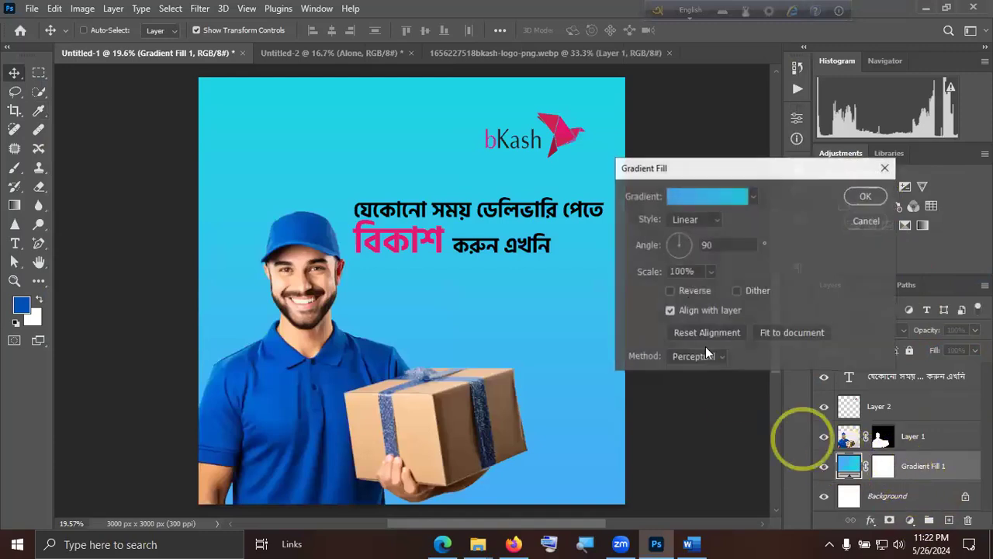
click(752, 197)
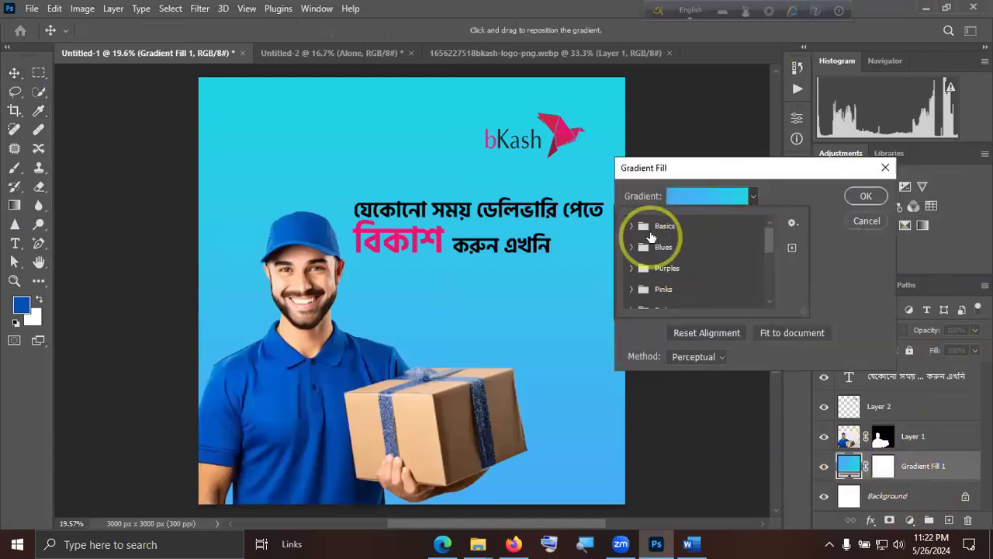
scroll(643, 289, down, 1)
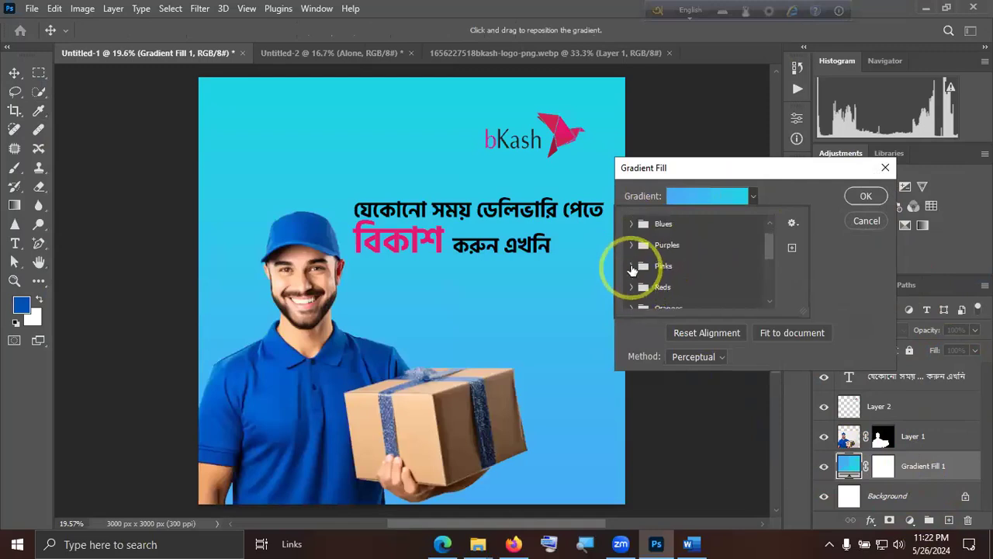
click(632, 245)
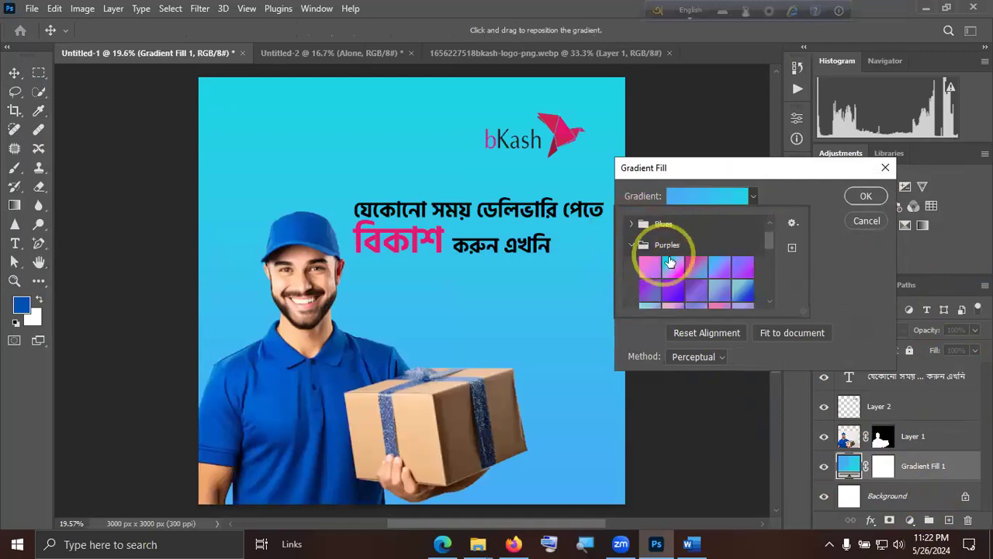
click(670, 262)
click(652, 267)
scroll(713, 275, down, 1)
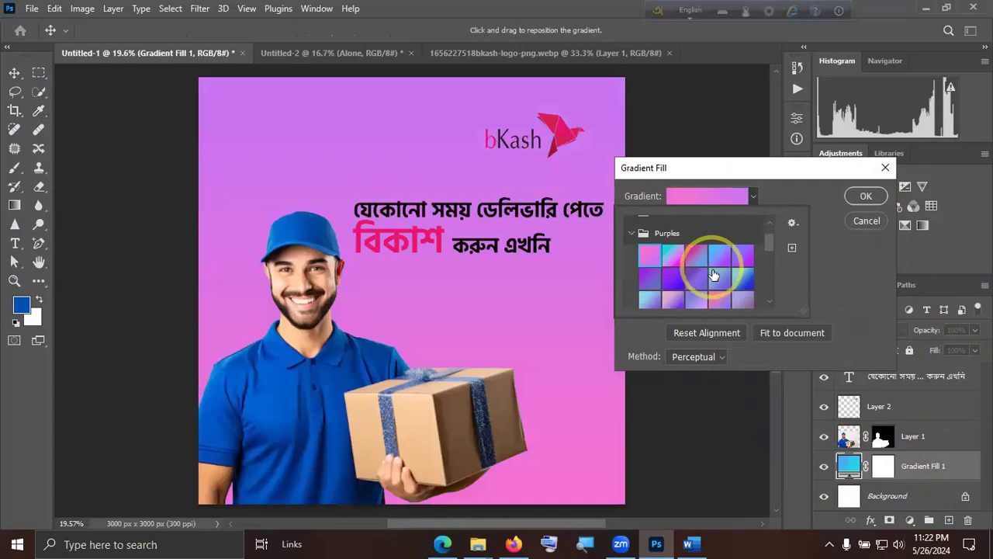
scroll(713, 275, down, 3)
click(714, 279)
click(741, 286)
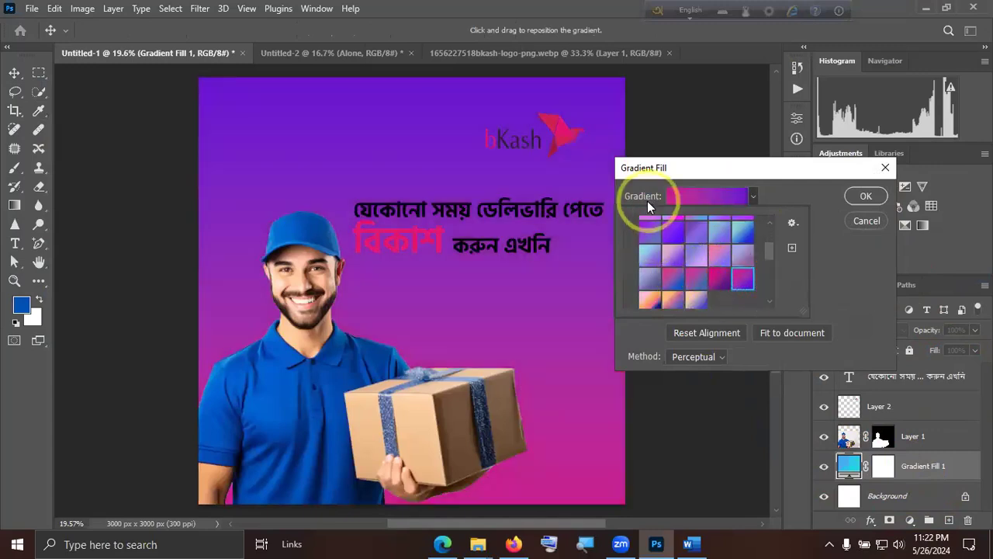
Try presets from the Oranges group on the Gradient Fill layer and cancel the gradient changes.
scroll(683, 233, up, 2)
click(647, 235)
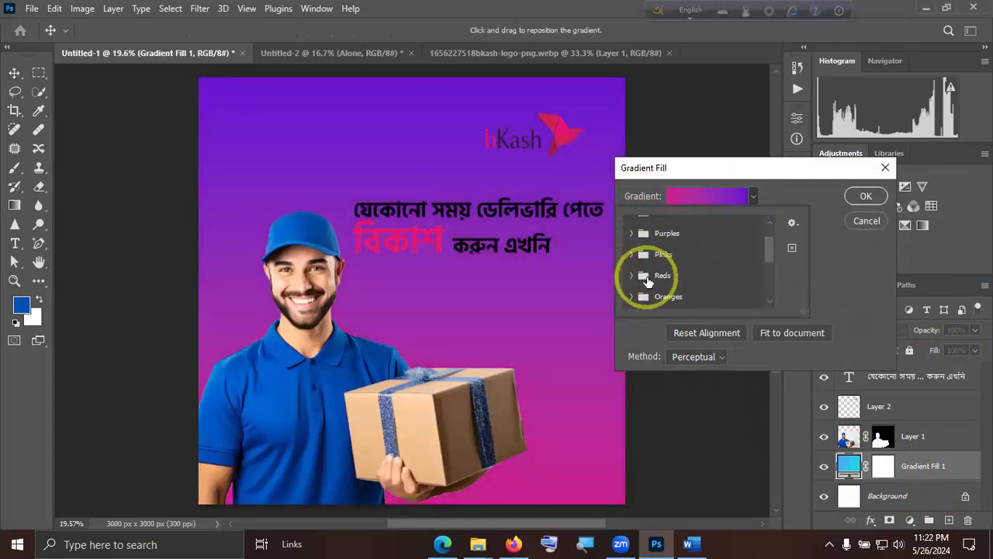
click(634, 296)
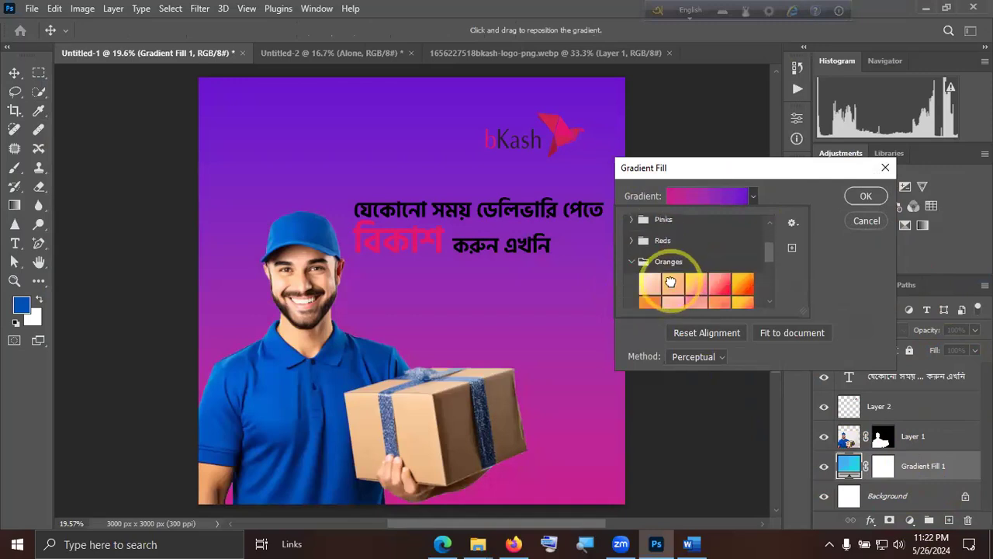
click(671, 282)
click(741, 288)
click(878, 220)
click(878, 222)
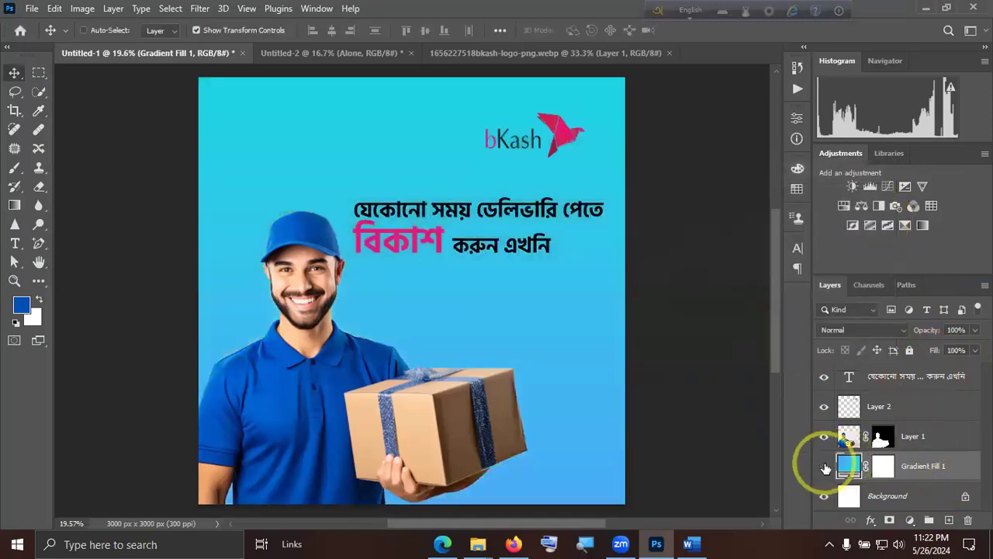
Hide the Gradient Fill layer and select the Background layer.
click(824, 465)
click(942, 495)
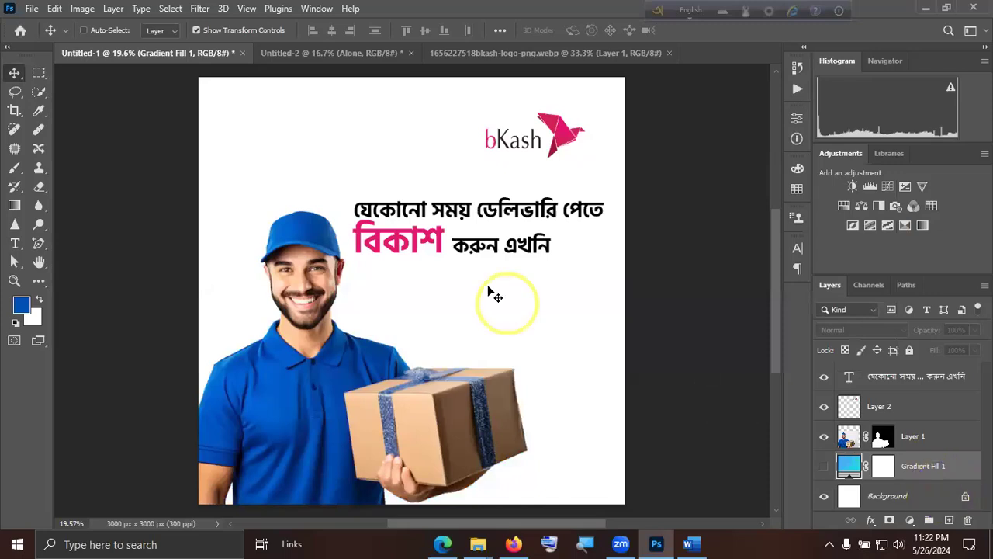
scroll(675, 378, up, 1)
scroll(682, 343, down, 2)
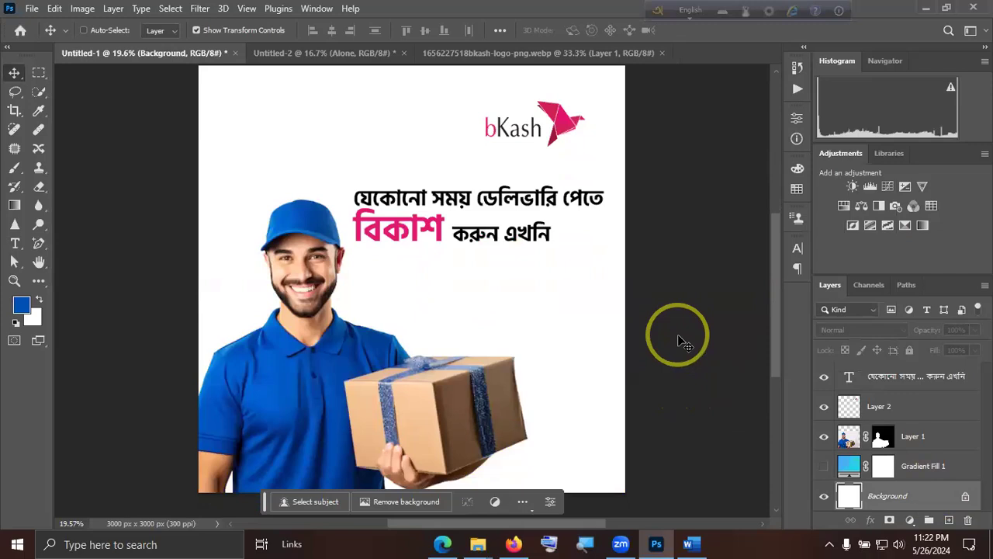
Open Love LV.png from the Love folder of the 3D Facebook reactions pack's still images in Downloads.
click(35, 9)
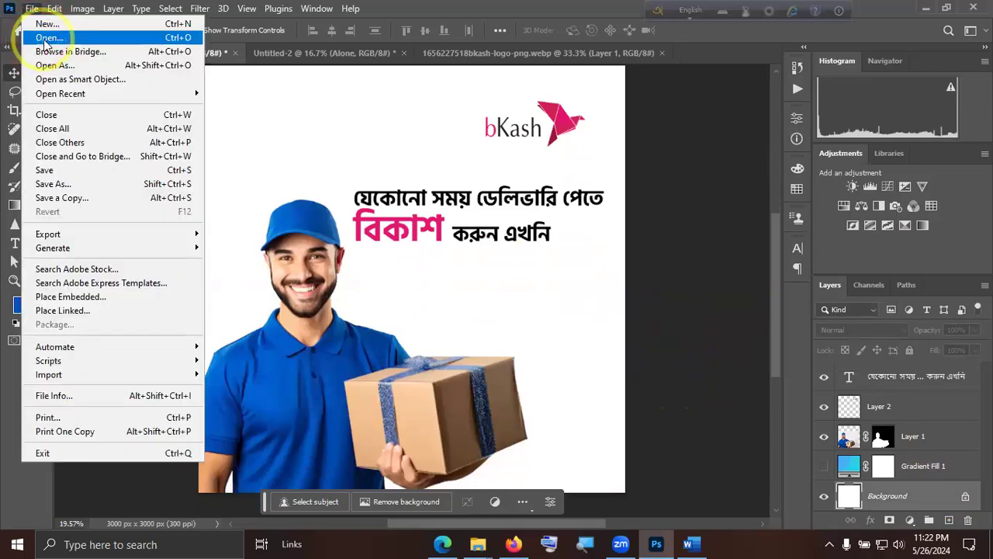
click(58, 38)
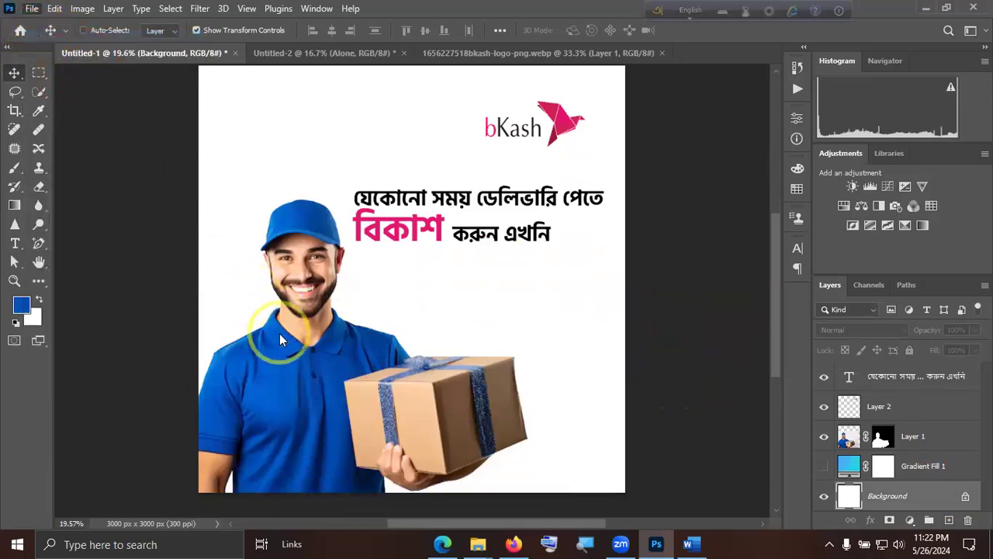
click(981, 88)
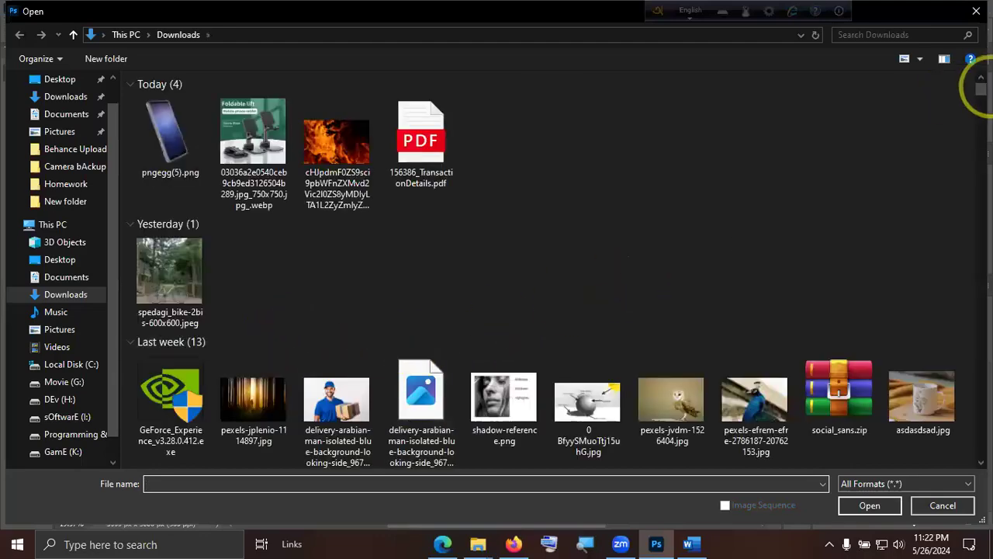
drag(981, 88, 979, 466)
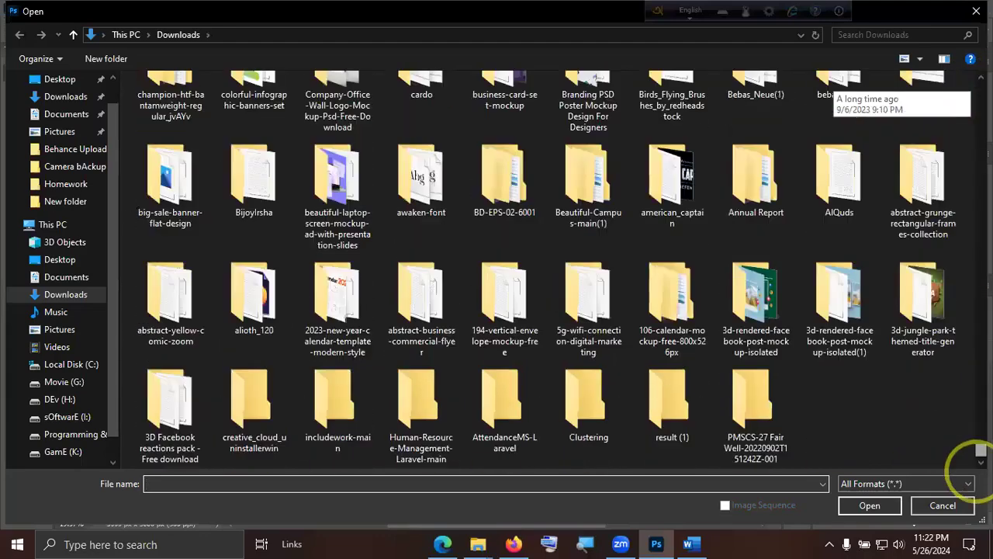
double_click(164, 411)
double_click(189, 104)
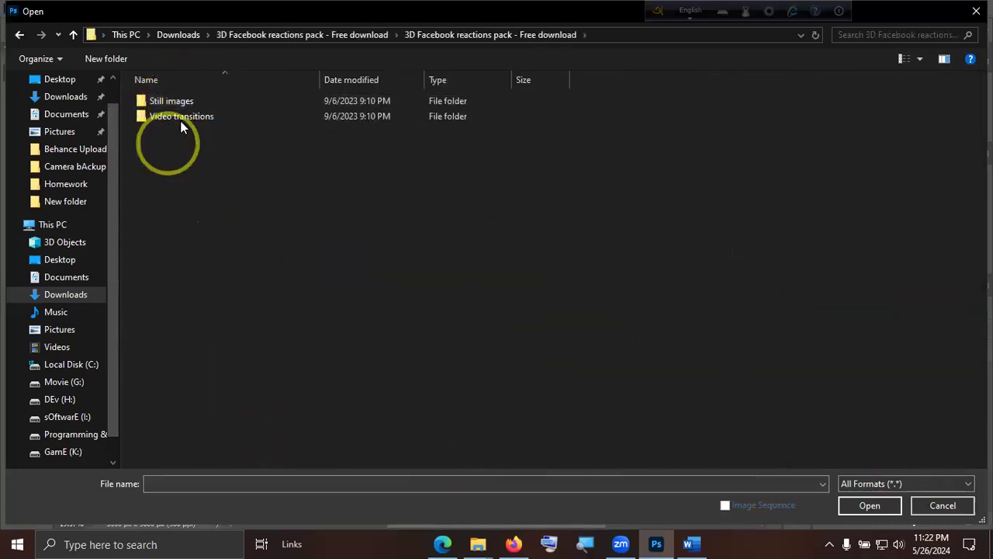
double_click(206, 103)
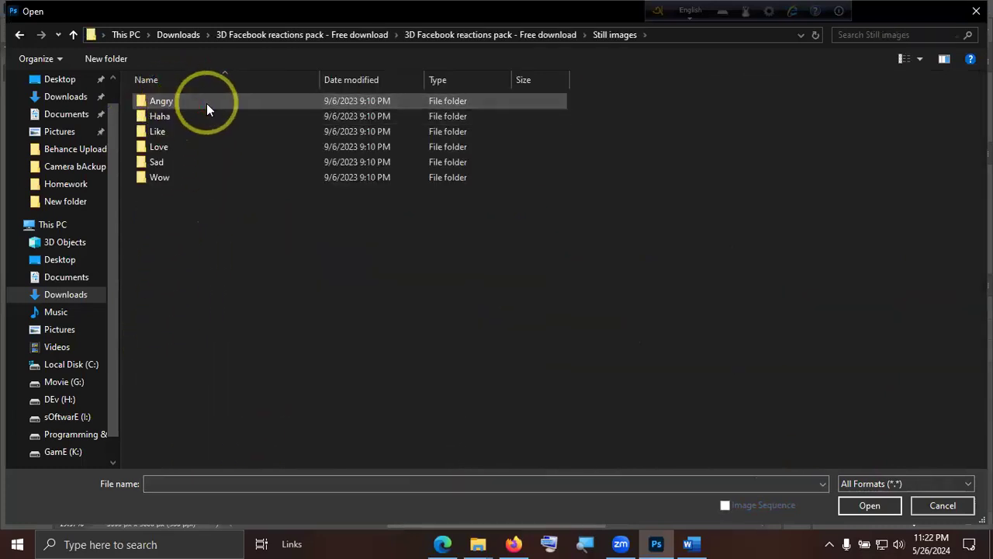
double_click(198, 134)
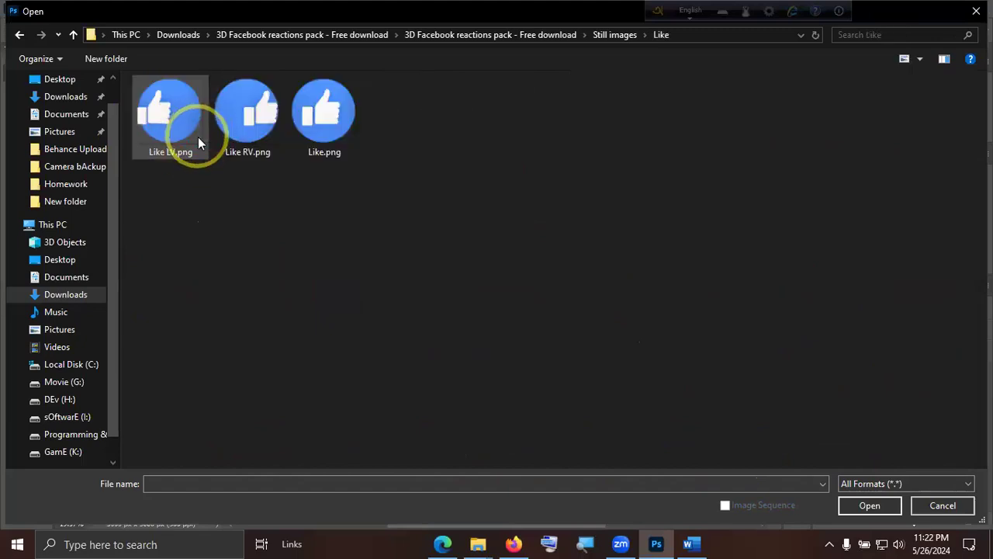
click(600, 36)
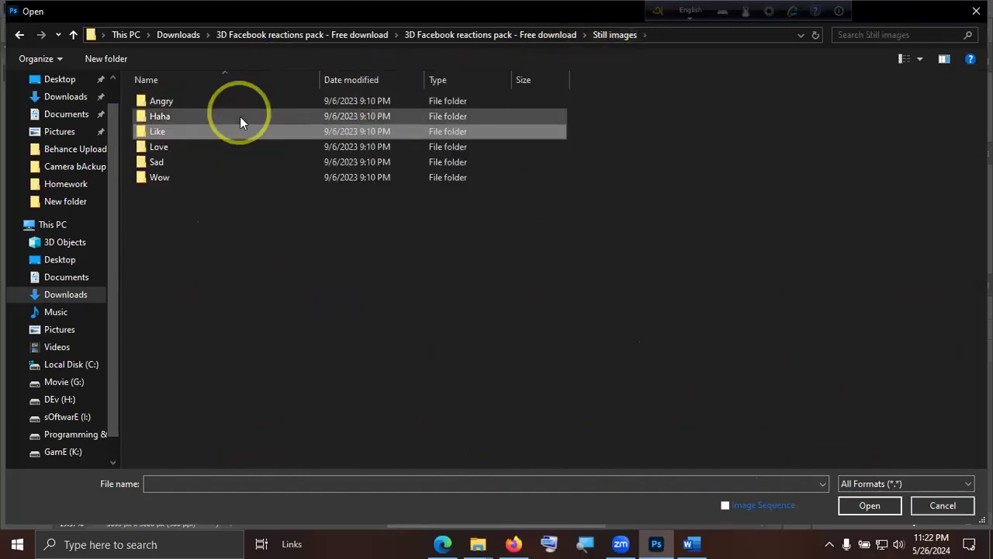
double_click(186, 147)
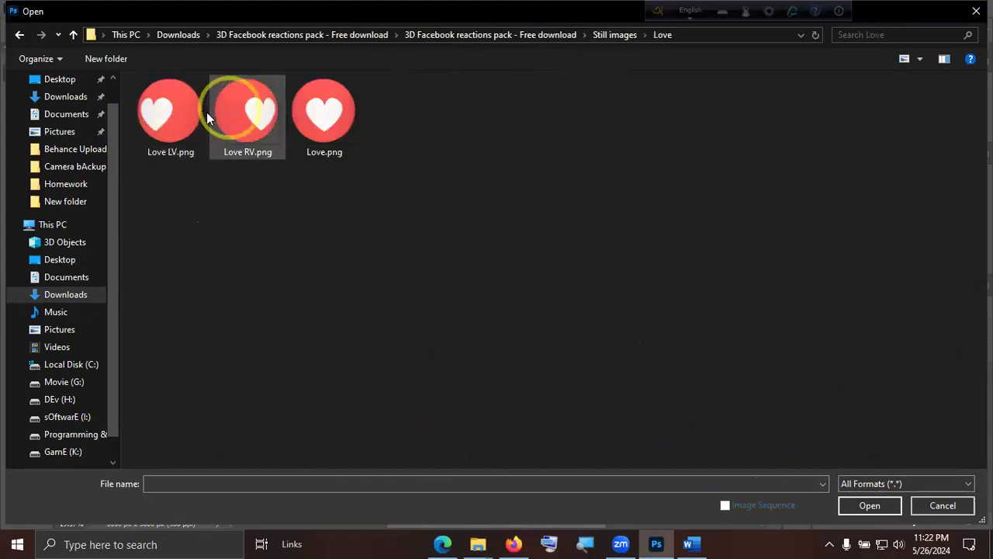
click(193, 132)
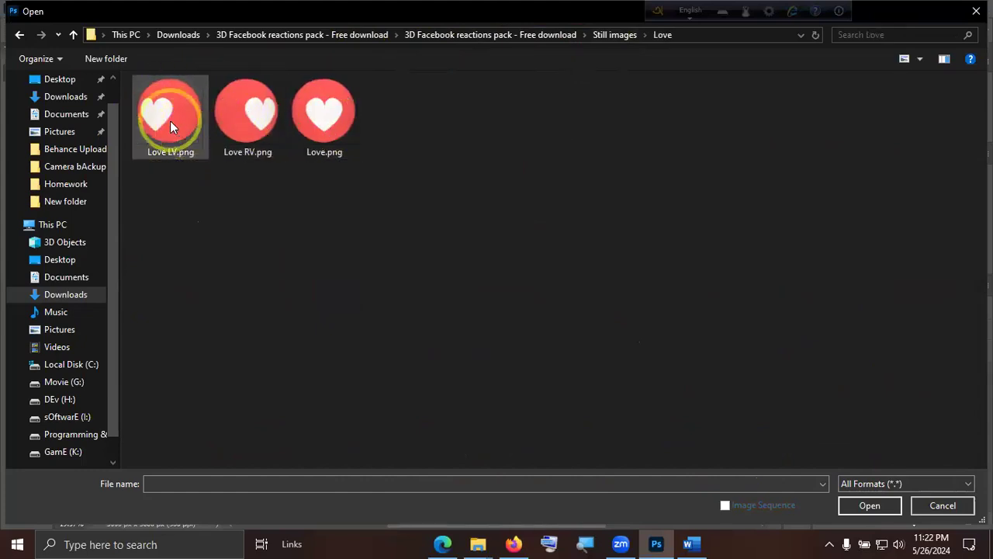
double_click(170, 121)
Copy the love reaction icon into the bKash ad, scaled to about 16% and rotated about 11°.
drag(412, 269, 400, 233)
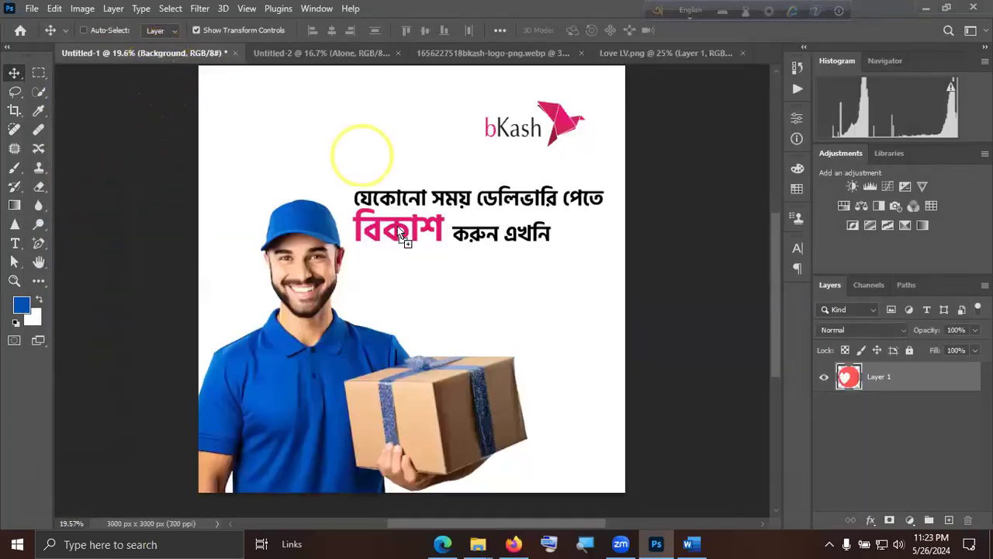
drag(428, 273, 428, 273)
drag(561, 141, 466, 308)
drag(416, 335, 413, 303)
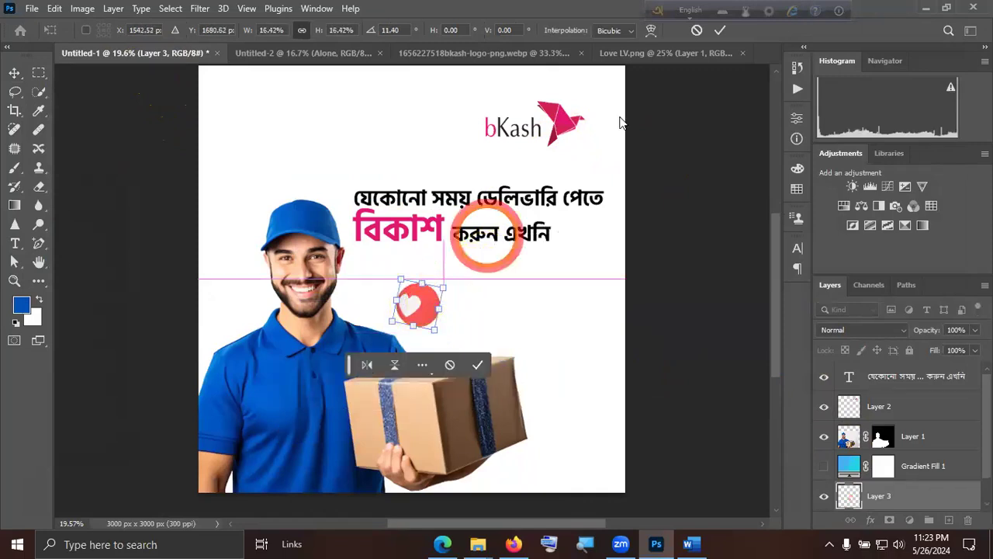
click(719, 30)
Move Layer 3 directly above Layer 2 and place the love icon beside the man's face, below the headline.
drag(885, 502, 910, 392)
drag(433, 313, 393, 295)
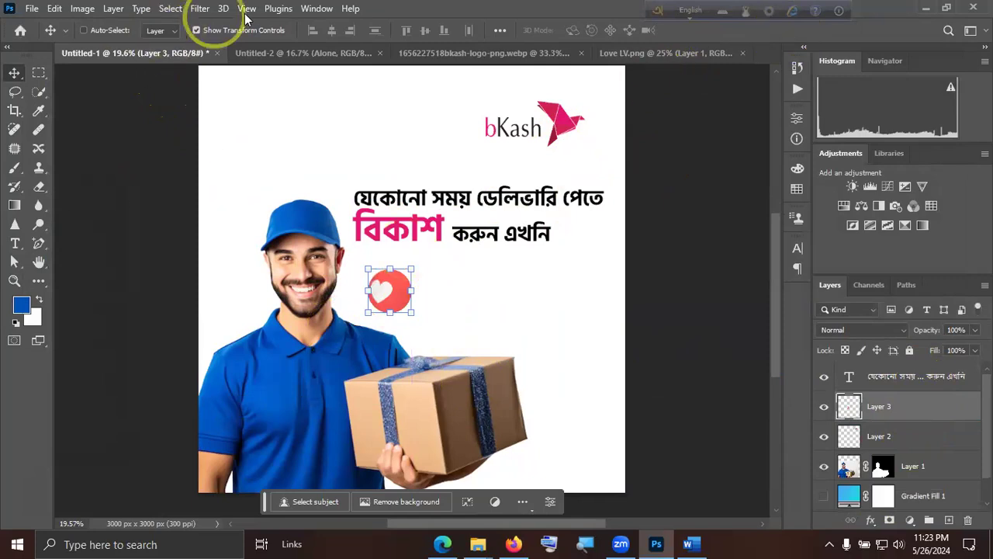
Apply a Motion Blur to the small love icon with an angle of 56° and a distance of 32 pixels.
click(200, 8)
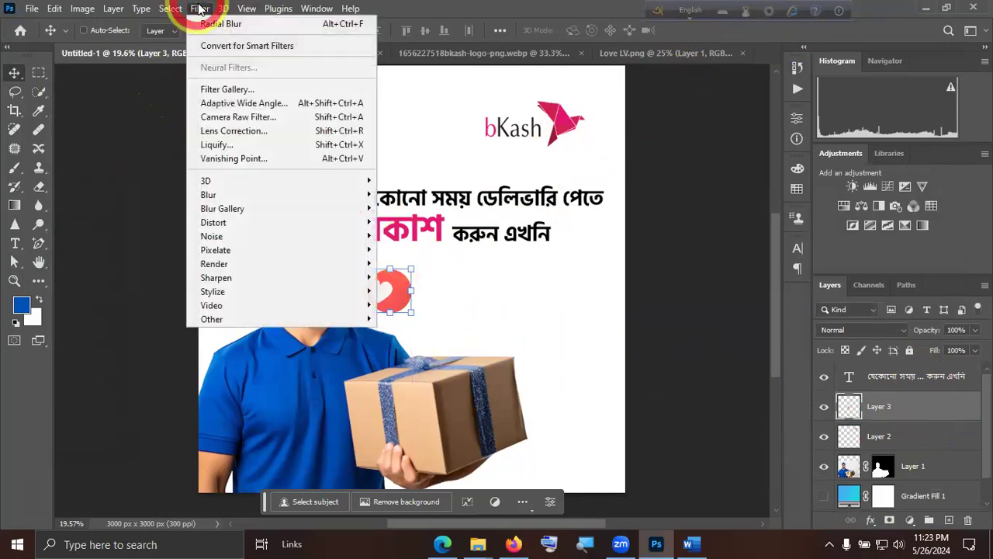
click(223, 191)
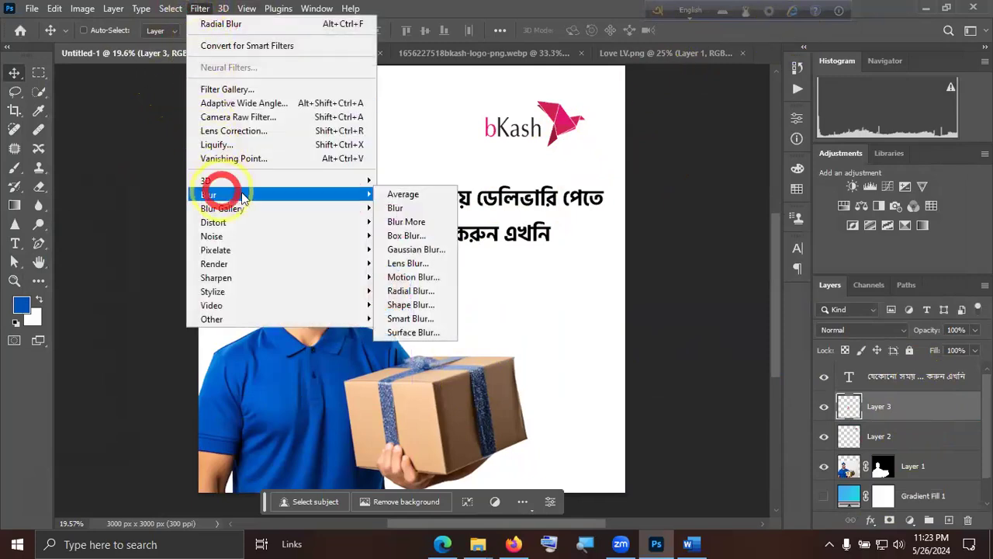
click(412, 277)
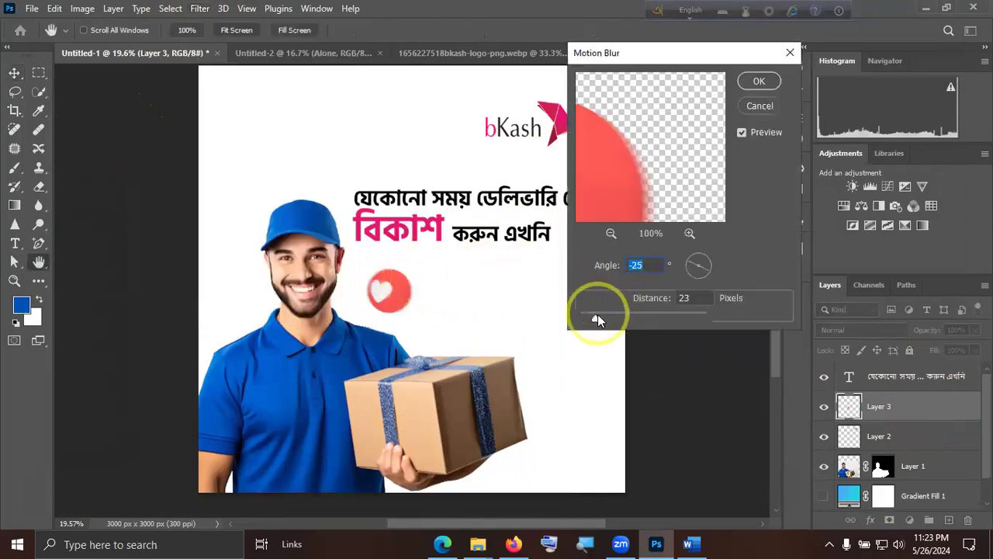
drag(602, 320, 607, 321)
click(403, 309)
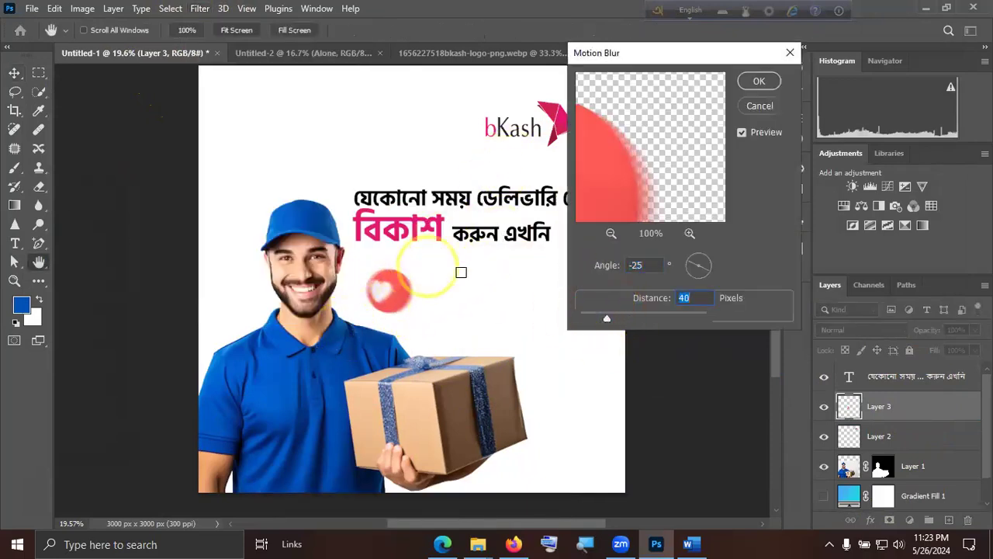
drag(607, 317, 602, 317)
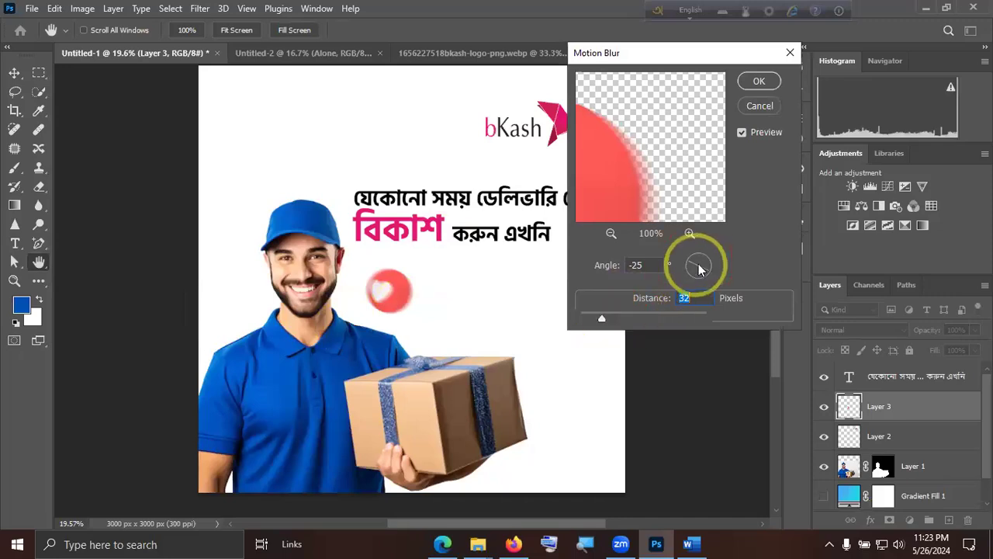
mouse_move(697, 268)
mouse_down()
mouse_move(693, 275)
mouse_move(704, 265)
mouse_up()
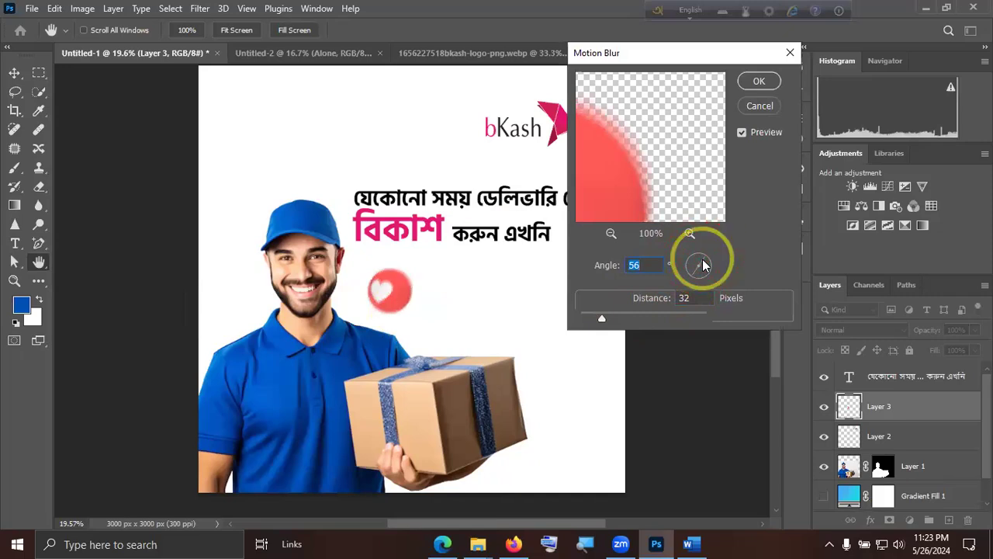
click(759, 81)
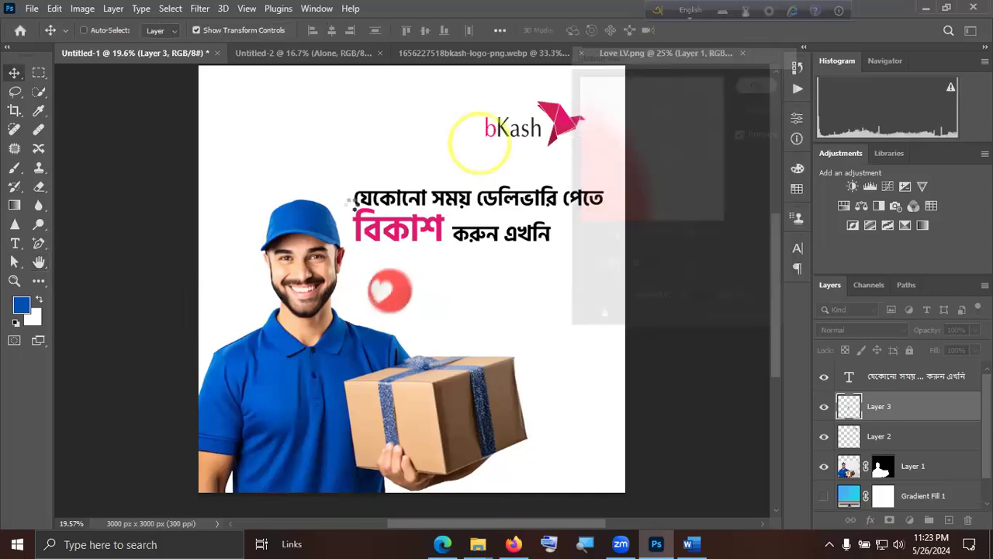
Close the Love LV.png, bKash logo and Untitled-2 documents without saving changes.
click(742, 53)
click(643, 52)
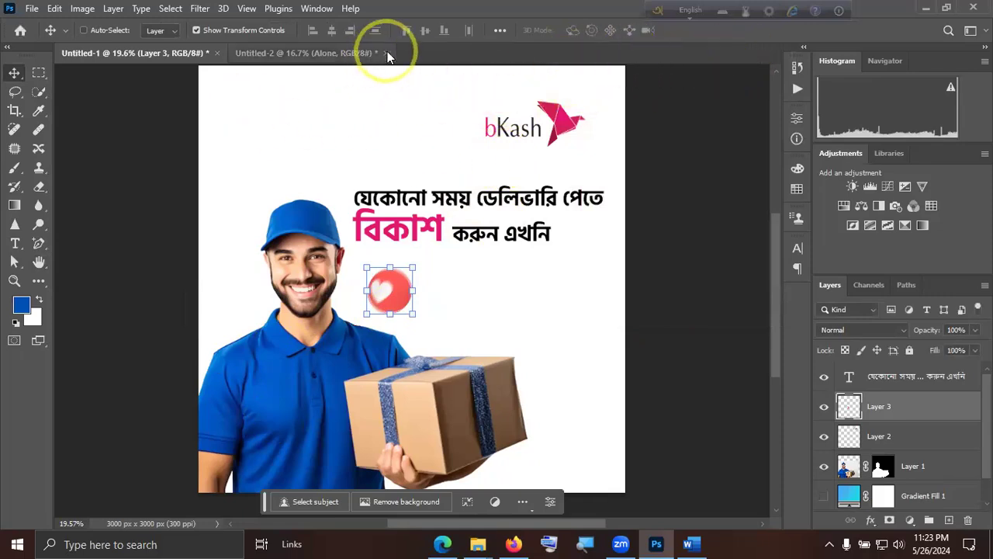
click(487, 213)
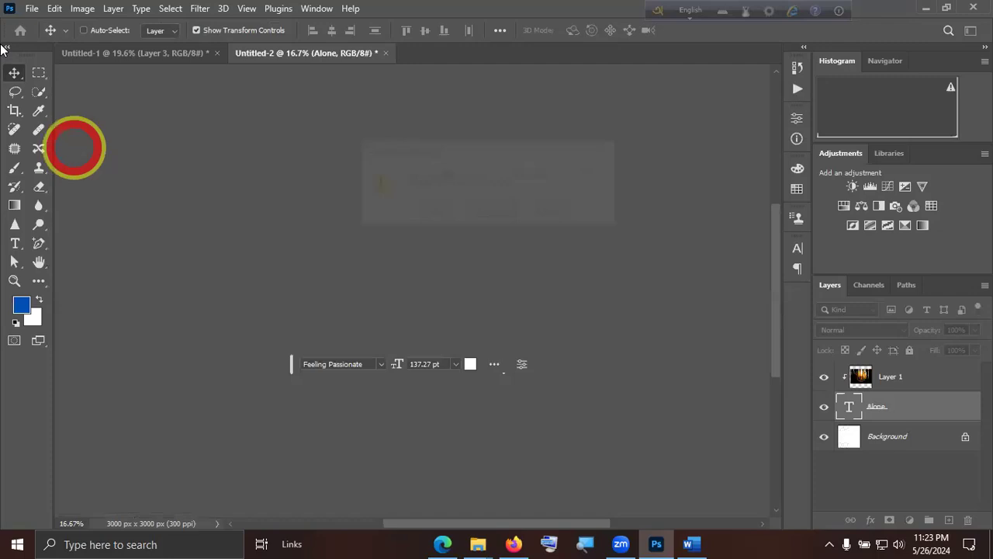
Open Love RV.png from the Love folder.
click(32, 9)
click(45, 38)
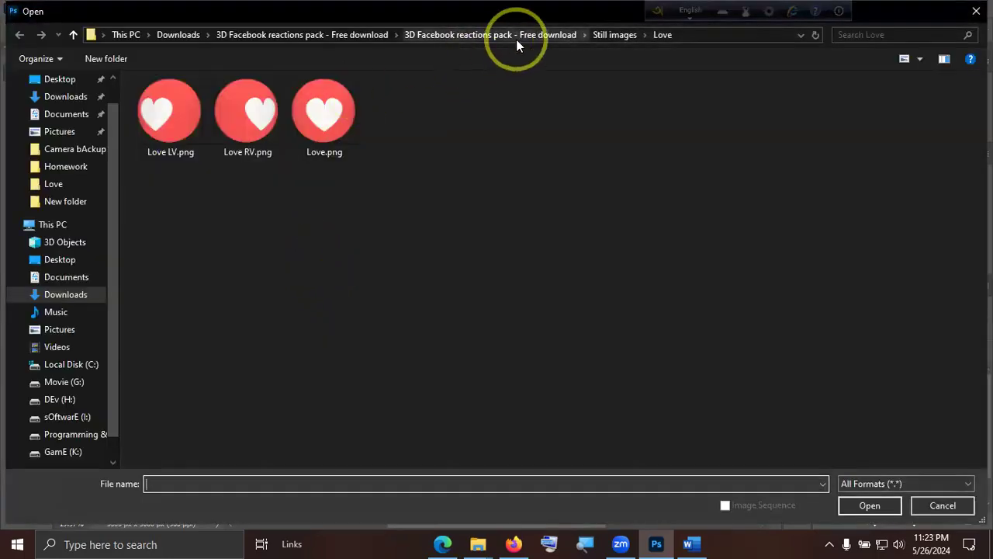
double_click(267, 119)
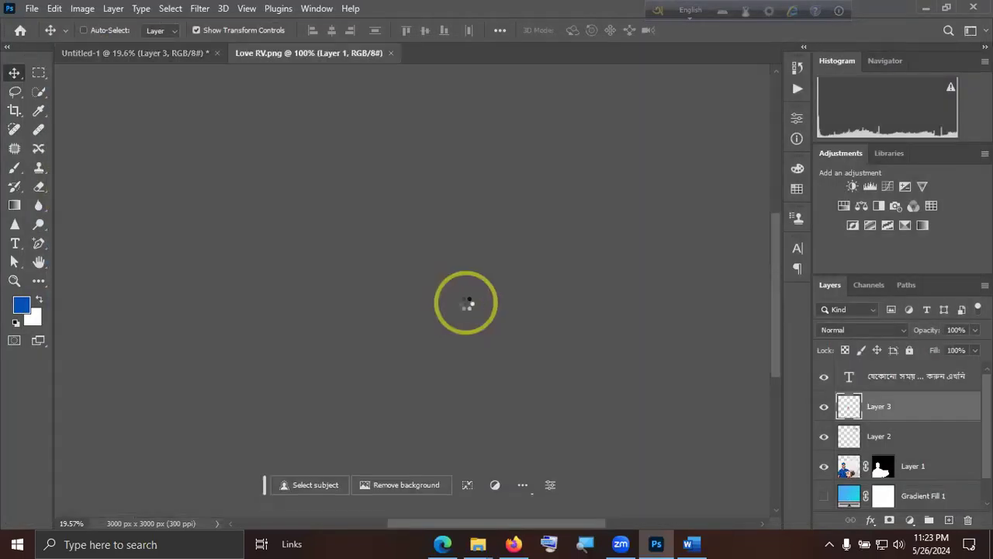
Copy the second love icon into the ad, enlarged and rotated about -16°, partly cropped by the canvas's left edge above the man.
drag(441, 308, 151, 68)
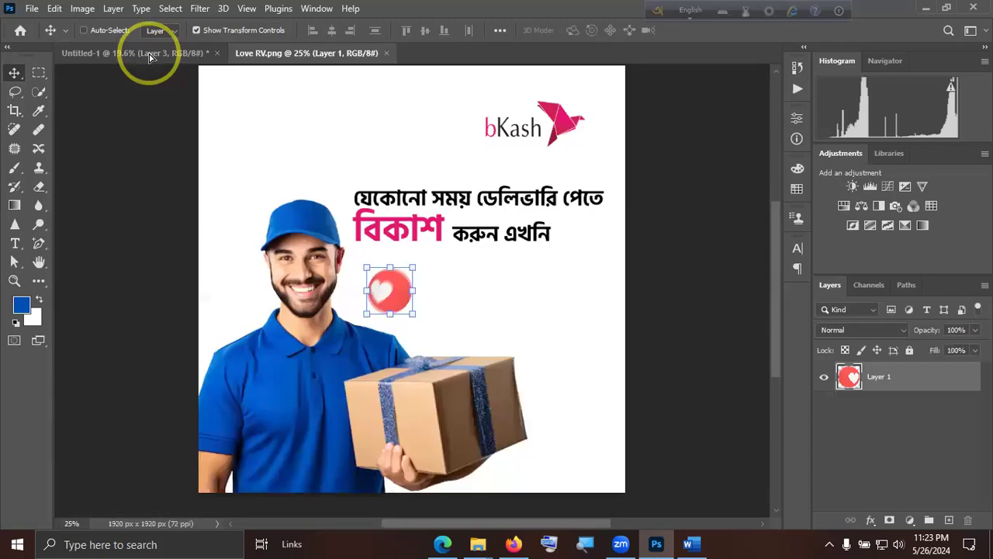
drag(264, 180, 264, 180)
drag(397, 327, 229, 152)
drag(240, 184, 240, 186)
drag(292, 210, 270, 198)
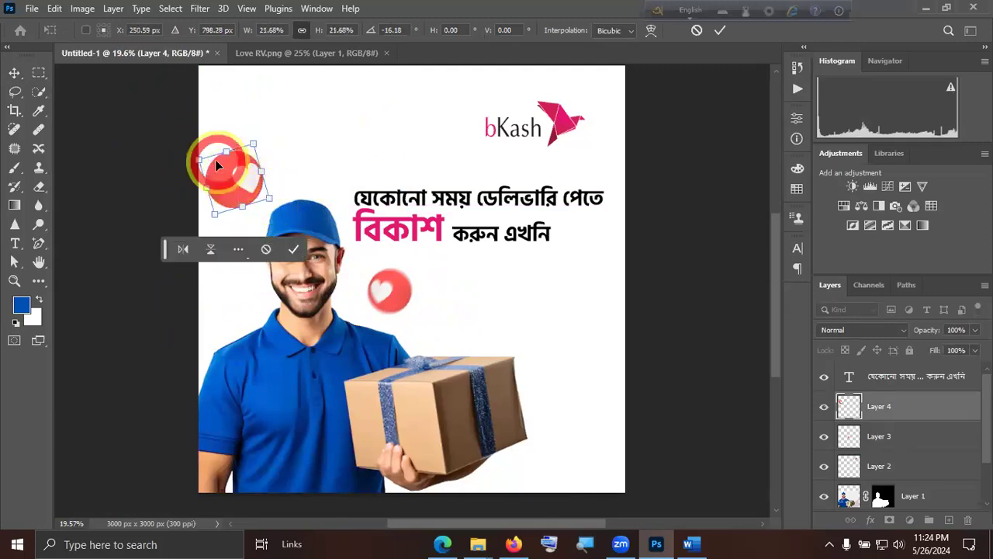
drag(199, 159, 218, 149)
click(717, 33)
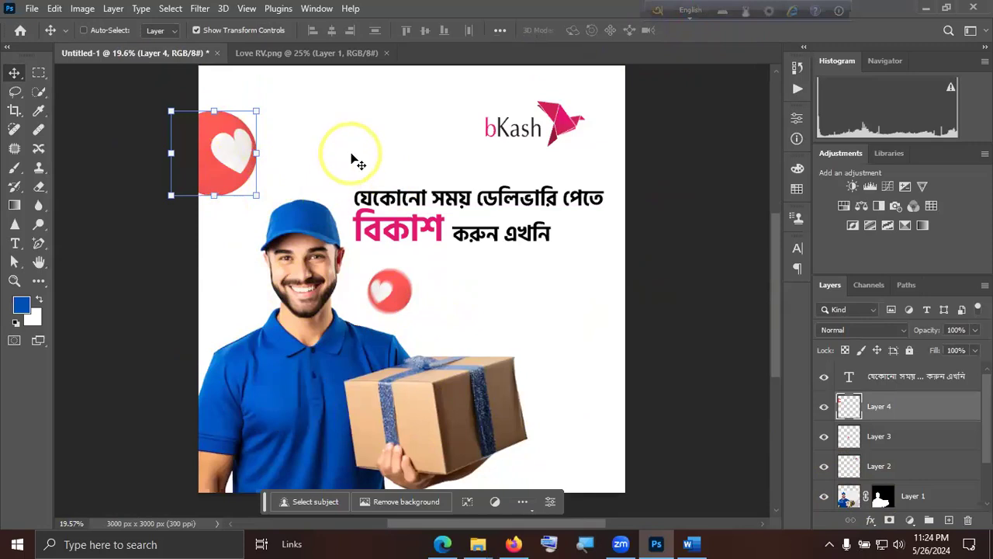
scroll(915, 474, down, 2)
click(923, 495)
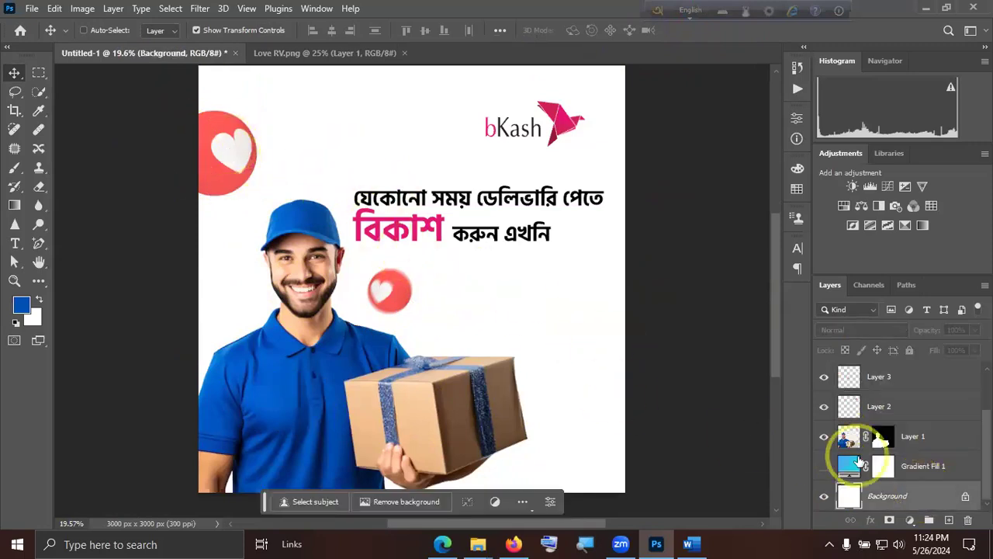
scroll(900, 438, up, 2)
Apply a Gaussian Blur with a radius of 7.8 pixels to the large love icon above the man.
click(894, 408)
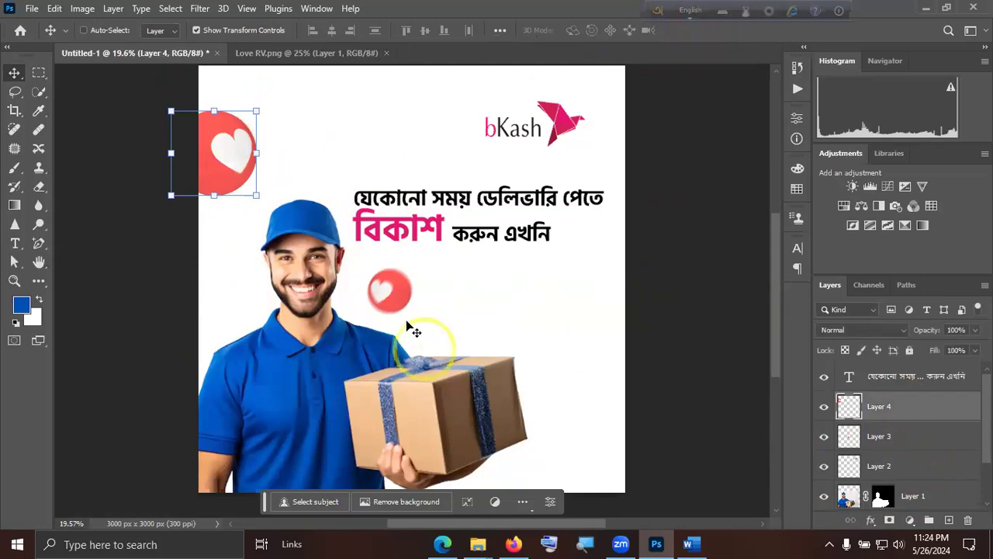
click(201, 9)
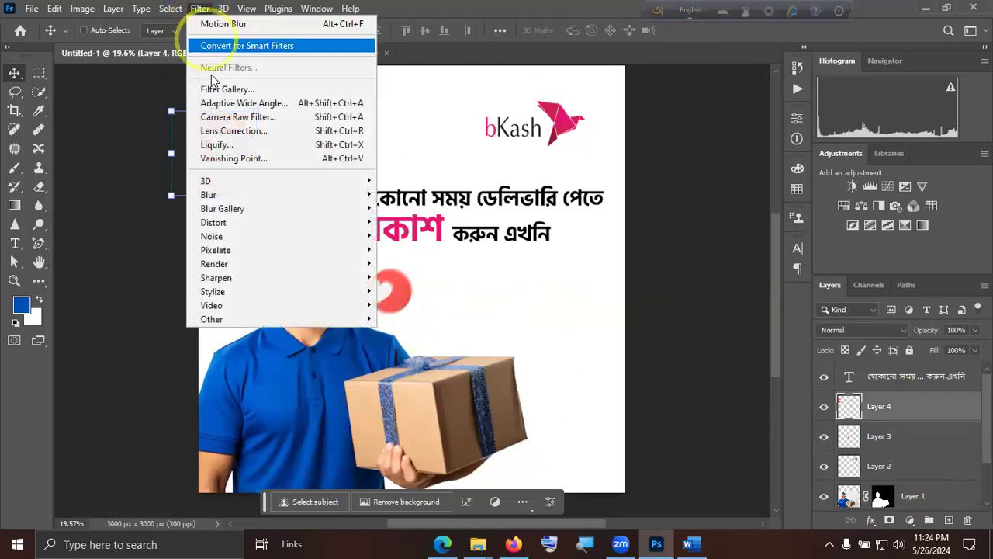
click(227, 193)
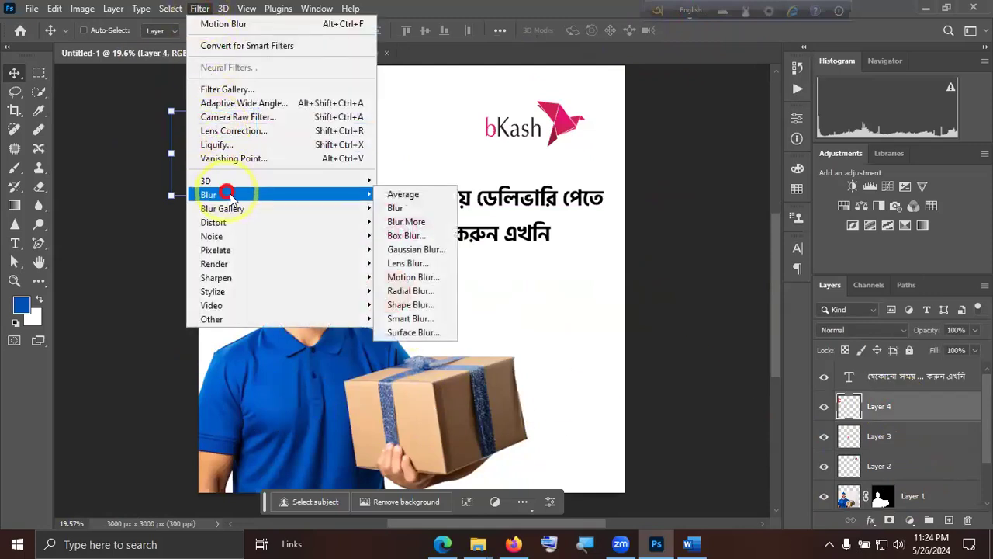
click(416, 250)
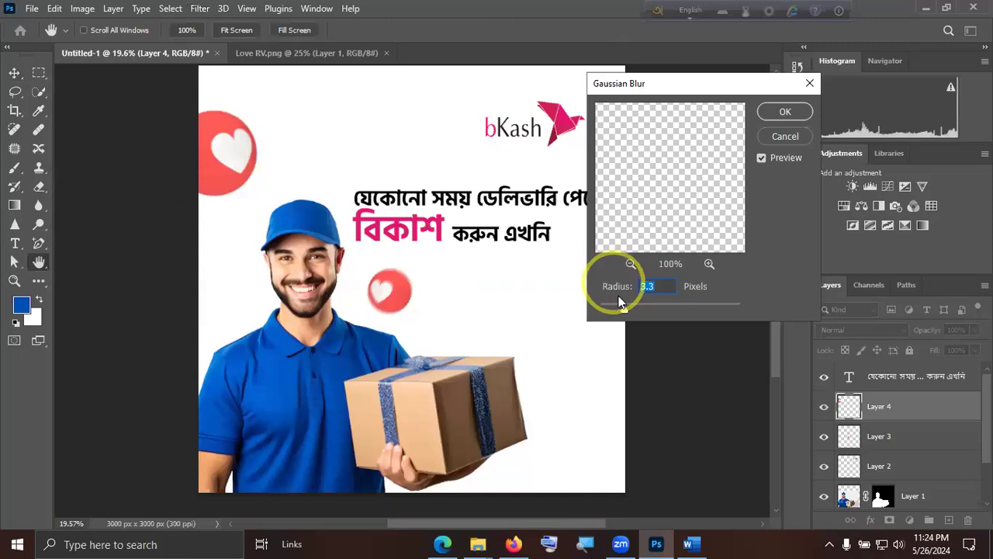
drag(637, 308, 641, 309)
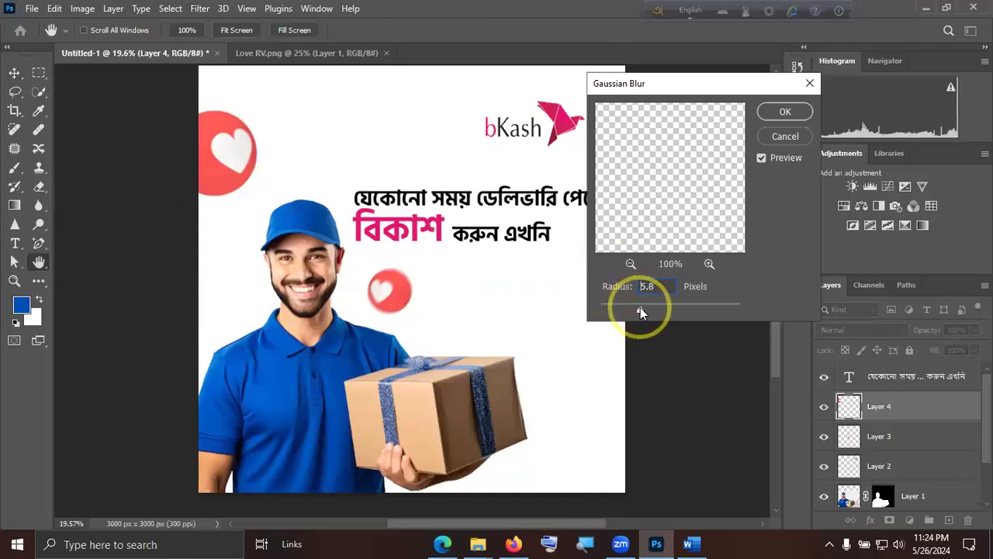
click(243, 164)
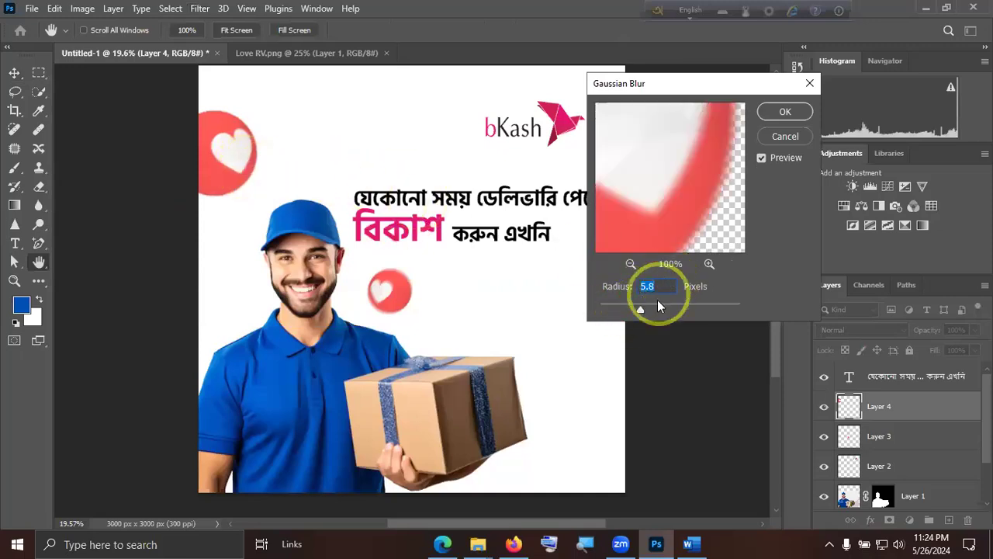
mouse_move(640, 309)
mouse_down()
mouse_move(682, 309)
mouse_move(647, 311)
mouse_up()
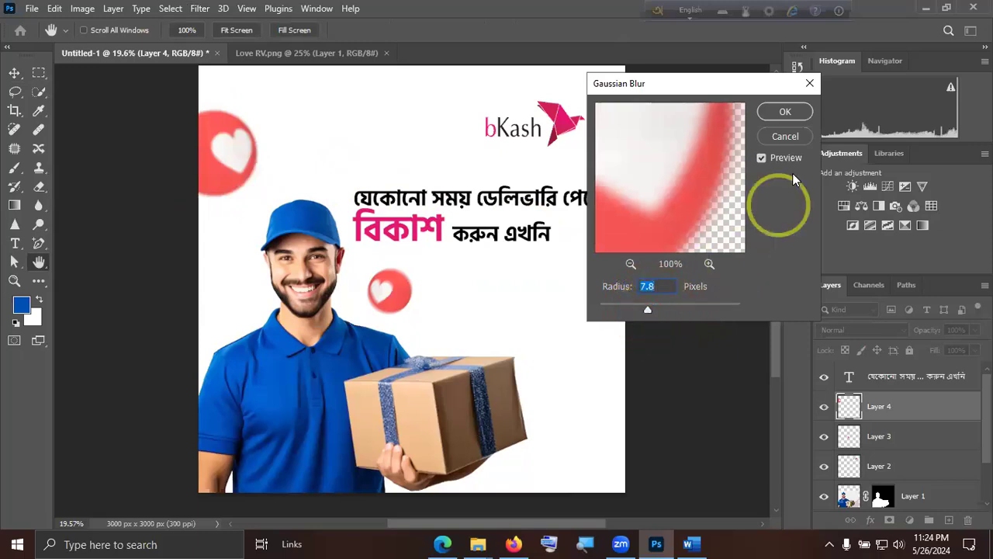
click(784, 111)
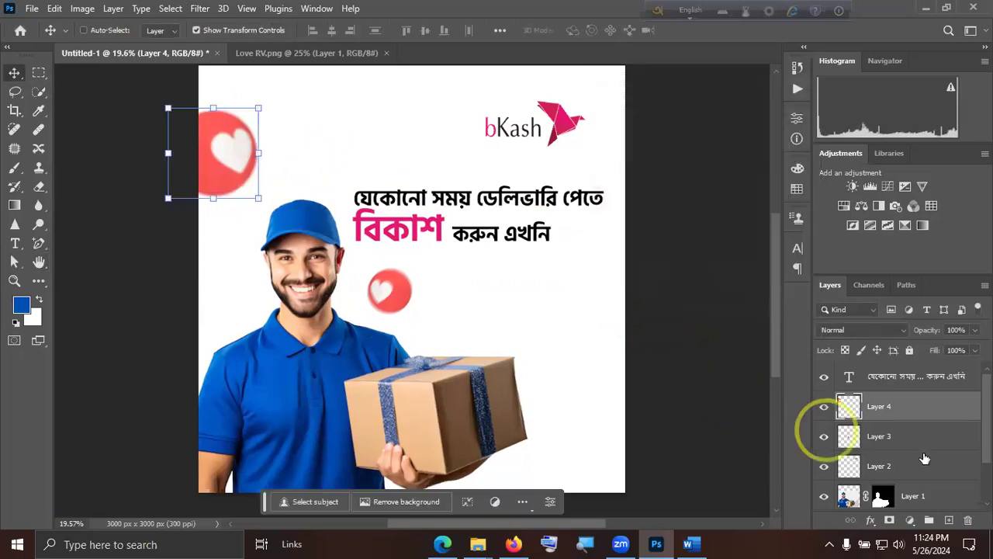
Select the Background layer and open Wow LV.png from the Wow folder of the reactions pack's still images.
scroll(924, 459, down, 2)
click(956, 498)
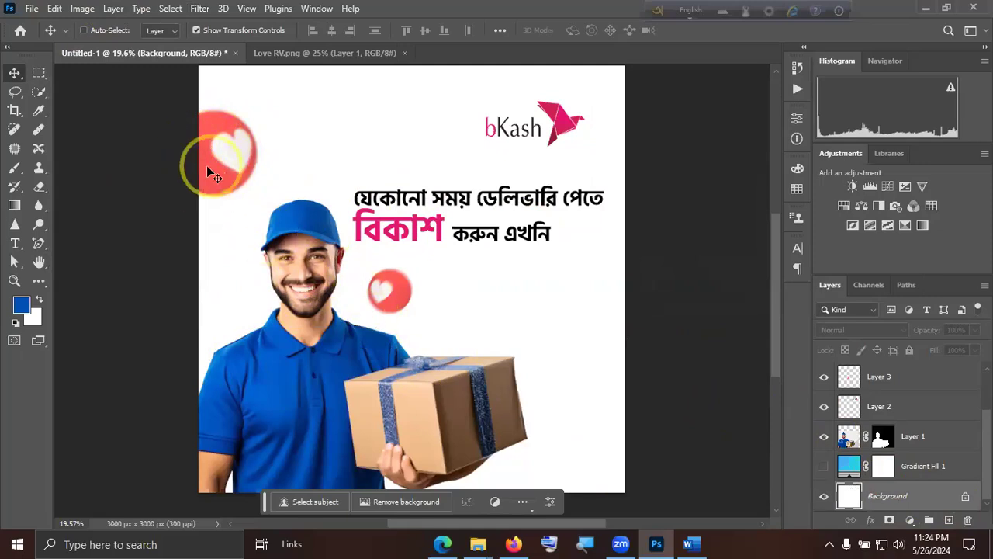
click(32, 8)
key(Escape)
key(ctrl+o)
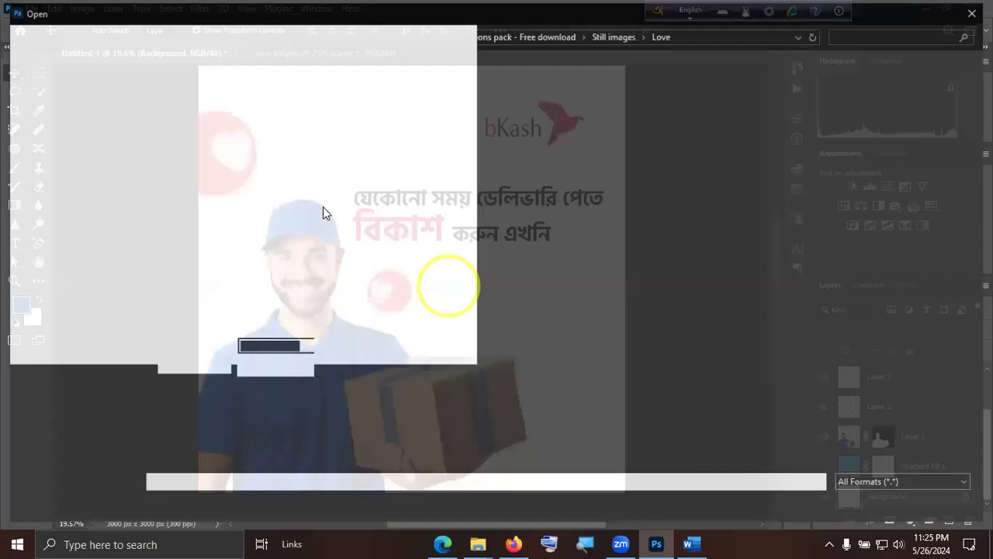
click(609, 41)
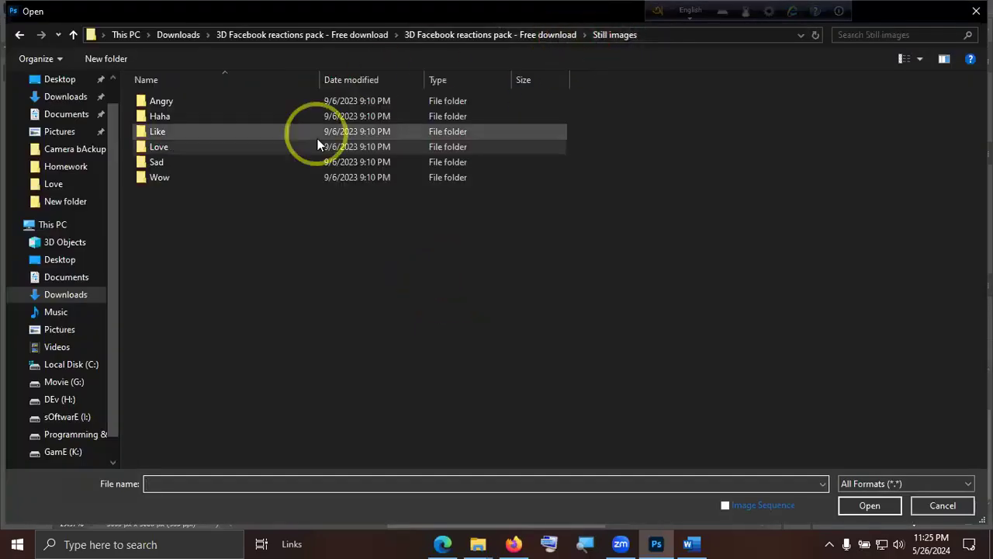
double_click(221, 120)
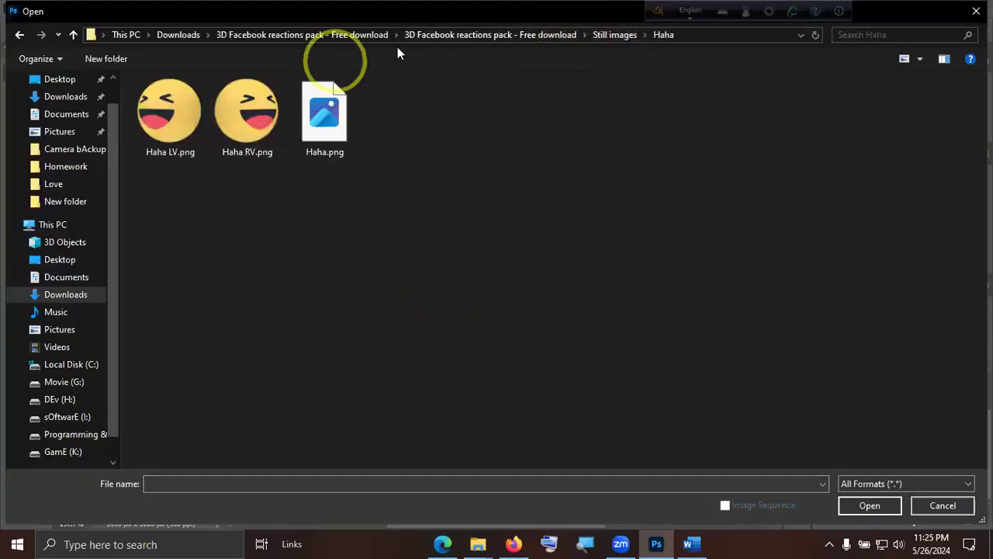
click(605, 34)
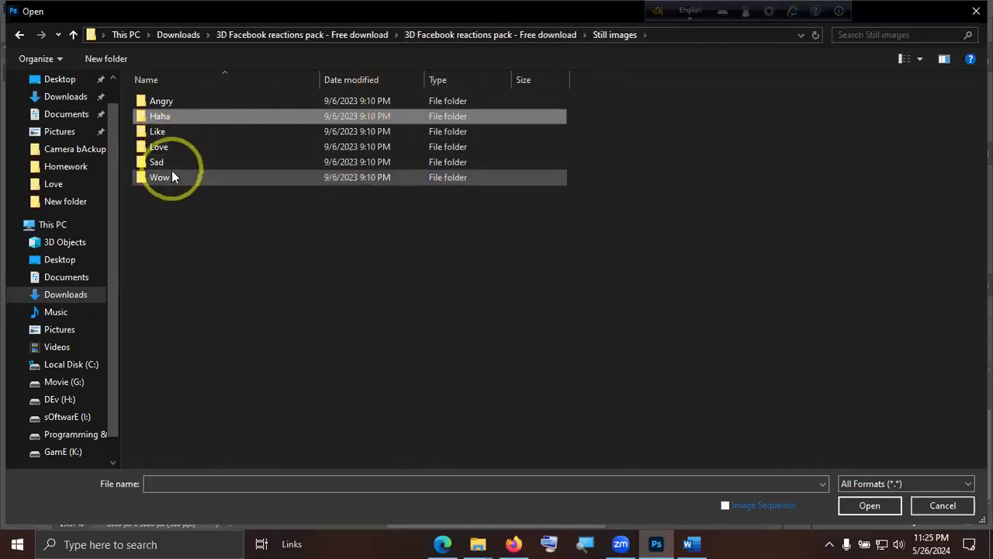
double_click(172, 172)
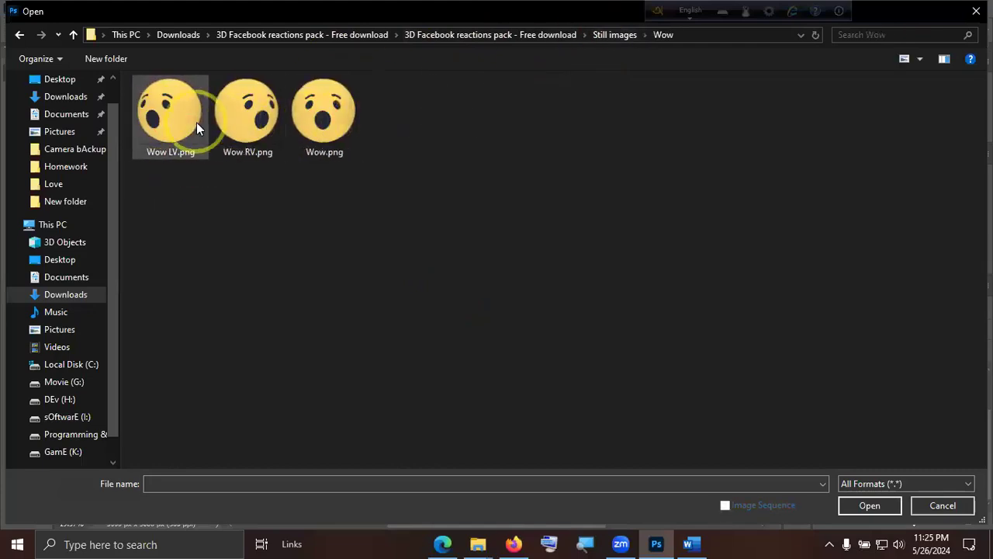
double_click(196, 122)
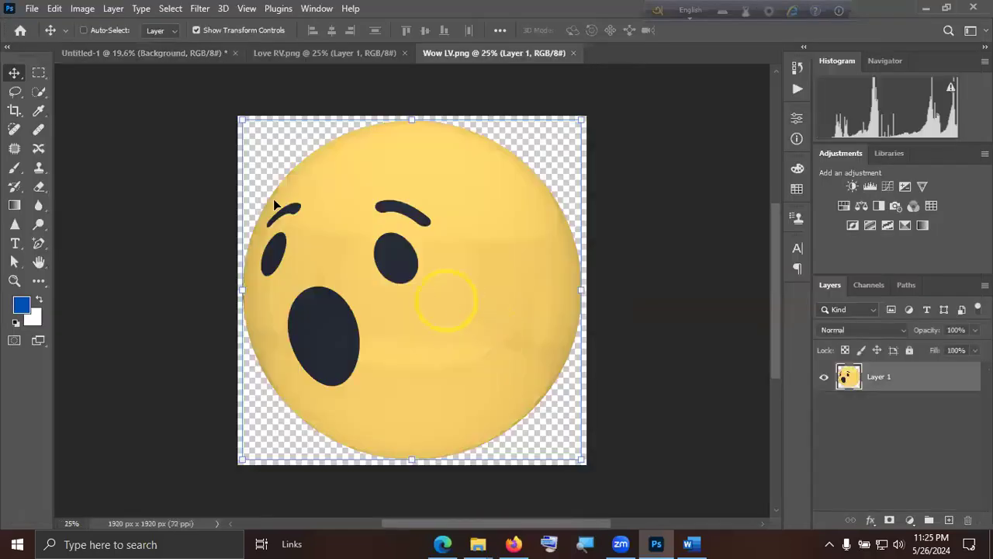
Copy the wow emoji into the ad, scaled down and tilted counterclockwise, placing it just above the parcel.
drag(274, 204, 371, 281)
drag(497, 146, 377, 333)
drag(293, 365, 548, 275)
click(498, 391)
drag(532, 308, 494, 333)
click(720, 30)
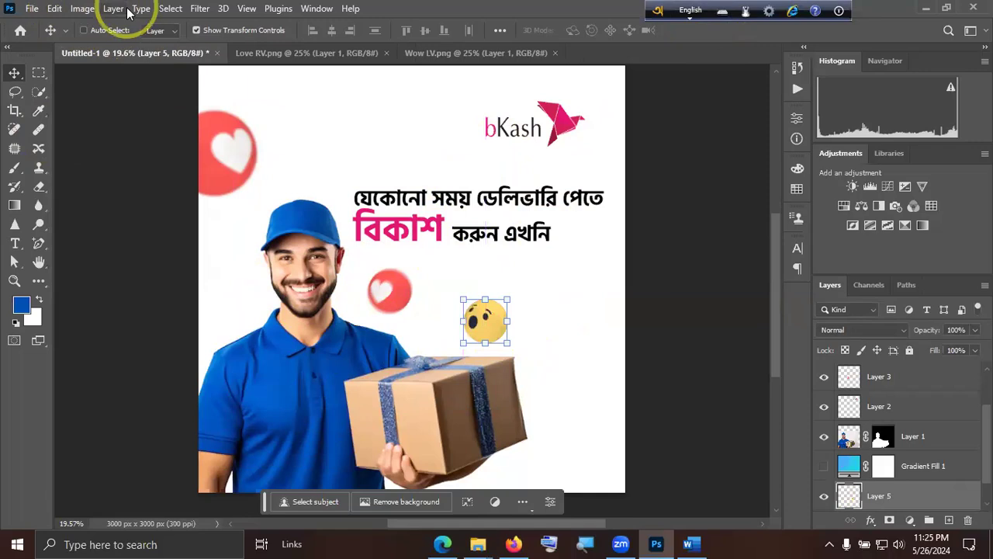
drag(528, 291, 559, 259)
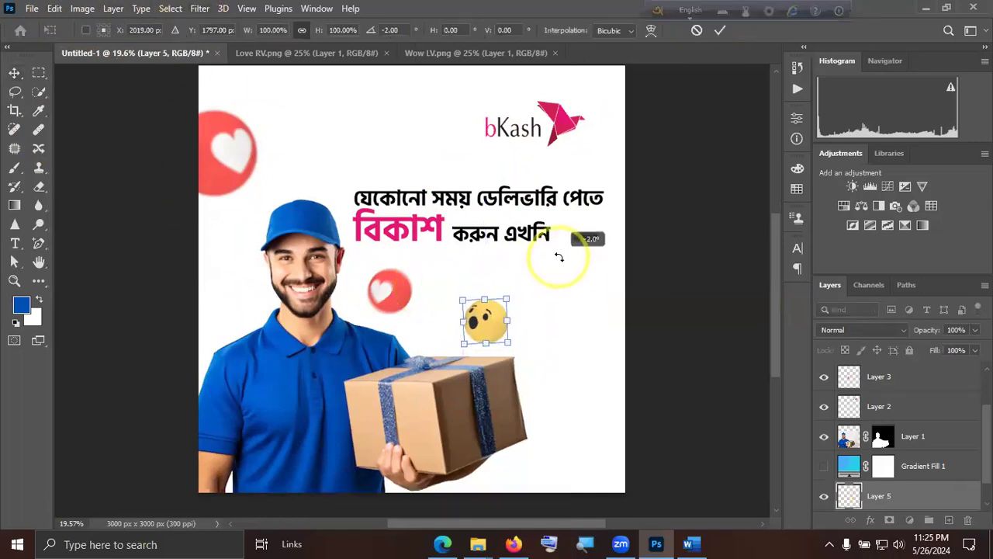
click(720, 31)
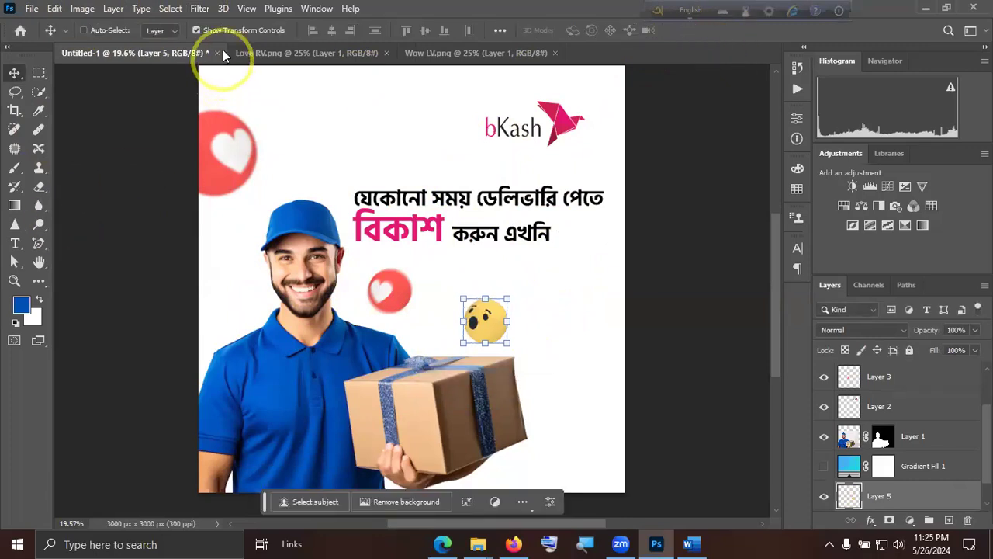
Apply a Motion Blur to the wow emoji with an angle of 56° and a distance of 36 pixels.
click(200, 9)
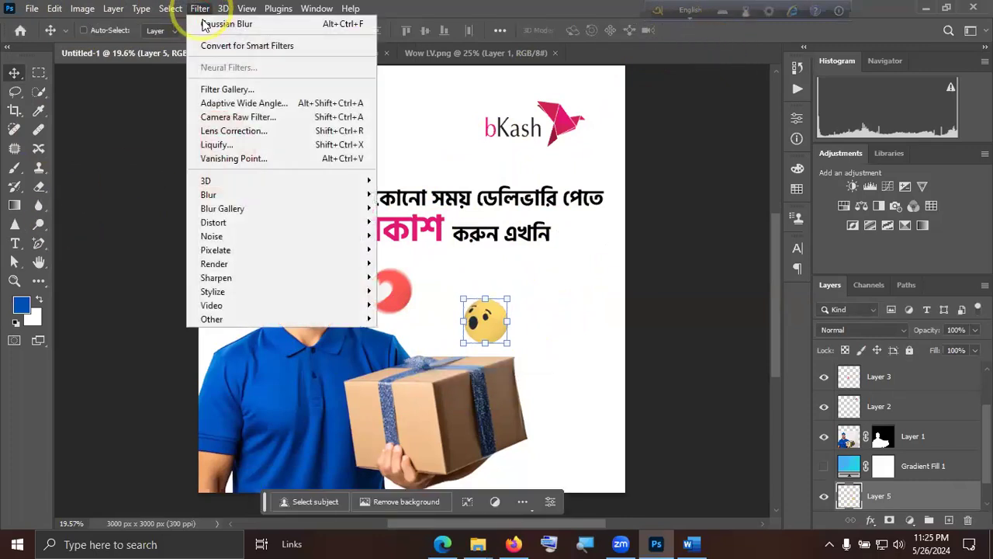
click(241, 197)
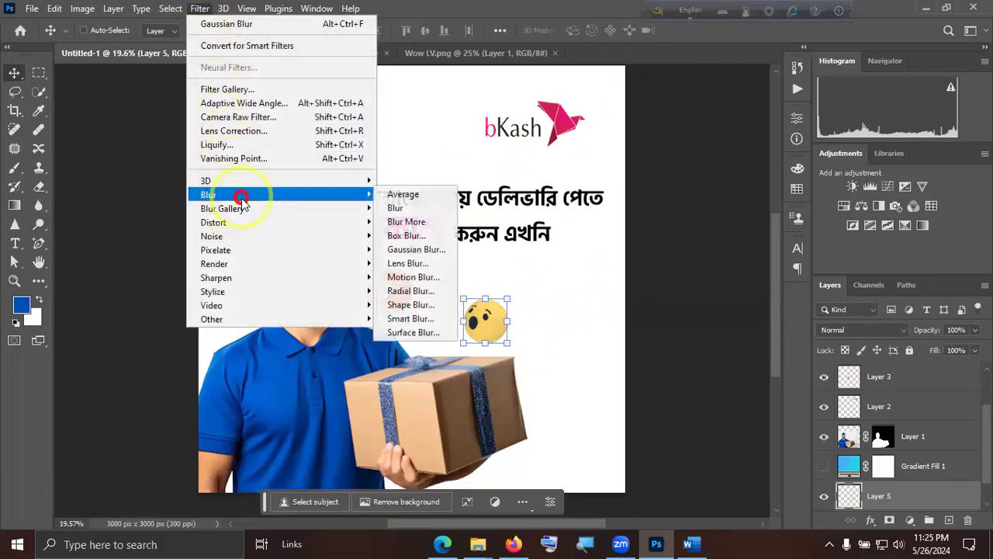
click(410, 278)
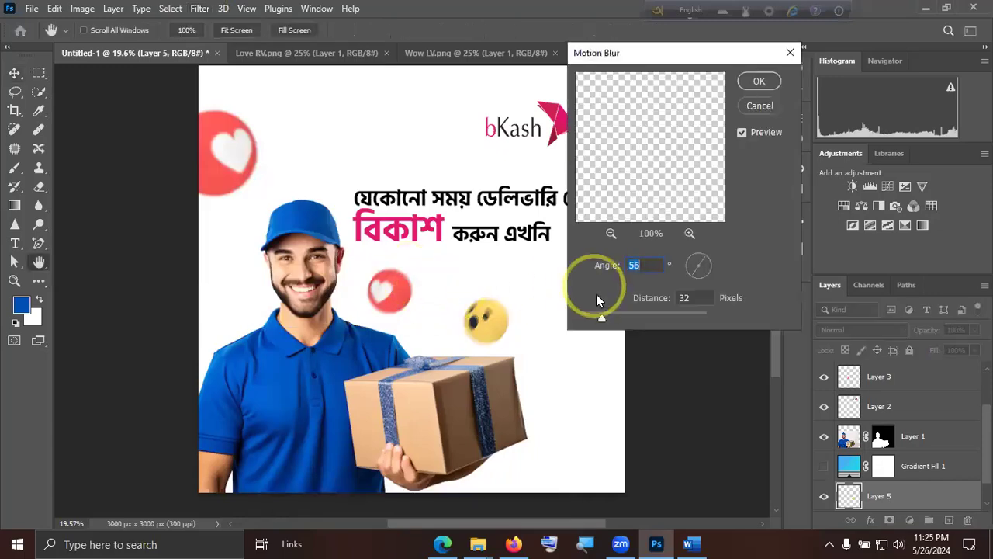
mouse_move(613, 320)
mouse_down()
mouse_move(595, 318)
mouse_move(625, 321)
mouse_move(604, 321)
mouse_up()
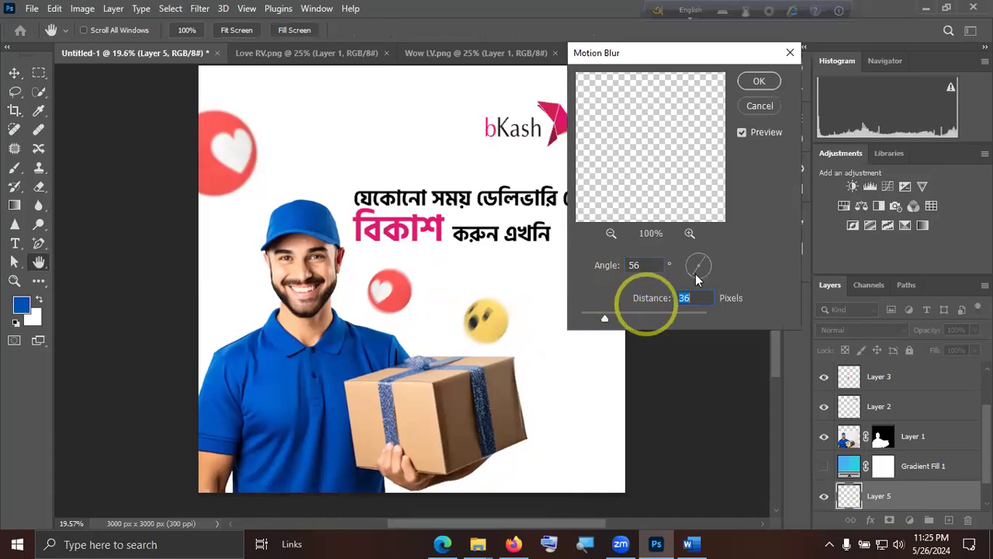
click(757, 82)
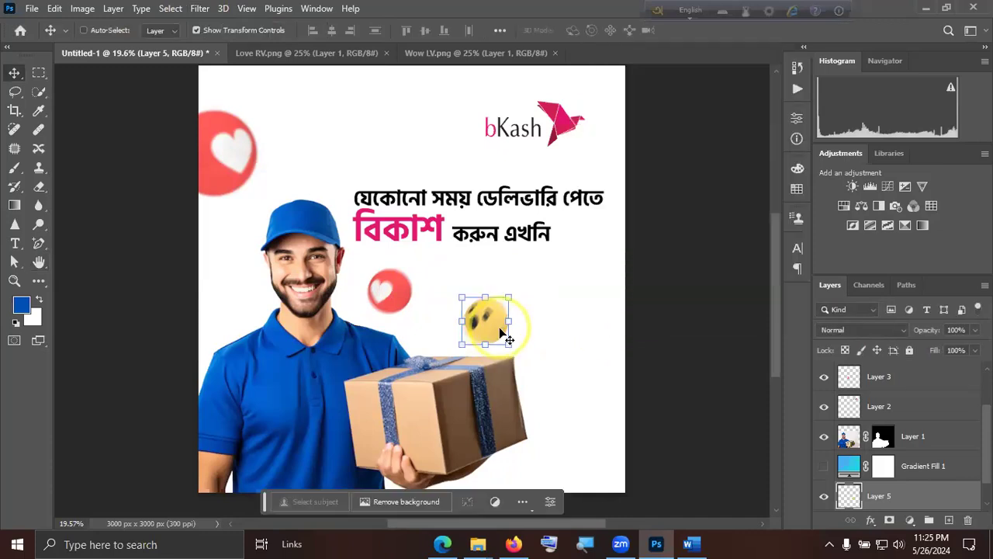
Shrink the blurred wow emoji and position it in the empty area above the parcel's right half.
mouse_move(505, 296)
mouse_down()
mouse_move(540, 285)
mouse_move(522, 297)
mouse_up()
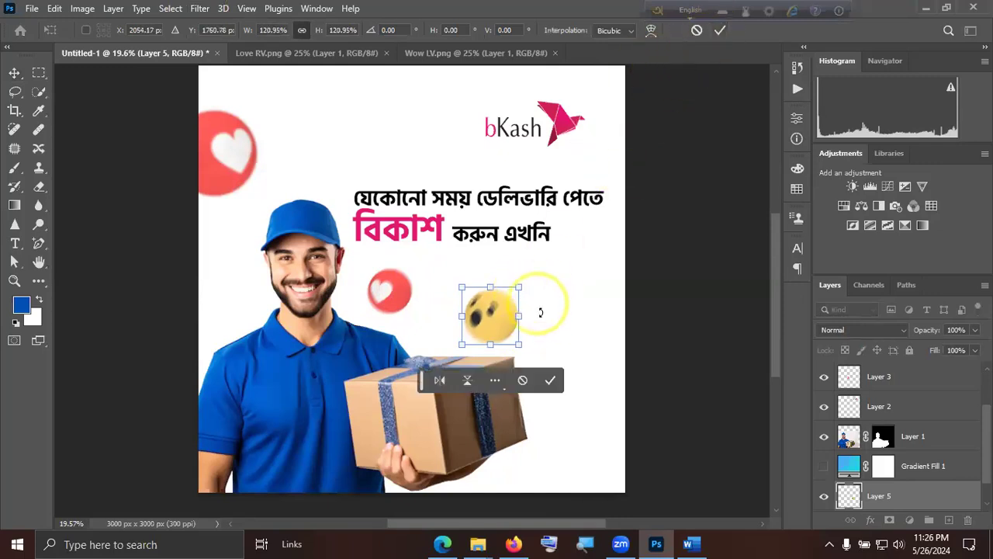
click(551, 380)
mouse_move(489, 319)
mouse_down()
mouse_move(512, 323)
mouse_move(506, 335)
mouse_move(470, 331)
mouse_move(472, 323)
mouse_up()
drag(501, 291, 505, 319)
drag(529, 285, 548, 289)
click(719, 31)
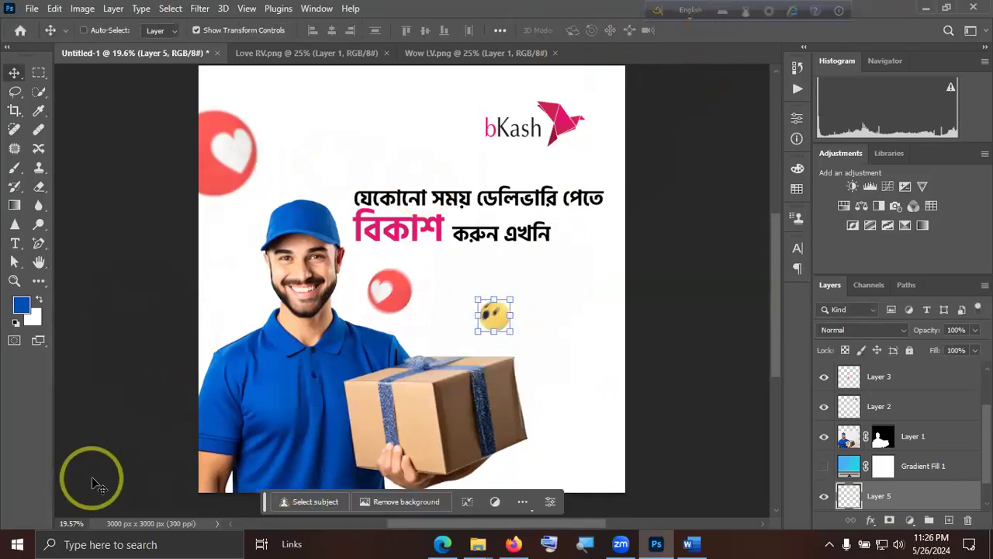
Make the Background layer active so the wow emoji is no longer selected.
scroll(934, 502, down, 3)
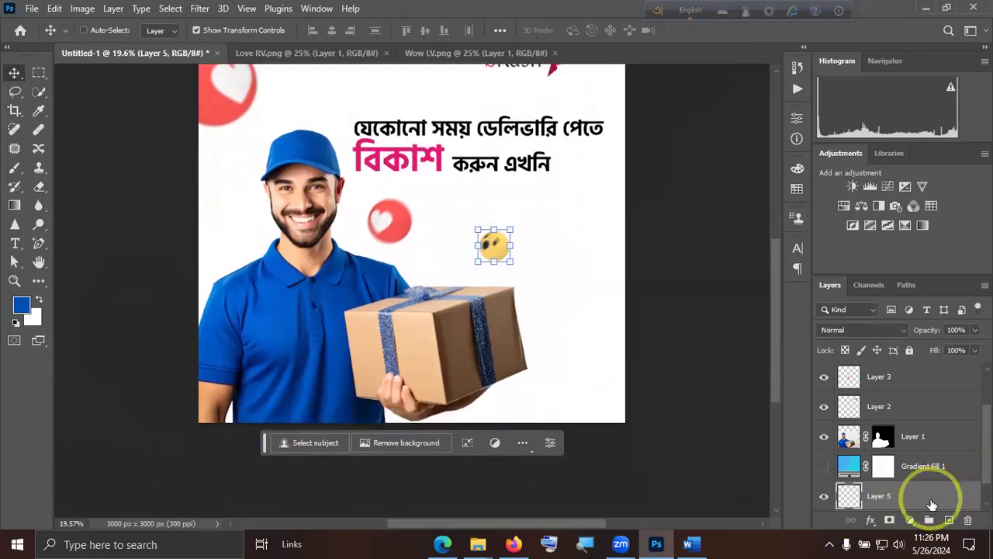
scroll(934, 491, up, 2)
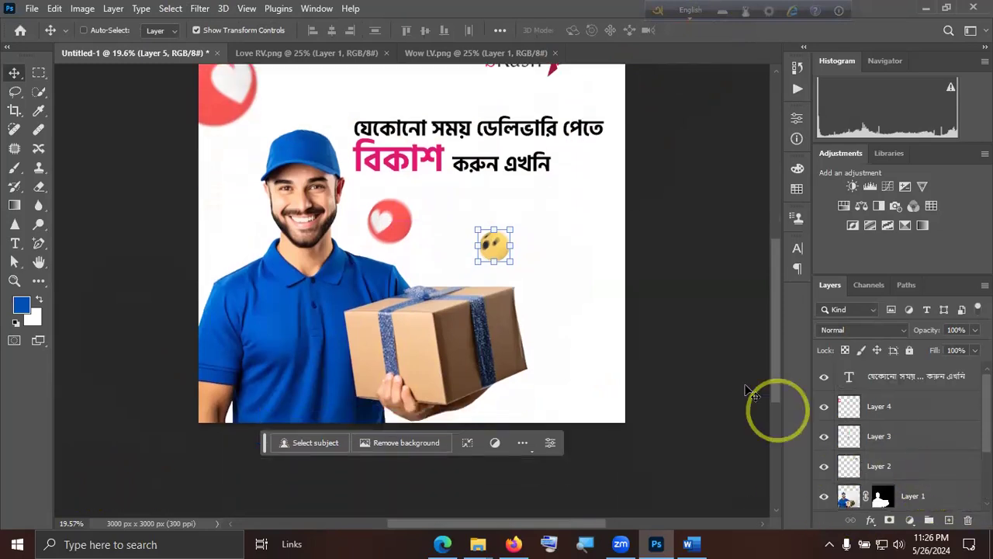
scroll(761, 399, up, 2)
scroll(923, 481, down, 3)
click(920, 498)
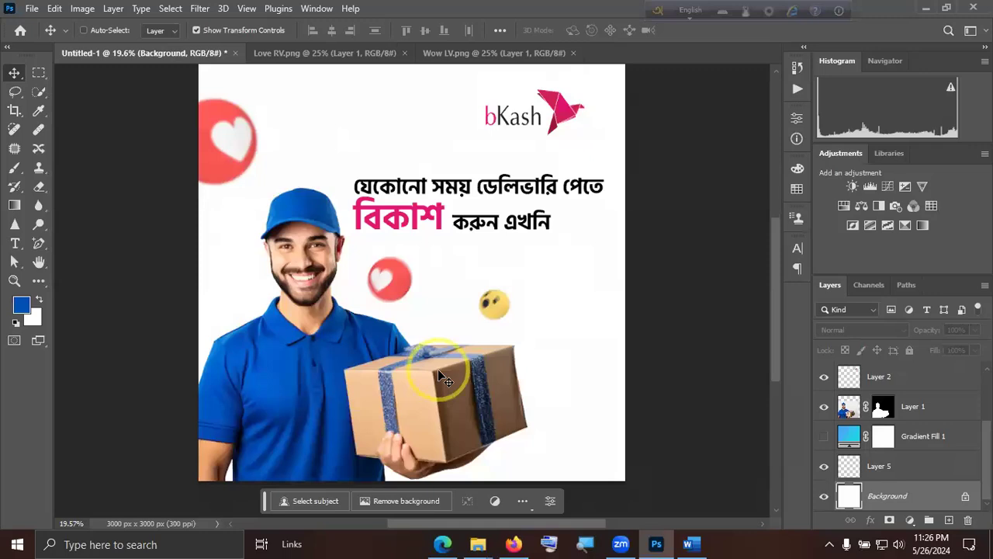
scroll(439, 374, up, 1)
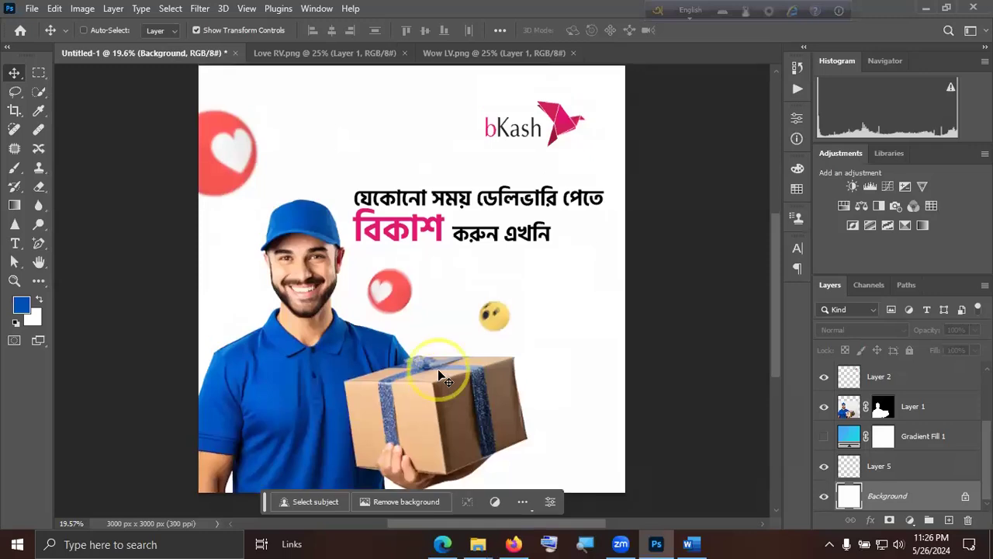
Open যেকোনো জায়গায়.jpg from the desktop's Behance Upload folder and examine its blurred floating reaction icons up close.
click(926, 8)
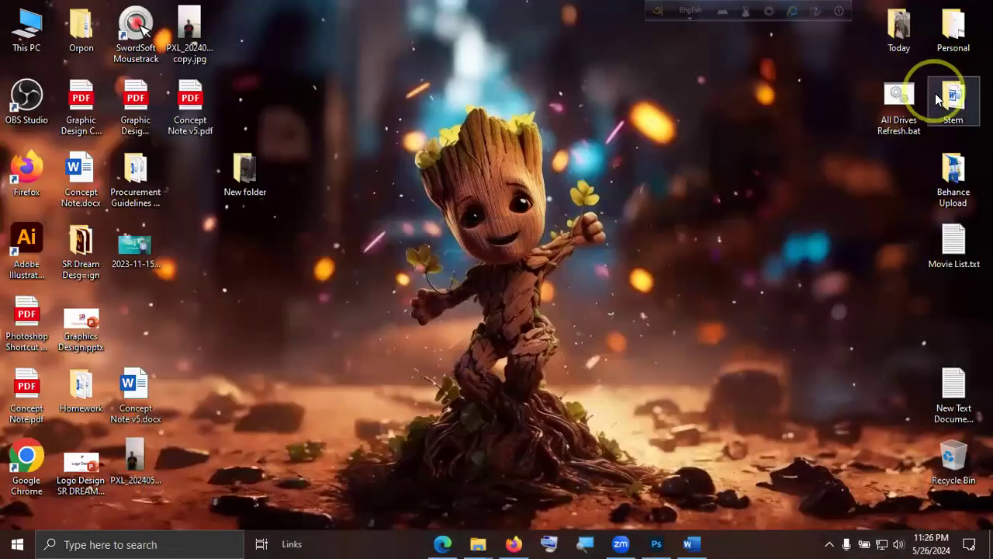
double_click(956, 177)
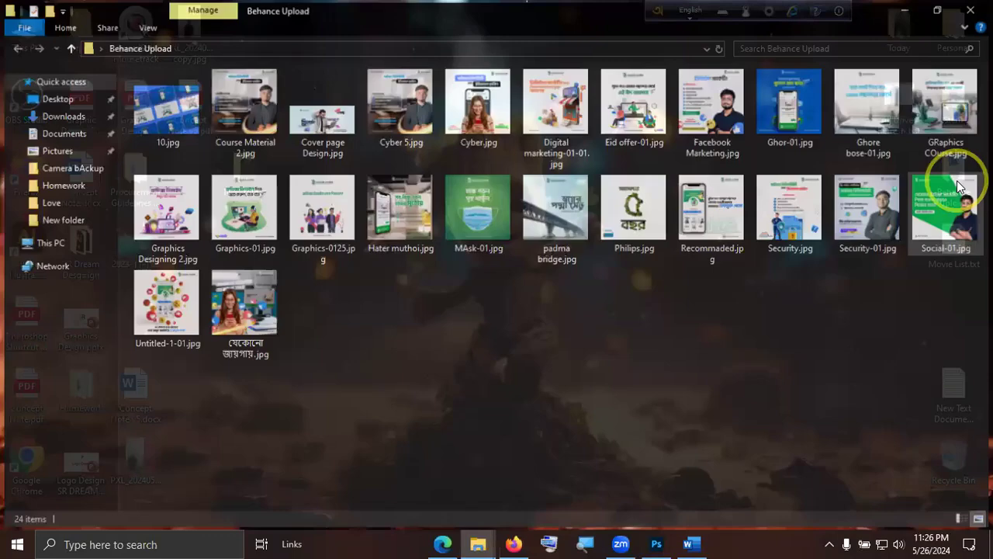
double_click(249, 326)
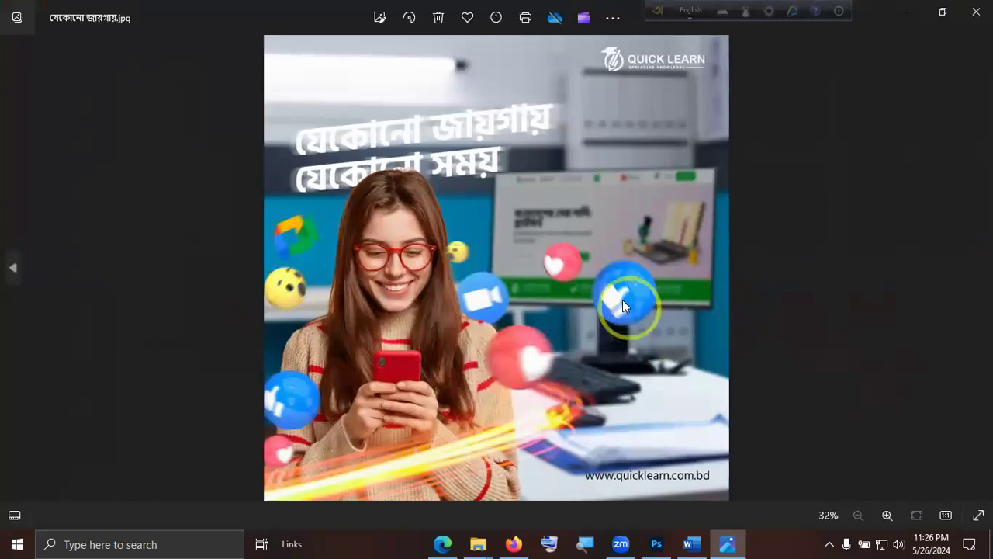
double_click(588, 349)
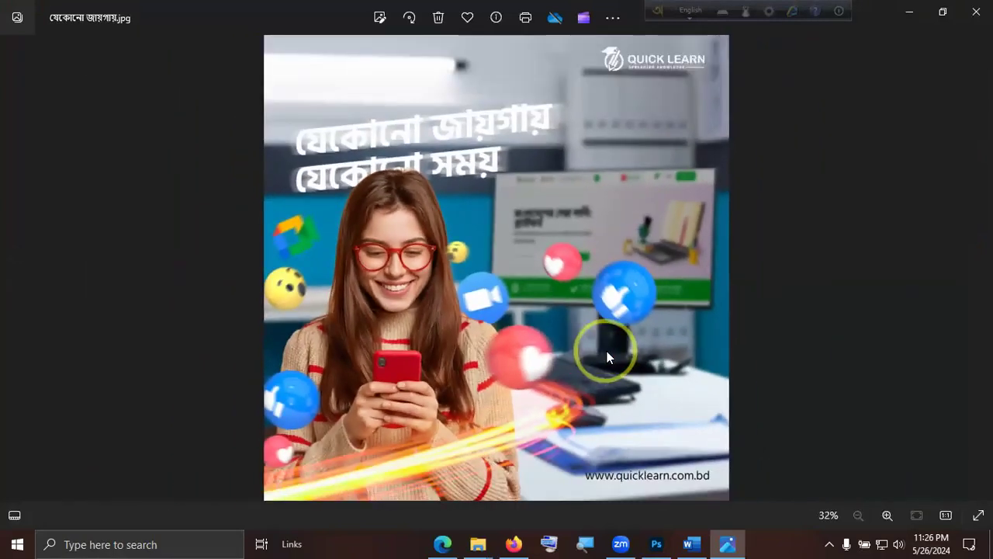
double_click(607, 351)
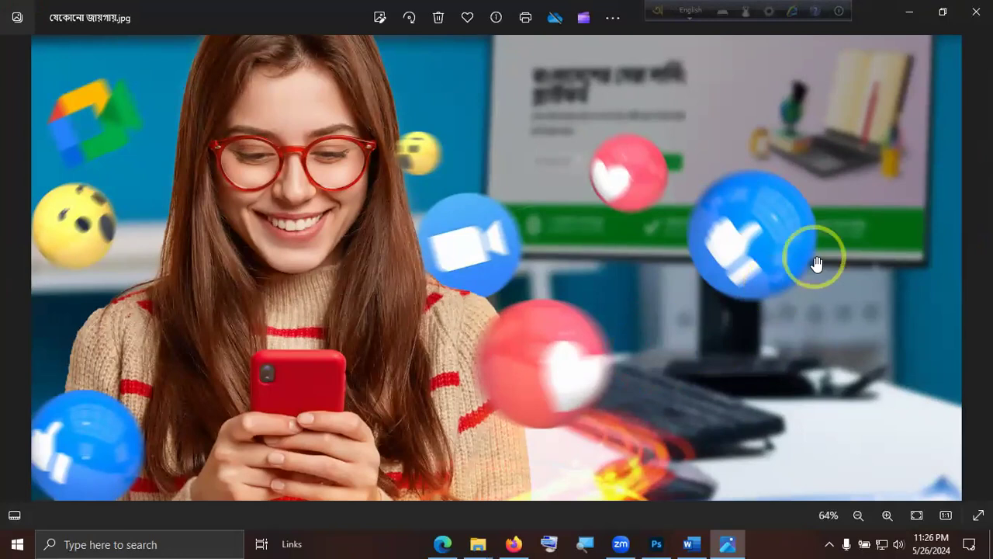
double_click(328, 317)
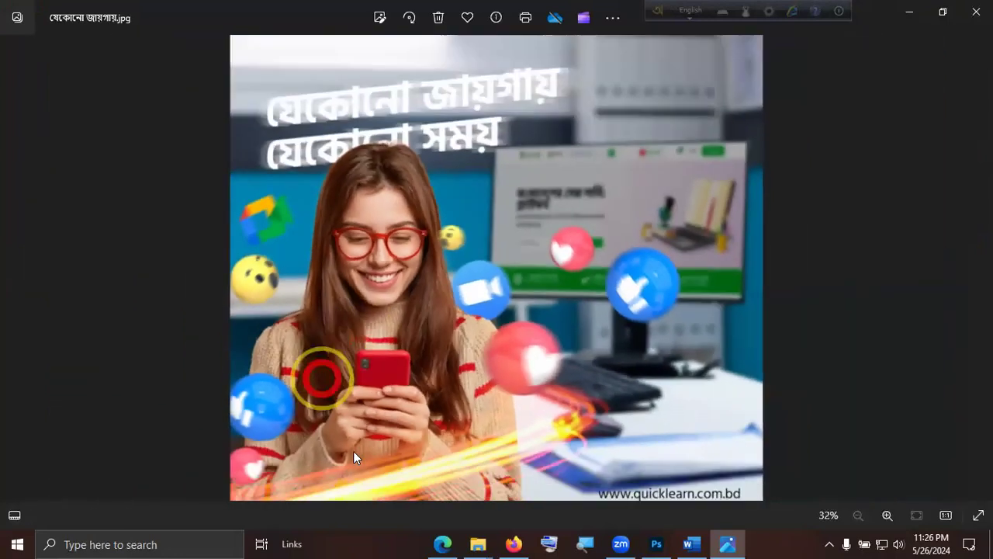
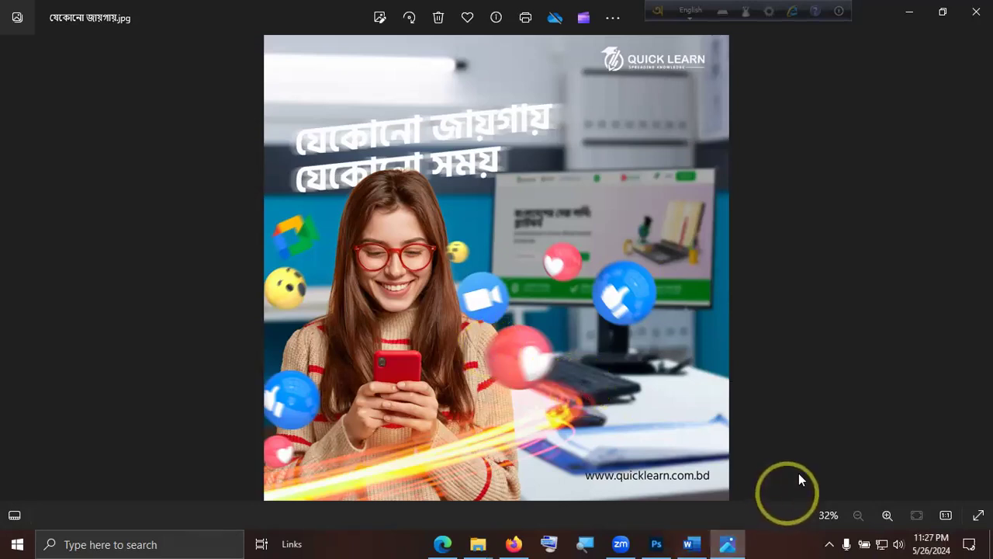
Close the reference image and its folder, and return to the bKash design in Photoshop.
click(976, 12)
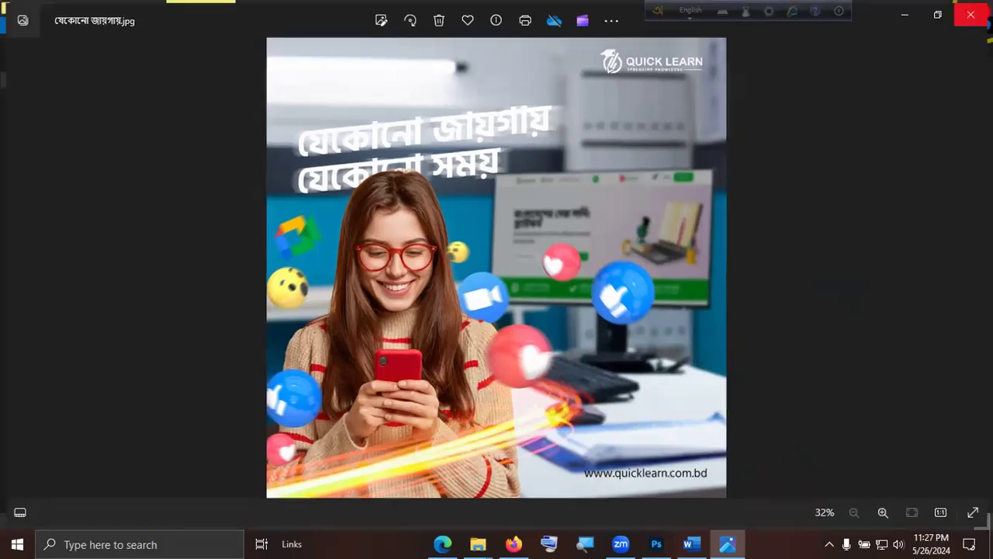
click(975, 9)
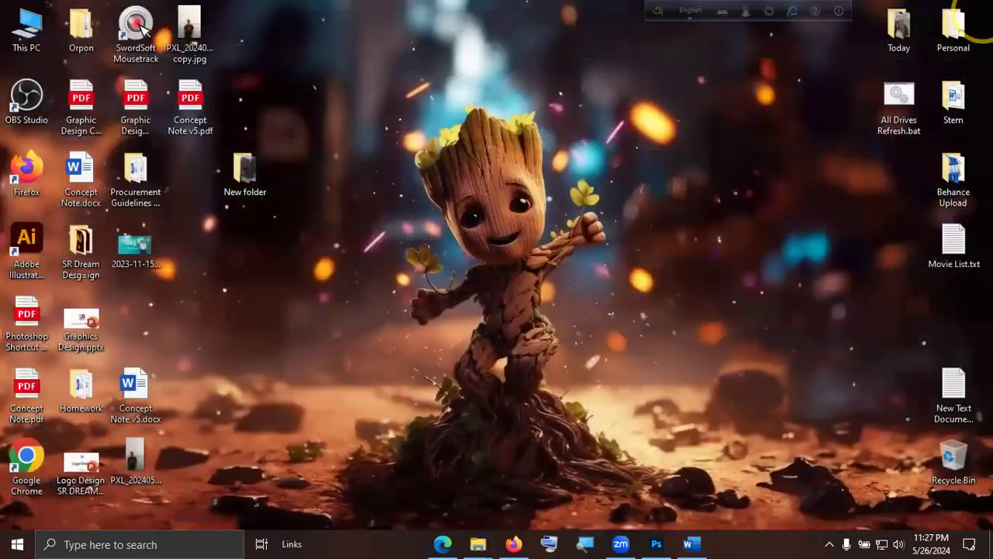
click(657, 543)
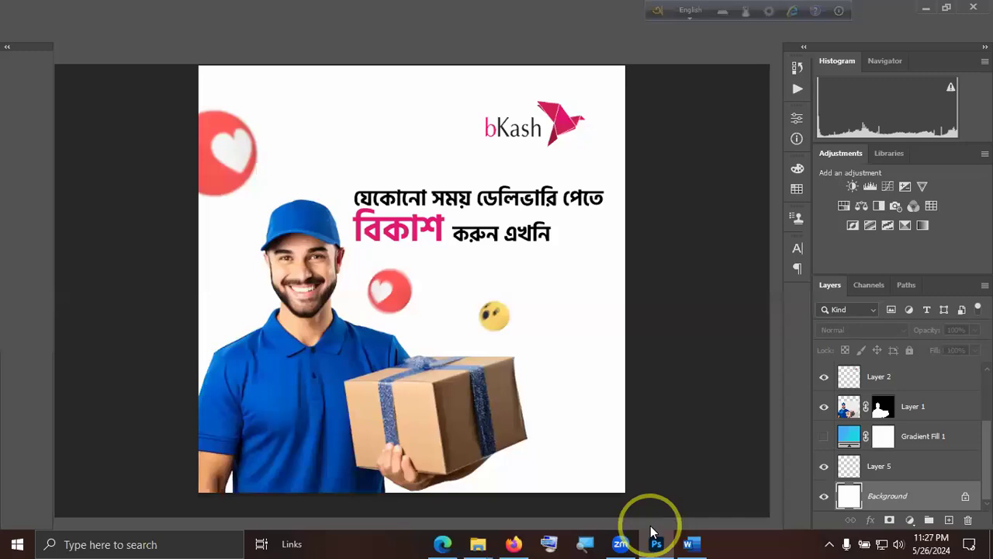
click(681, 396)
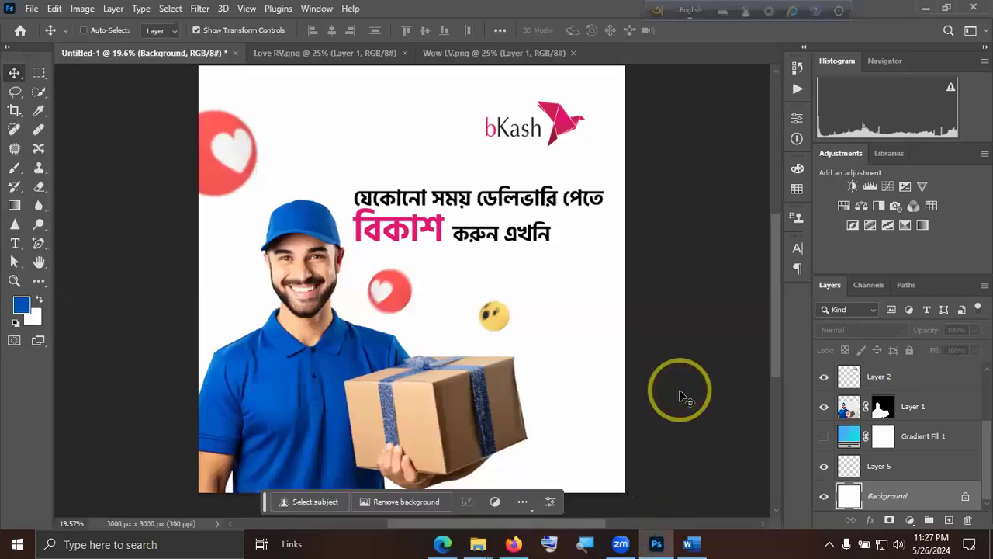
Reopen যেকোনো জায়গায়.jpg from the Behance Upload folder, examine its blurred headline, and return to the bKash design in Photoshop.
click(925, 8)
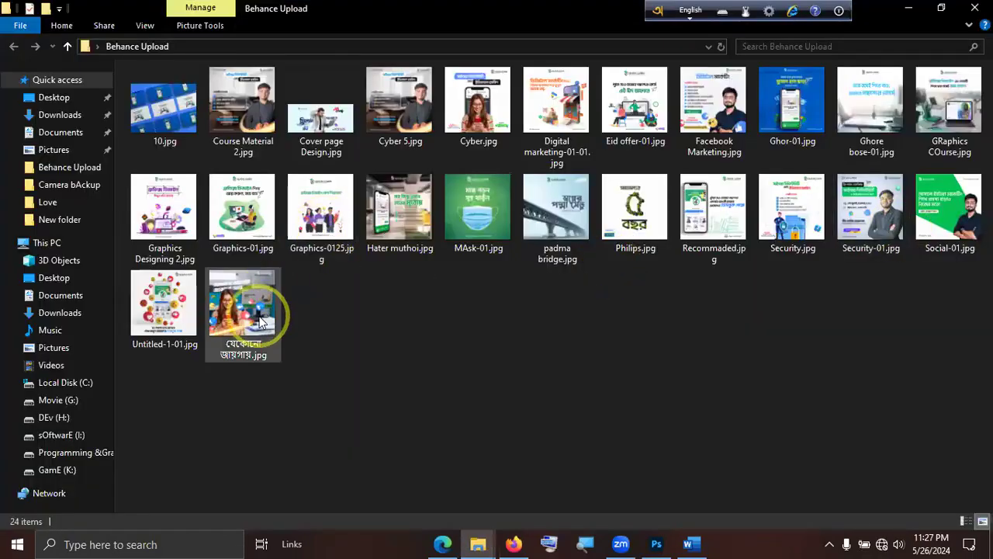
click(263, 319)
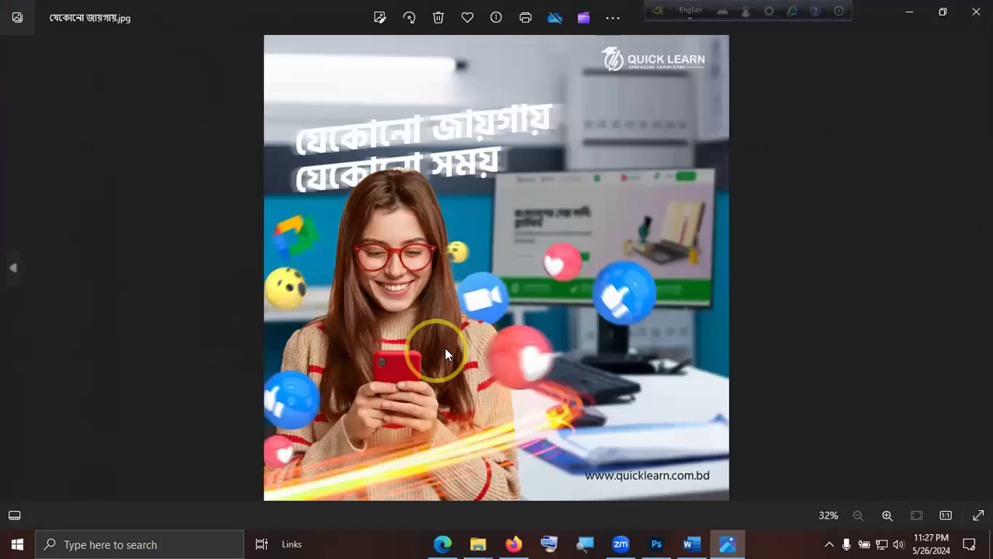
click(449, 345)
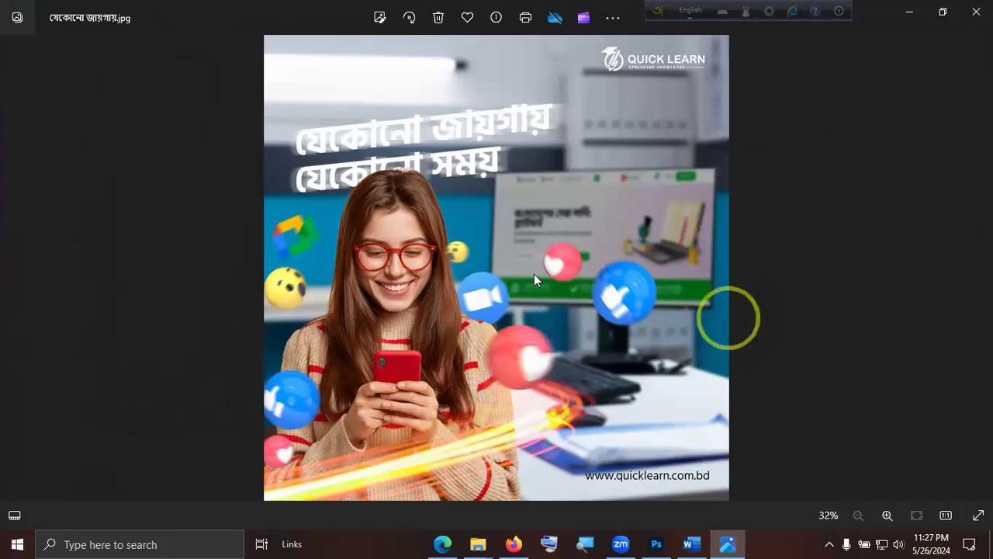
click(977, 11)
click(656, 543)
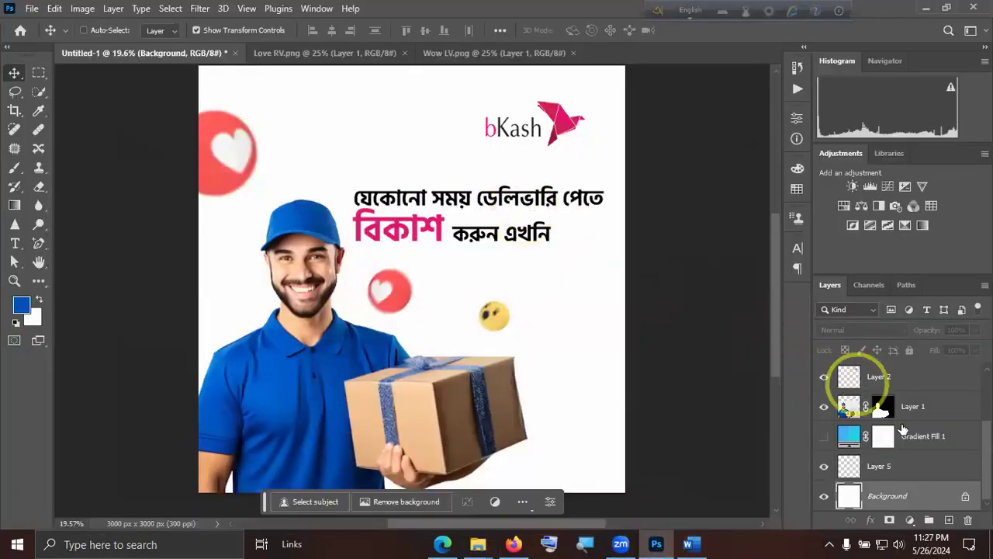
Duplicate the Bangla headline text layer and move the copy above the original, between the large love icon and the bKash logo.
scroll(924, 458, up, 3)
click(915, 383)
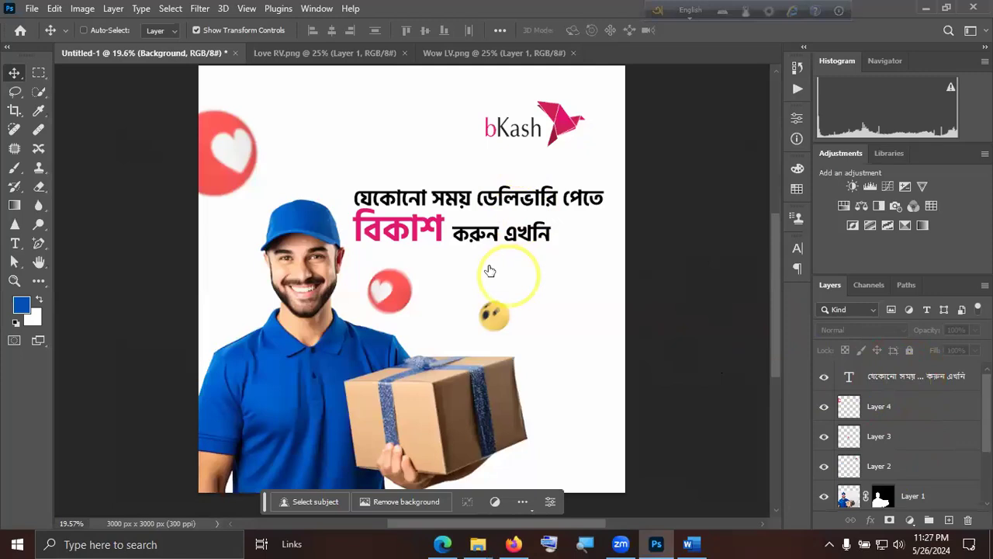
key(space)
drag(376, 134, 369, 113)
key(ctrl)
key(ctrl+j)
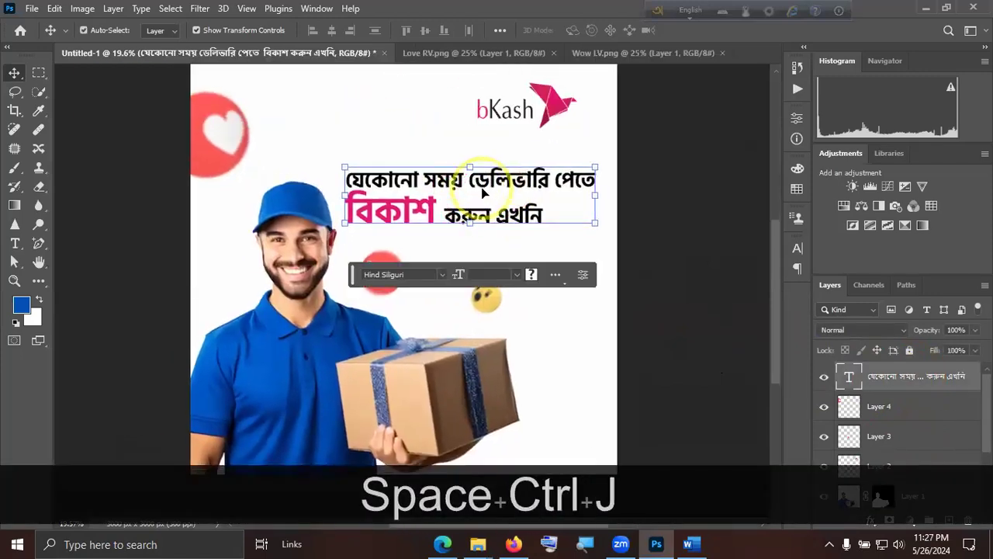
drag(501, 181, 393, 100)
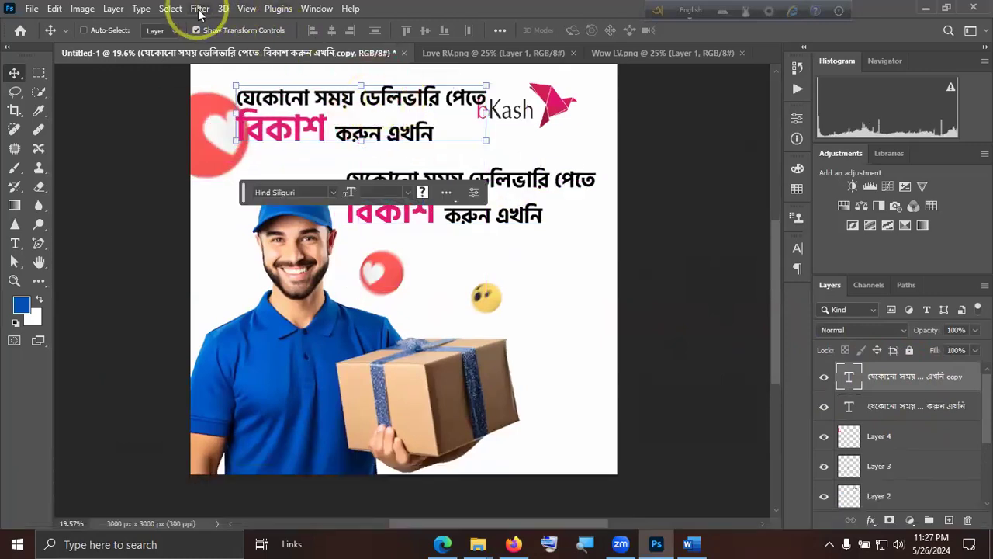
Try a Motion Blur with an angle of 84° and a distance of 40 pixels on the headline copy as a smart object.
click(200, 9)
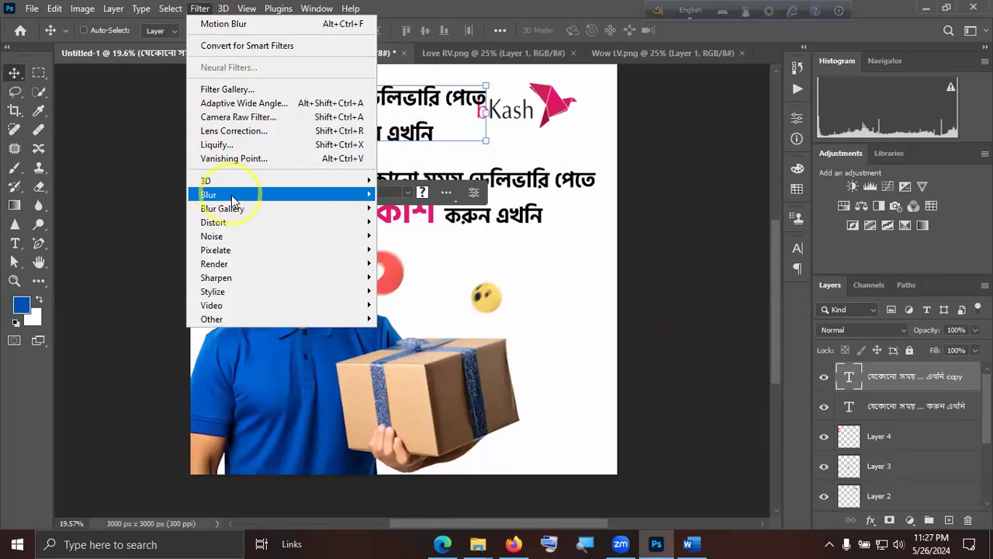
mouse_move(264, 194)
click(433, 263)
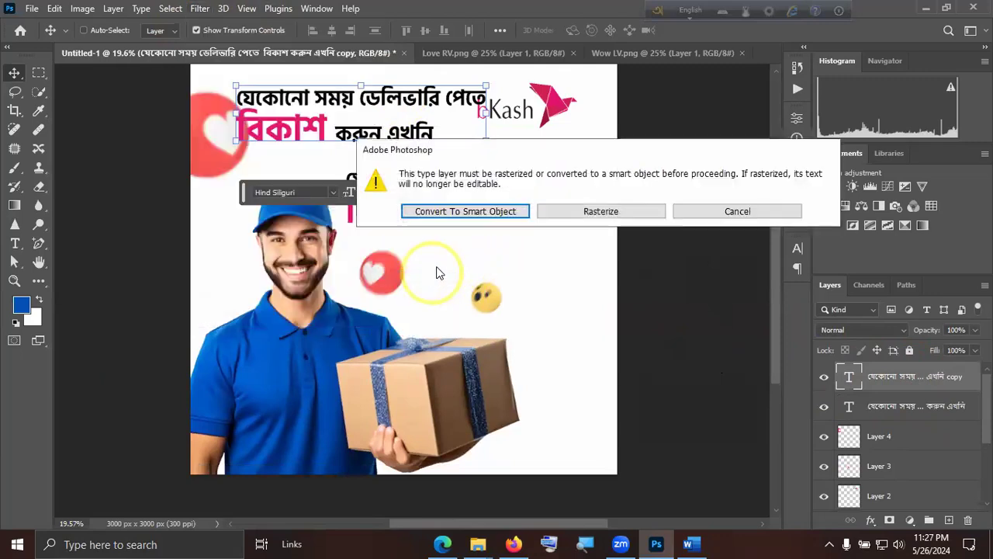
click(494, 219)
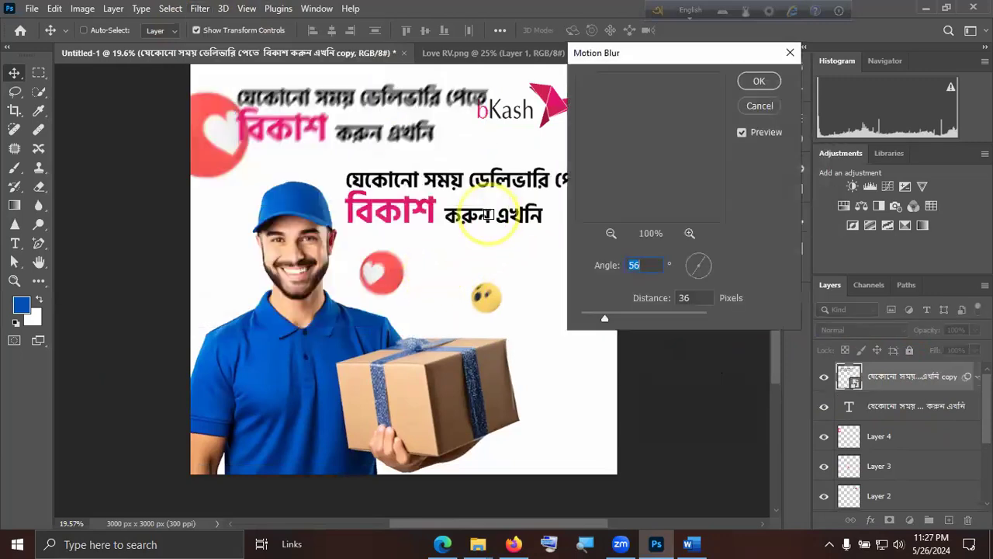
drag(605, 318, 597, 318)
mouse_move(699, 267)
mouse_down()
mouse_move(694, 246)
mouse_move(697, 278)
mouse_up()
mouse_move(594, 318)
mouse_down()
mouse_move(622, 308)
mouse_move(595, 321)
mouse_move(607, 321)
mouse_up()
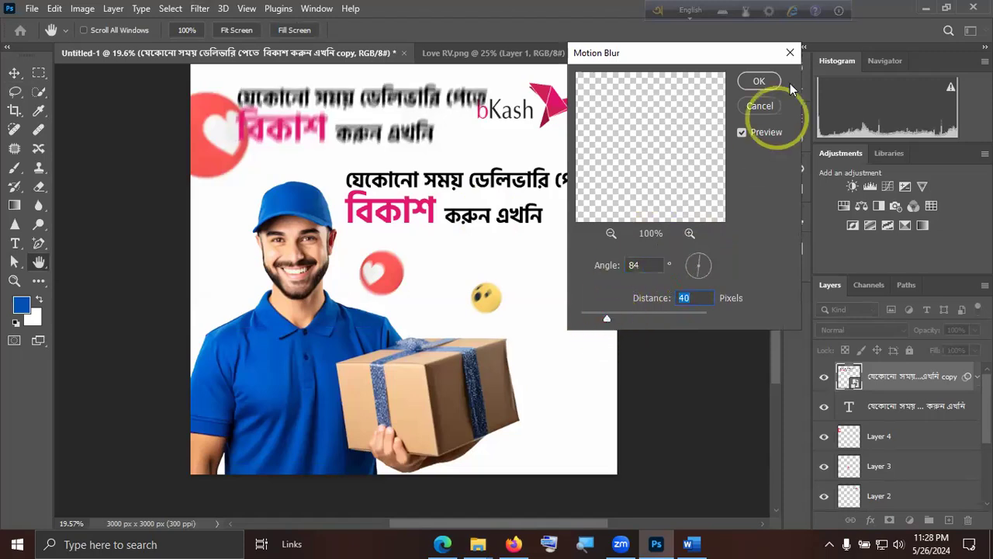
click(764, 109)
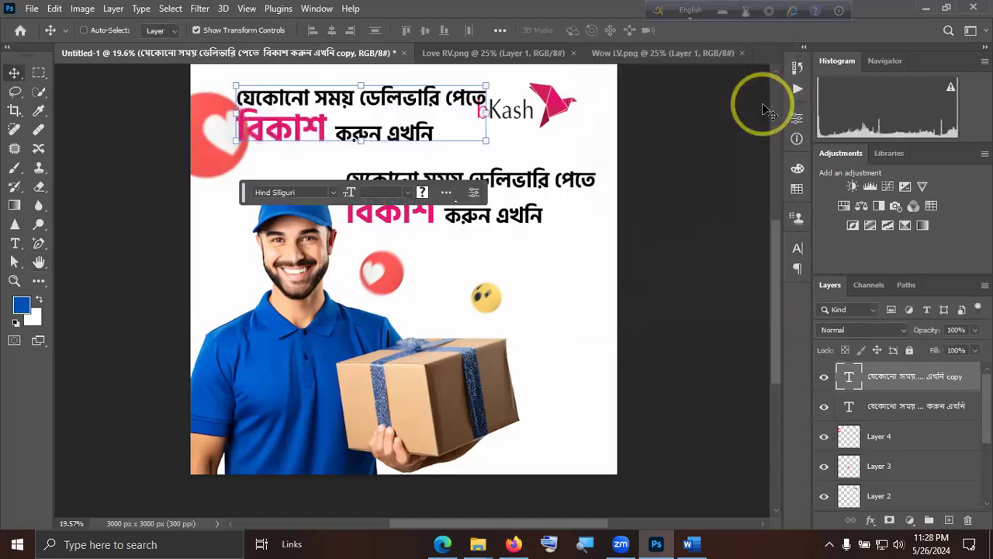
Delete the headline copy and make the Background layer active.
key(Delete)
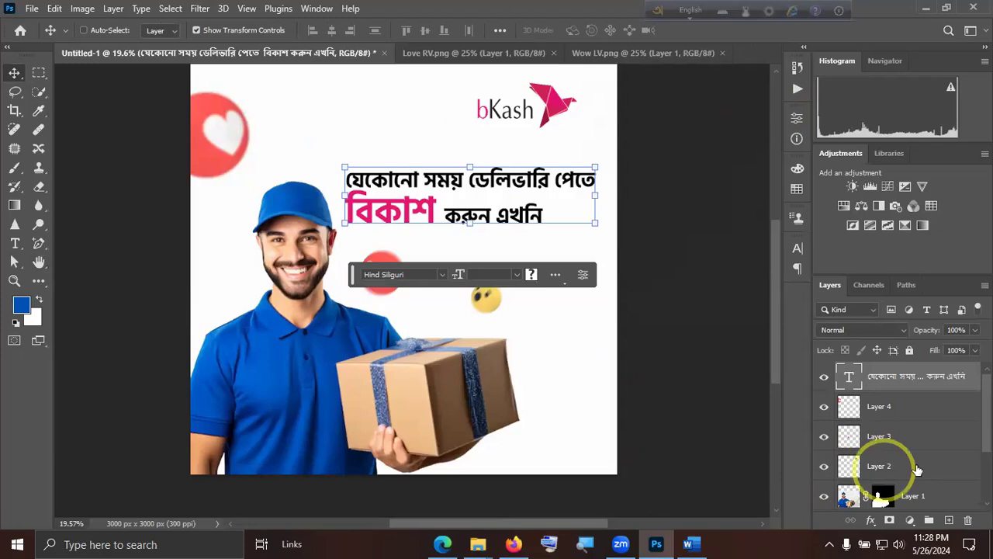
scroll(918, 470, down, 3)
click(918, 494)
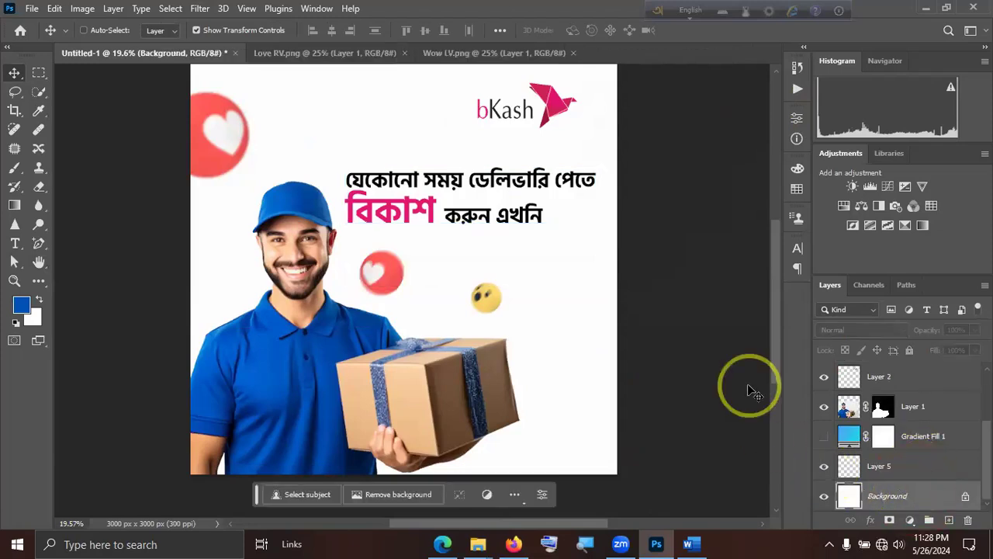
scroll(605, 359, up, 1)
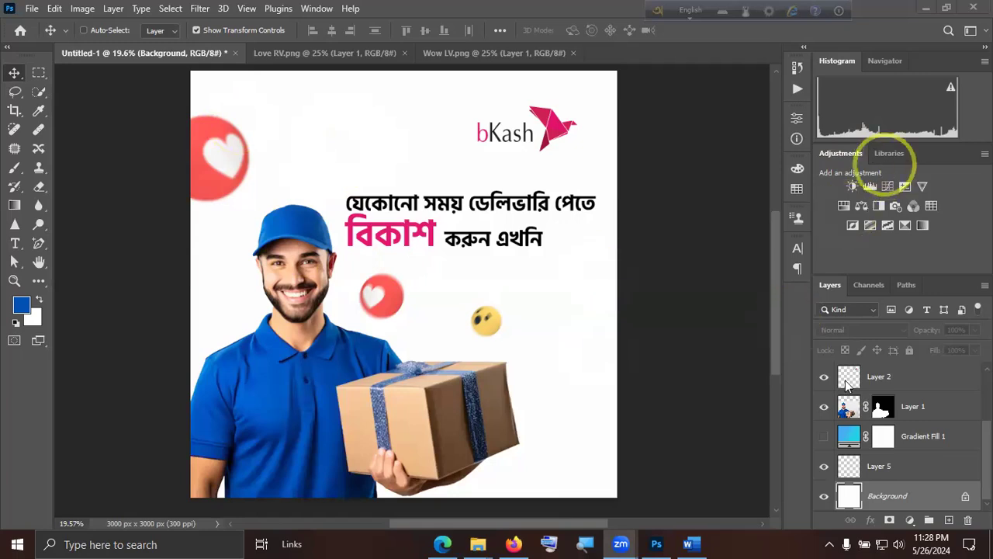
click(684, 319)
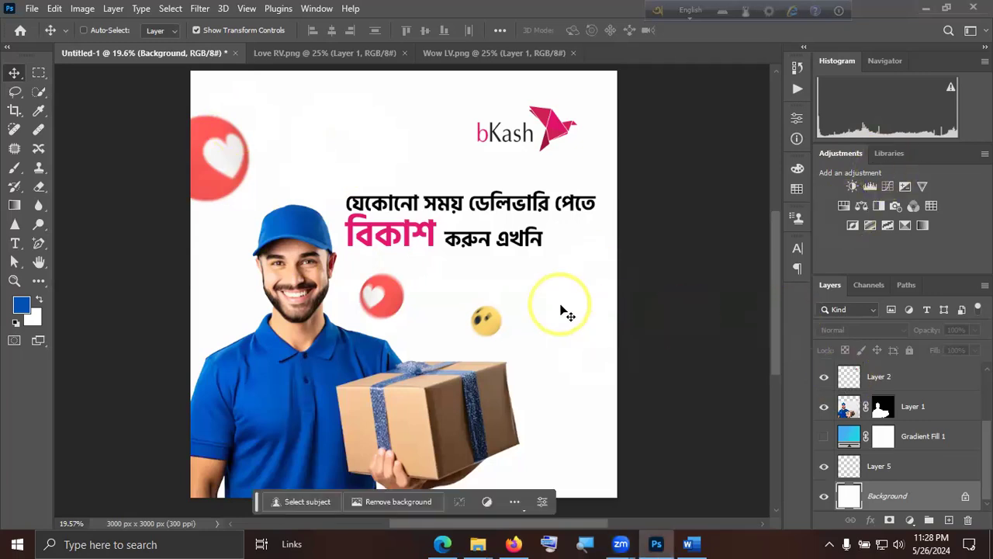
key(super+d)
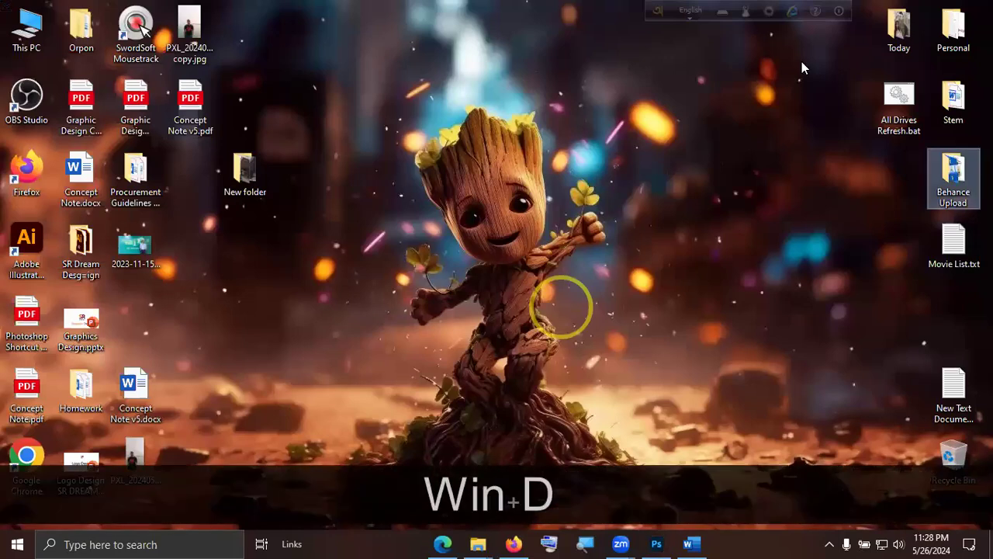
right_click(572, 326)
click(584, 361)
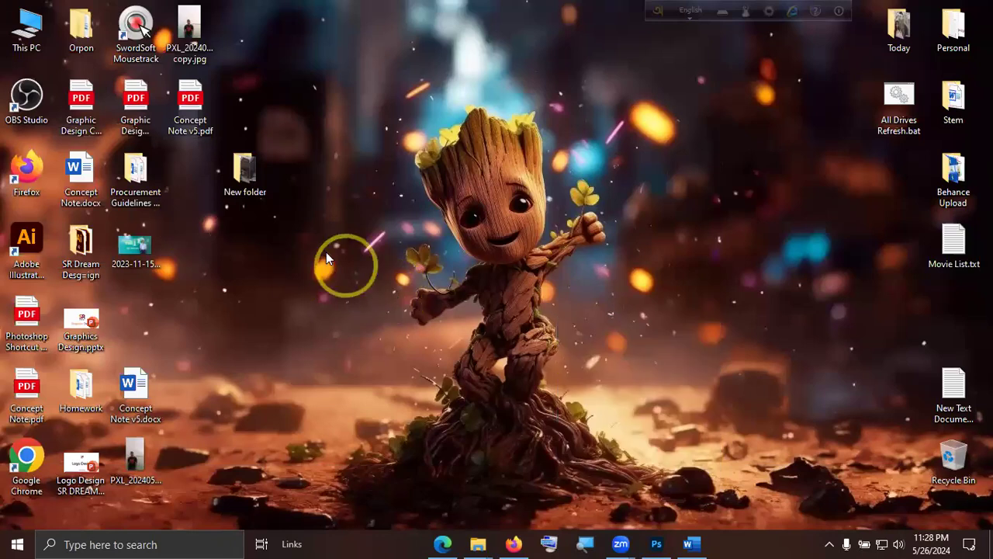
key(super)
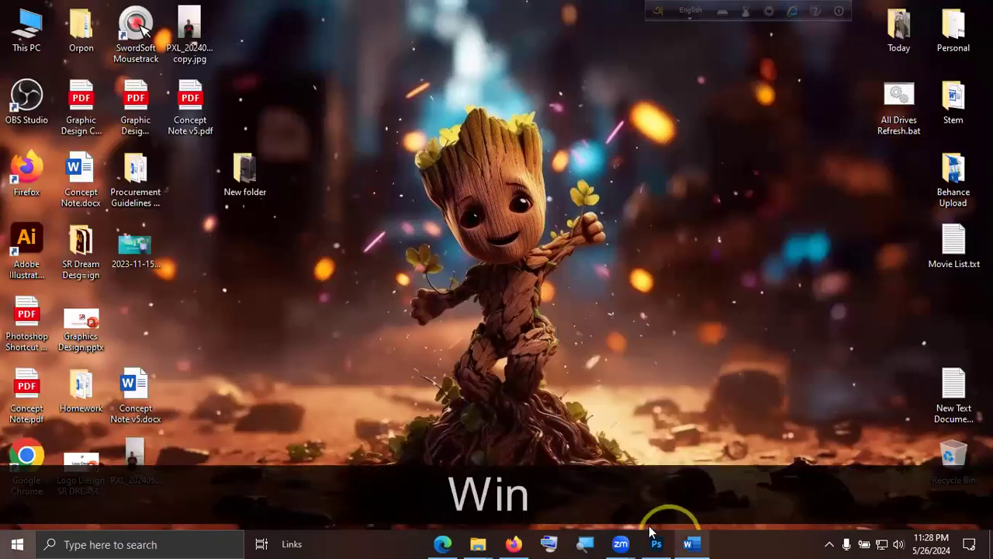
Switch to the open Word document and start a line reading "Home work:" two paragraphs below the Bangla clipping mask note.
click(691, 543)
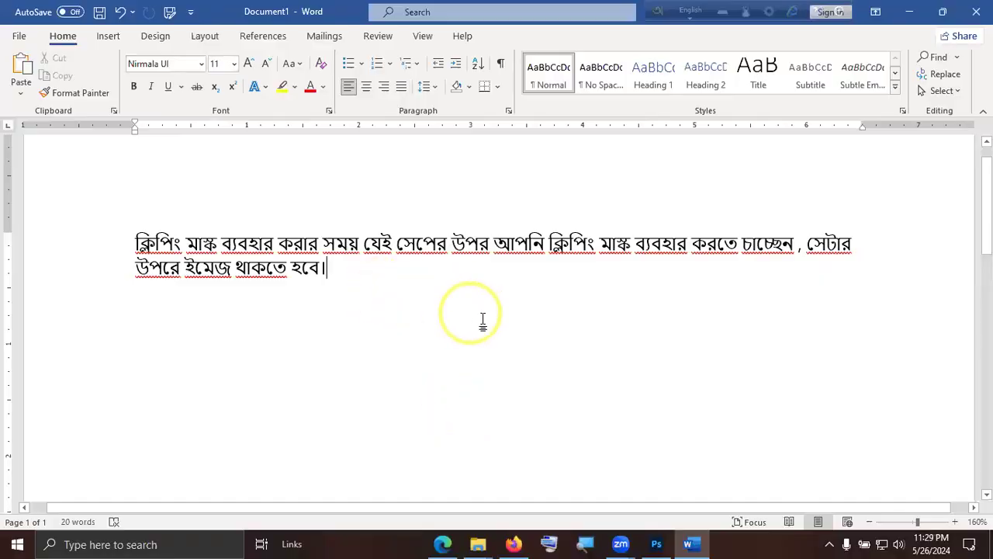
key(Return)
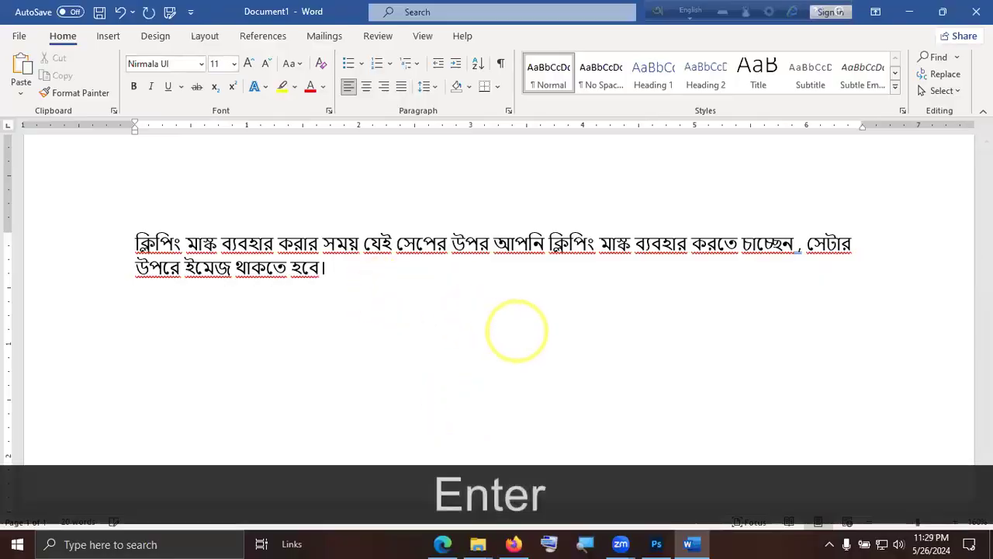
key(Return)
text(Home)
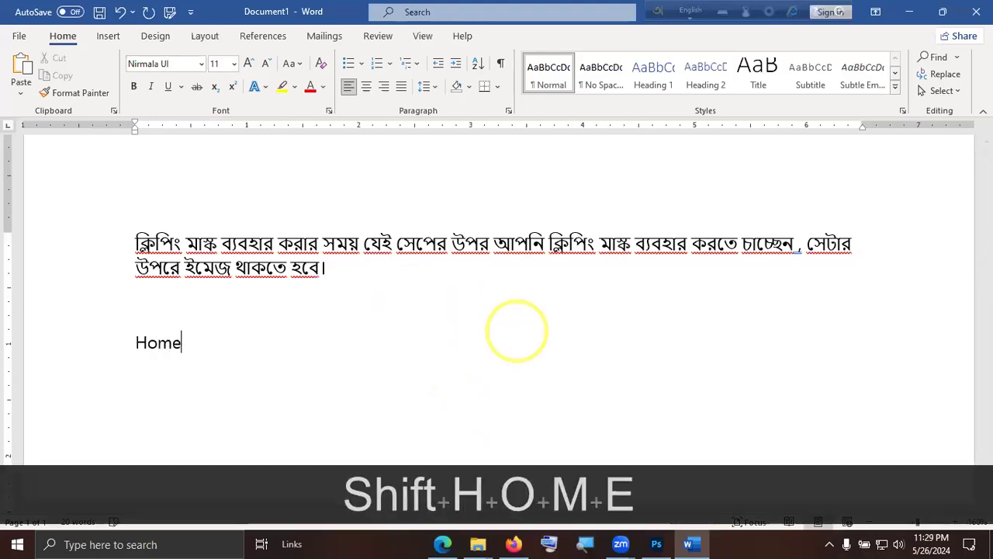
text( work: )
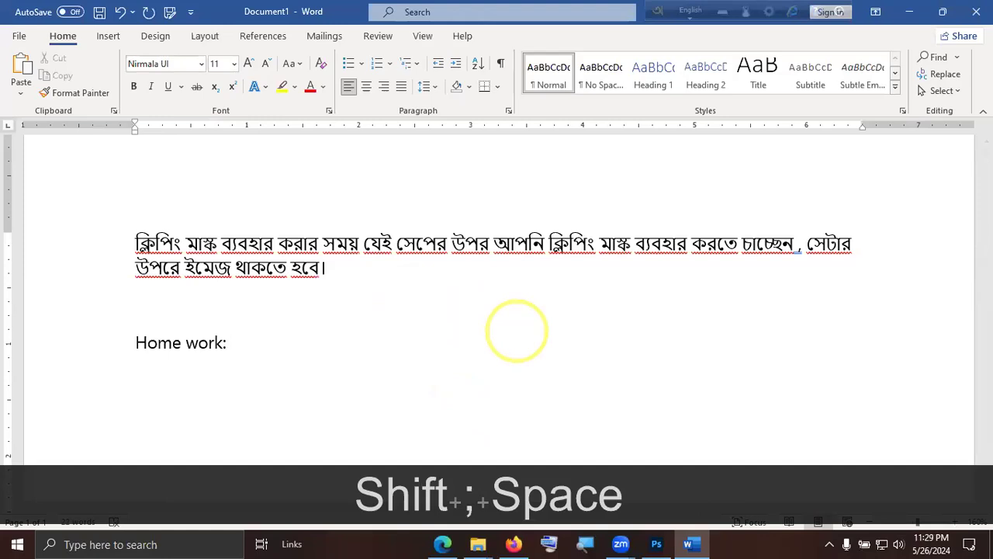
text(L)
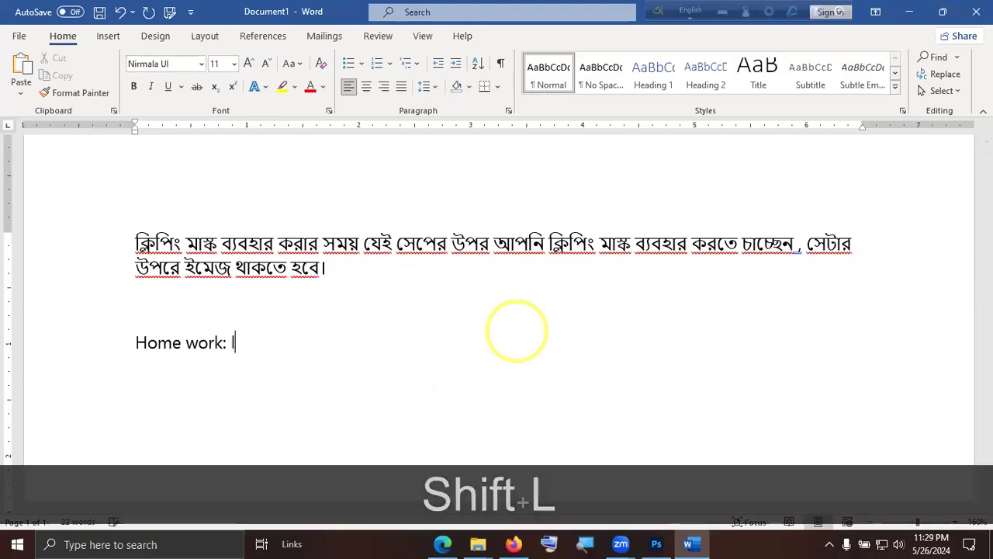
Add the topic "Clipping Mask" after "Home work:", with Clipping spelled with a double p.
key(BackSpace)
text(Cli)
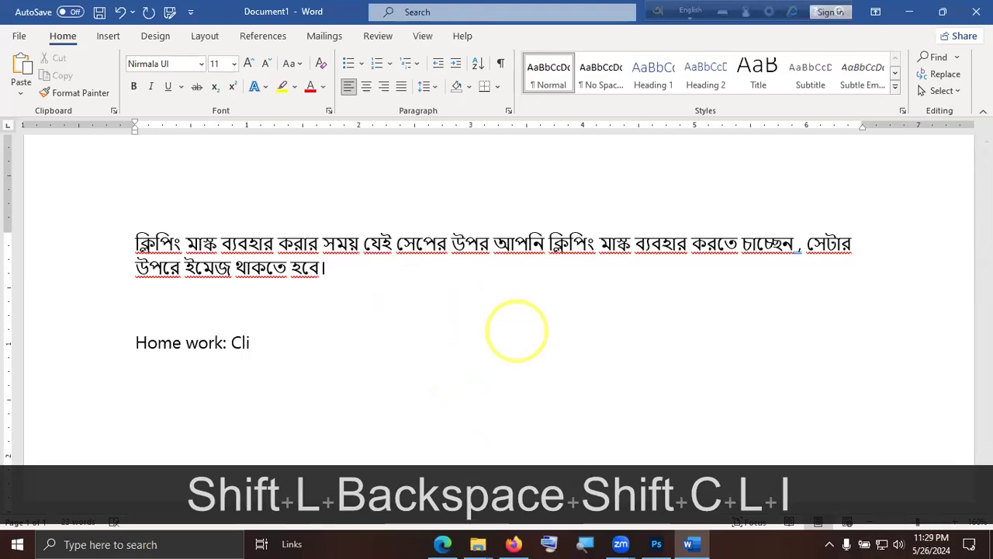
text(ping Mask)
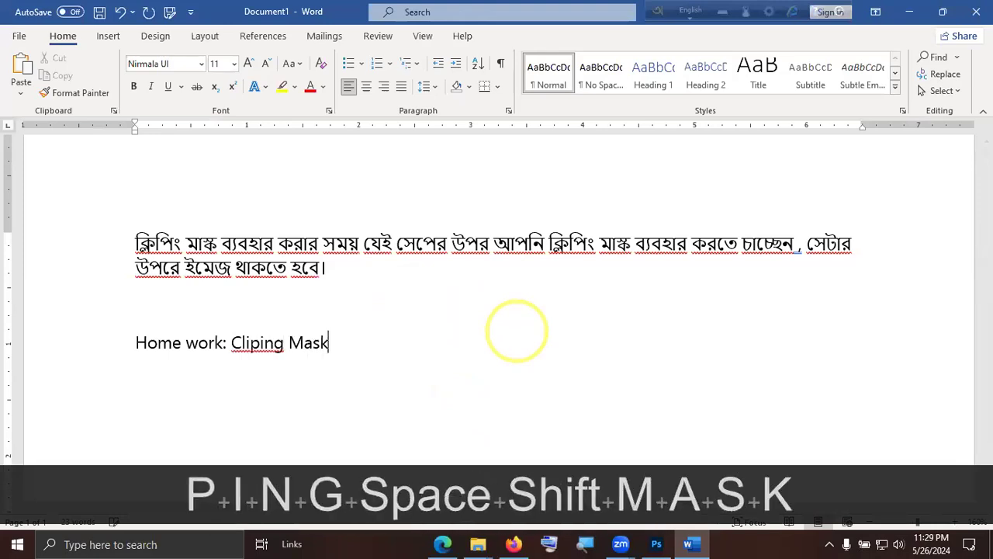
key(ctrl+Left)
key(Left)
key(Left)
key(Left)
key(Left)
key(Left)
key(Left)
key(Left)
key(Left)
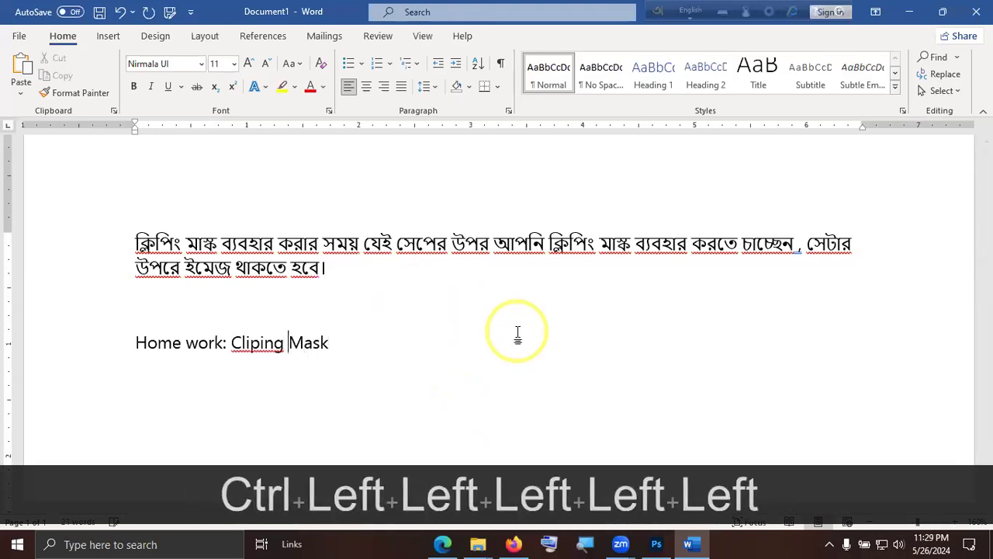
text(p)
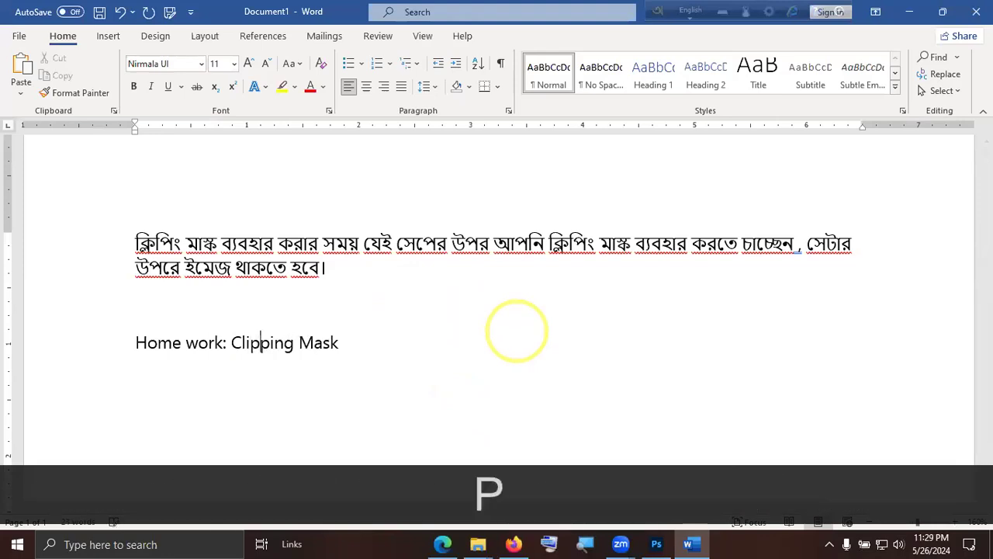
Complete the homework line after "Clipping Mask" with "(10ta) Shape/Text.".
key(End)
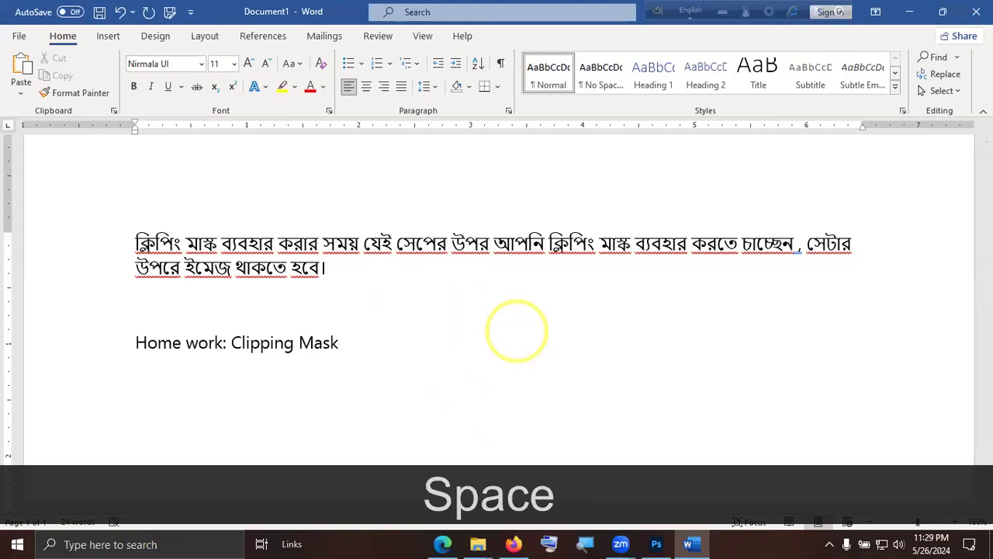
text(()
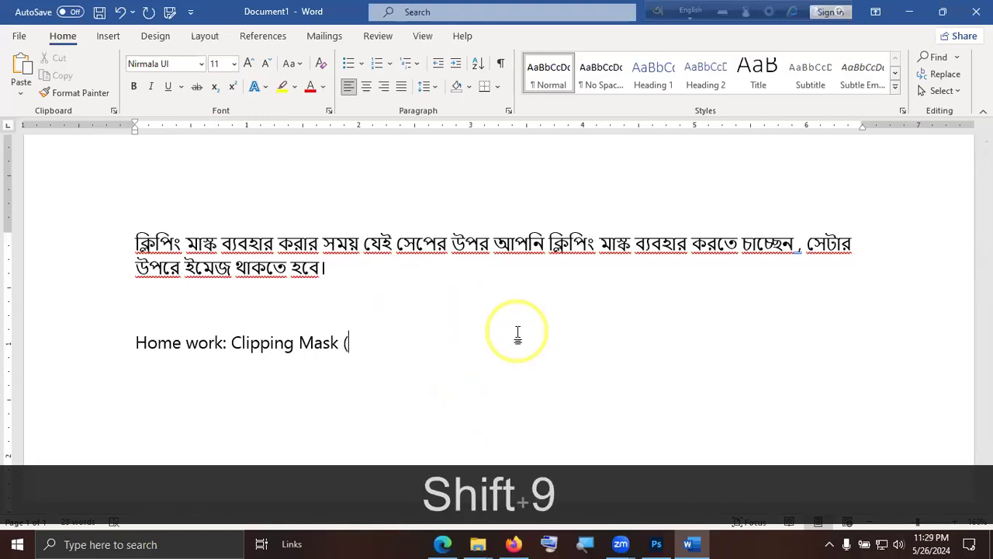
text(10t)
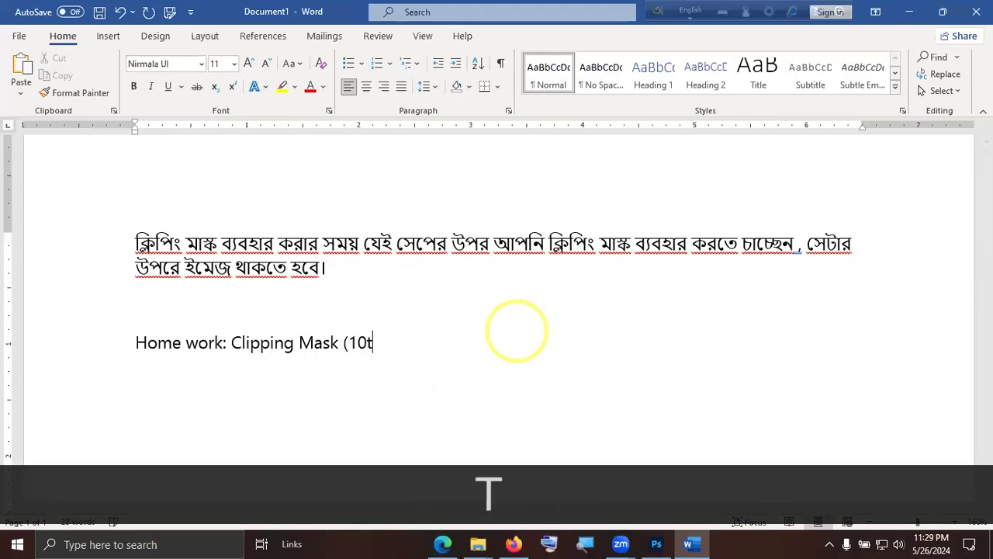
text(a))
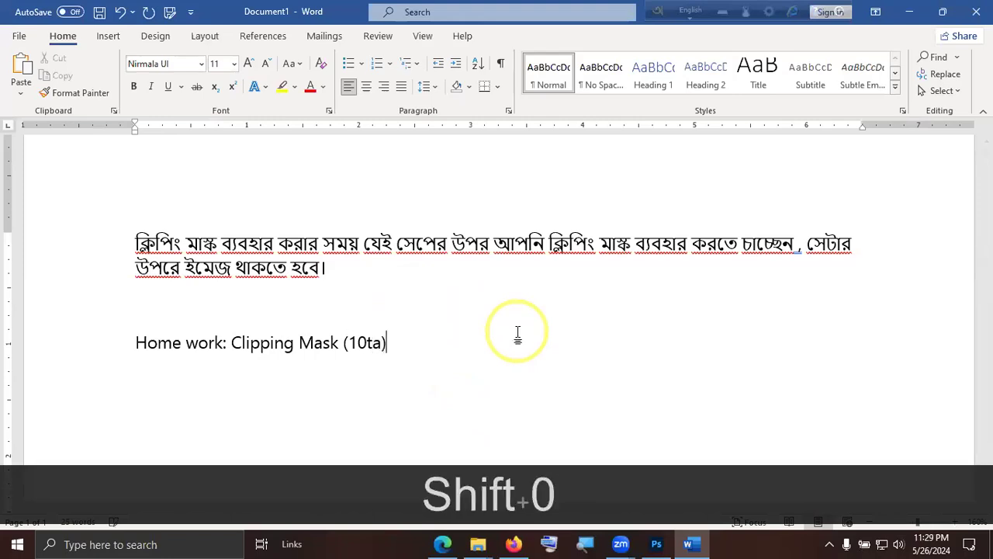
text(  Shape/)
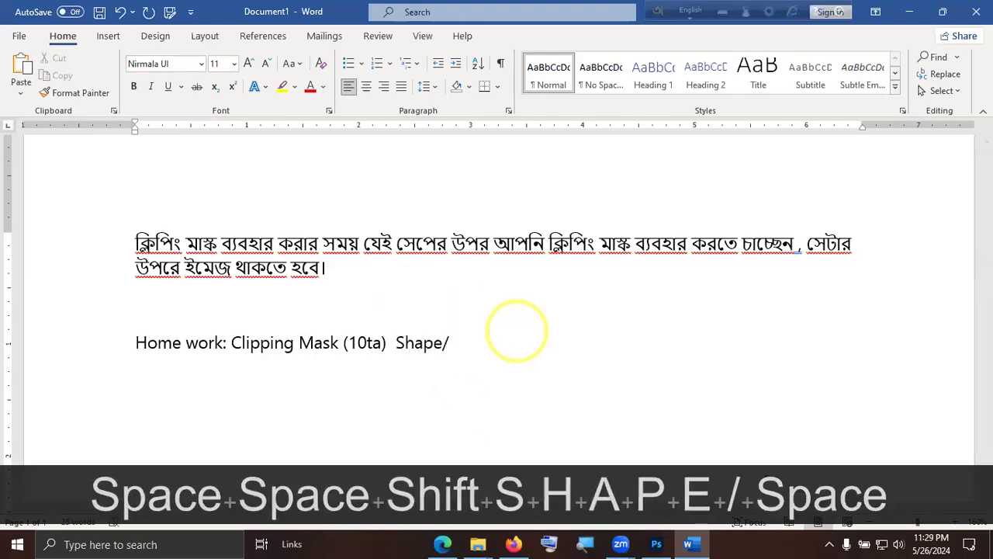
key(BackSpace)
text(Text)
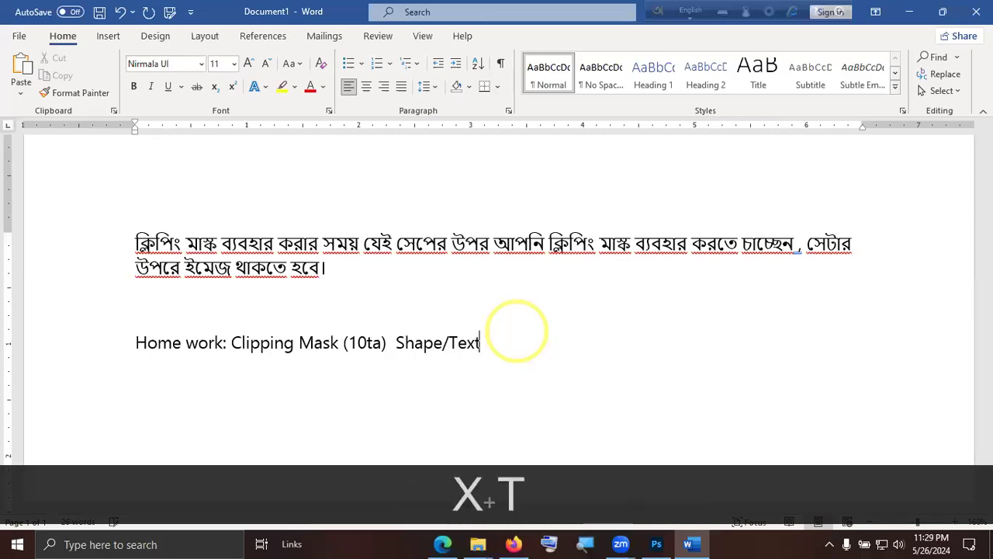
text(.)
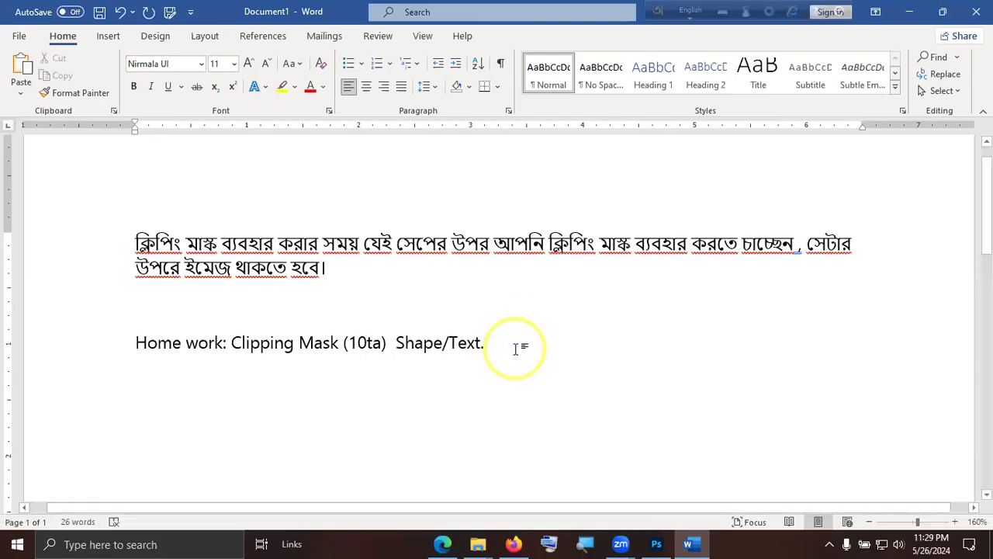
Make the whole "Home work" line bold and enlarge its font size to 16.
drag(515, 349, 137, 350)
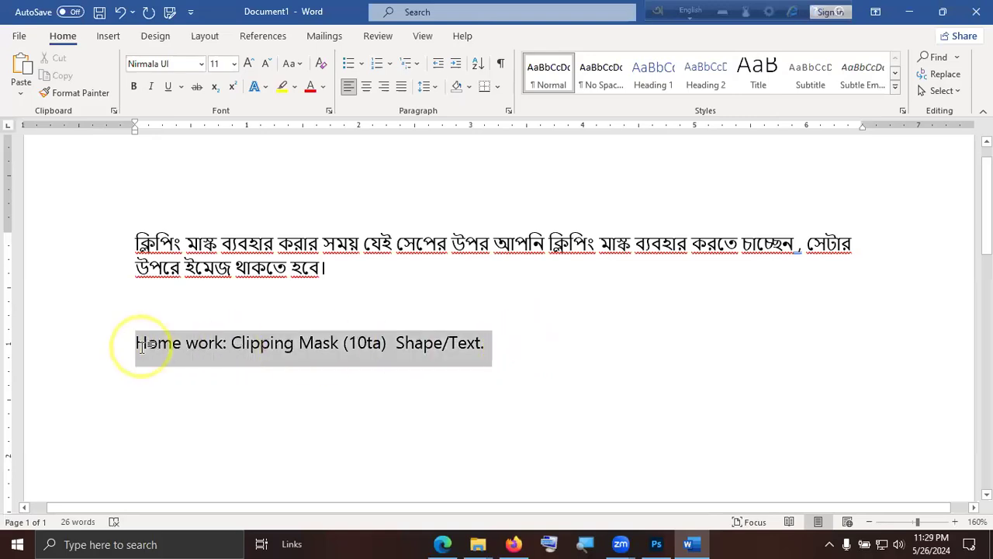
key(ctrl+b)
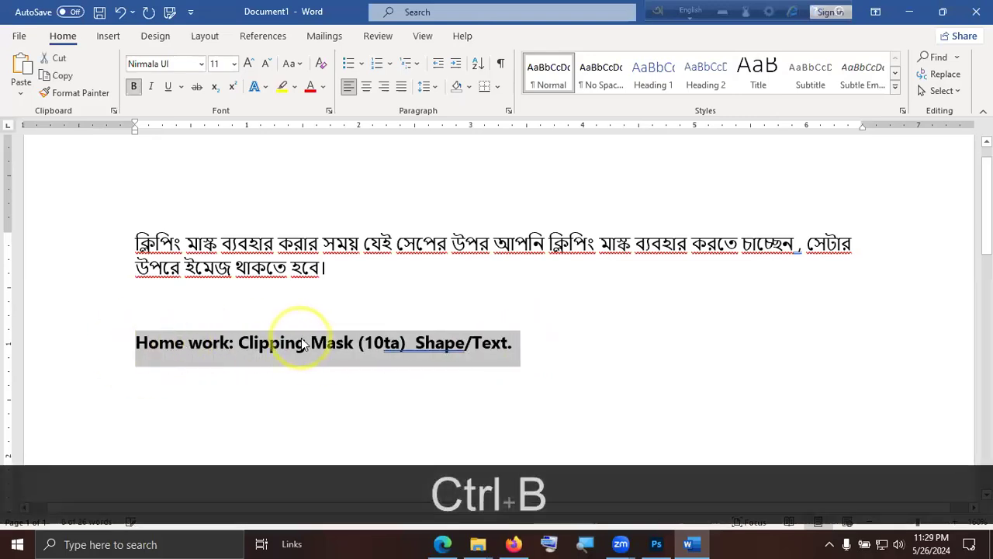
key(ctrl+shift+period)
key(ctrl+shift+period)
key(ctrl+shift+period)
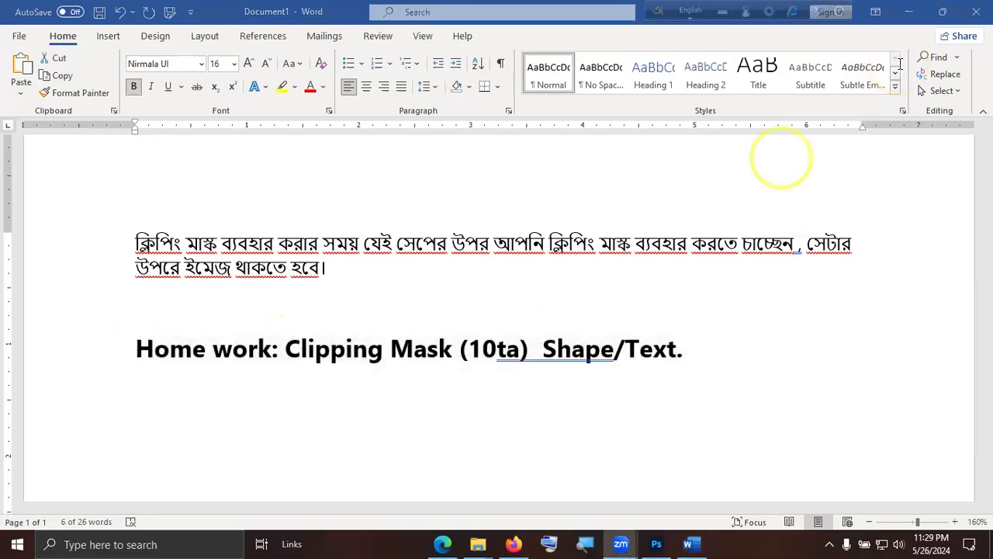
click(658, 296)
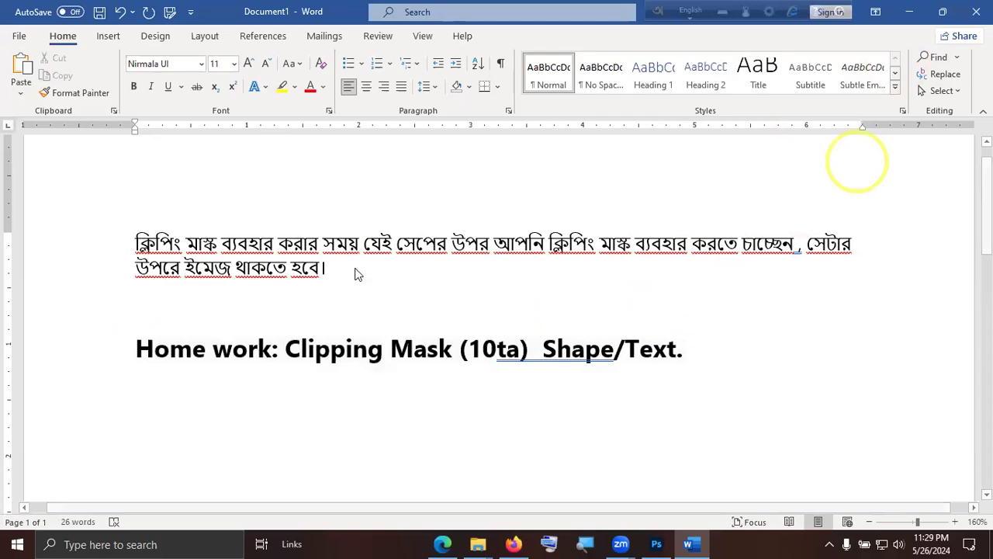
Set the Bangla clipping mask paragraph to the NikoshBAN font and enlarge it to size 18.
drag(349, 266, 129, 231)
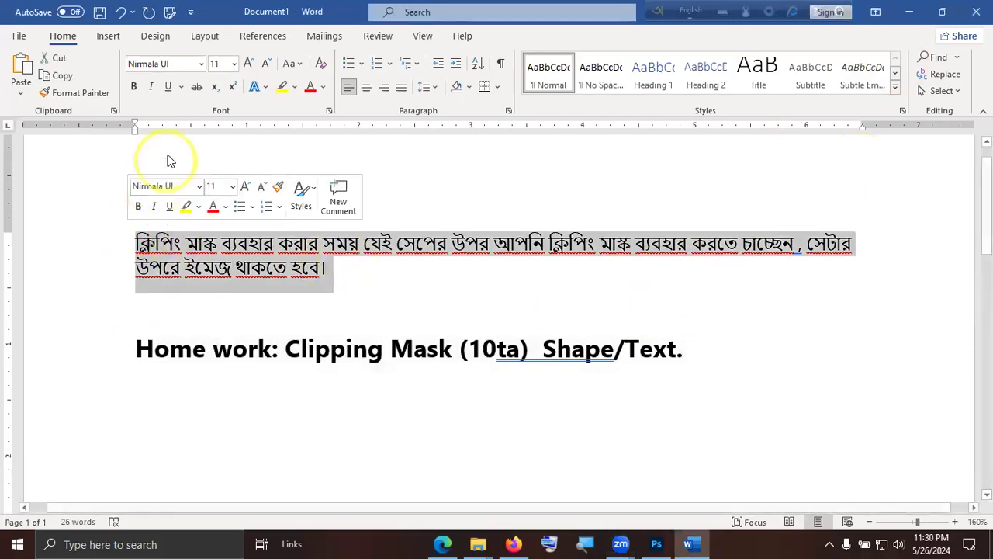
click(201, 64)
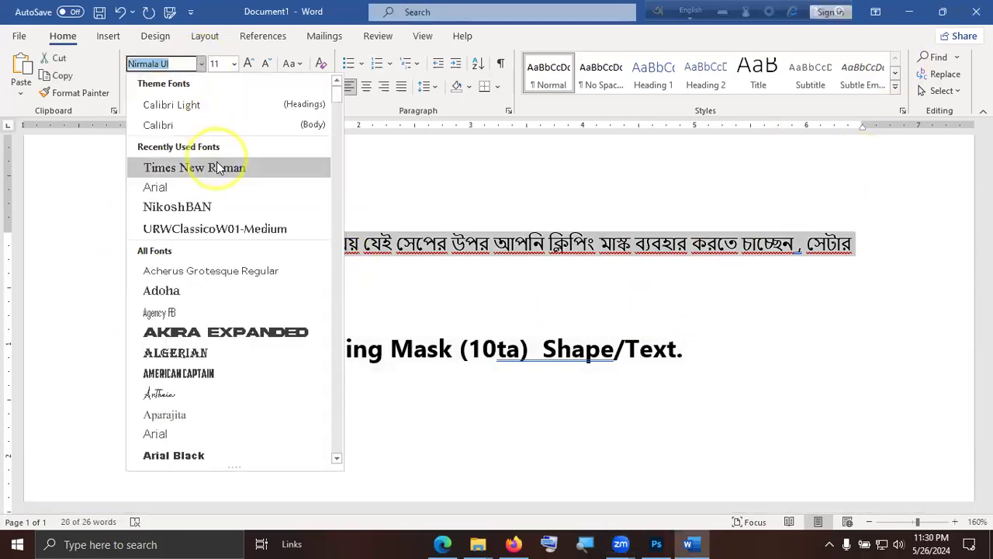
click(230, 206)
key(ctrl+shift+period)
key(ctrl+shift+period)
key(ctrl+shift+period)
key(ctrl+shift+period)
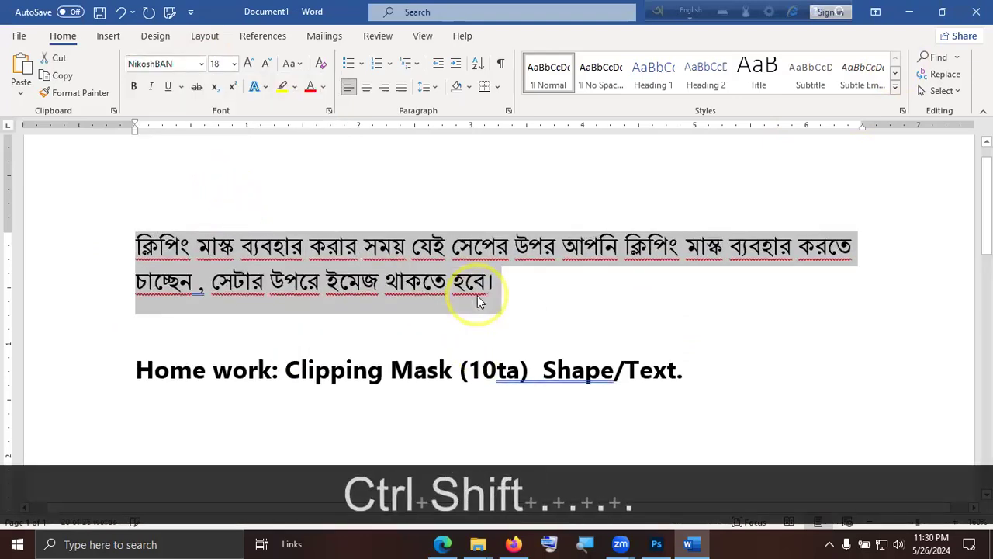
click(479, 302)
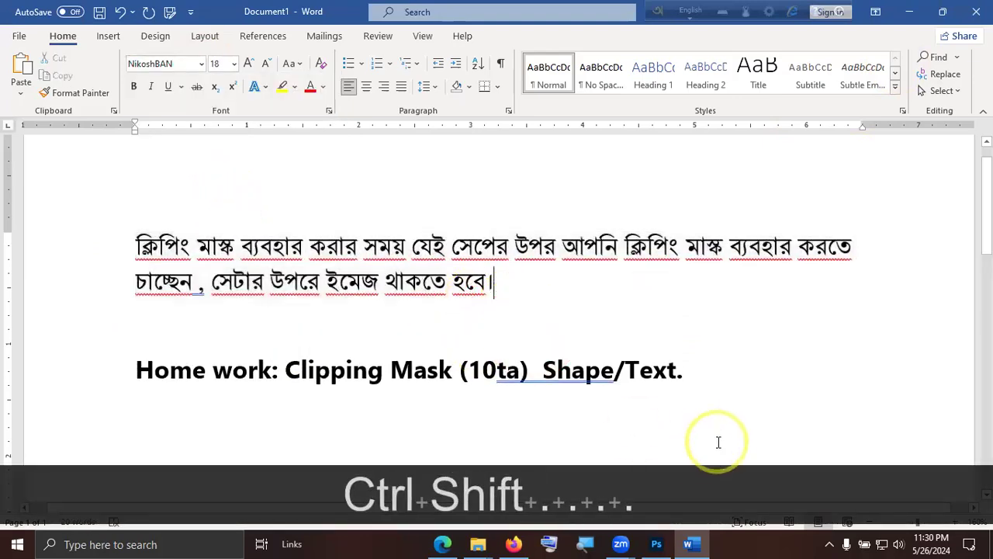
Start saving a copy of the document in the Homework folder on the Desktop.
drag(702, 381, 165, 367)
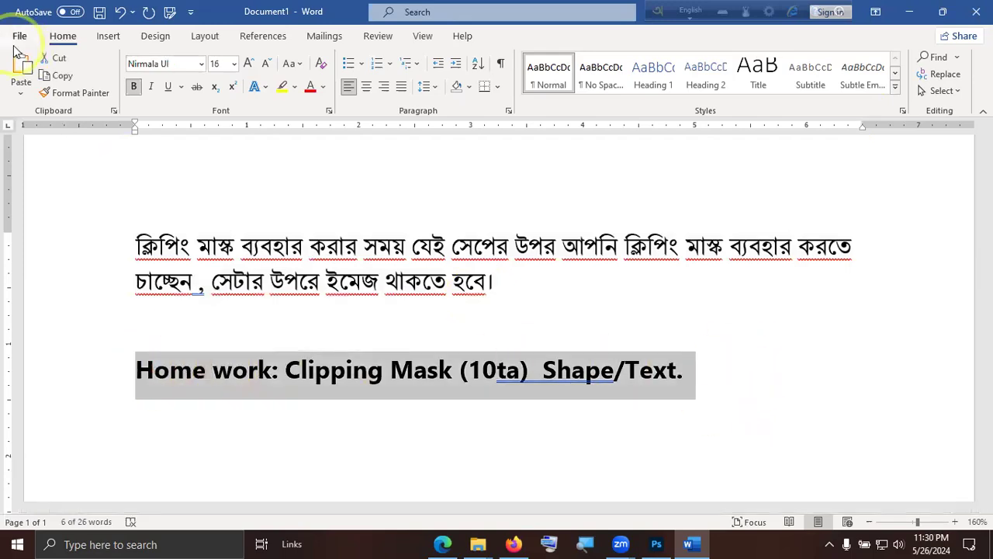
click(19, 36)
click(39, 231)
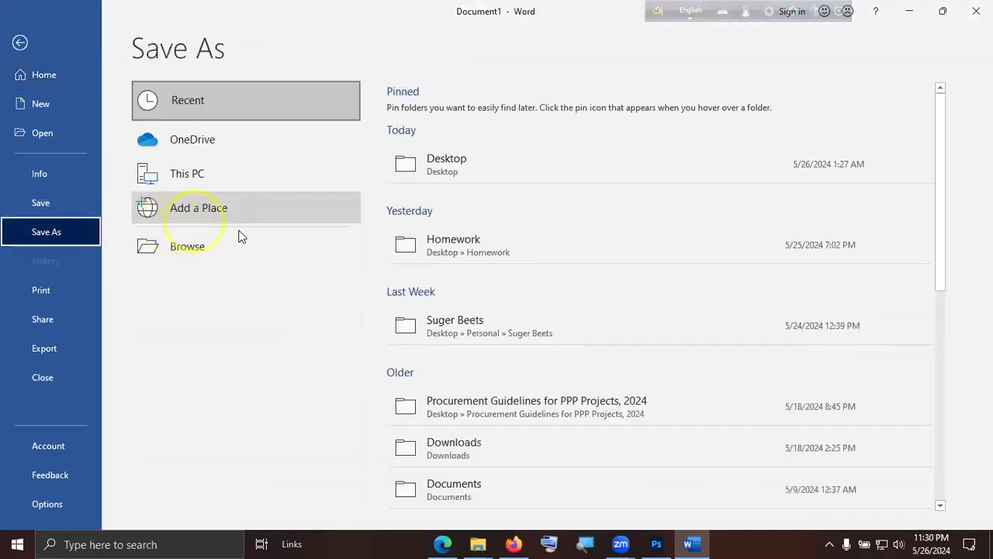
click(521, 248)
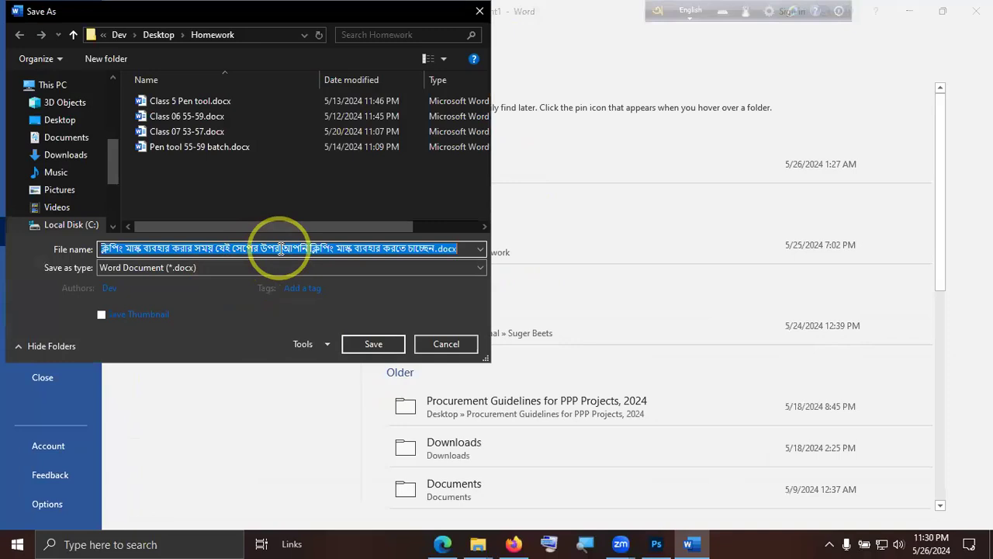
Name the file "Class 7 55-59" and save it as a Word document.
text(55)
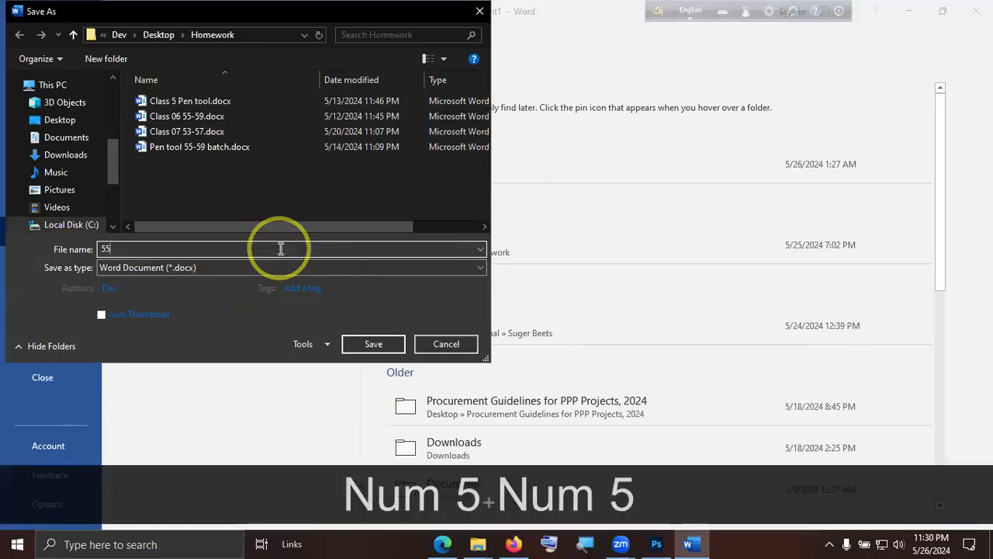
text(-59)
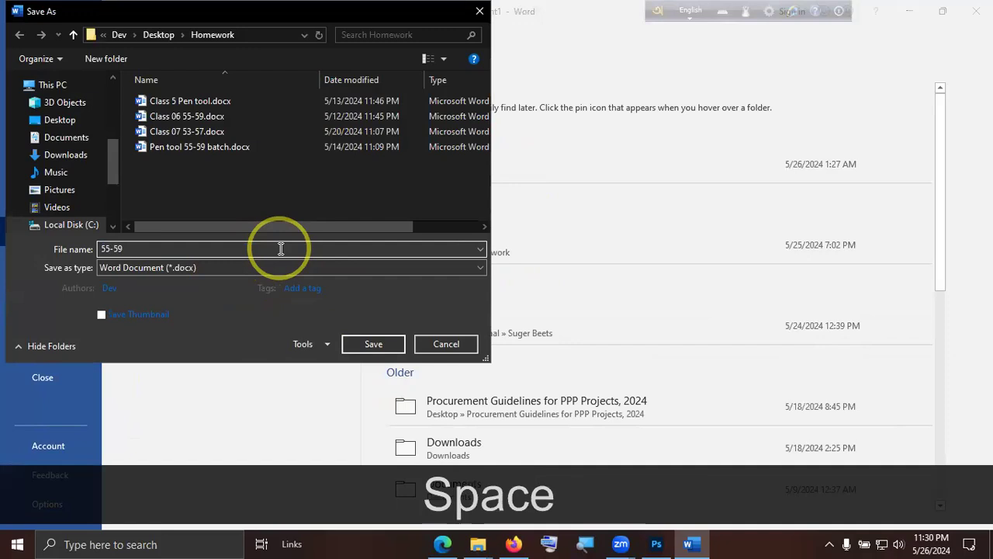
key(Home)
text(Clad)
key(BackSpace)
text(ss)
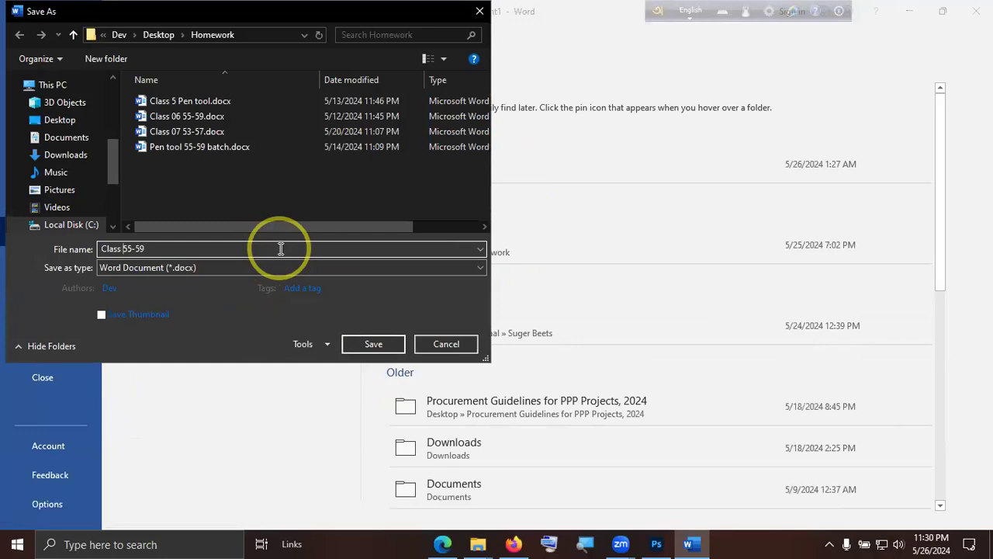
text(7)
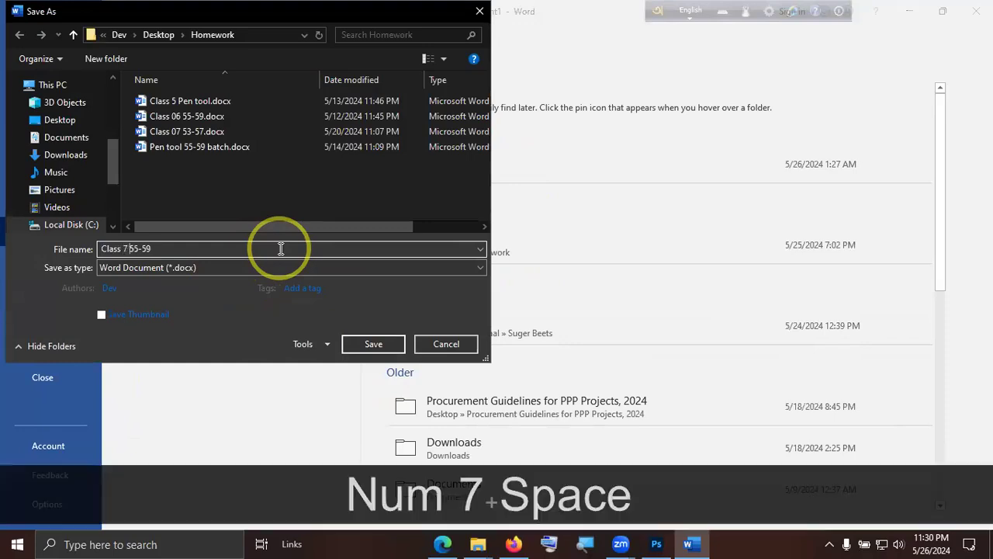
key(Right)
key(Right)
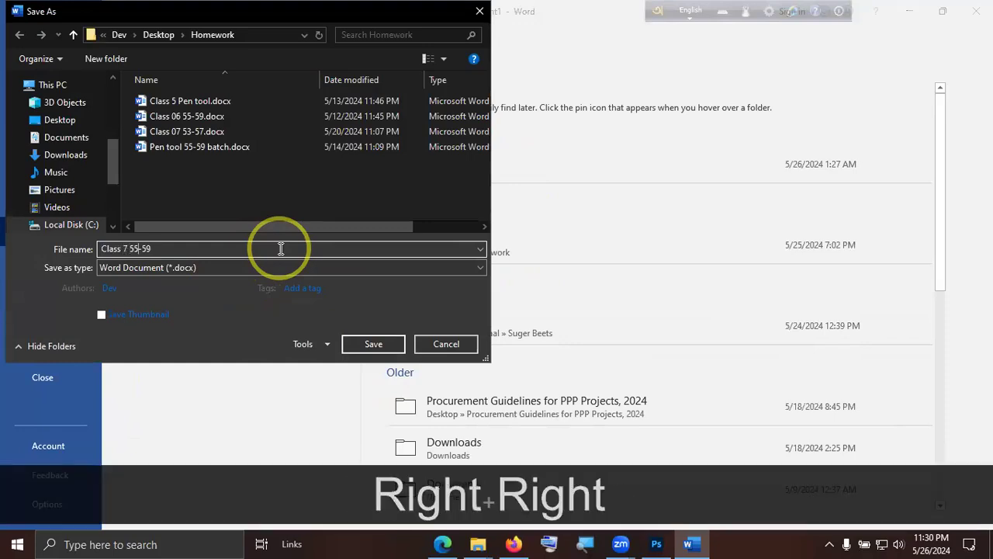
key(Return)
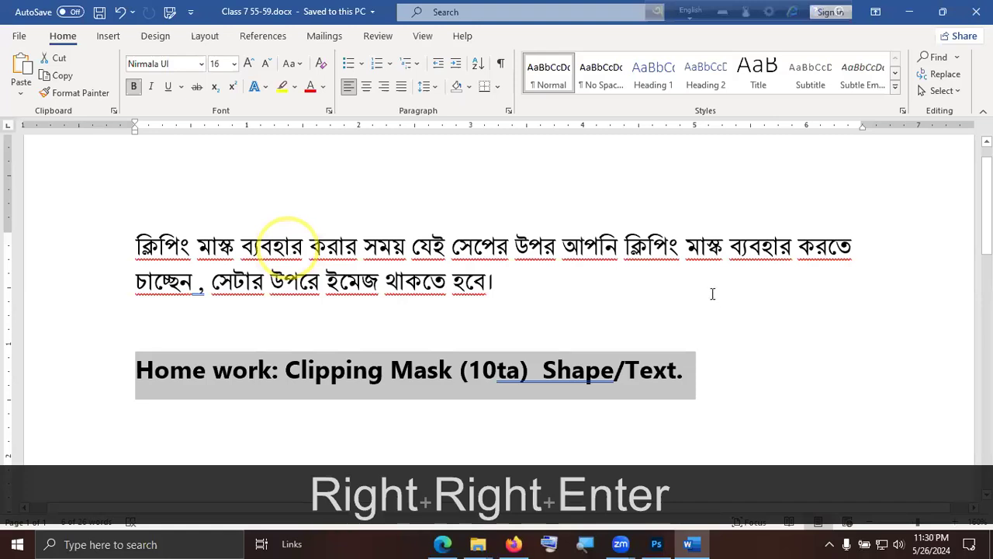
Deselect the homework line and end the screen share in the Zoom meeting.
click(805, 208)
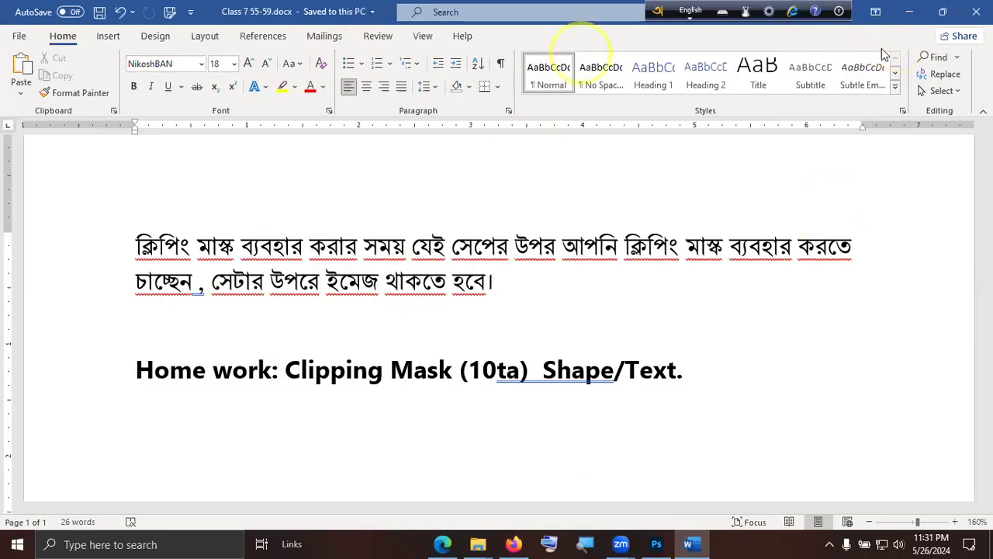
click(581, 53)
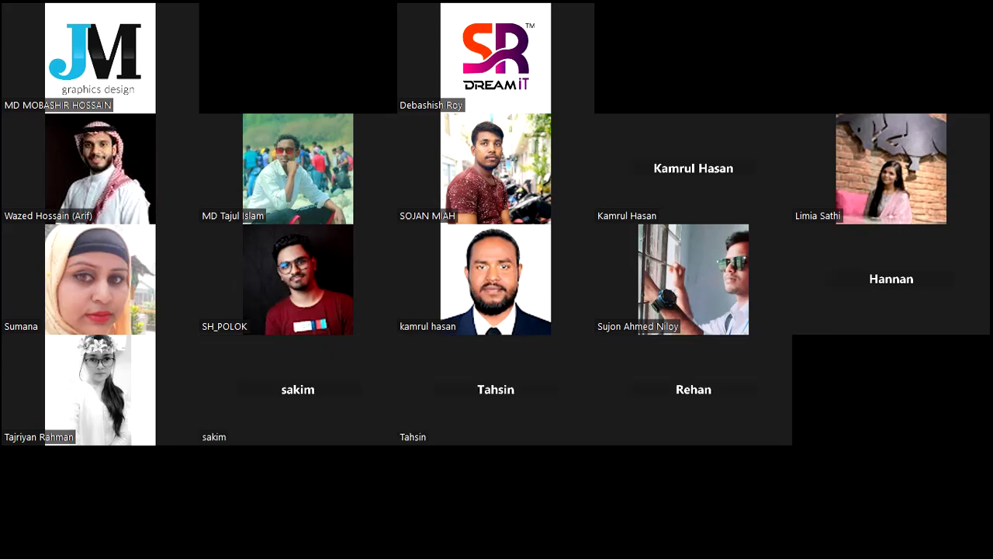